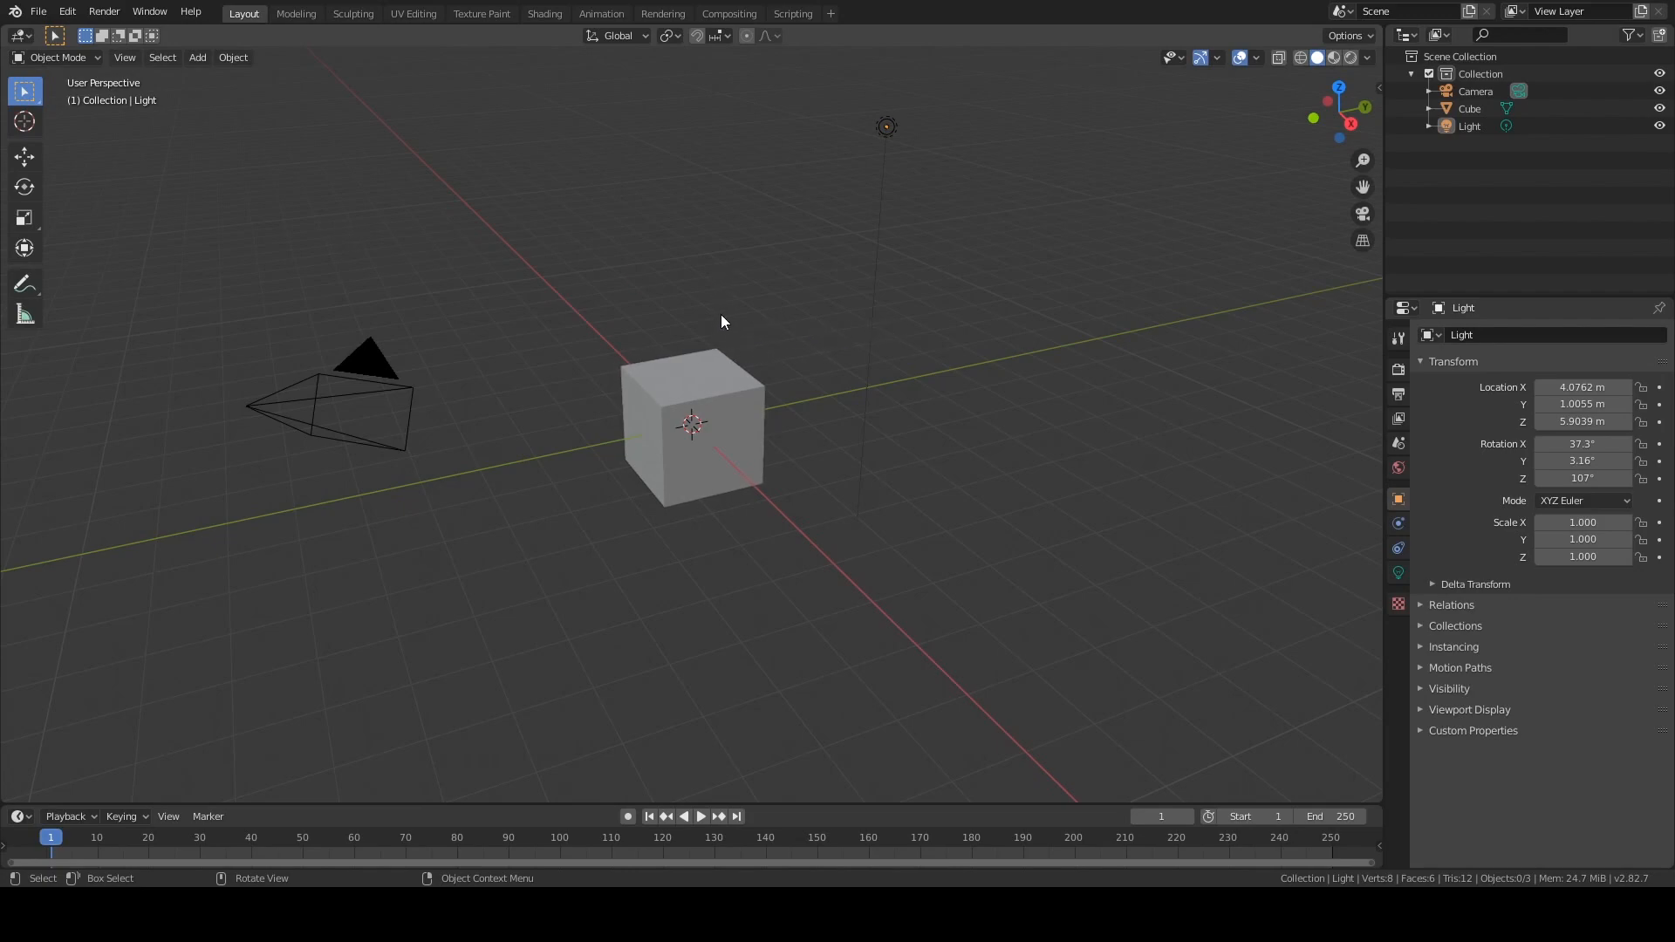
key(n)
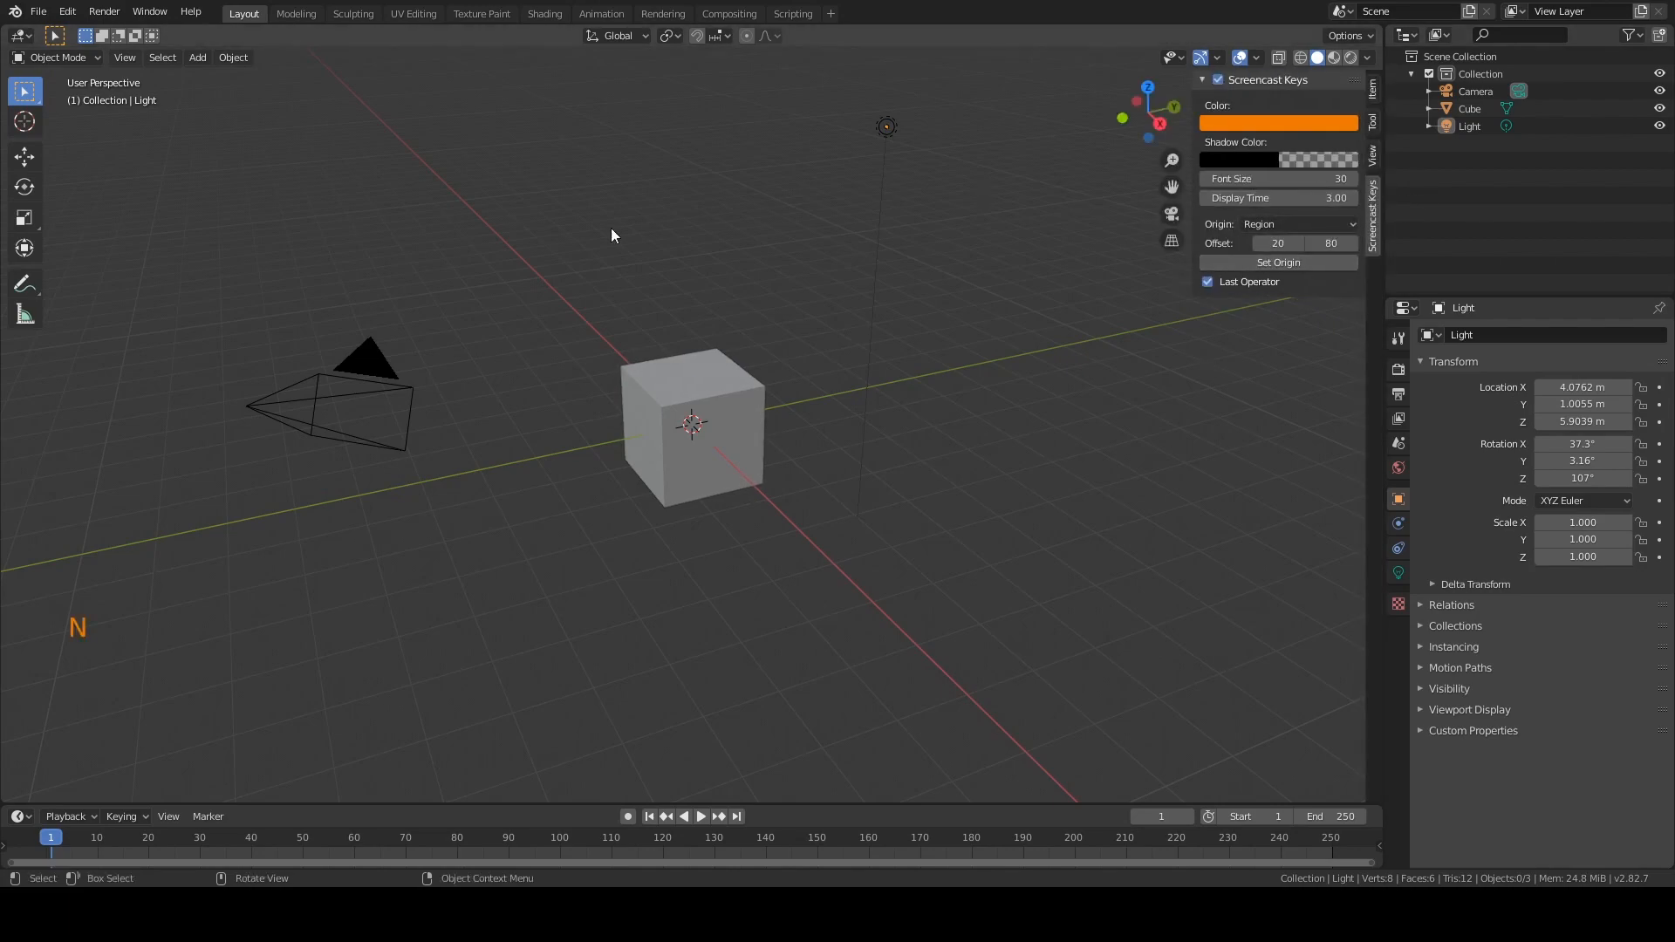
middle_drag(396, 530, 342, 545)
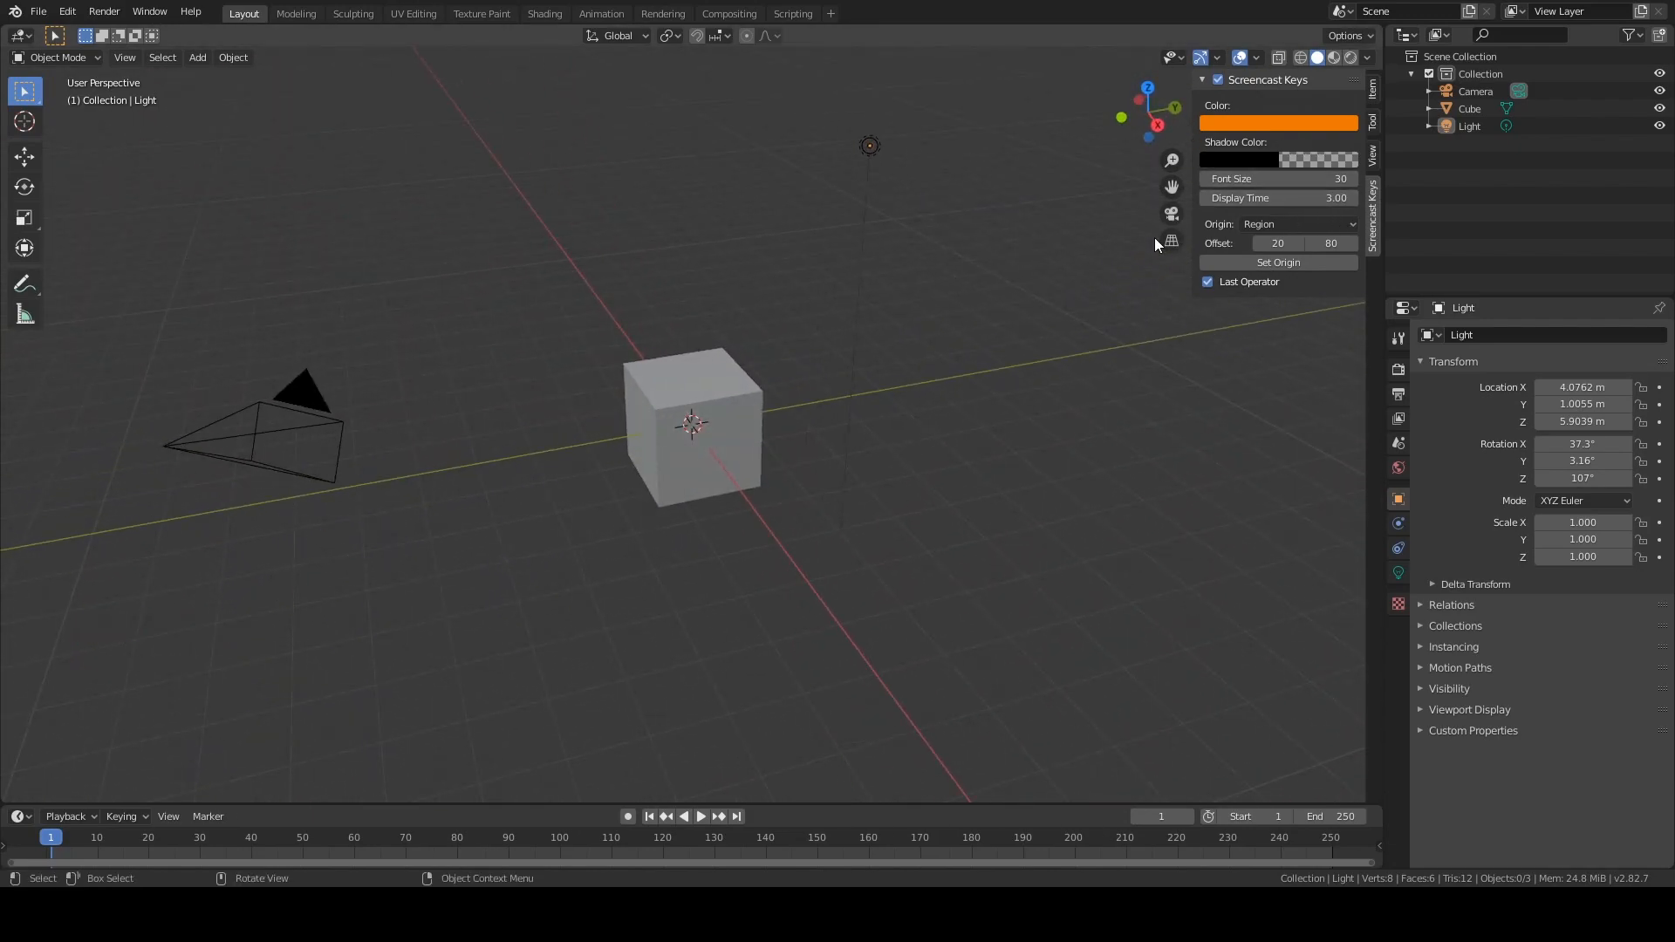
key(n)
- In Edit Mode with face selection, inset all faces of the default cube using the Individual option
click(721, 382)
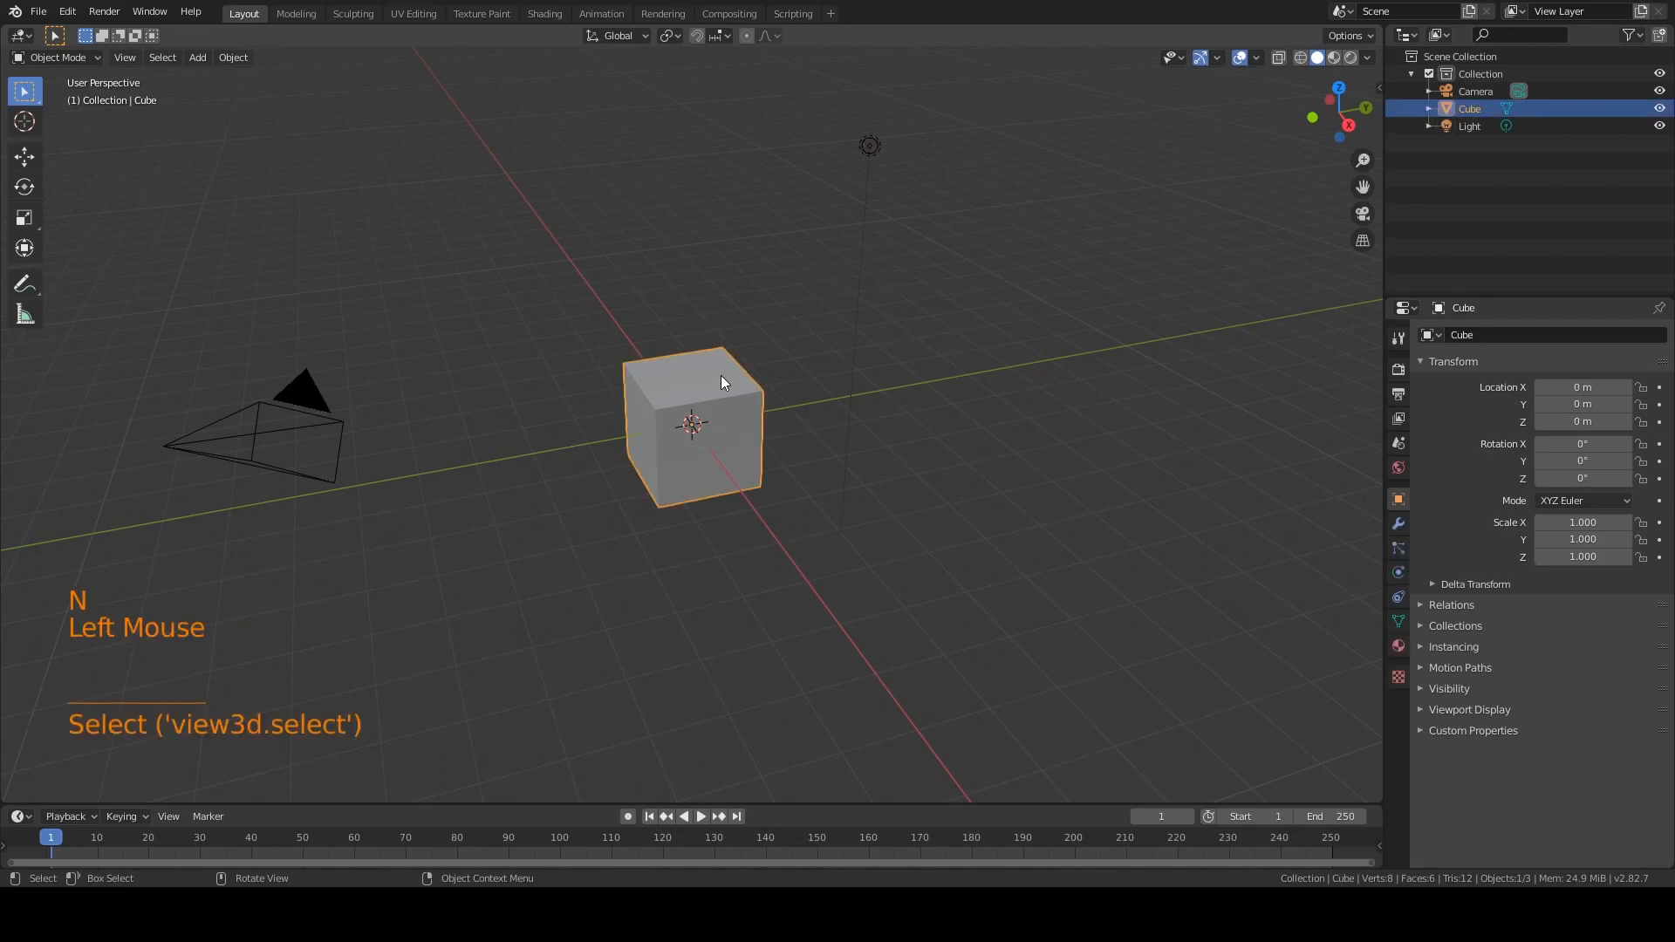
key(Tab)
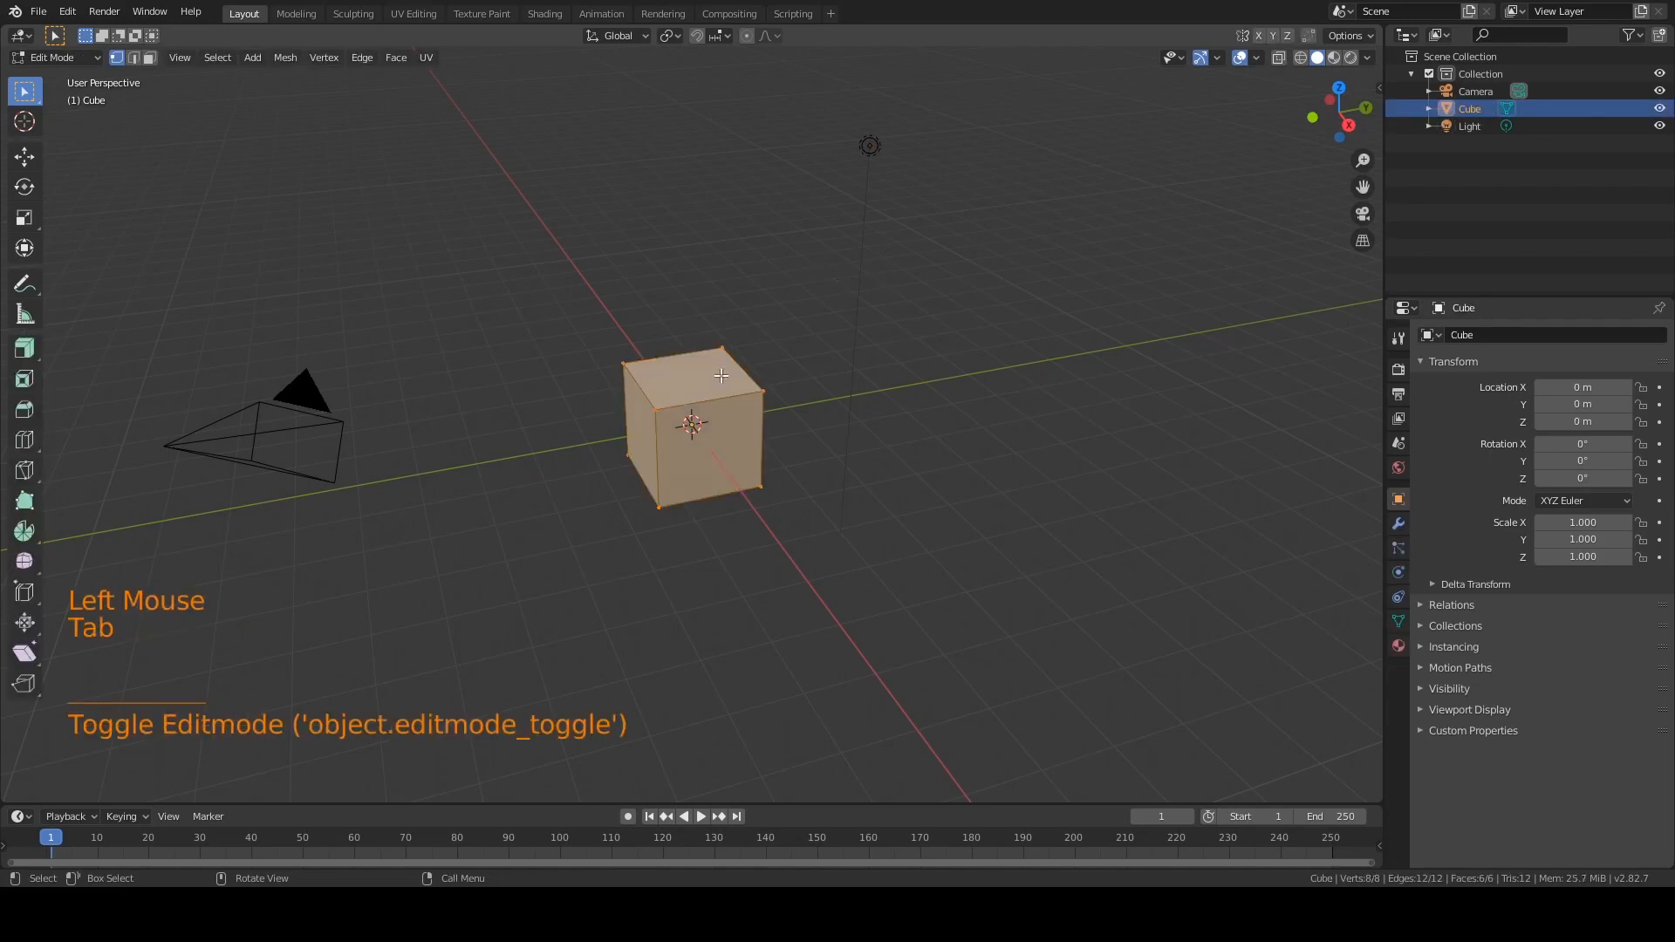
key(3)
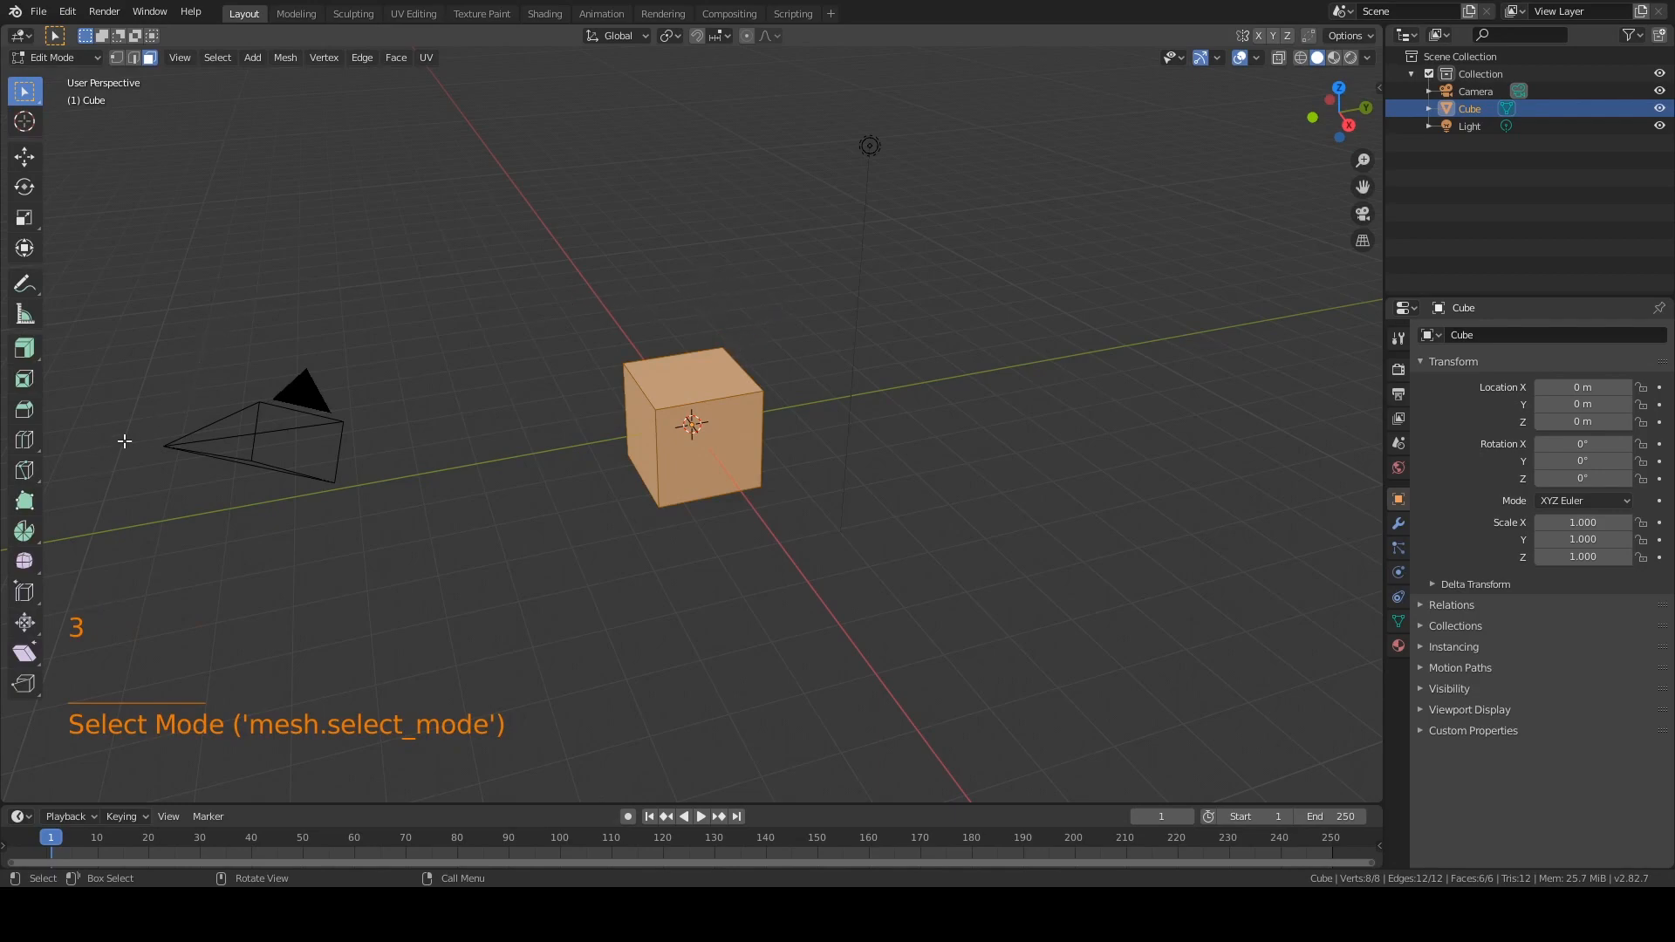
click(27, 381)
drag(685, 338, 685, 355)
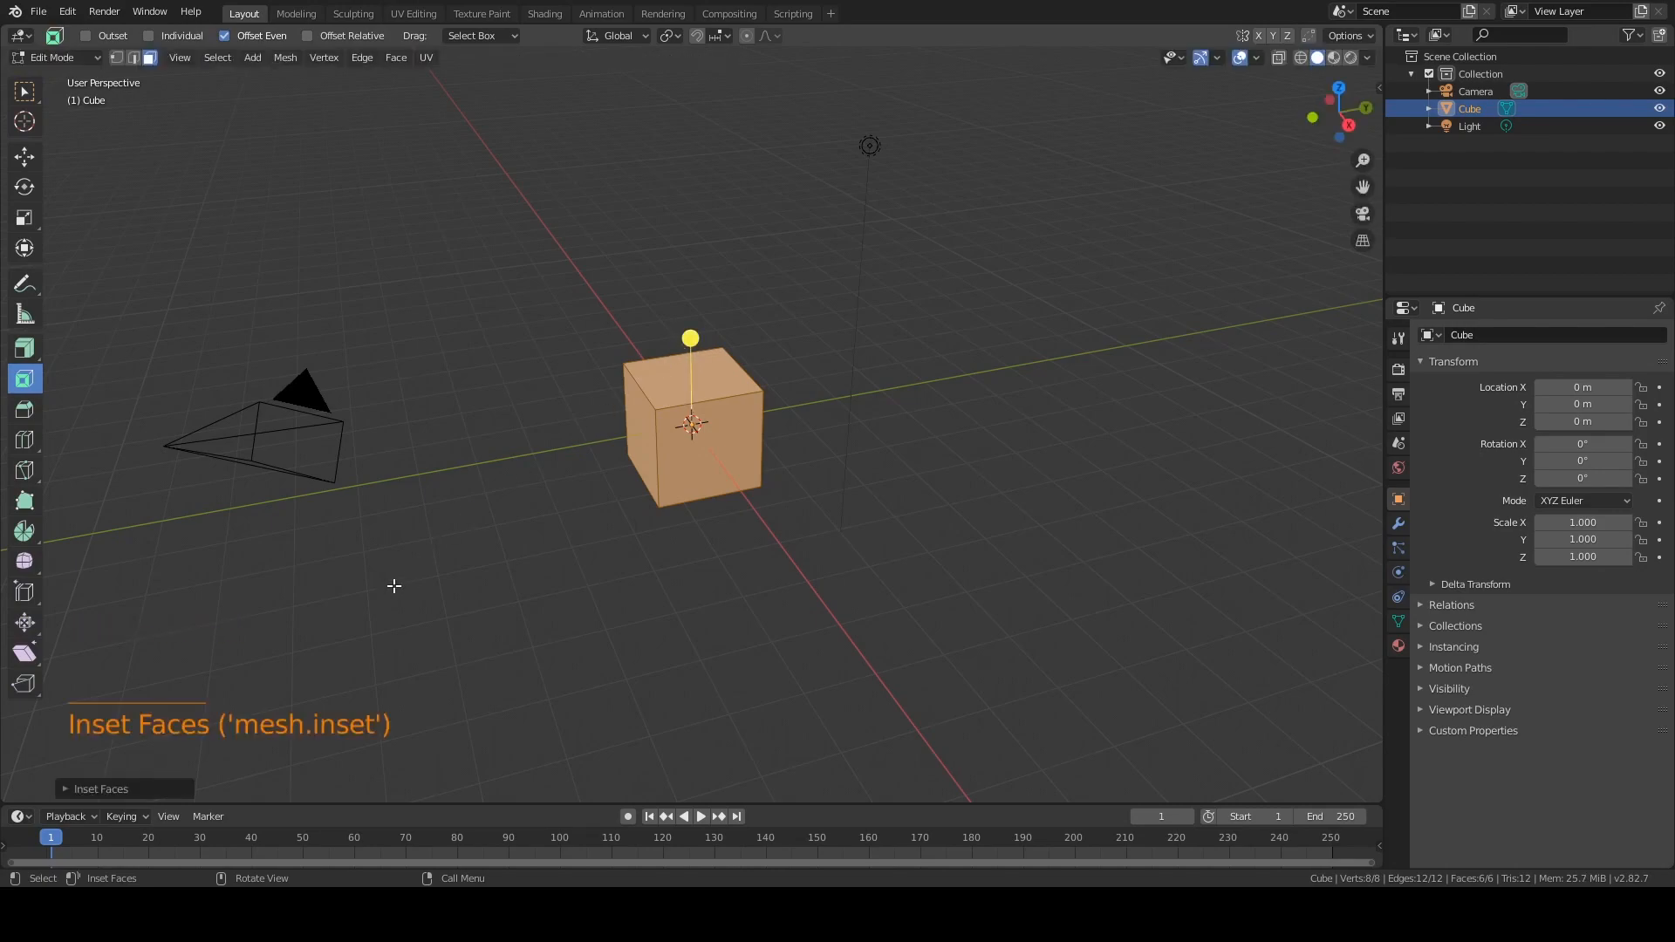
click(103, 789)
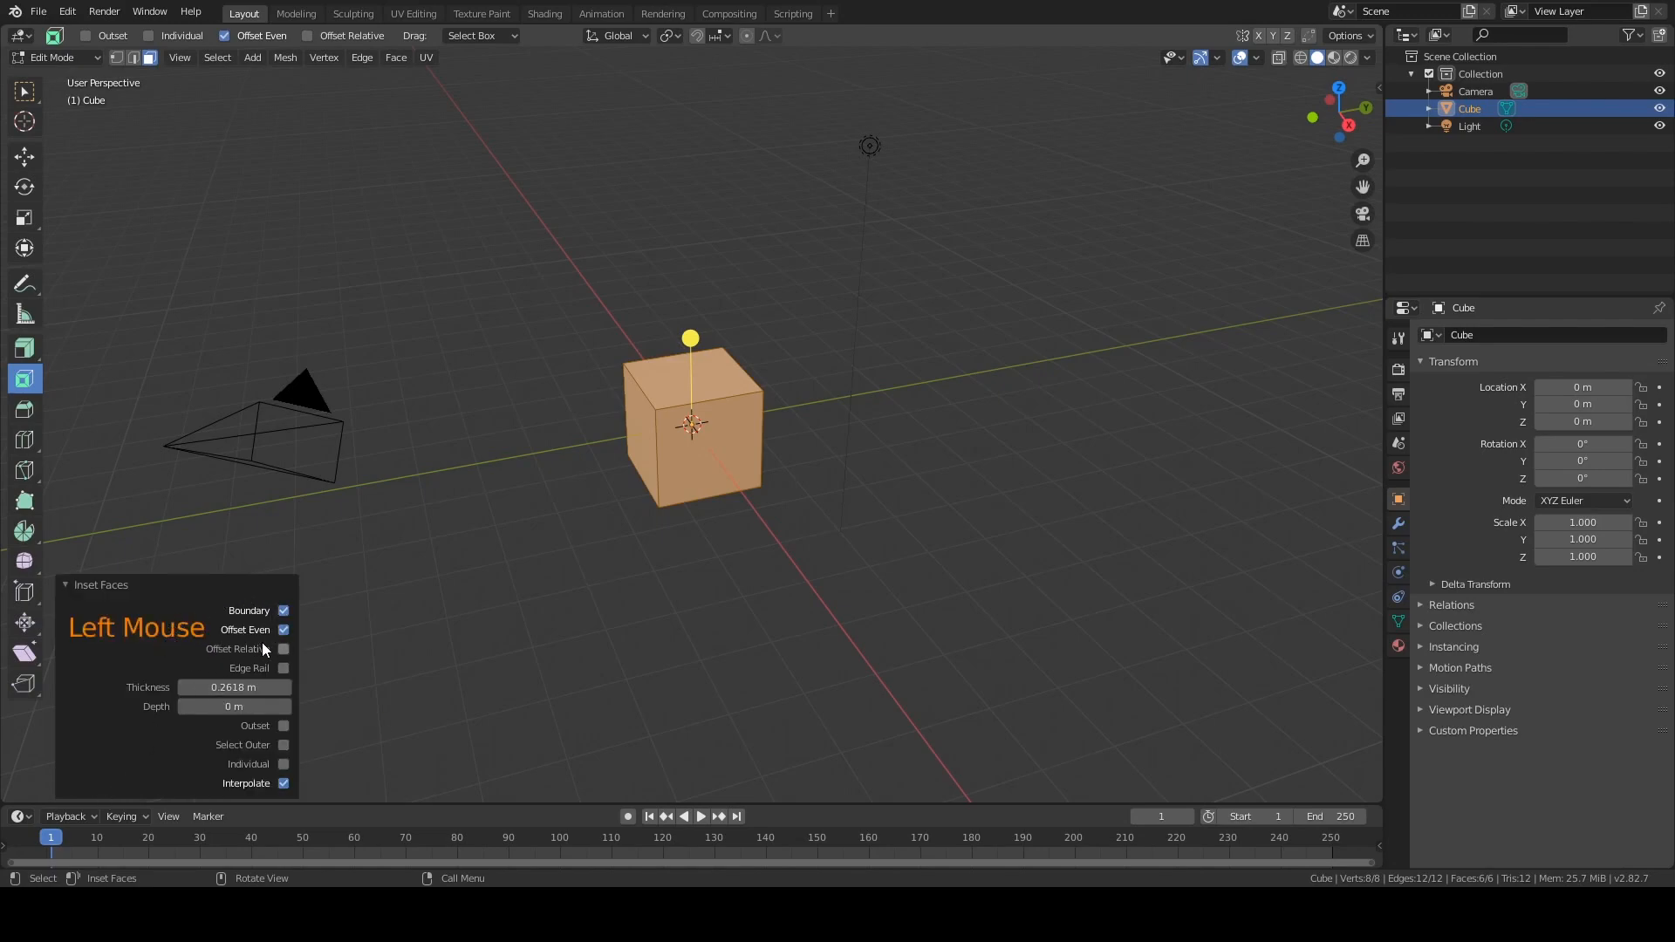
click(282, 766)
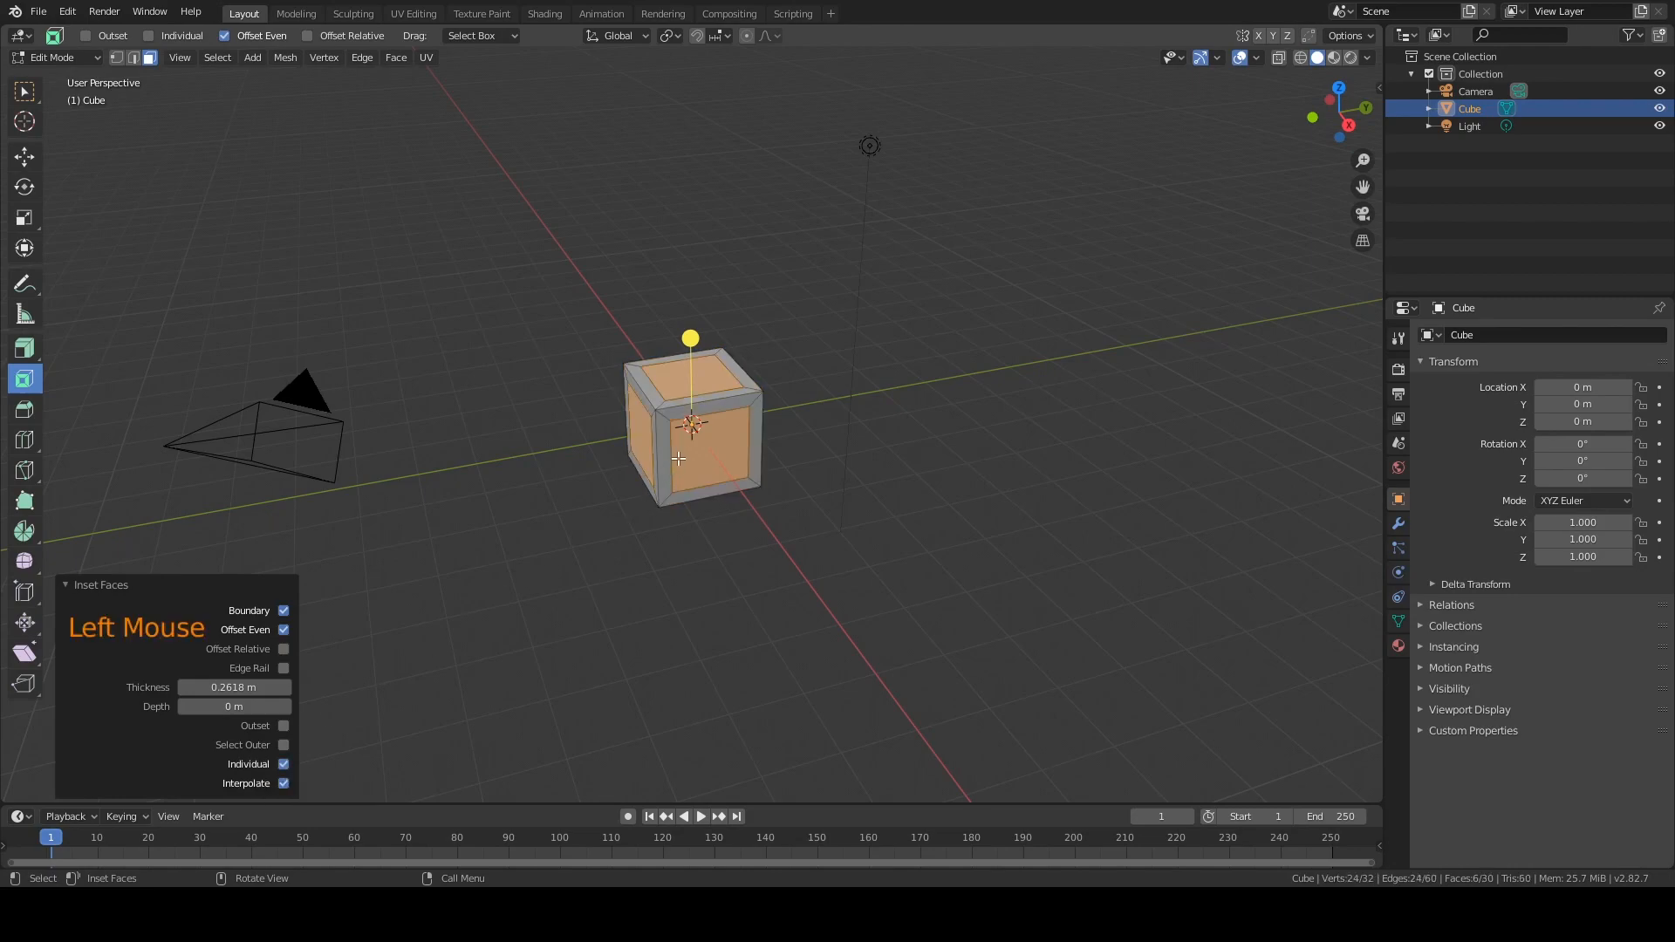
- Set the thickness of the individual face inset to about 0.2188 m
scroll(694, 440, down, 2)
scroll(649, 477, up, 7)
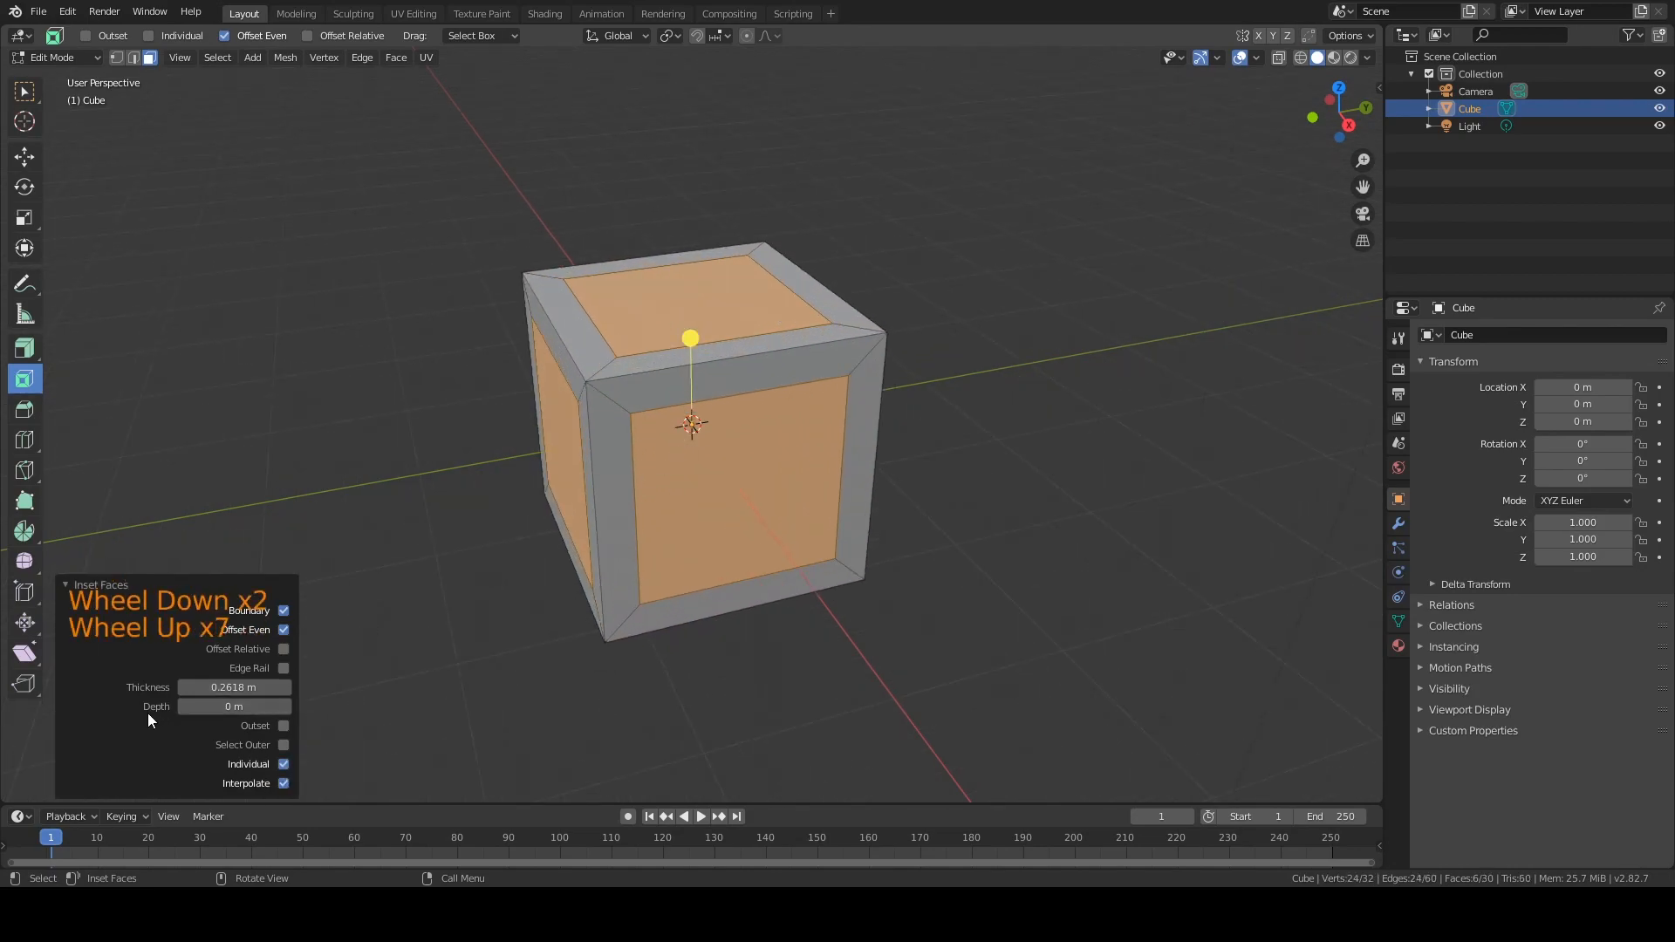
click(186, 685)
drag(185, 686, 149, 685)
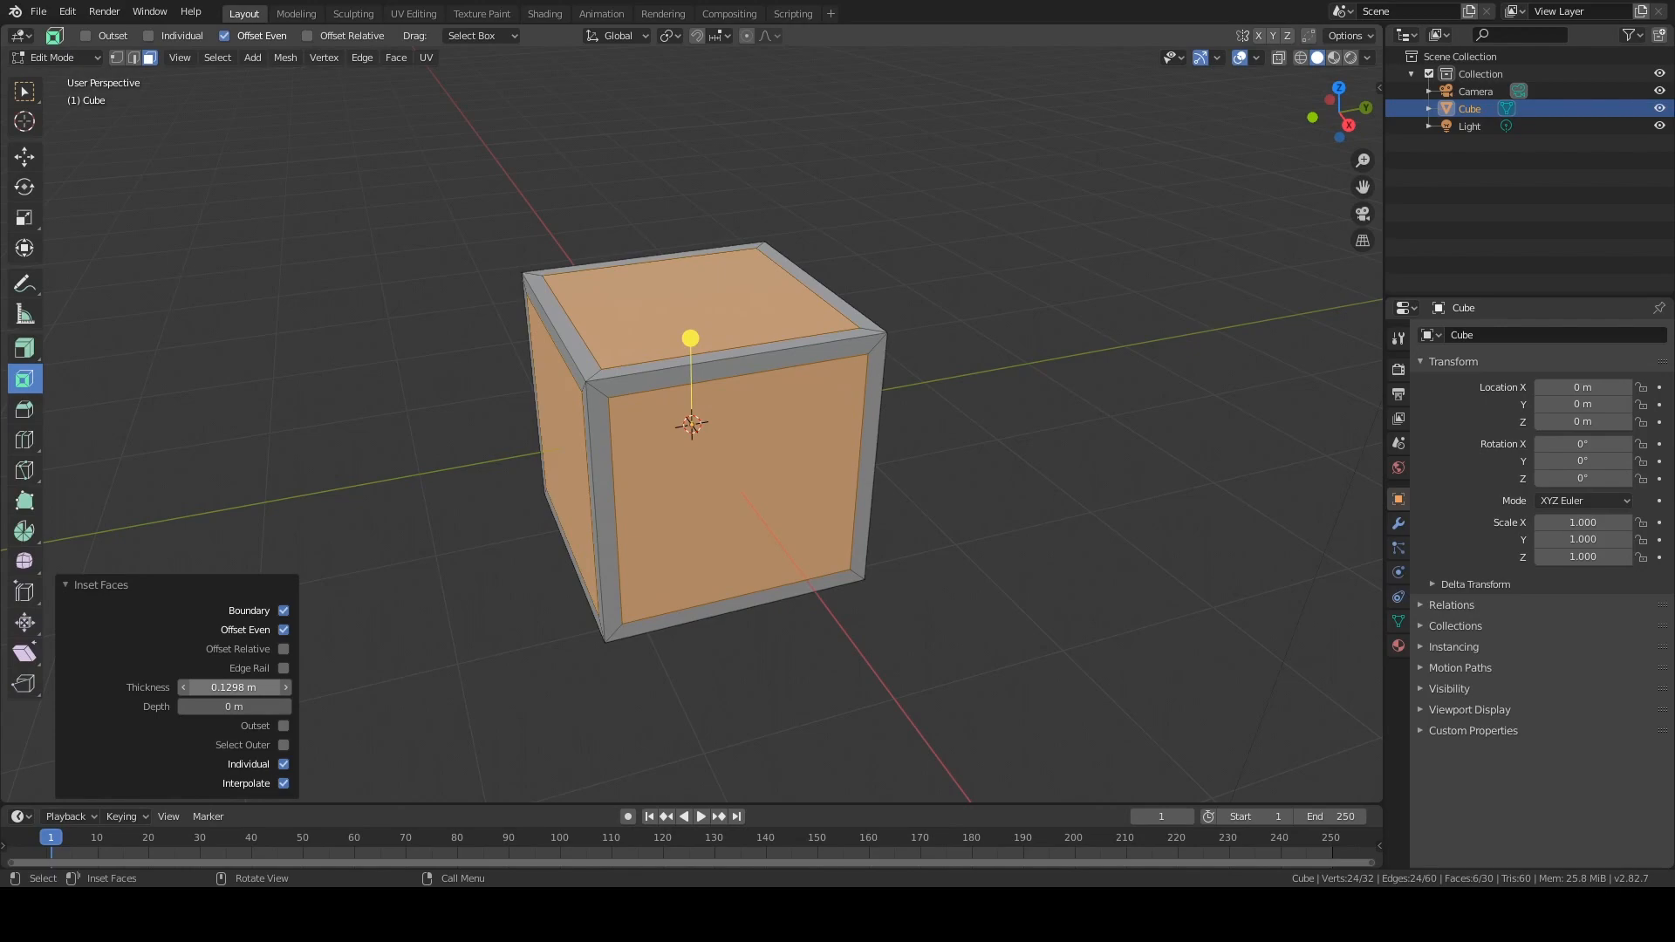
drag(147, 685, 175, 685)
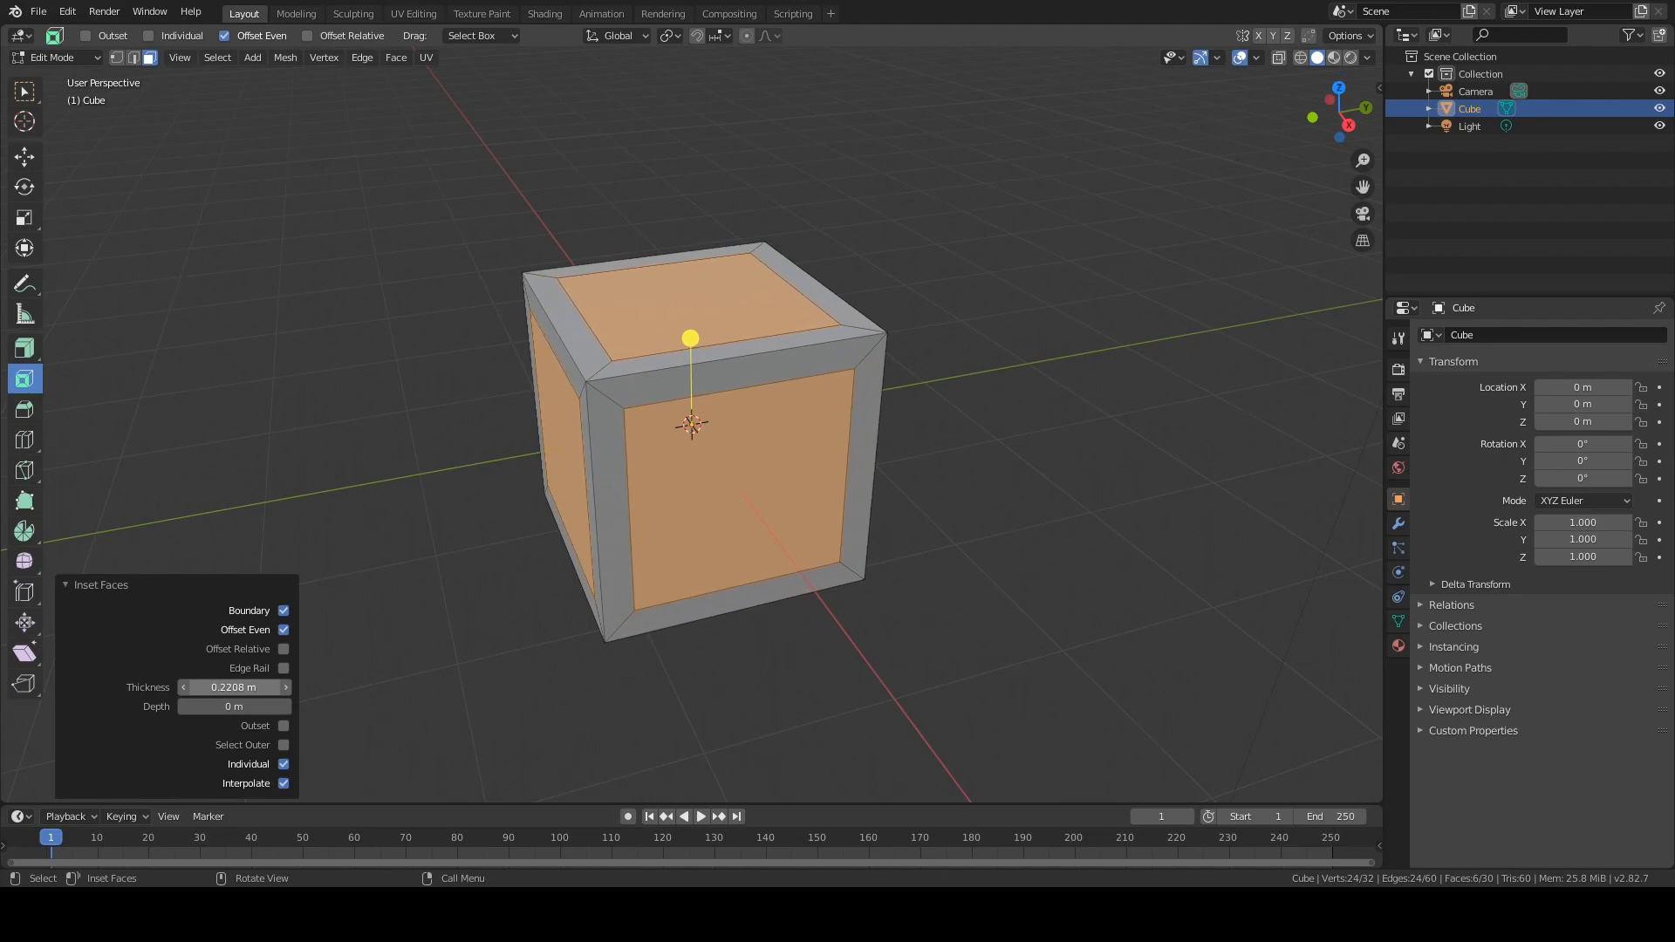
drag(174, 686, 185, 683)
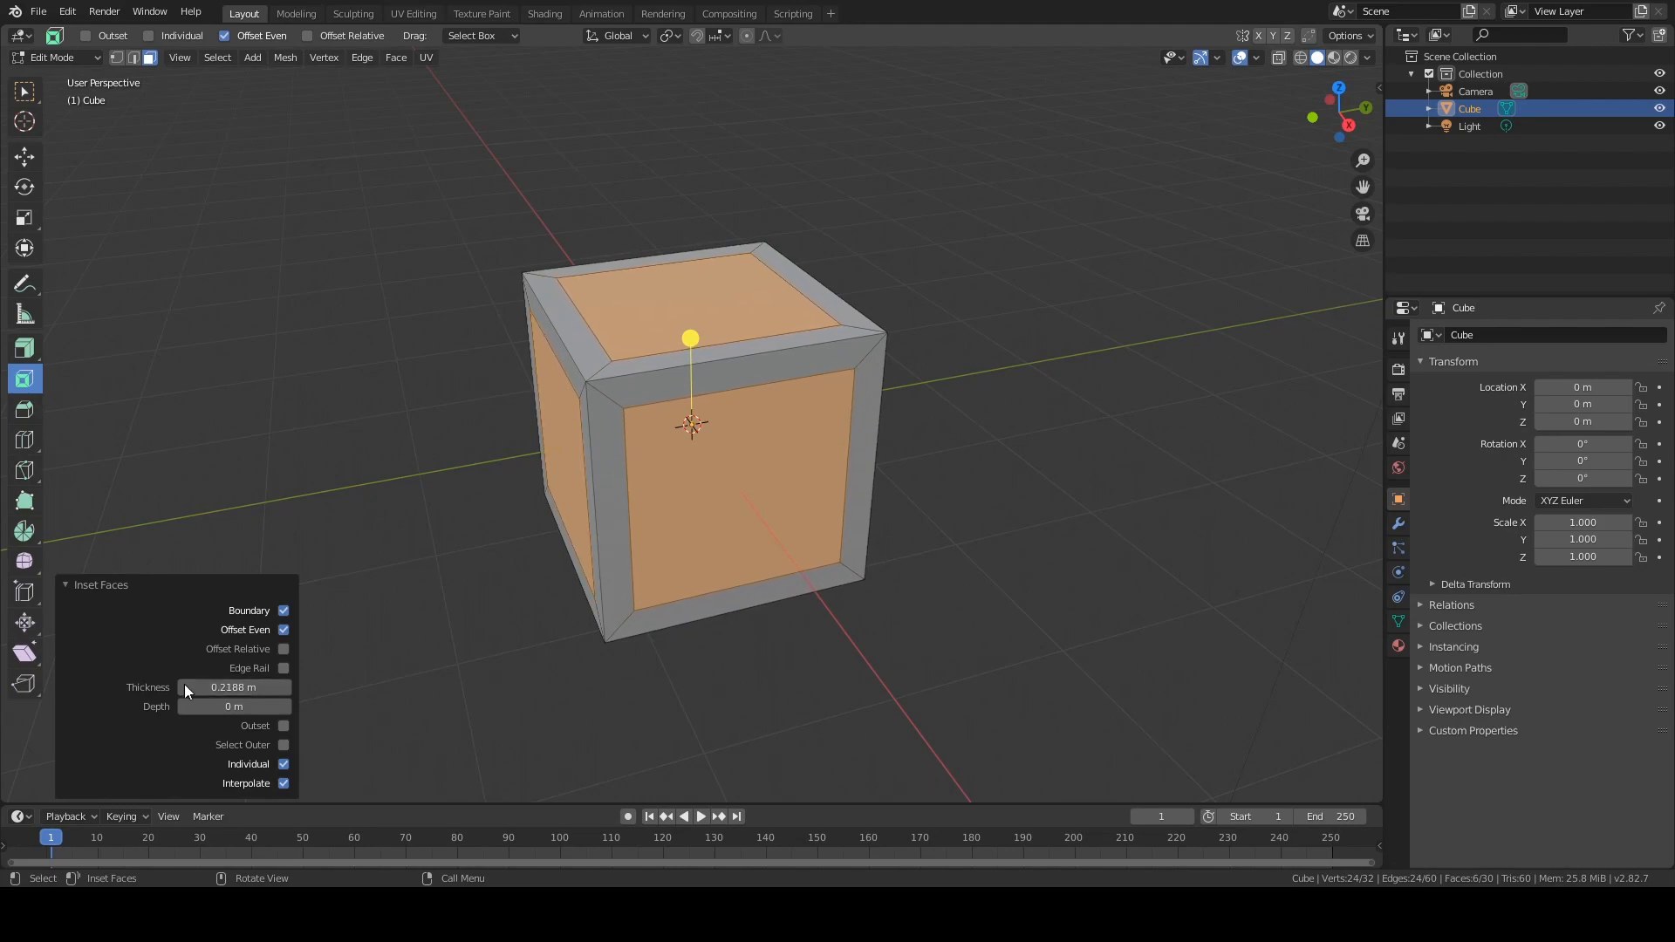
- Join the upper-left and lower-right inner vertices of the front-facing inset panel with Connect Vertex Path
click(25, 91)
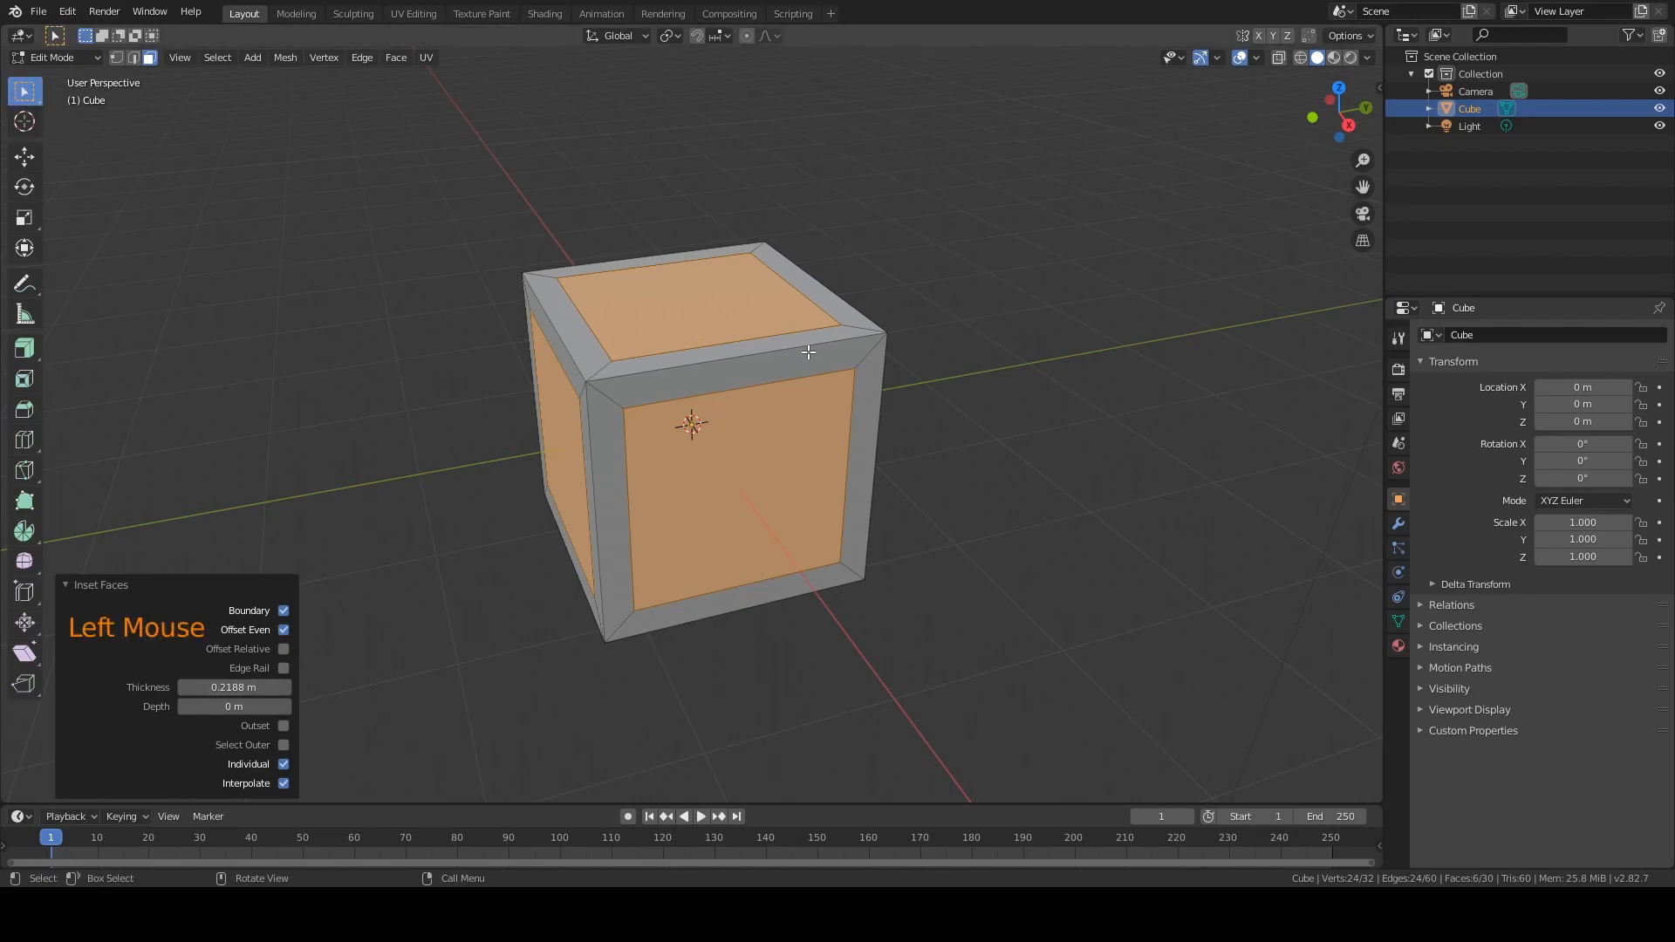
key(1)
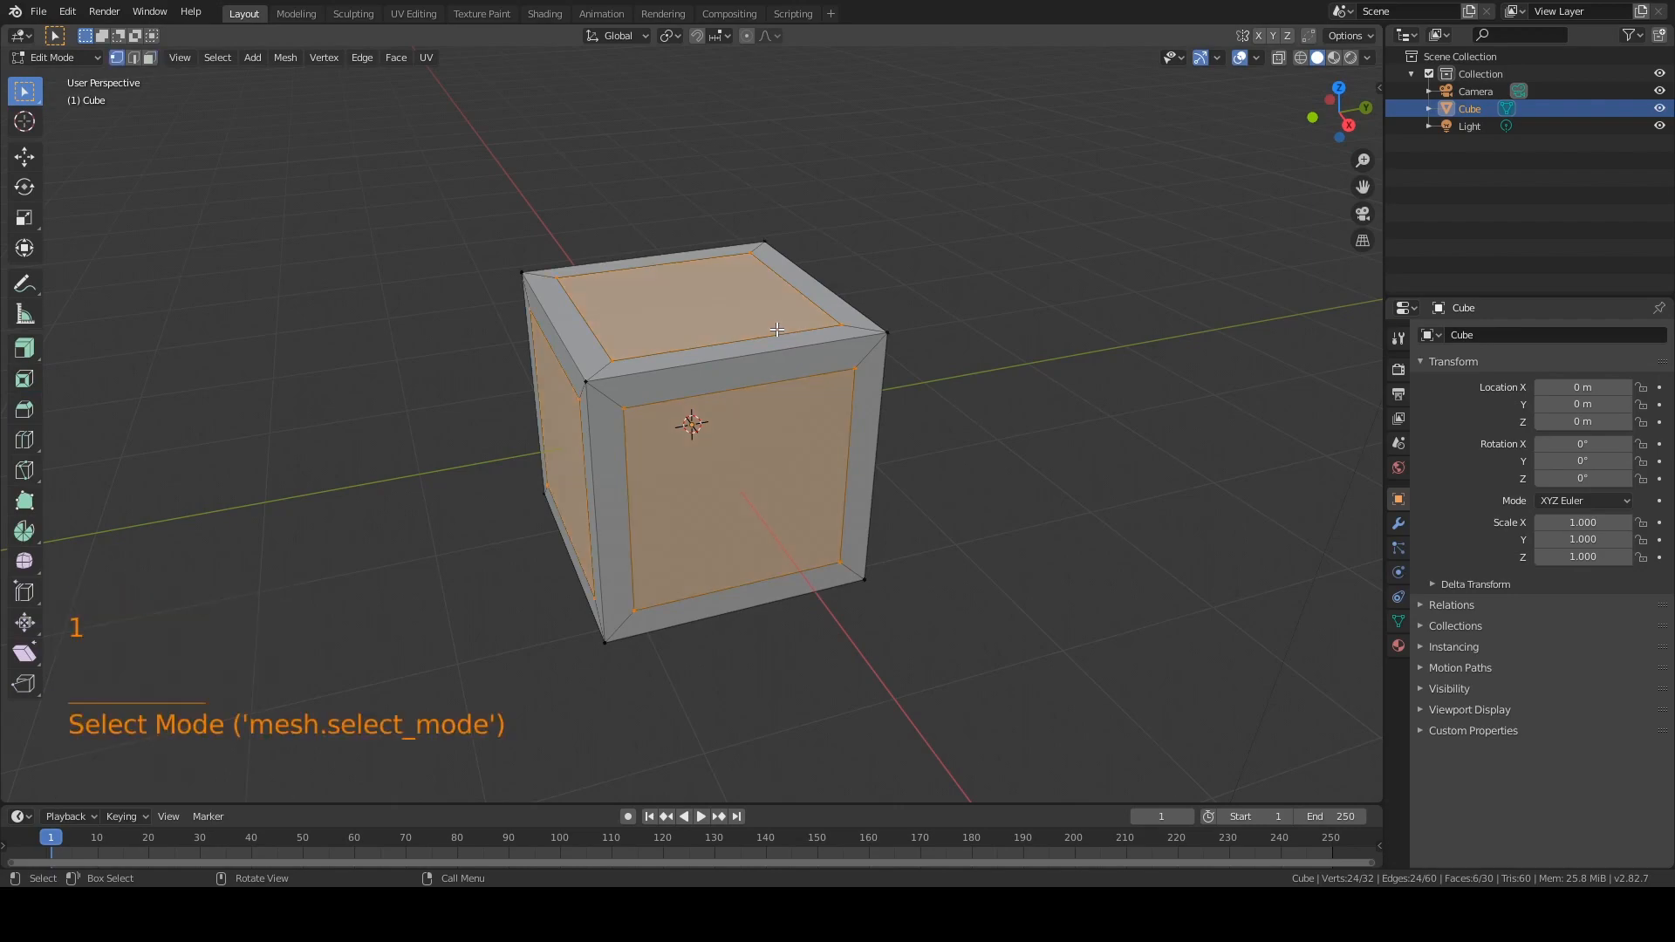
click(624, 410)
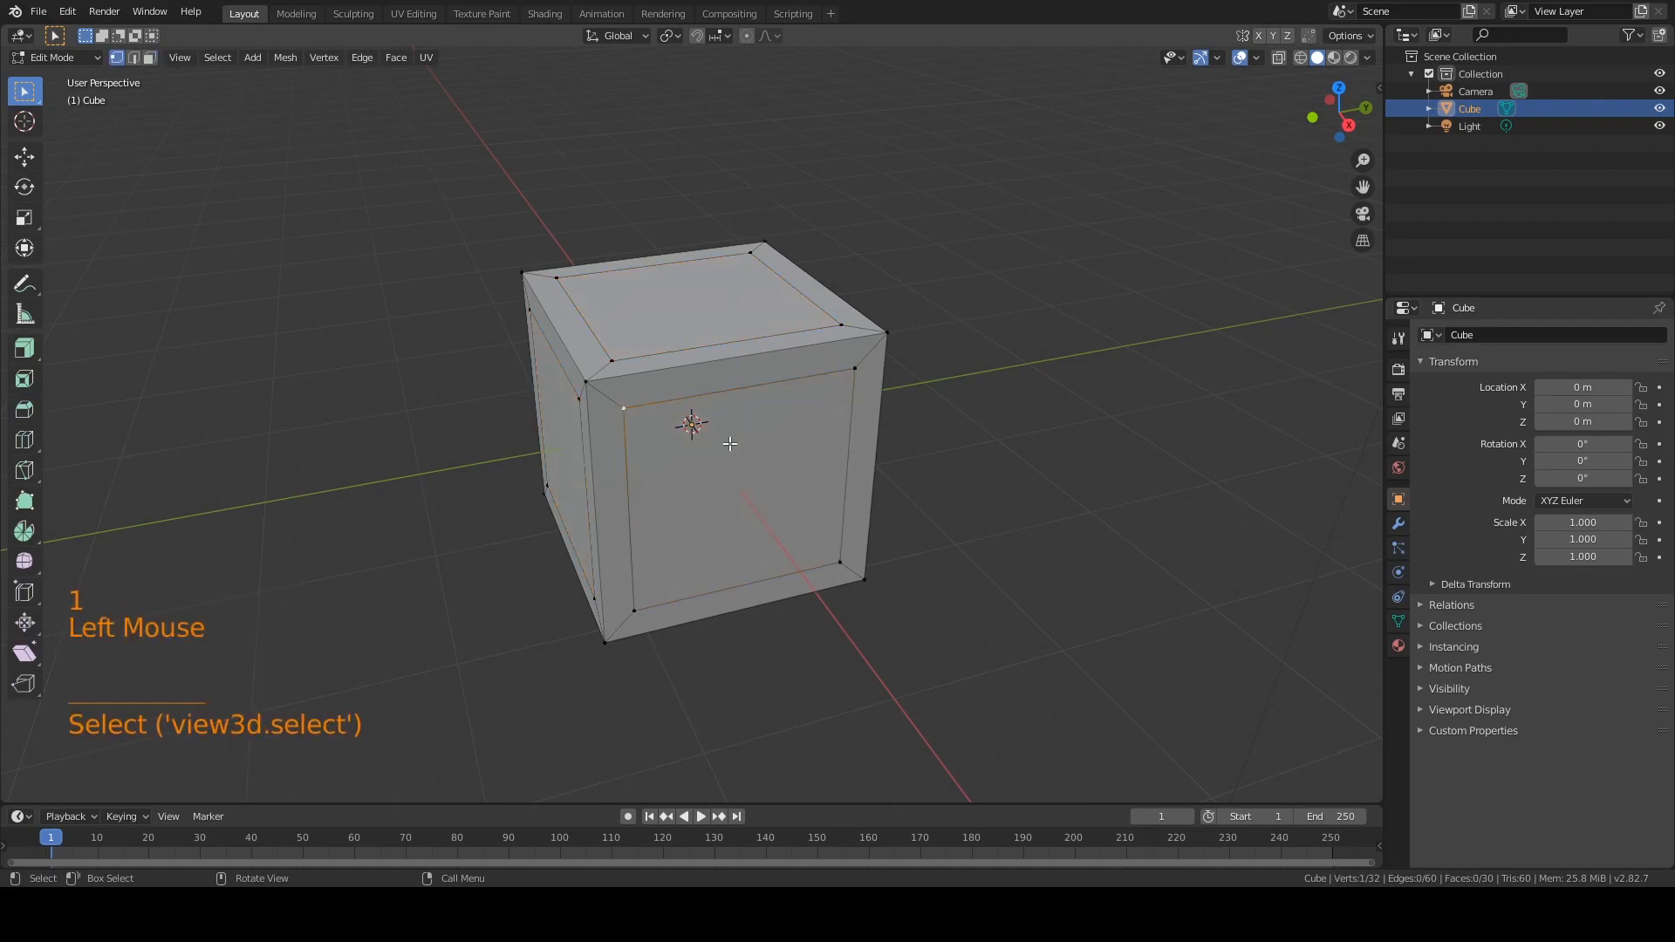
shift+click(839, 562)
middle_drag(963, 455, 916, 406)
middle_drag(647, 321, 695, 371)
middle_drag(656, 259, 523, 315)
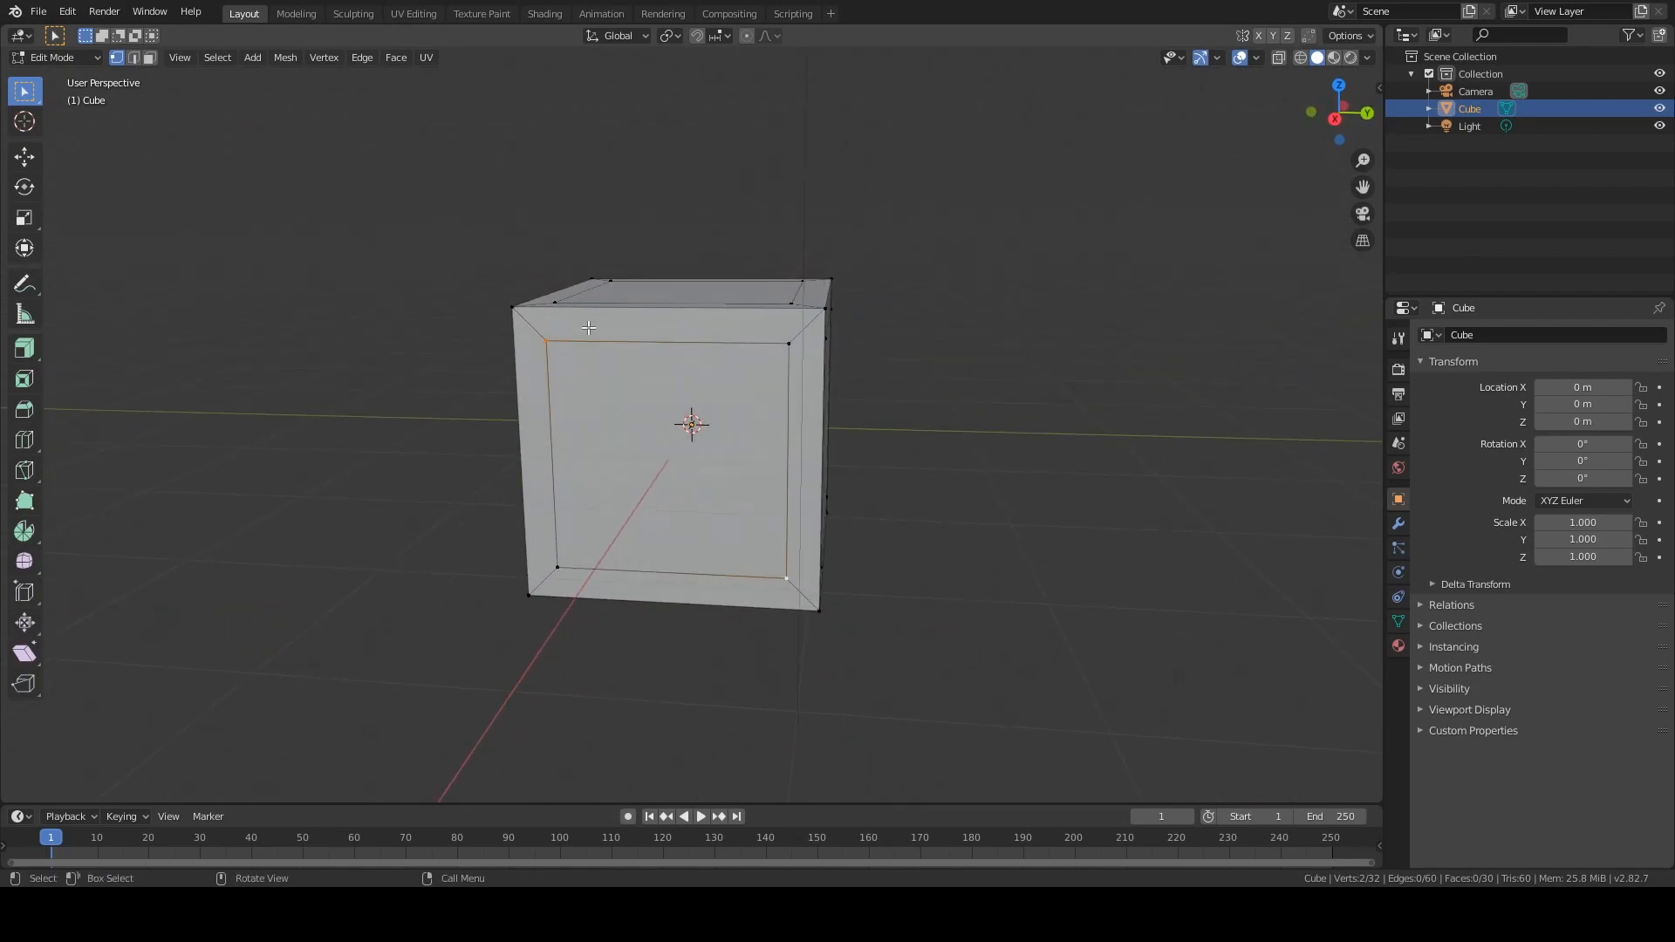
middle_drag(639, 434, 736, 385)
scroll(772, 397, down, 2)
scroll(765, 392, up, 4)
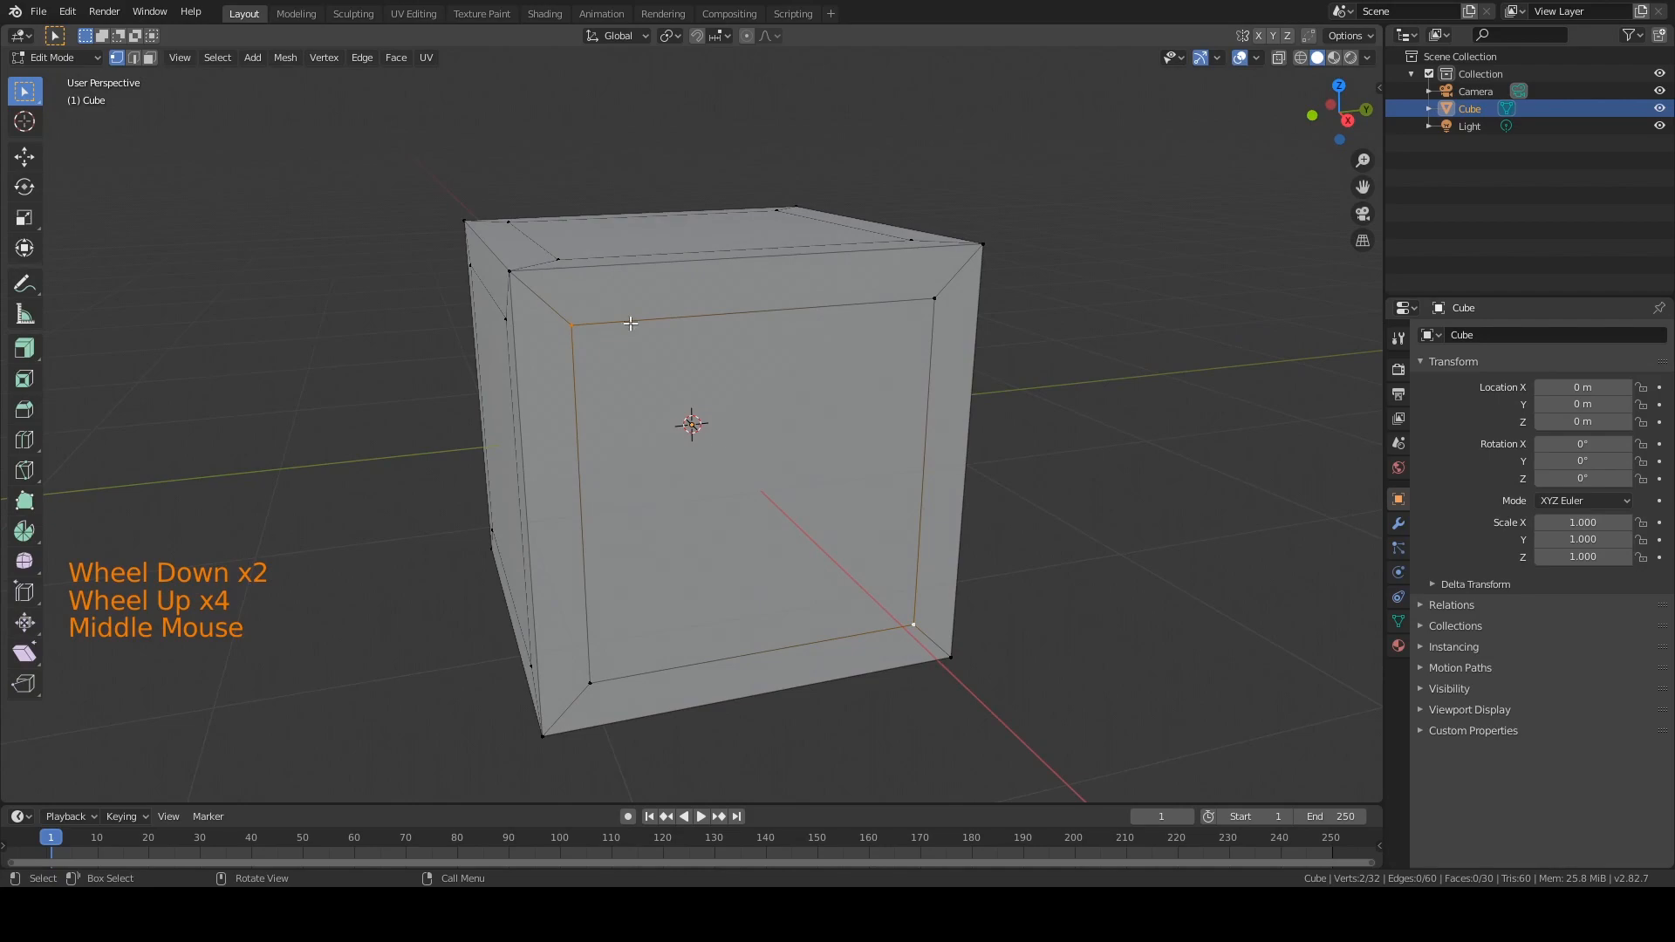
click(332, 61)
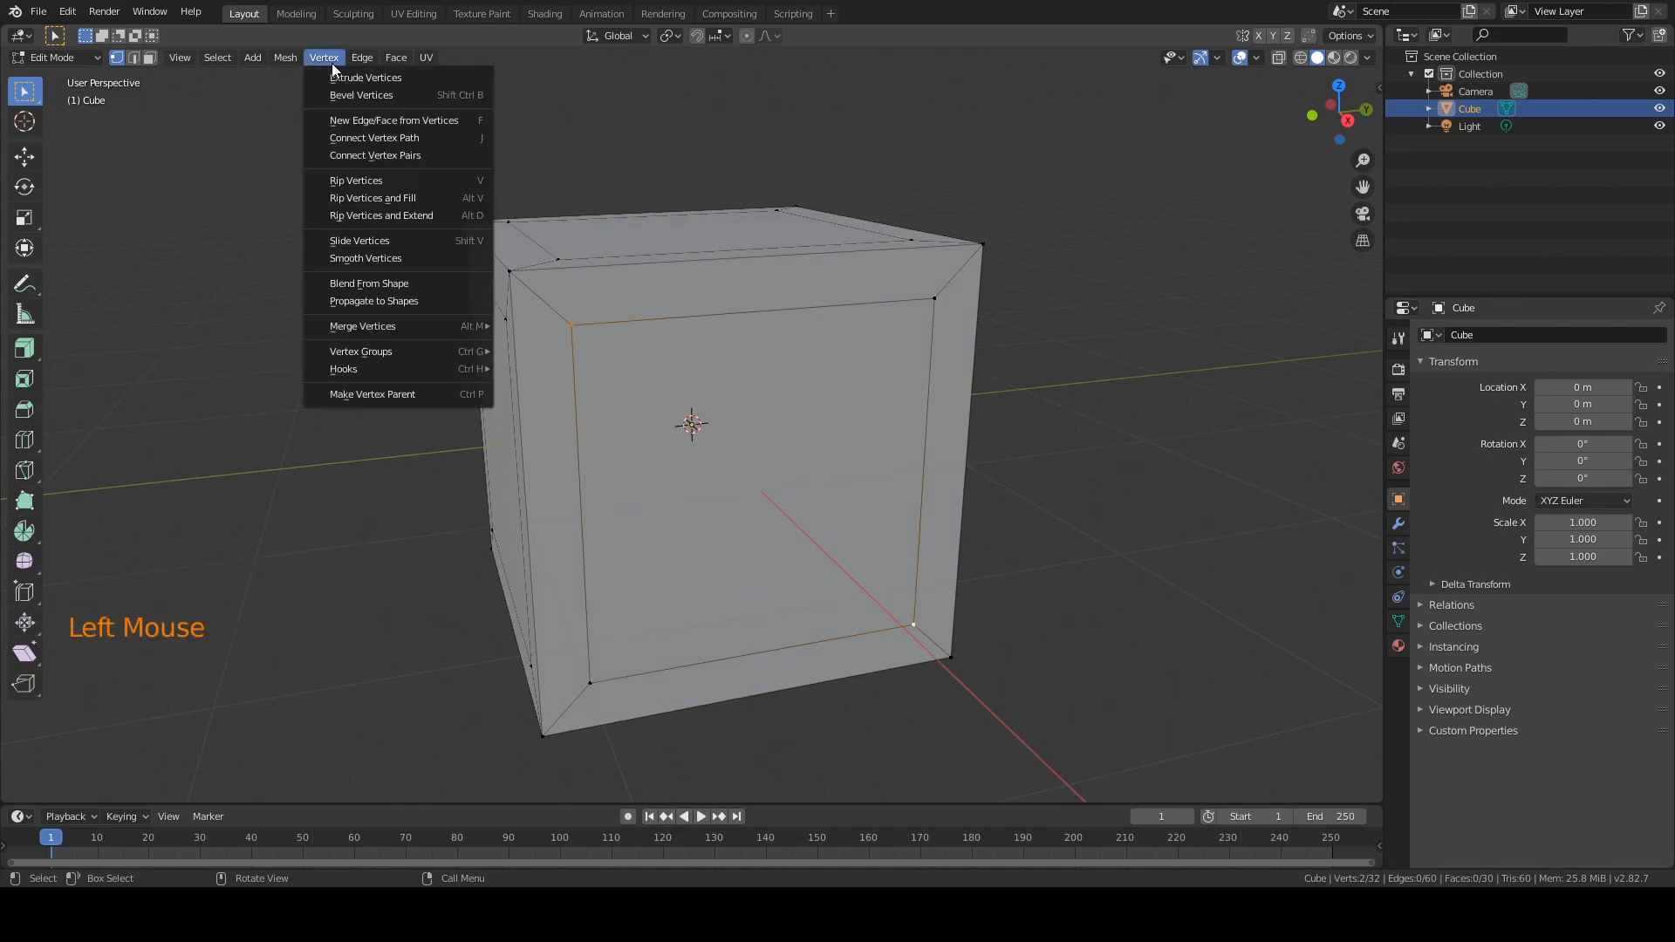
click(450, 139)
- Connect the upper-left and lower-right inner vertices of the adjacent side panel with a diagonal edge
middle_drag(872, 347, 612, 329)
click(542, 311)
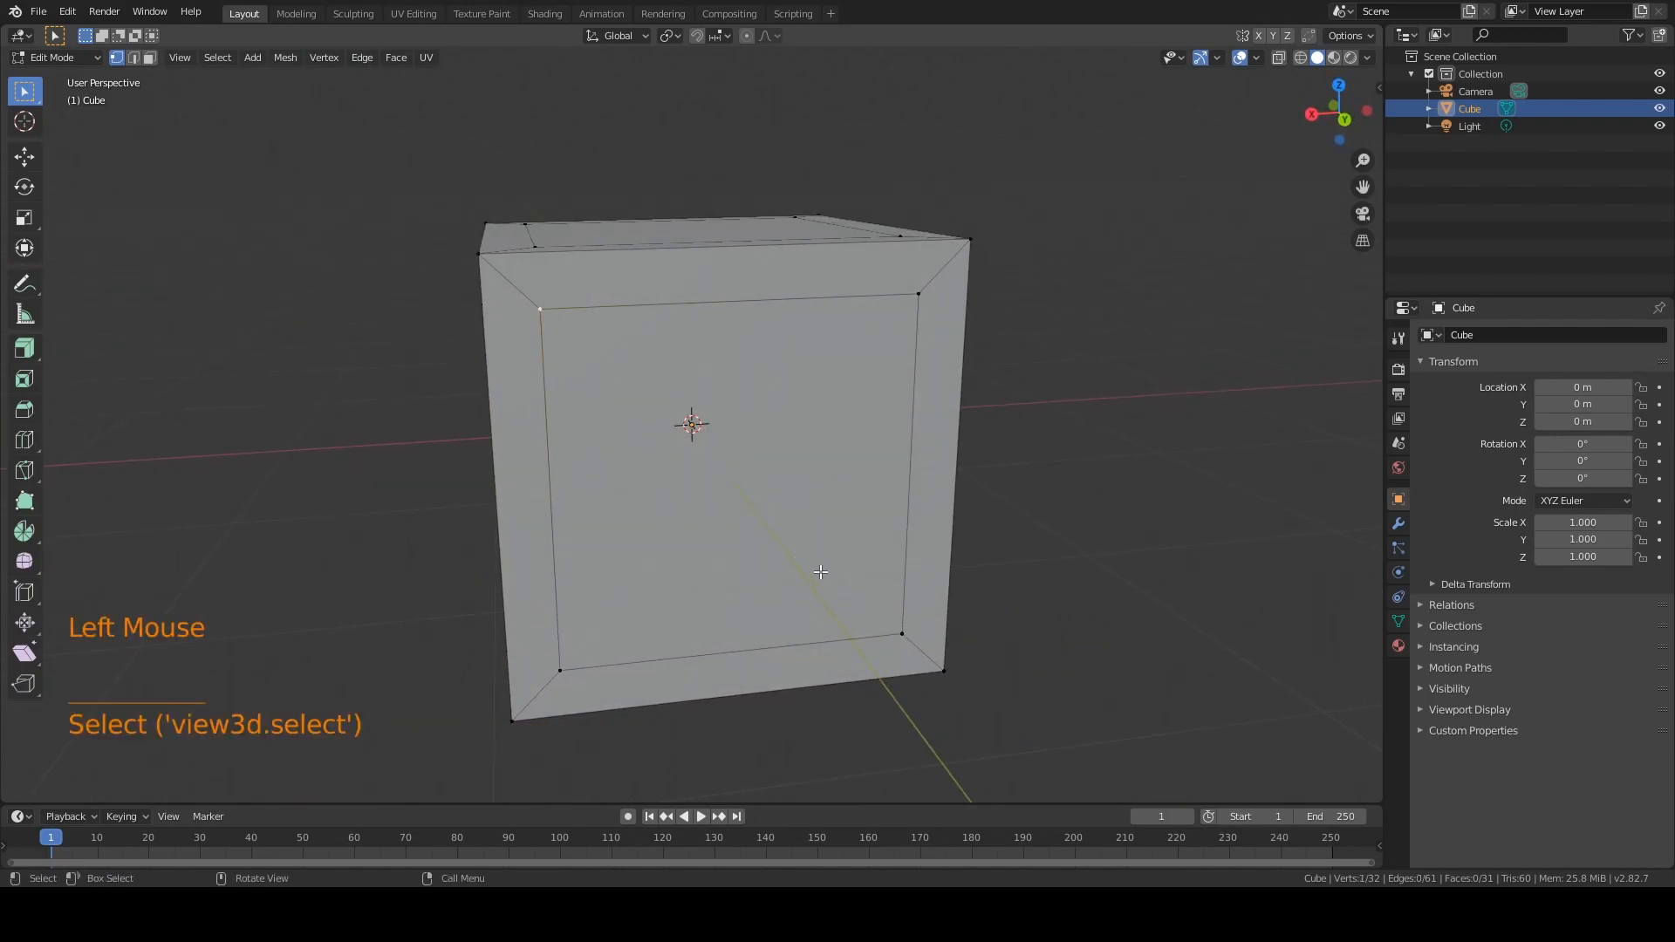
shift+click(902, 633)
key(j)
- Add a diagonal edge between the upper-left and lower-right inner vertices of the third side panel
middle_drag(993, 503, 756, 431)
click(557, 294)
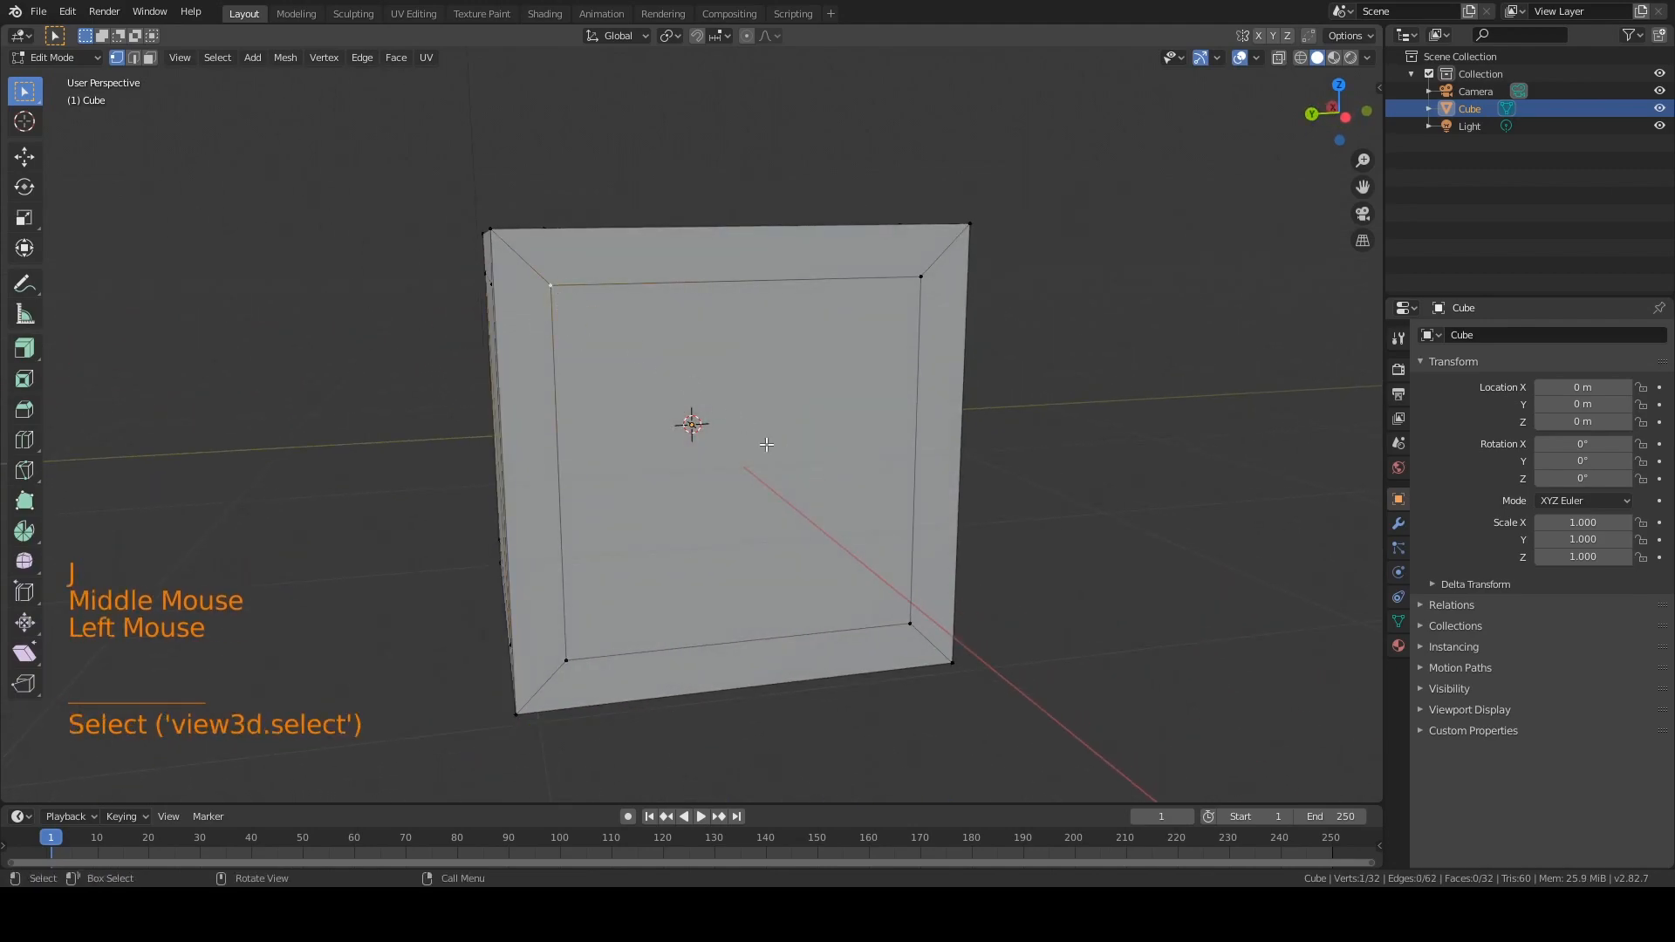
shift+click(909, 623)
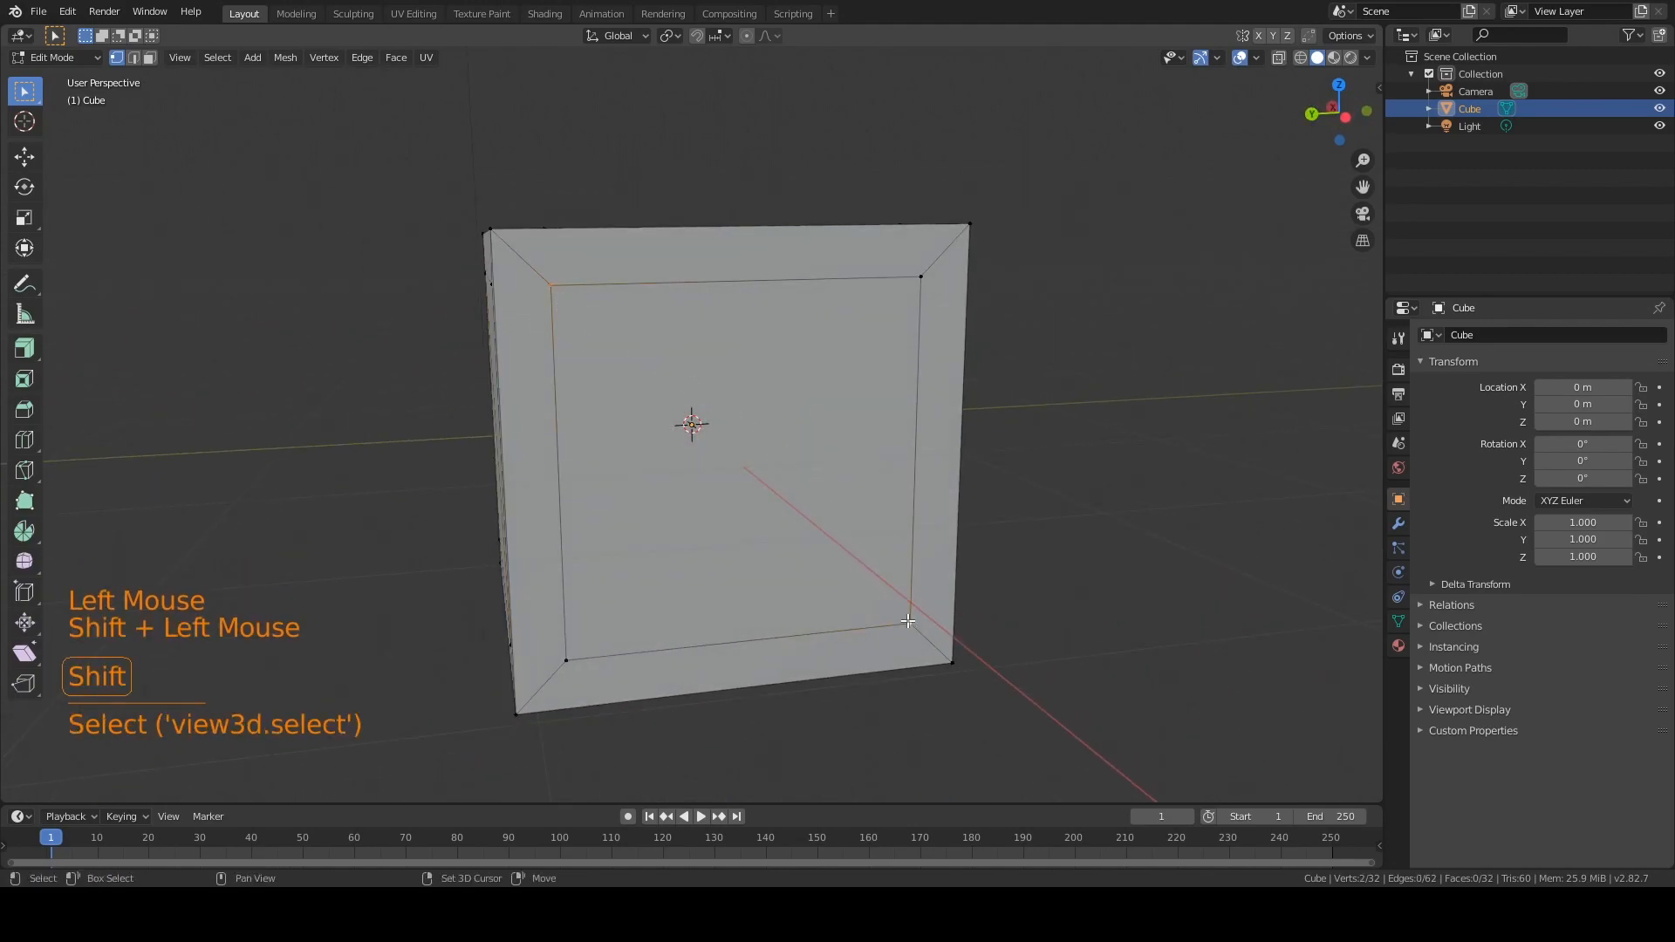
key(j)
- Connect the upper-left and lower-right inner vertices of the fourth side panel diagonally
middle_drag(925, 419, 607, 278)
click(584, 264)
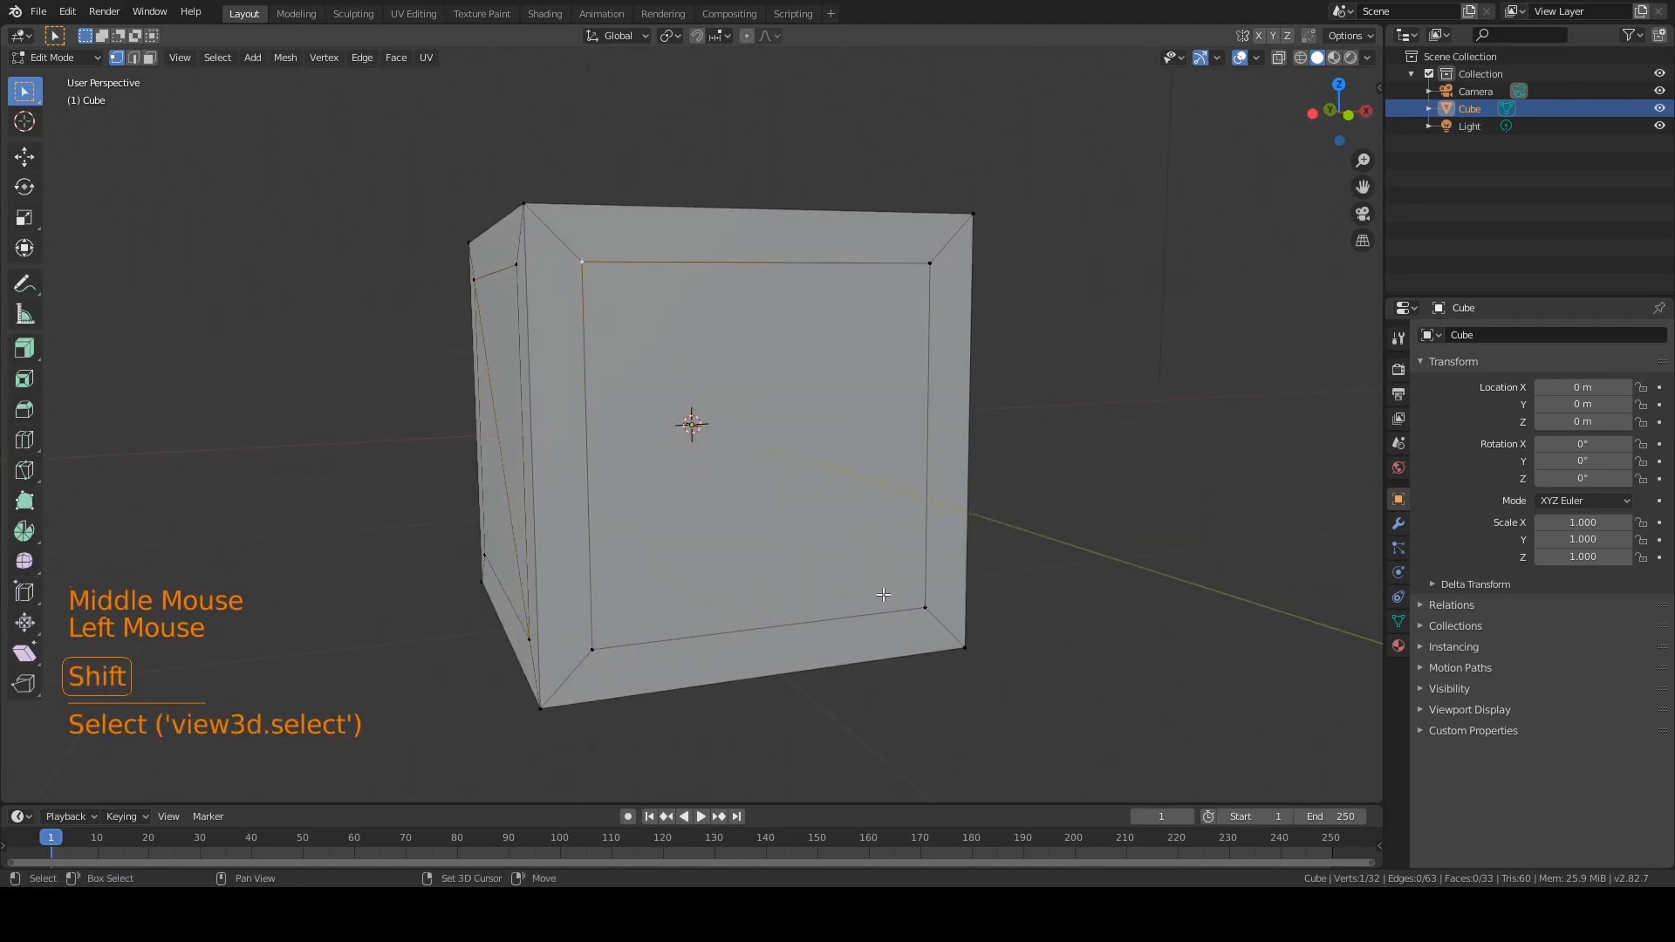
shift+click(924, 610)
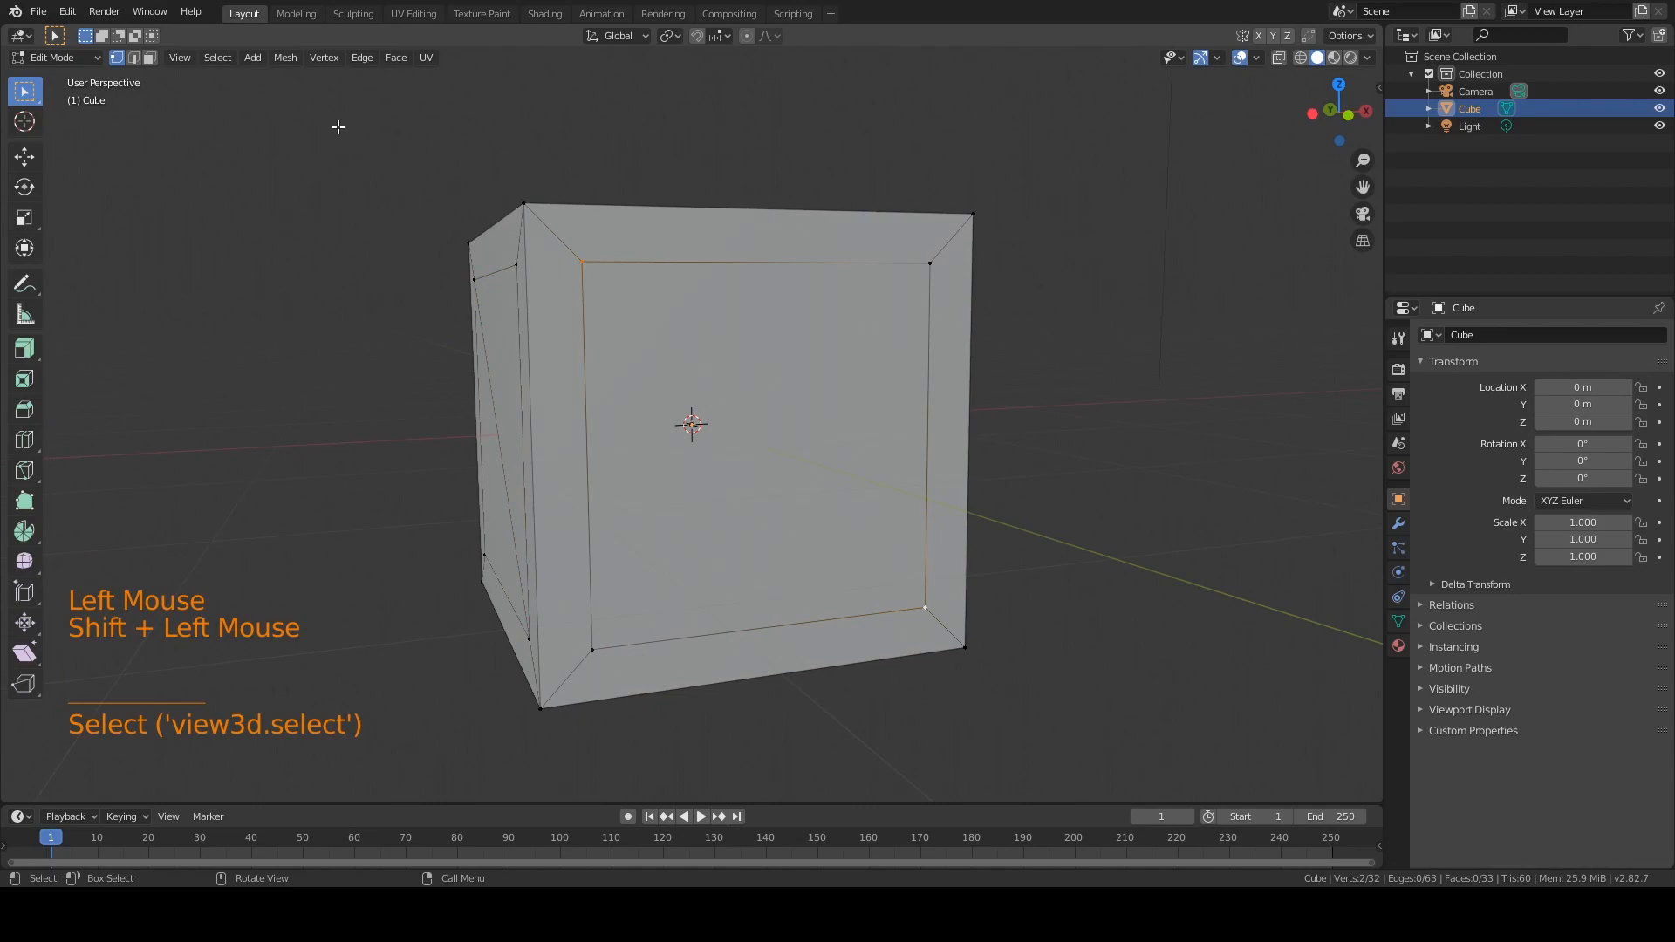
key(j)
- In edge selection mode, select the diagonal edges on all four side panels of the cube
middle_drag(884, 374, 443, 237)
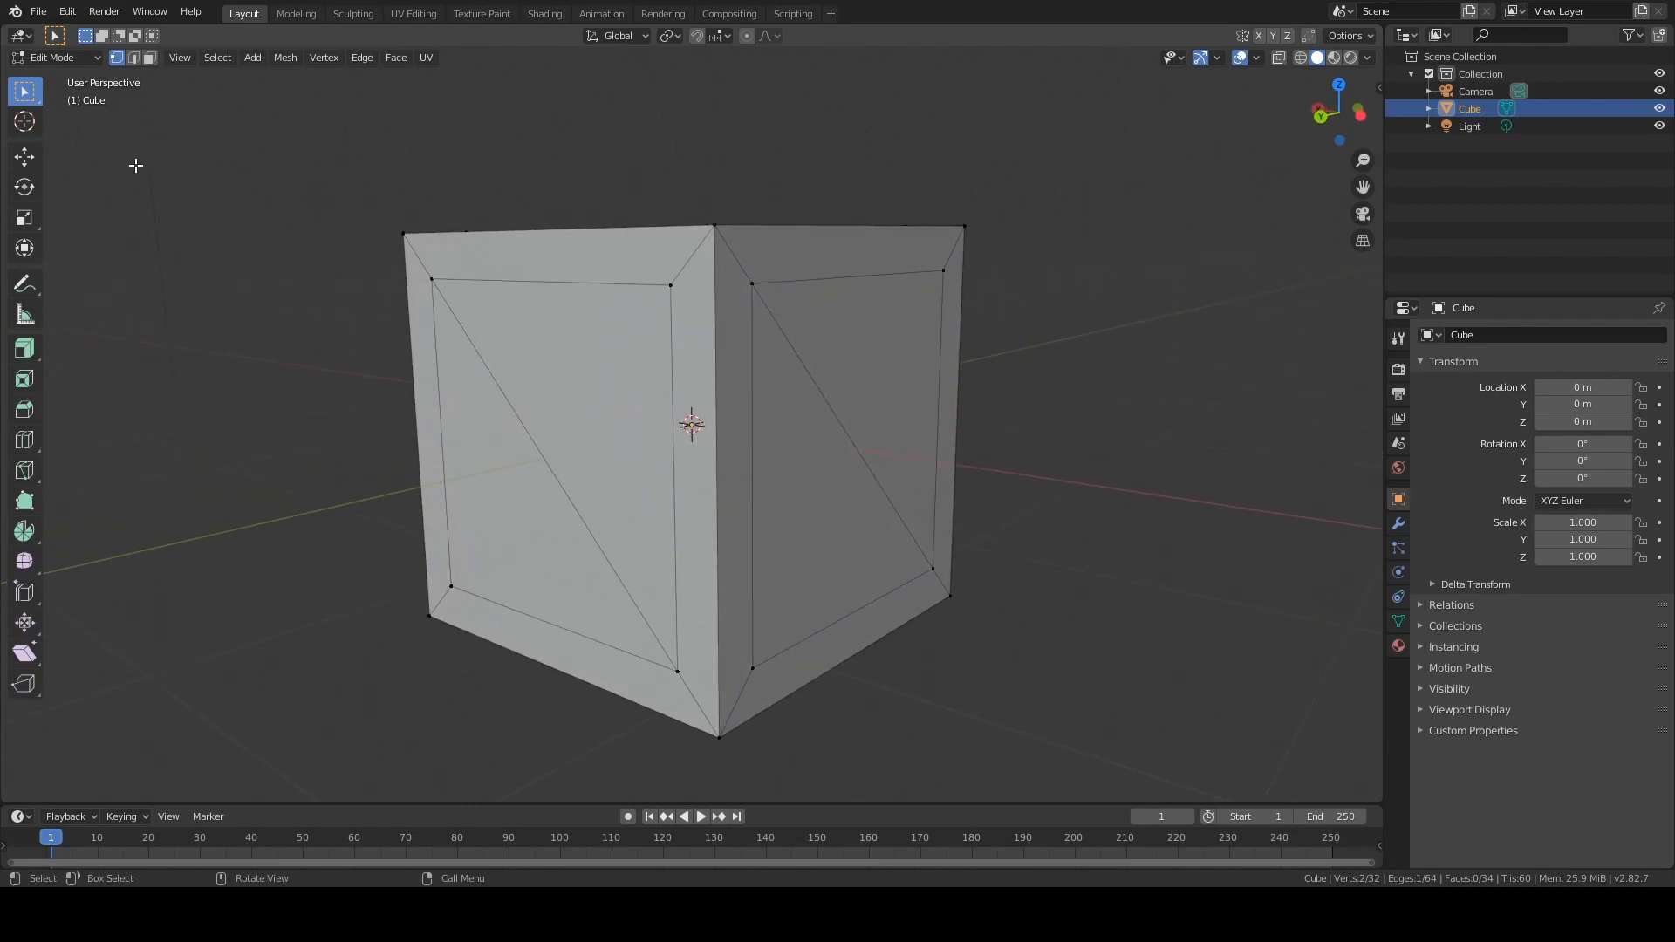
middle_drag(769, 376, 691, 362)
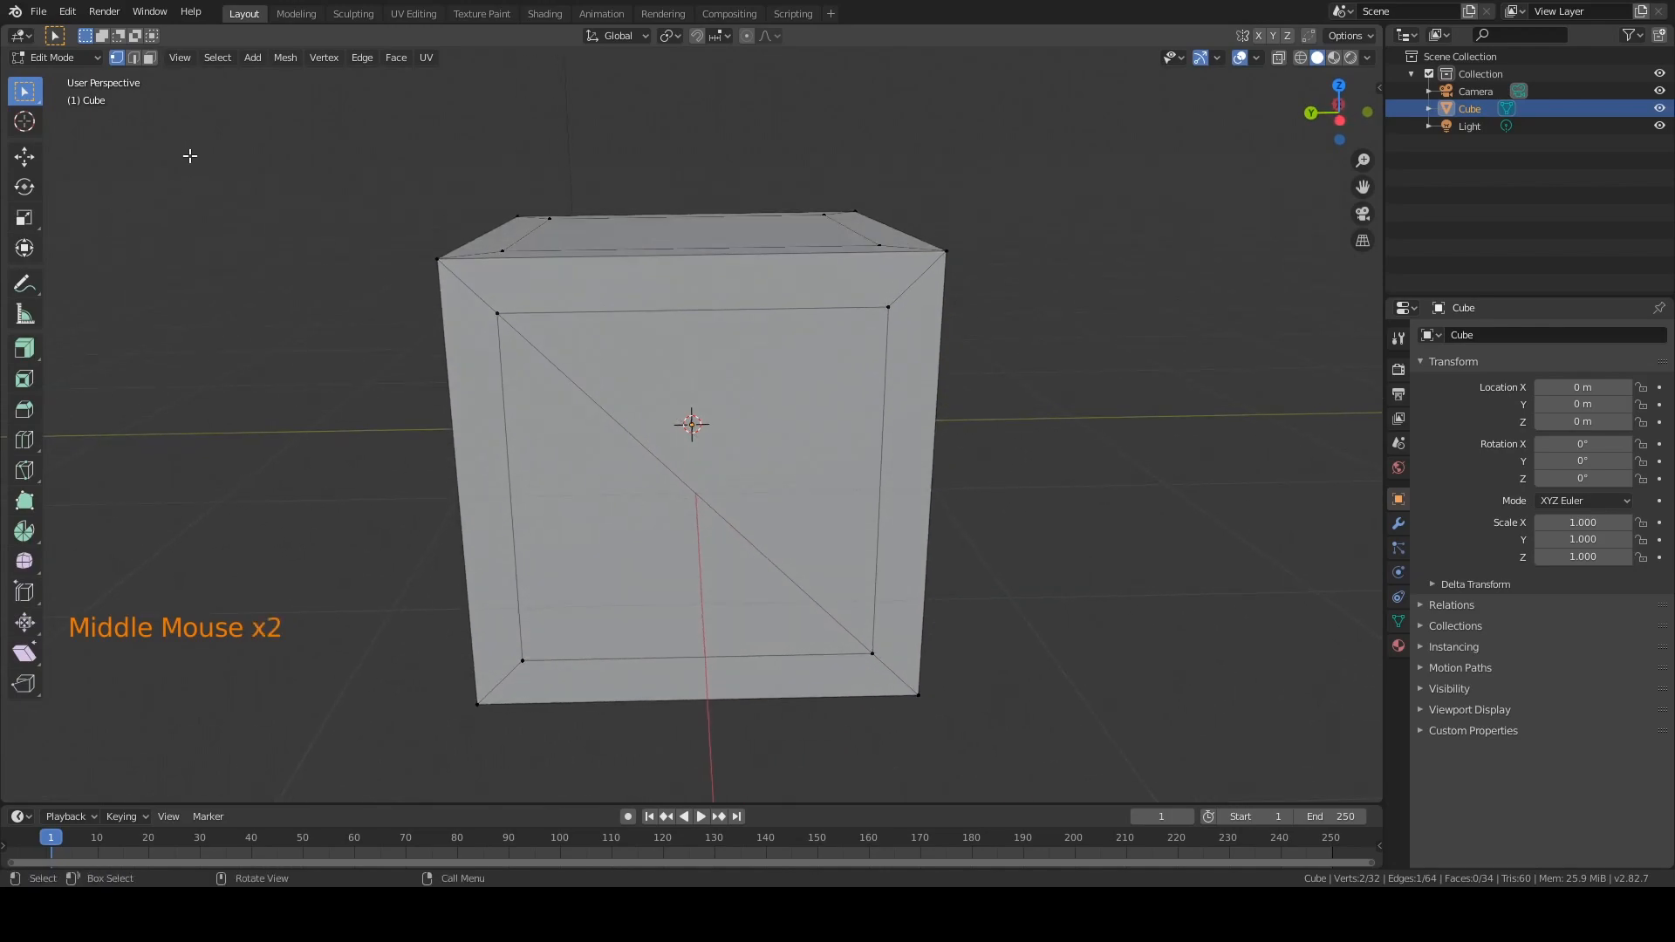
key(2)
click(565, 377)
middle_drag(565, 376, 802, 427)
shift+click(756, 394)
shift+click(744, 400)
shift+click(802, 426)
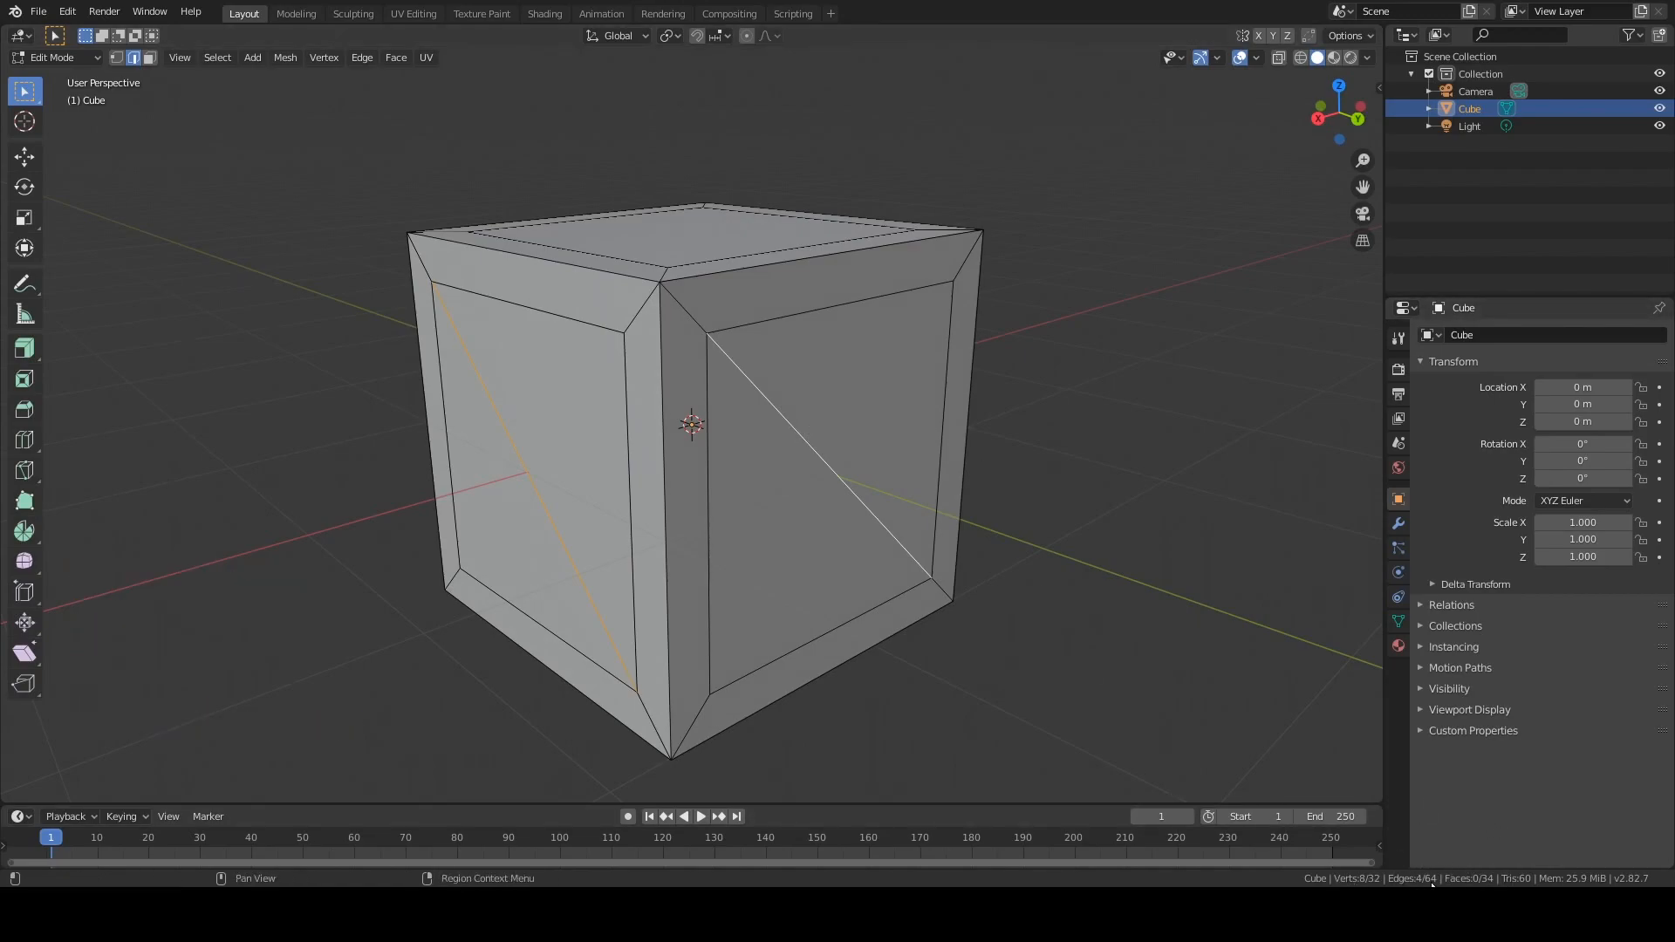
middle_drag(974, 358, 809, 350)
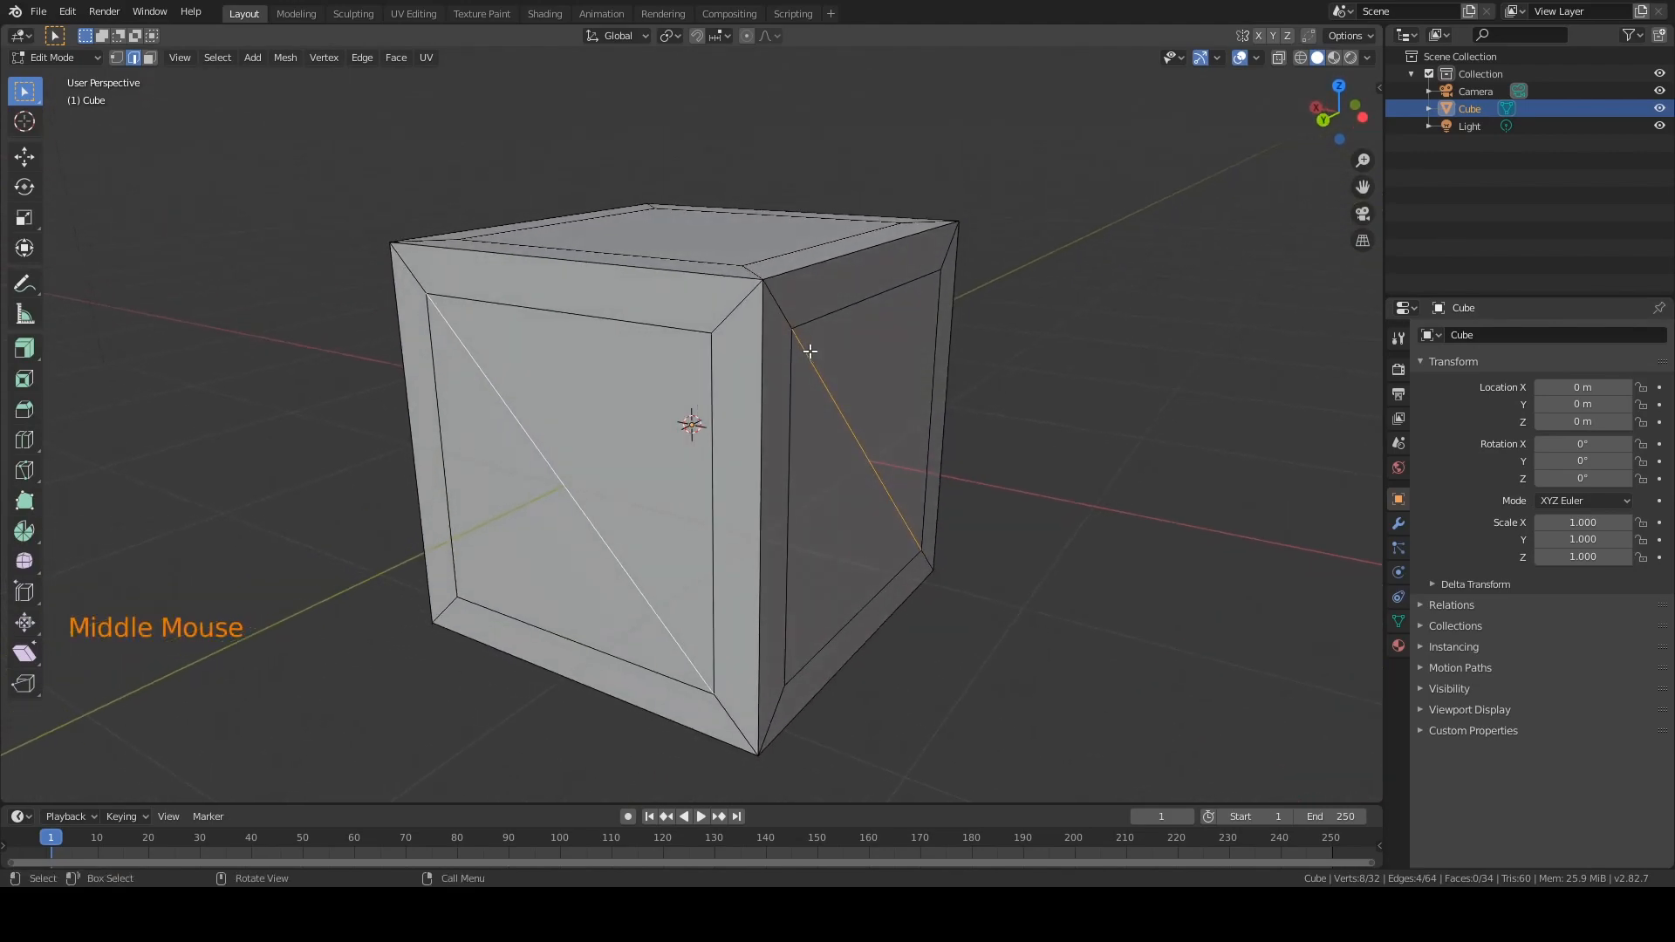
- Bevel the four selected diagonal edges with an offset of 0.13 m
click(352, 58)
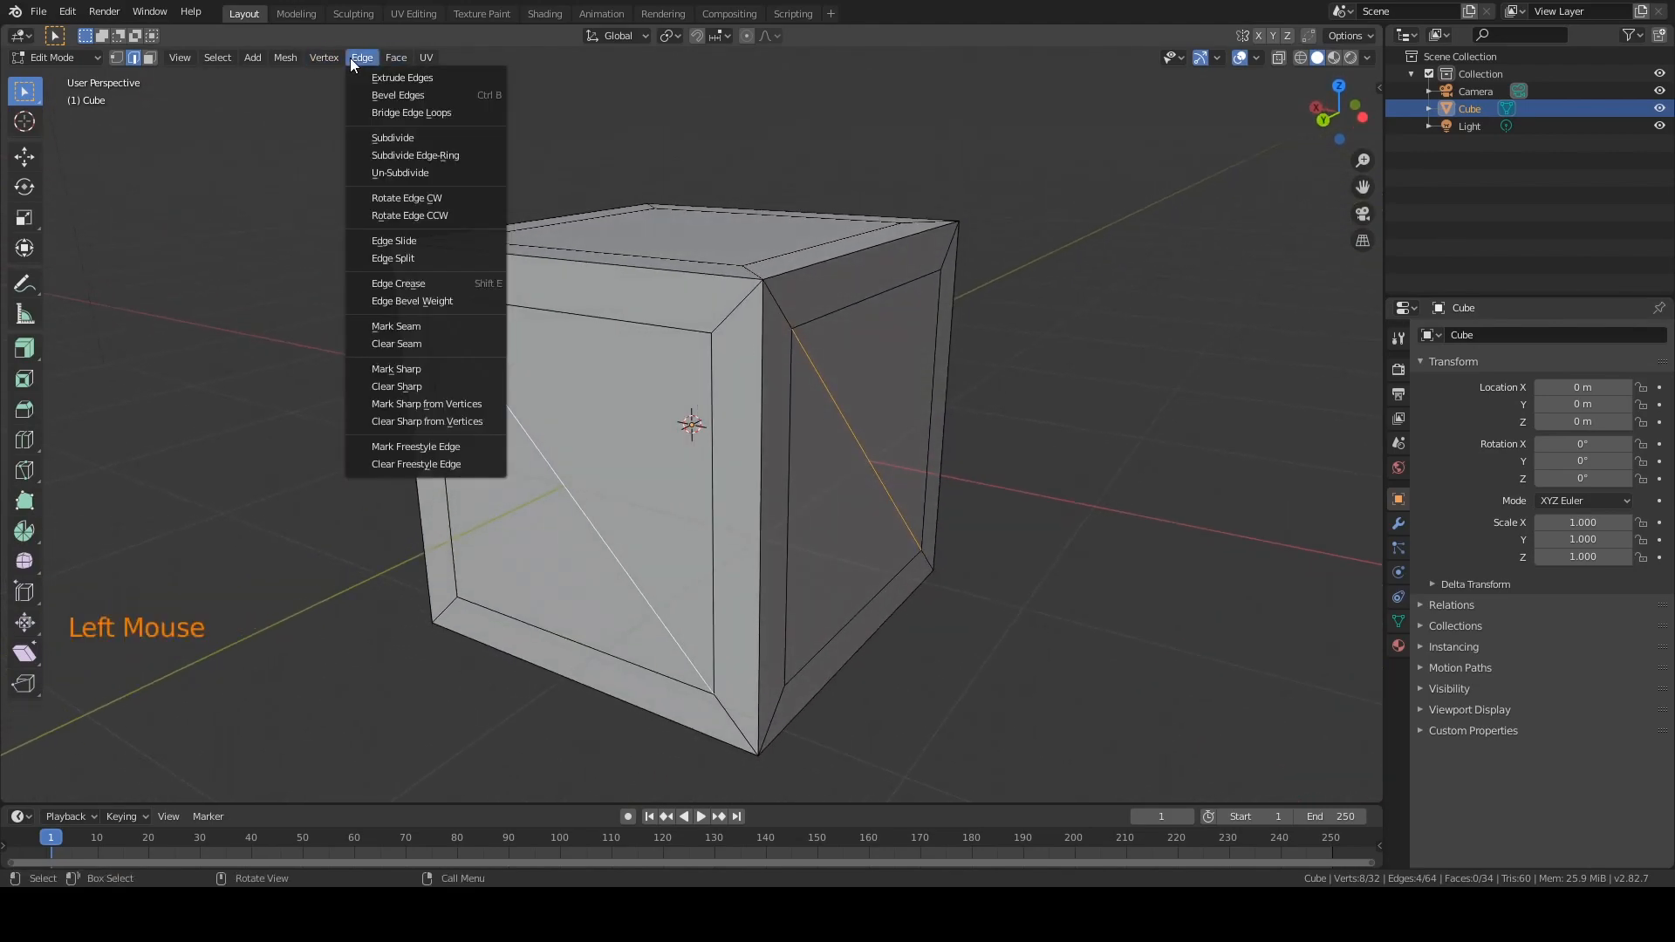
click(398, 94)
click(771, 380)
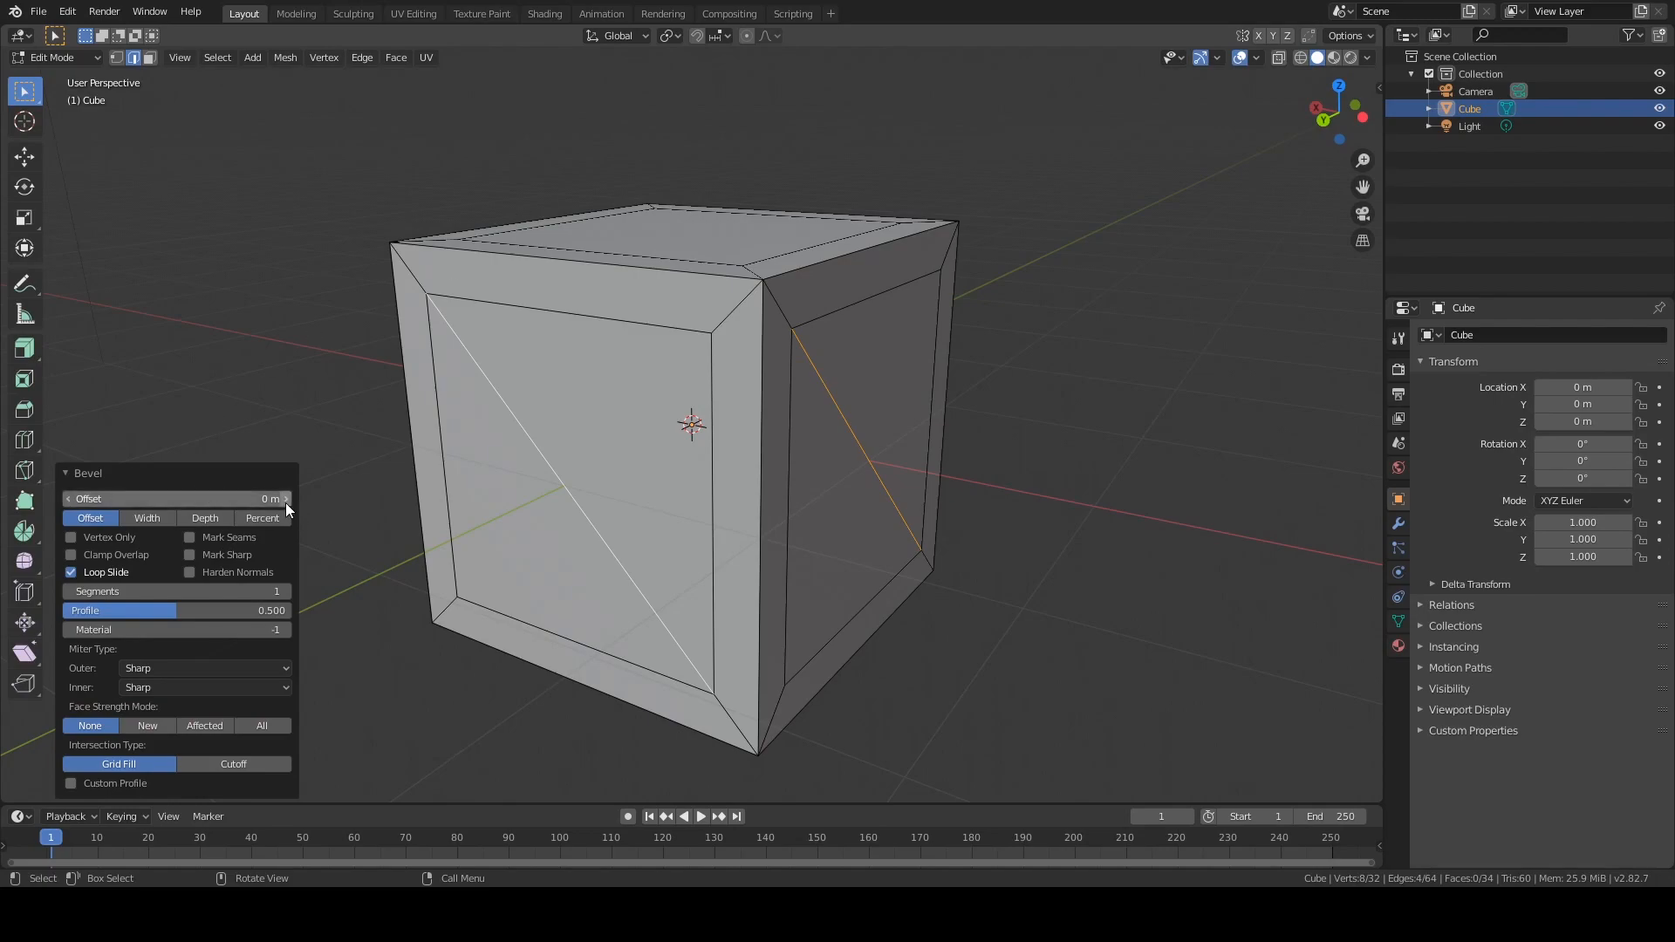
drag(285, 501, 330, 500)
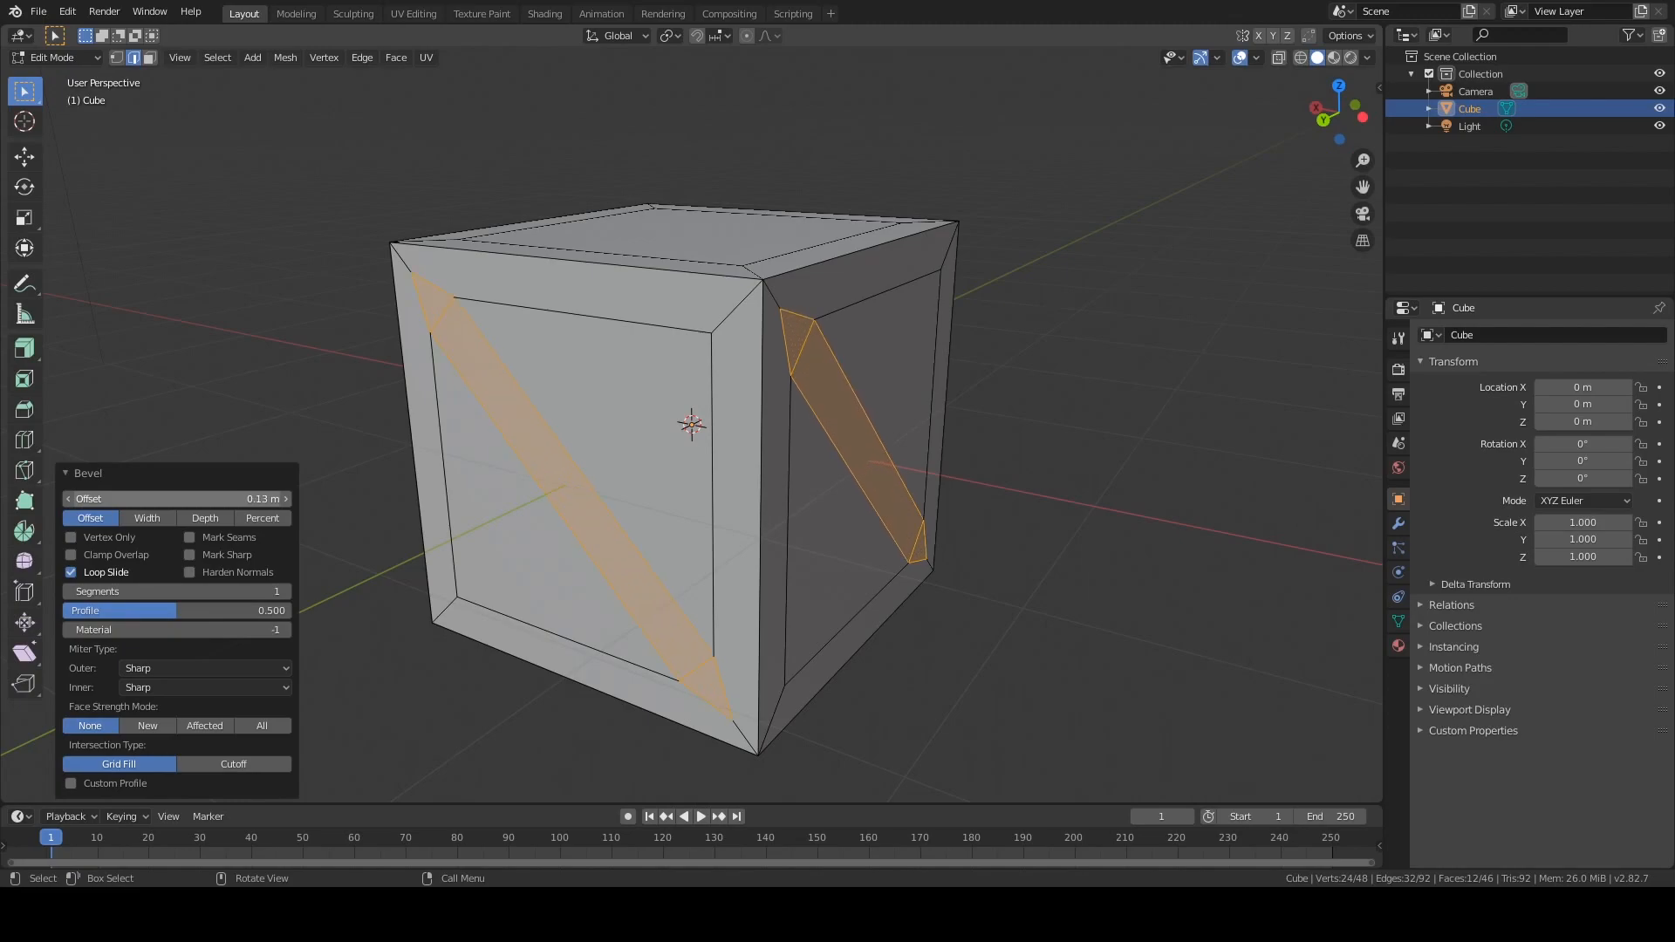
- Reduce the bevel offset slightly to narrow the diagonal strips, ending in Edit Mode
middle_drag(629, 450, 557, 424)
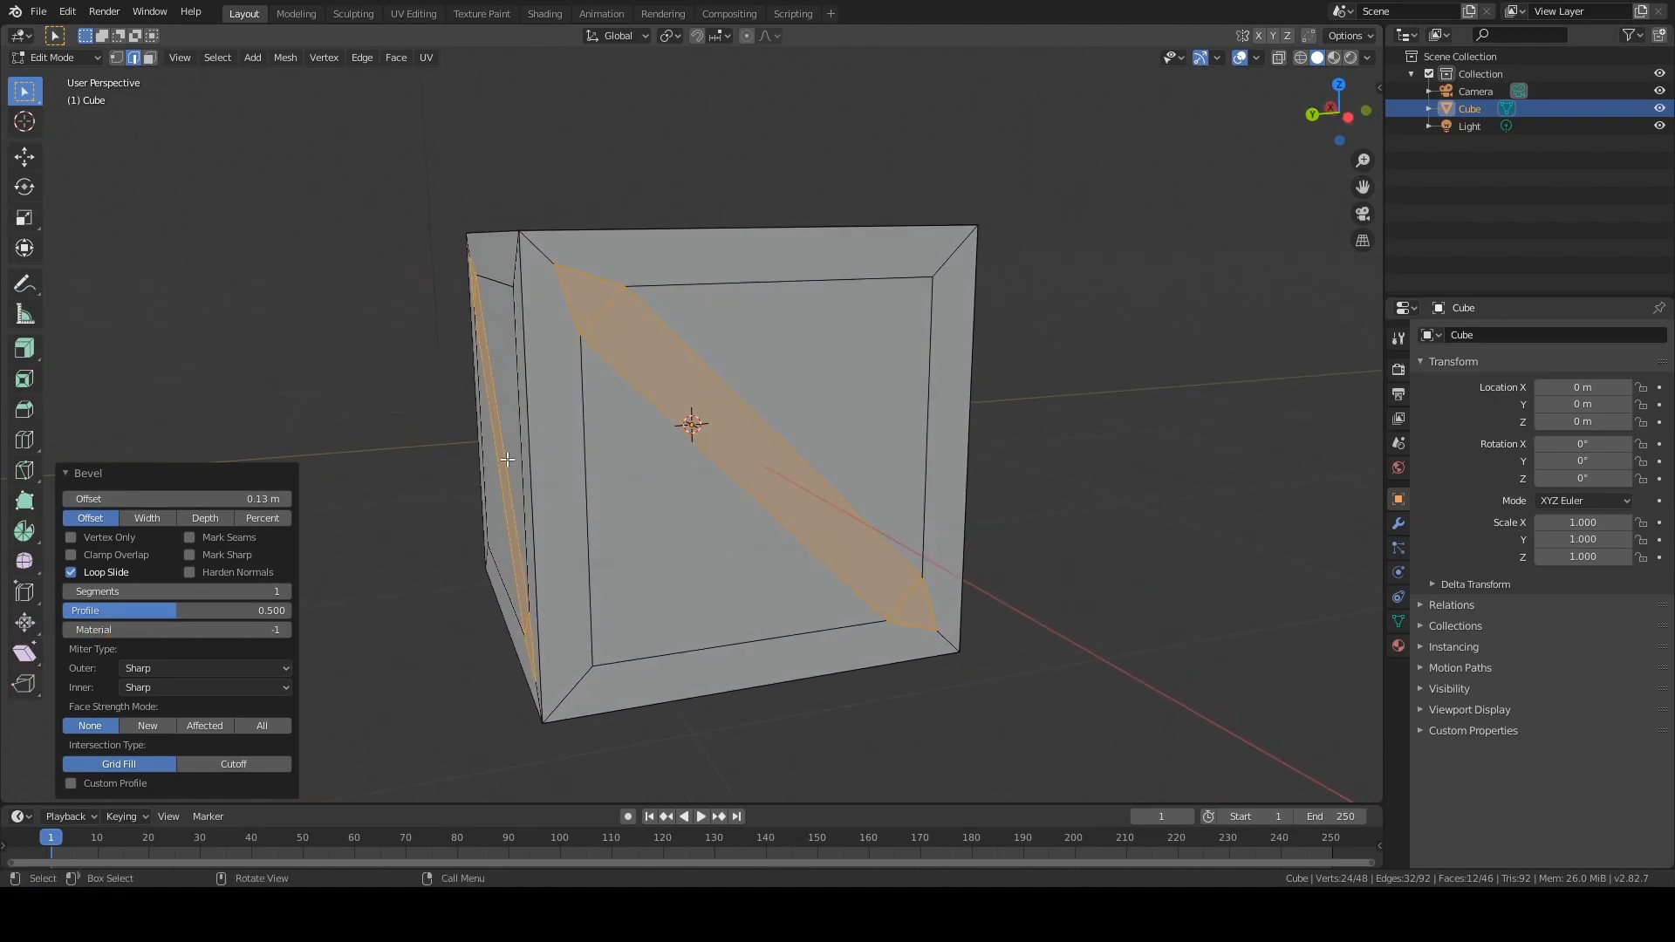
click(71, 499)
drag(97, 499, 84, 499)
key(Tab)
key(Tab)
- Move the outer tip vertex at the upper-left end of the diagonal strip inward to the corner of the inset frame
middle_drag(695, 299, 633, 283)
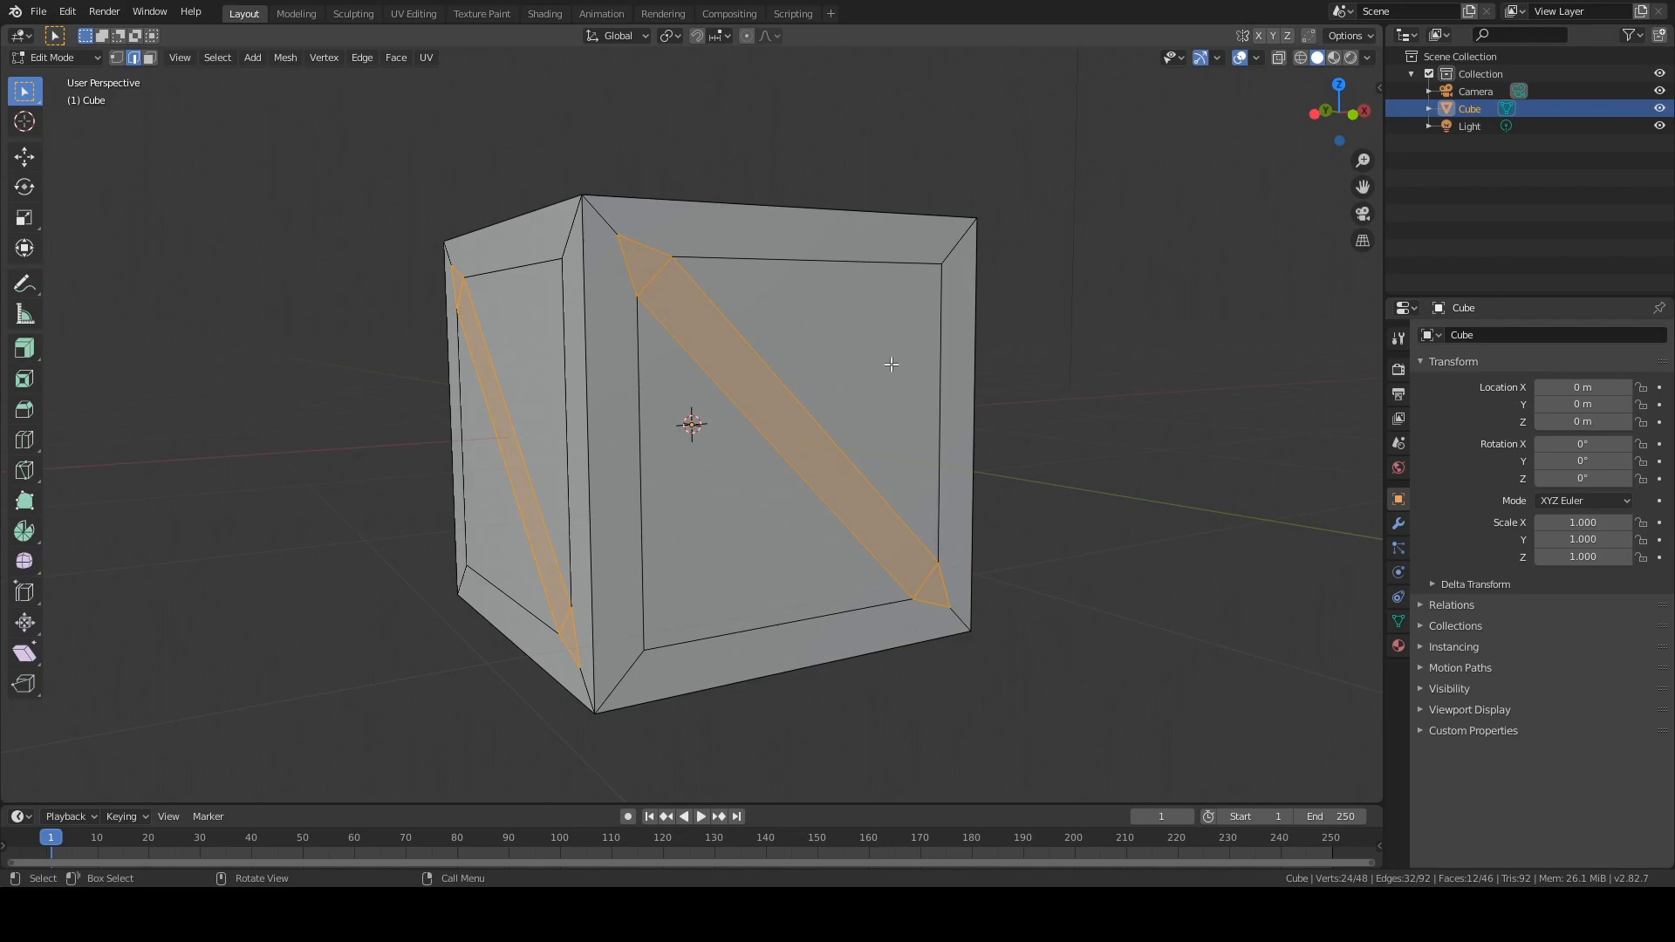
click(617, 235)
key(1)
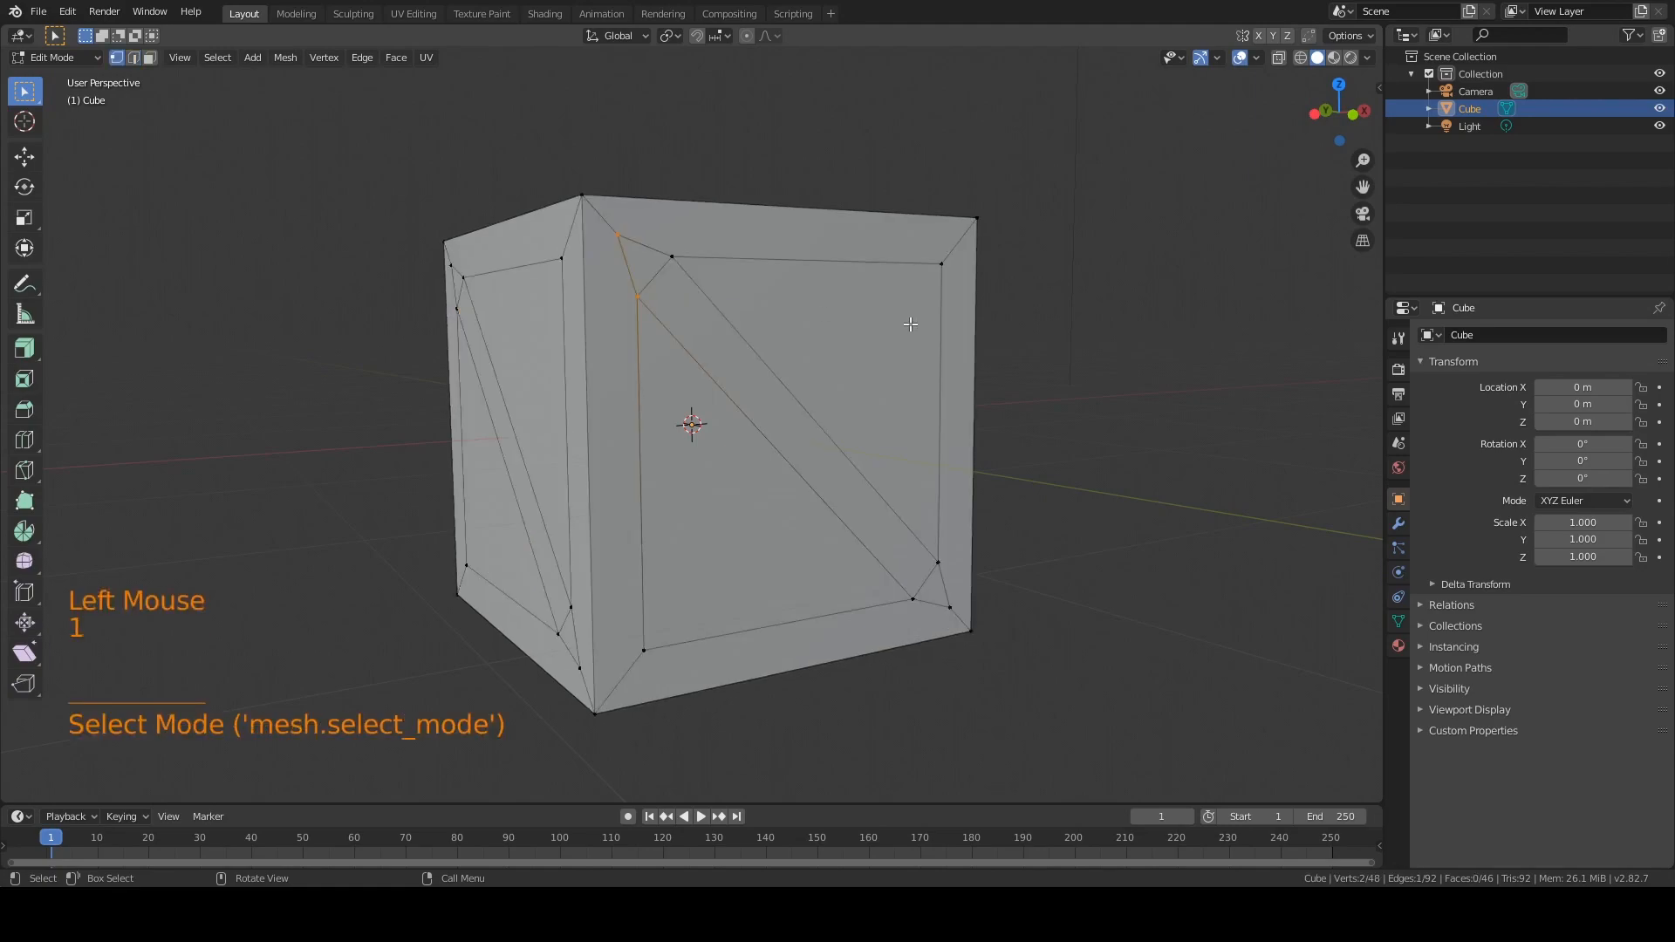
click(620, 237)
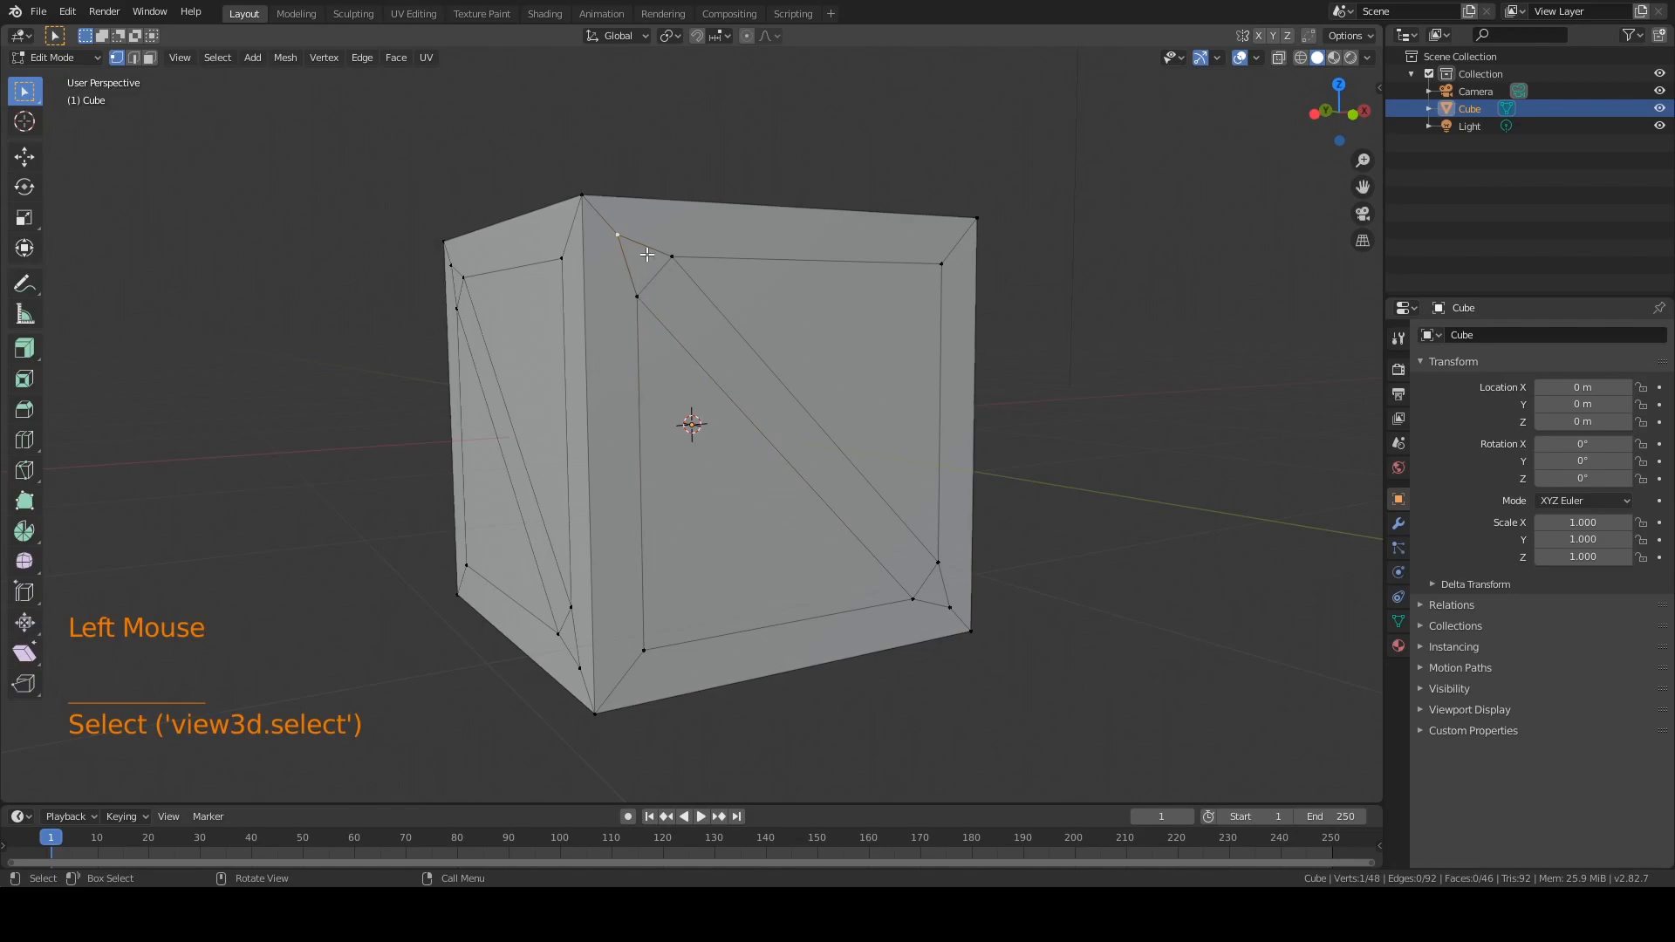
click(26, 158)
mouse_move(680, 233)
mouse_down()
mouse_move(701, 235)
mouse_move(683, 235)
mouse_up()
drag(630, 175, 637, 192)
click(699, 260)
drag(698, 259, 706, 259)
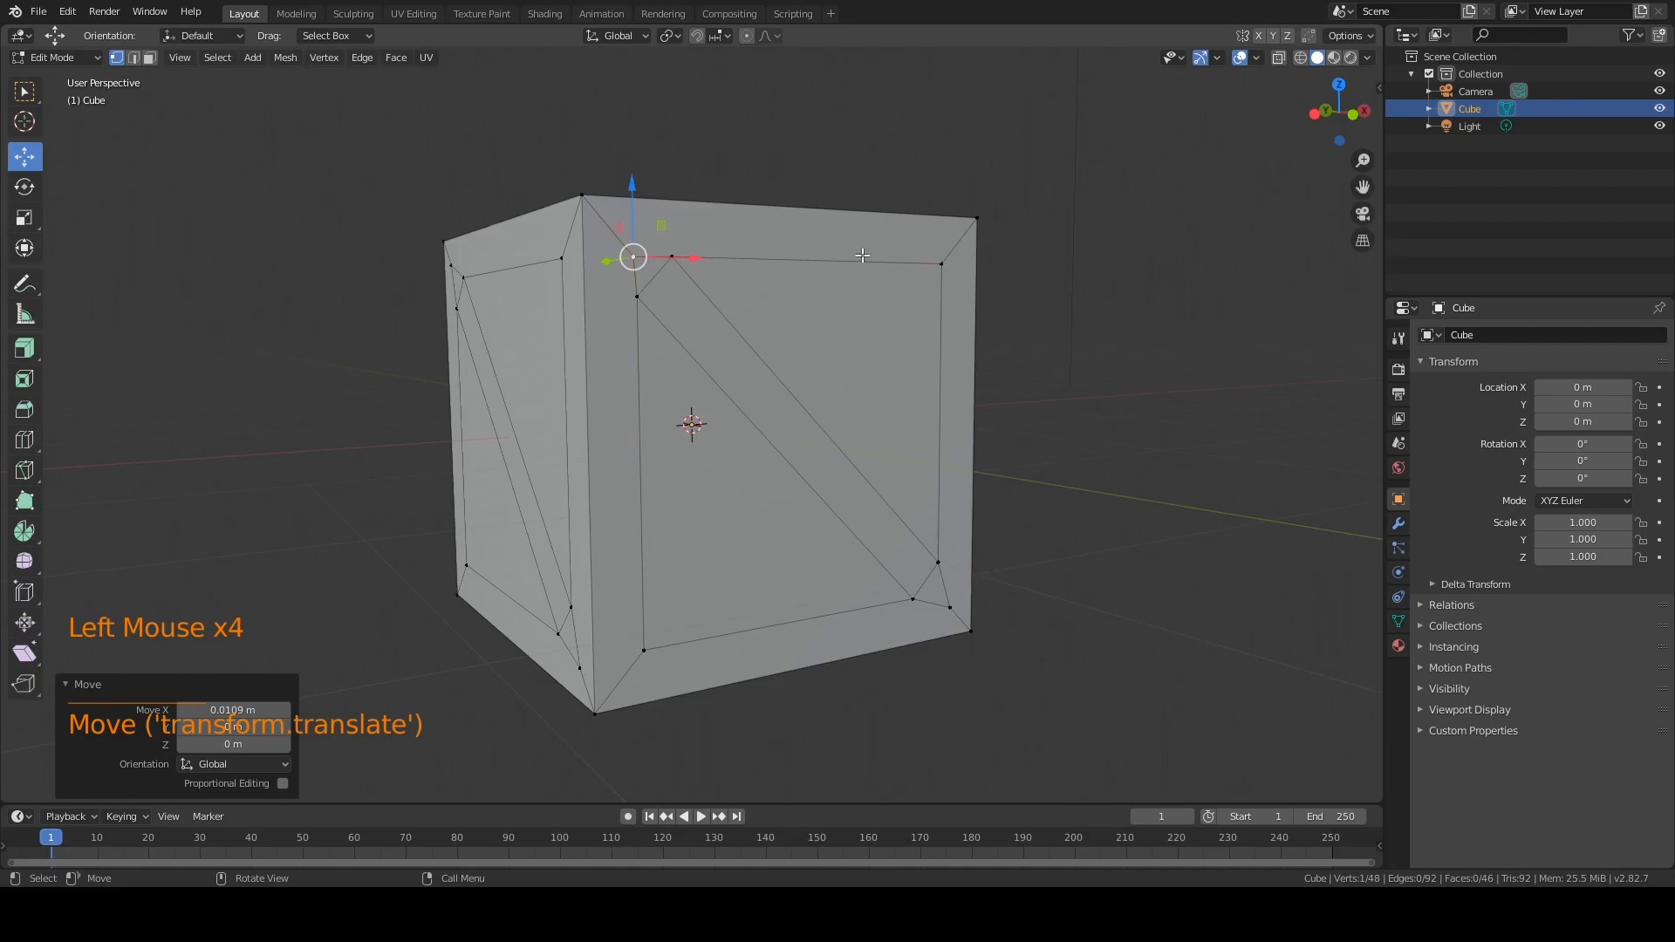
- Try to line up the strip's upper-left tip vertex with the inset frame's corner by nudging it freehand along X and Z
shift+middle_drag(959, 257, 897, 275)
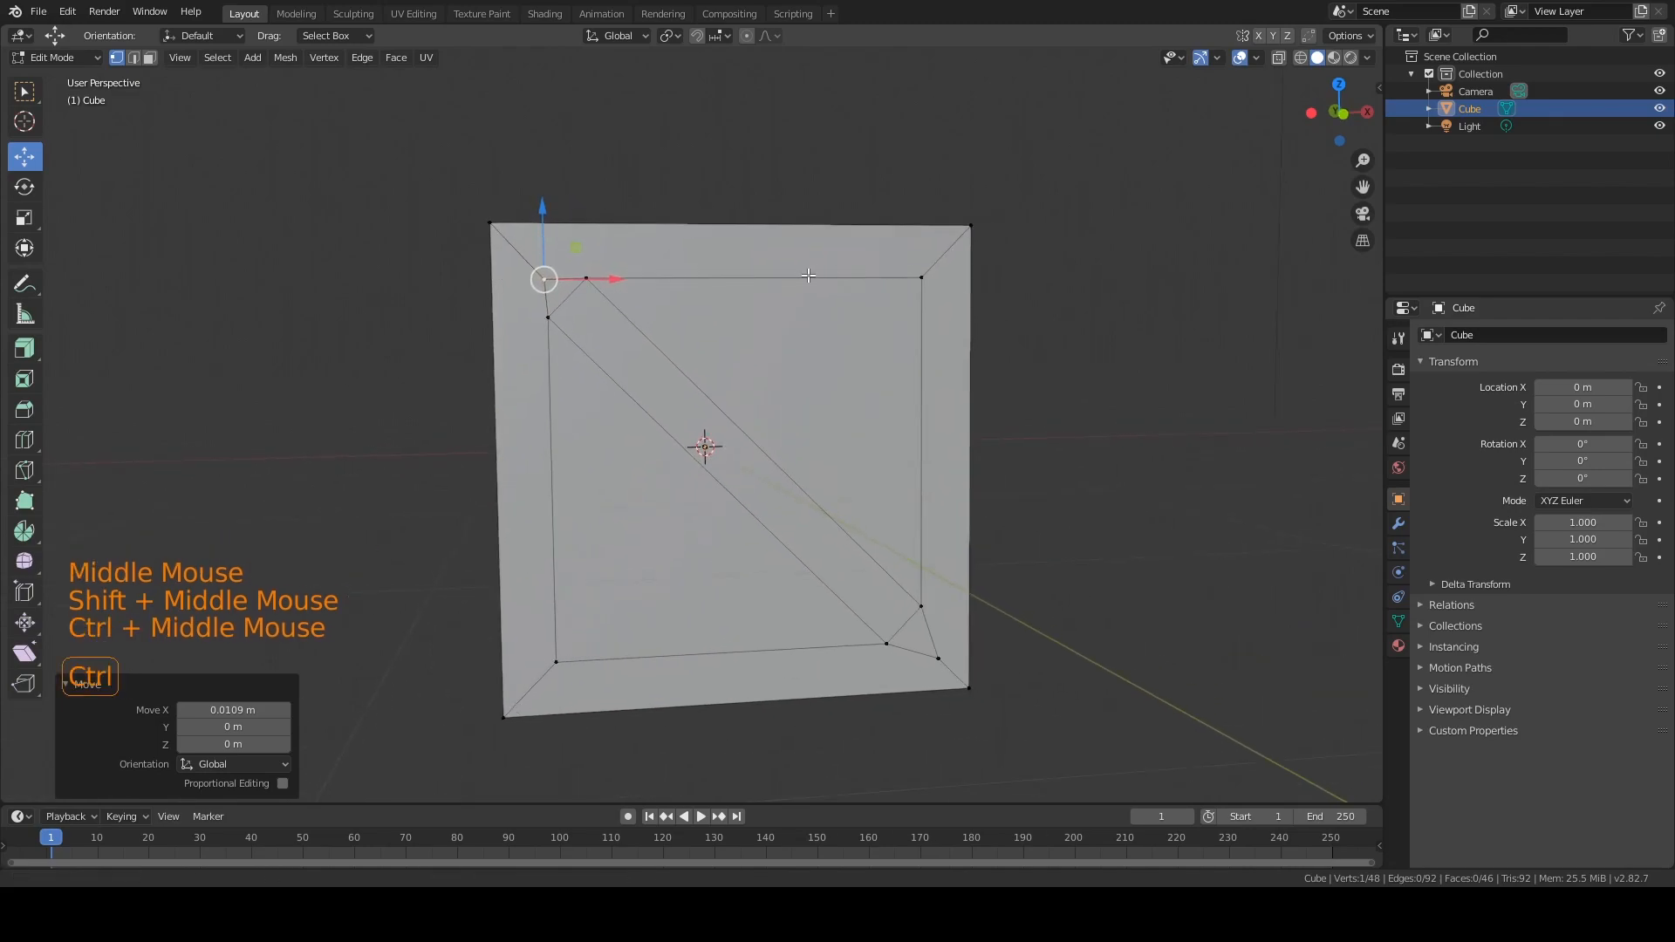
drag(621, 279, 623, 279)
drag(542, 222, 542, 218)
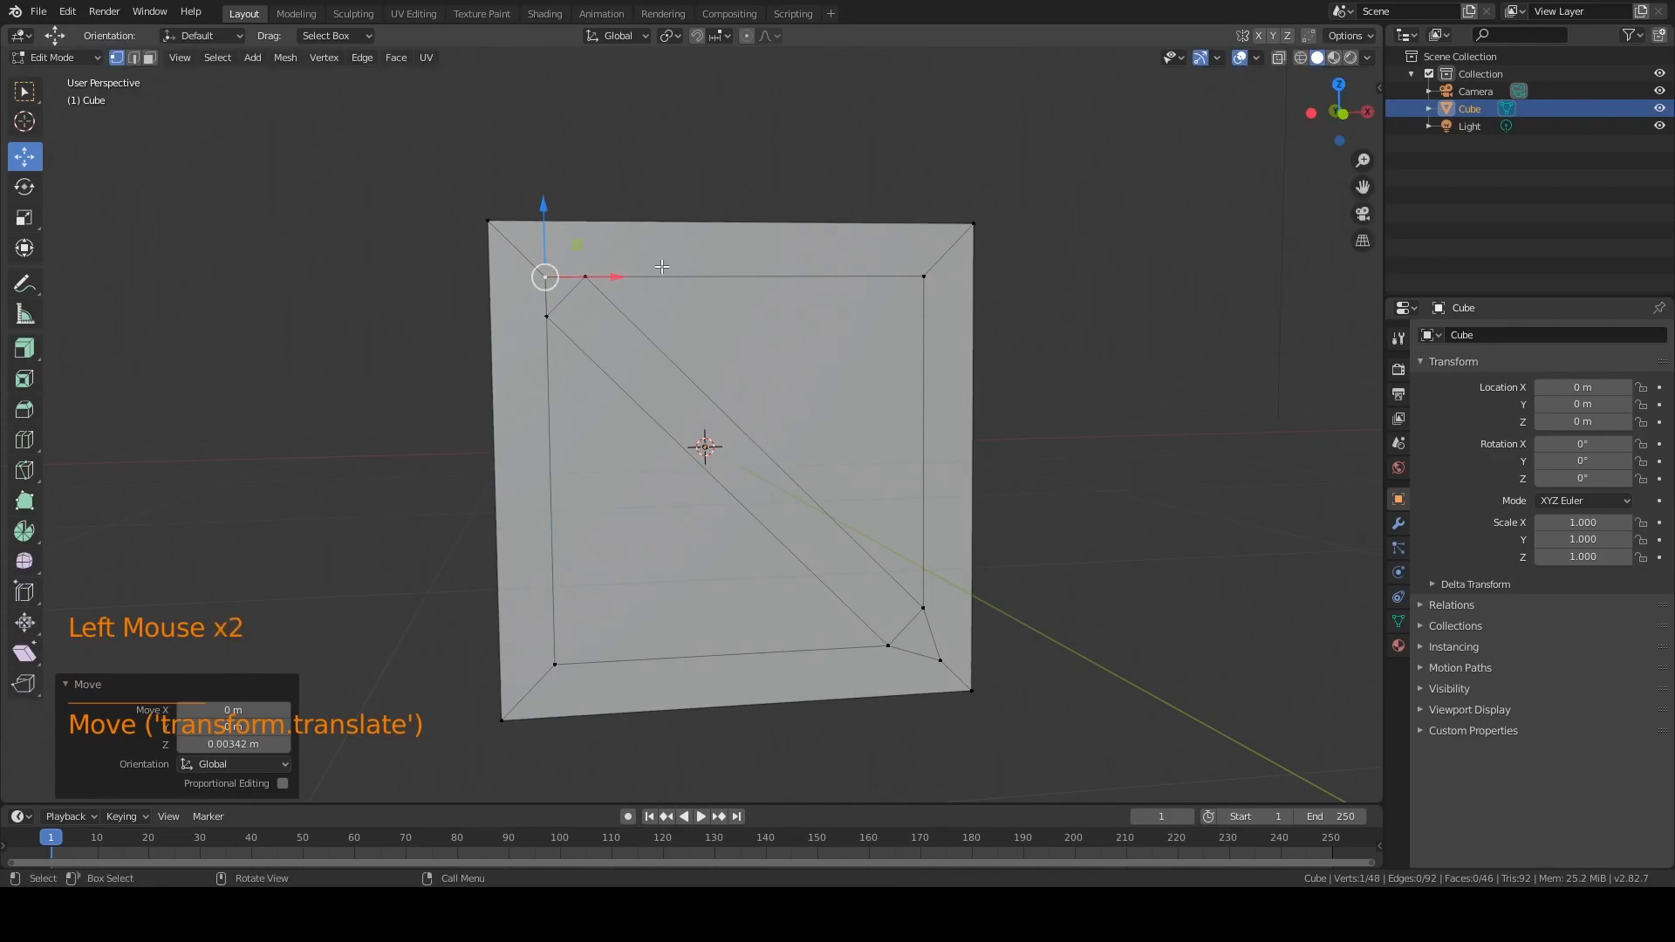
middle_drag(846, 559, 609, 277)
drag(558, 238, 557, 226)
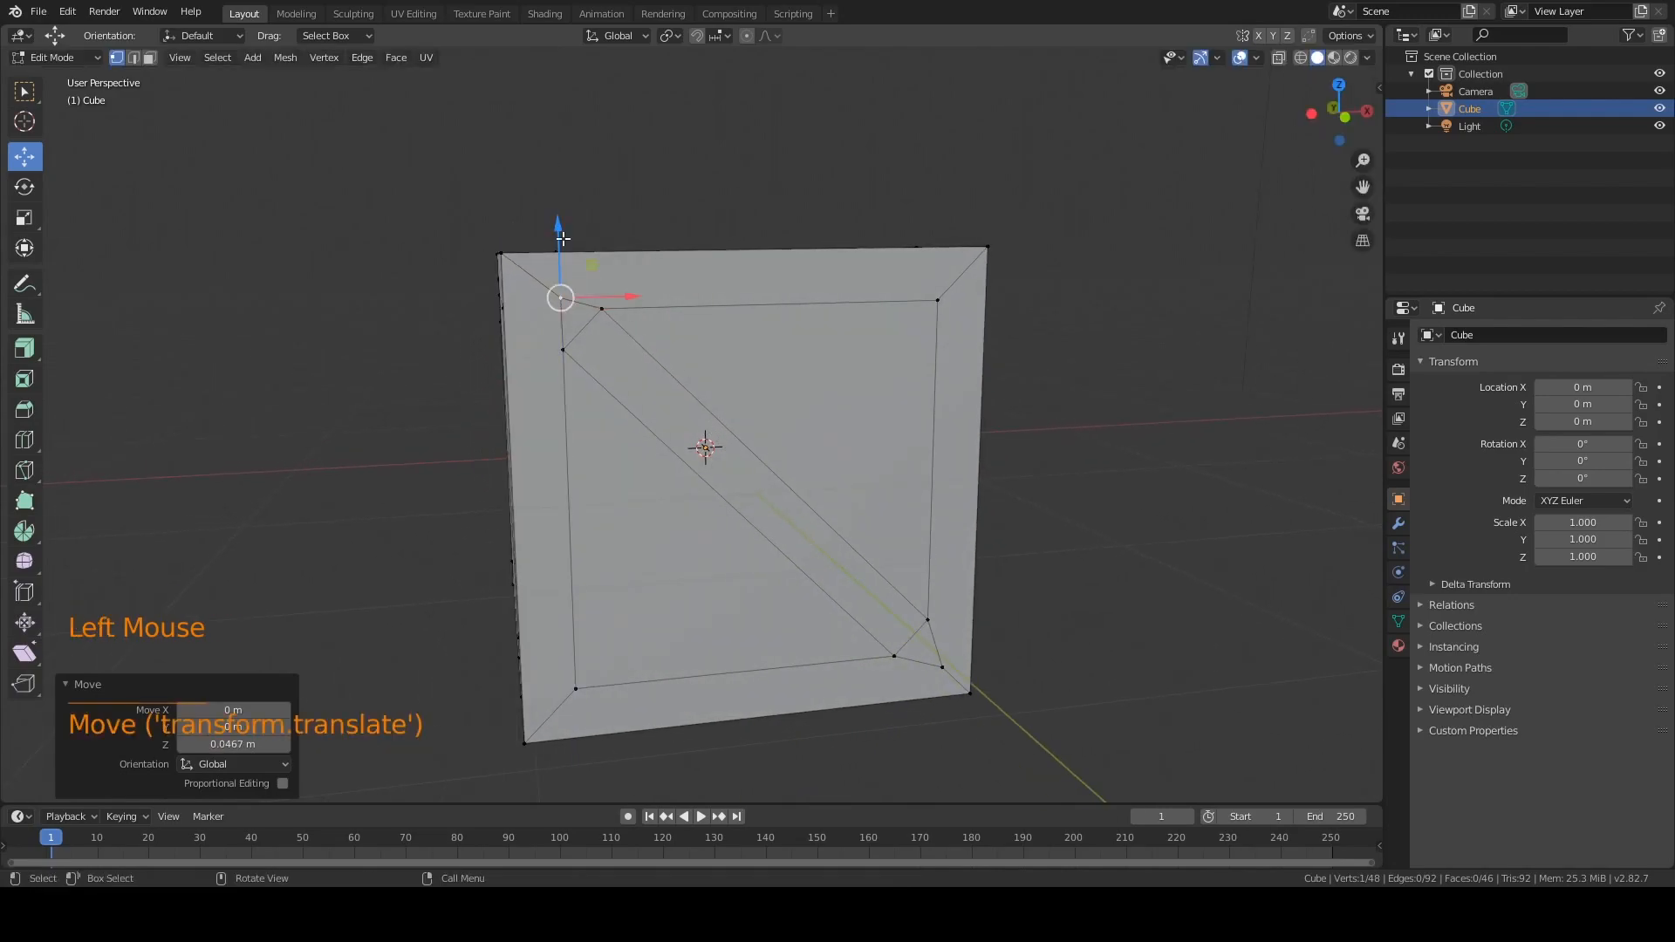
drag(632, 292, 621, 292)
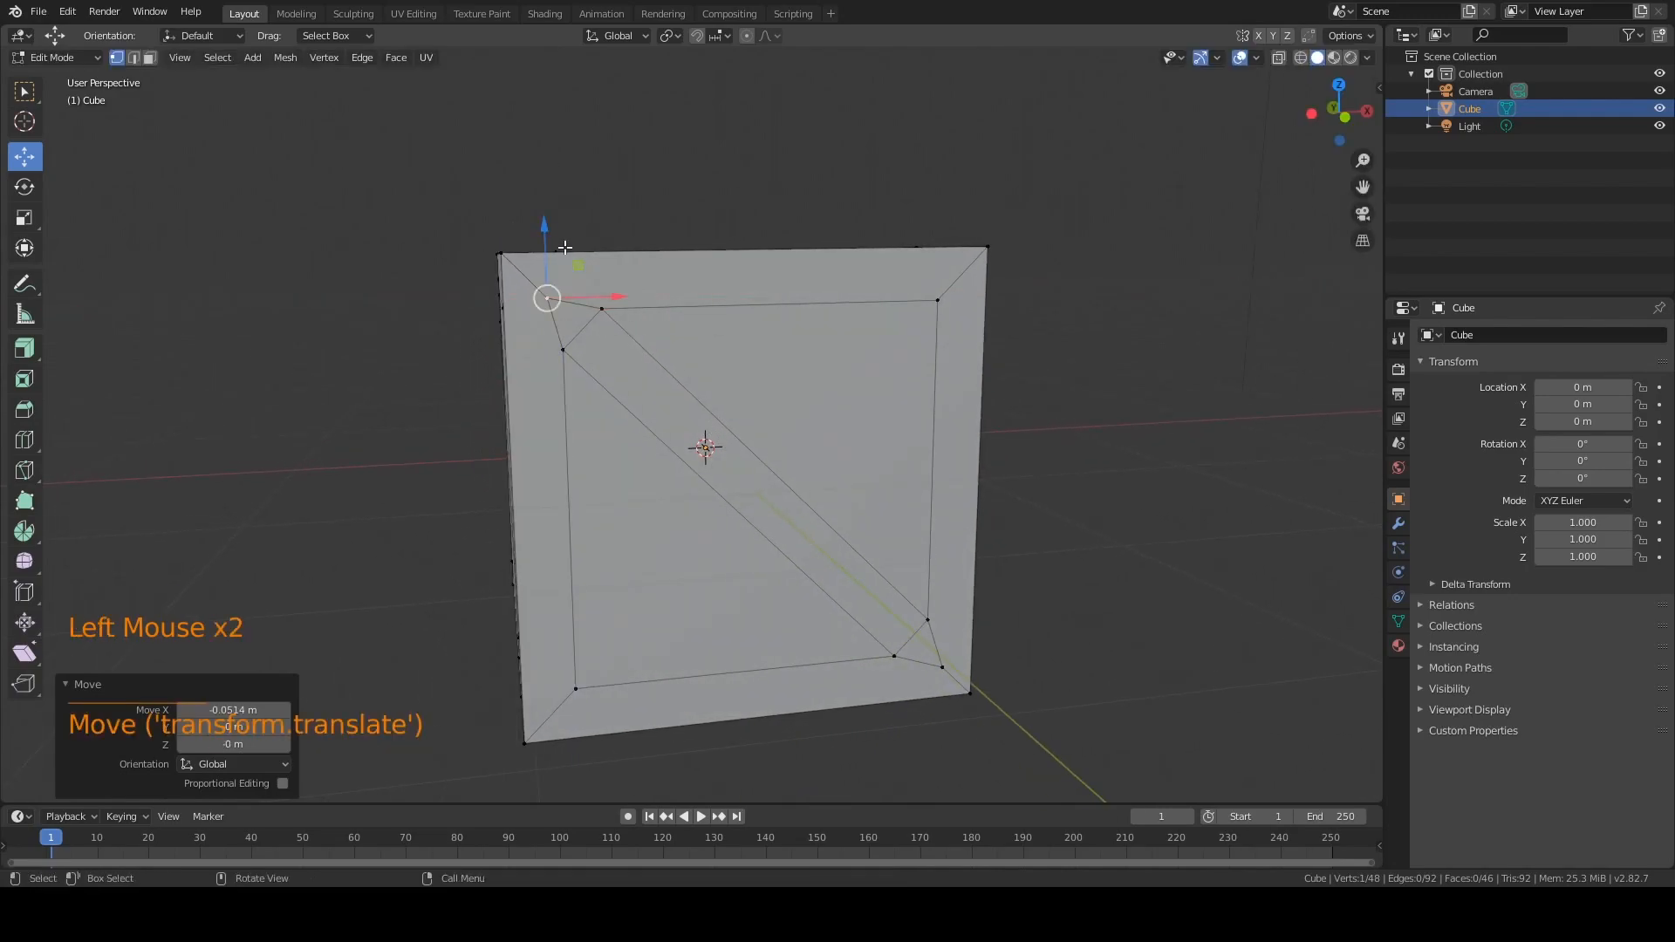
- Enable snapping to Edge and snap the strip's upper-left tip vertex along X and Z to the inset frame's corner
middle_drag(592, 215, 585, 257)
scroll(586, 258, down, 2)
scroll(587, 262, up, 4)
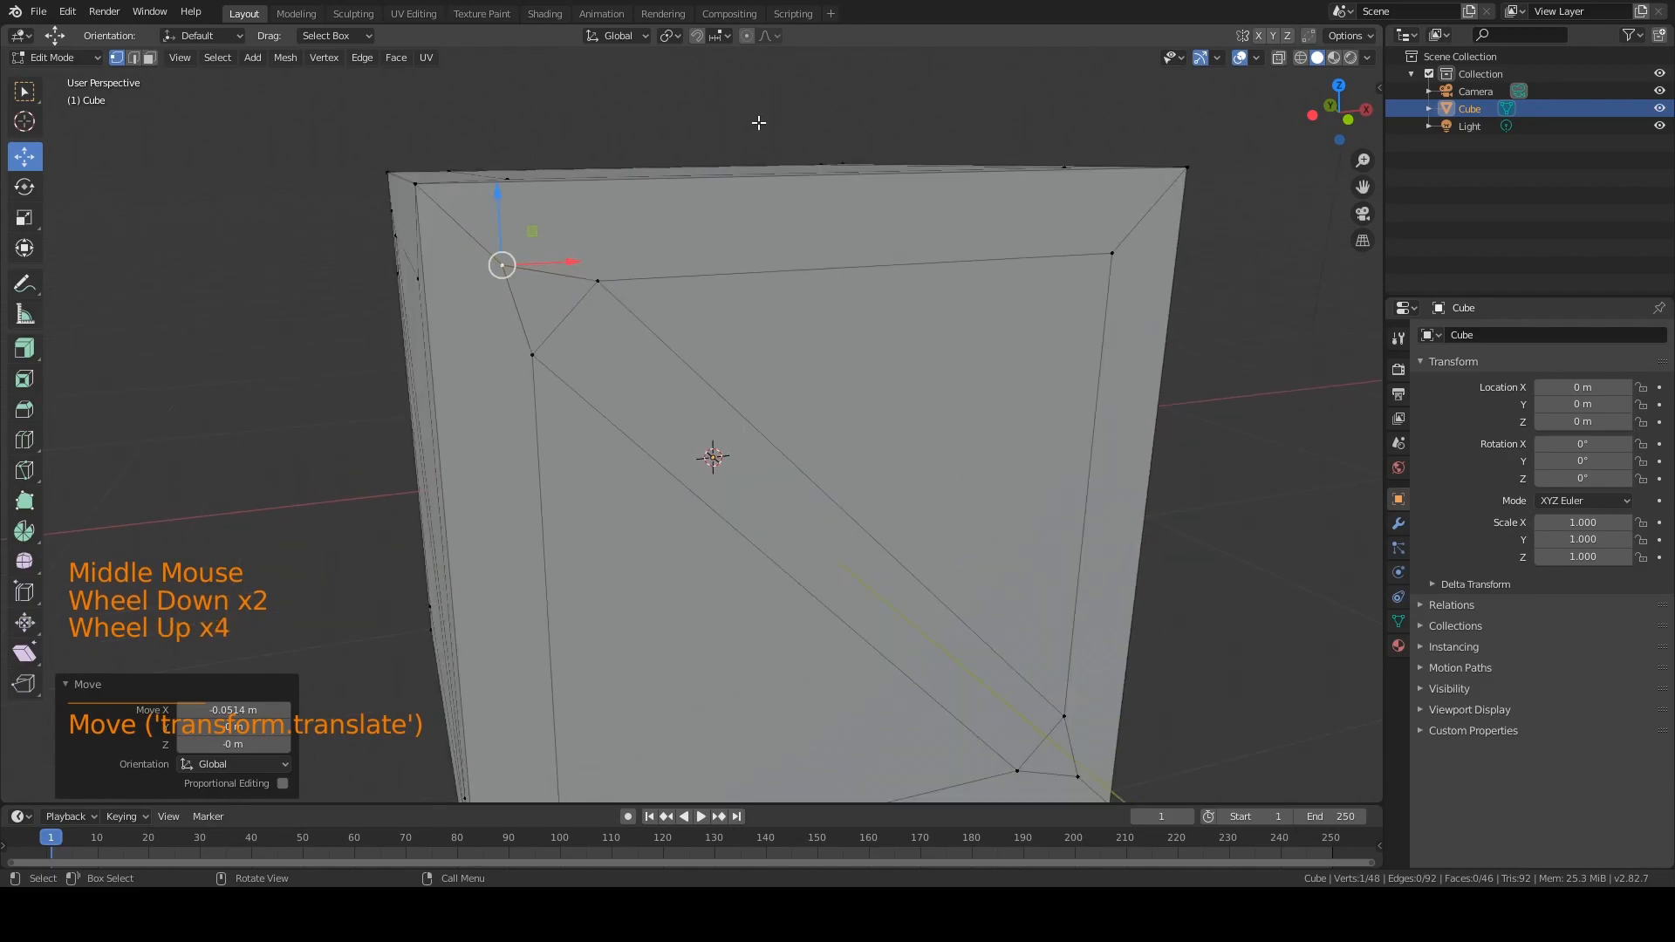
click(696, 36)
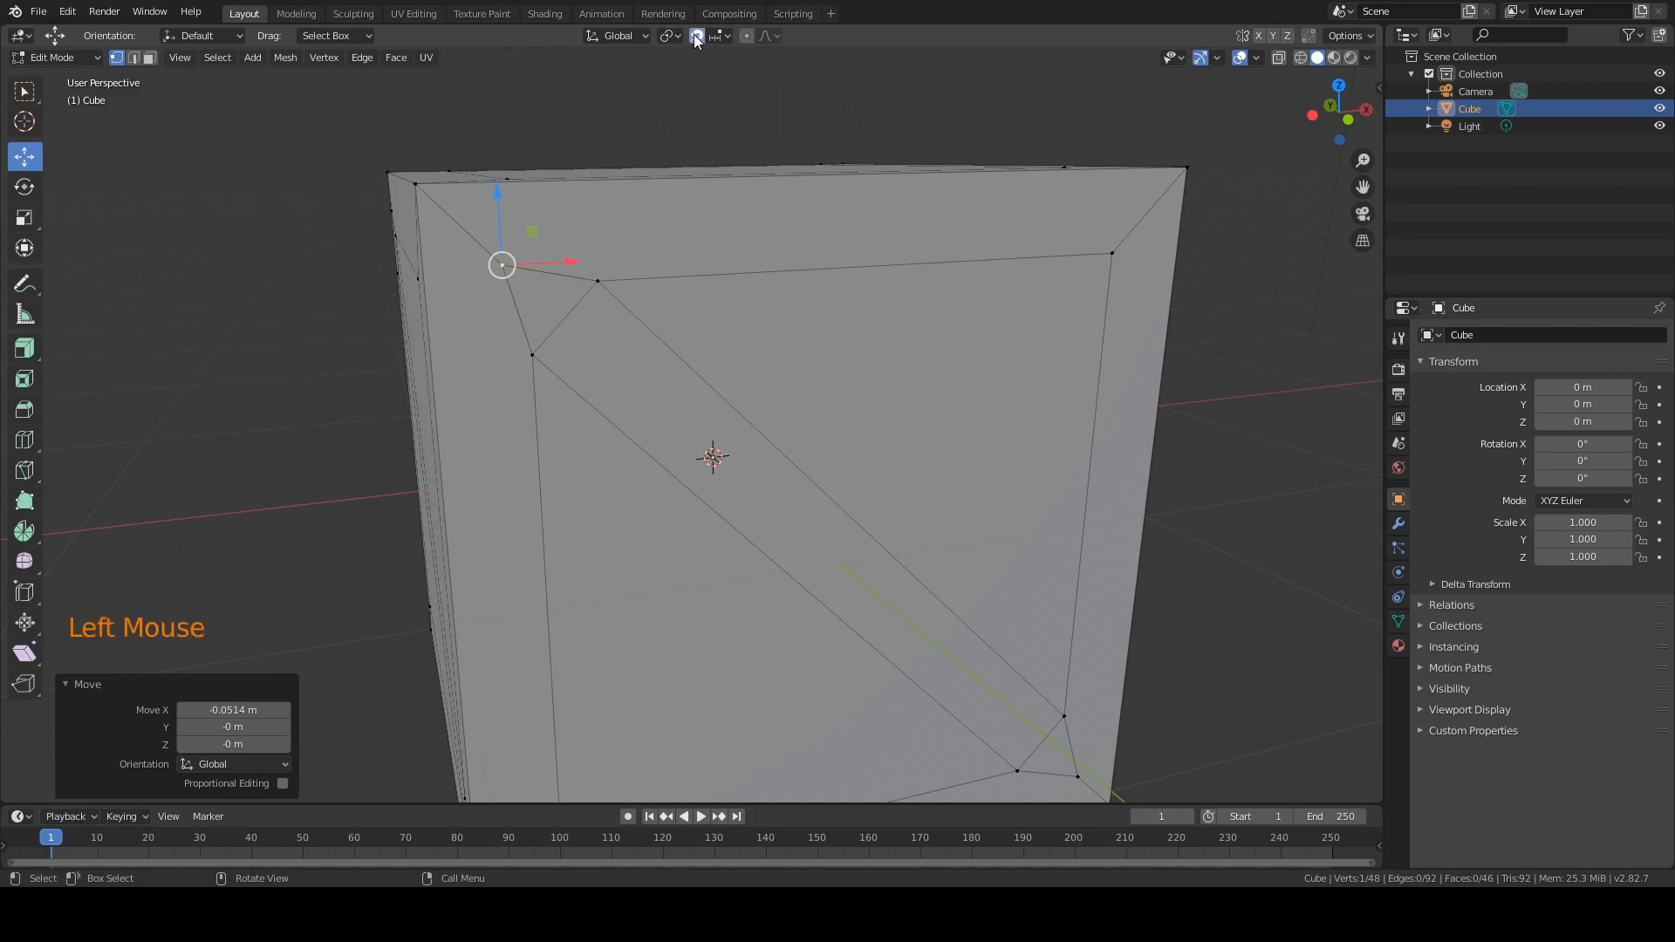
click(730, 35)
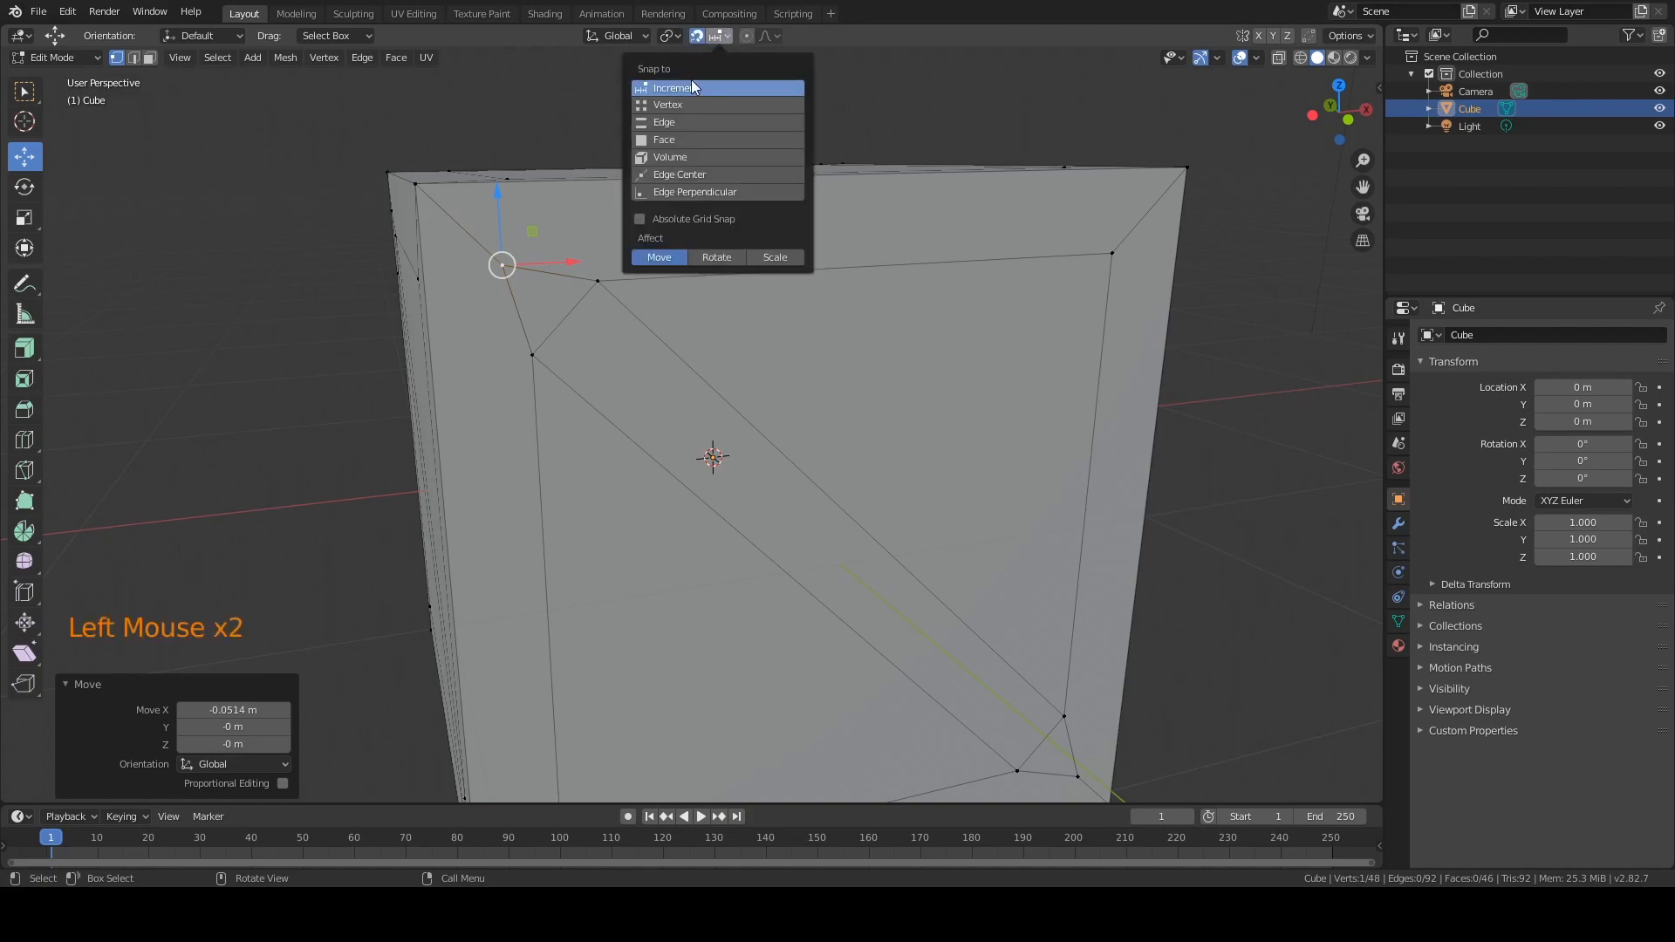
click(678, 125)
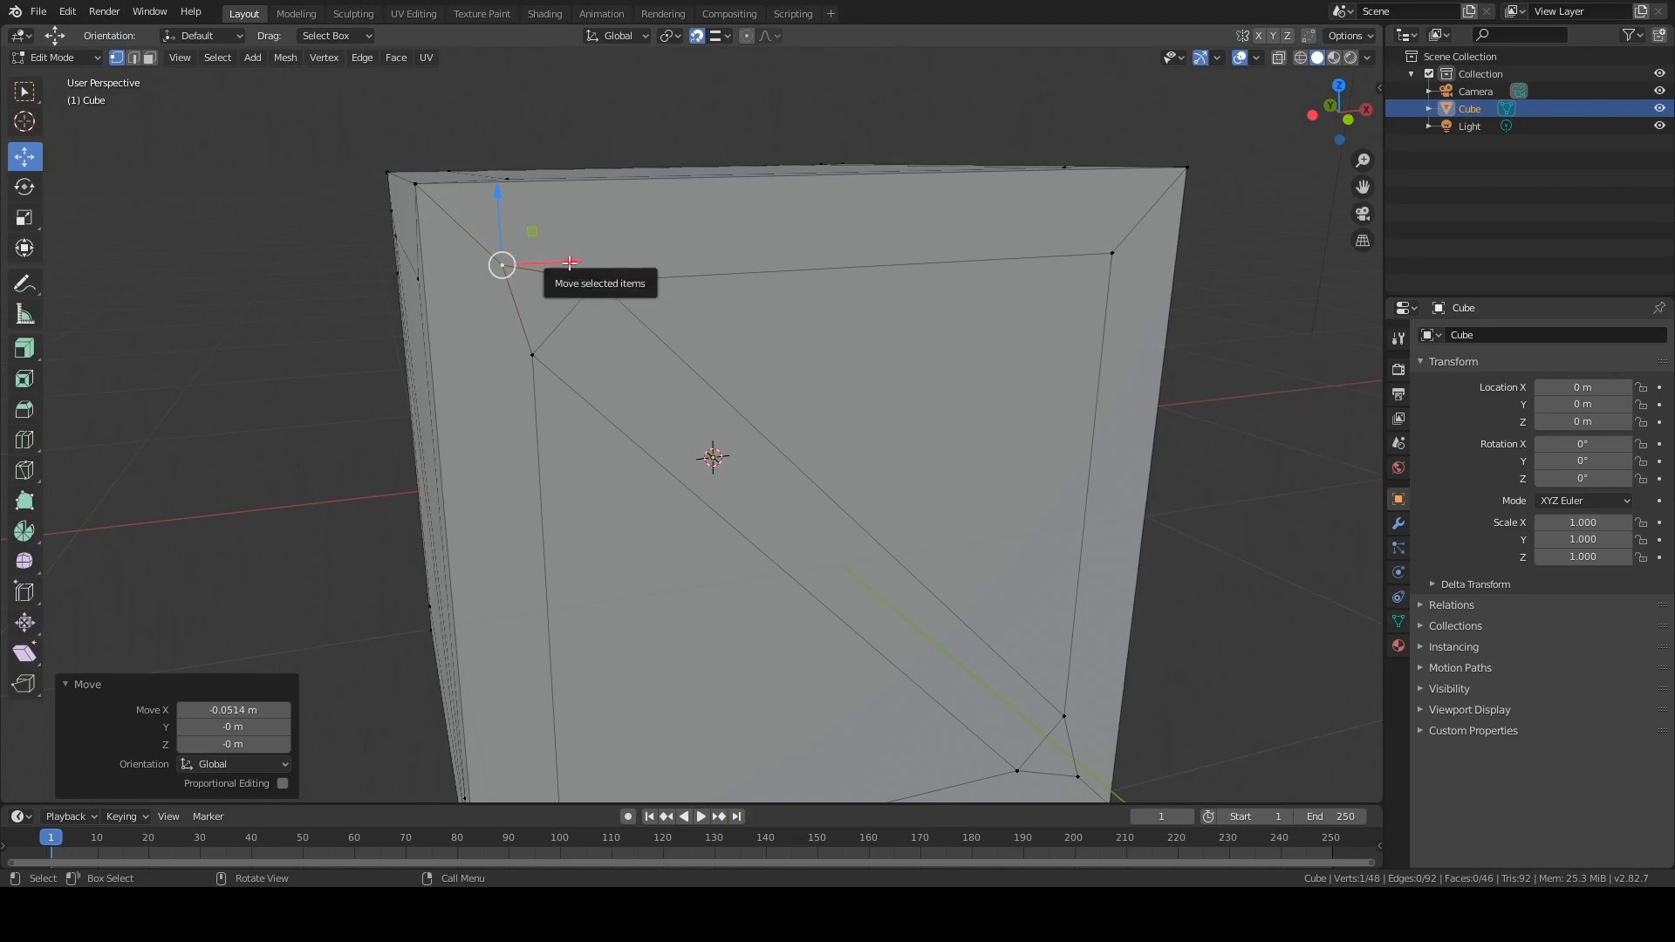
drag(567, 262, 554, 521)
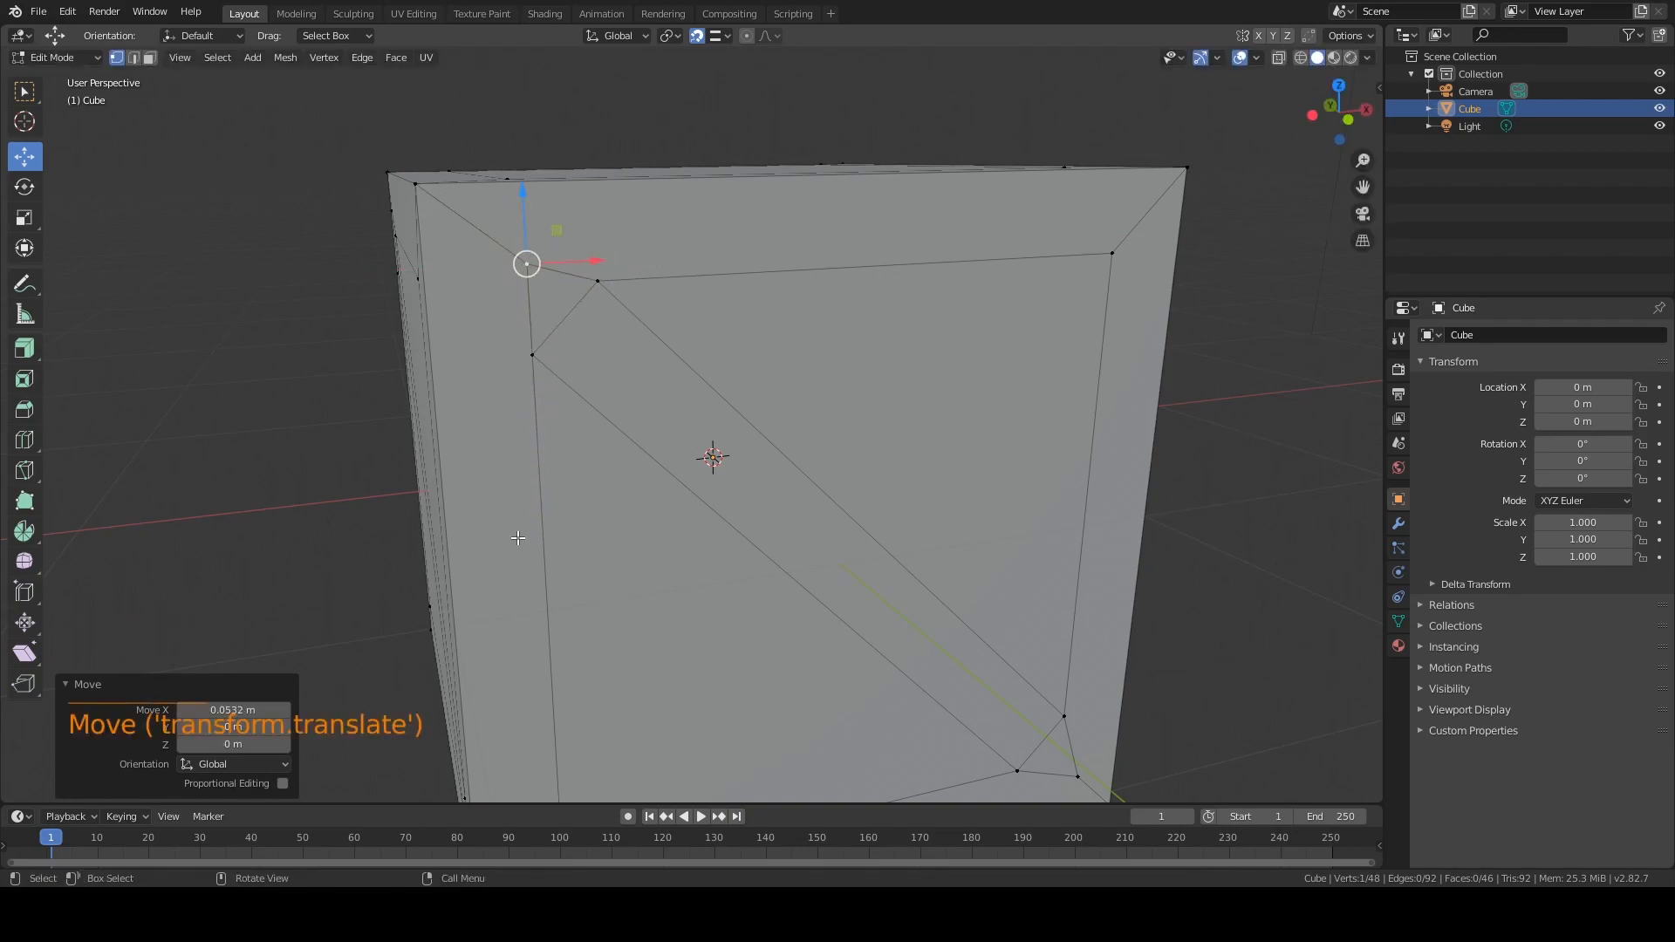
drag(525, 188, 773, 277)
middle_drag(774, 277, 858, 269)
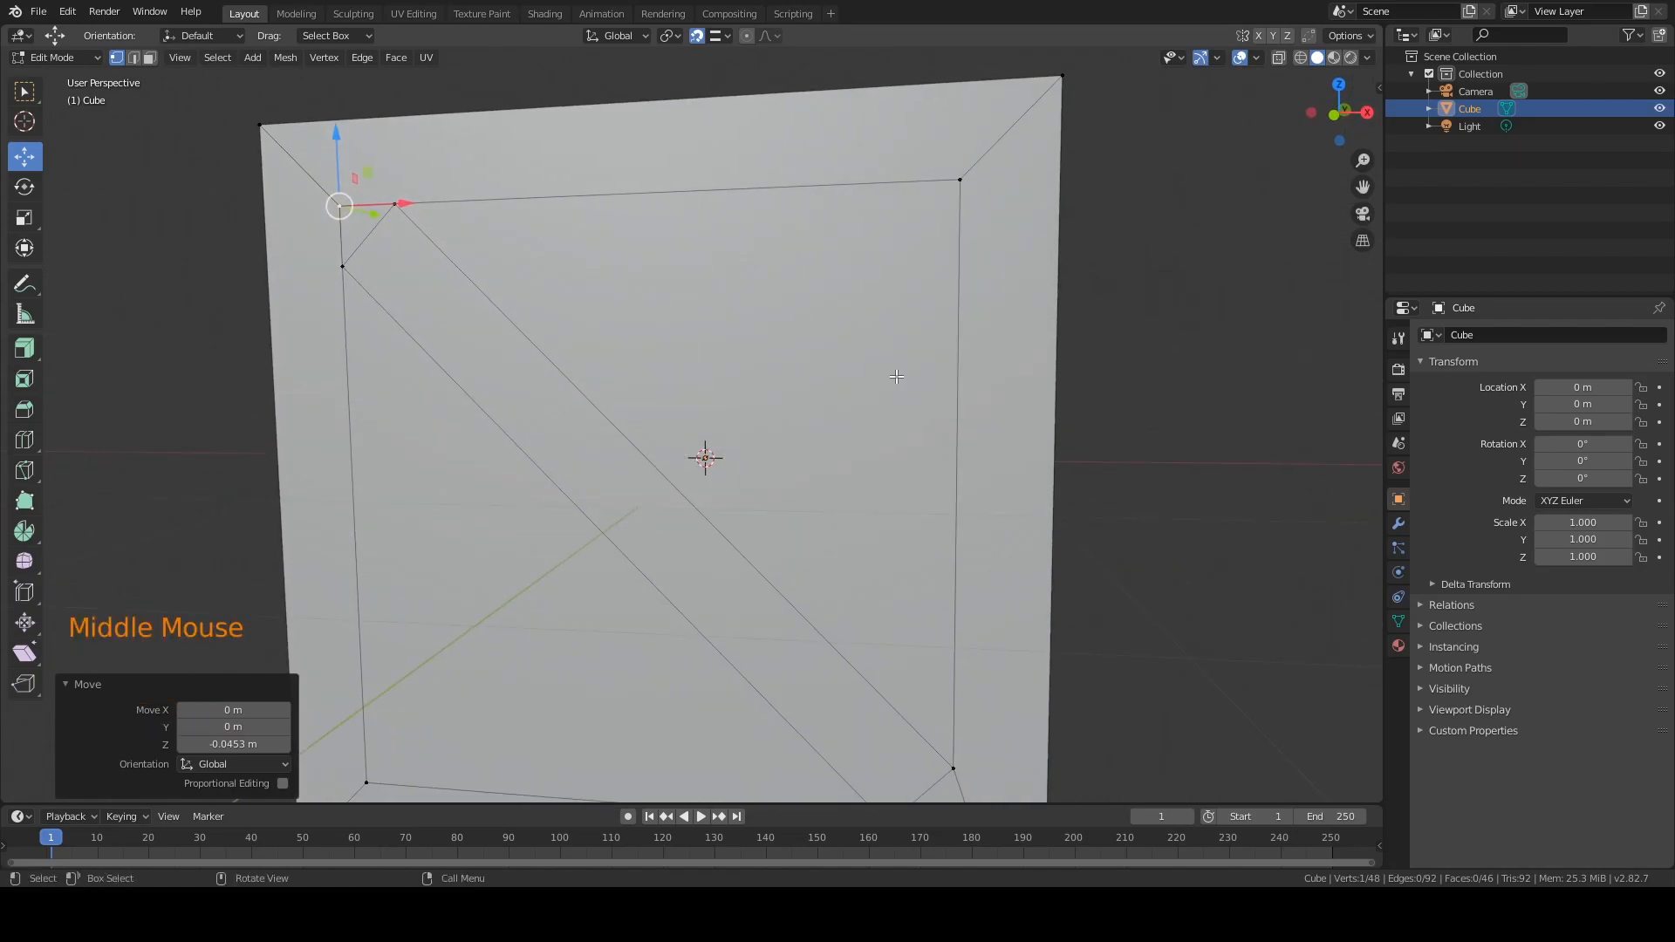
- Snap the strip's lower-right tip vertex on the same side along Z and X to the inset frame's corner
middle_drag(987, 395, 901, 629)
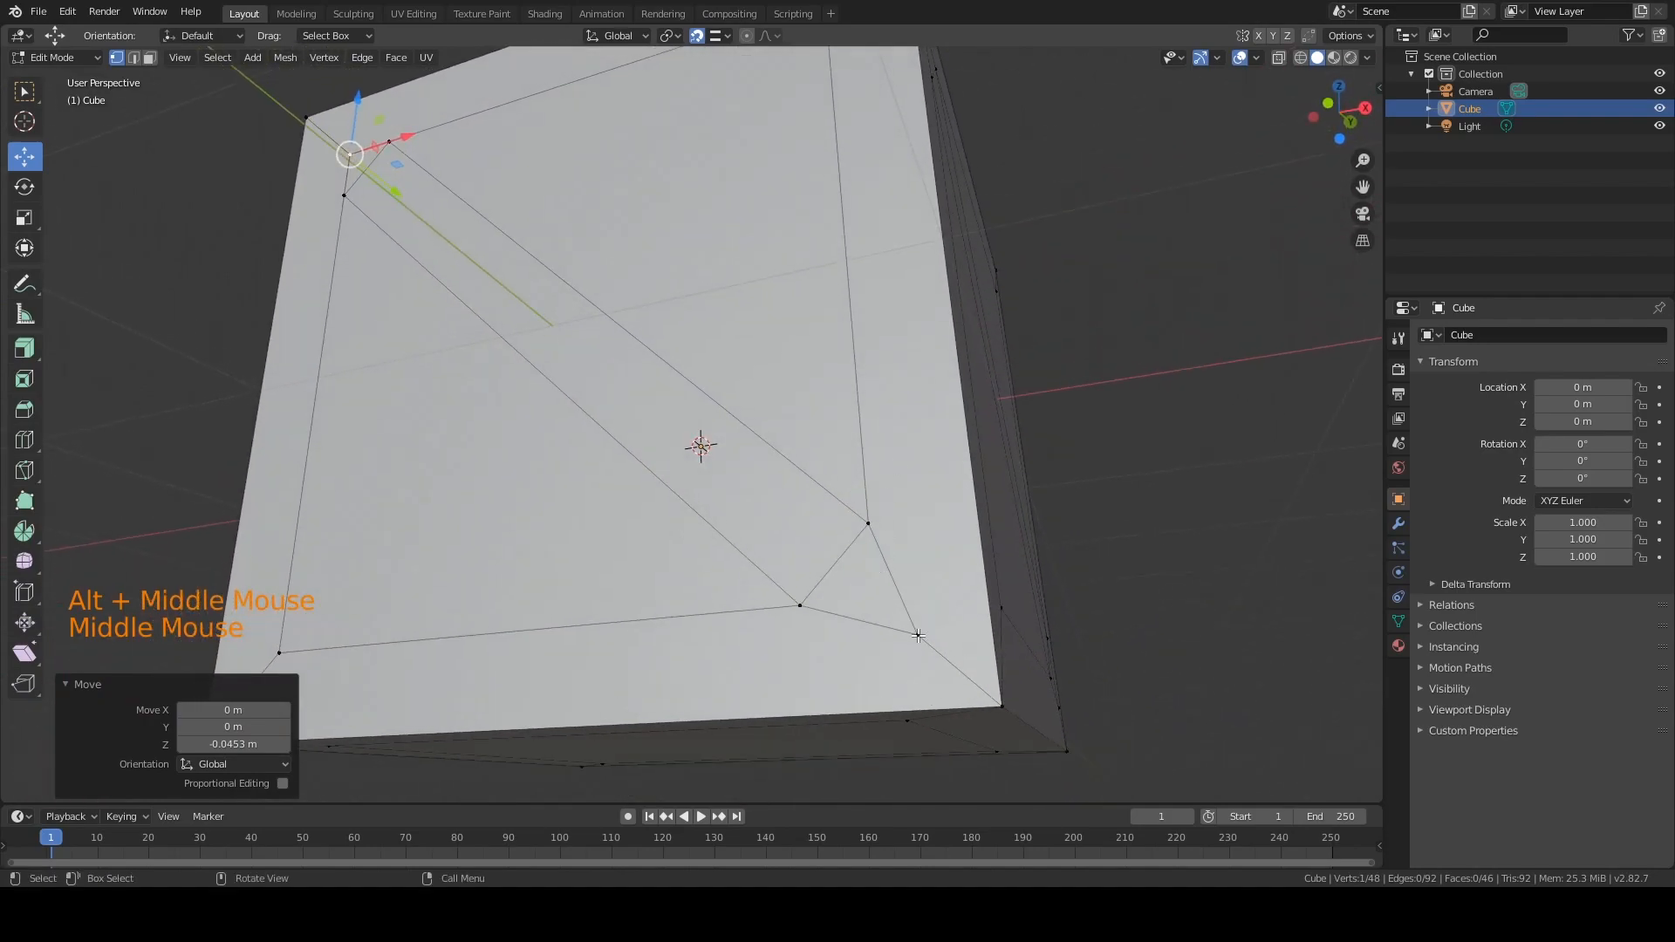
click(917, 636)
drag(910, 571, 748, 598)
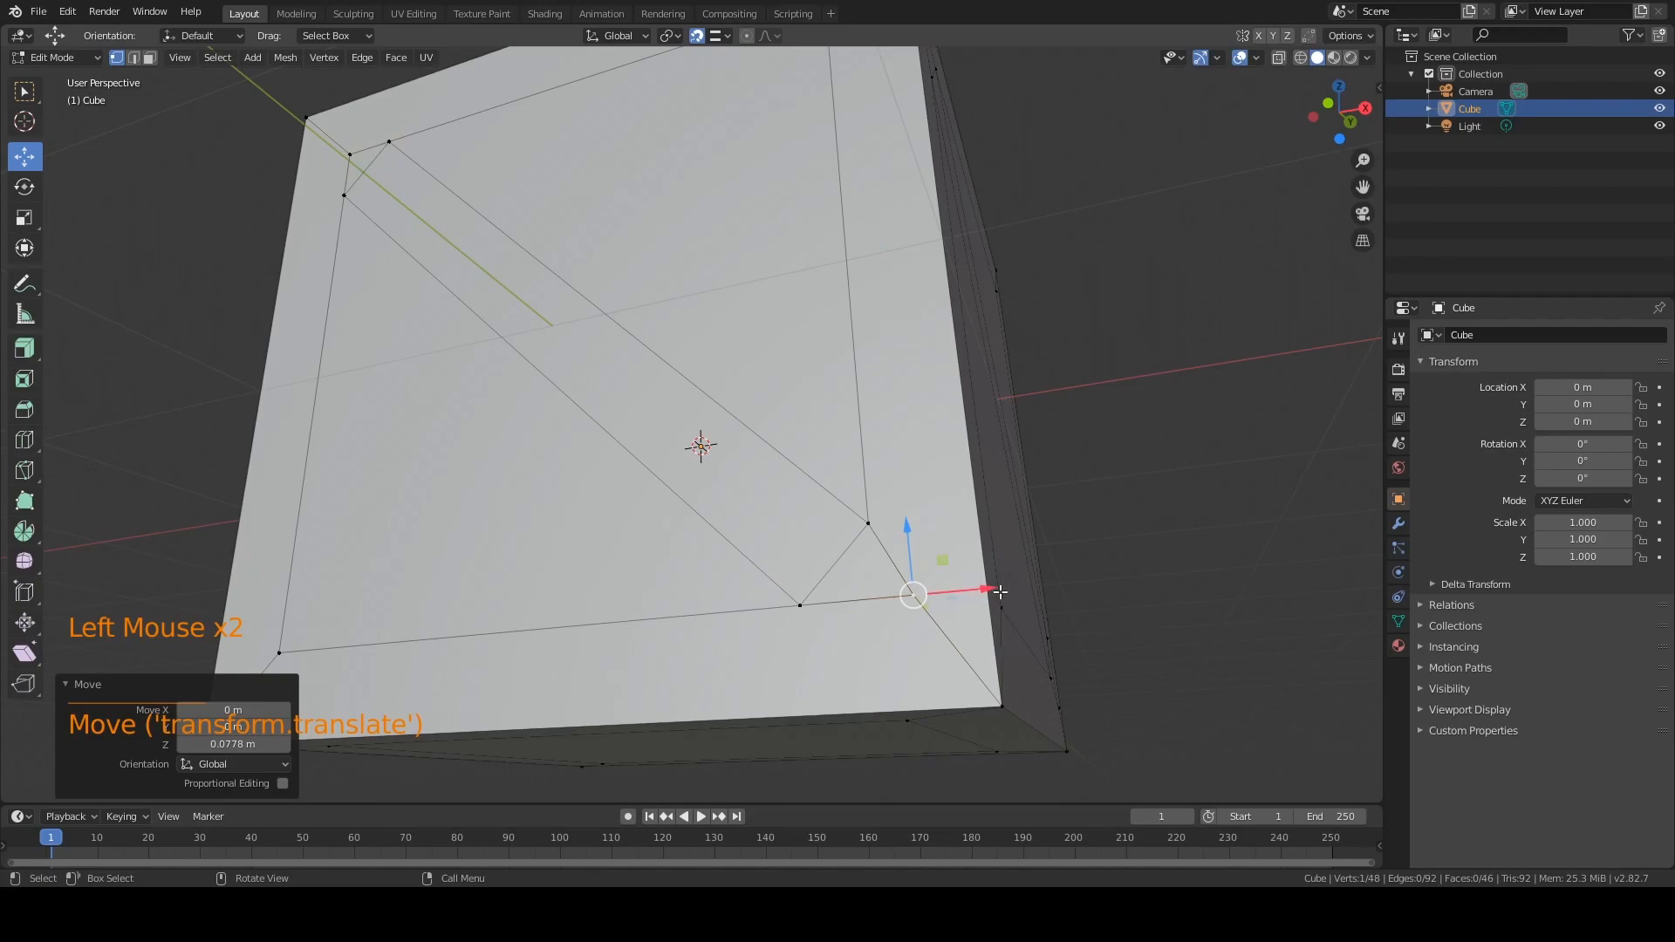
drag(994, 587, 876, 437)
- On the adjacent side facing +X, snap both outer tip vertices of the diagonal strip to the inset frame's corners along Z and Y
middle_drag(877, 436, 768, 375)
scroll(777, 450, down, 2)
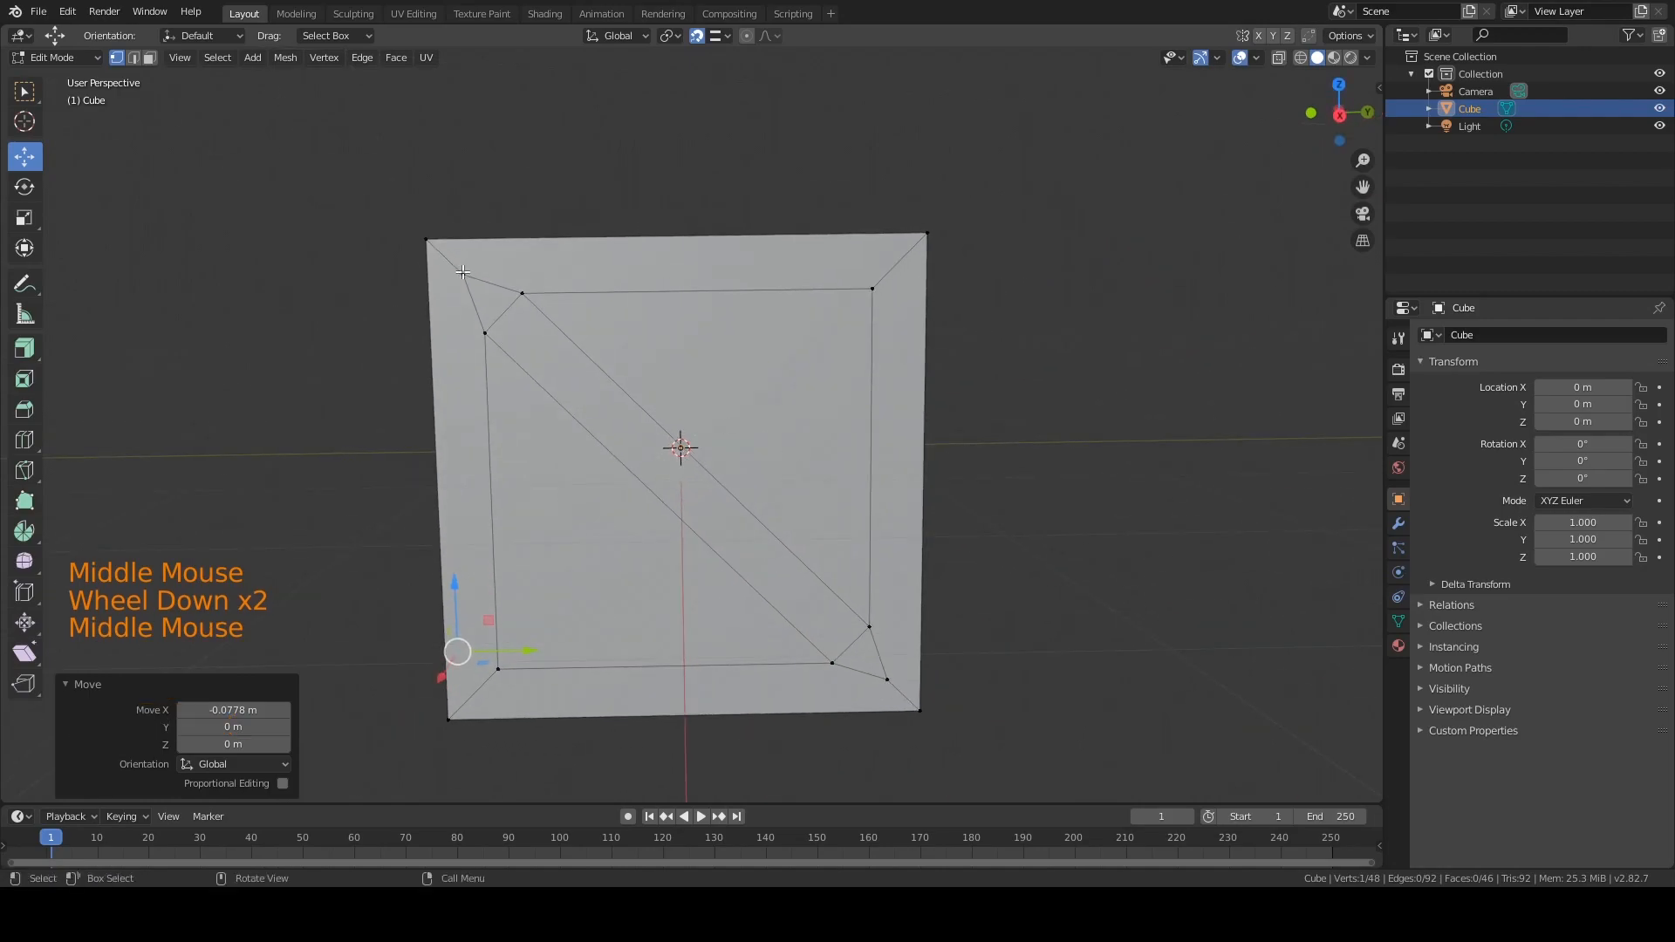
click(471, 264)
drag(460, 201, 552, 294)
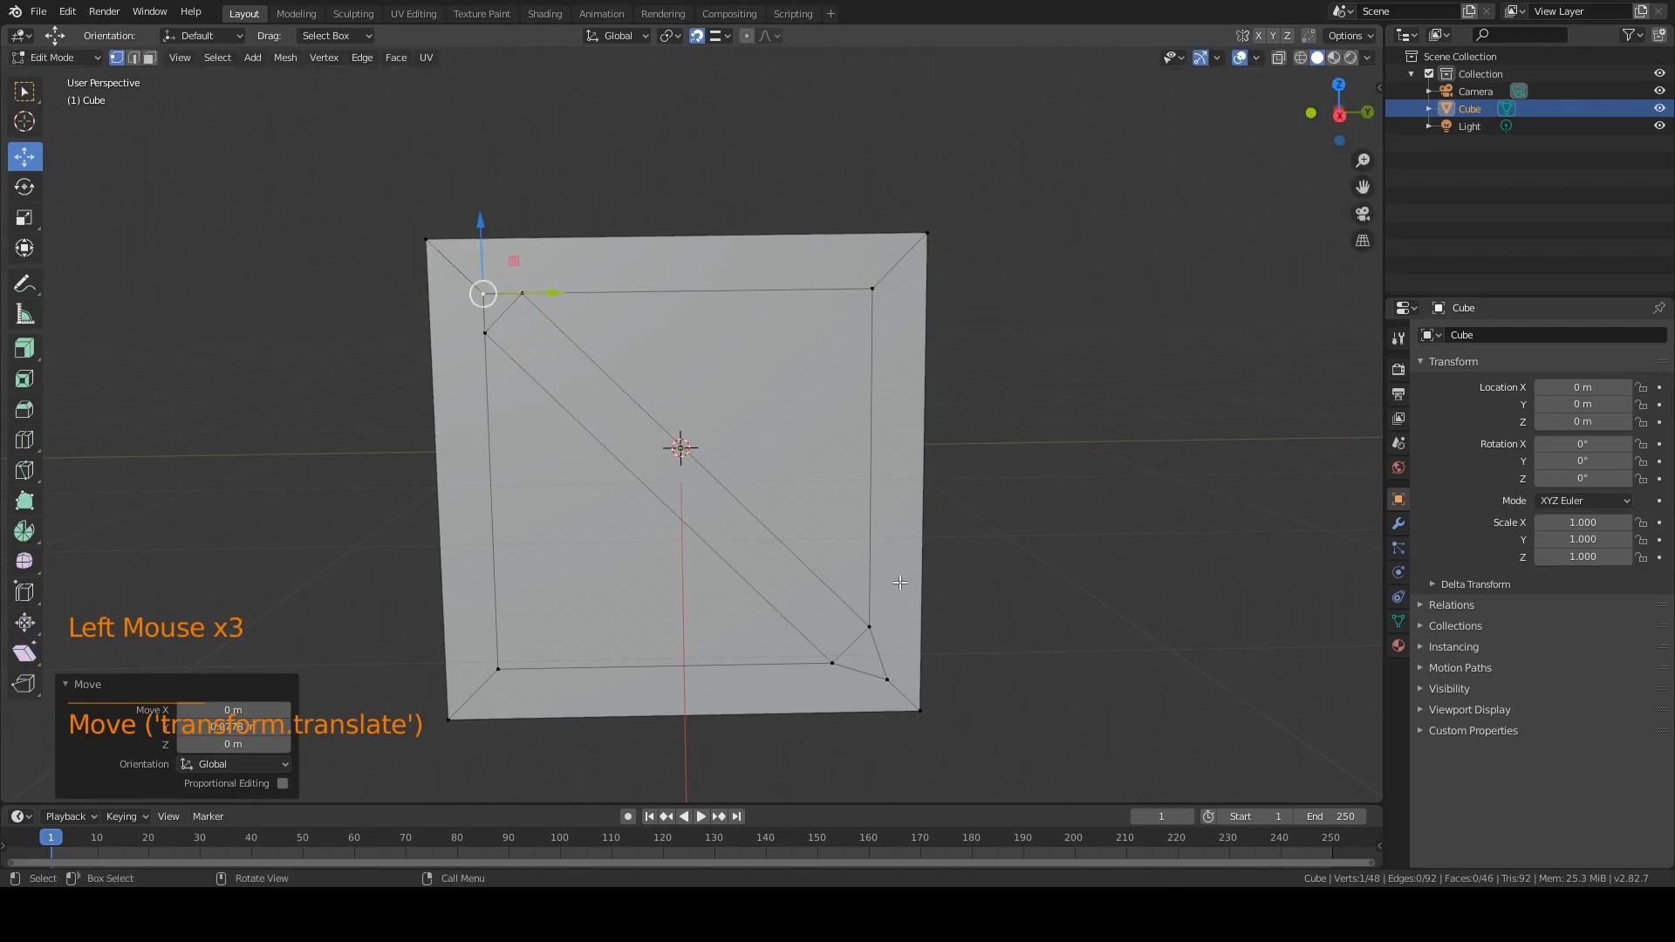
click(883, 677)
drag(888, 613, 779, 658)
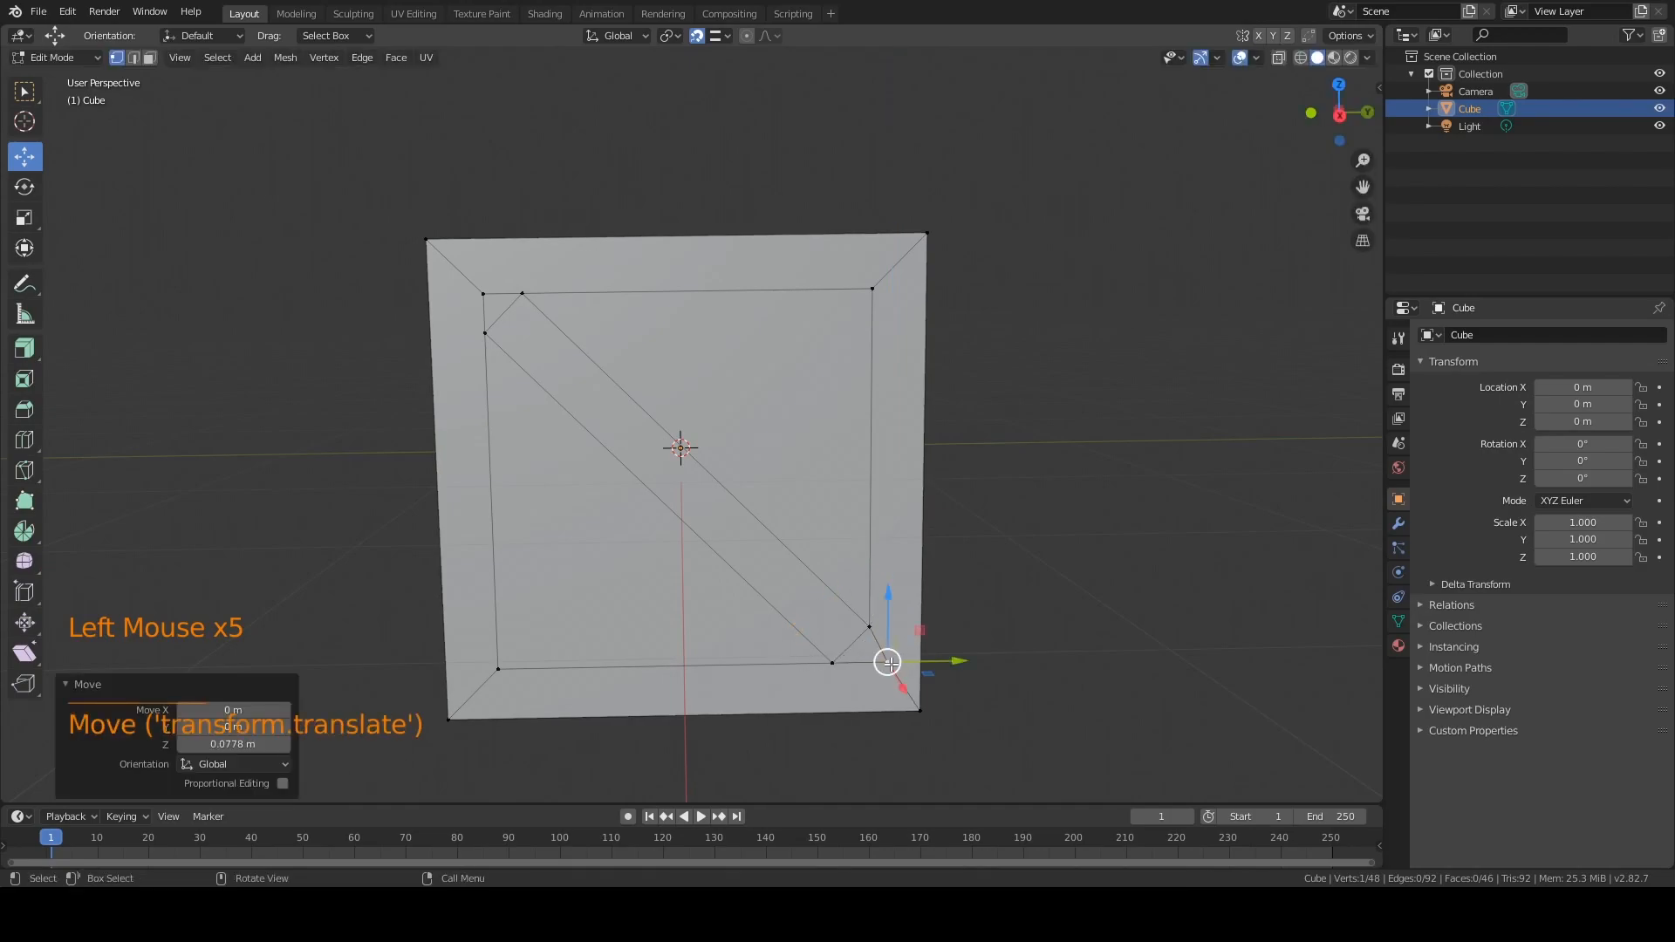
drag(929, 661, 865, 564)
- On the third side, facing +Y, snap both outer tip vertices of the diagonal strip onto the inset frame's corners
middle_drag(865, 564, 529, 294)
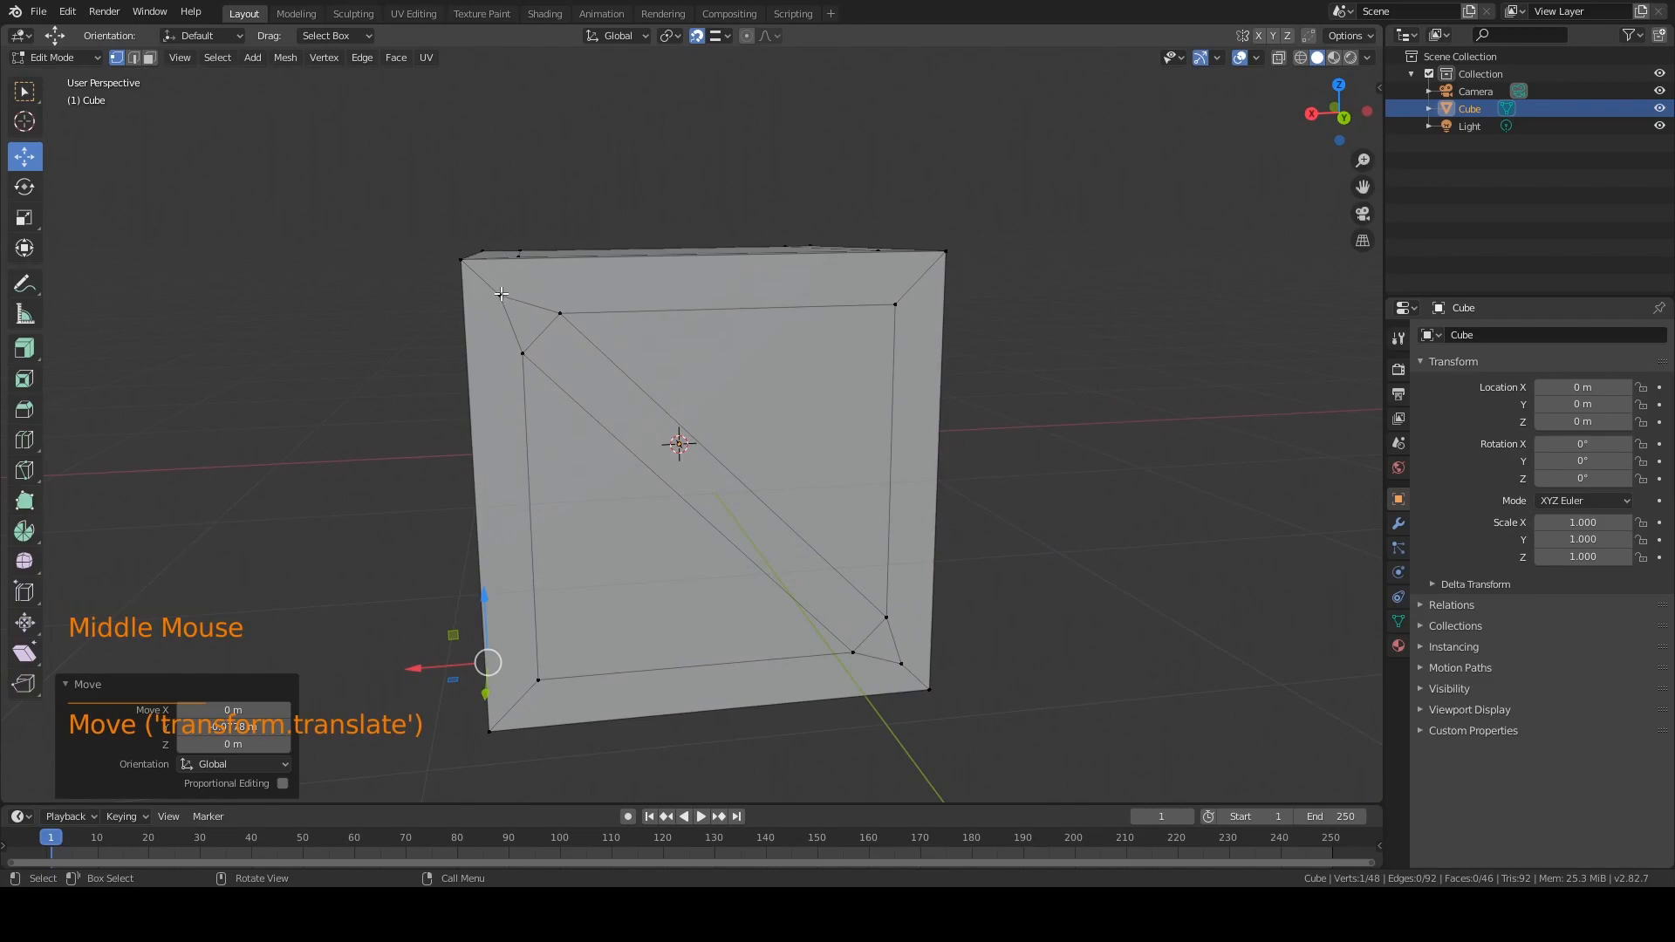
click(501, 294)
drag(497, 225, 607, 300)
drag(434, 317, 454, 316)
click(900, 665)
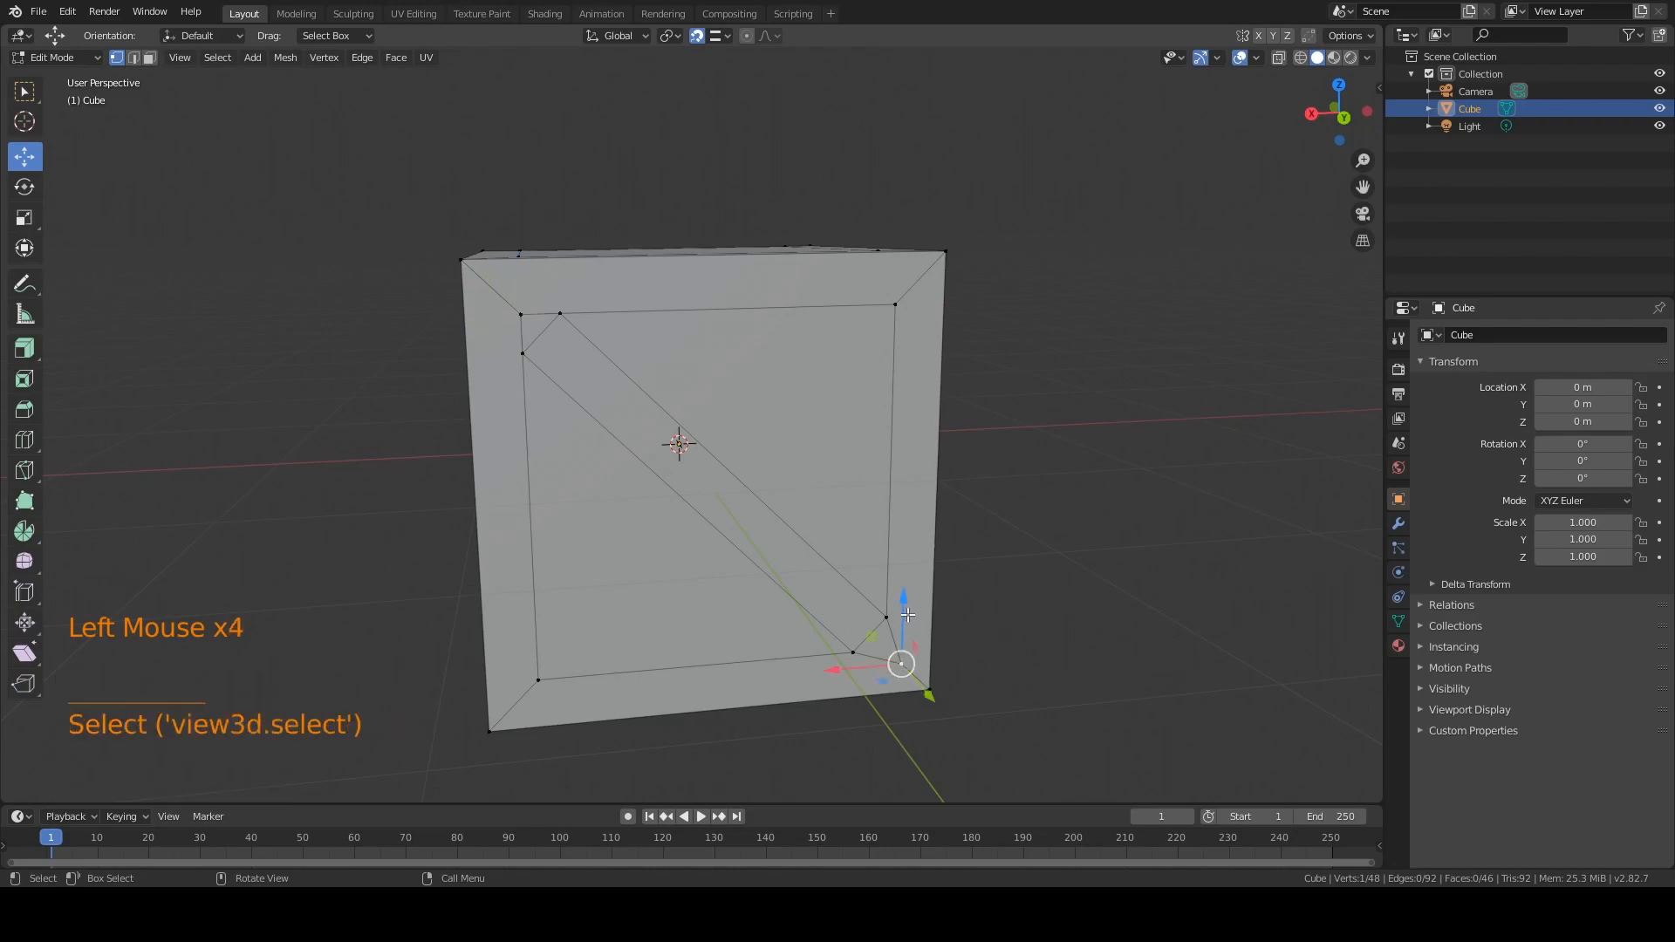
drag(901, 615, 882, 565)
- On the last side, facing -X, align both outer tip vertices of the diagonal strip with the inset frame's corners
middle_drag(880, 550, 518, 317)
click(509, 292)
drag(510, 234, 618, 303)
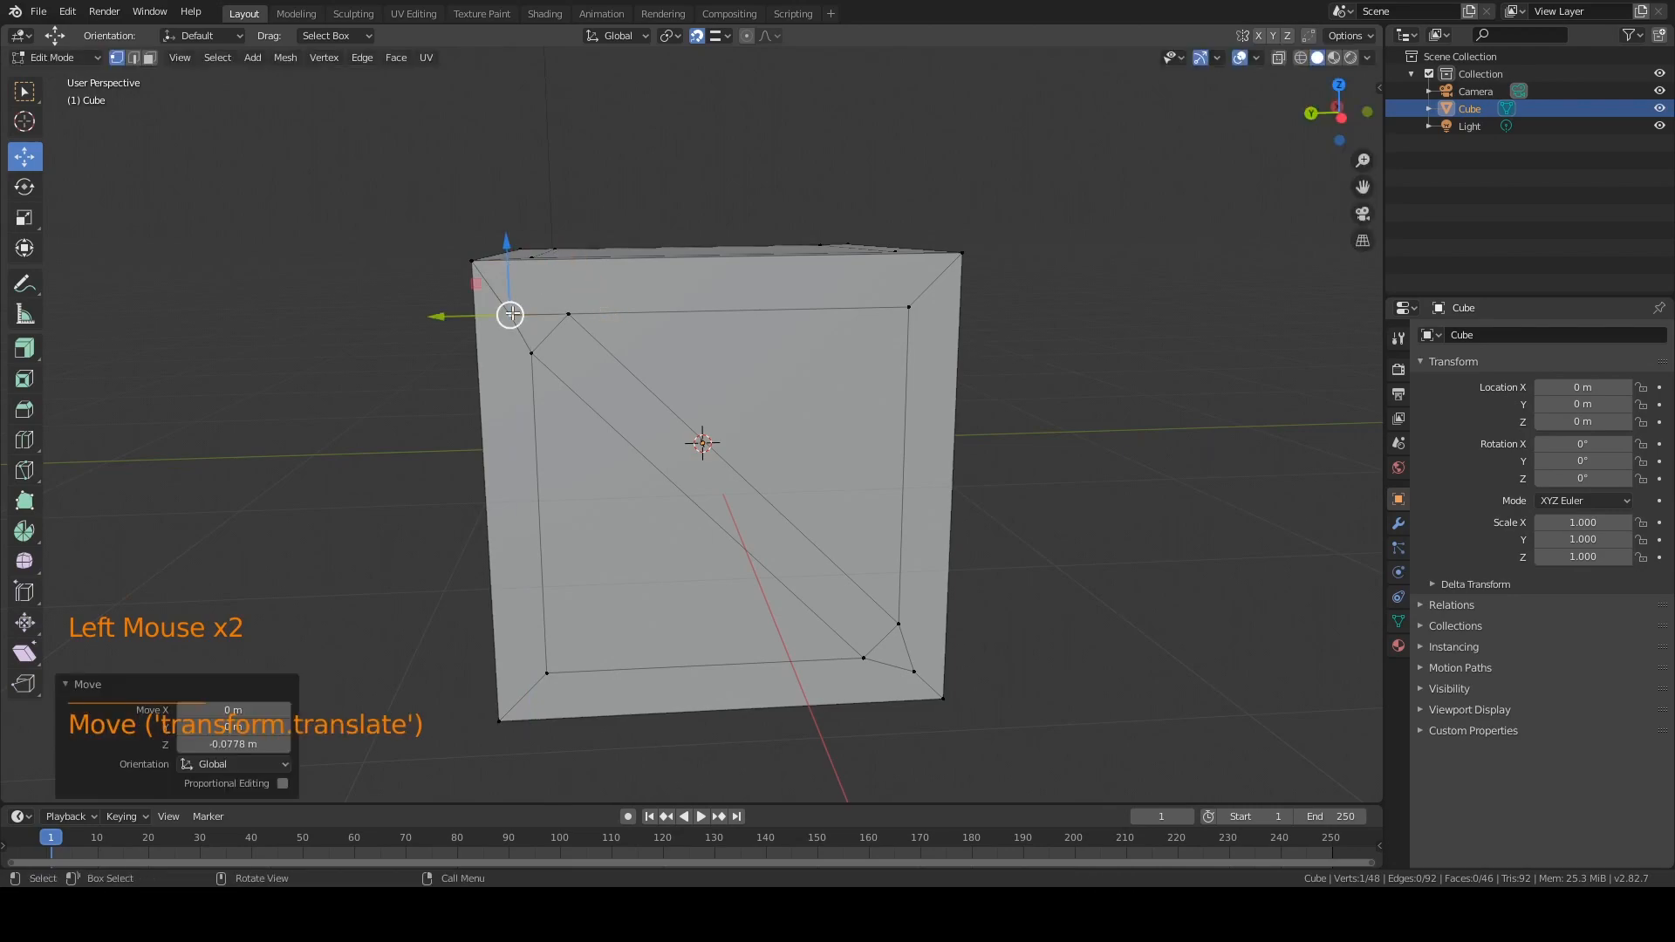
drag(444, 314, 538, 401)
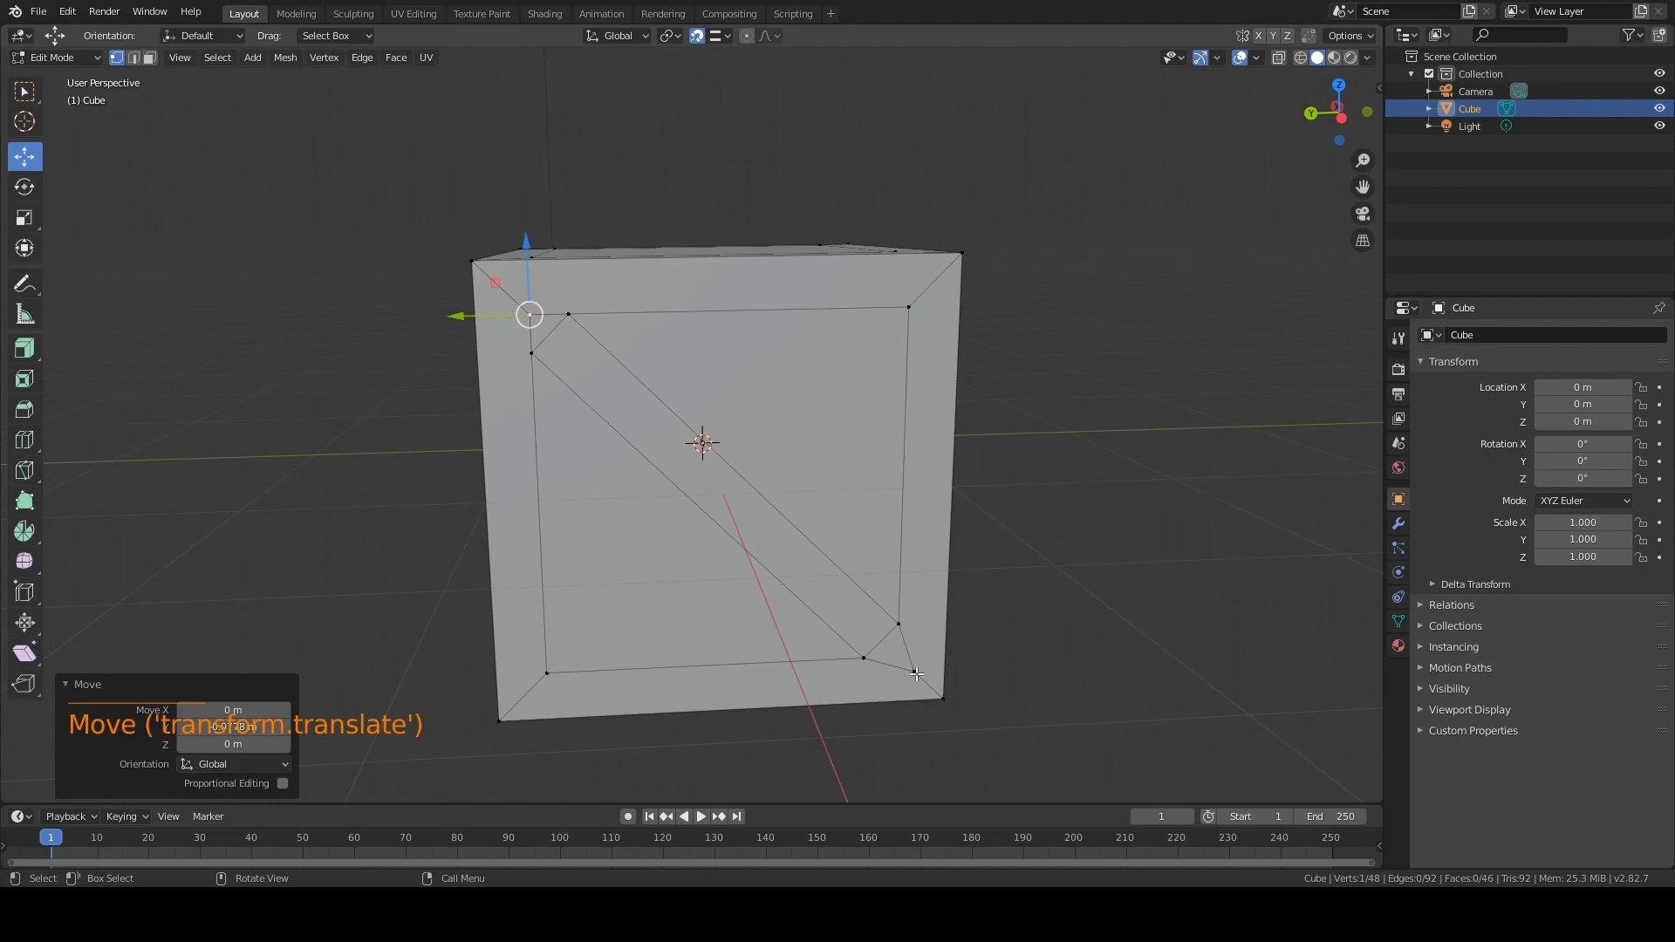
click(916, 673)
drag(864, 673, 897, 518)
- In edge selection mode, dissolve the short edges crossing both ends of the diagonal strip on all four sides
middle_drag(897, 518, 723, 520)
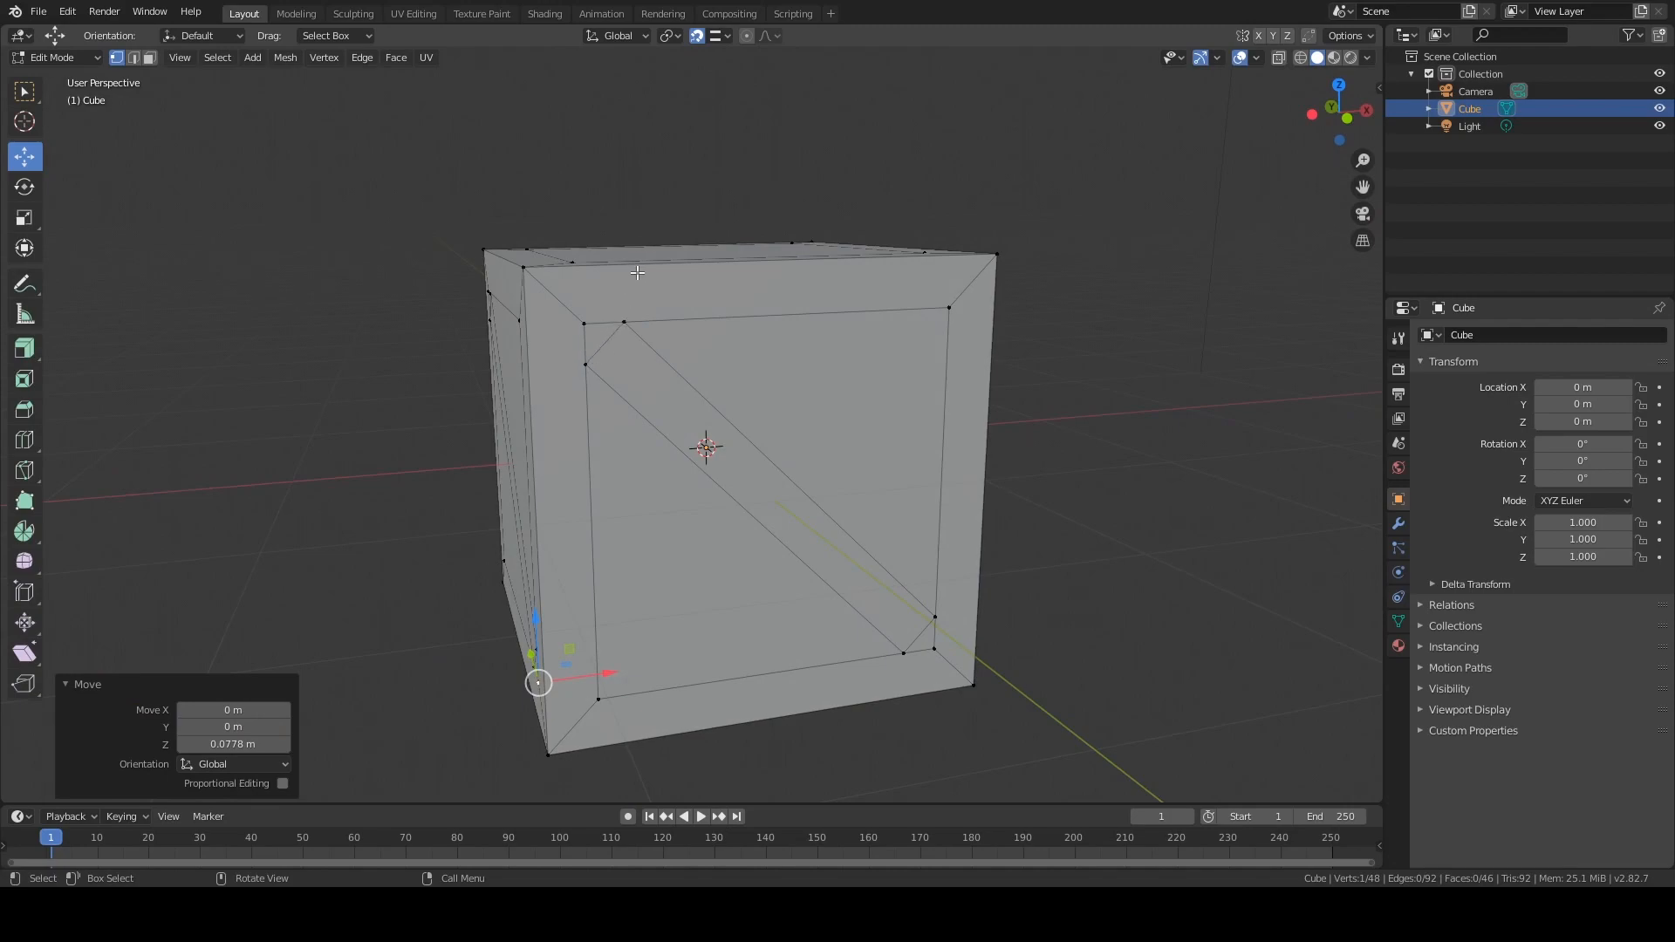
key(2)
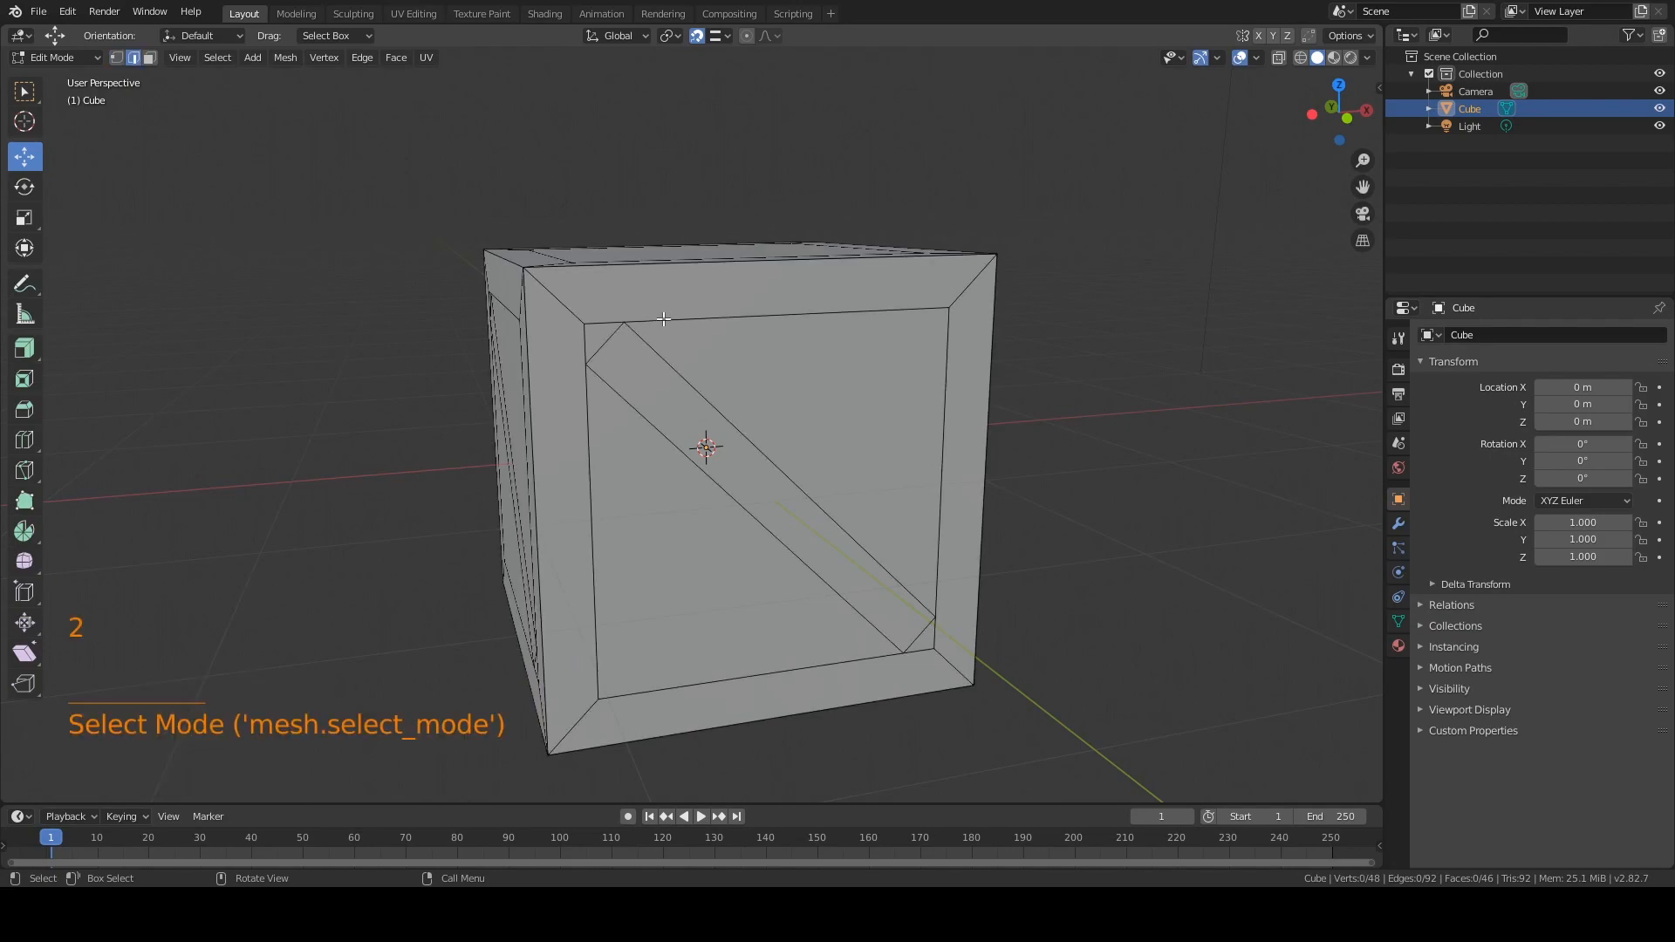
click(603, 342)
click(24, 90)
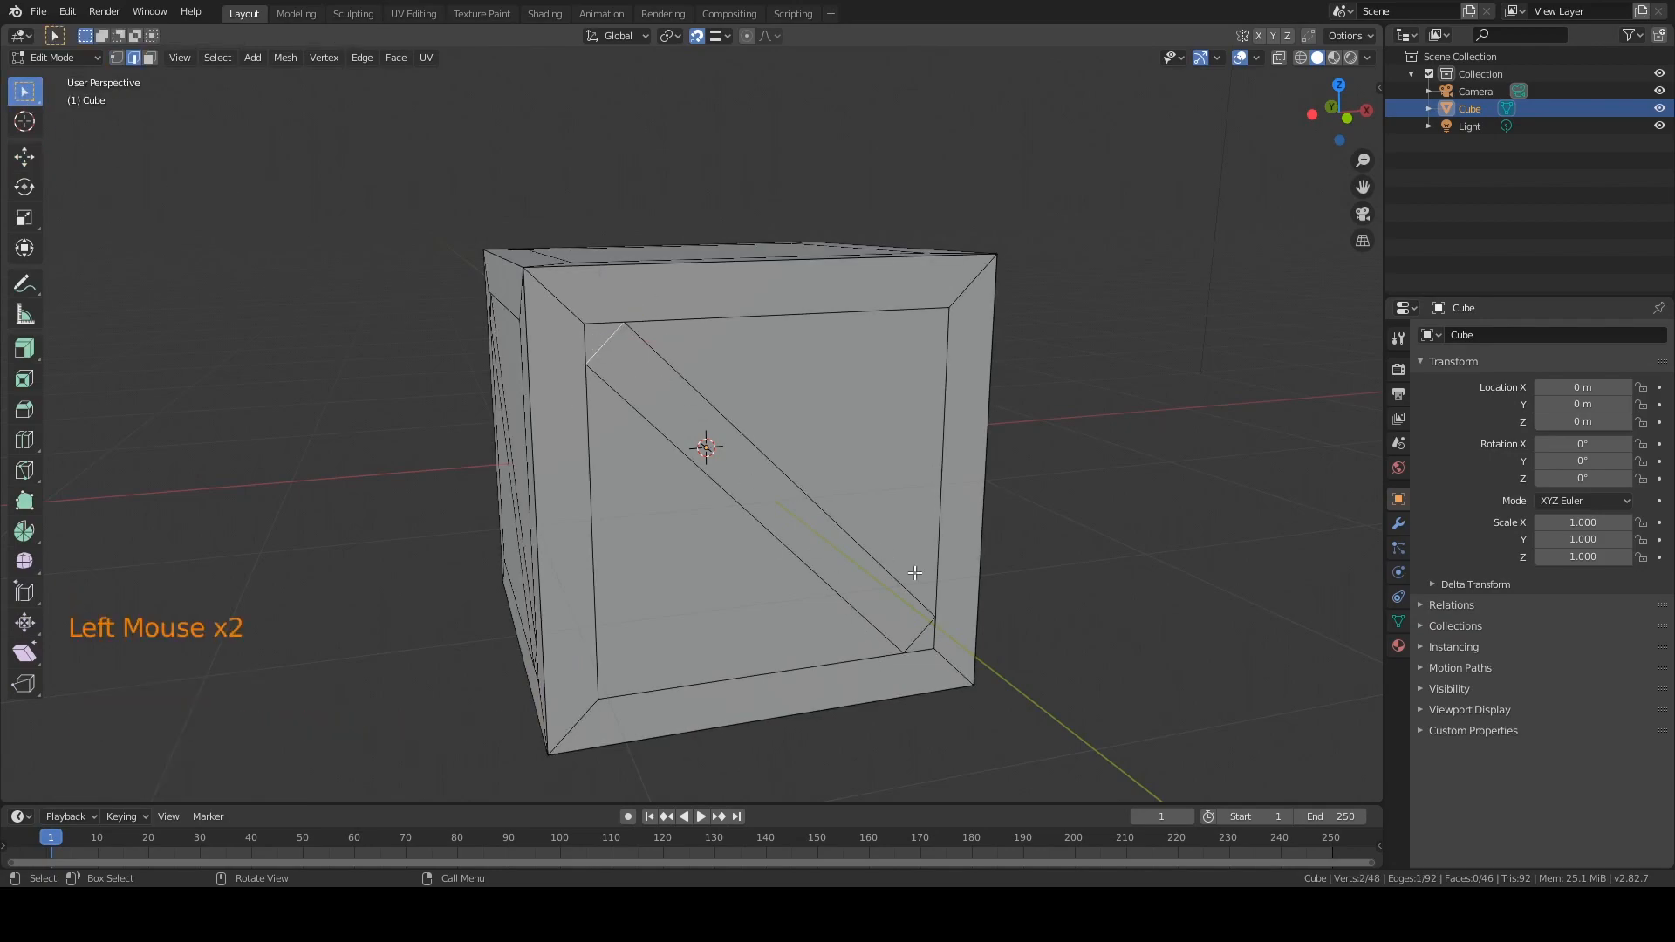
shift+click(917, 635)
middle_drag(969, 497, 771, 503)
shift+click(606, 384)
middle_drag(606, 384, 756, 581)
shift+click(815, 535)
shift+middle_drag(814, 534, 698, 449)
shift+click(713, 511)
shift+click(713, 511)
shift+click(717, 315)
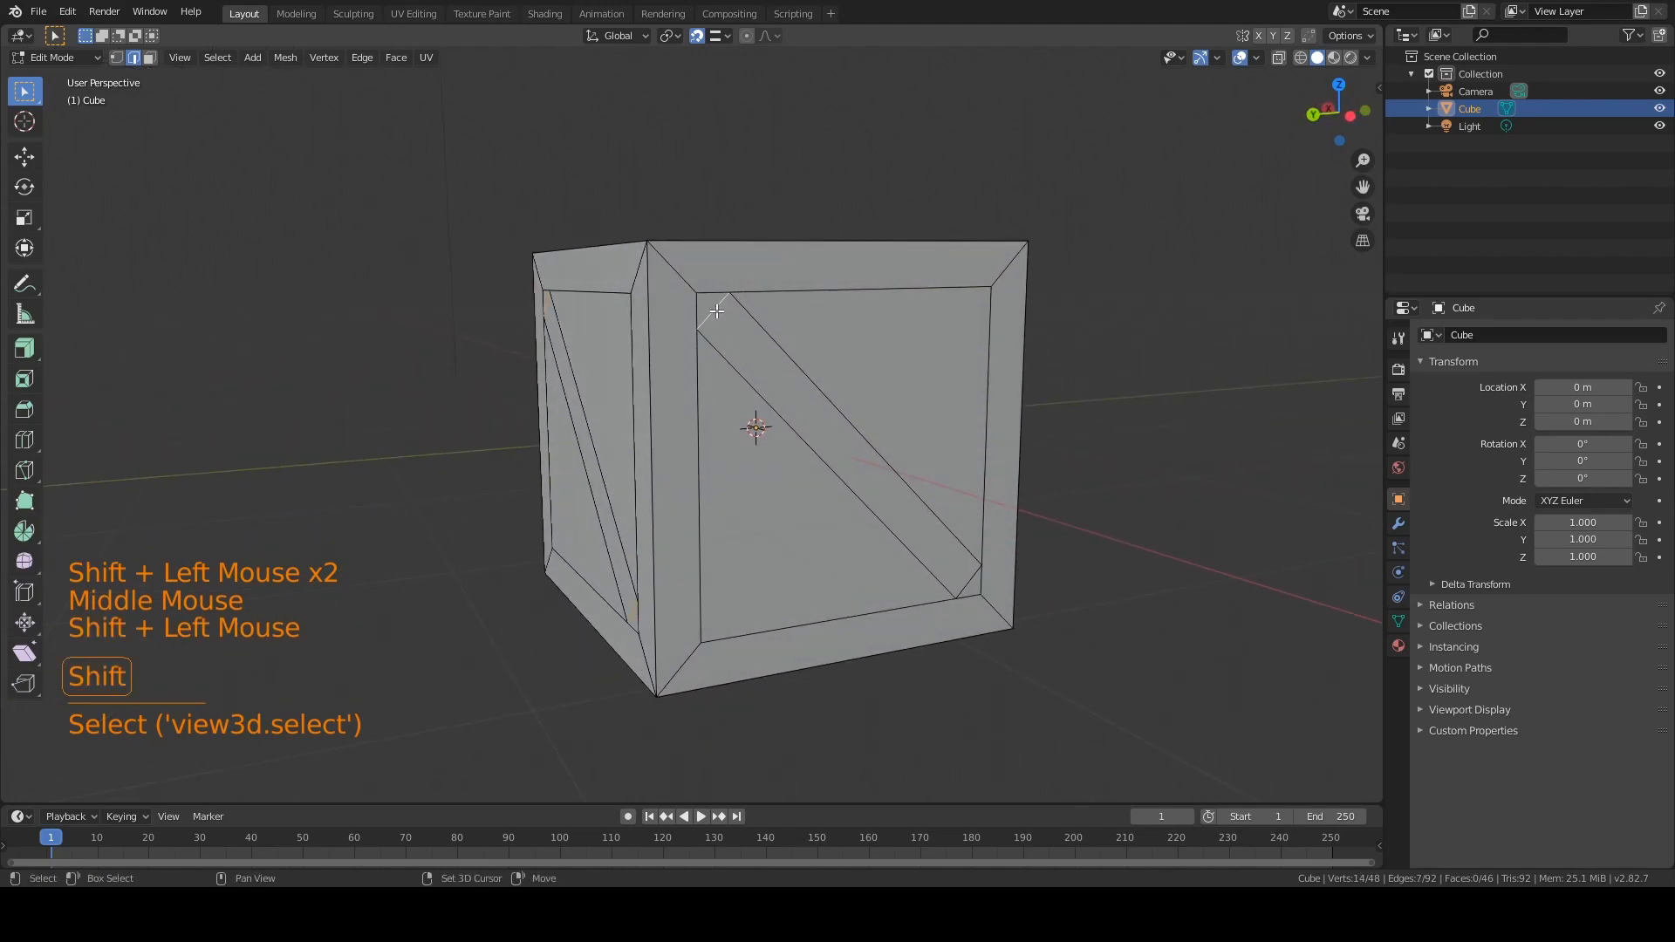
shift+click(966, 586)
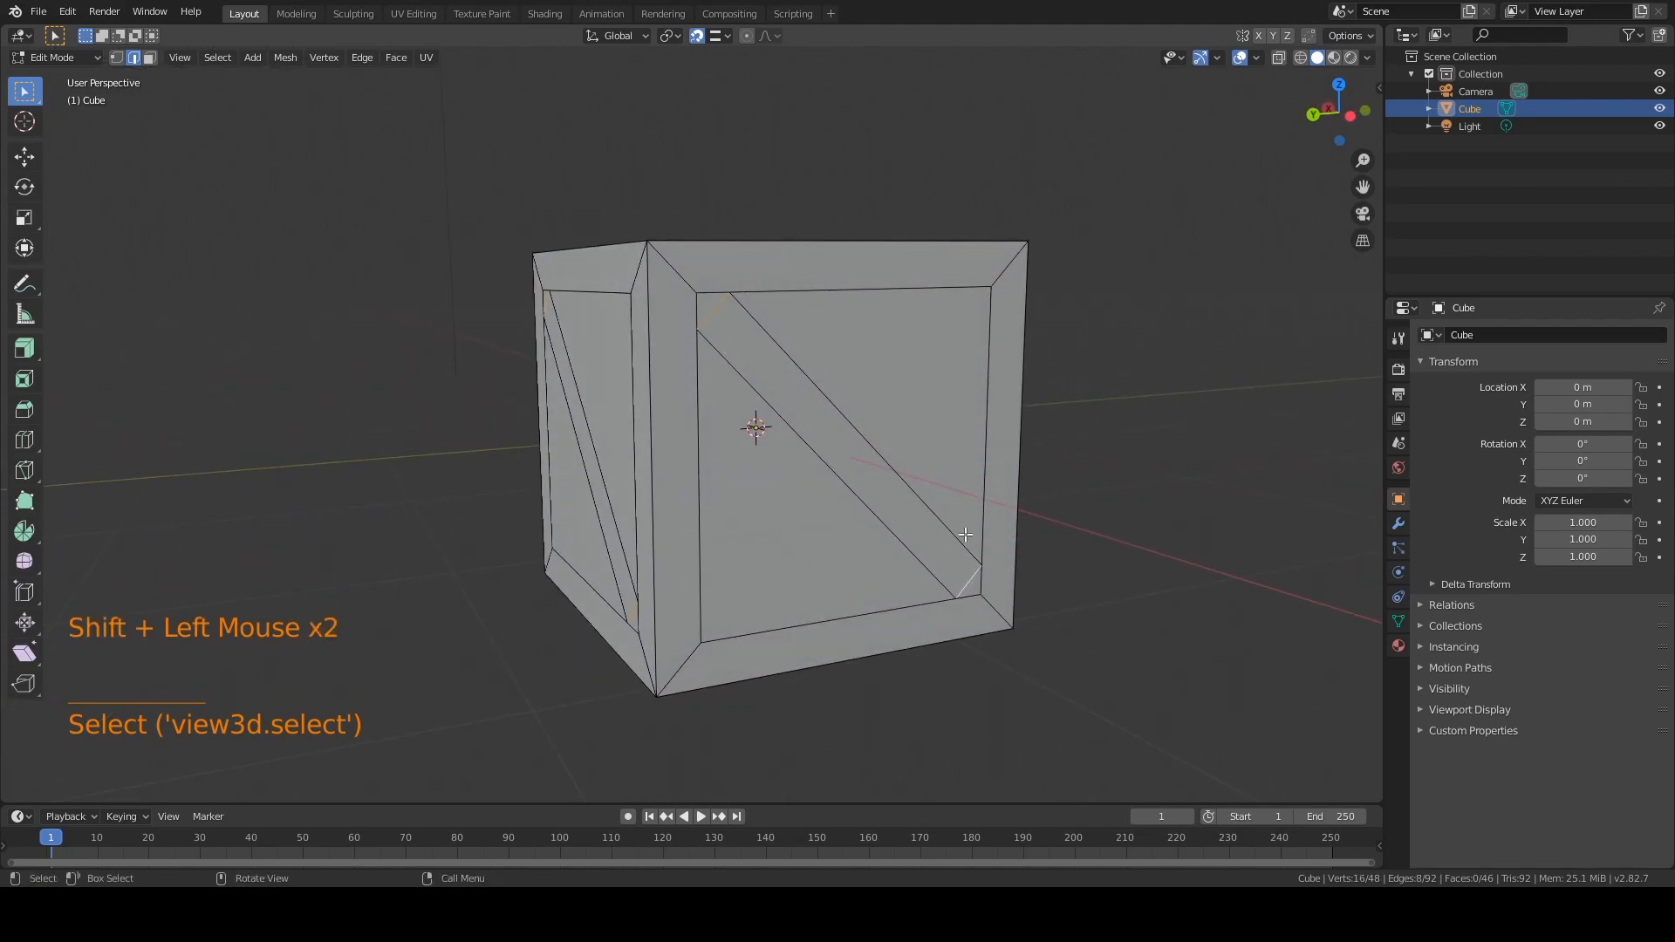
middle_drag(1049, 374, 1009, 486)
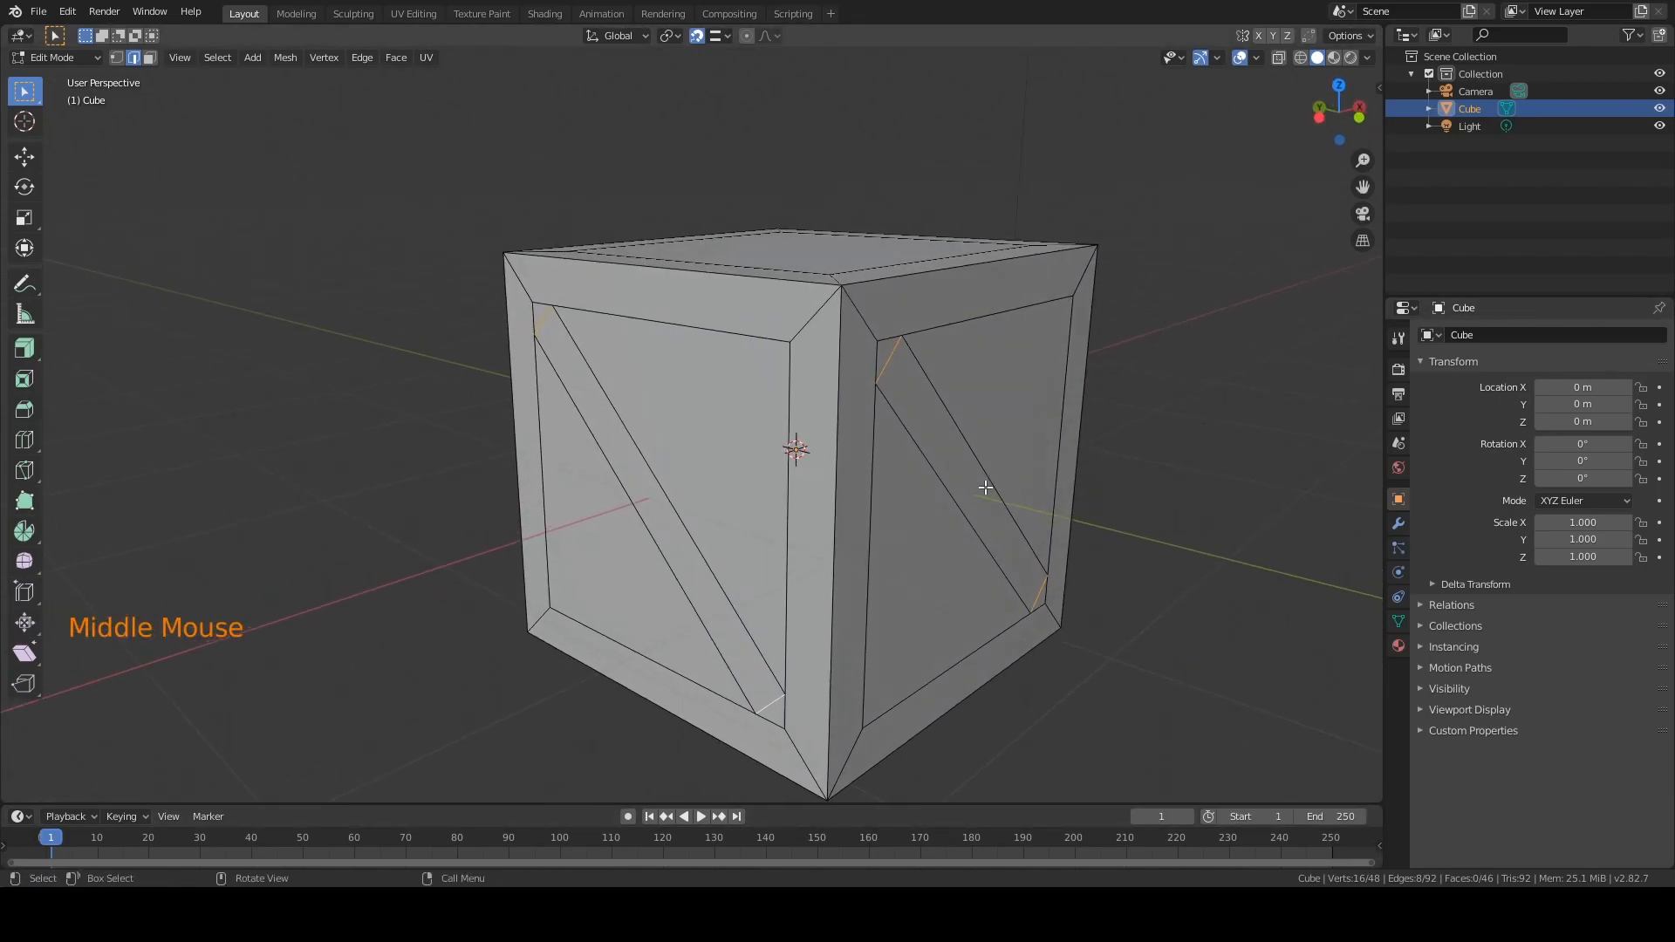
key(x)
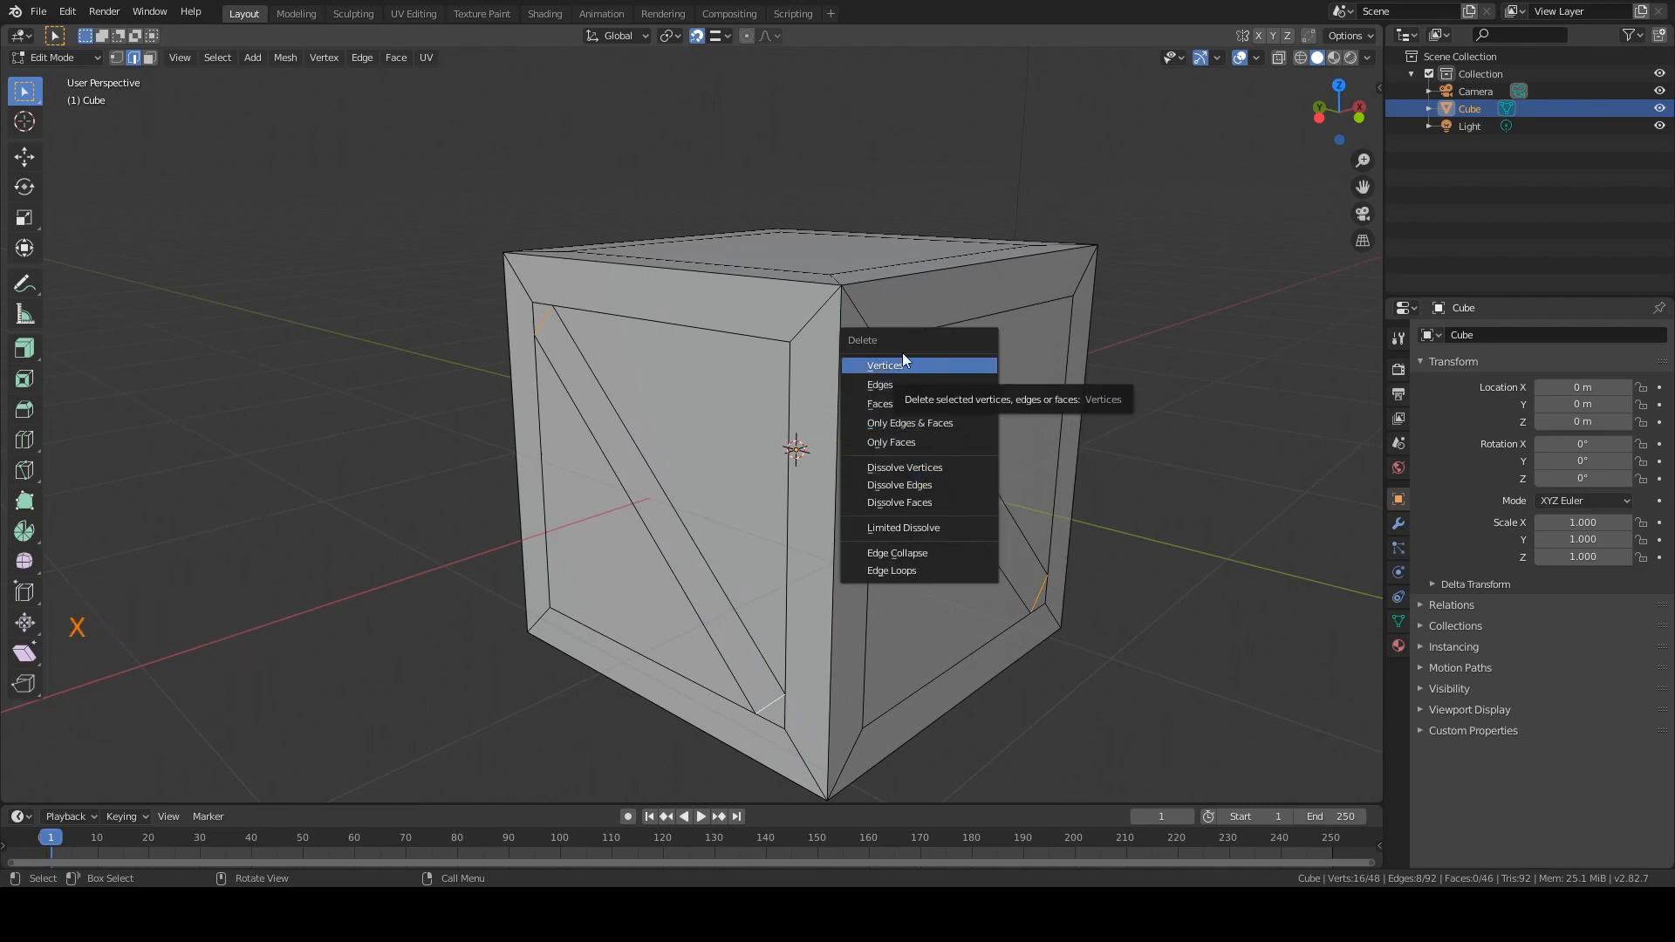
key(Escape)
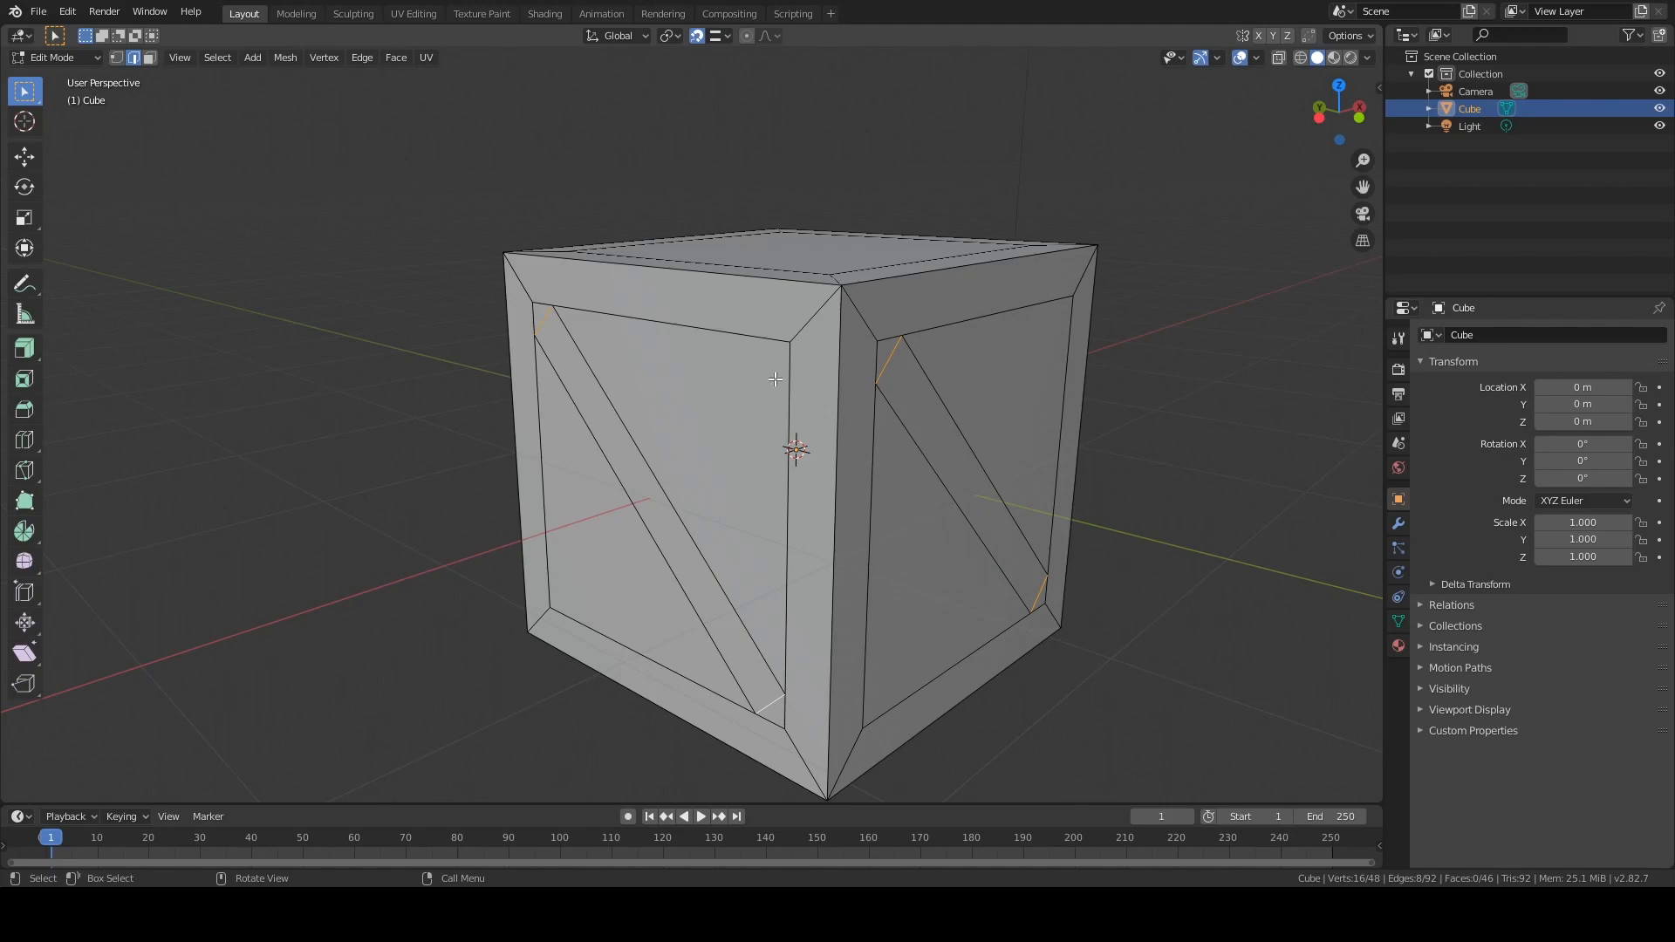
key(x)
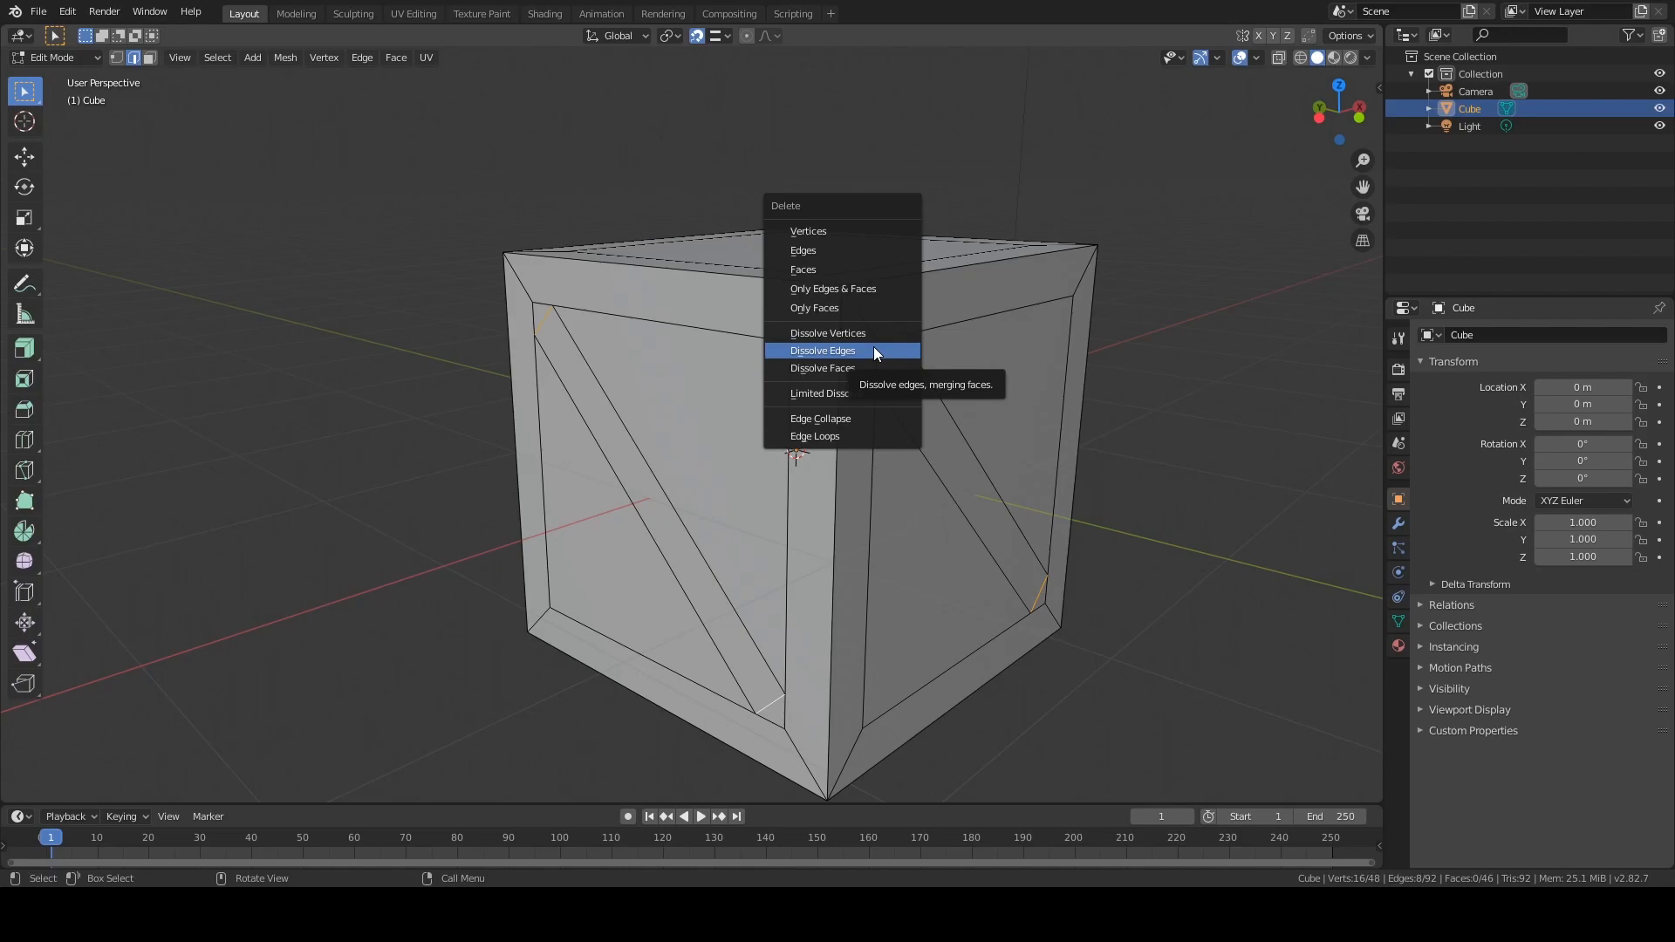
click(875, 353)
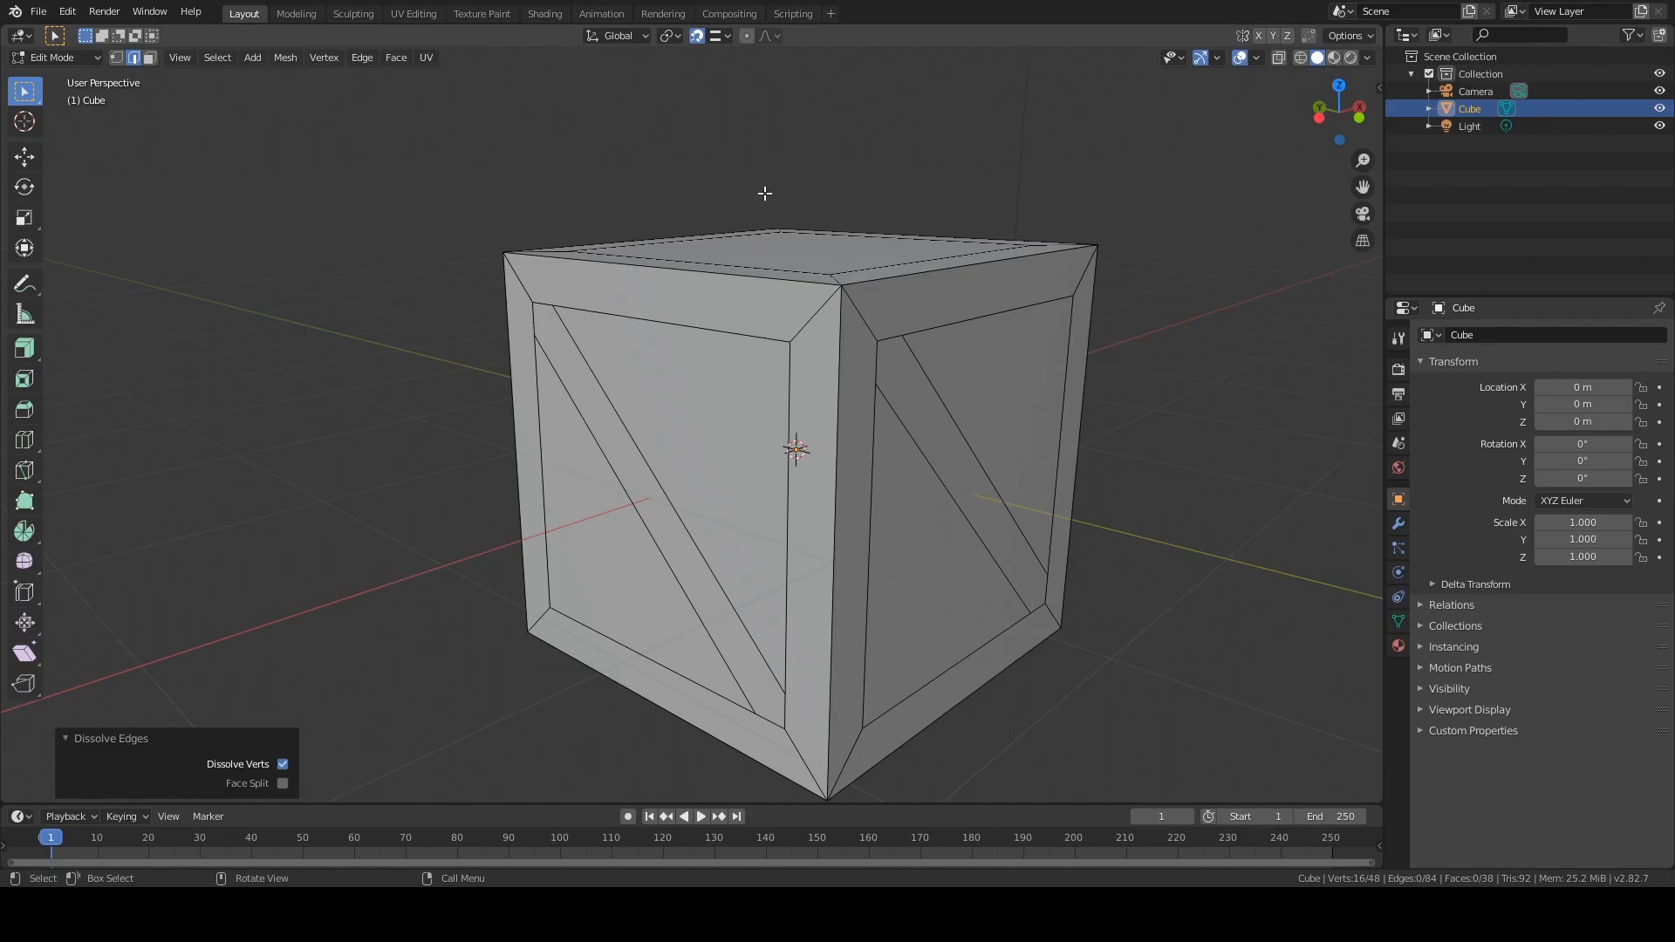
- In face selection mode, select the diagonal brace and both triangular panels inside the frame on the +X side
middle_drag(702, 295, 948, 294)
middle_drag(1138, 270, 849, 318)
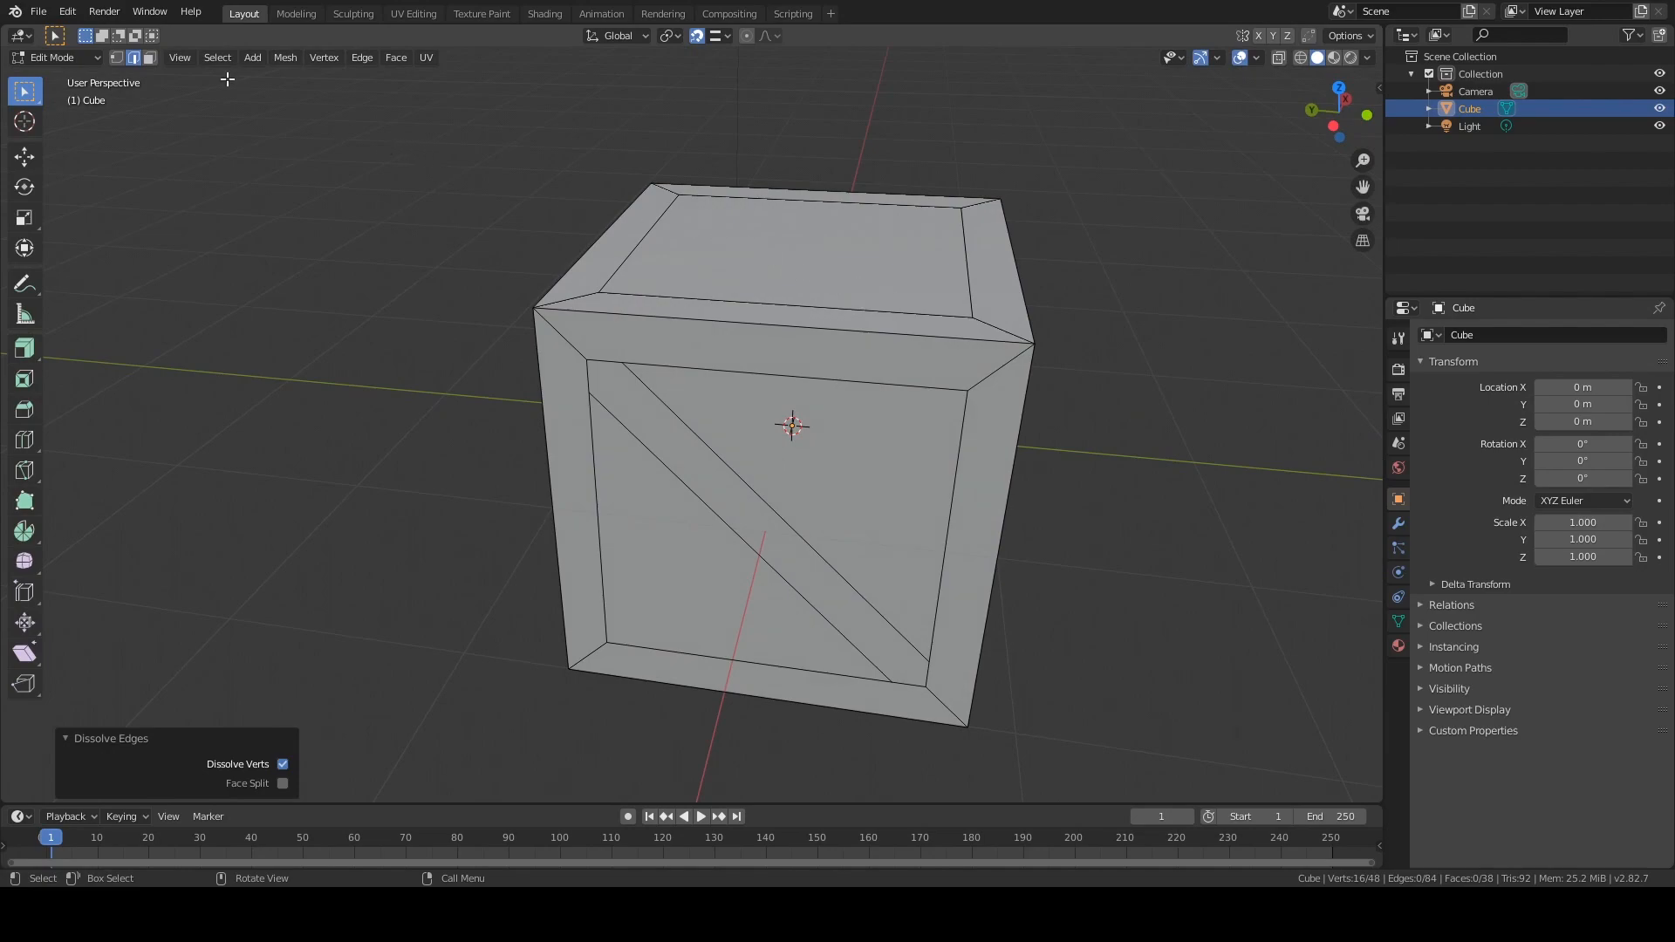
key(3)
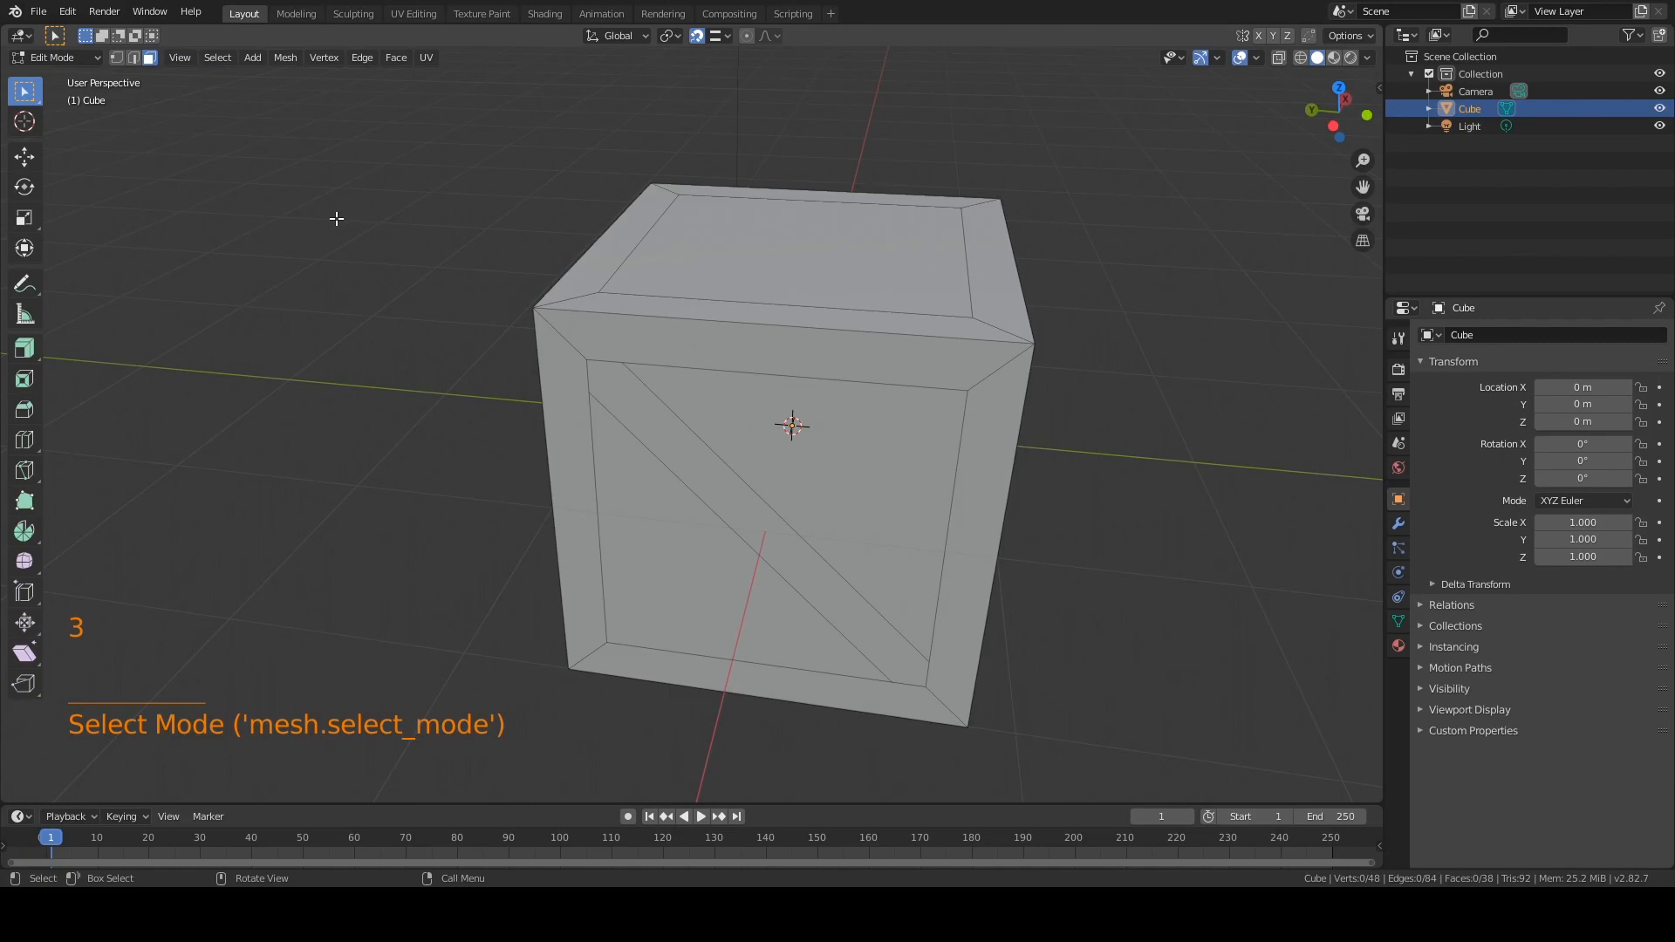
click(148, 56)
click(151, 56)
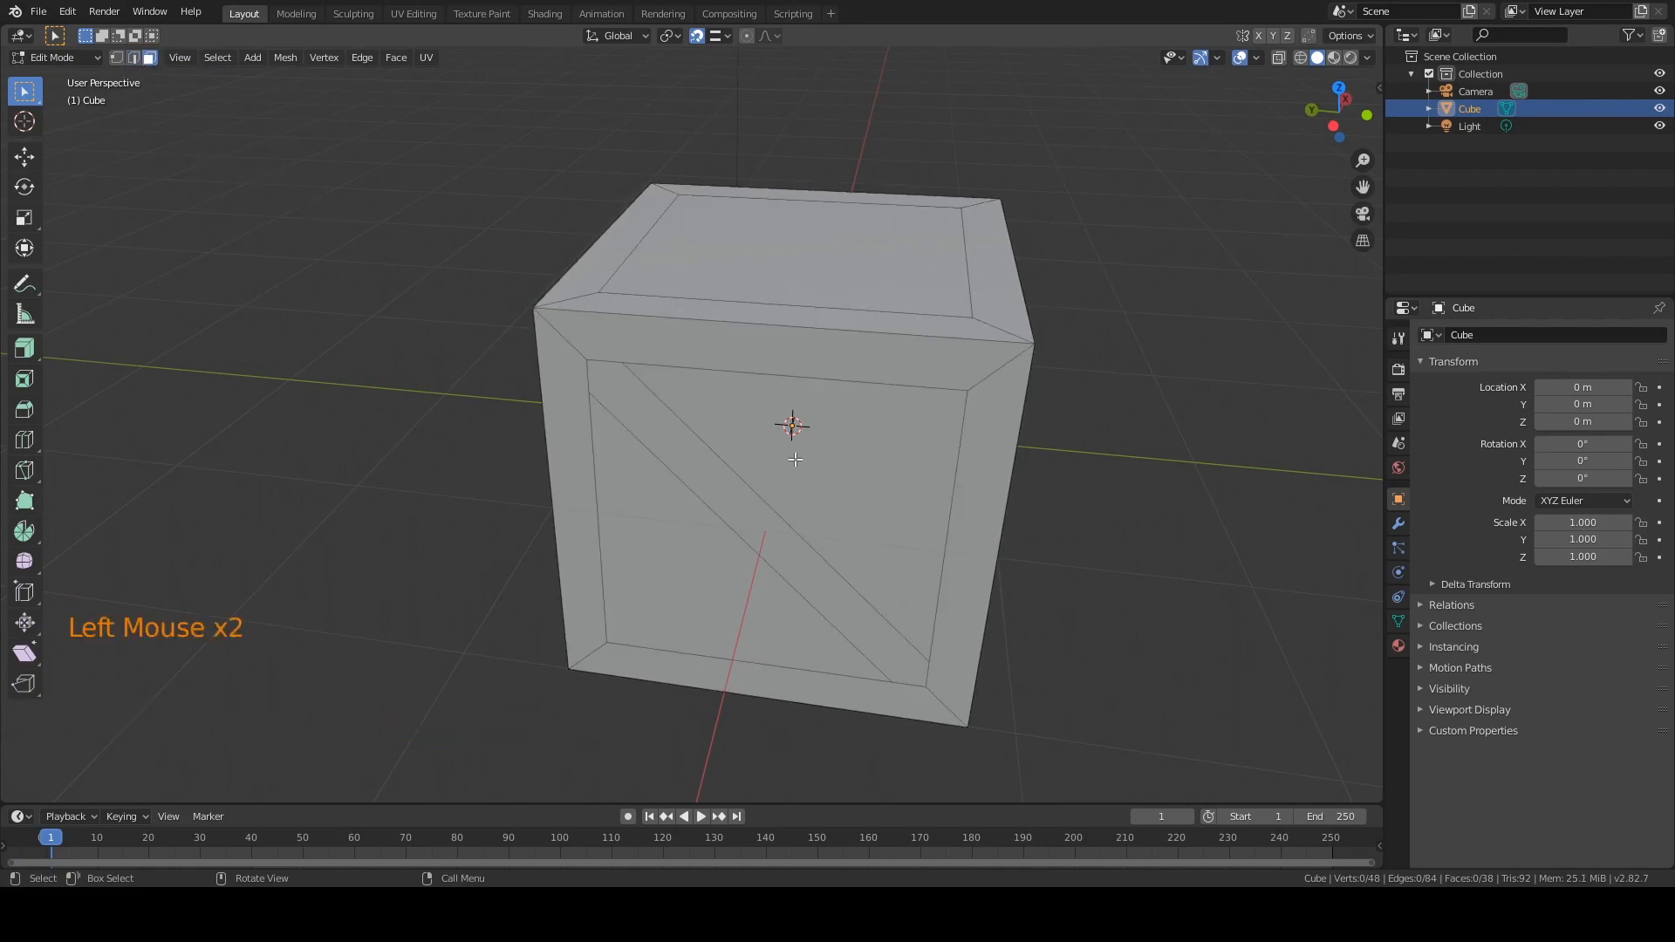
click(722, 457)
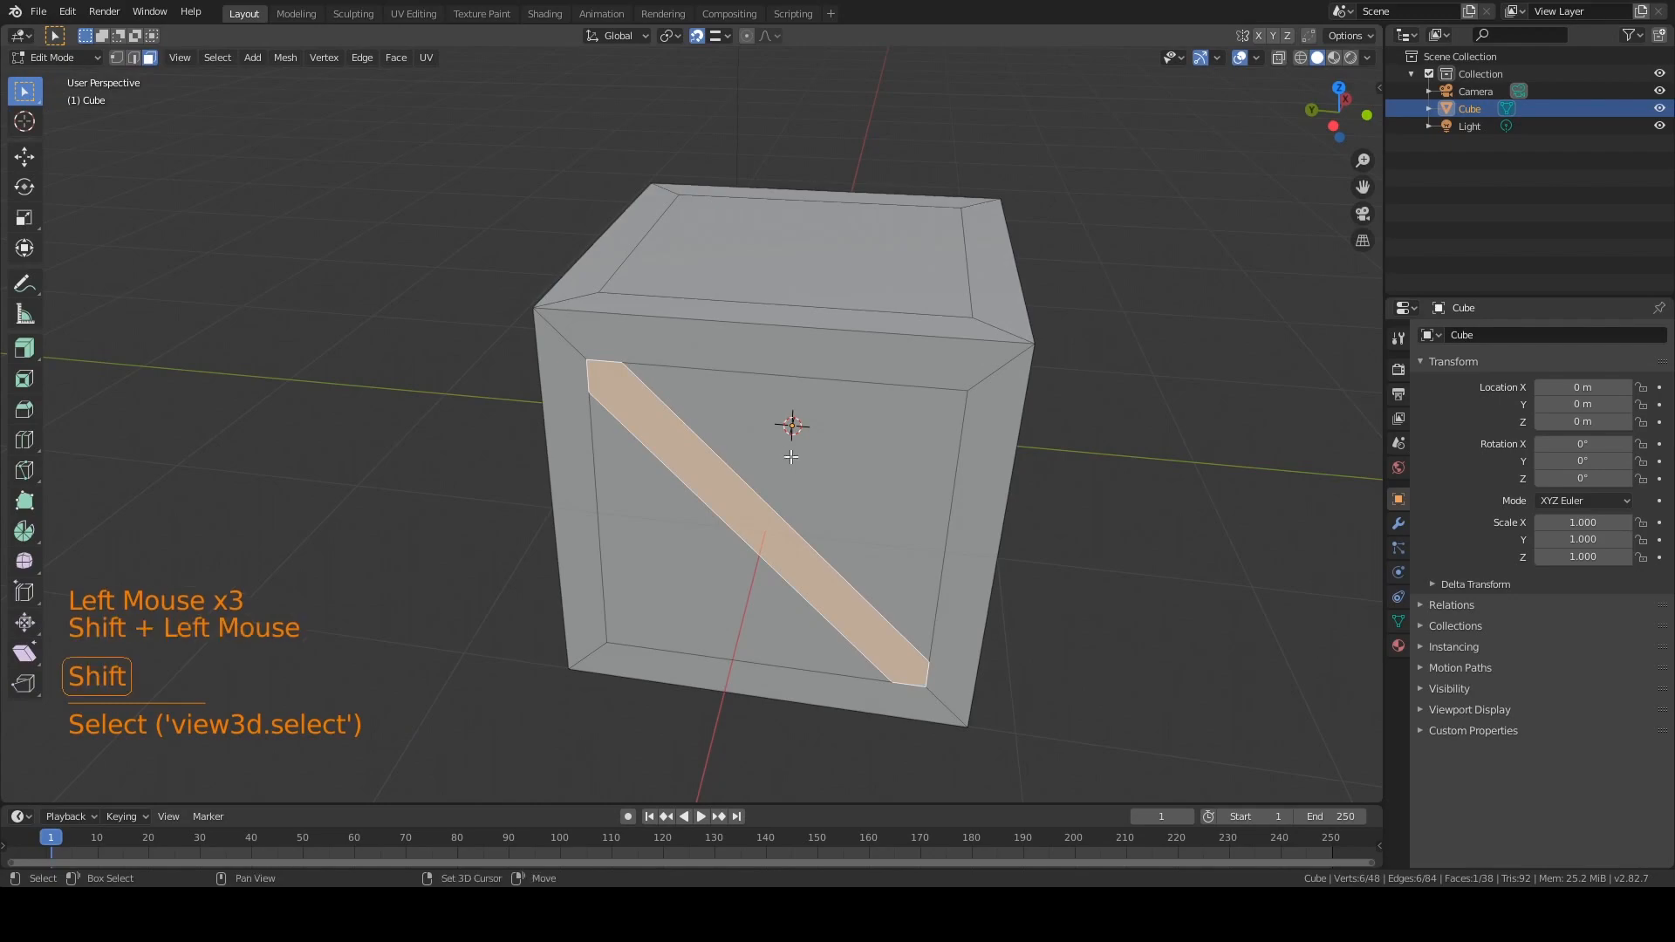
shift+click(752, 458)
shift+click(667, 521)
- Add the diagonal brace and both triangular panels of the other three sides to the face selection
middle_drag(668, 520, 714, 478)
shift+click(785, 523)
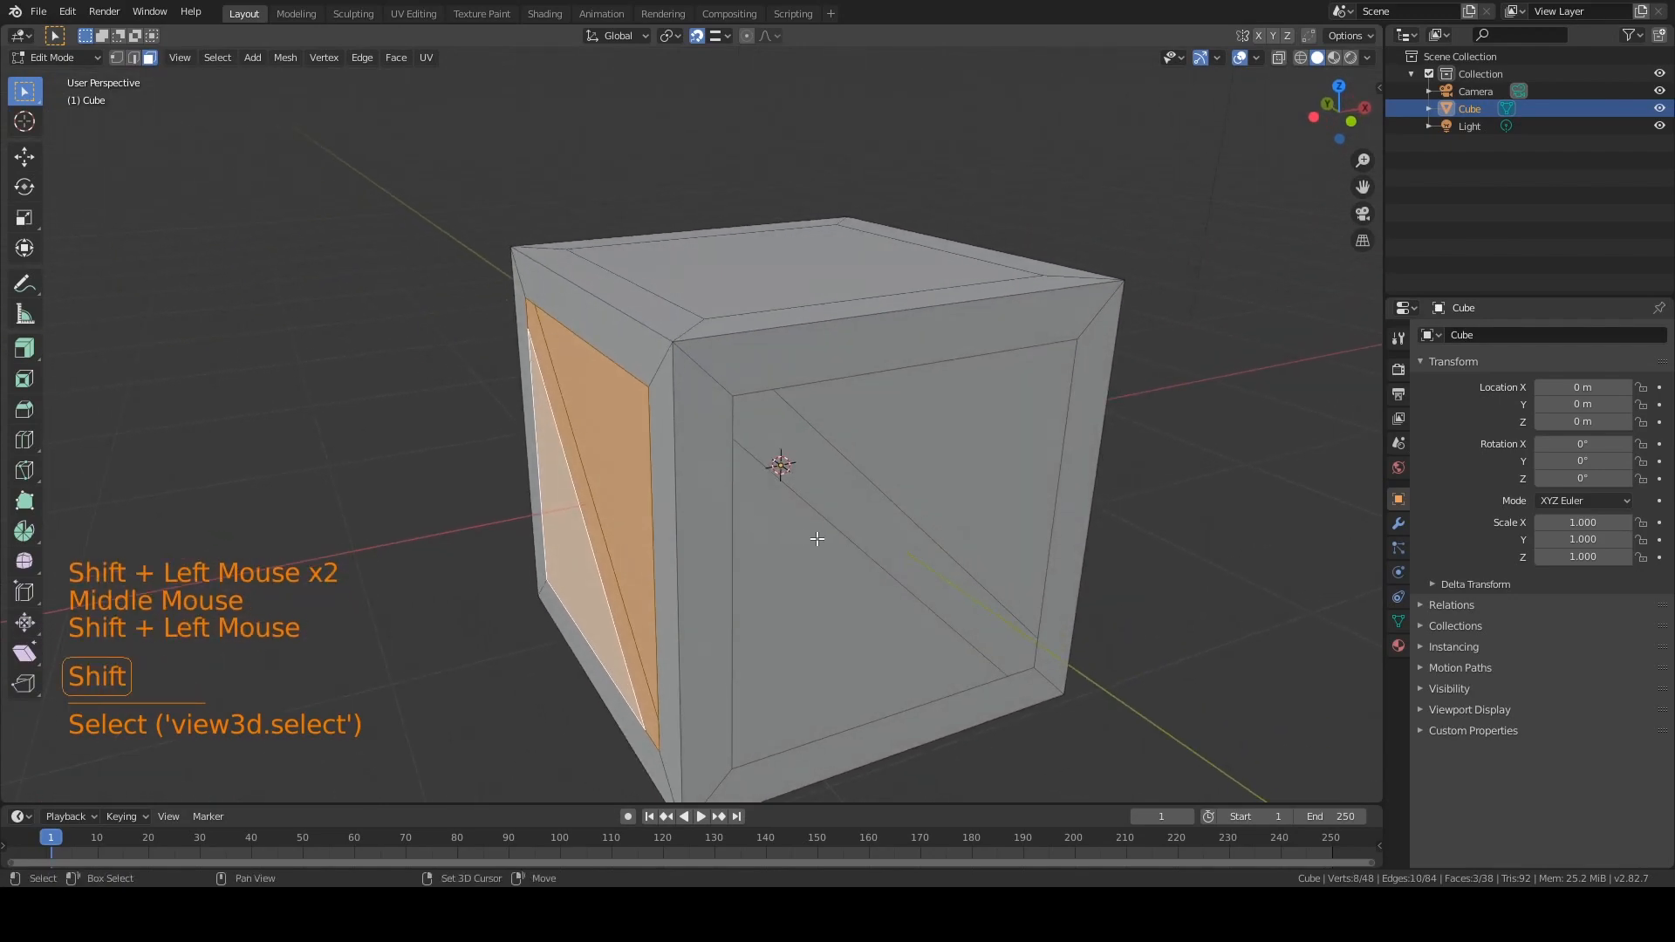
shift+click(923, 464)
shift+click(873, 486)
middle_drag(872, 486, 688, 526)
shift+click(687, 526)
shift+click(709, 494)
shift+click(791, 436)
middle_drag(791, 436, 688, 497)
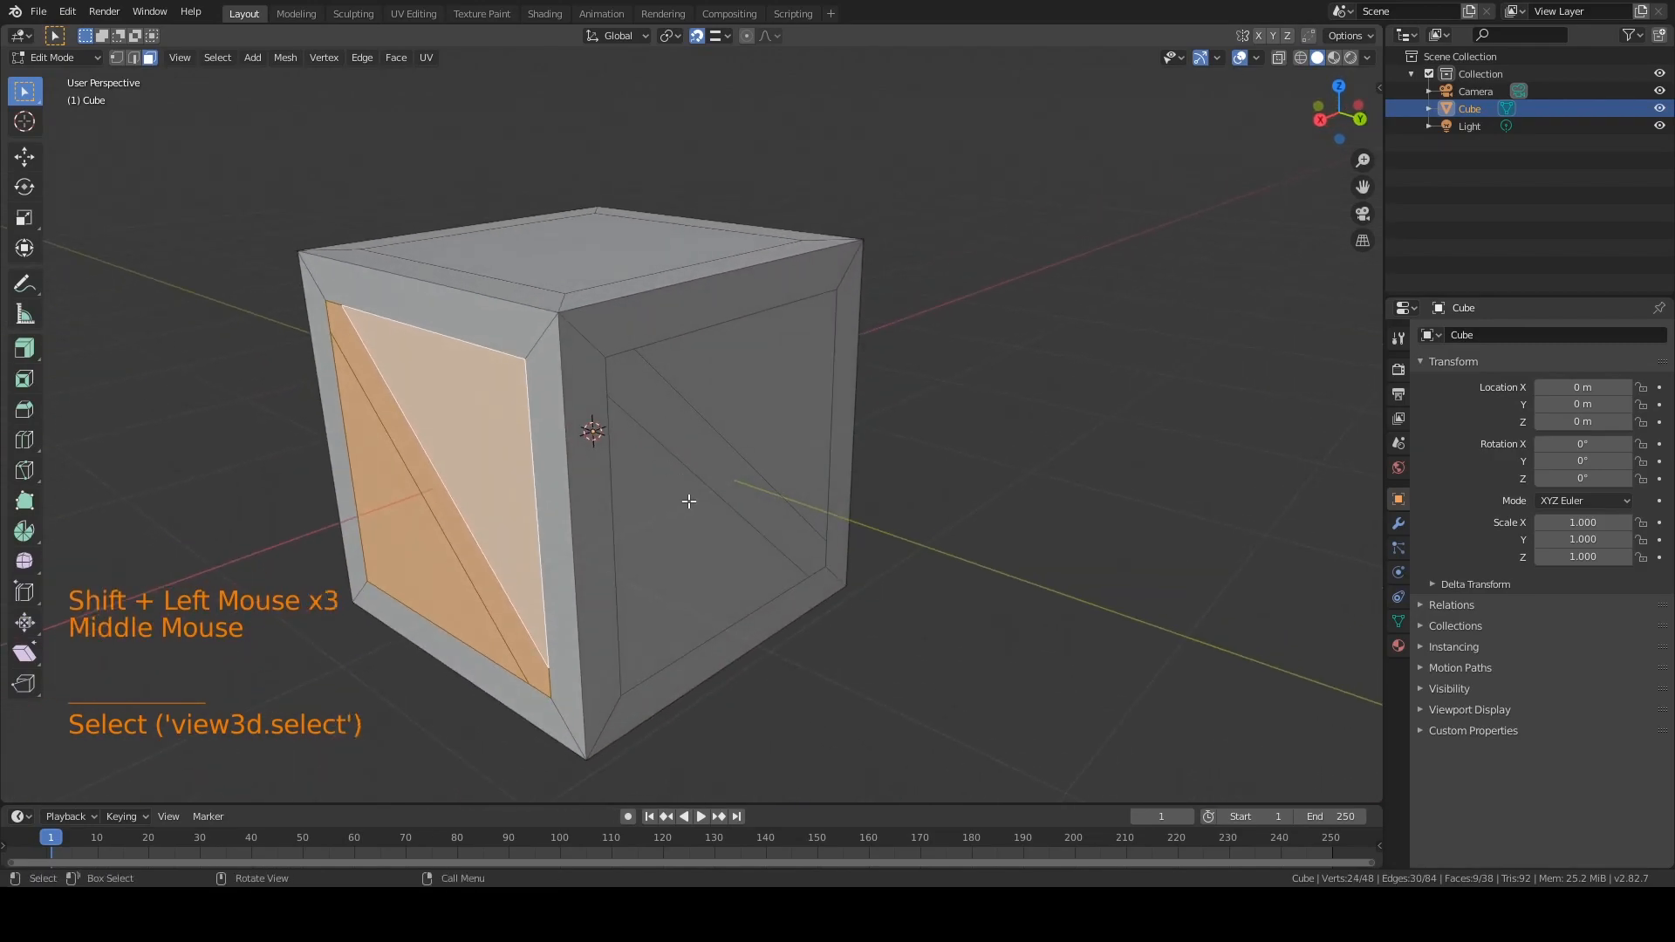
shift+click(699, 468)
shift+click(724, 436)
shift+click(767, 385)
middle_drag(778, 376, 707, 423)
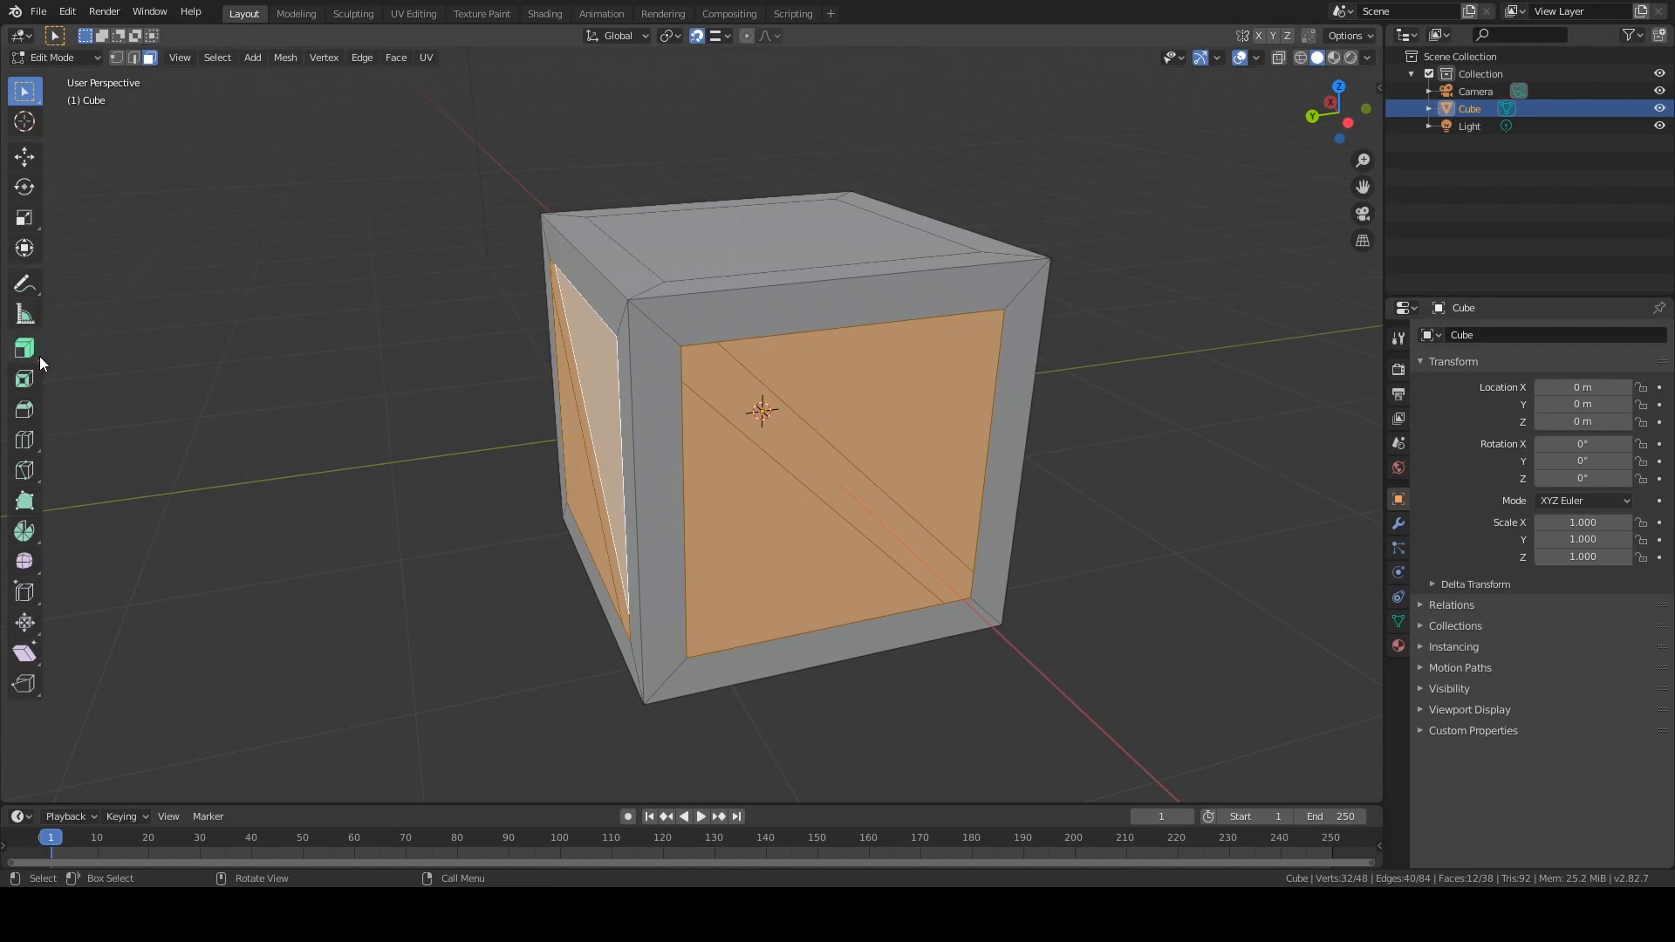
- Extrude the selected brace and panel faces inward along their normals with an offset of 0.03 m
drag(39, 356, 127, 358)
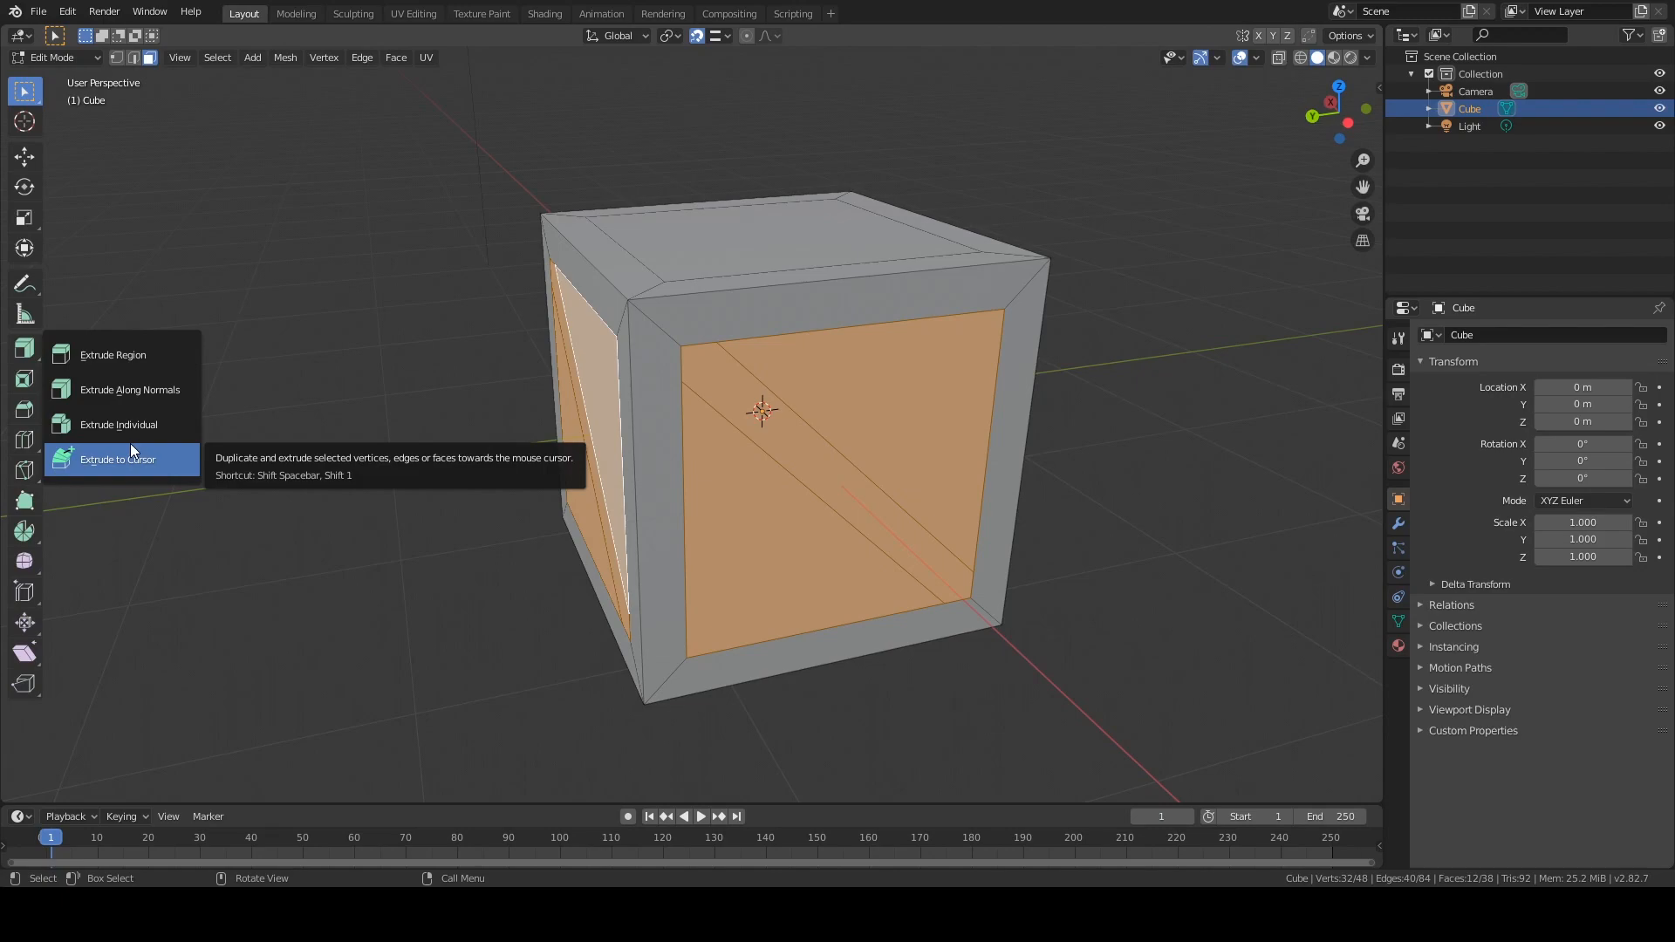
click(131, 396)
drag(764, 319, 766, 320)
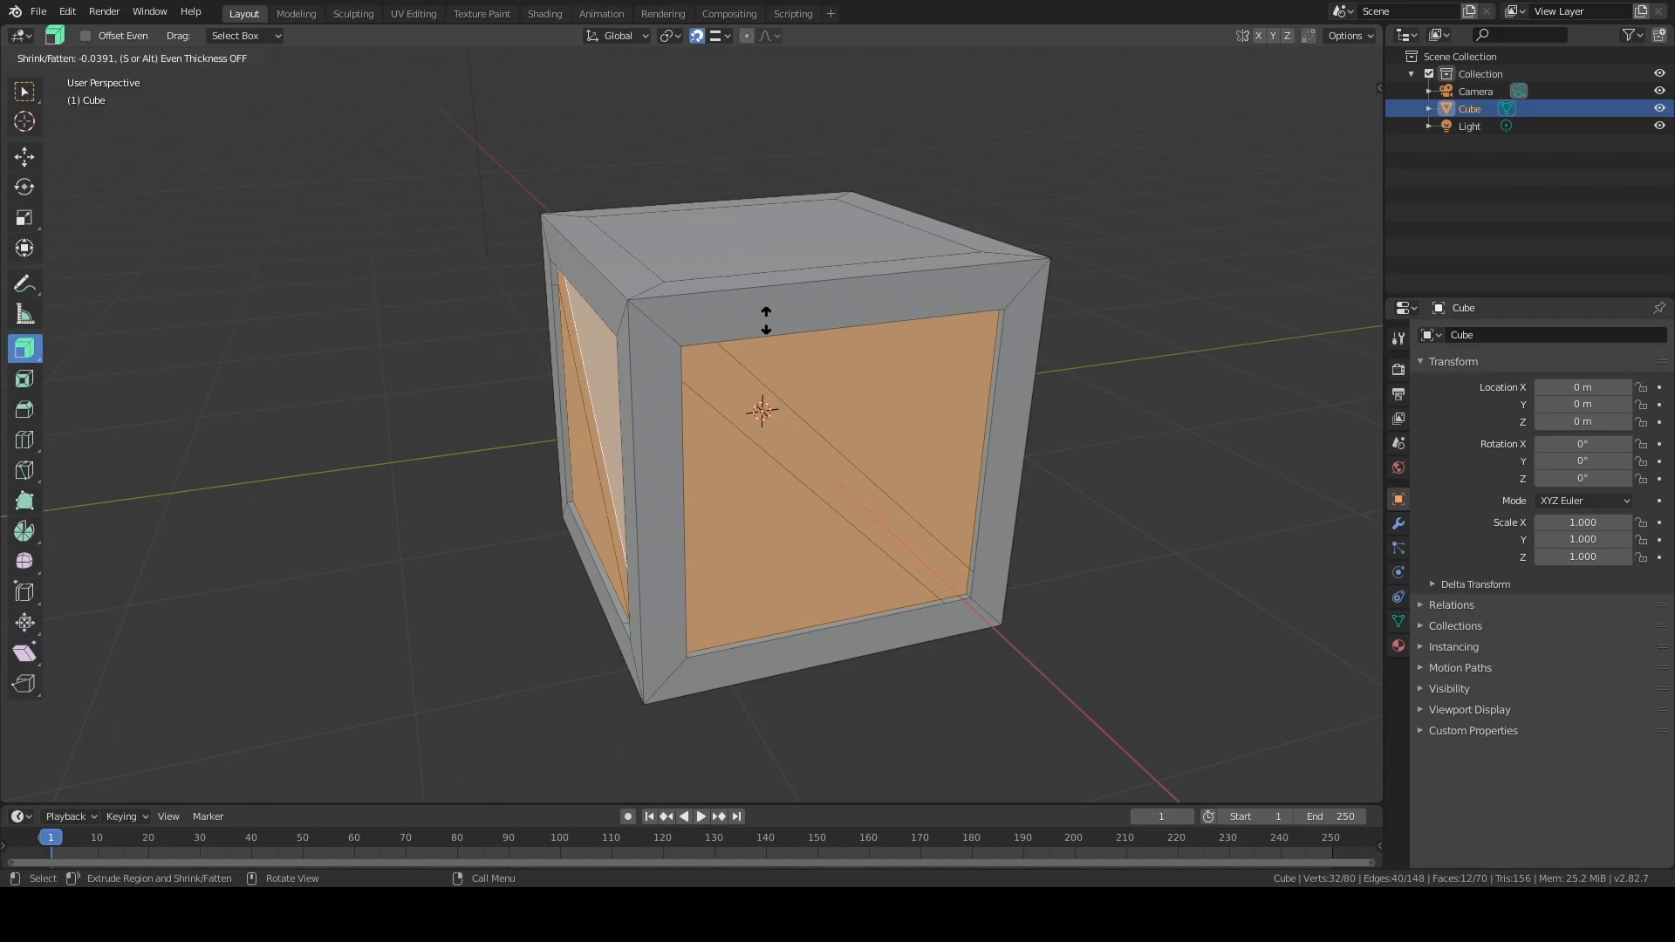
drag(766, 320, 766, 320)
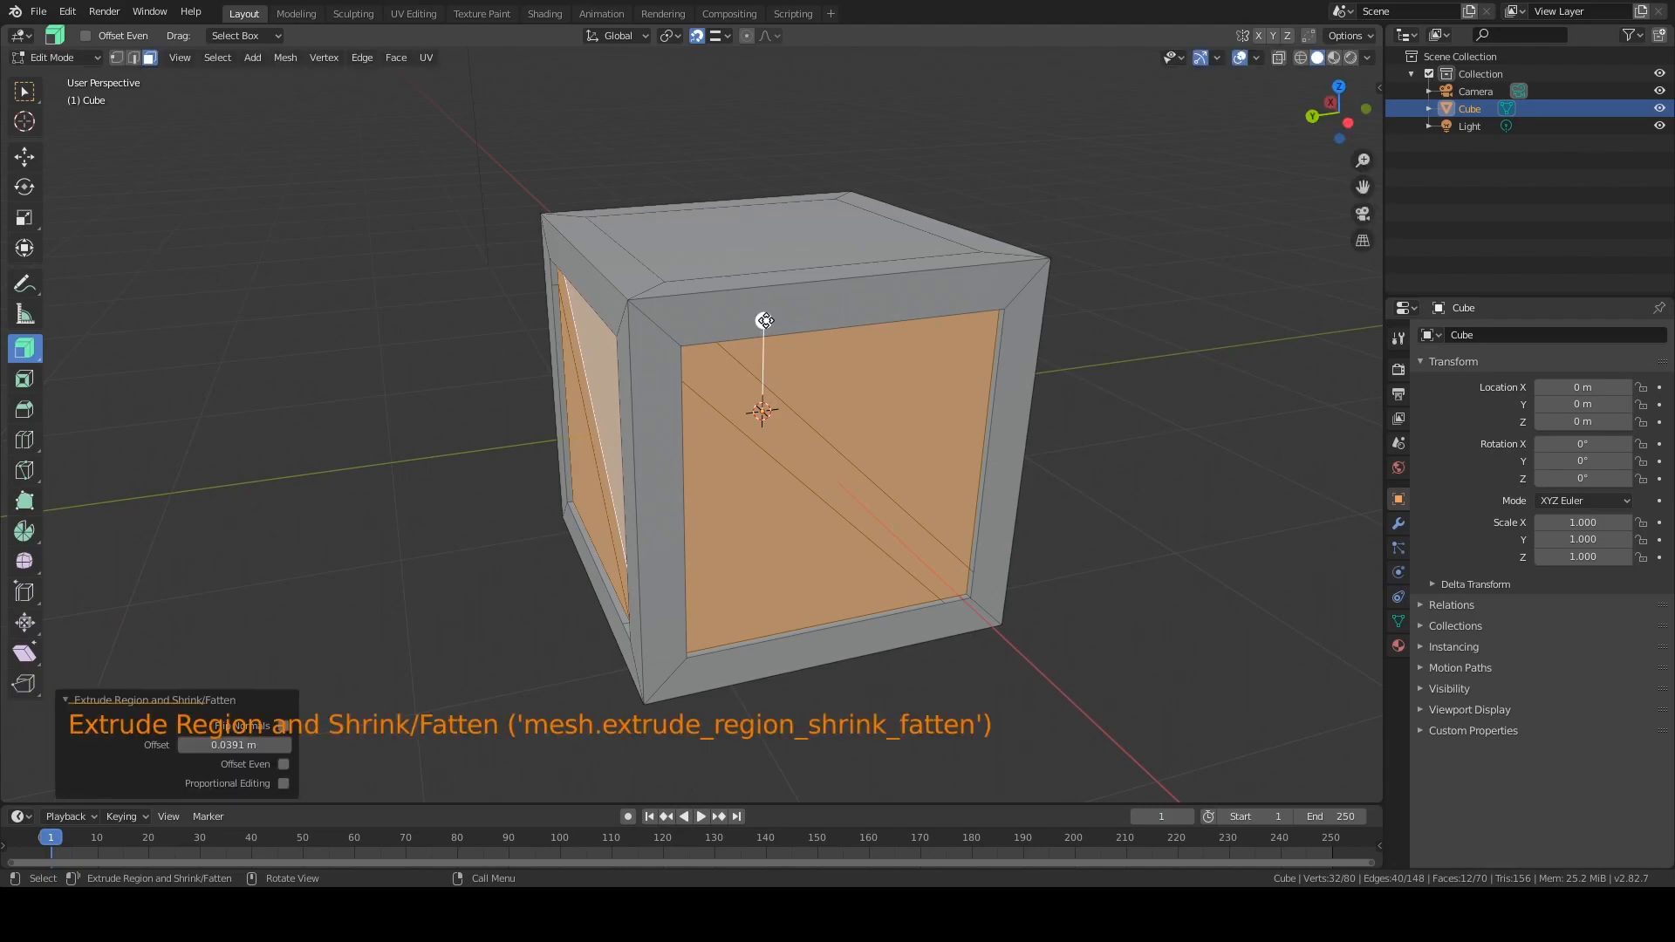
click(248, 744)
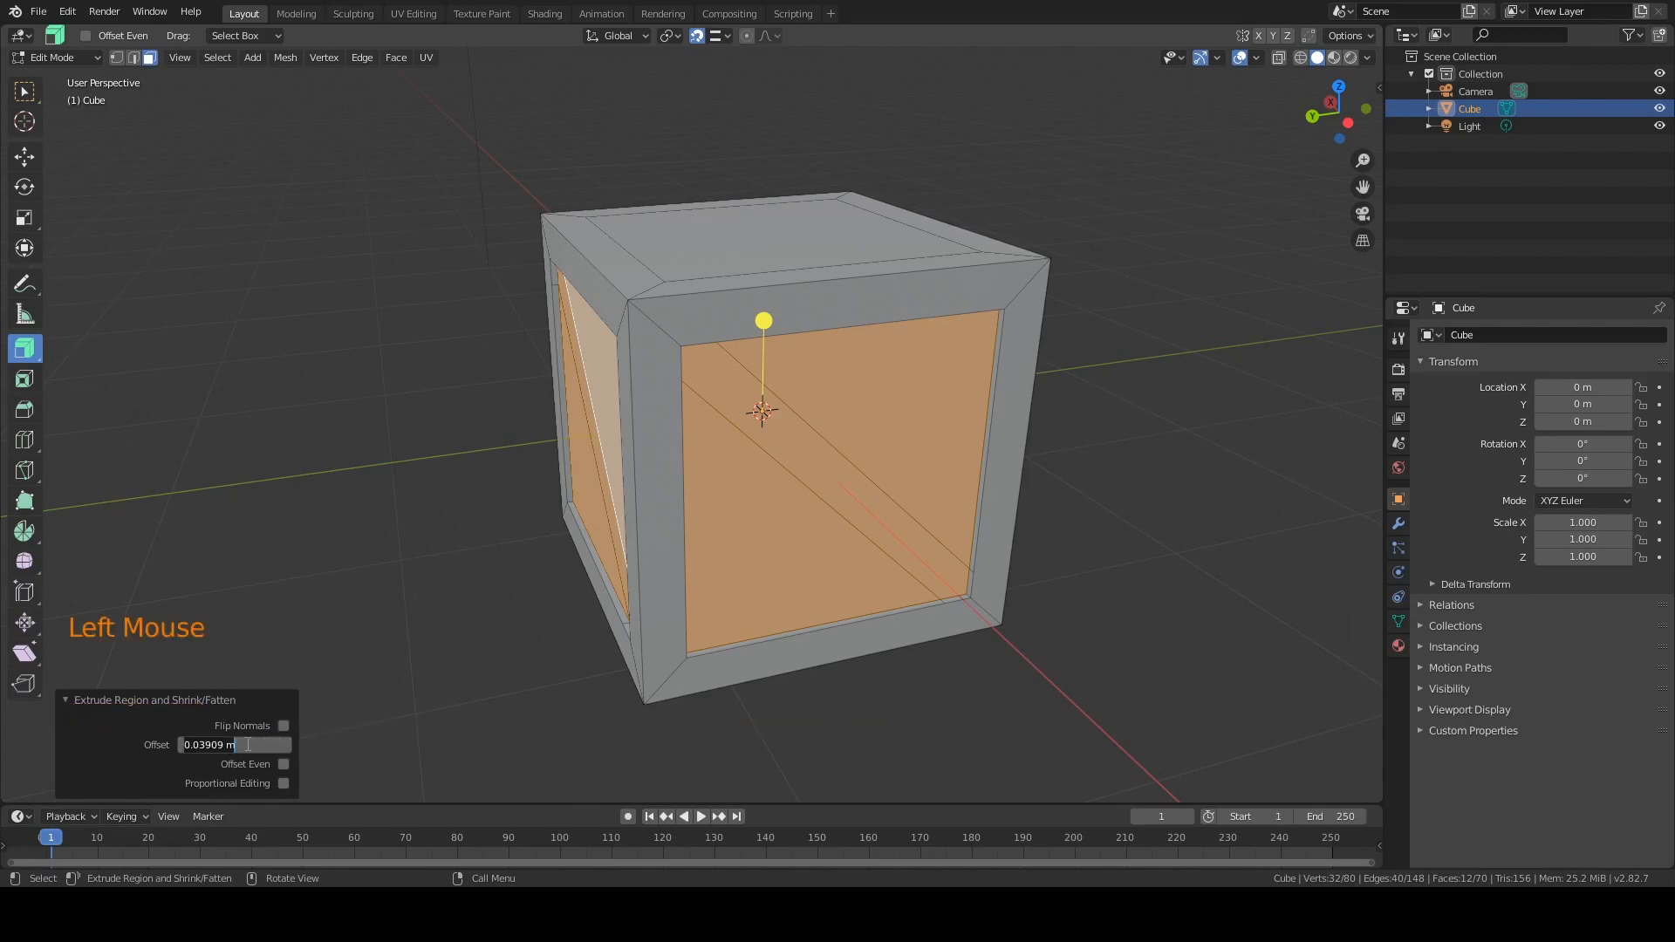
text(0.0)
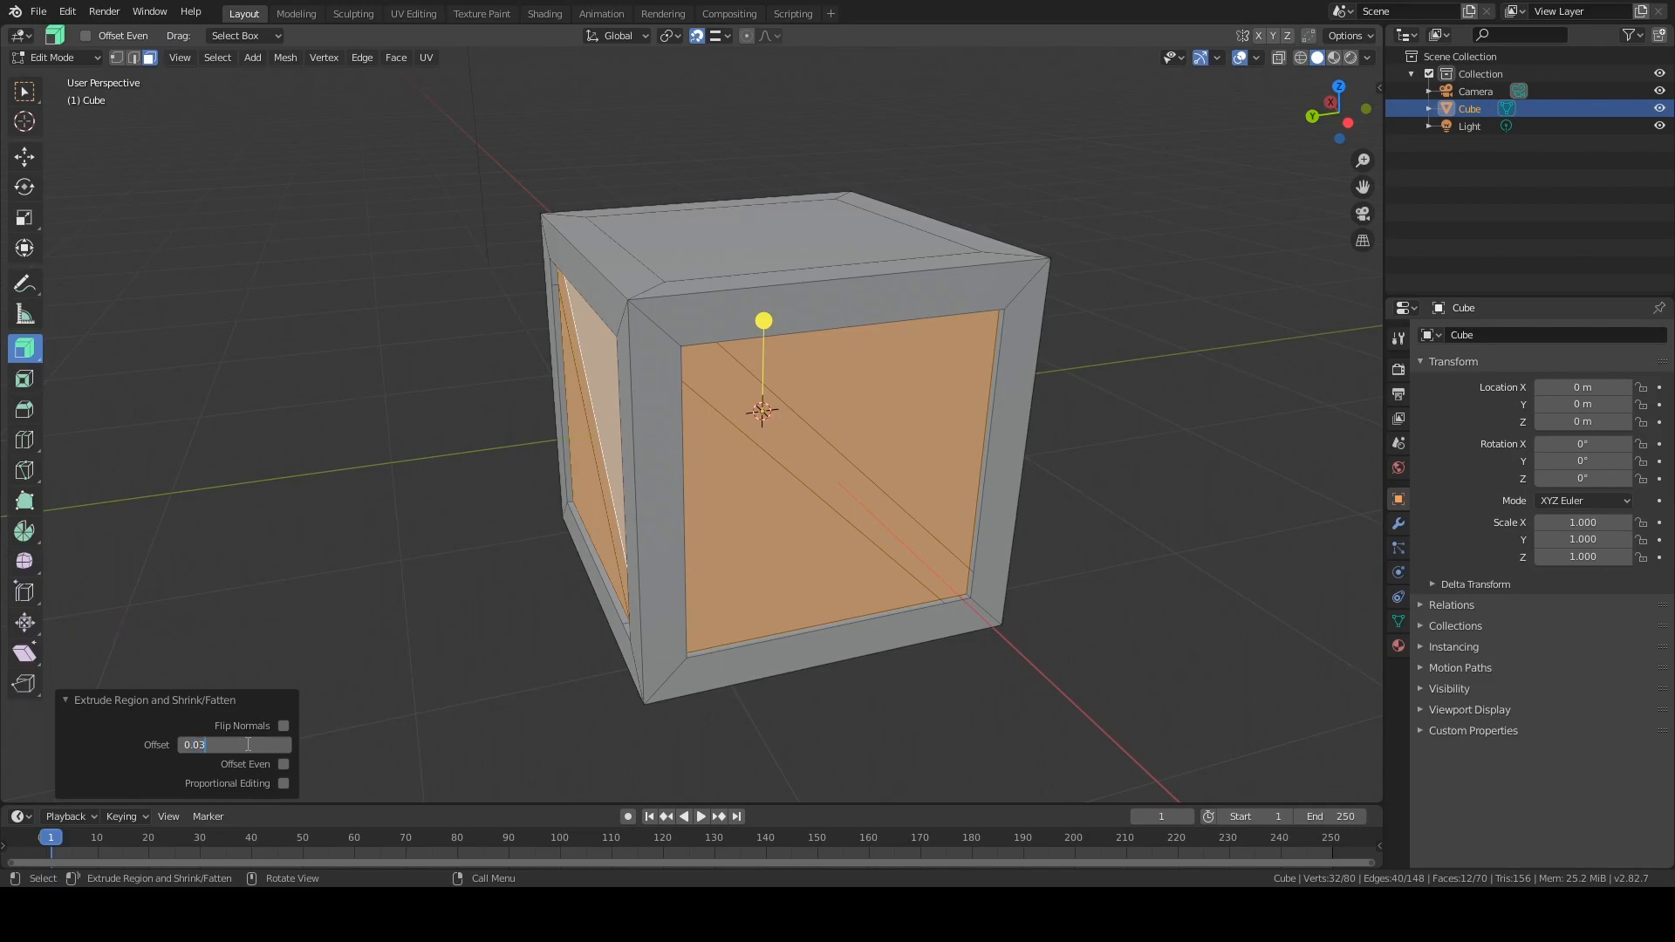
text(3)
key(Return)
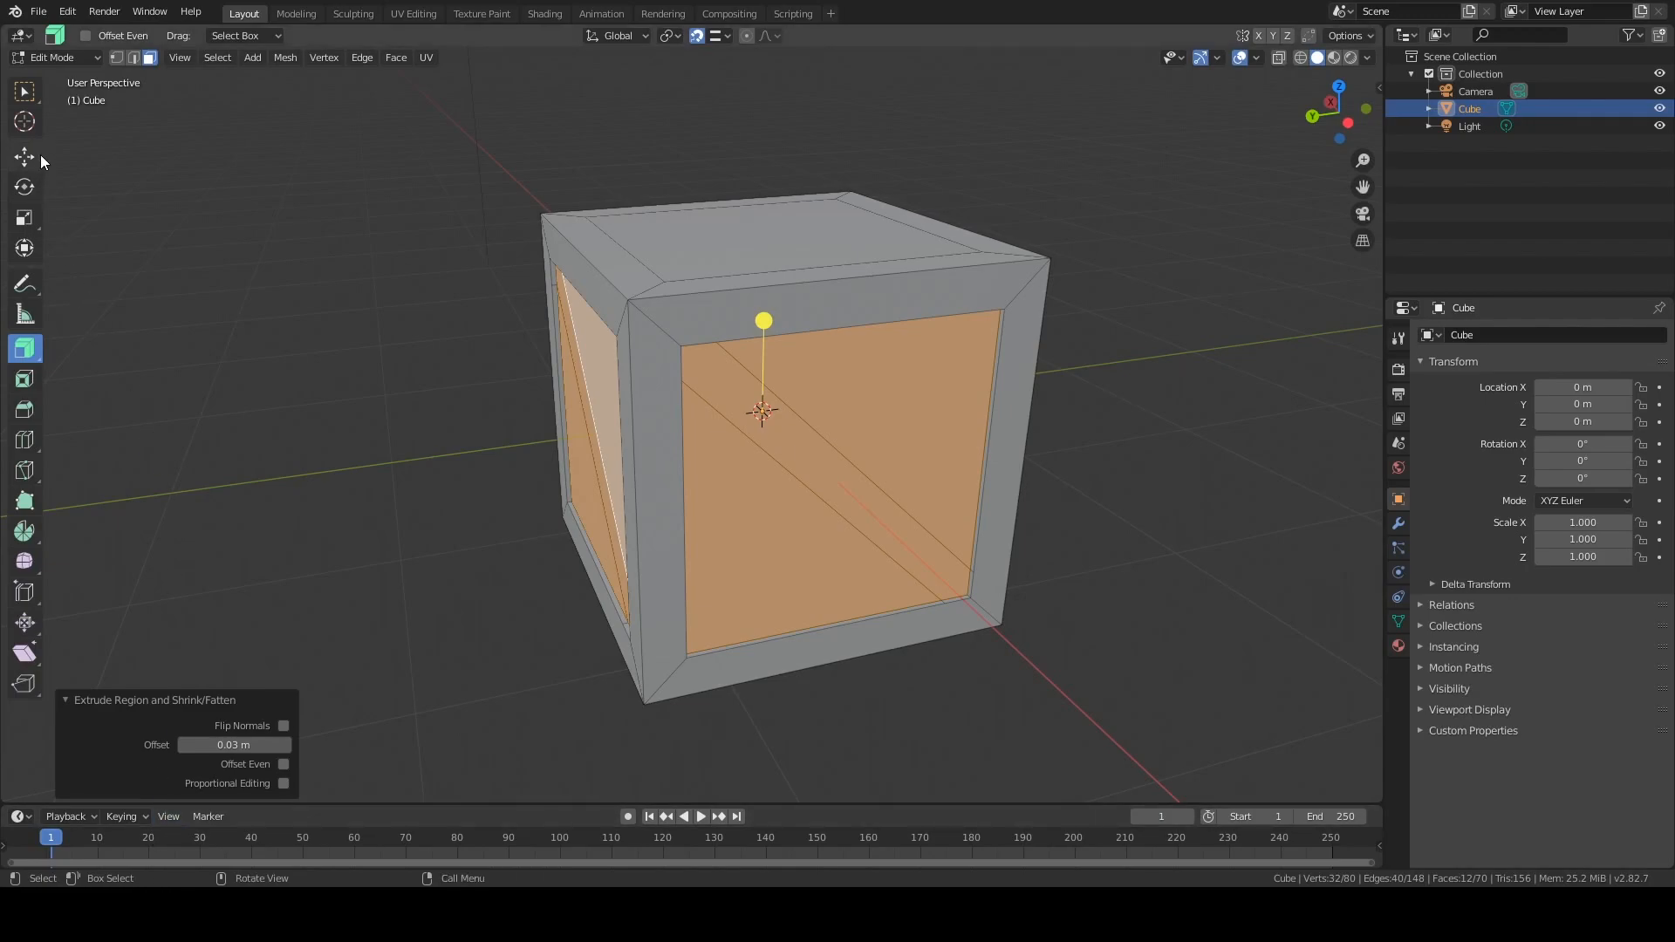
- Select only the two triangular panels on each of the four sides, leaving out the diagonal braces
click(26, 93)
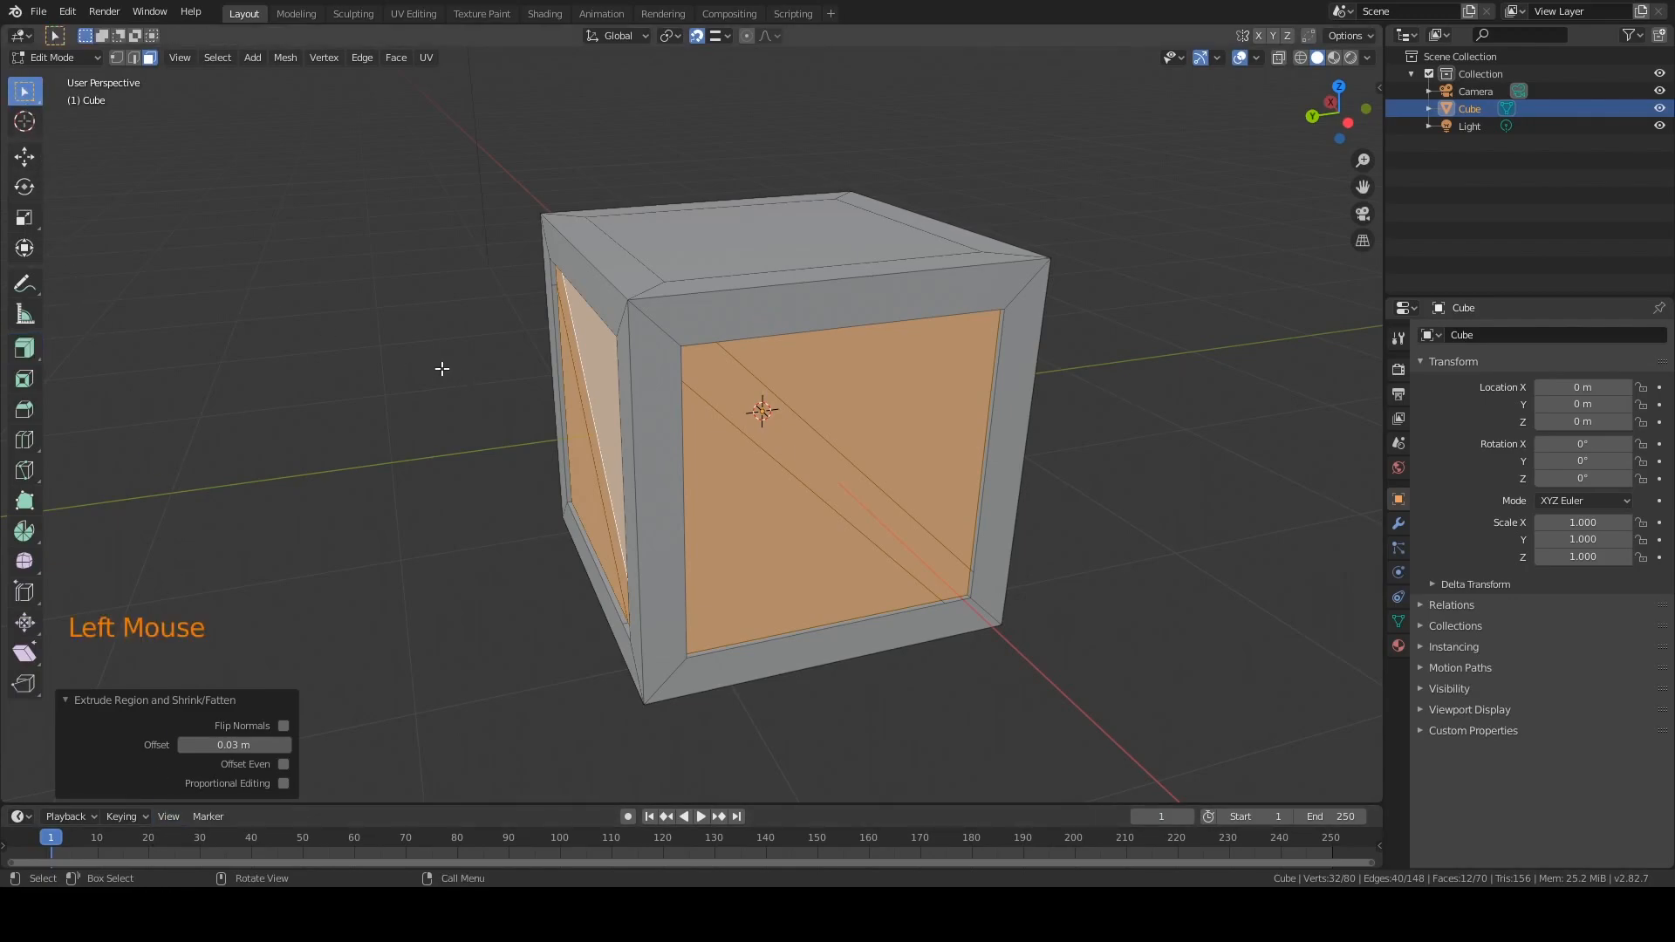
click(766, 495)
shift+click(925, 410)
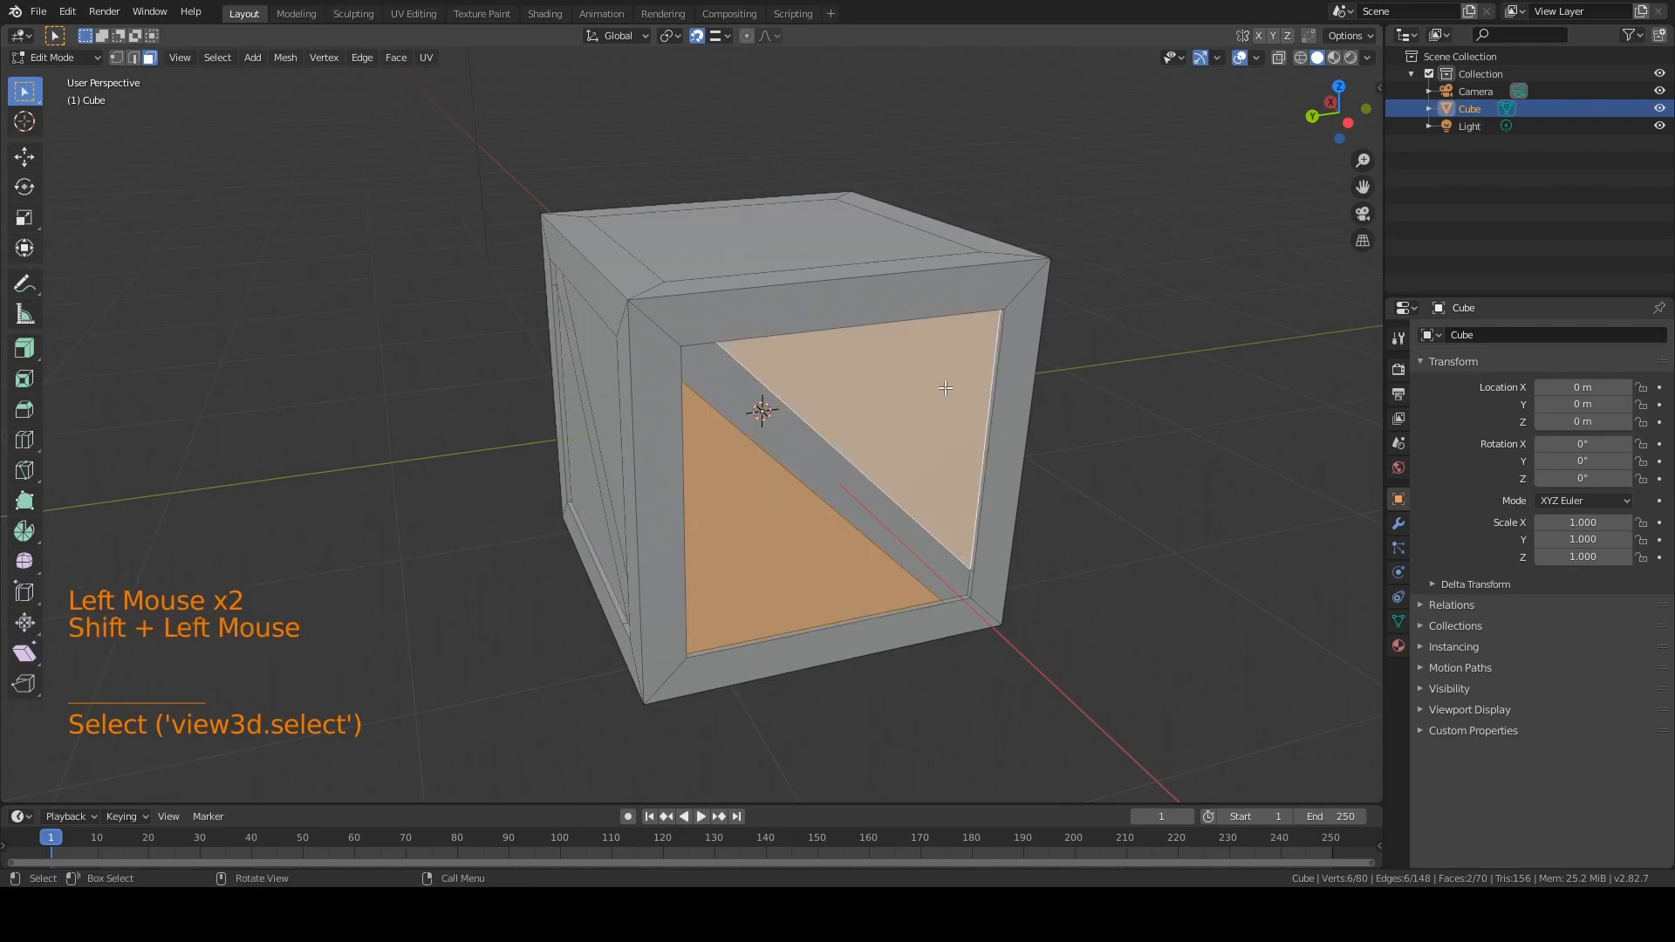
middle_drag(932, 403, 815, 559)
shift+click(816, 559)
shift+click(908, 468)
middle_drag(908, 468, 636, 579)
shift+click(741, 619)
shift+click(788, 522)
shift+click(736, 606)
shift+drag(636, 579, 714, 486)
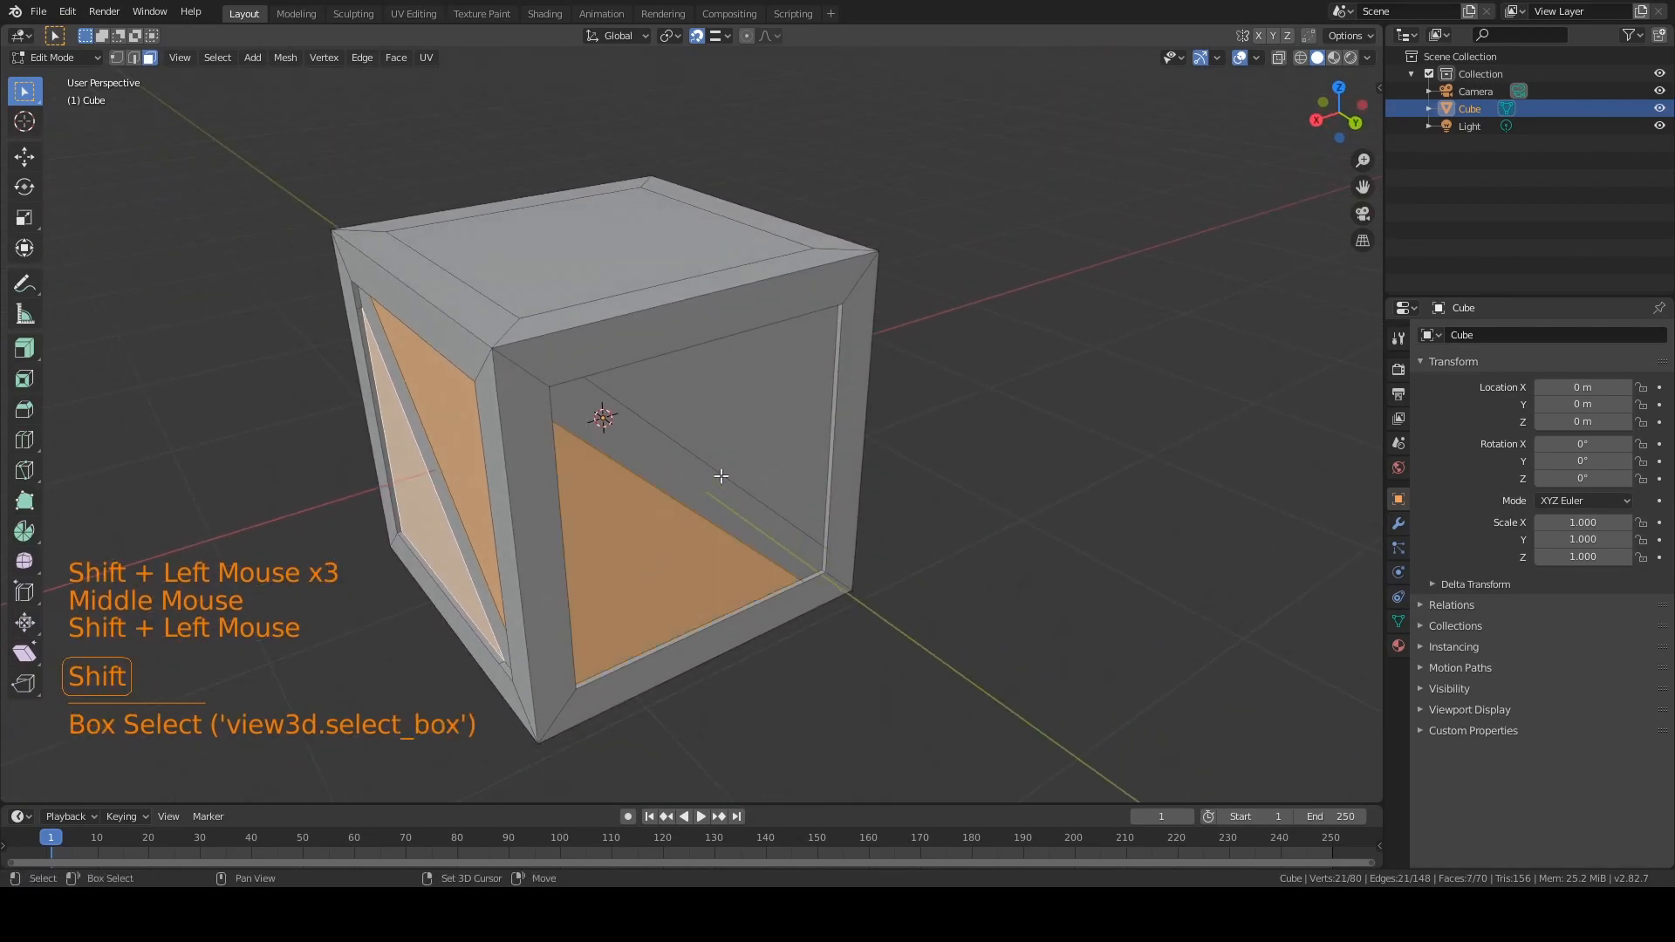
shift+click(756, 416)
middle_drag(756, 416, 834, 390)
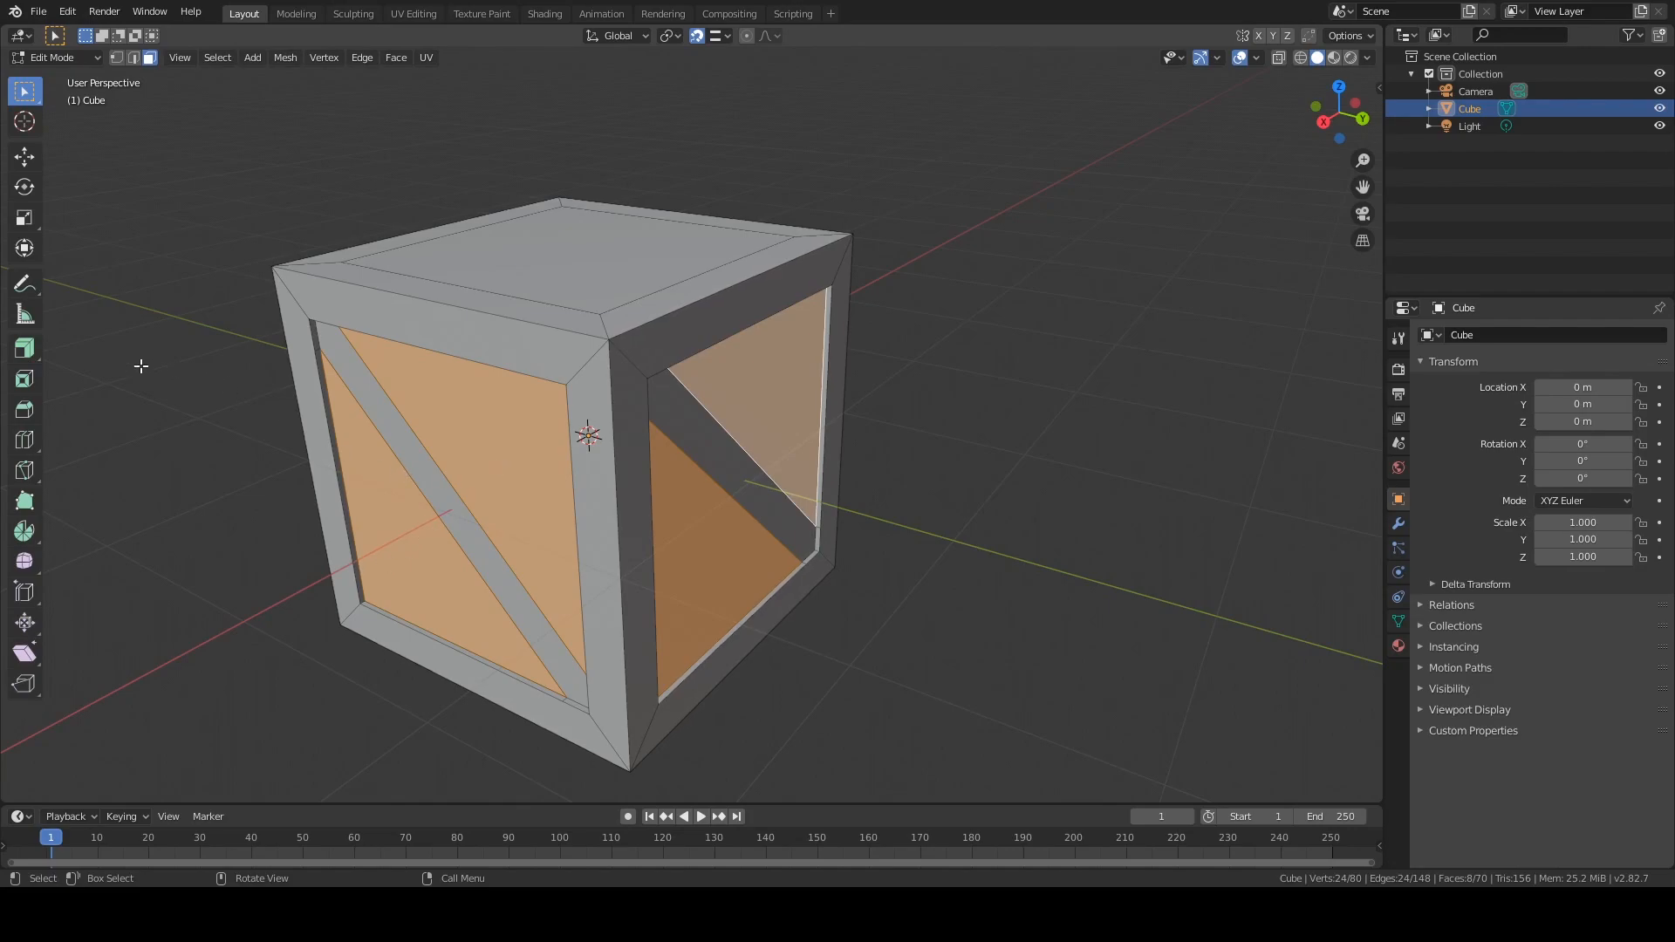
- Extrude the eight triangular panels inward along their normals with an offset of 0.05 m
click(34, 352)
drag(582, 345, 589, 350)
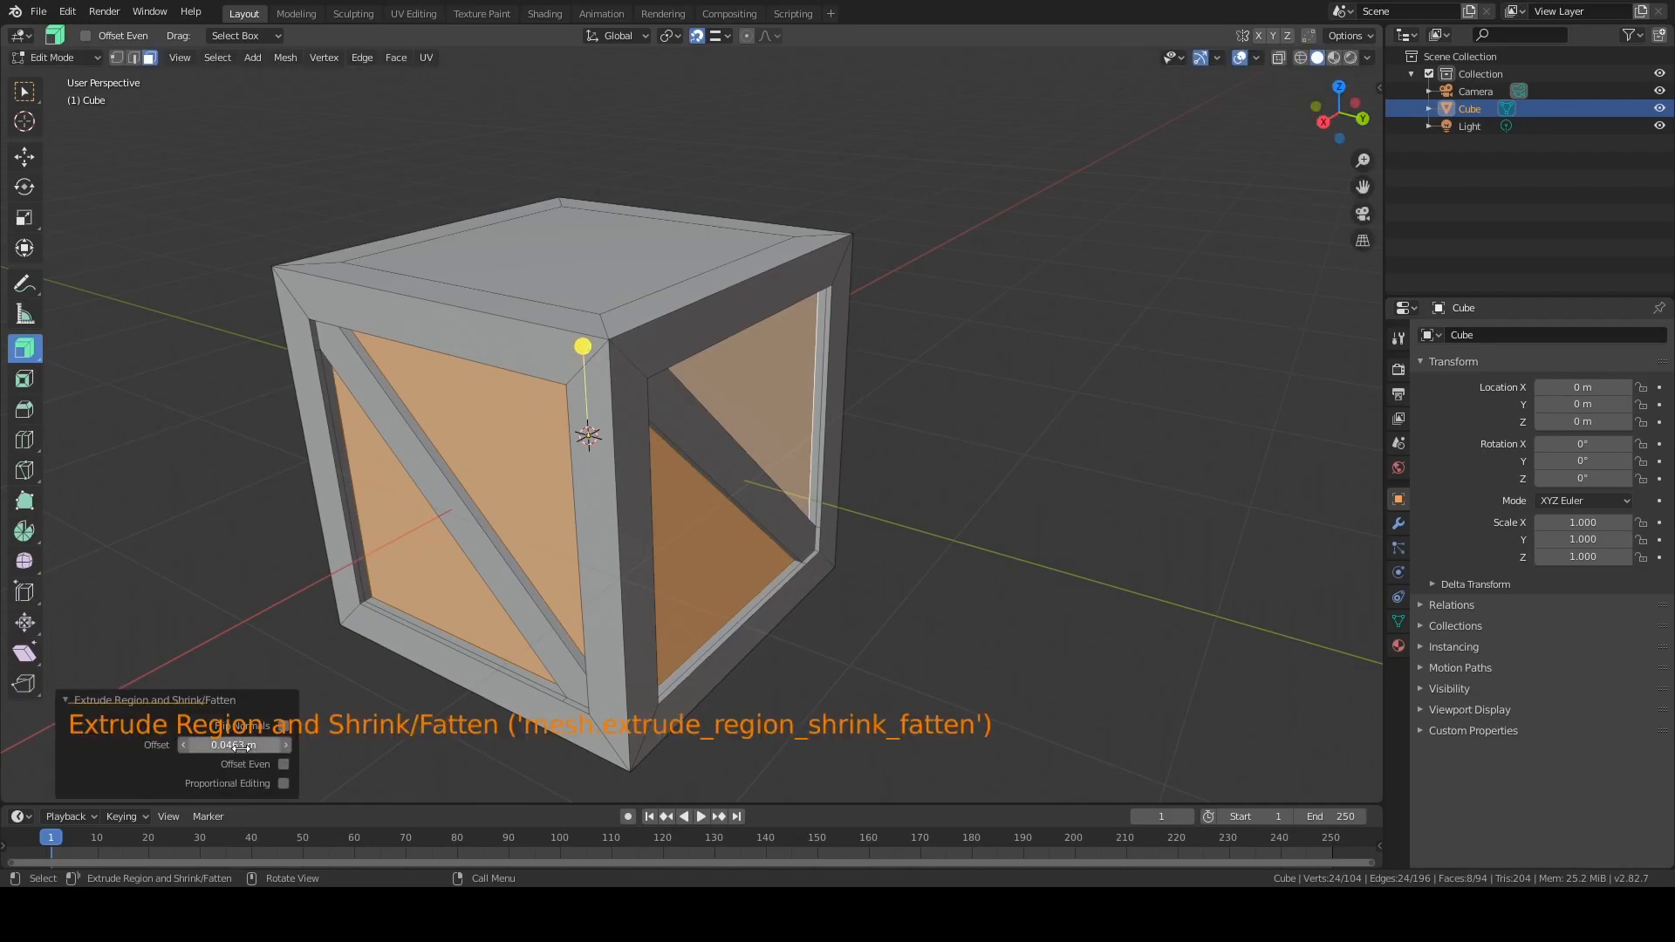
click(286, 744)
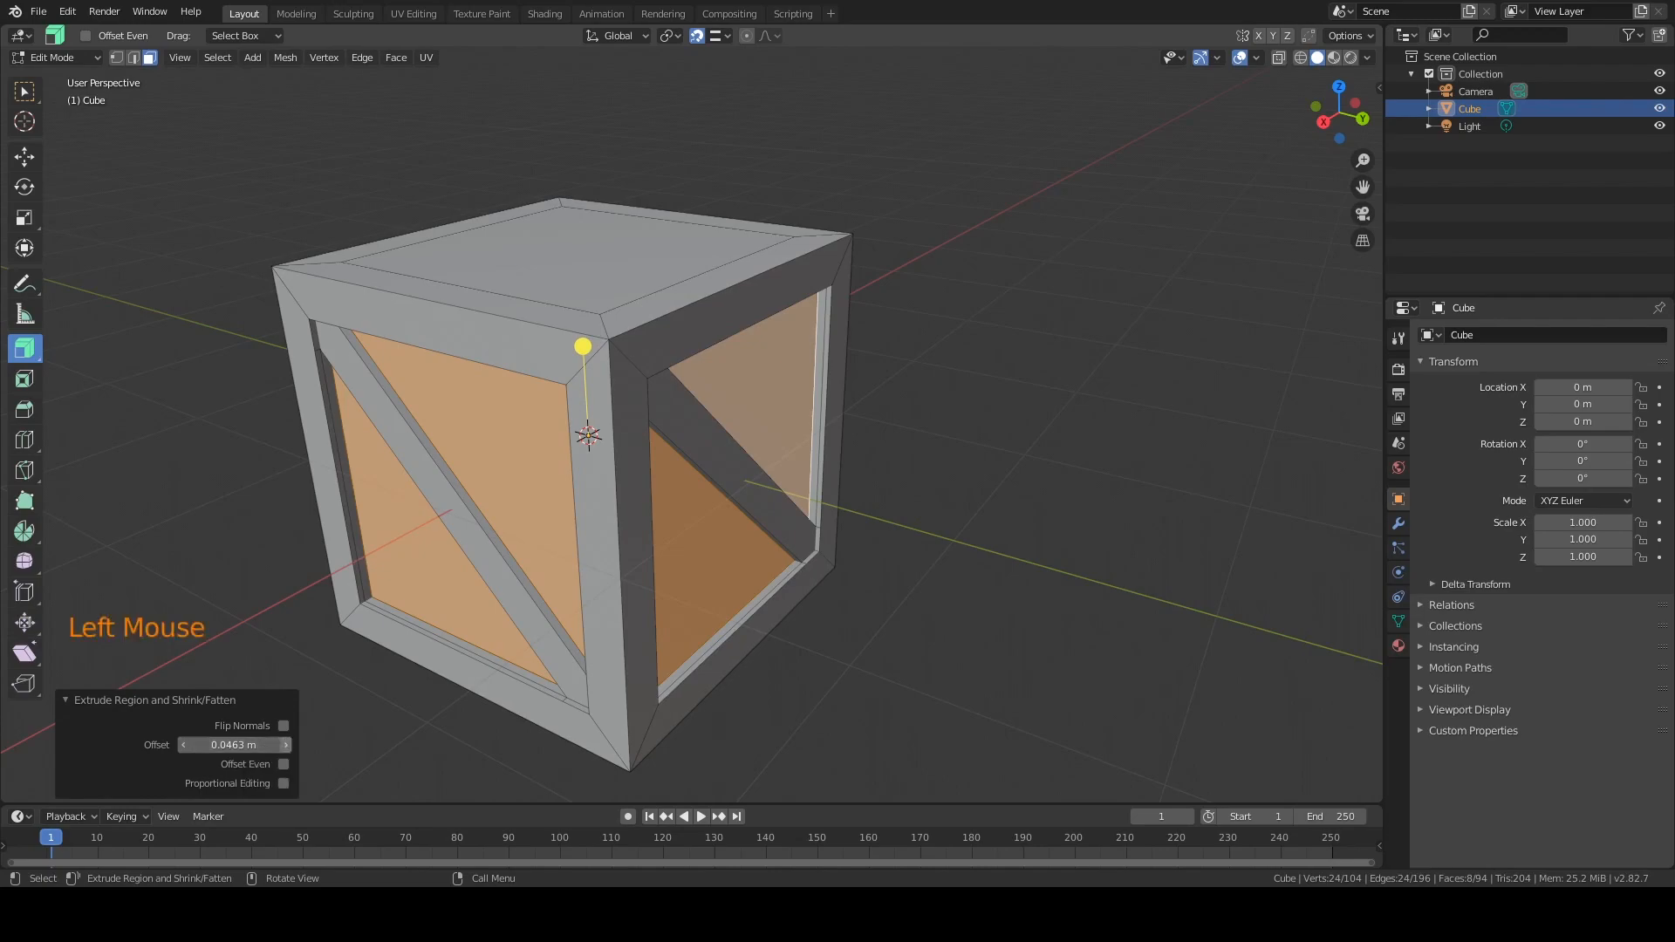
click(236, 744)
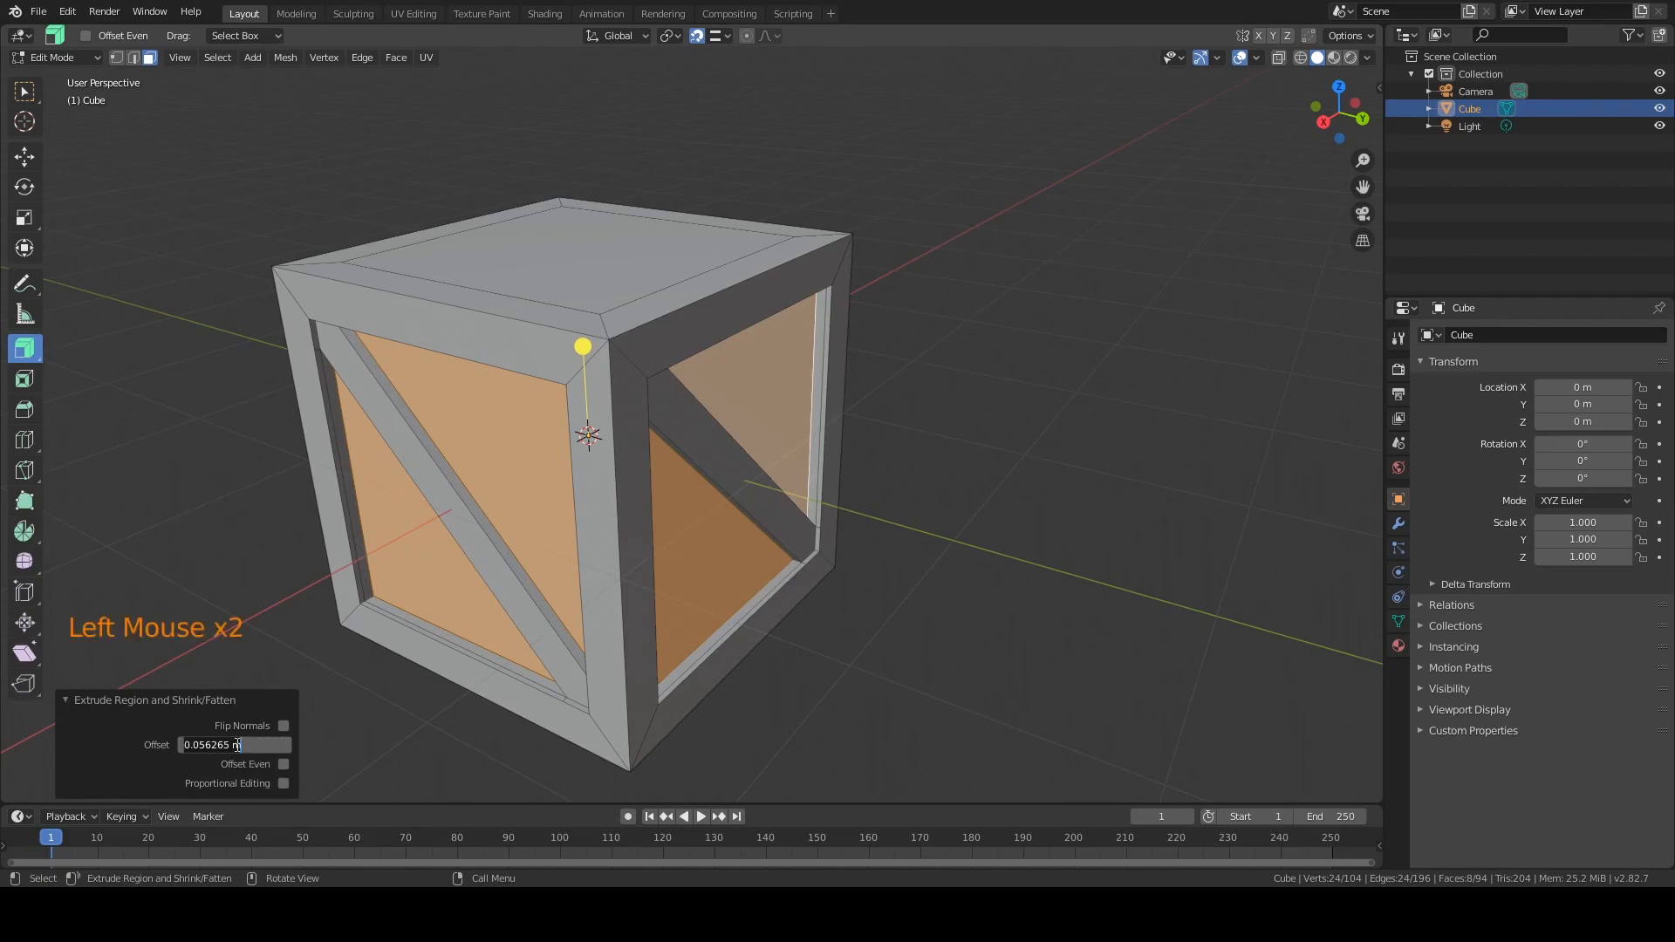
text(0.05)
key(Return)
- Check the recess around the braces and deepen the triangular panels' extrusion offset to 0.07 m
middle_drag(528, 405, 605, 430)
scroll(633, 379, down, 6)
scroll(633, 379, up, 11)
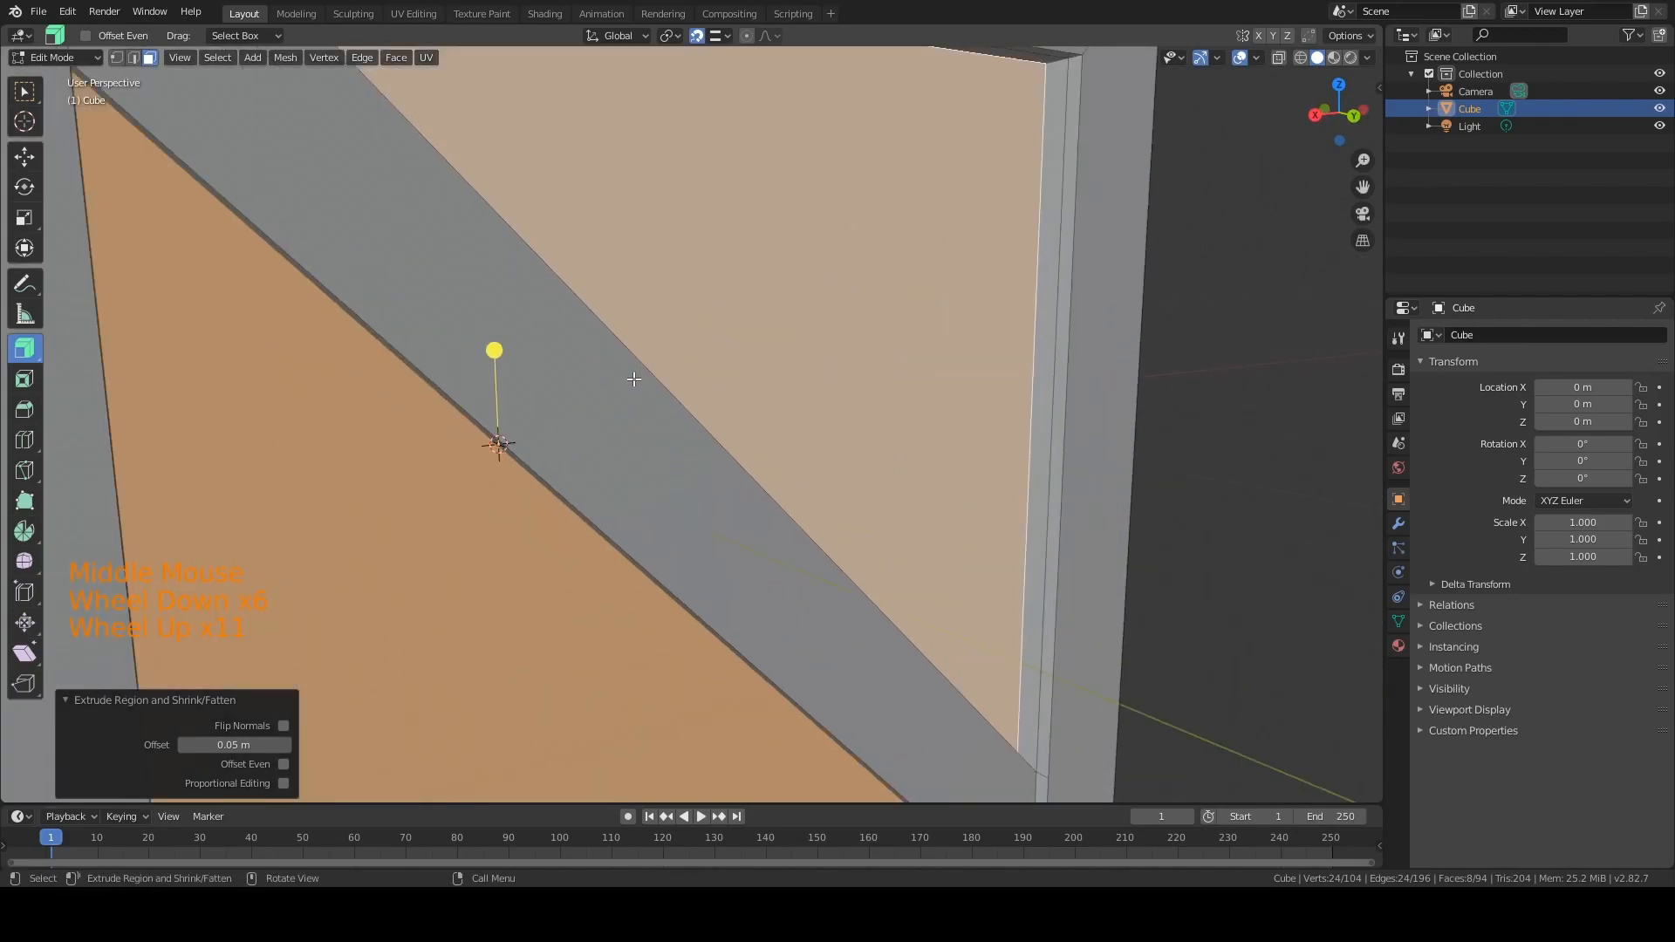
scroll(634, 378, up, 8)
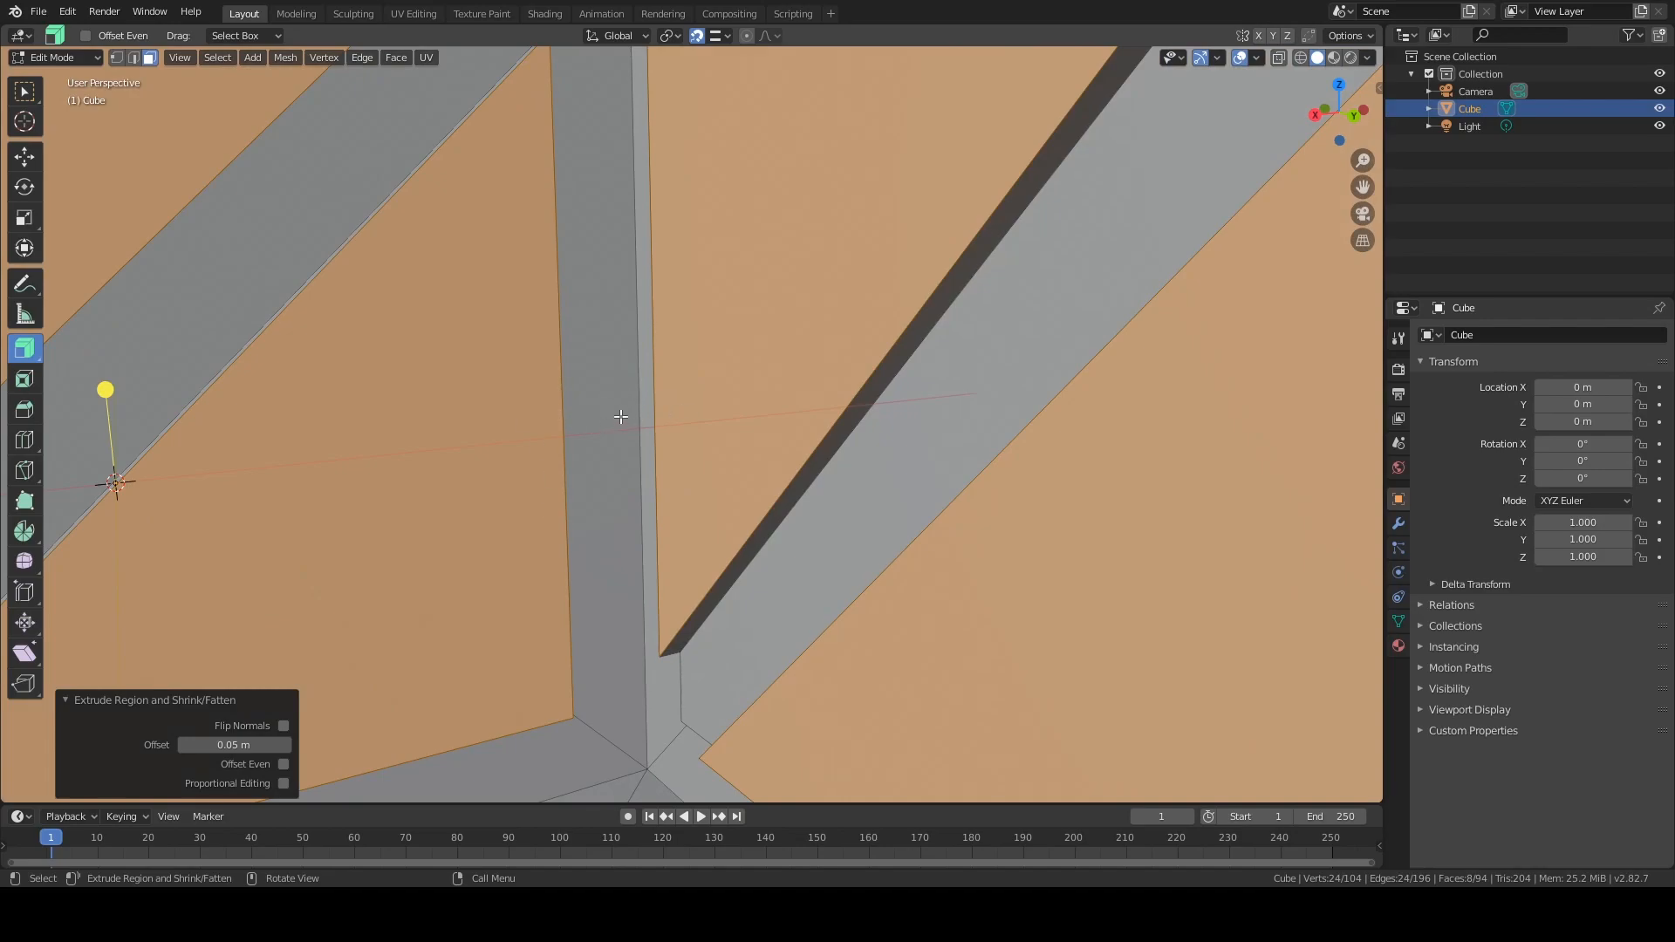
middle_drag(608, 409, 717, 388)
scroll(677, 378, up, 4)
scroll(677, 378, down, 19)
scroll(715, 388, down, 3)
scroll(716, 390, up, 7)
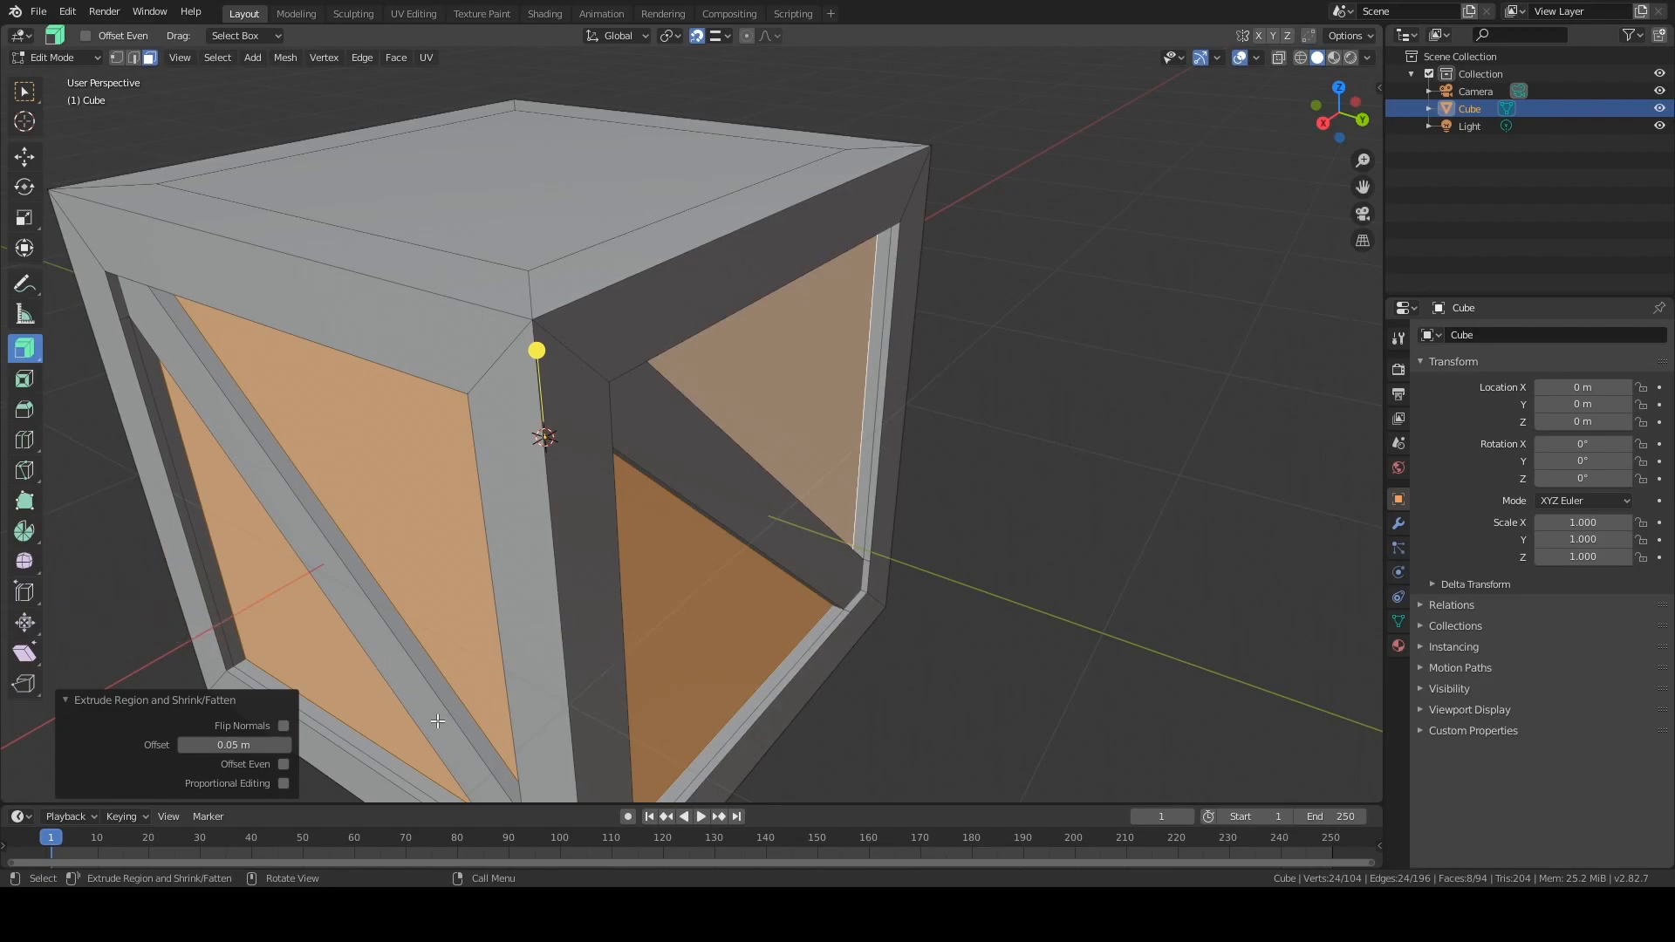
click(232, 745)
text(0.07)
key(Return)
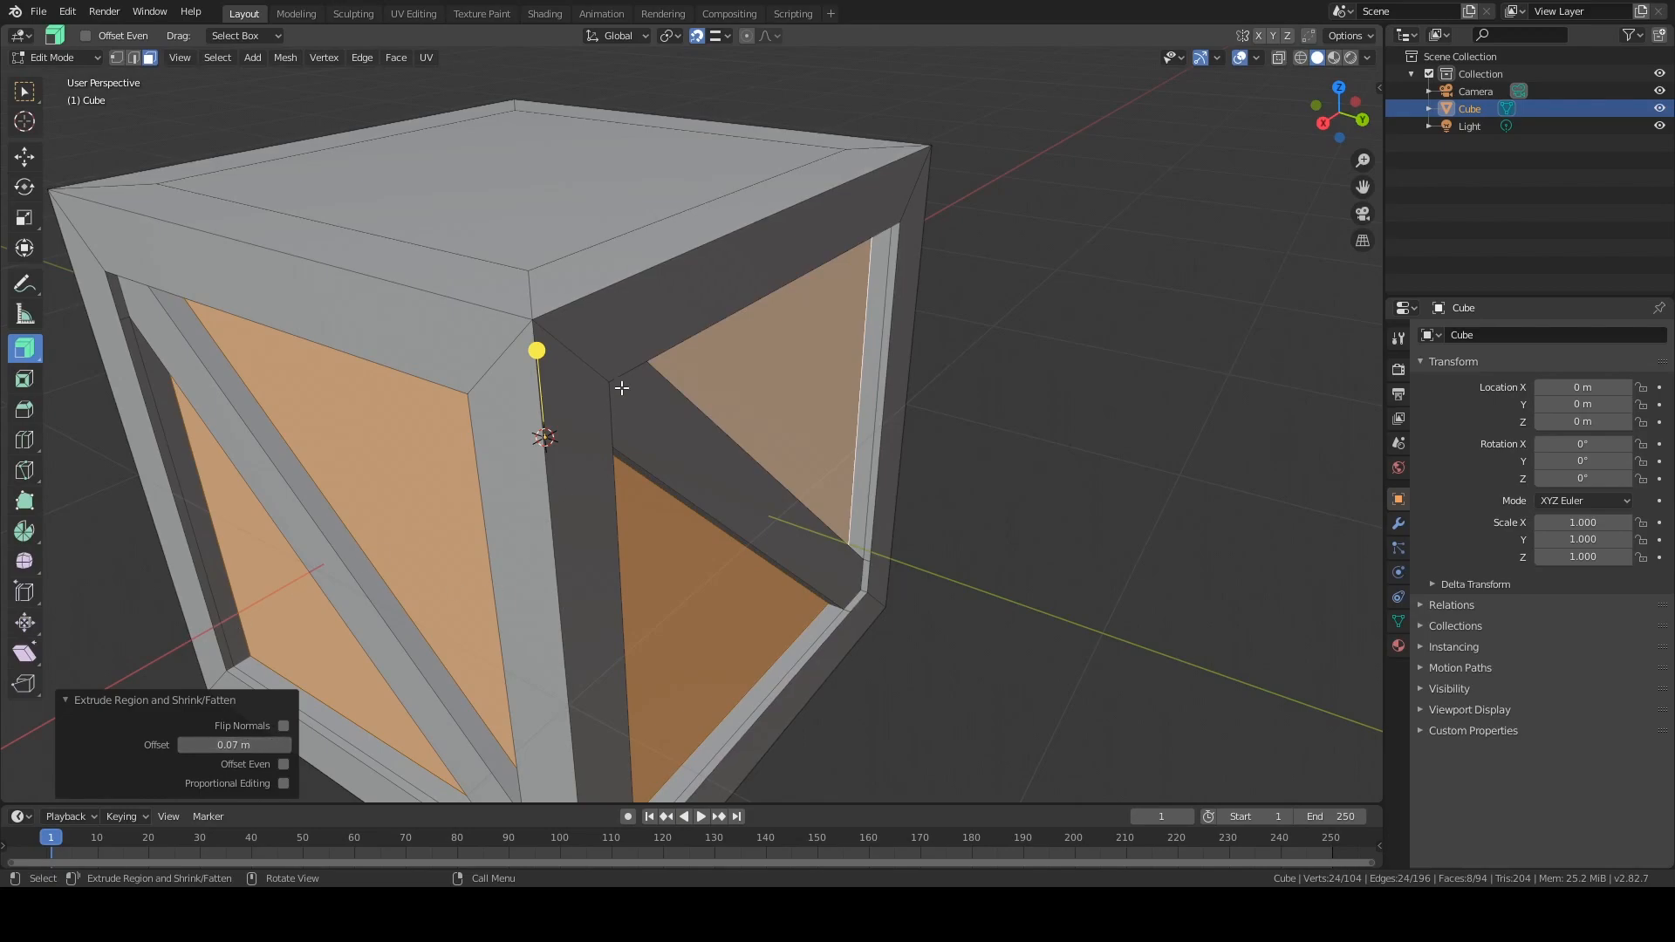
- Select the inner square panels on the crate's top and bottom
middle_drag(776, 410, 606, 368)
scroll(606, 368, down, 3)
scroll(606, 379, up, 13)
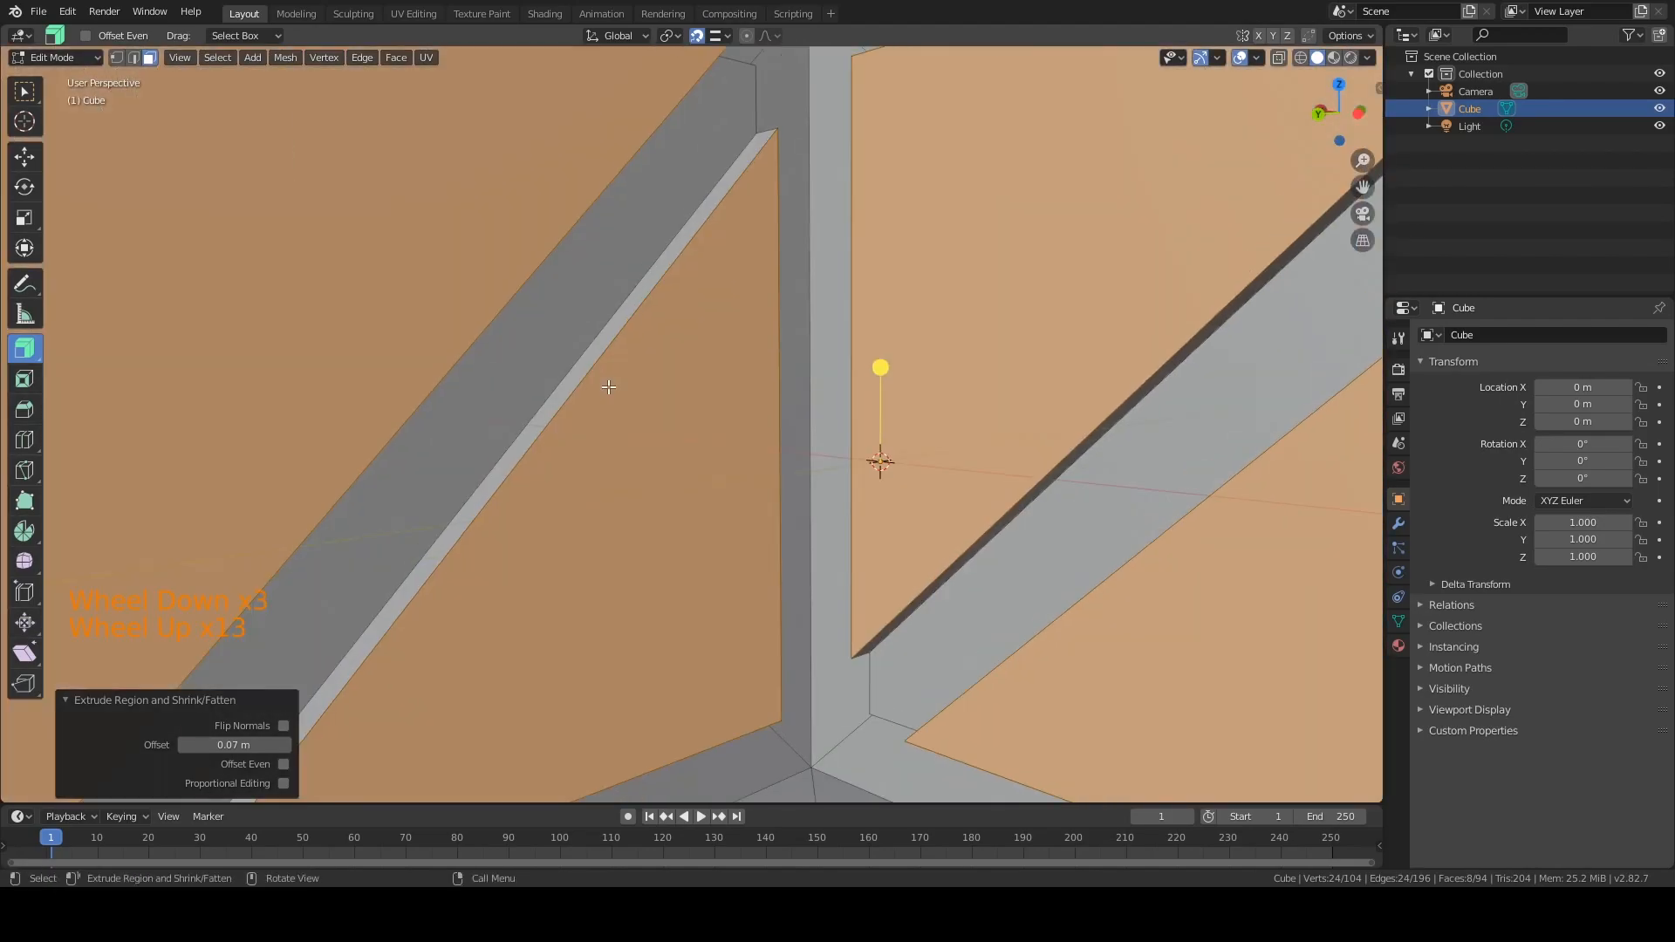
scroll(607, 390, down, 4)
scroll(607, 390, down, 7)
middle_drag(607, 390, 419, 257)
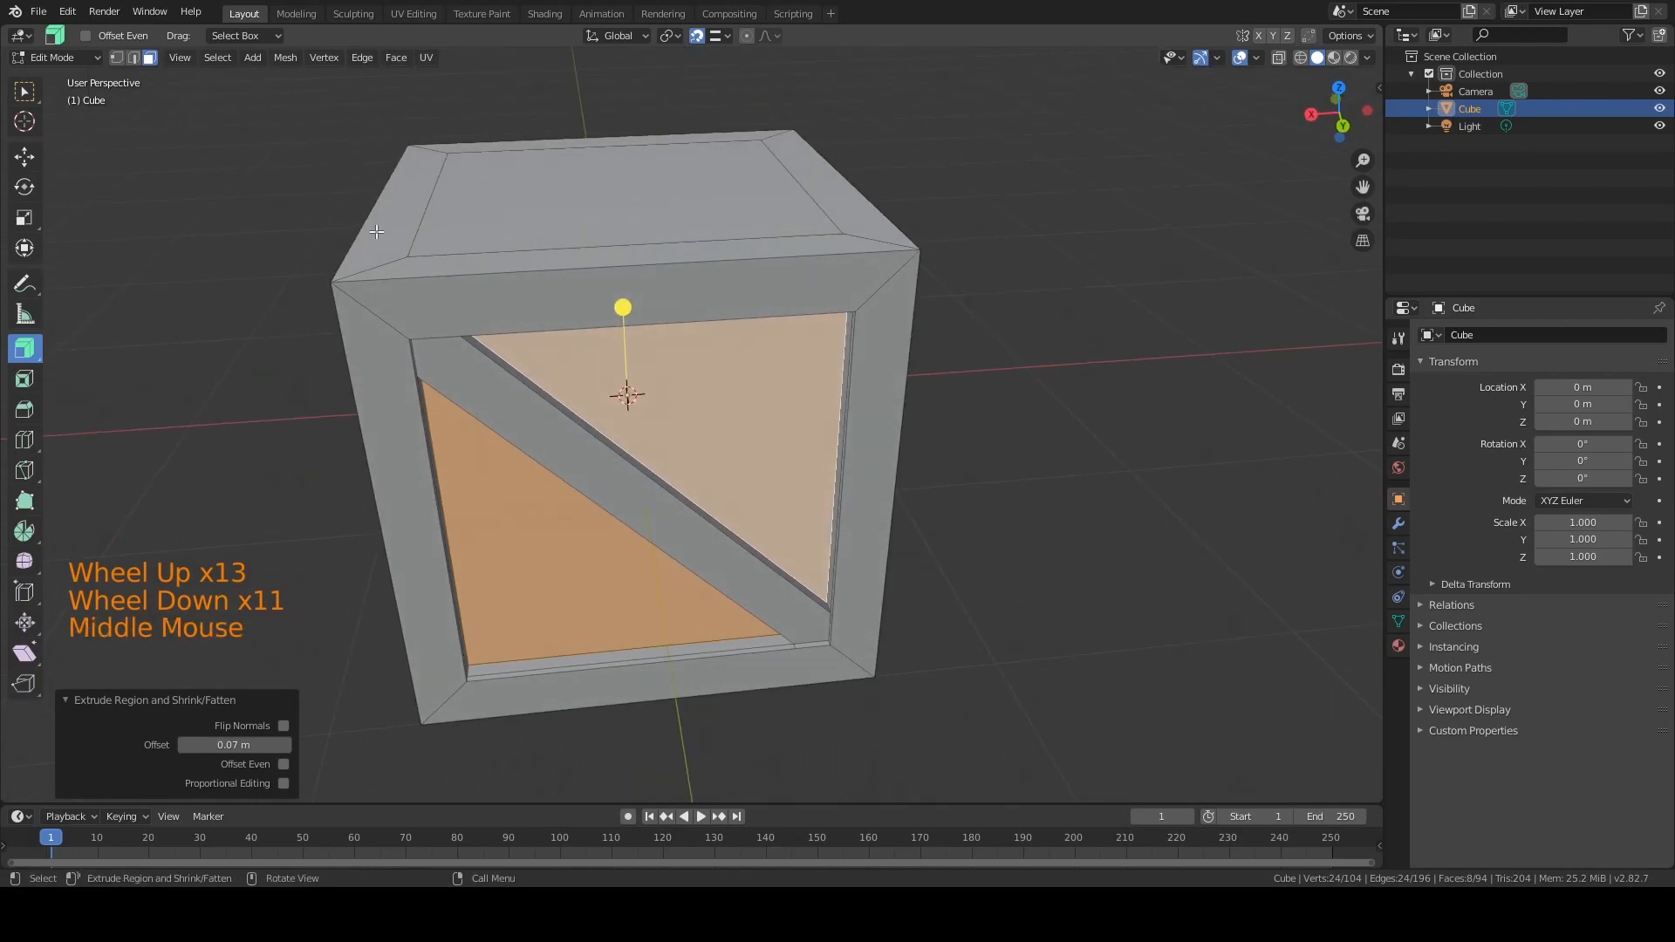
click(34, 97)
middle_drag(250, 139, 602, 260)
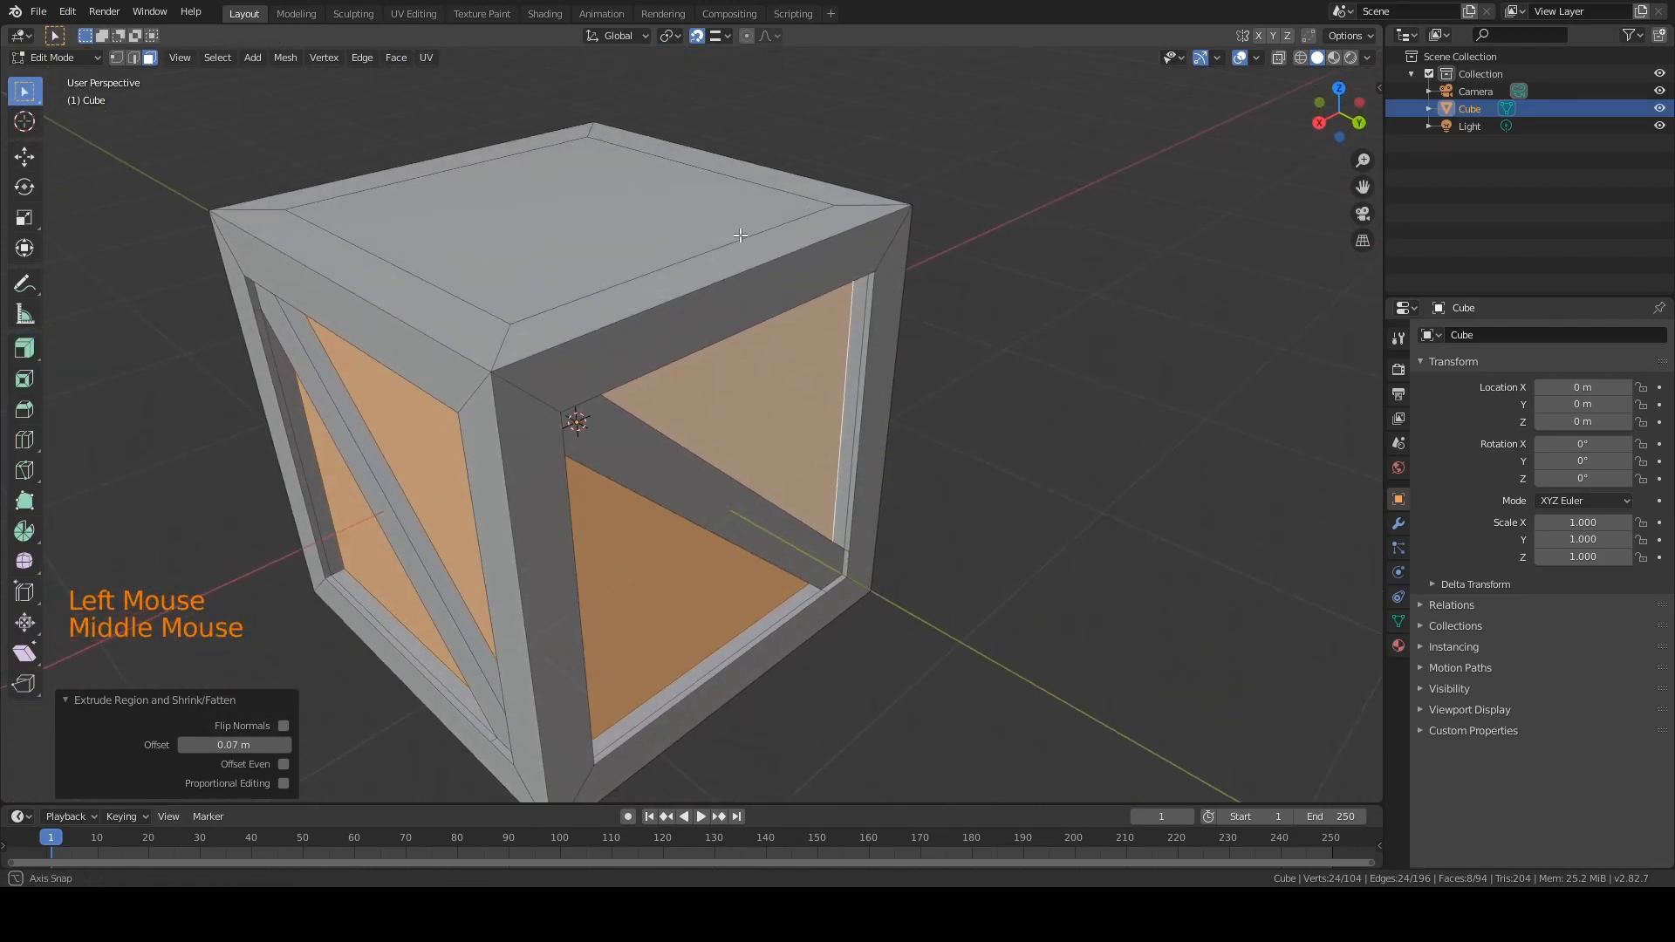
click(596, 262)
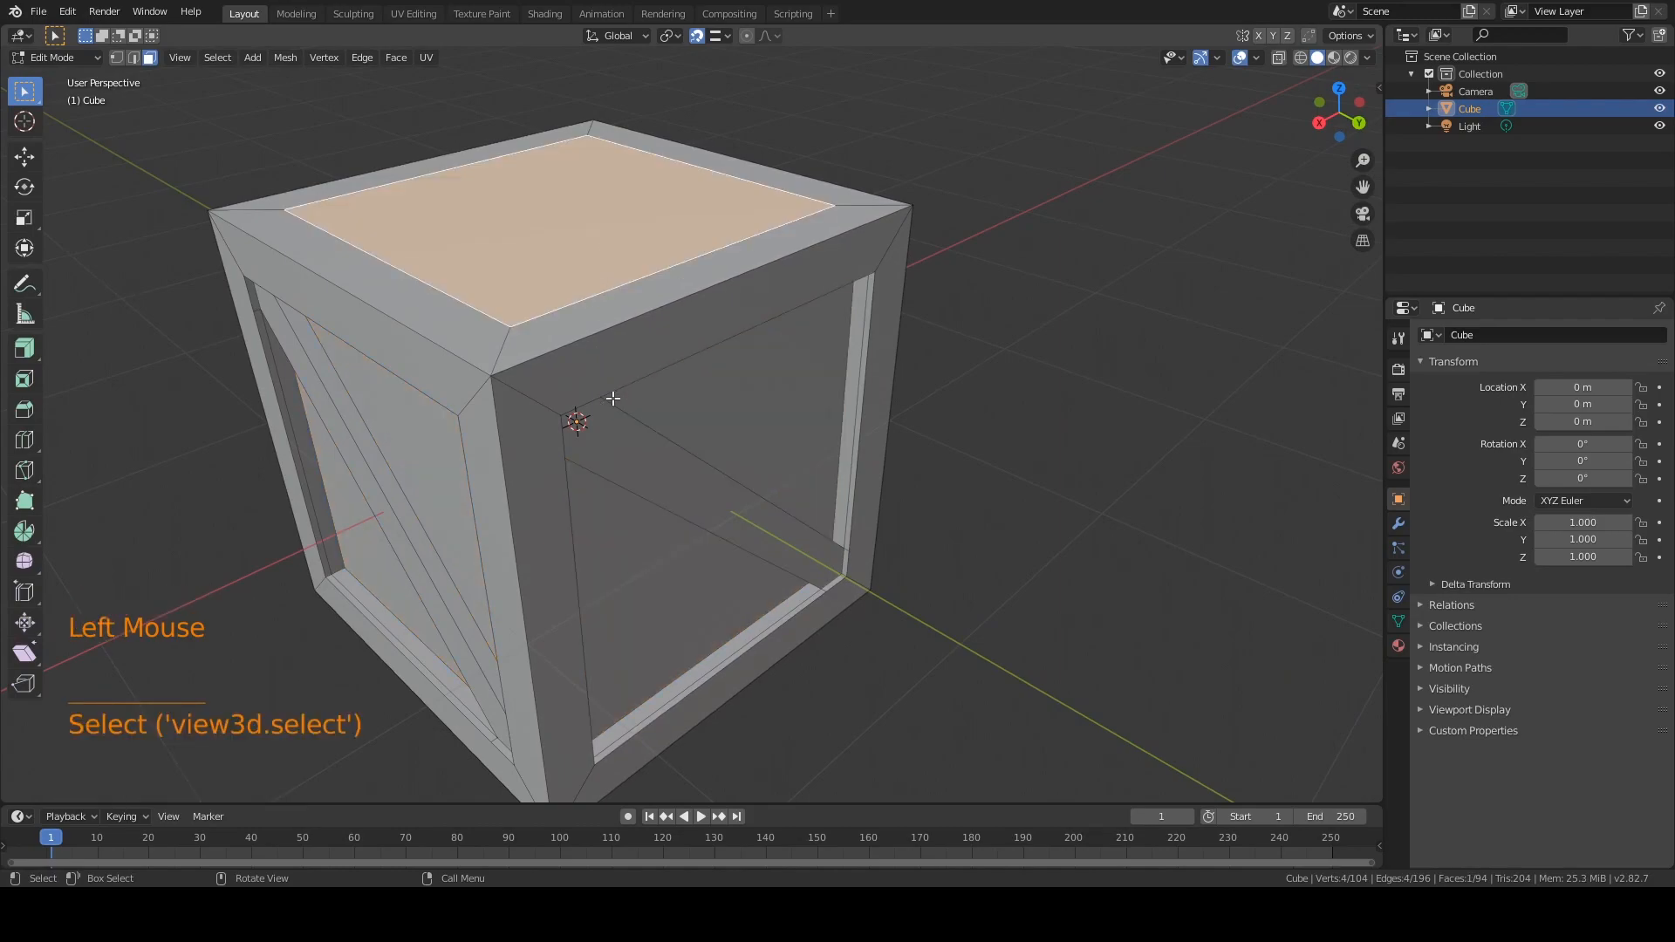
shift+middle_drag(596, 419, 598, 347)
middle_click(600, 432)
middle_drag(600, 432, 598, 280)
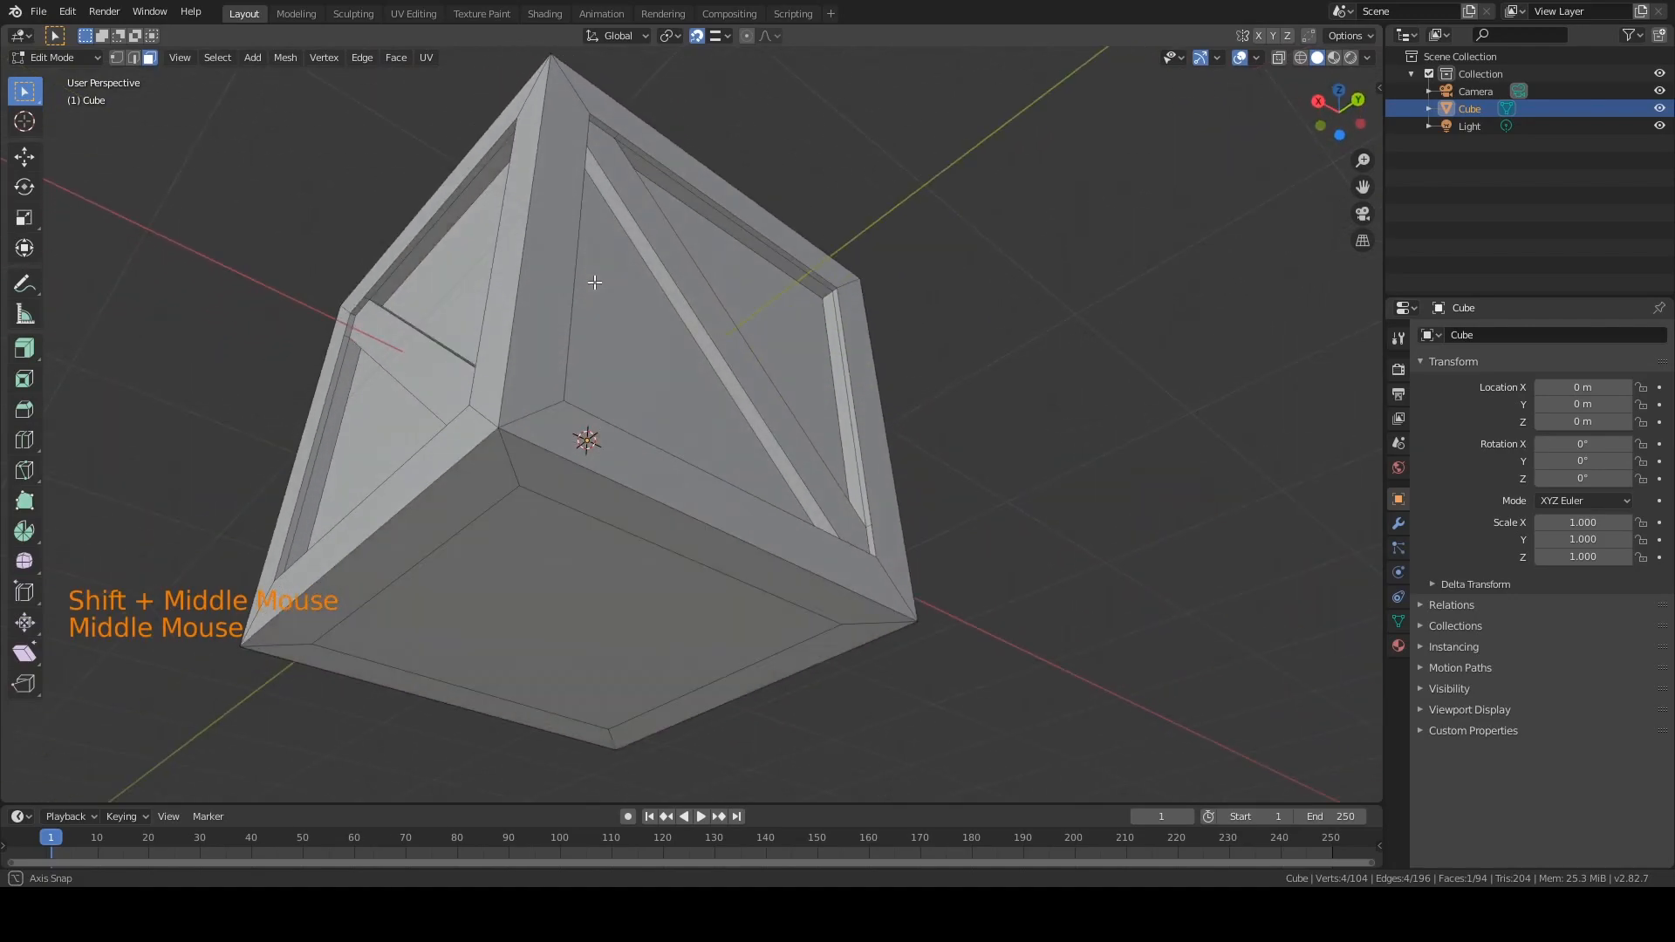
shift+click(553, 610)
middle_drag(628, 419, 591, 564)
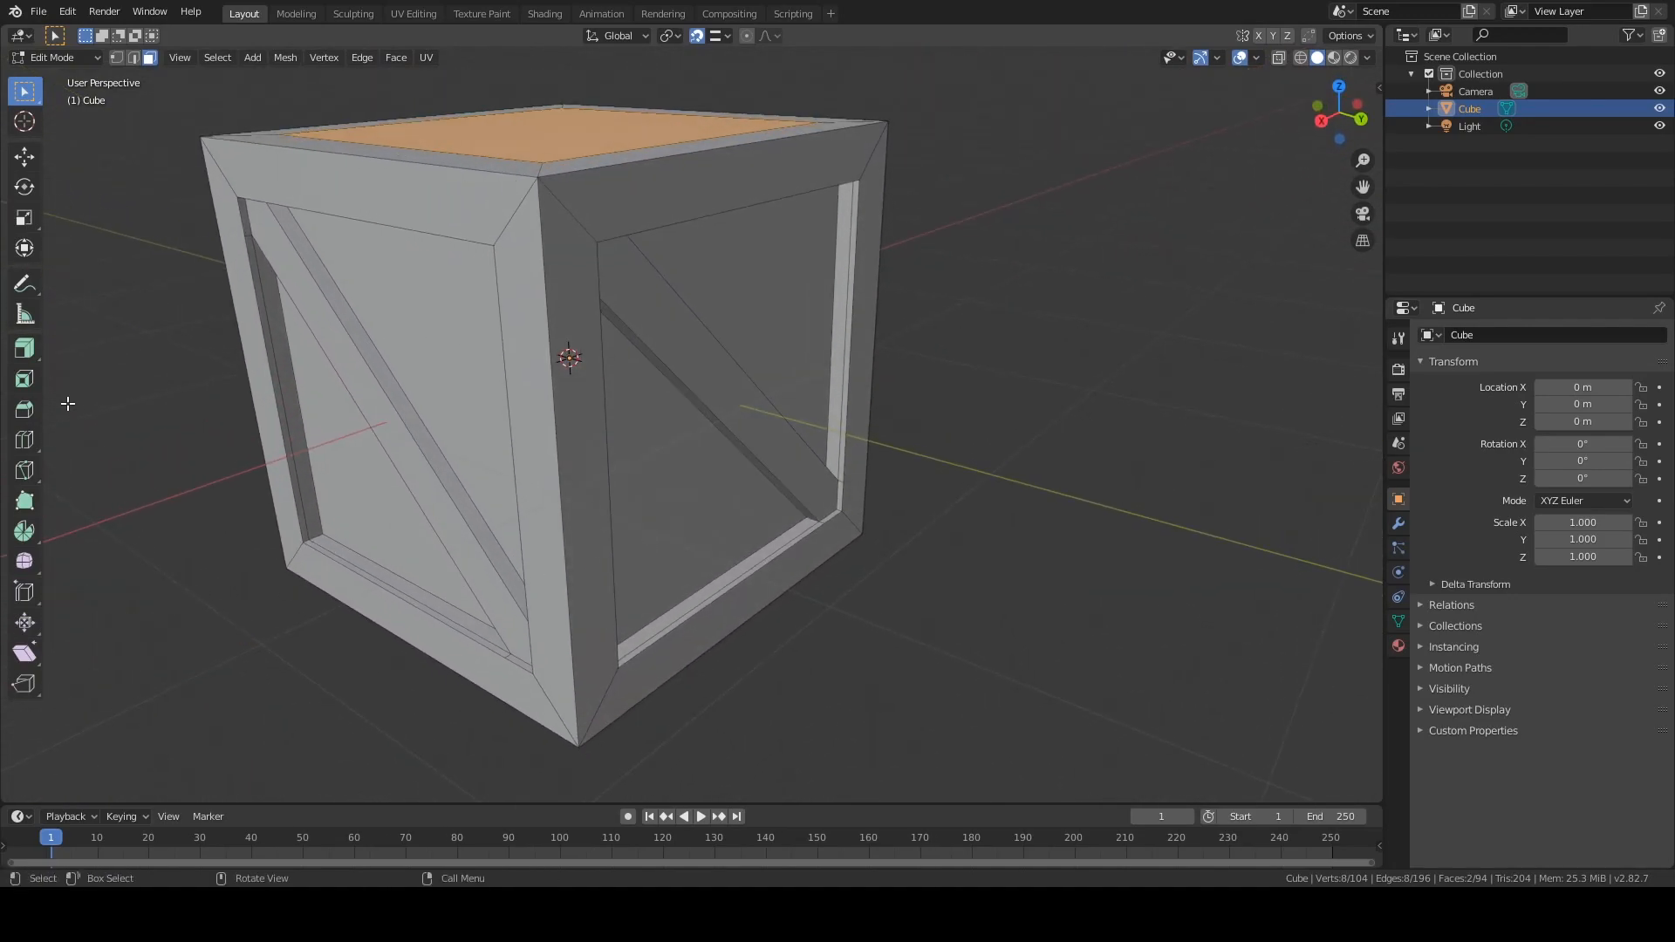
- Extrude the top and bottom panels inward along their normals with an offset of 0.1 m
click(24, 347)
drag(561, 270, 561, 277)
click(233, 744)
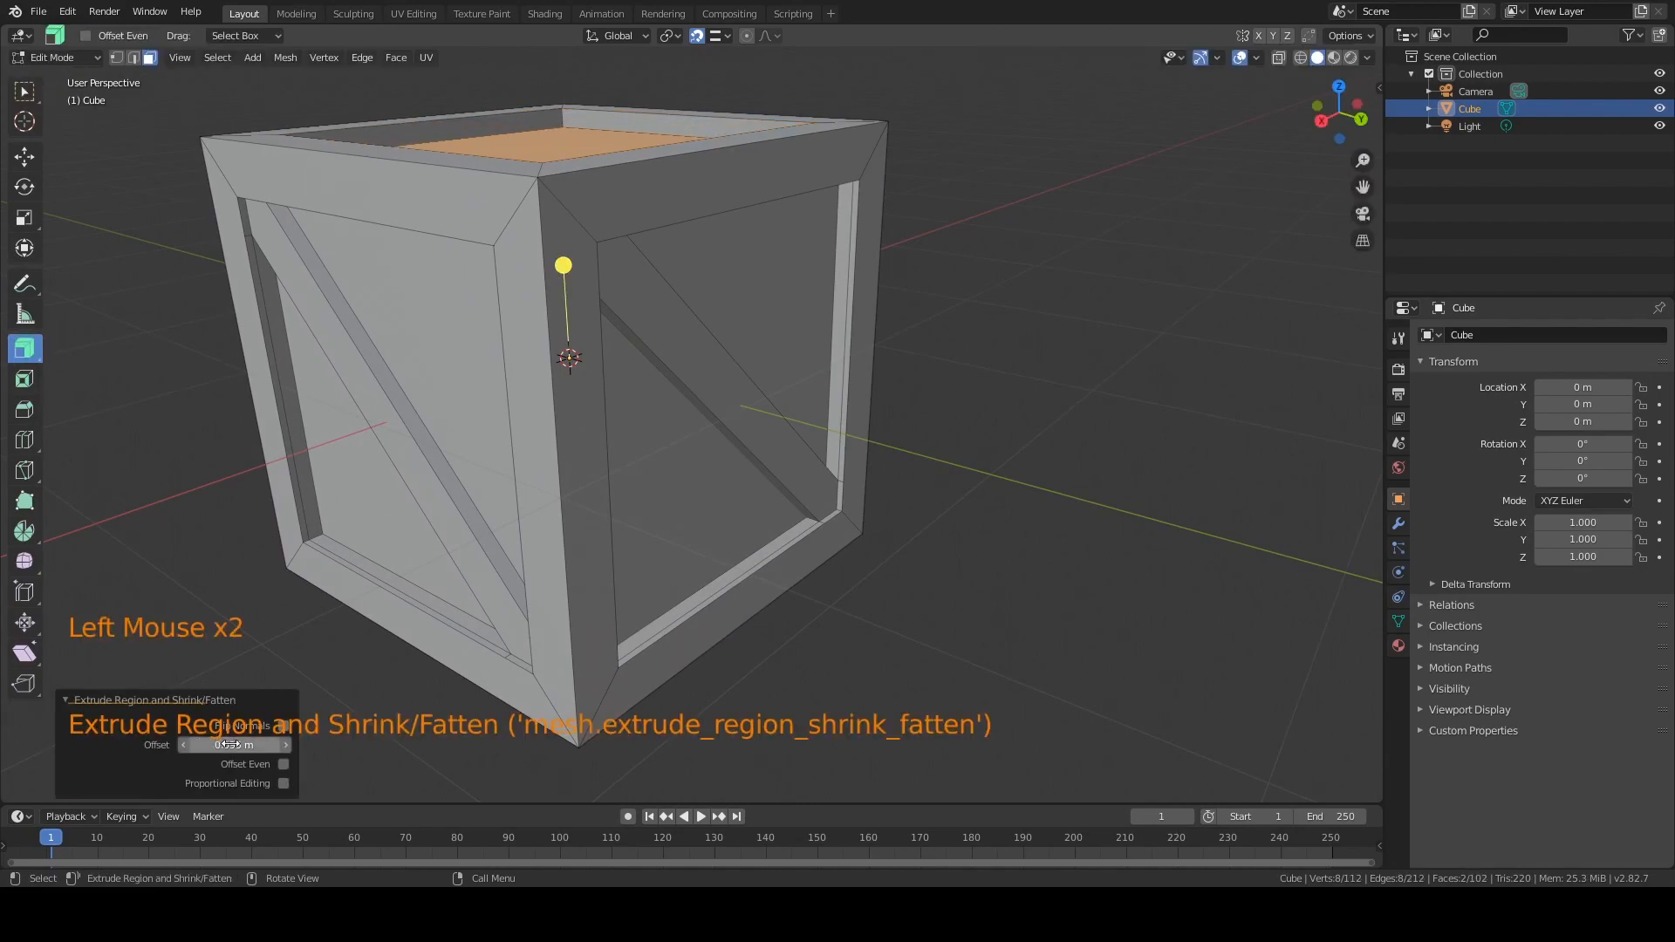
key(BackSpace)
key(Return)
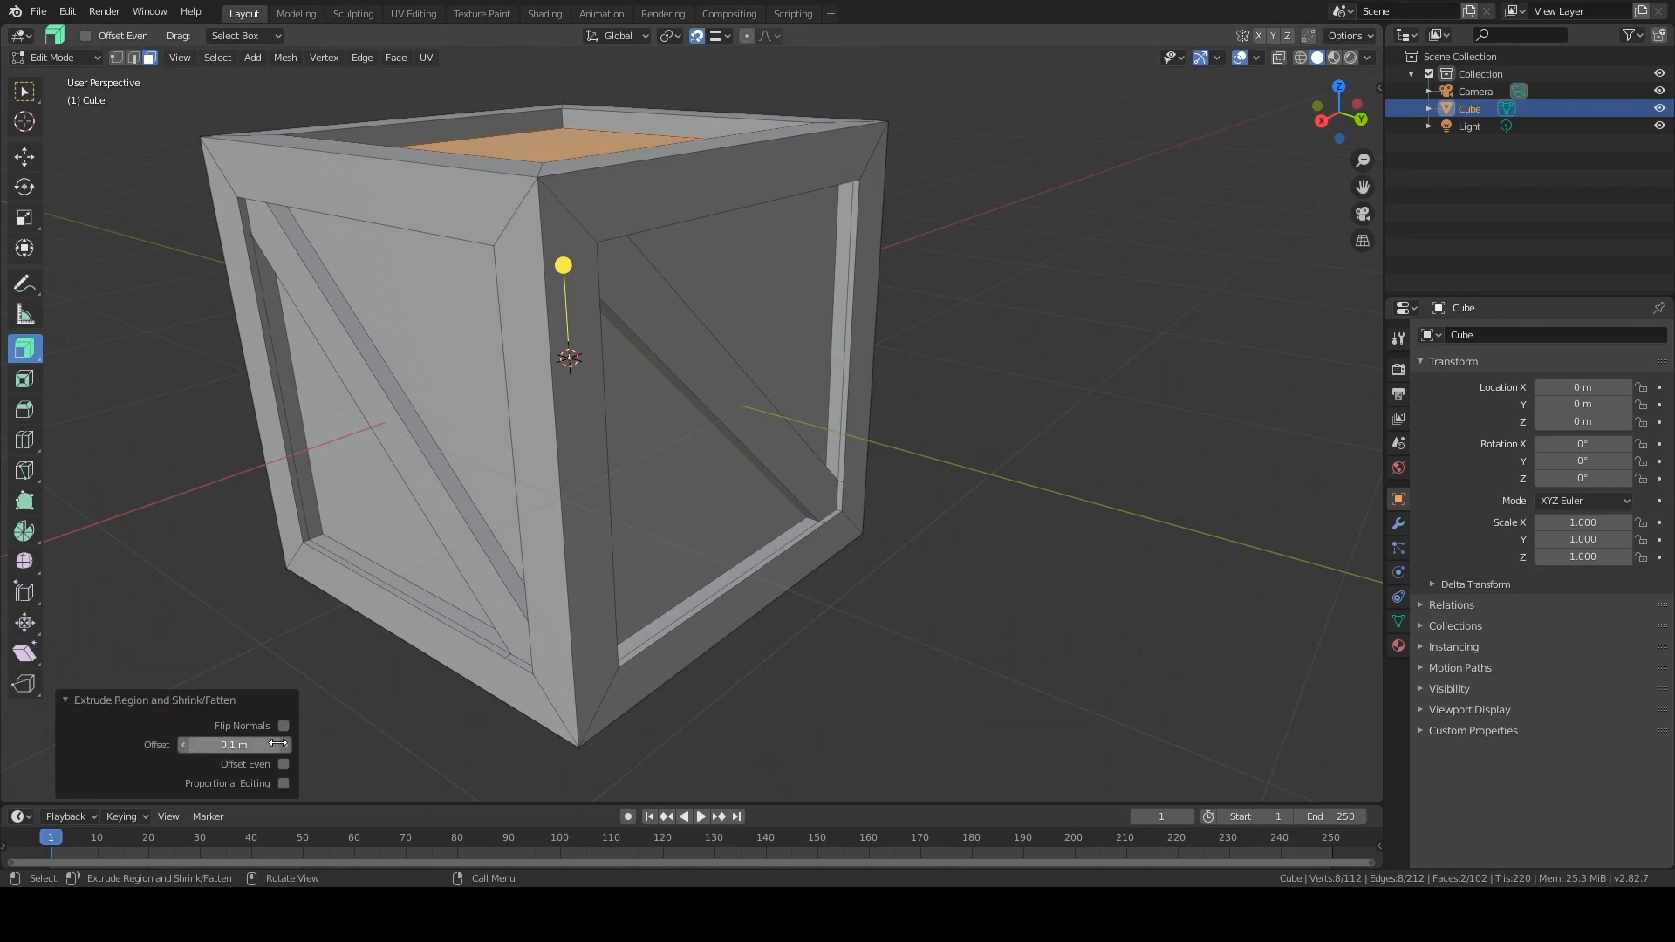
mouse_move(631, 225)
middle_down()
mouse_move(632, 258)
mouse_move(558, 229)
mouse_move(430, 224)
mouse_move(636, 227)
middle_up()
scroll(636, 228, down, 3)
scroll(636, 228, up, 4)
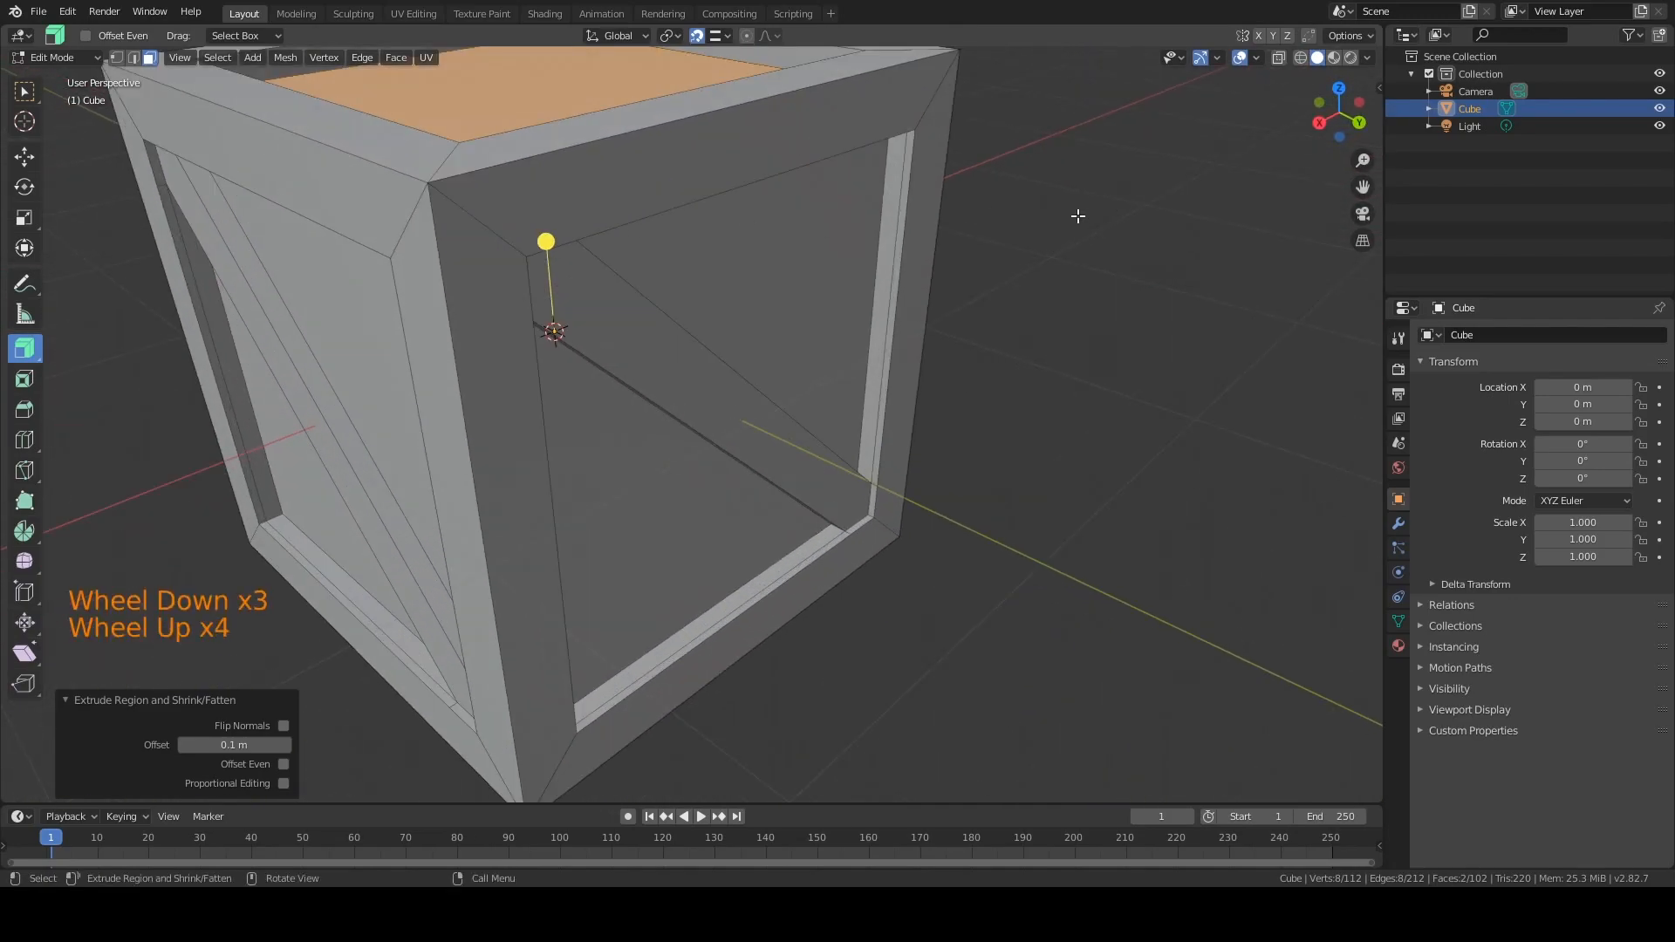
scroll(1080, 215, down, 2)
- Clear the face selection, return to Object Mode and inspect the finished crate
click(25, 91)
click(897, 177)
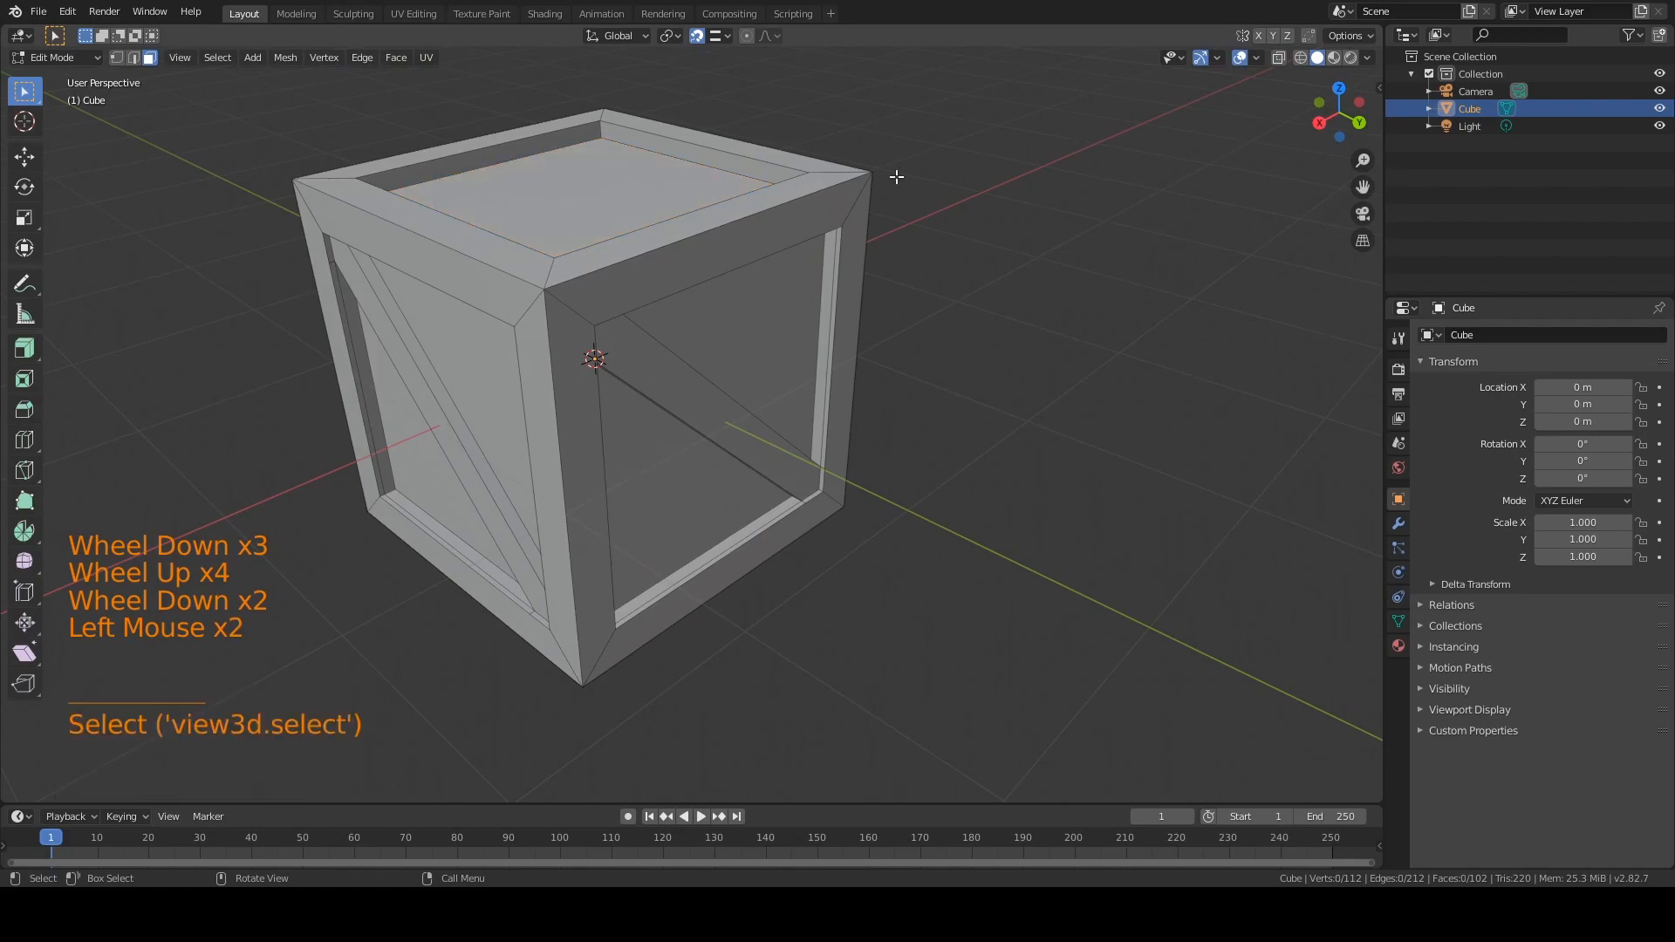
key(Tab)
middle_drag(1061, 323, 658, 280)
scroll(703, 284, down, 3)
scroll(702, 284, up, 11)
scroll(703, 280, up, 1)
middle_drag(897, 252, 847, 286)
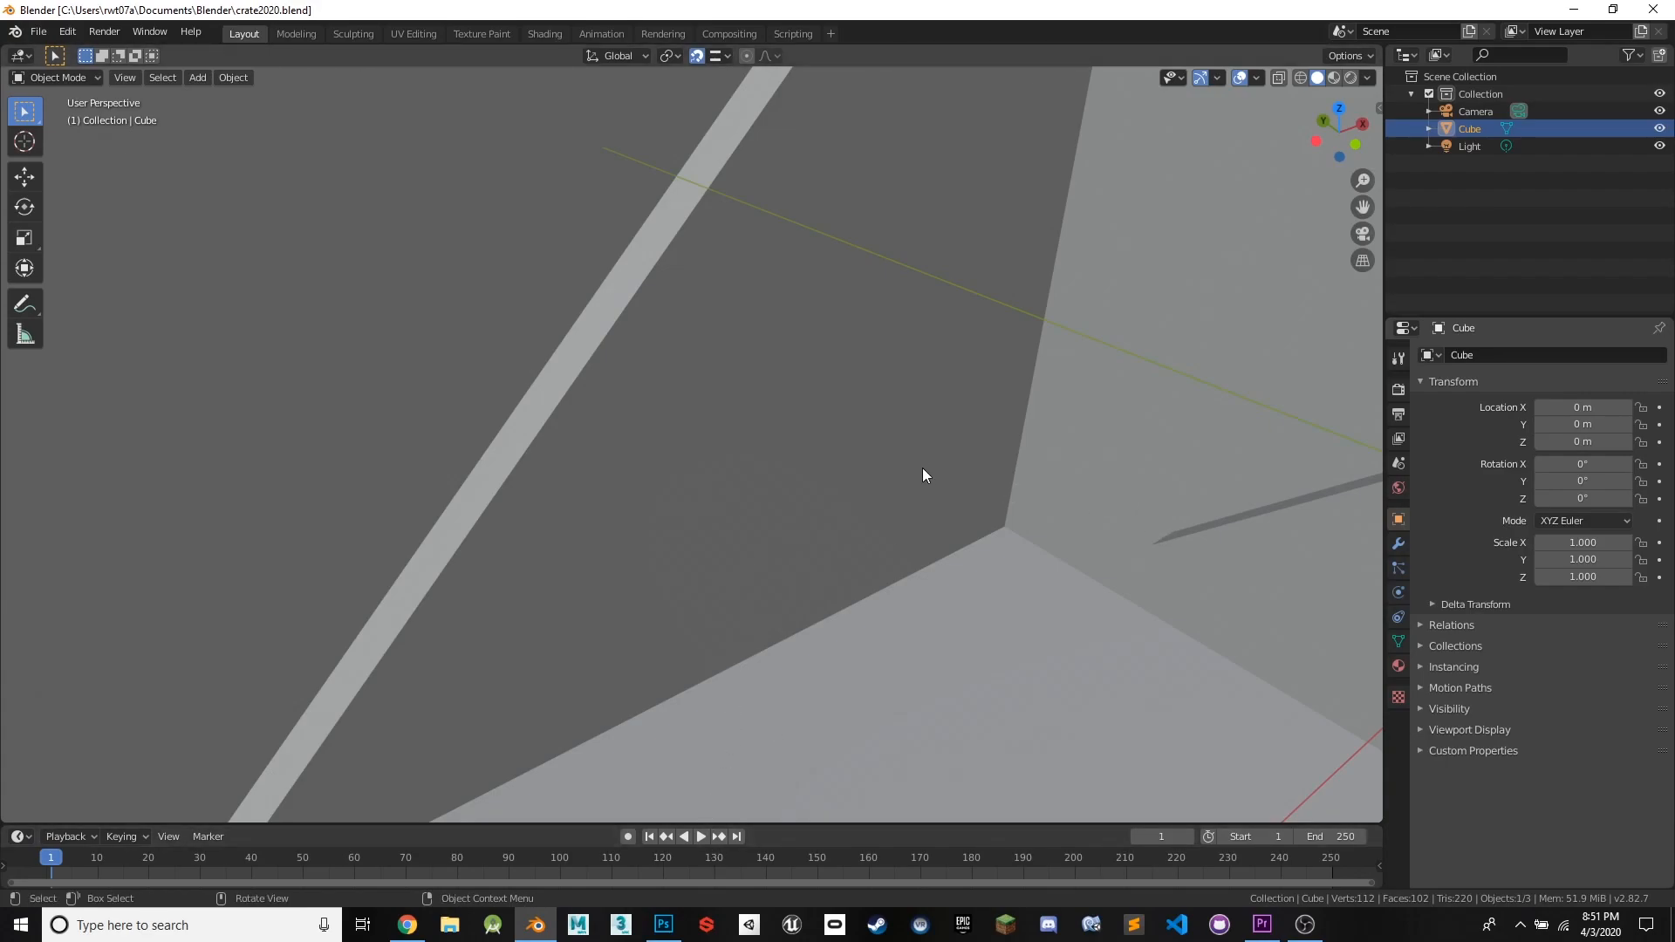
- Enter Edit Mode on the crate and enable the Screencast Keys display in the 3D view
scroll(923, 468, down, 10)
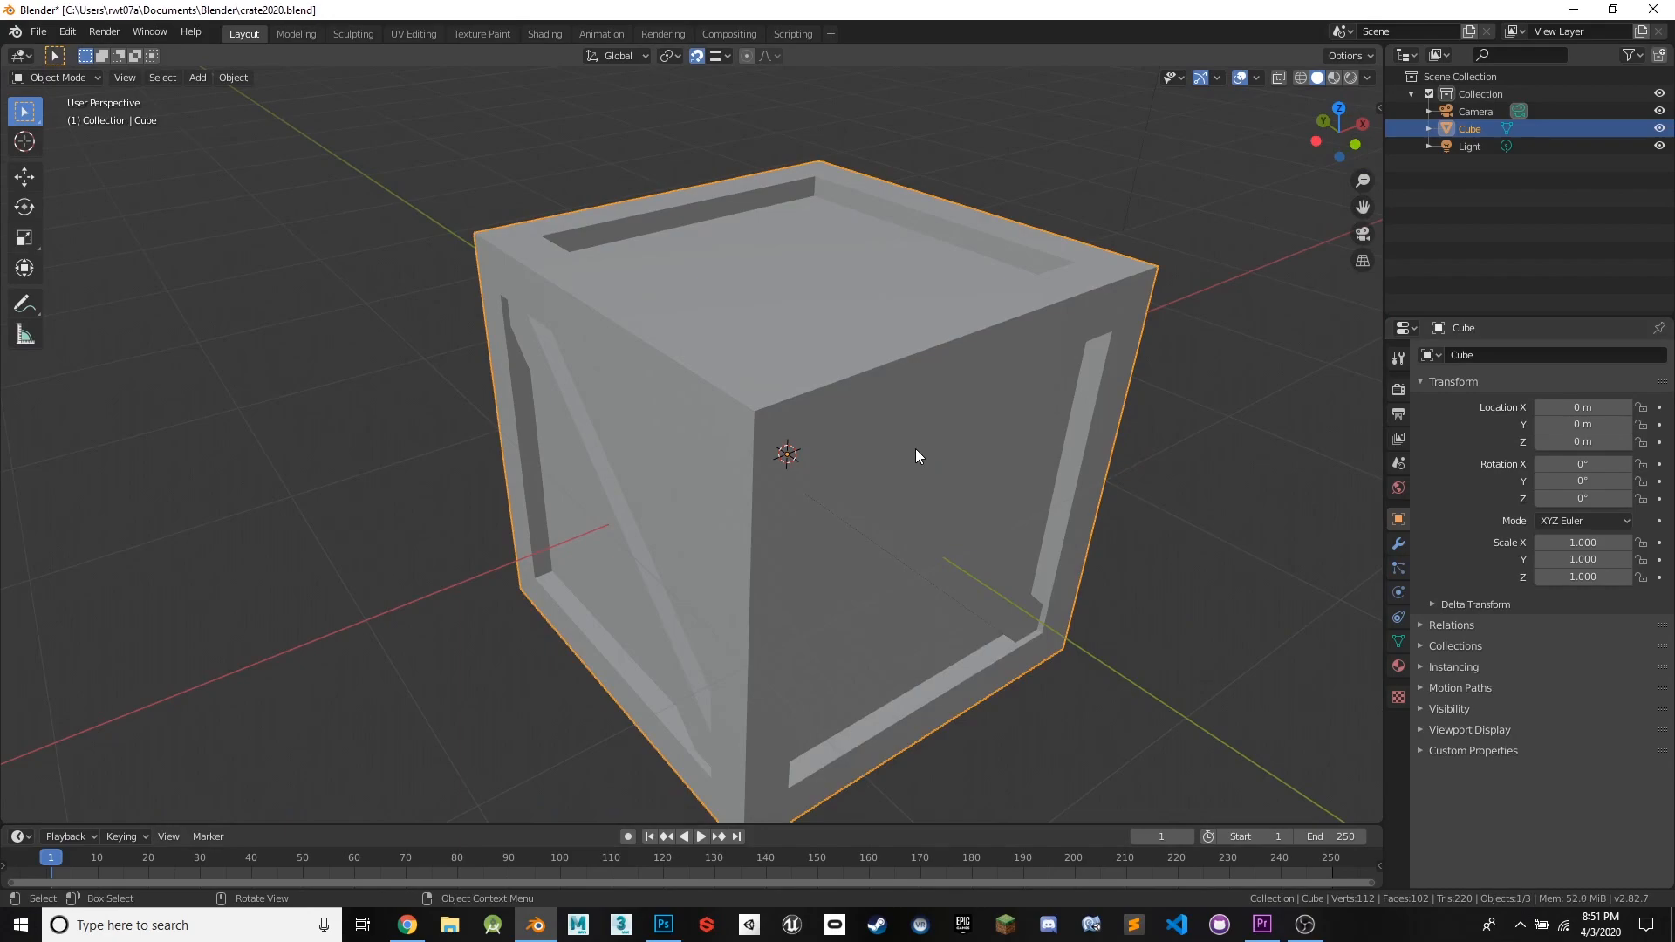
middle_drag(1128, 328, 975, 382)
key(Tab)
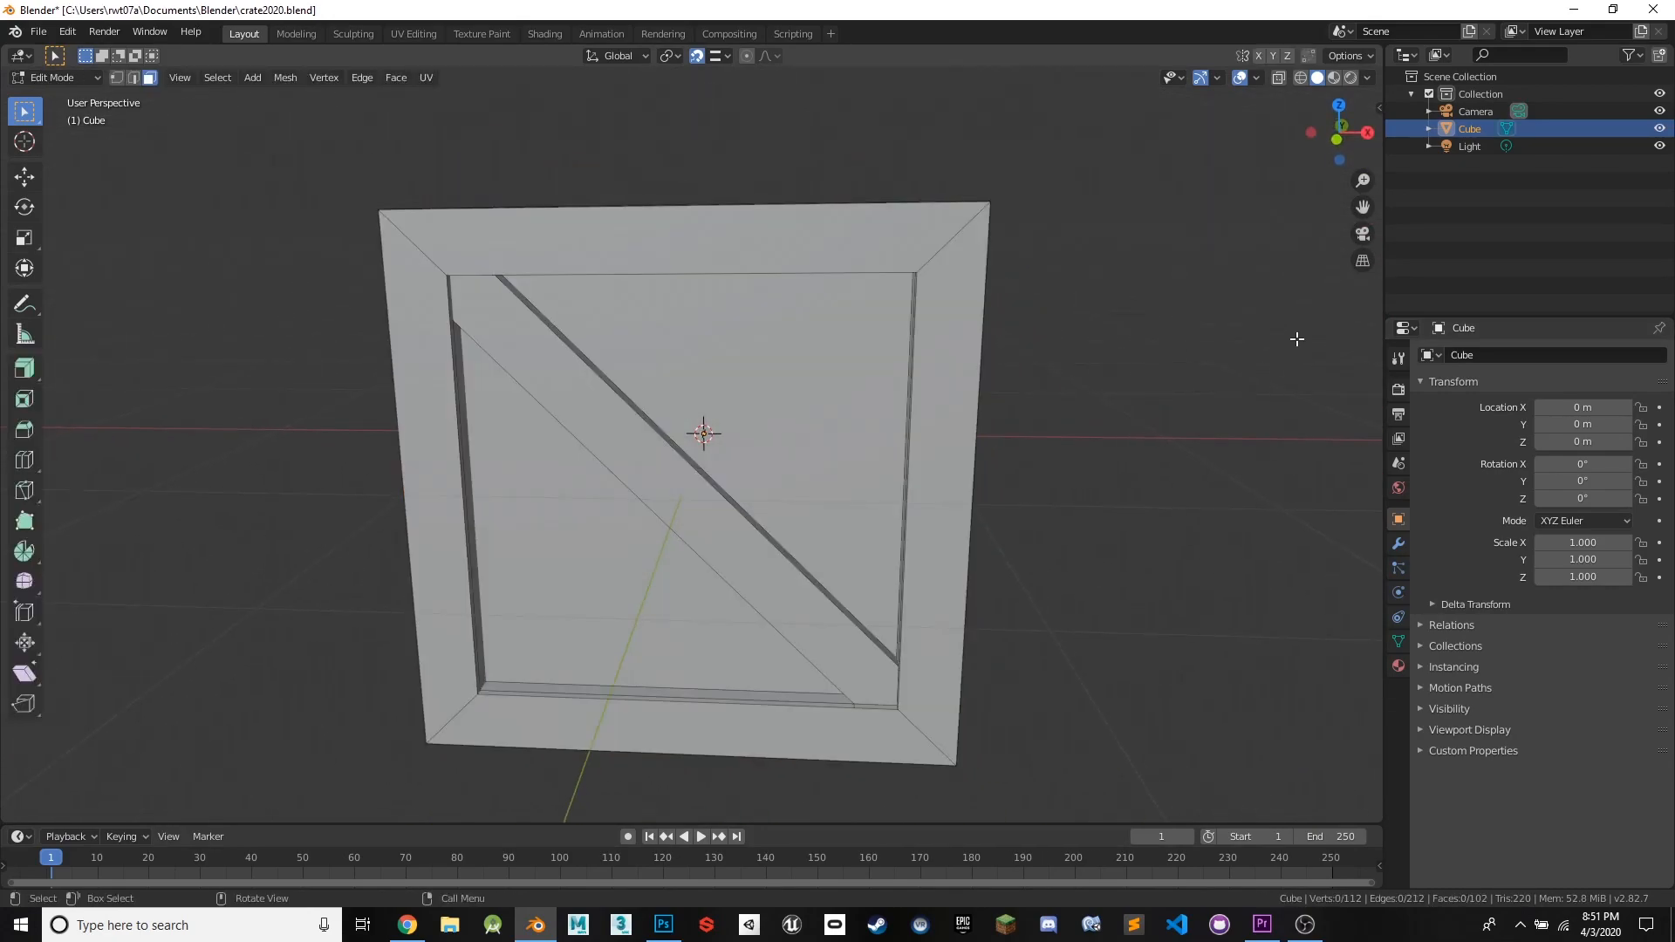
key(n)
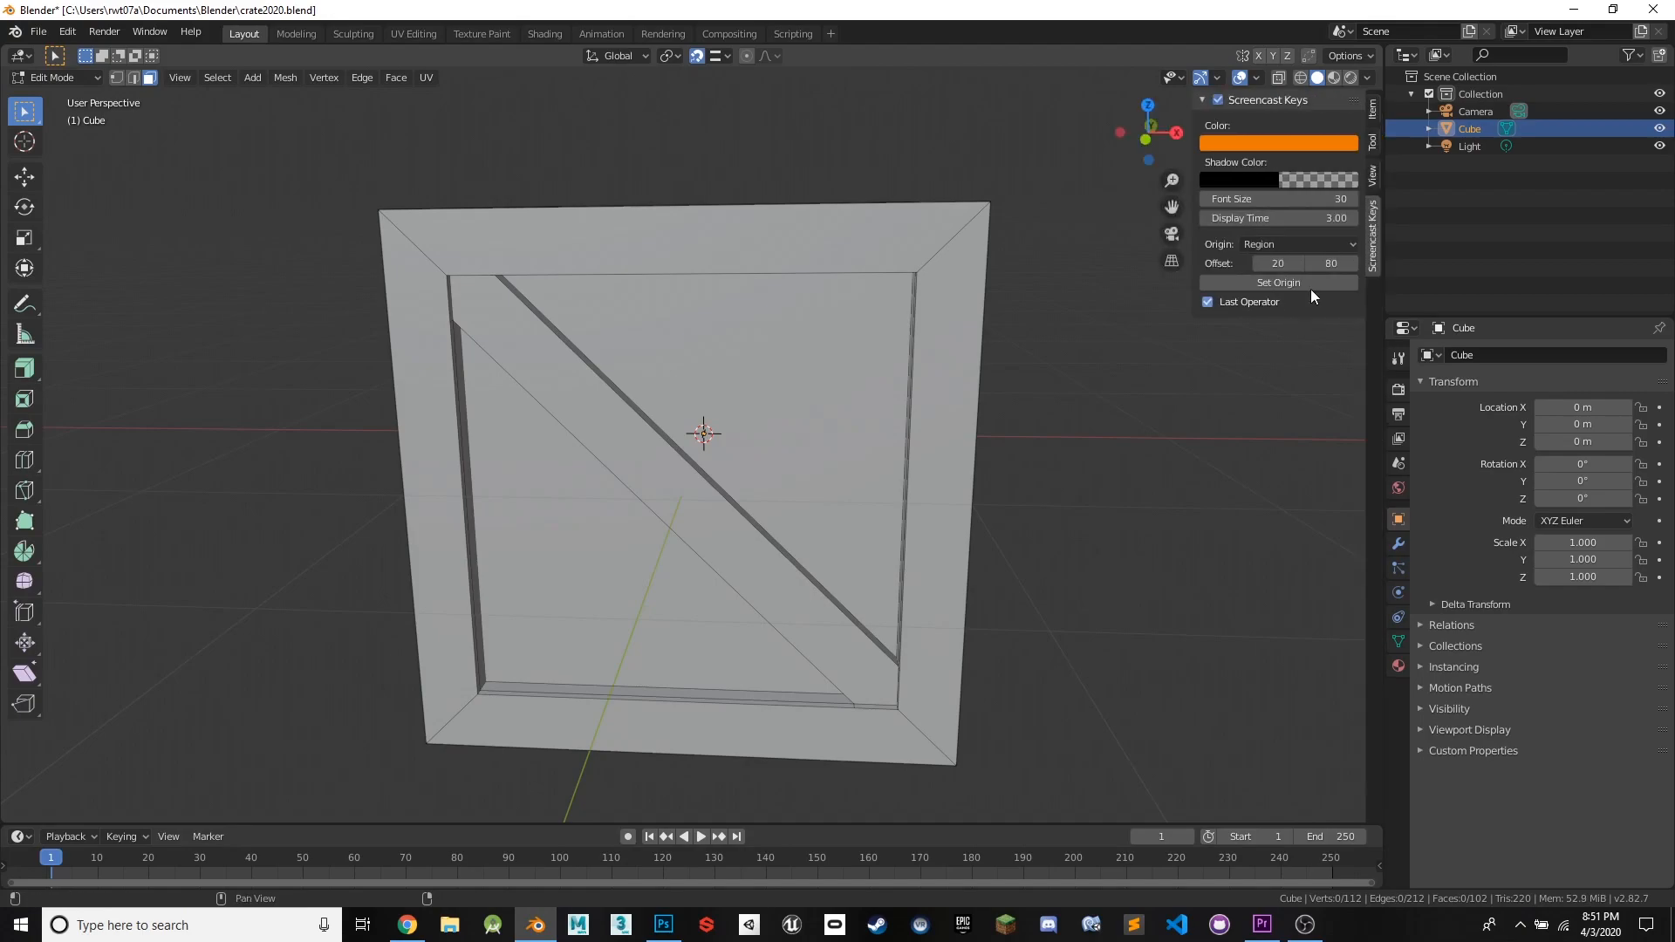
click(1218, 99)
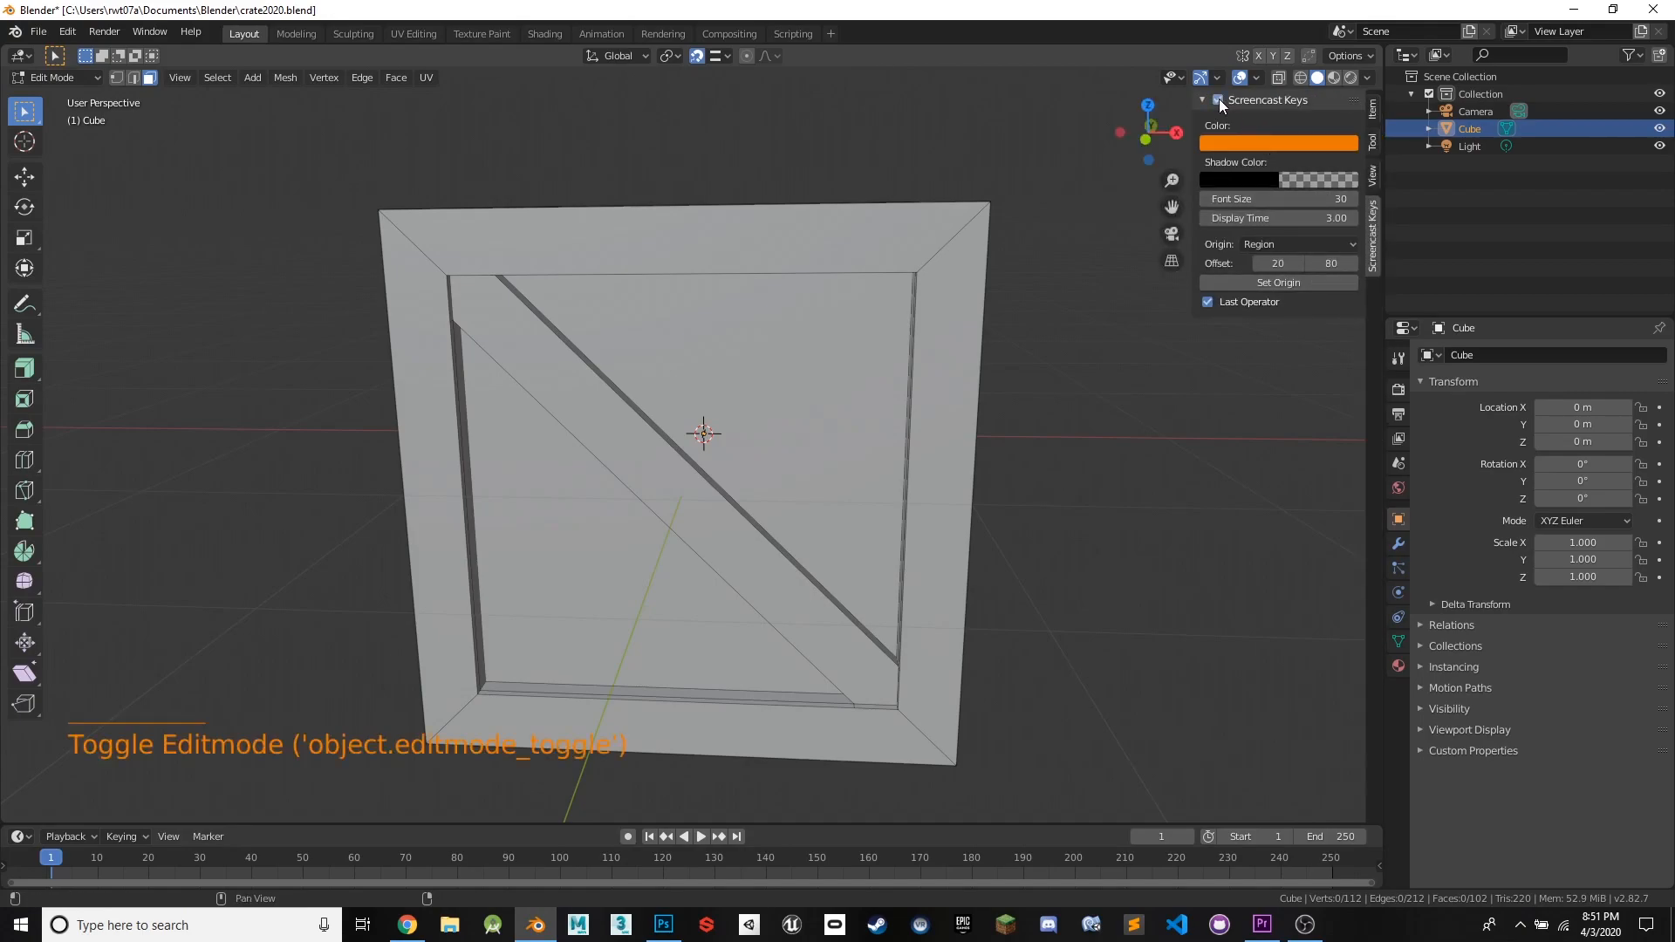
- Select the upper frame face on one braced side of the crate and switch to the UV Editing workspace
middle_drag(1032, 270, 1009, 287)
click(837, 324)
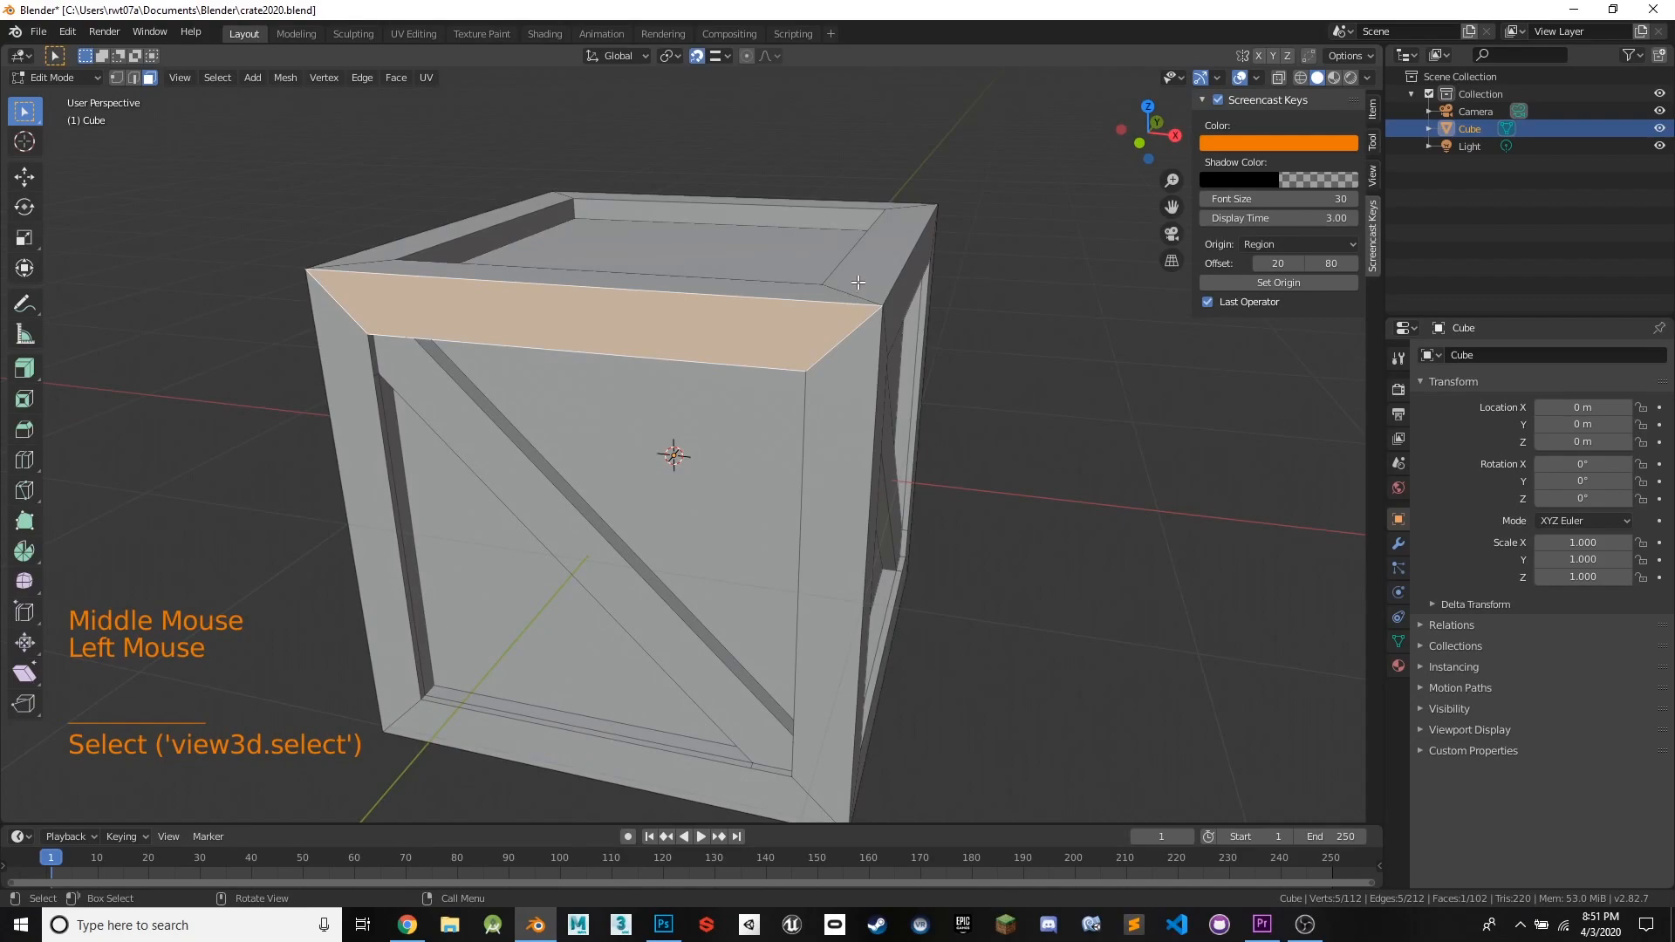
middle_drag(861, 283, 816, 301)
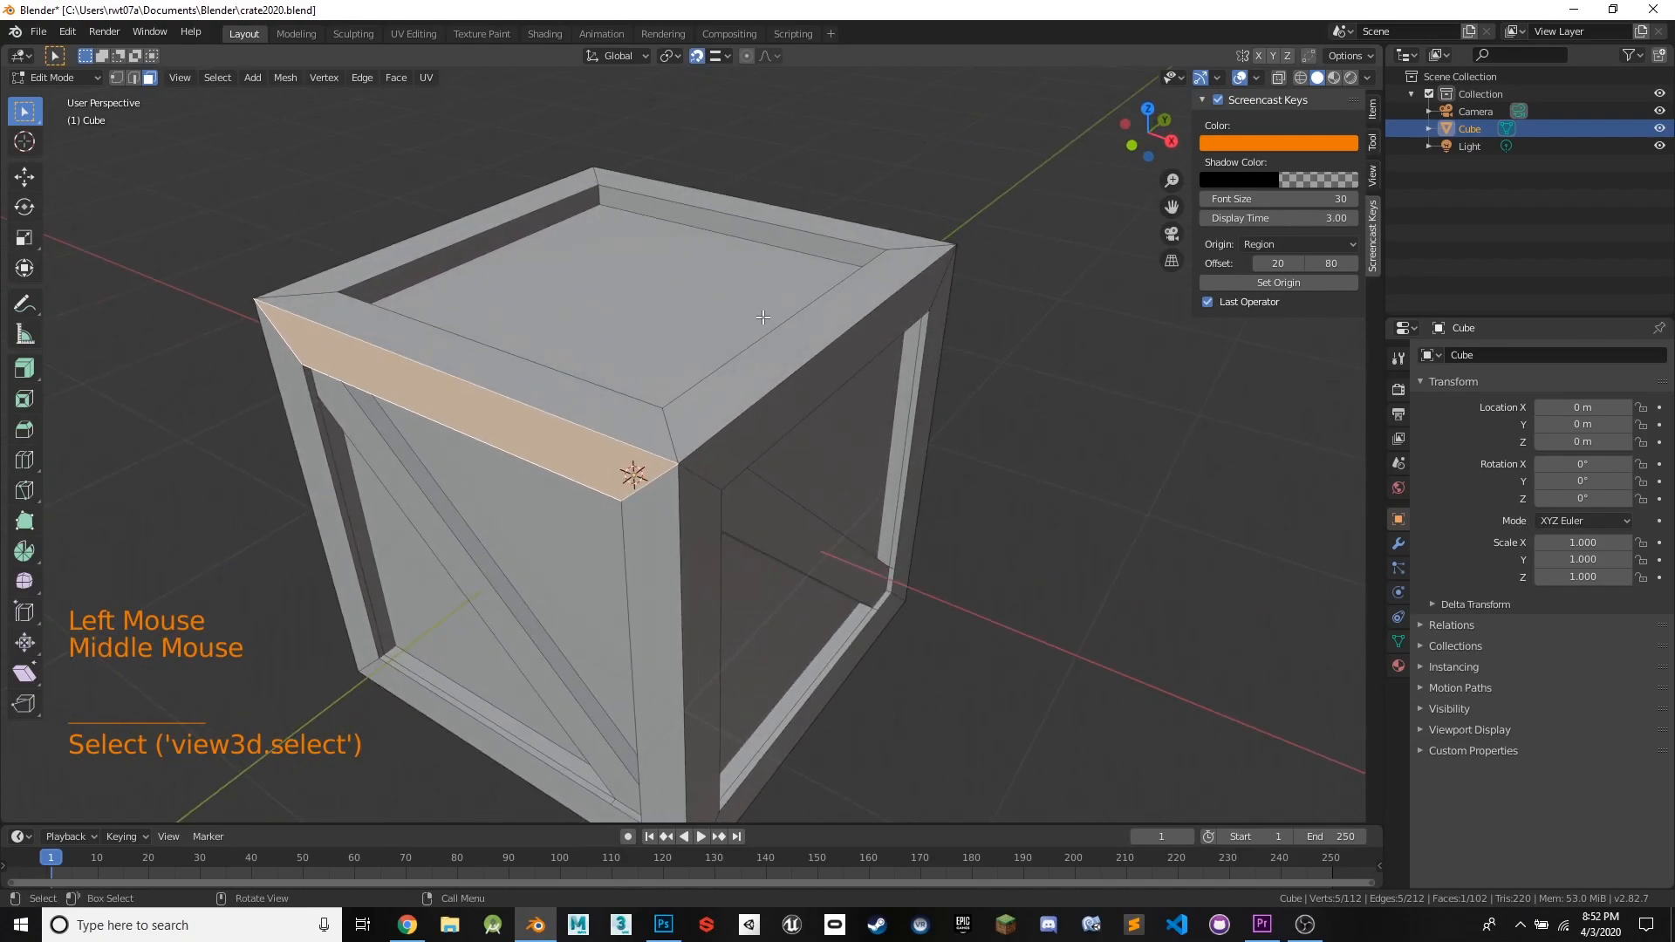
middle_drag(766, 316, 674, 312)
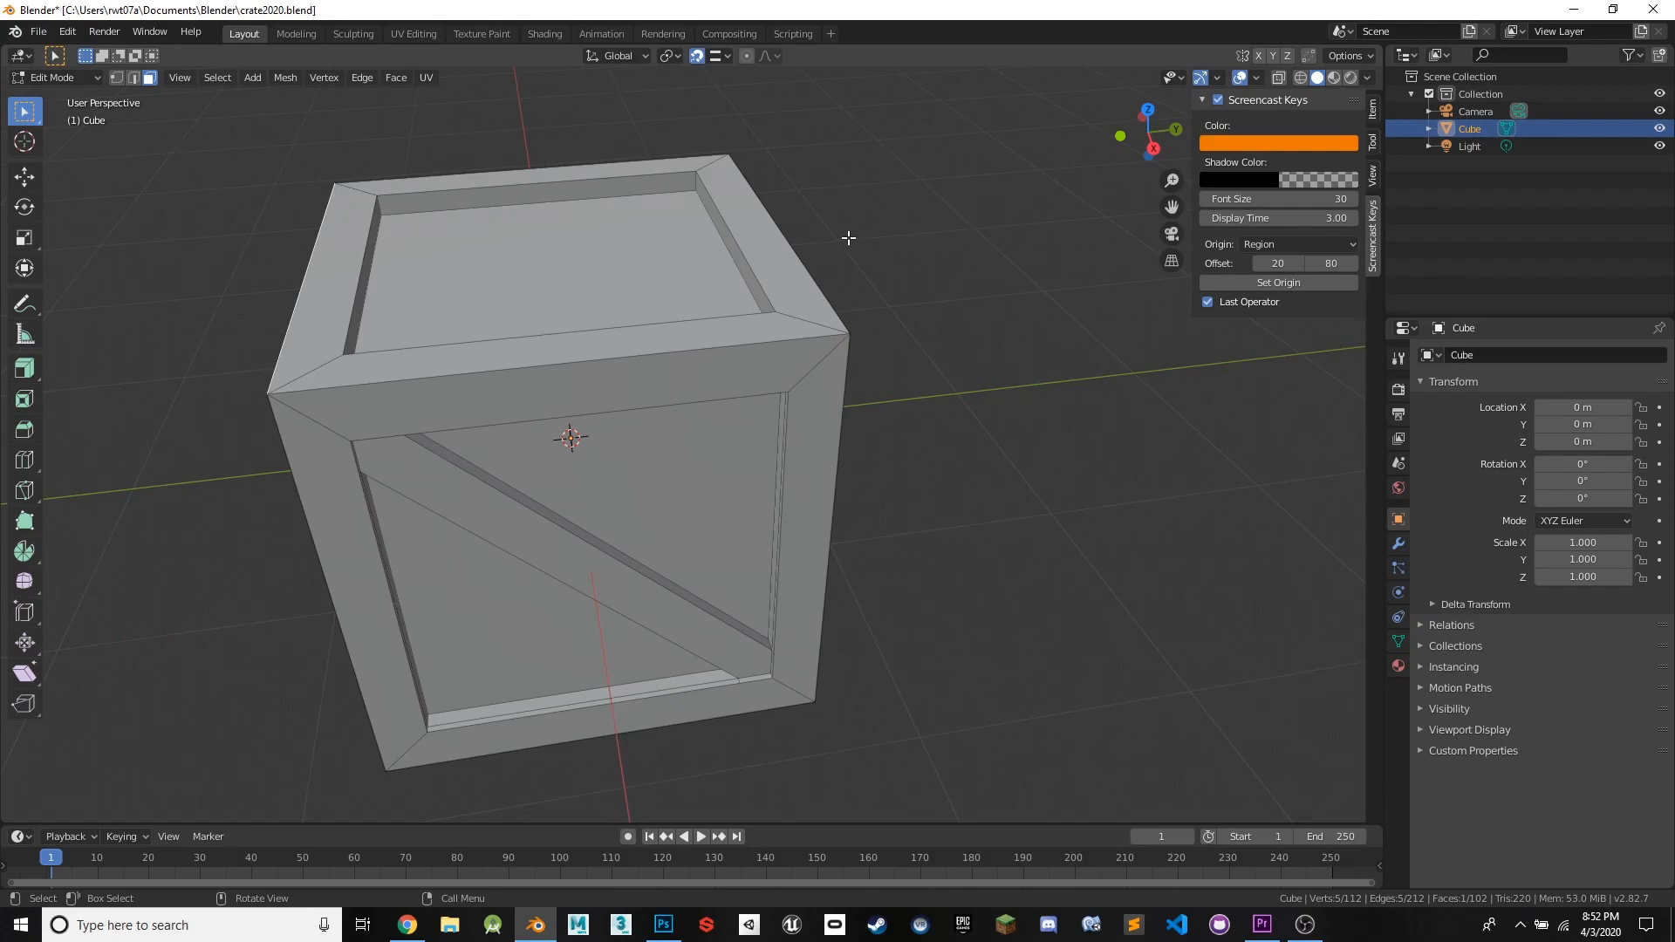
click(411, 38)
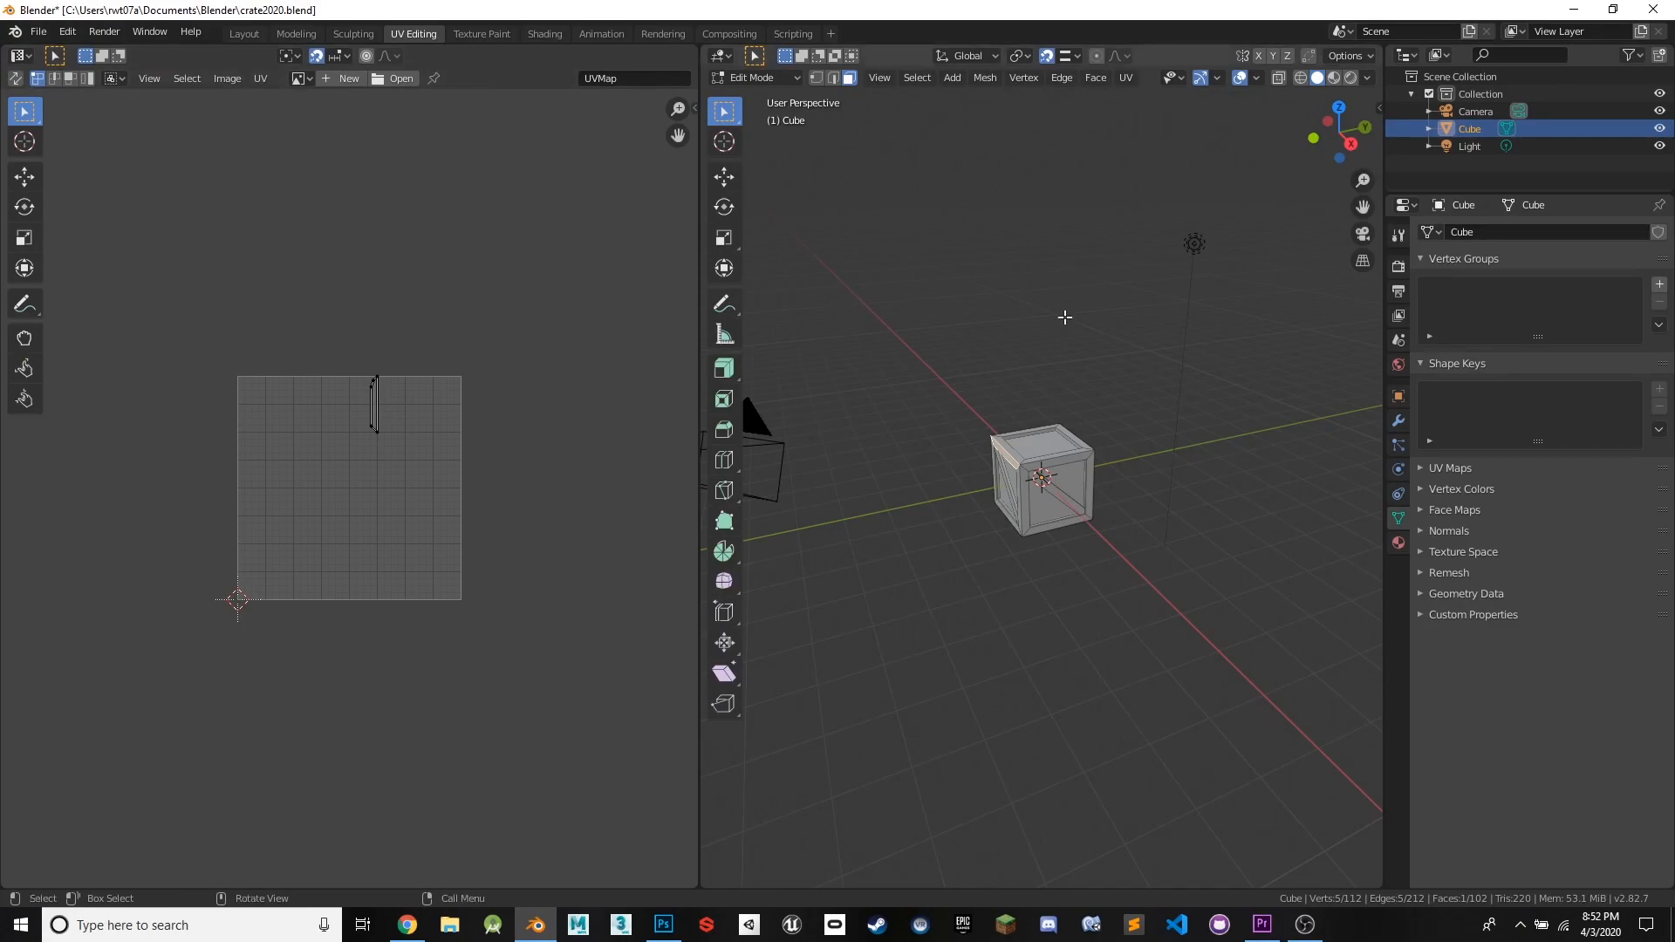
- Enable Screencast Keys for the 3D view of the UV Editing workspace
key(n)
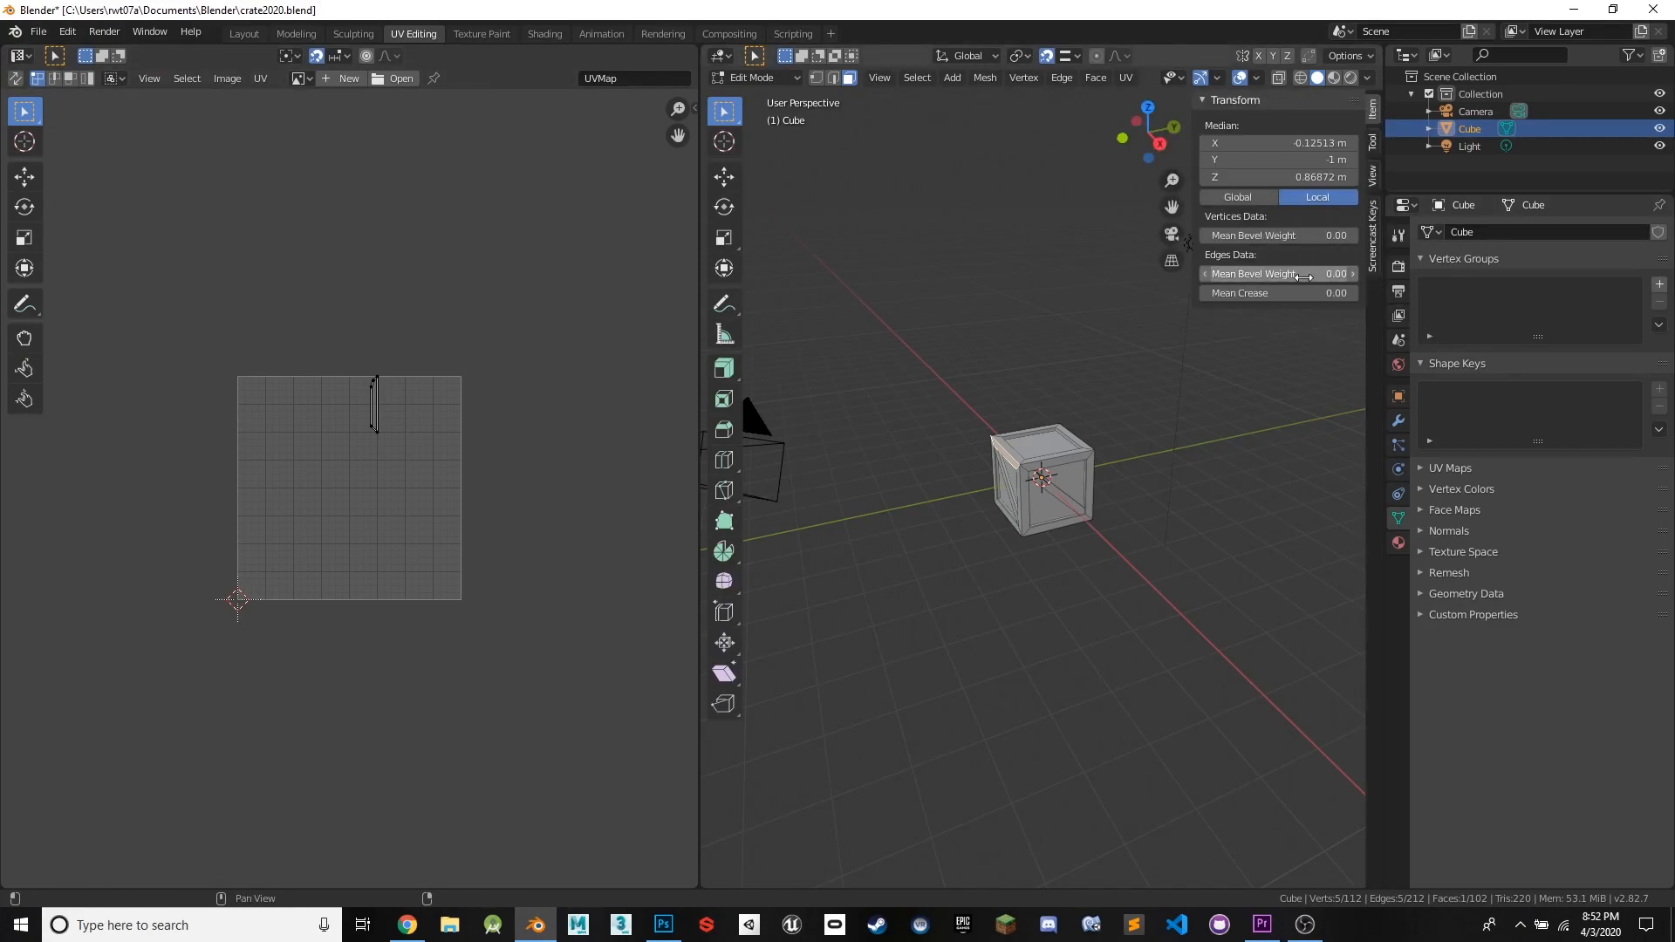
click(1371, 236)
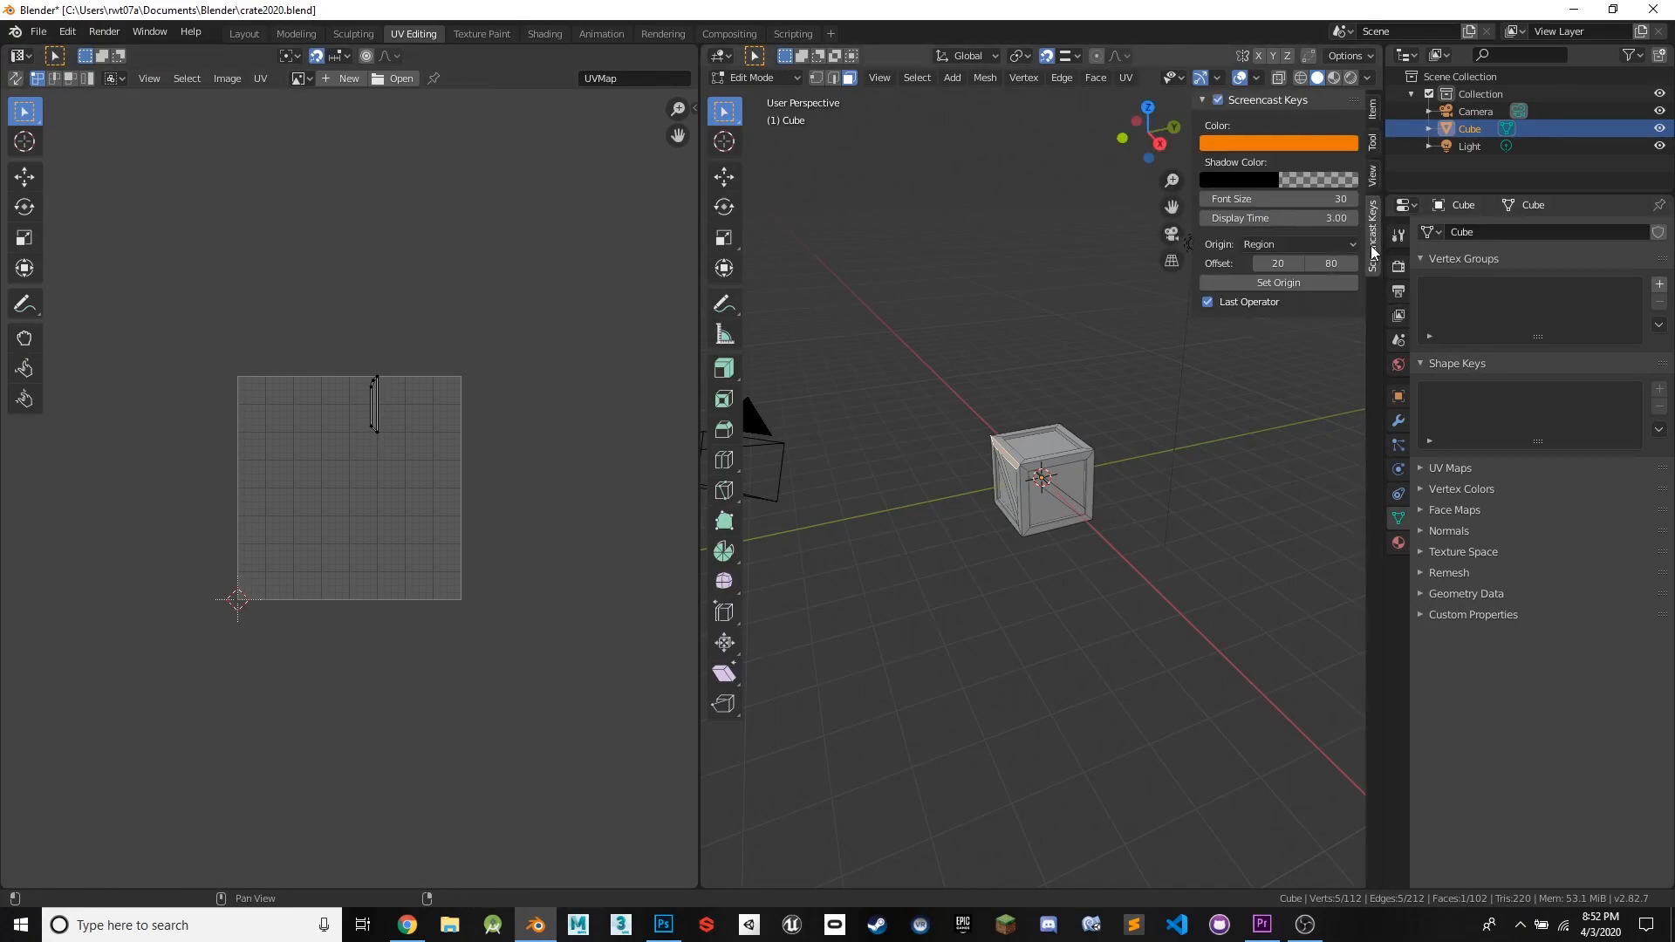
click(1217, 100)
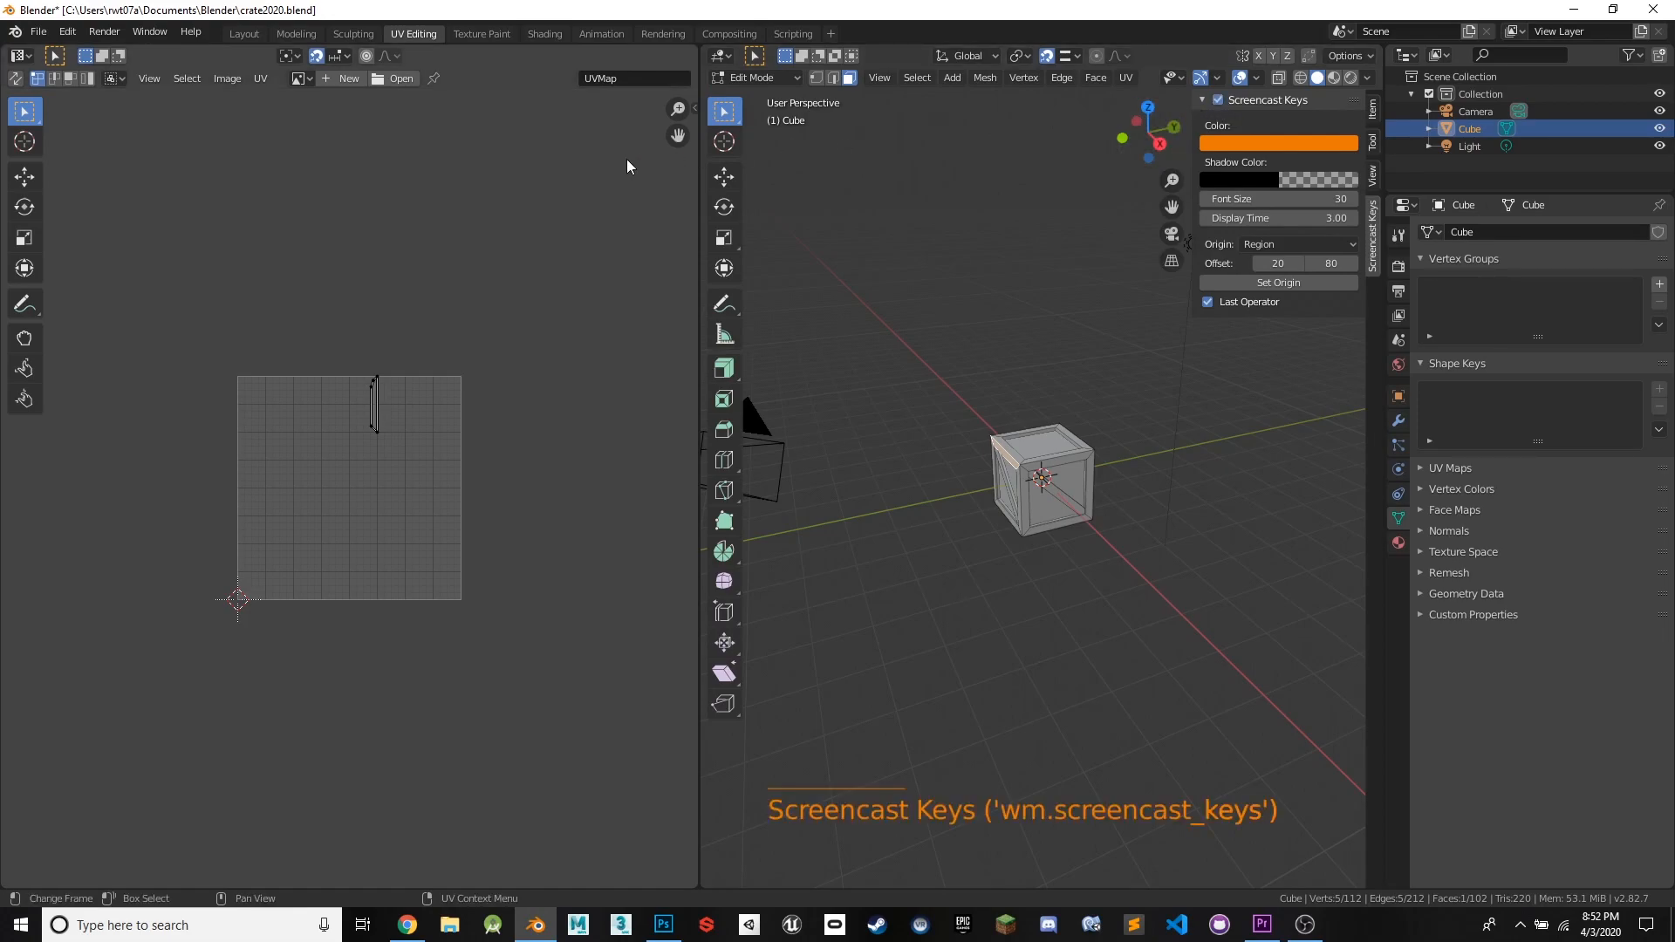
key(n)
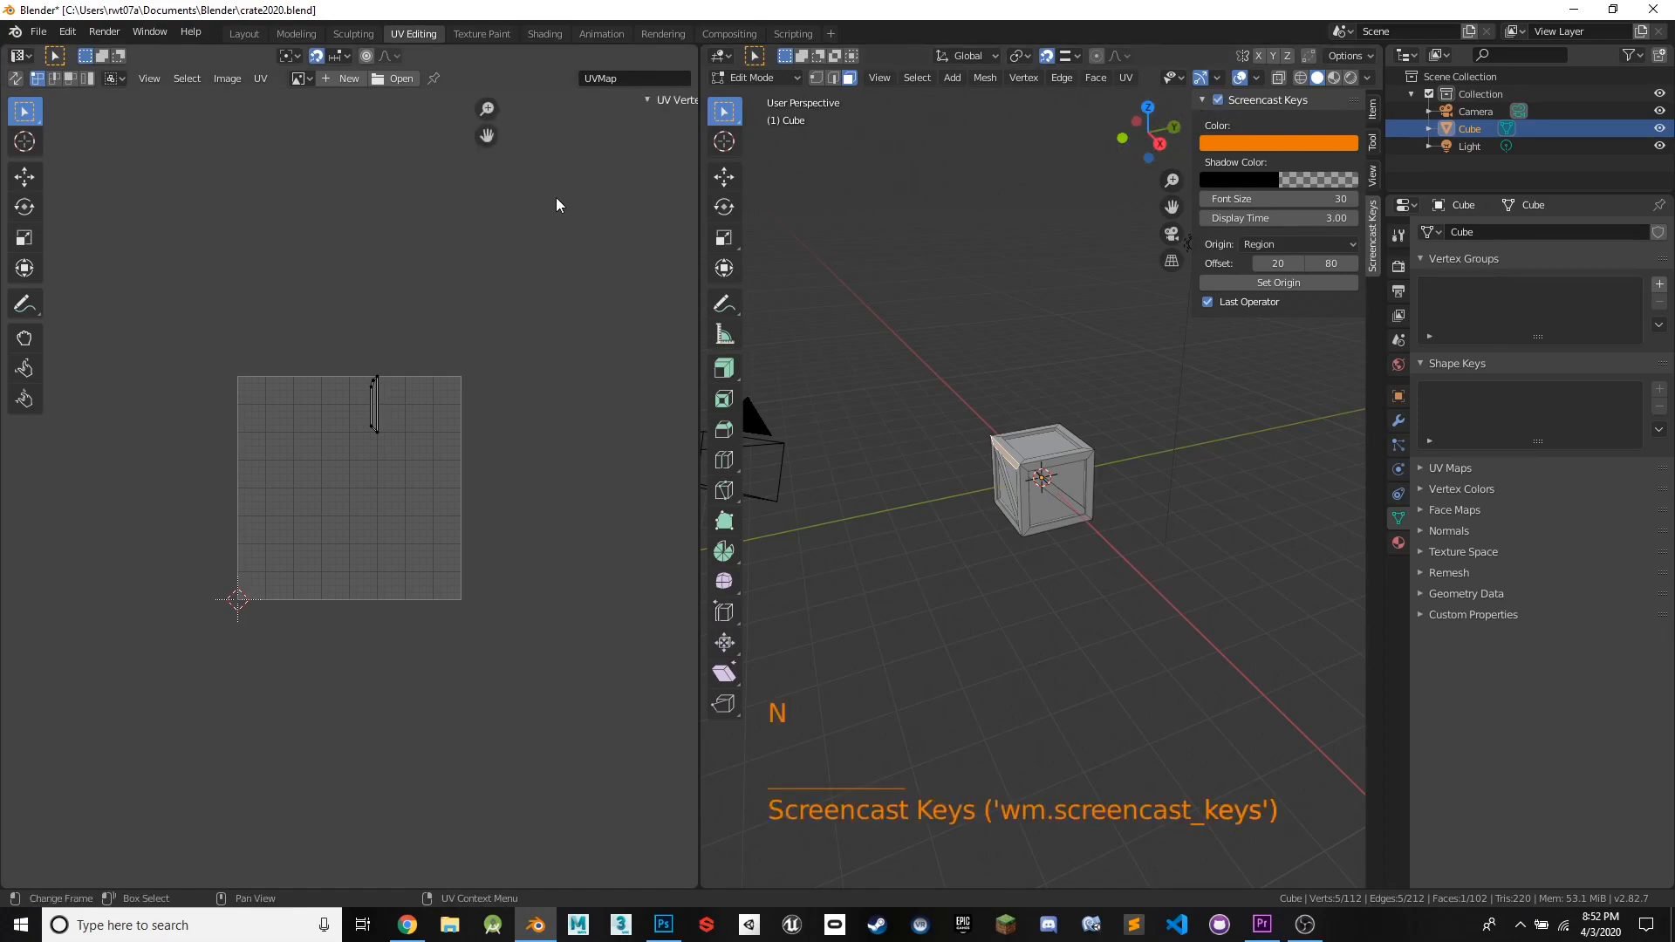
key(n)
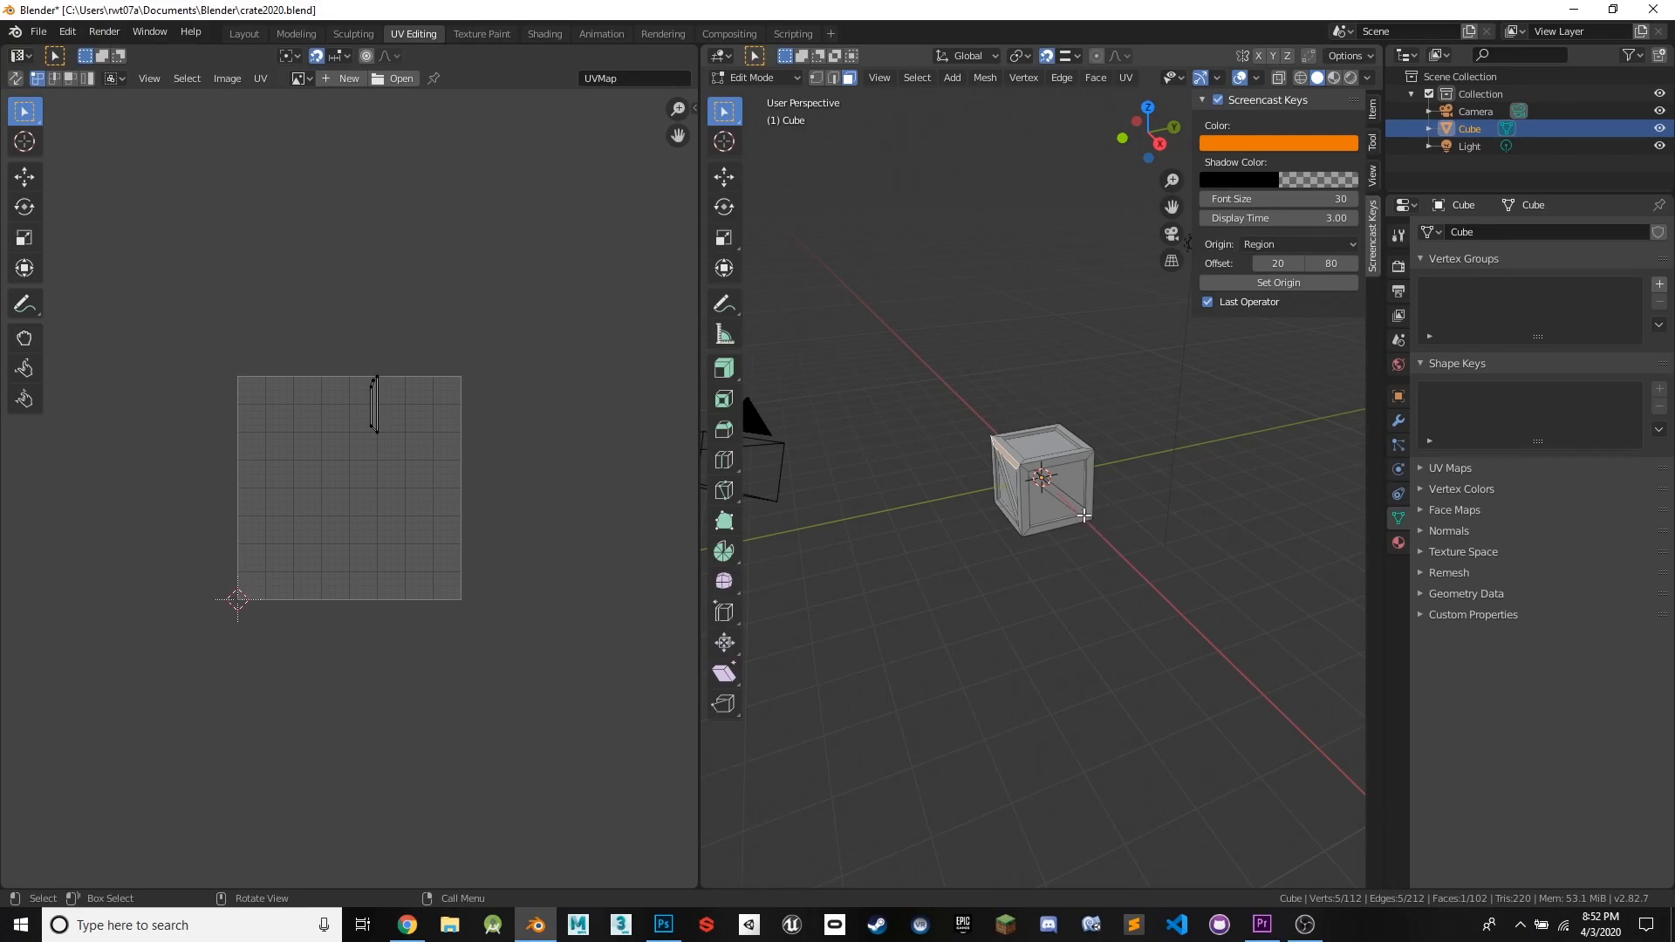
- Select all of the crate's faces and examine their current UV layout
key(a)
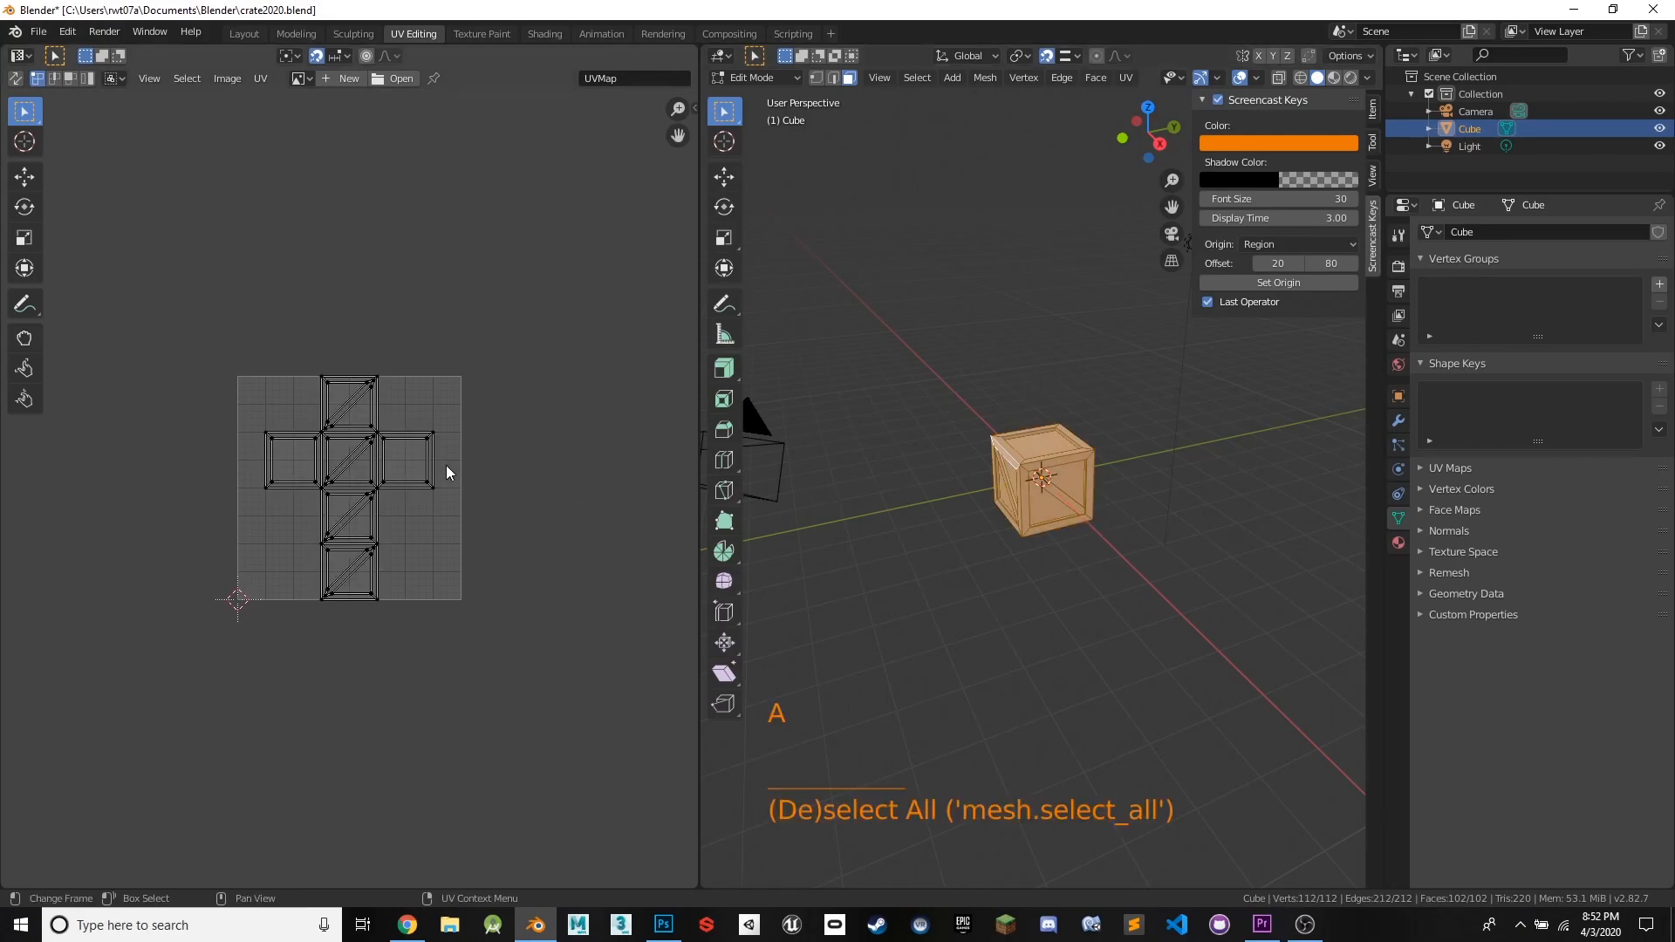
scroll(446, 466, down, 3)
scroll(446, 466, up, 6)
scroll(447, 468, up, 2)
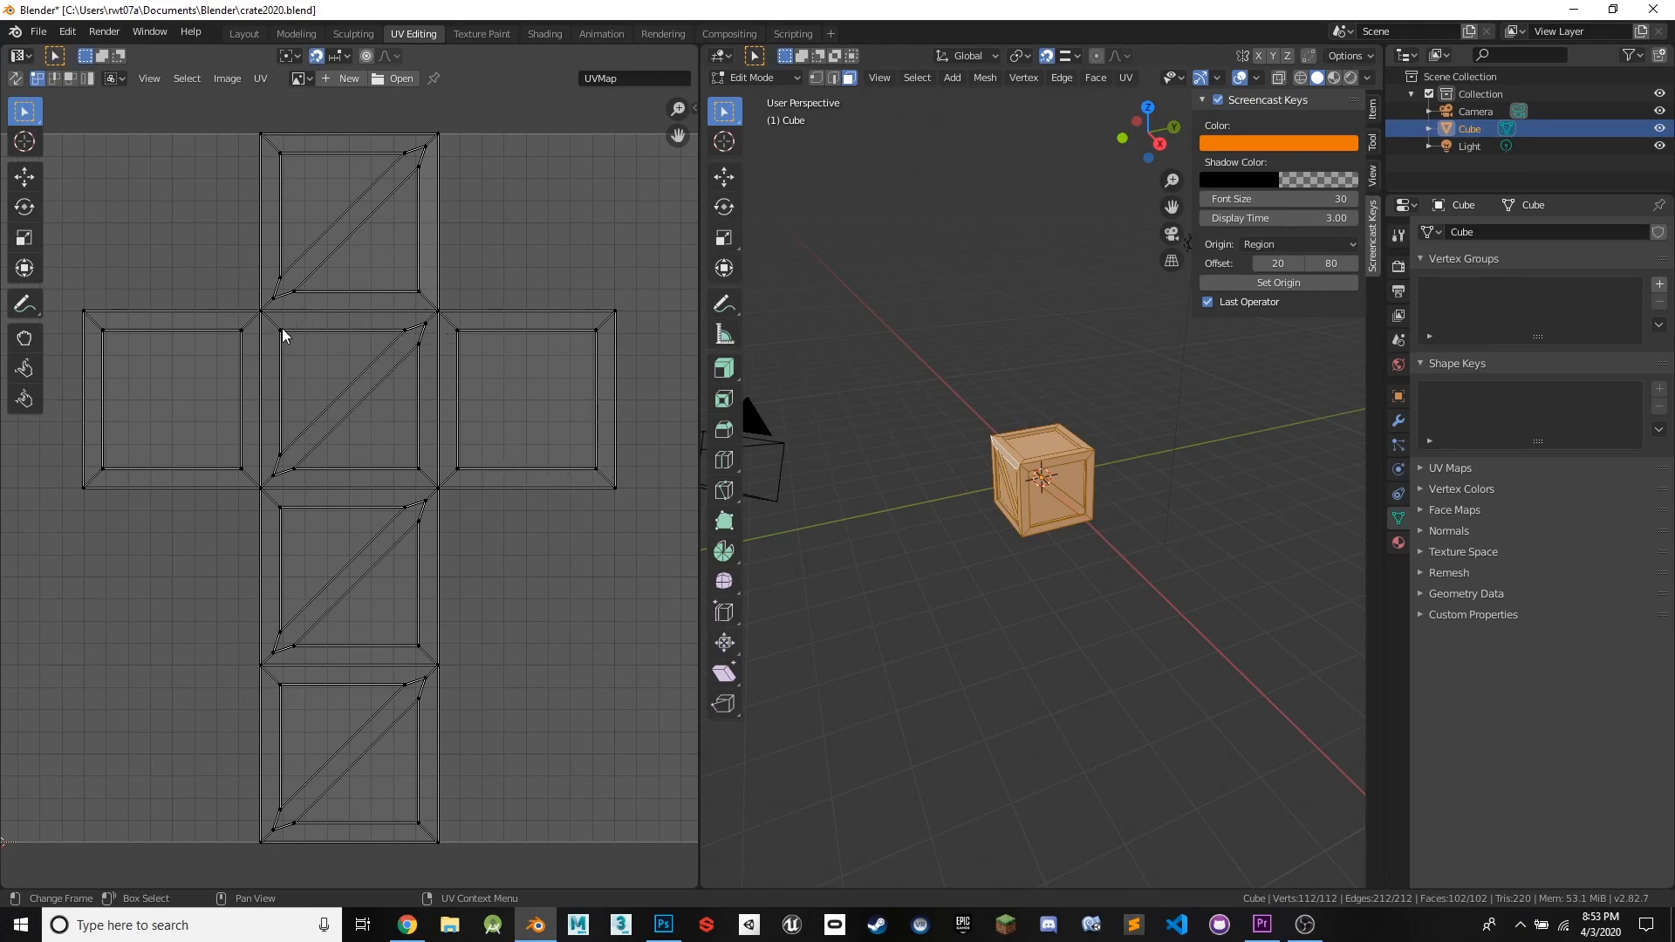
scroll(1131, 493, down, 2)
scroll(1132, 493, up, 6)
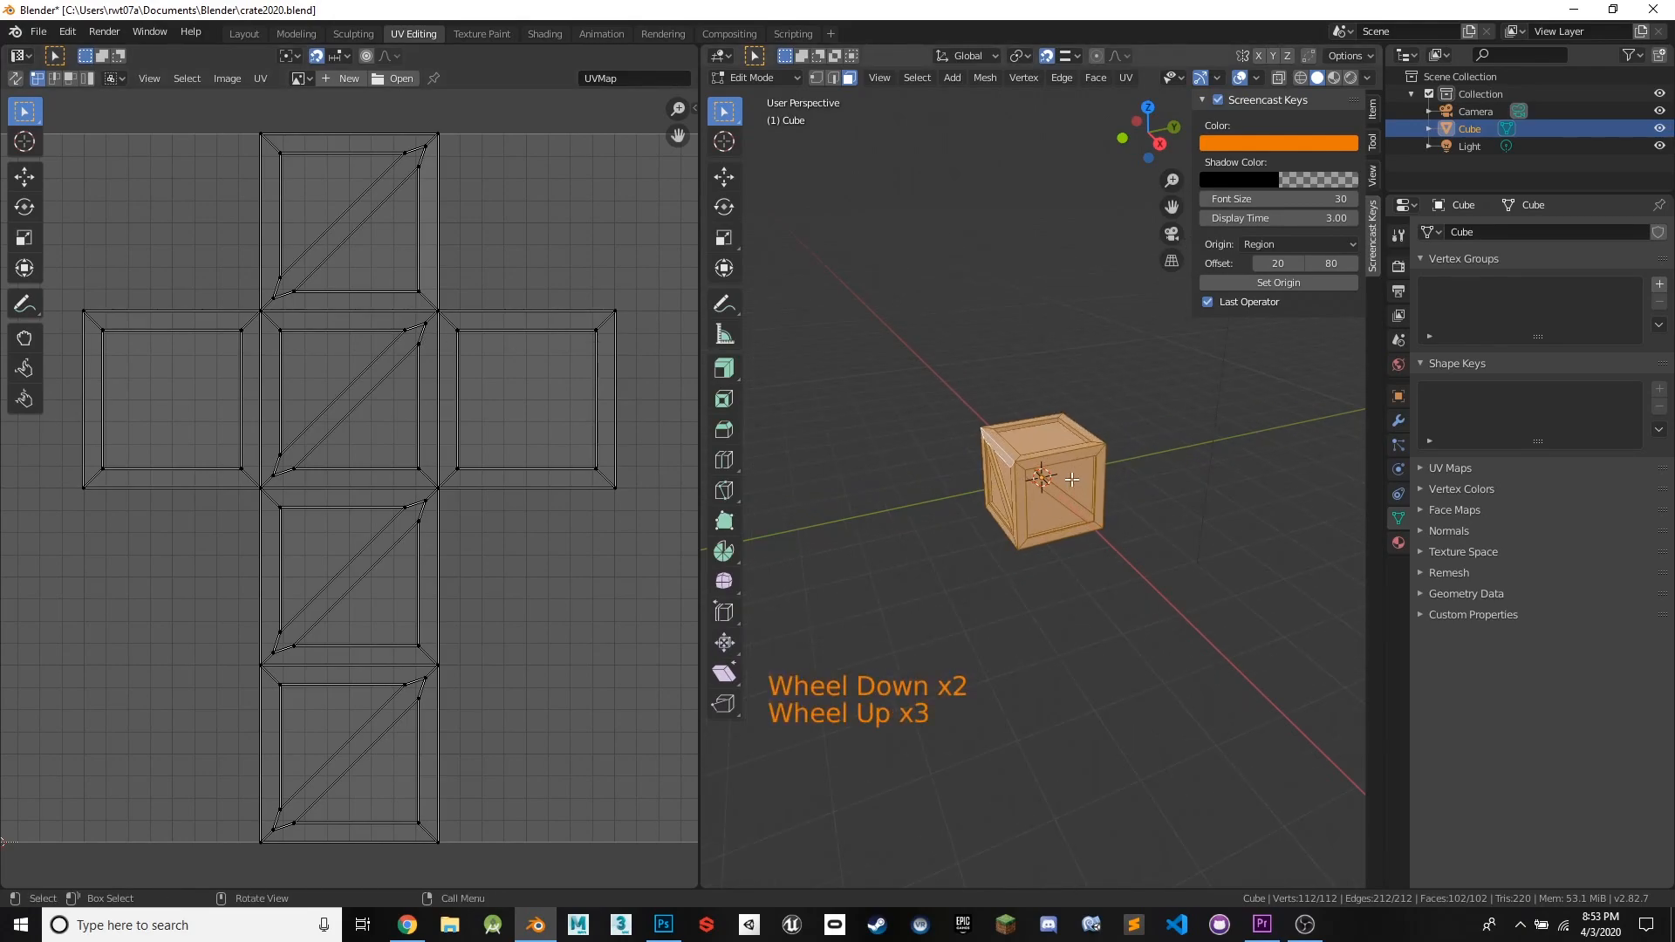
scroll(1115, 481, down, 2)
scroll(1115, 482, up, 5)
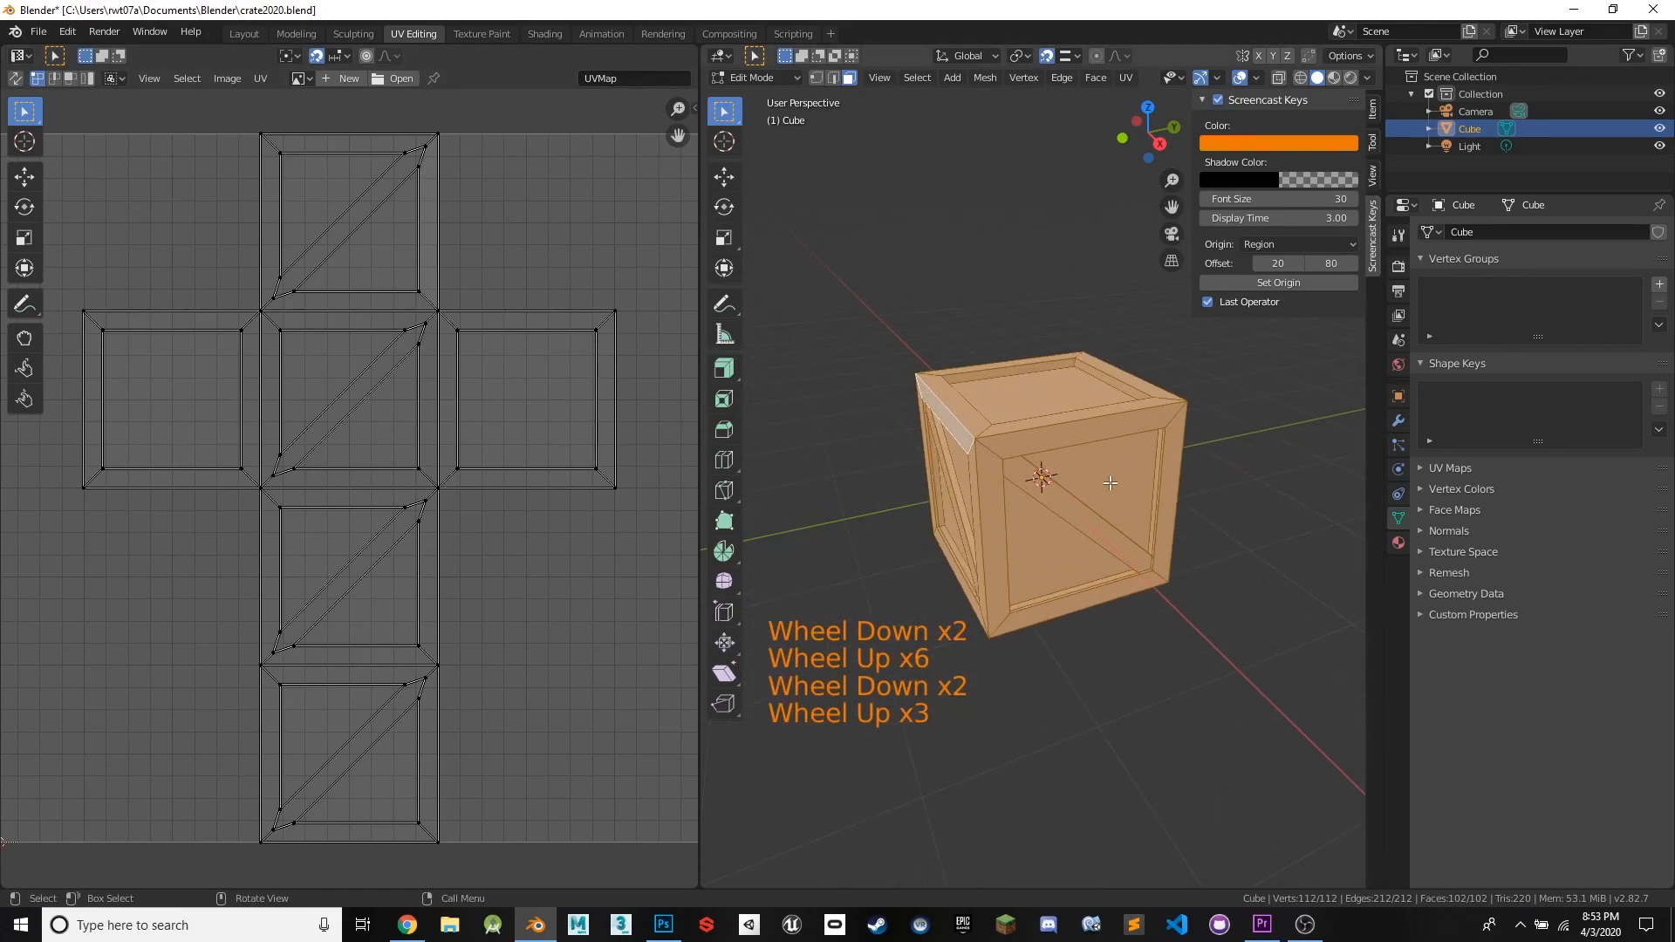
- Select recess, frame, brace and triangular panel faces one at a time to compare each with its place in the UV layout
click(995, 327)
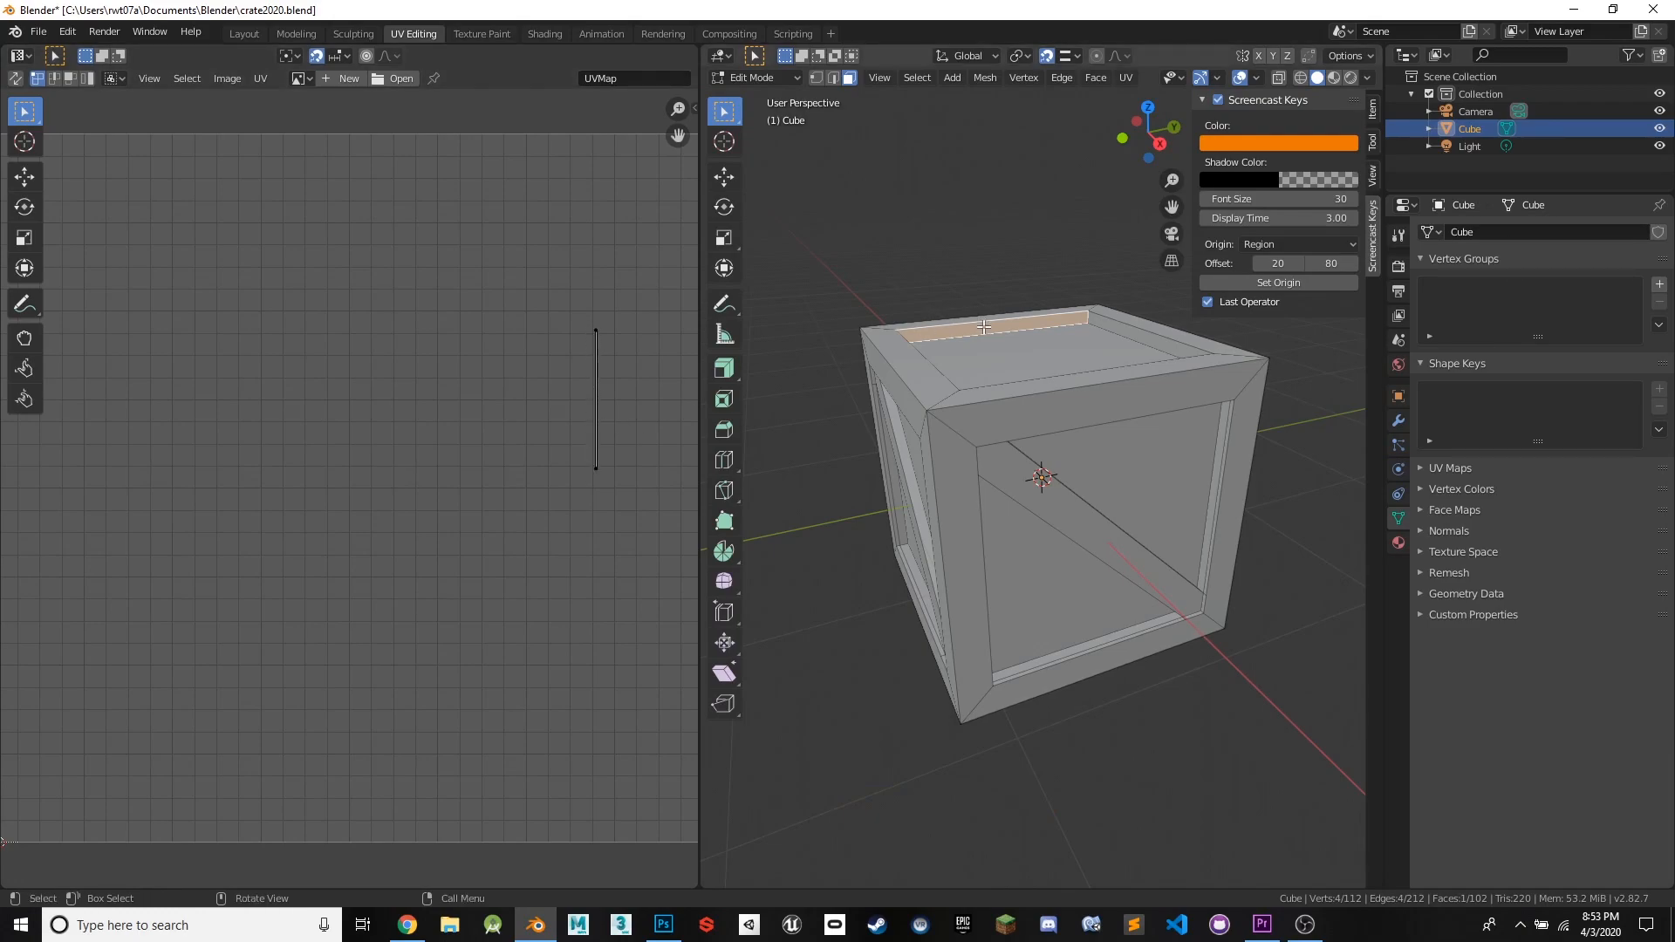
click(1022, 344)
click(1024, 408)
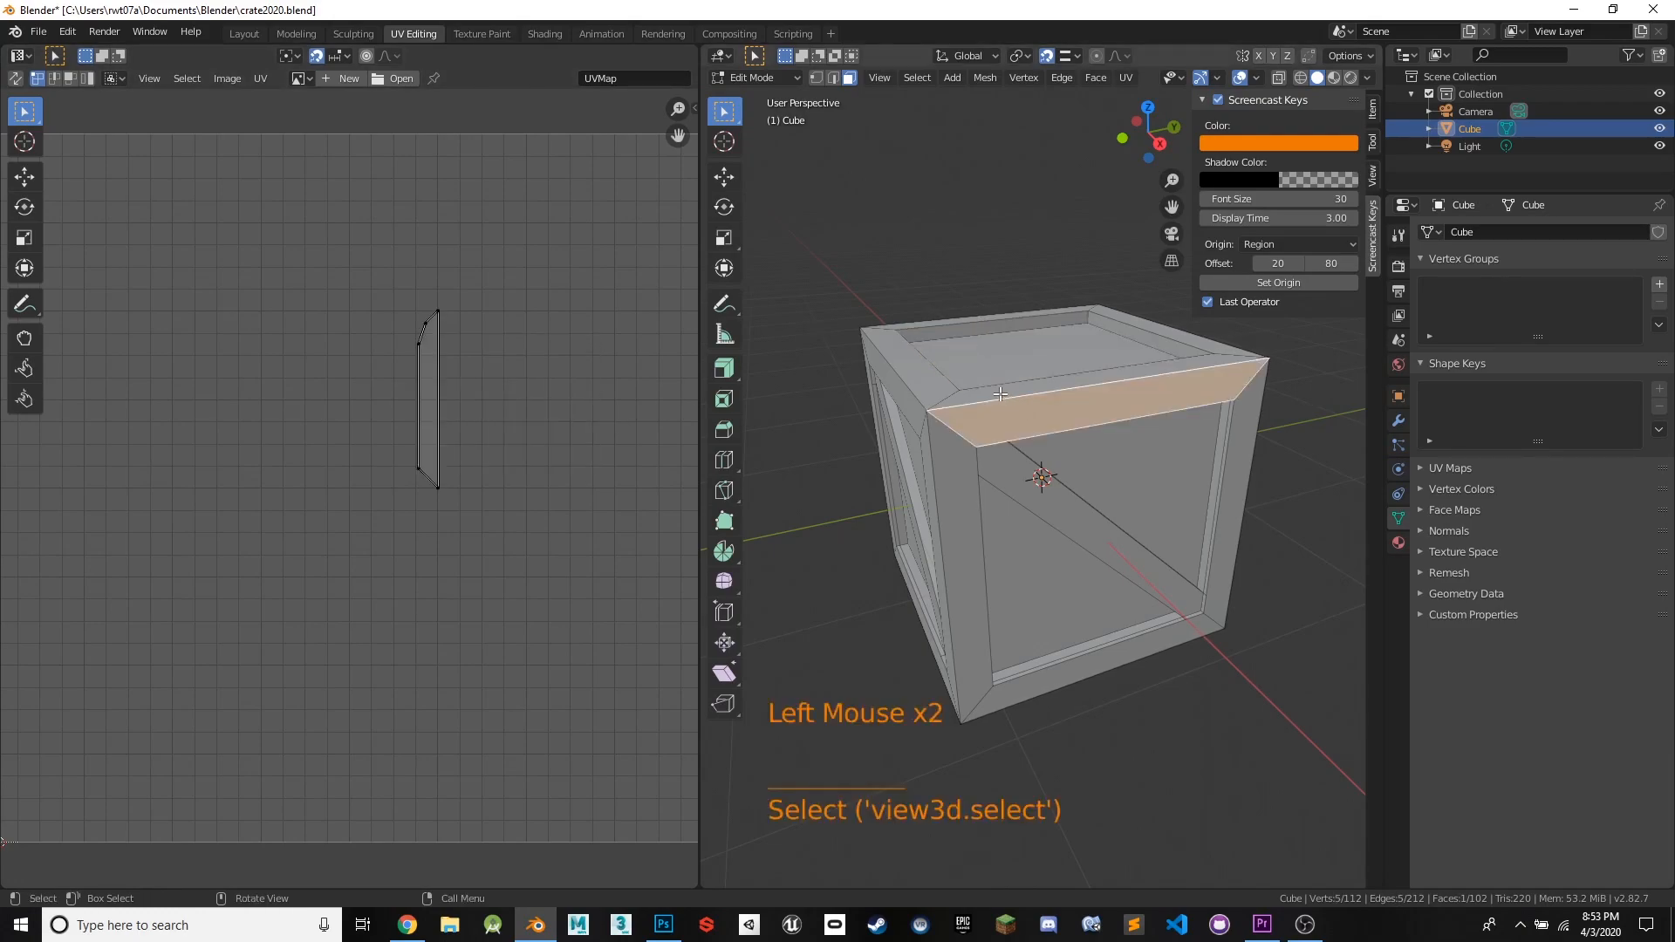
click(999, 394)
click(964, 417)
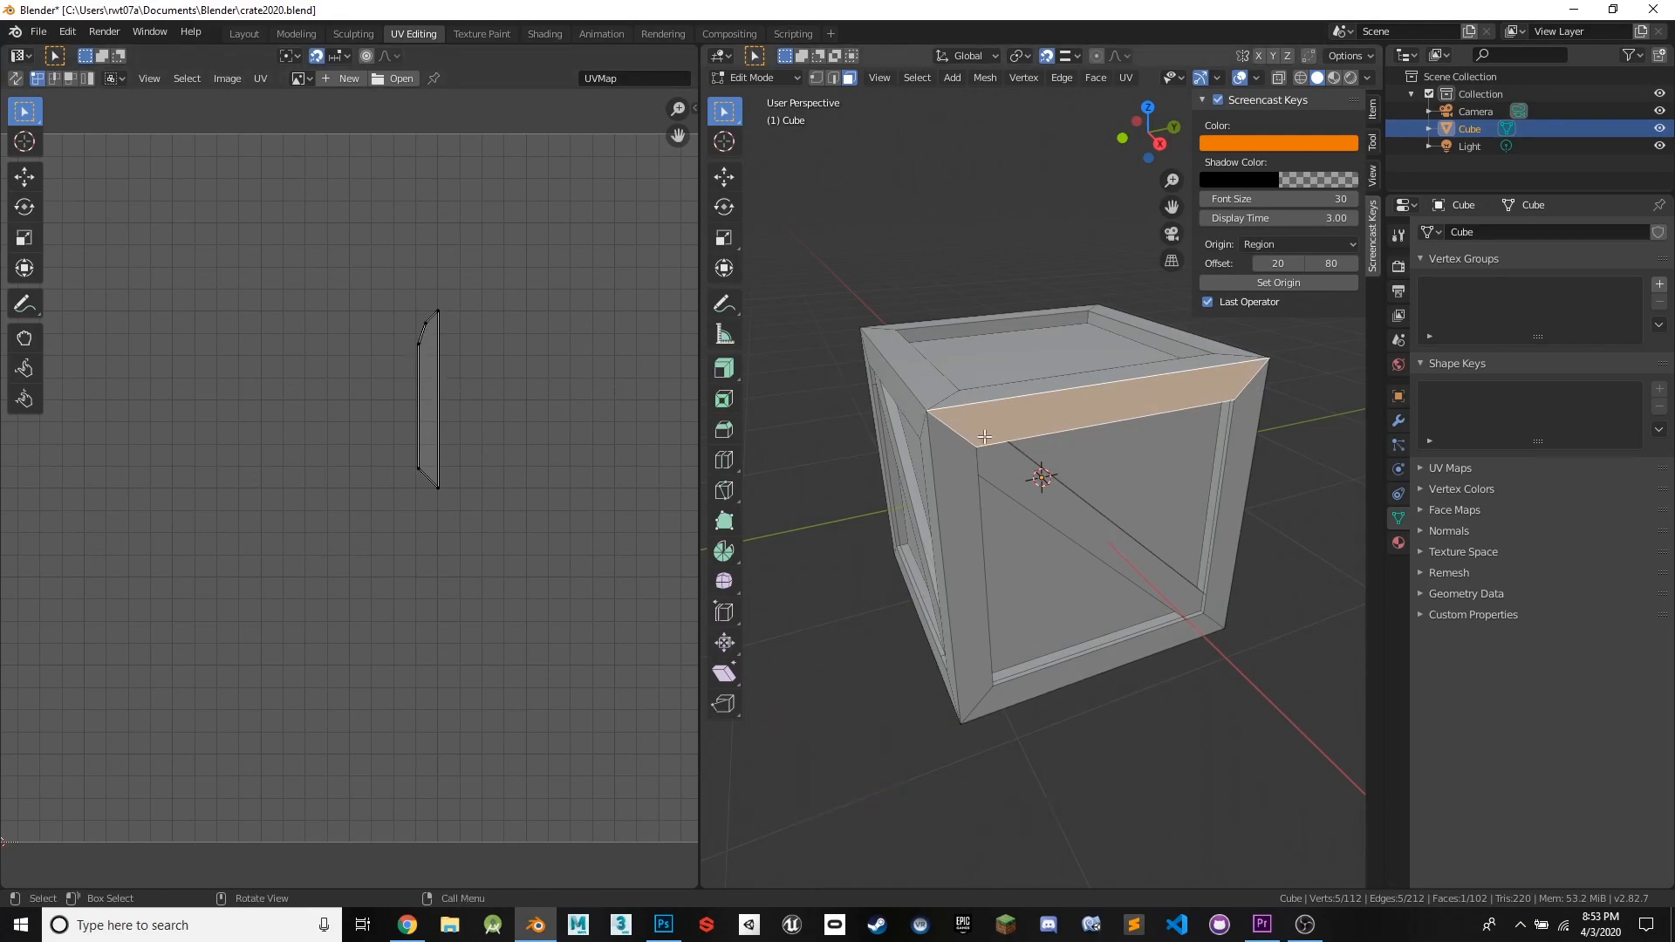
click(1008, 472)
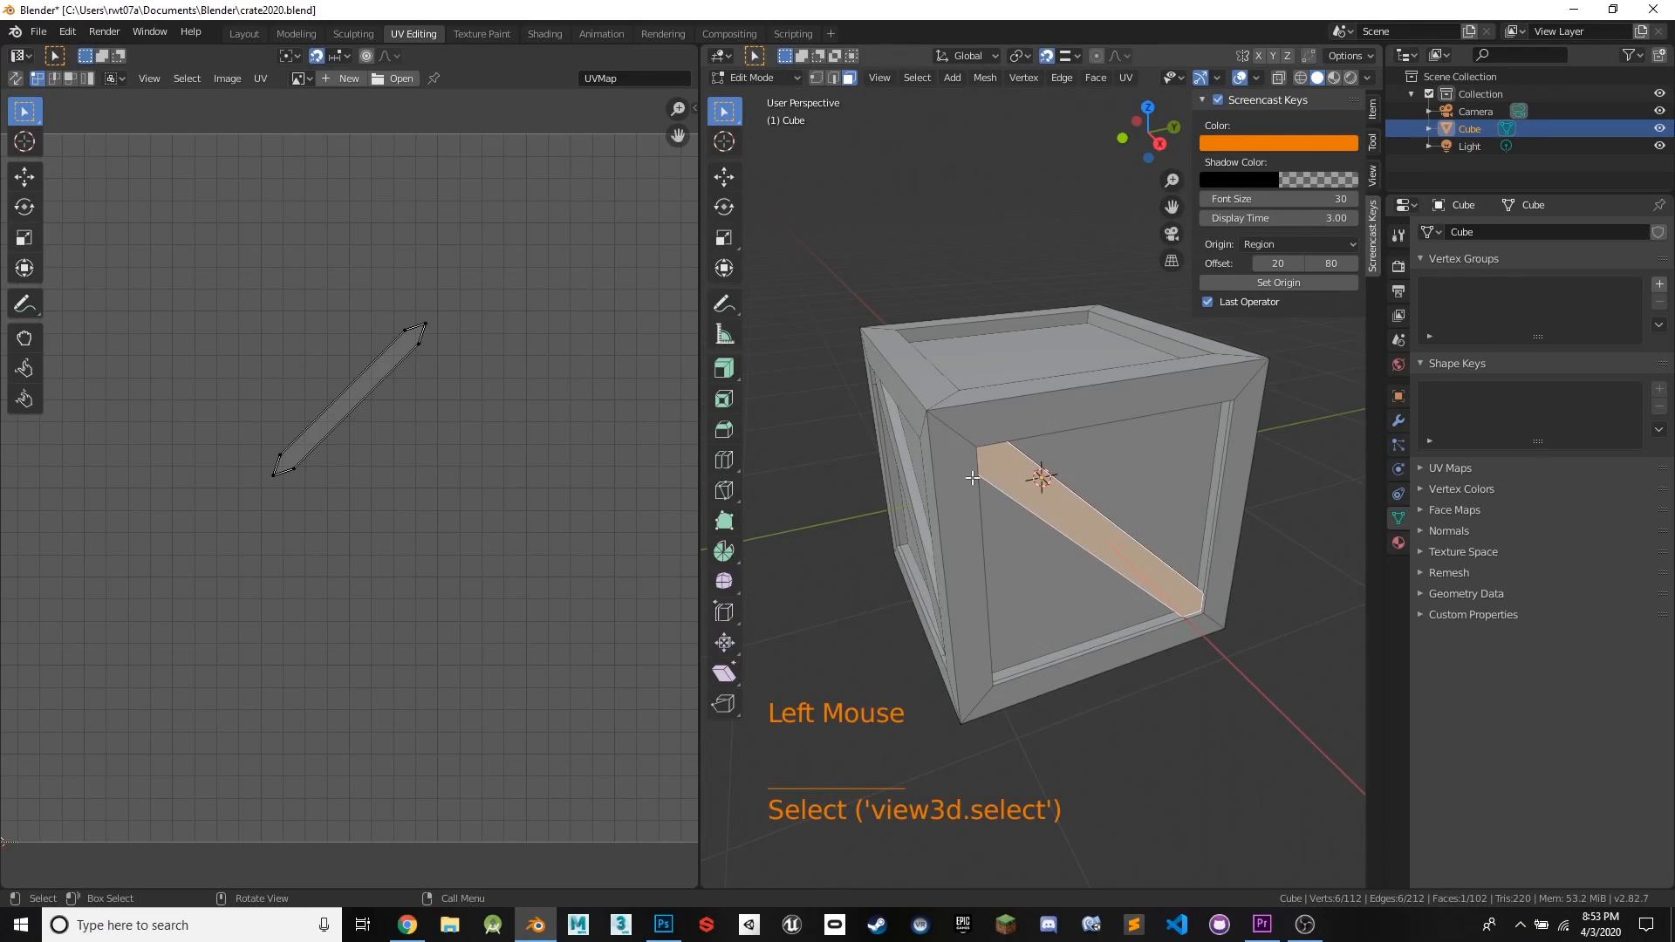
click(989, 437)
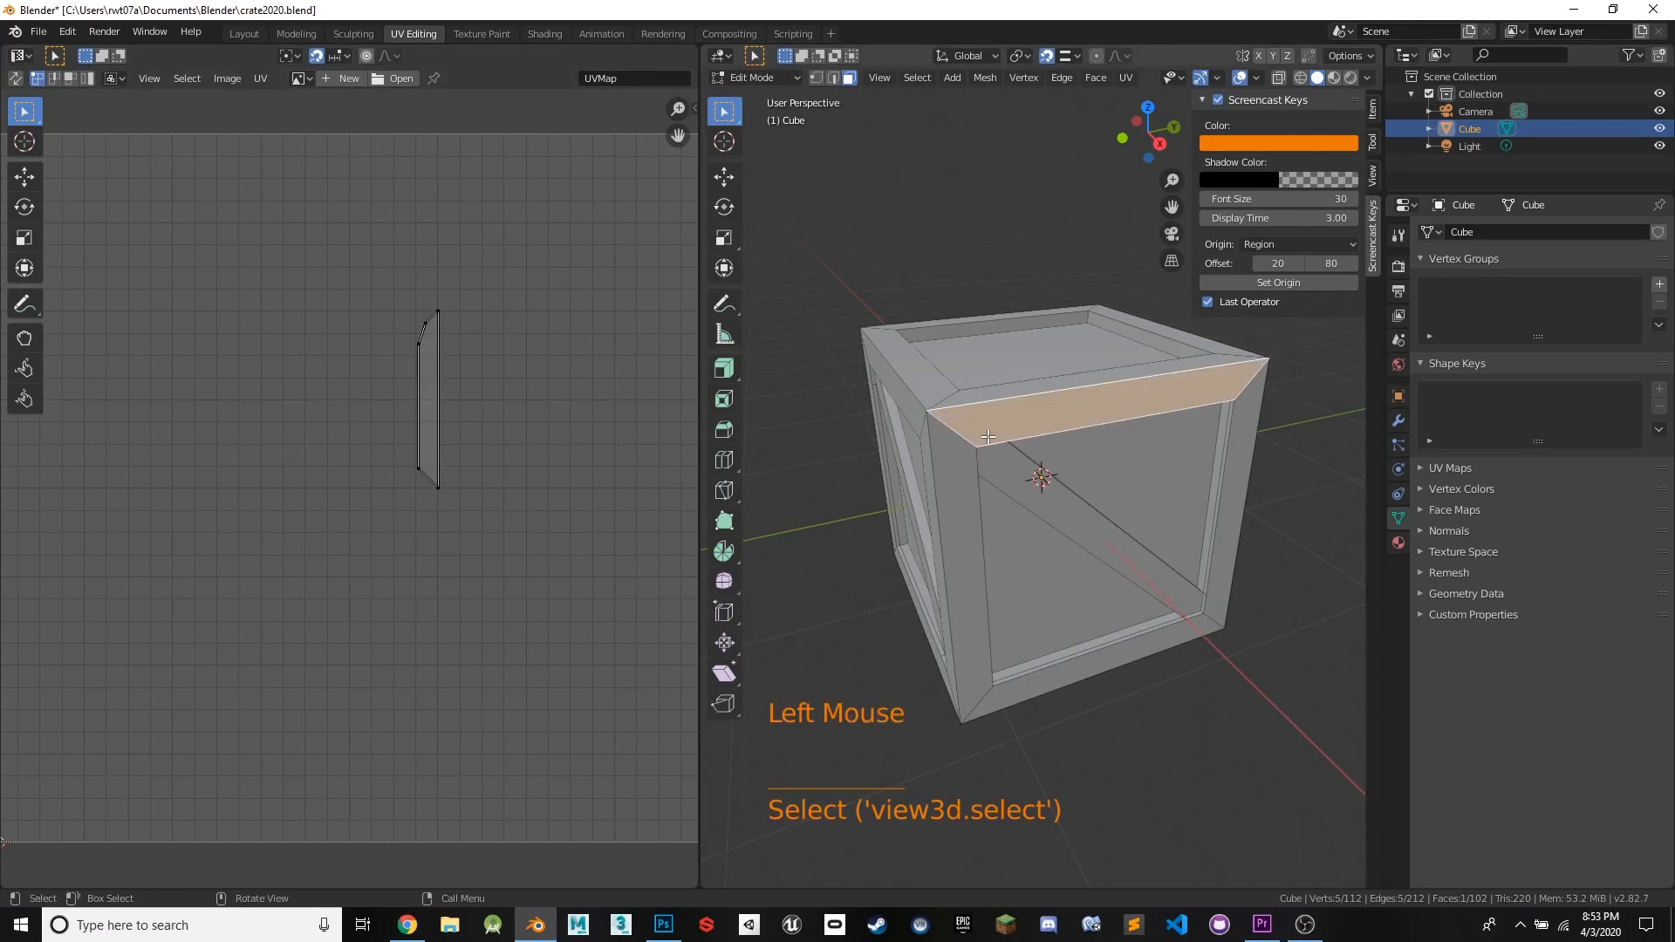
click(976, 607)
click(1047, 604)
- Select all of the crate's faces and unwrap them with Smart UV Project, keeping its default settings
key(a)
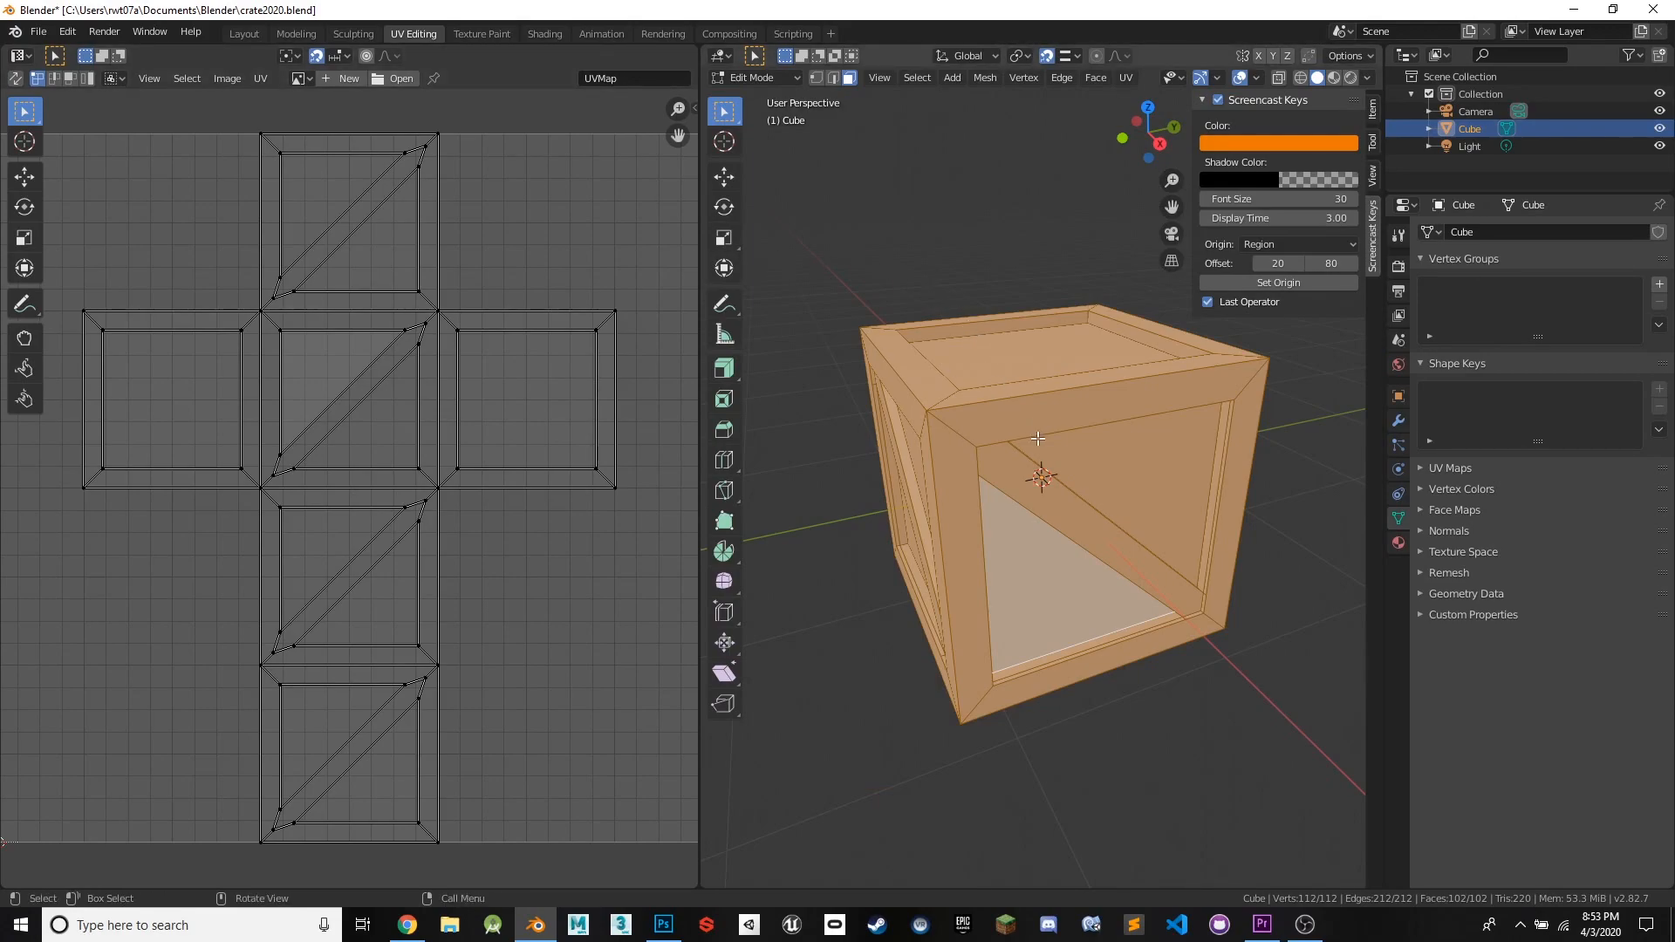
key(u)
key(u)
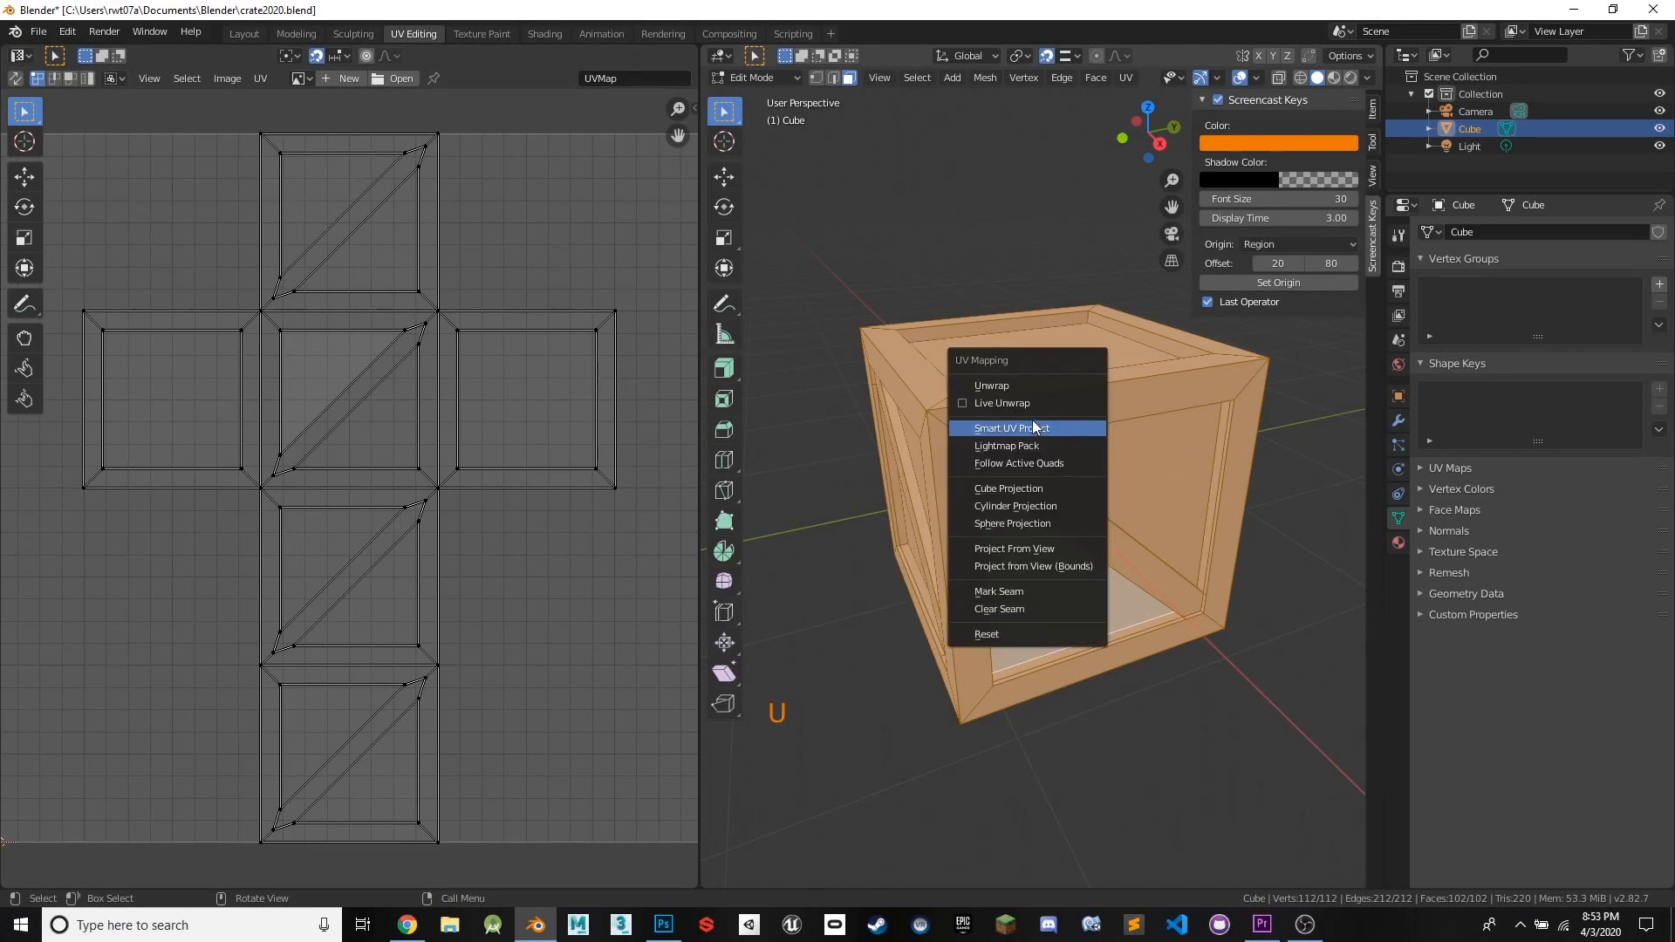
click(1021, 429)
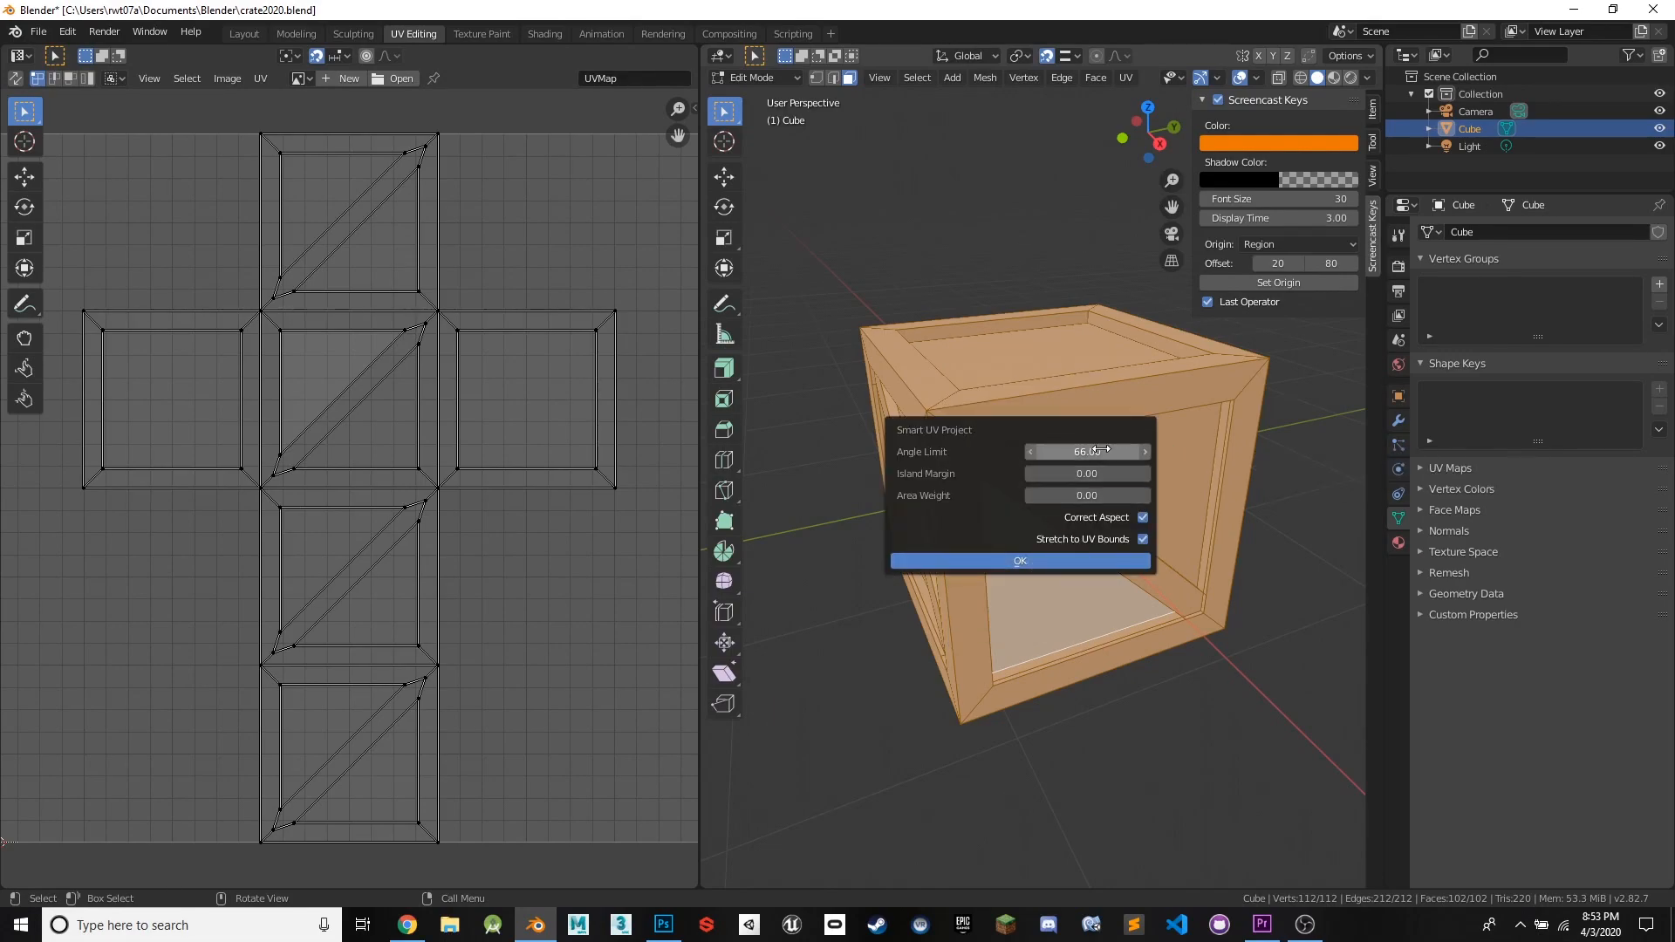
click(1043, 560)
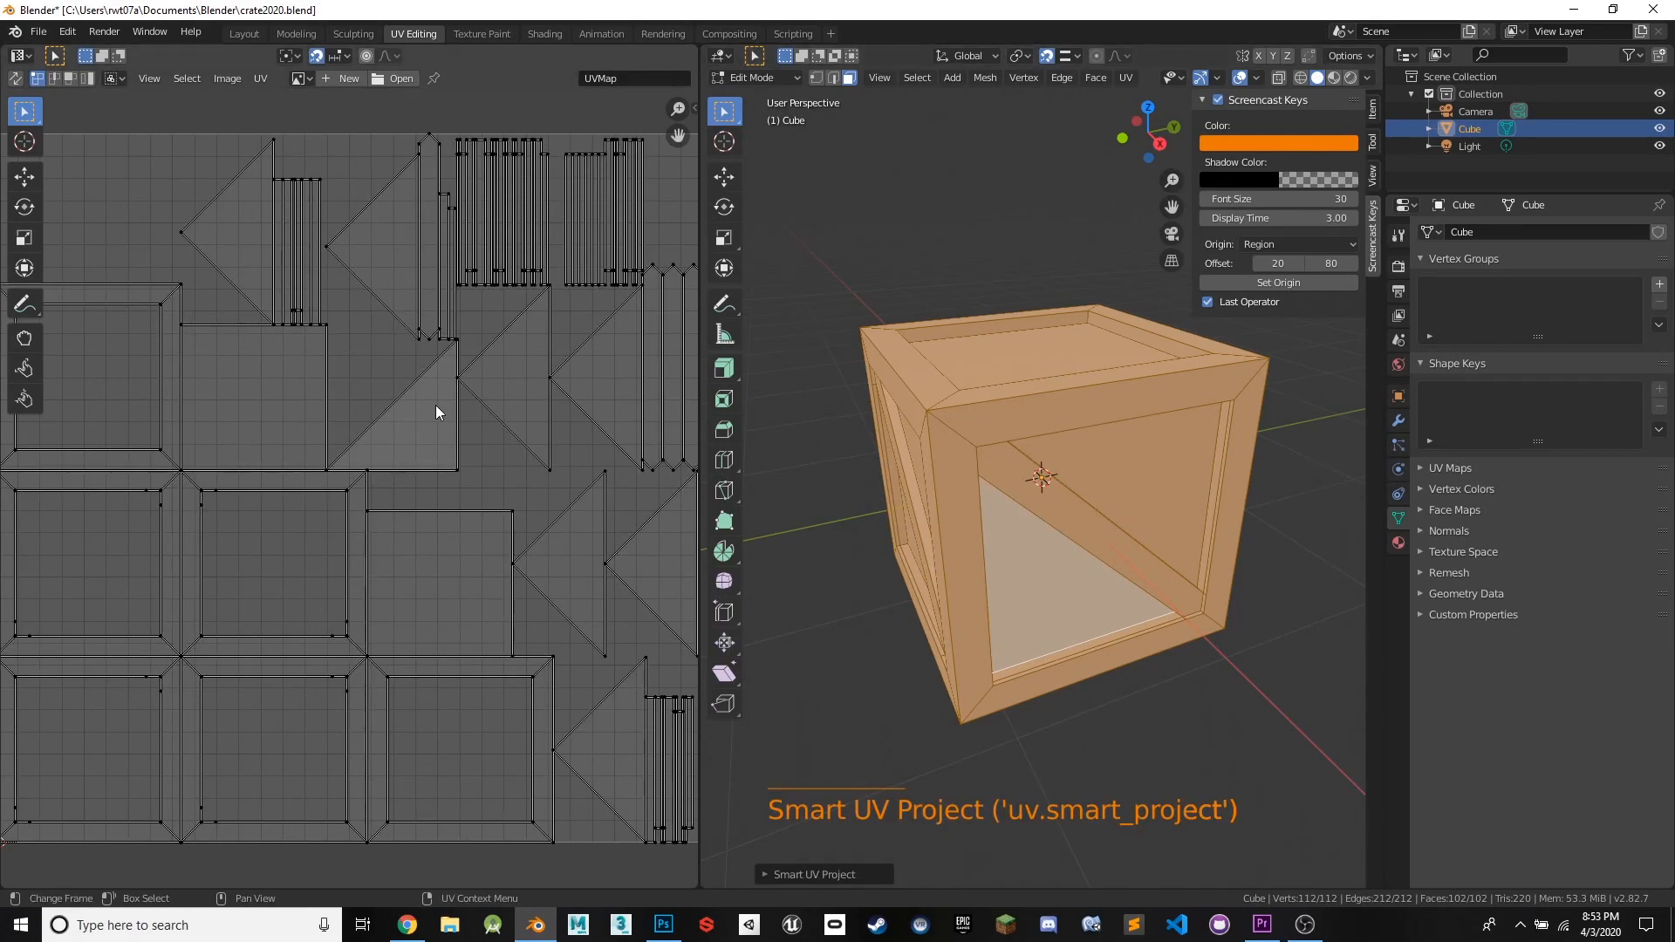
scroll(436, 406, down, 1)
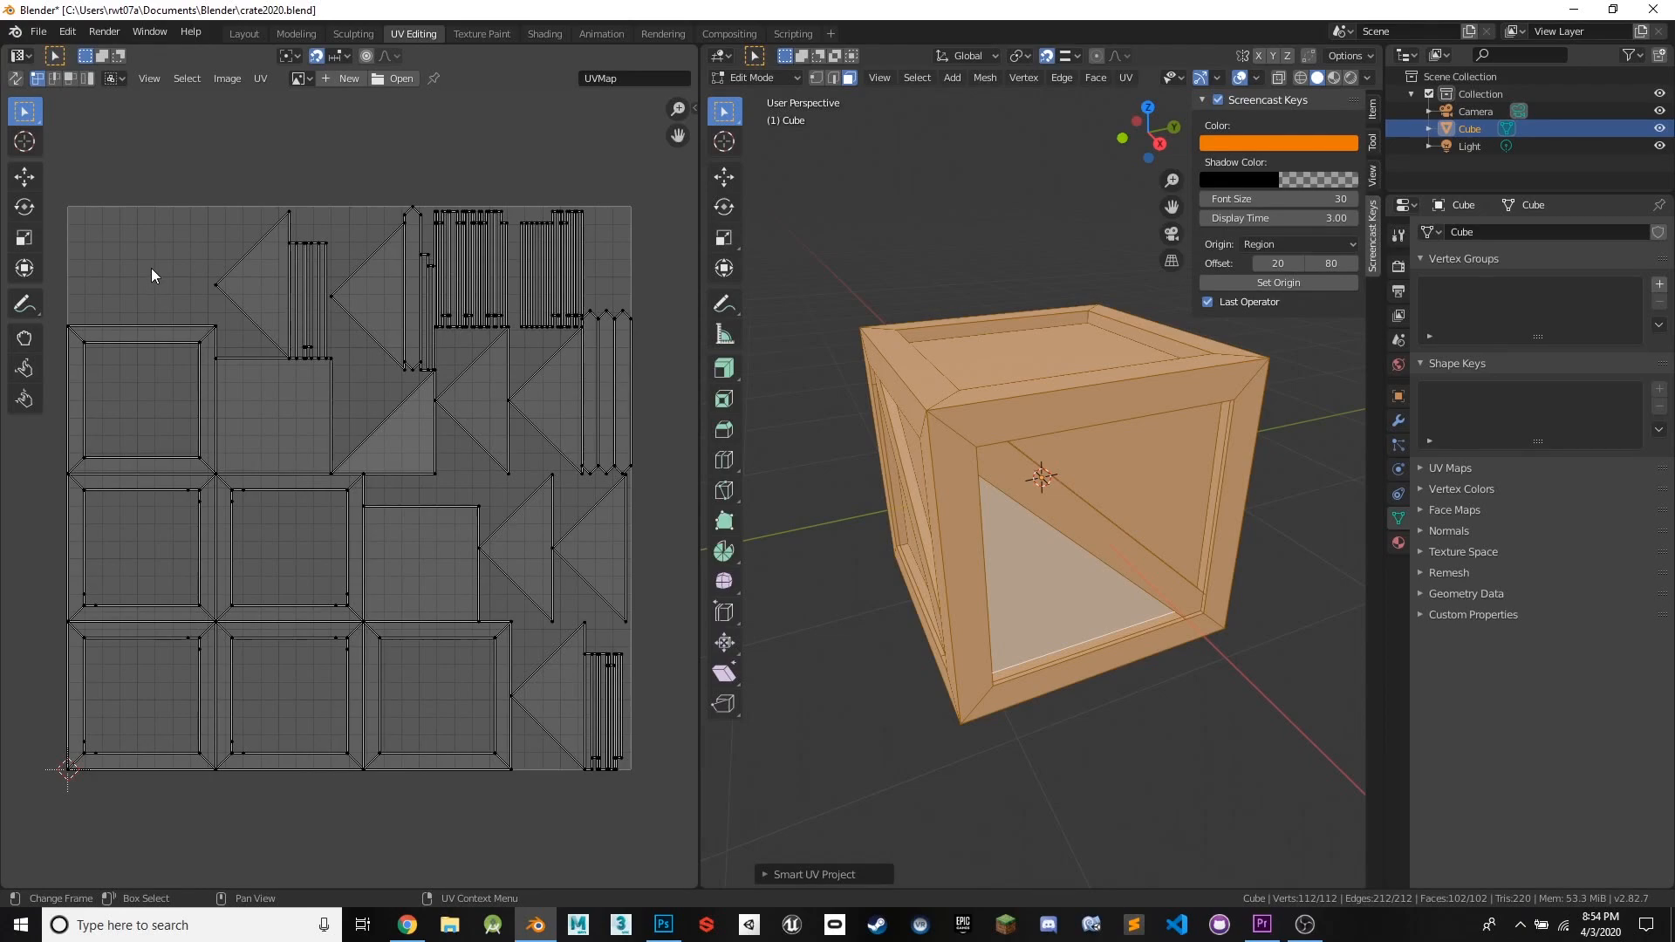
- Select the diagonal brace and the triangular panel above it to check their new UV islands
click(120, 331)
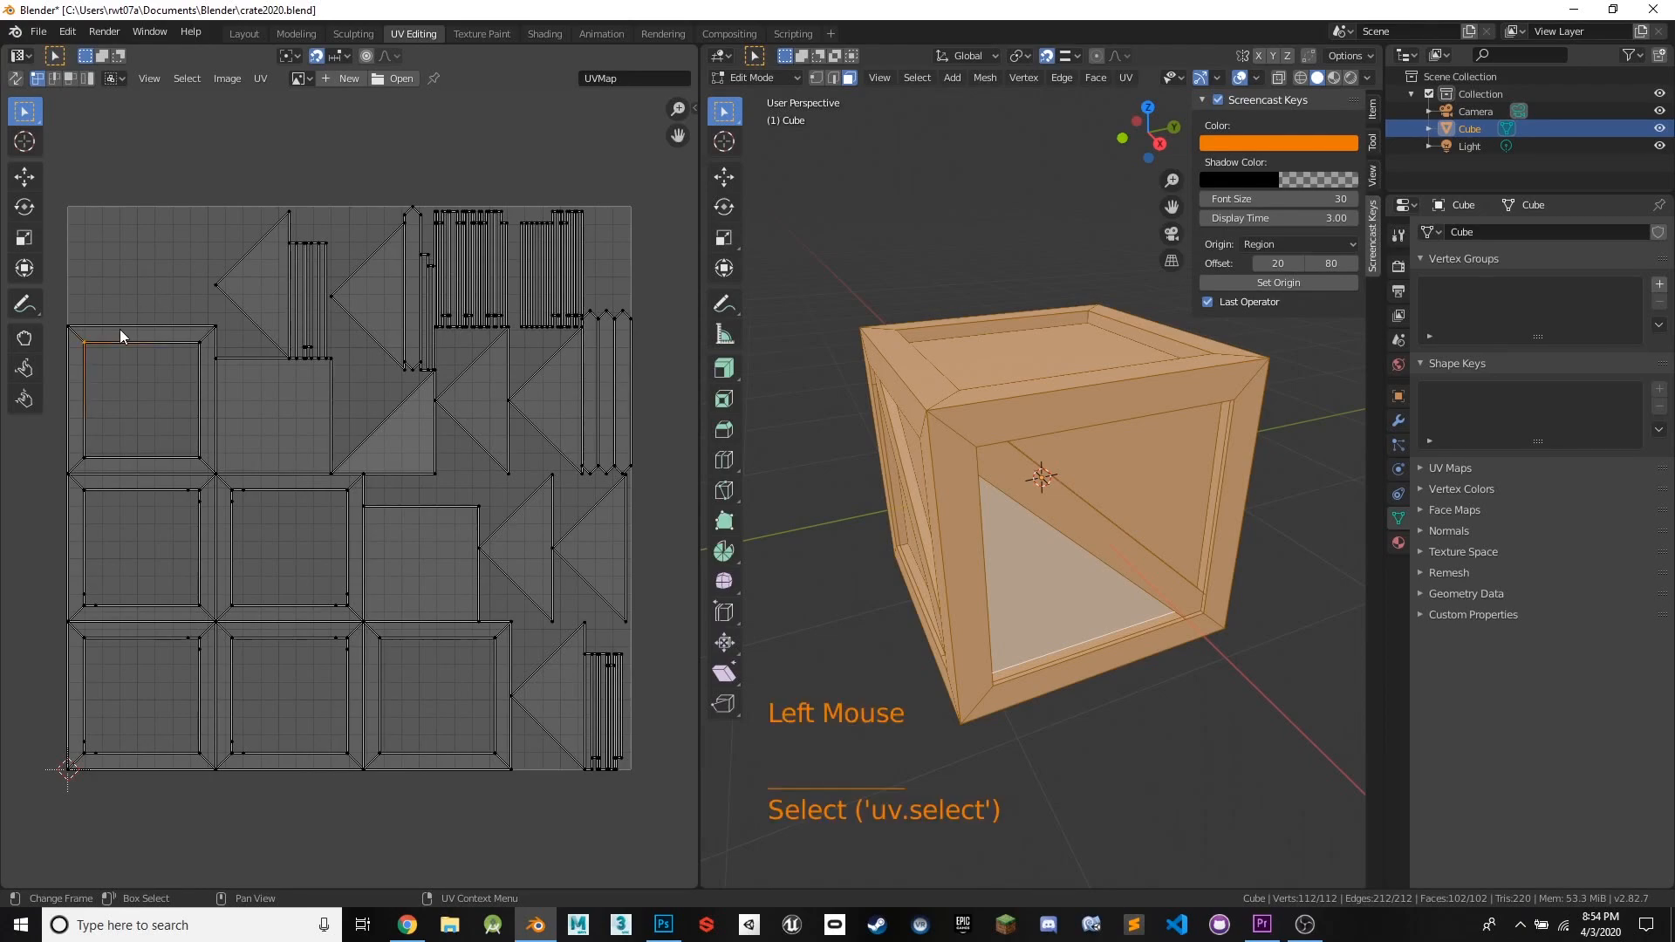
click(981, 408)
click(1022, 476)
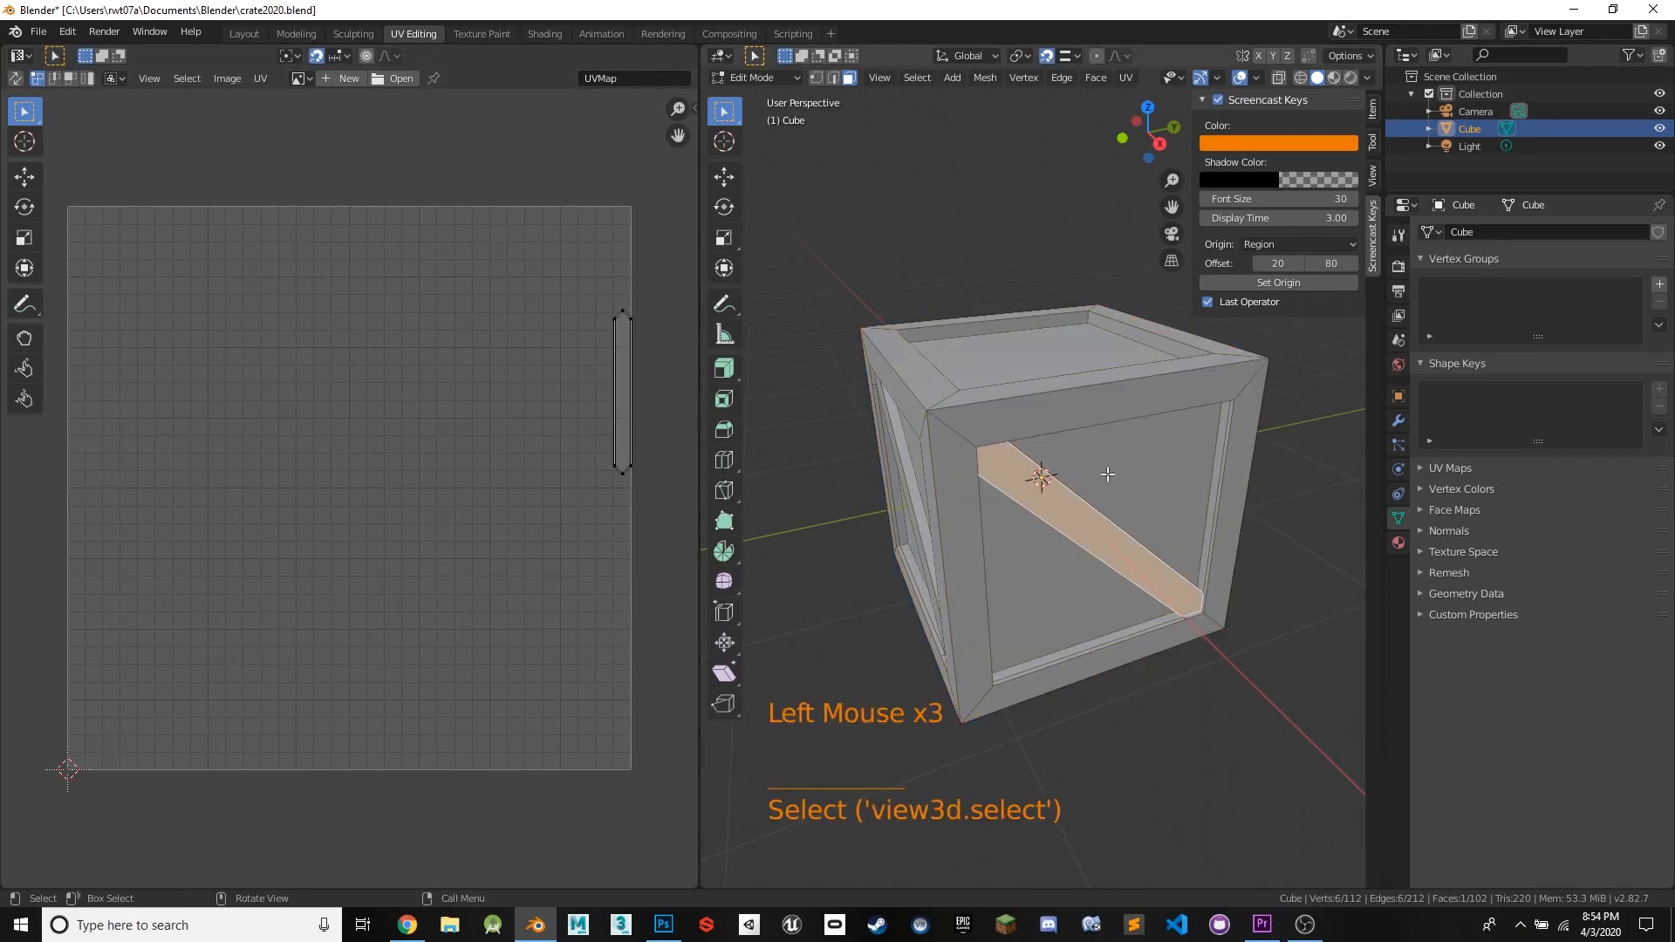
click(1108, 472)
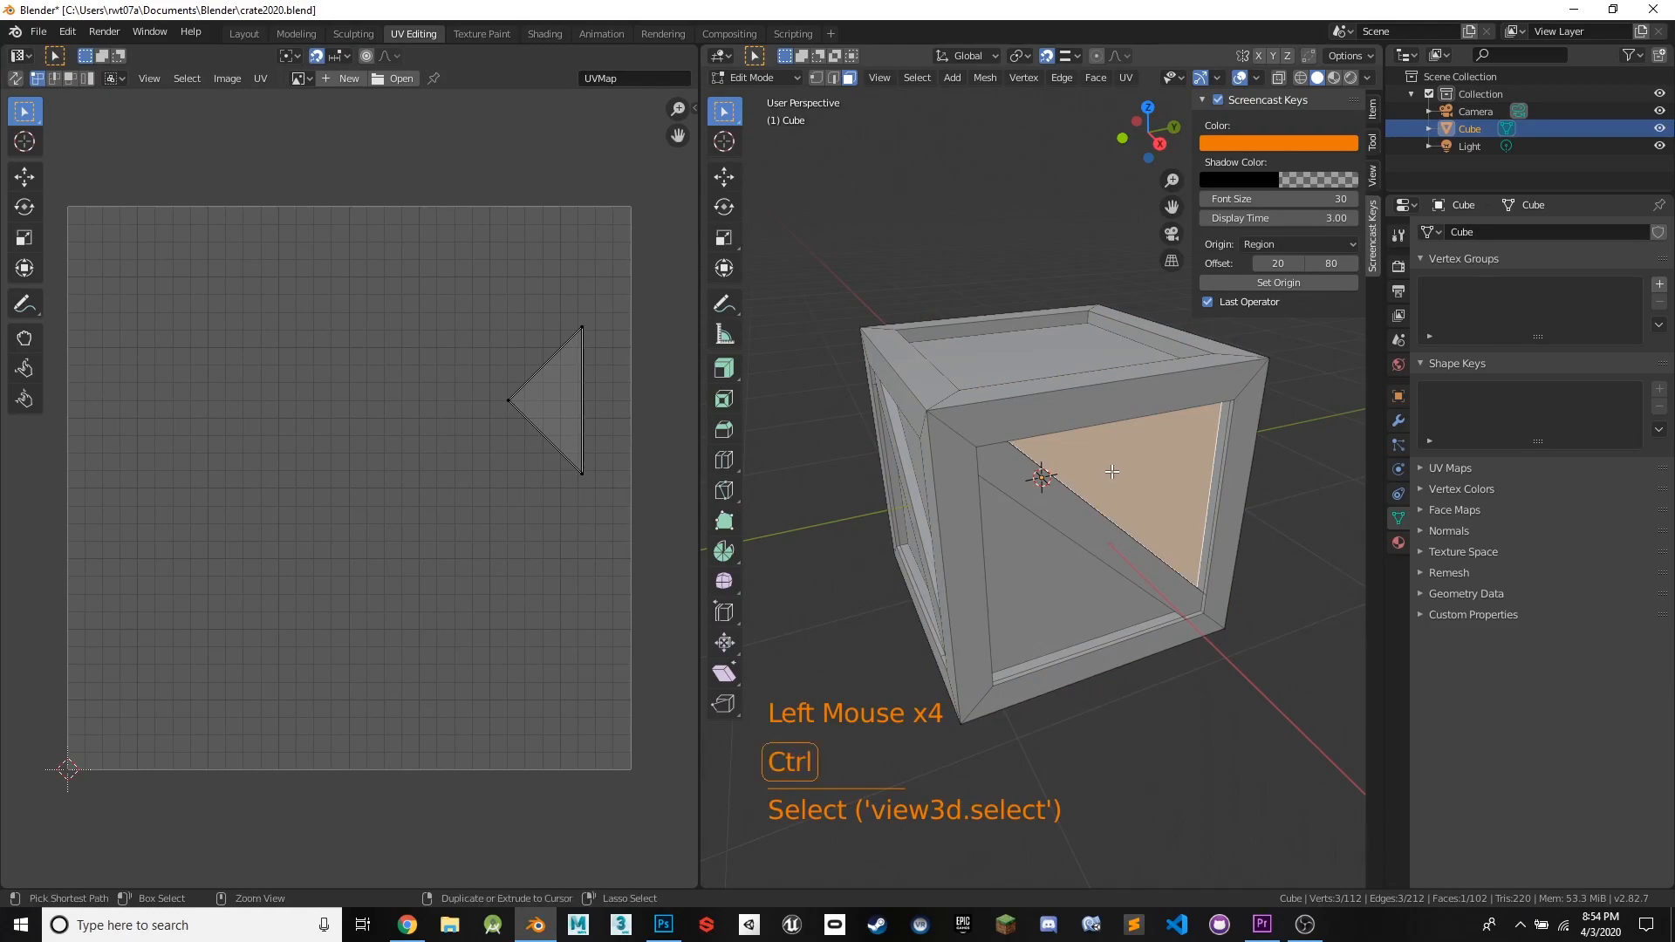
- Reselect every face of the crate and review the available UV mapping commands
key(a)
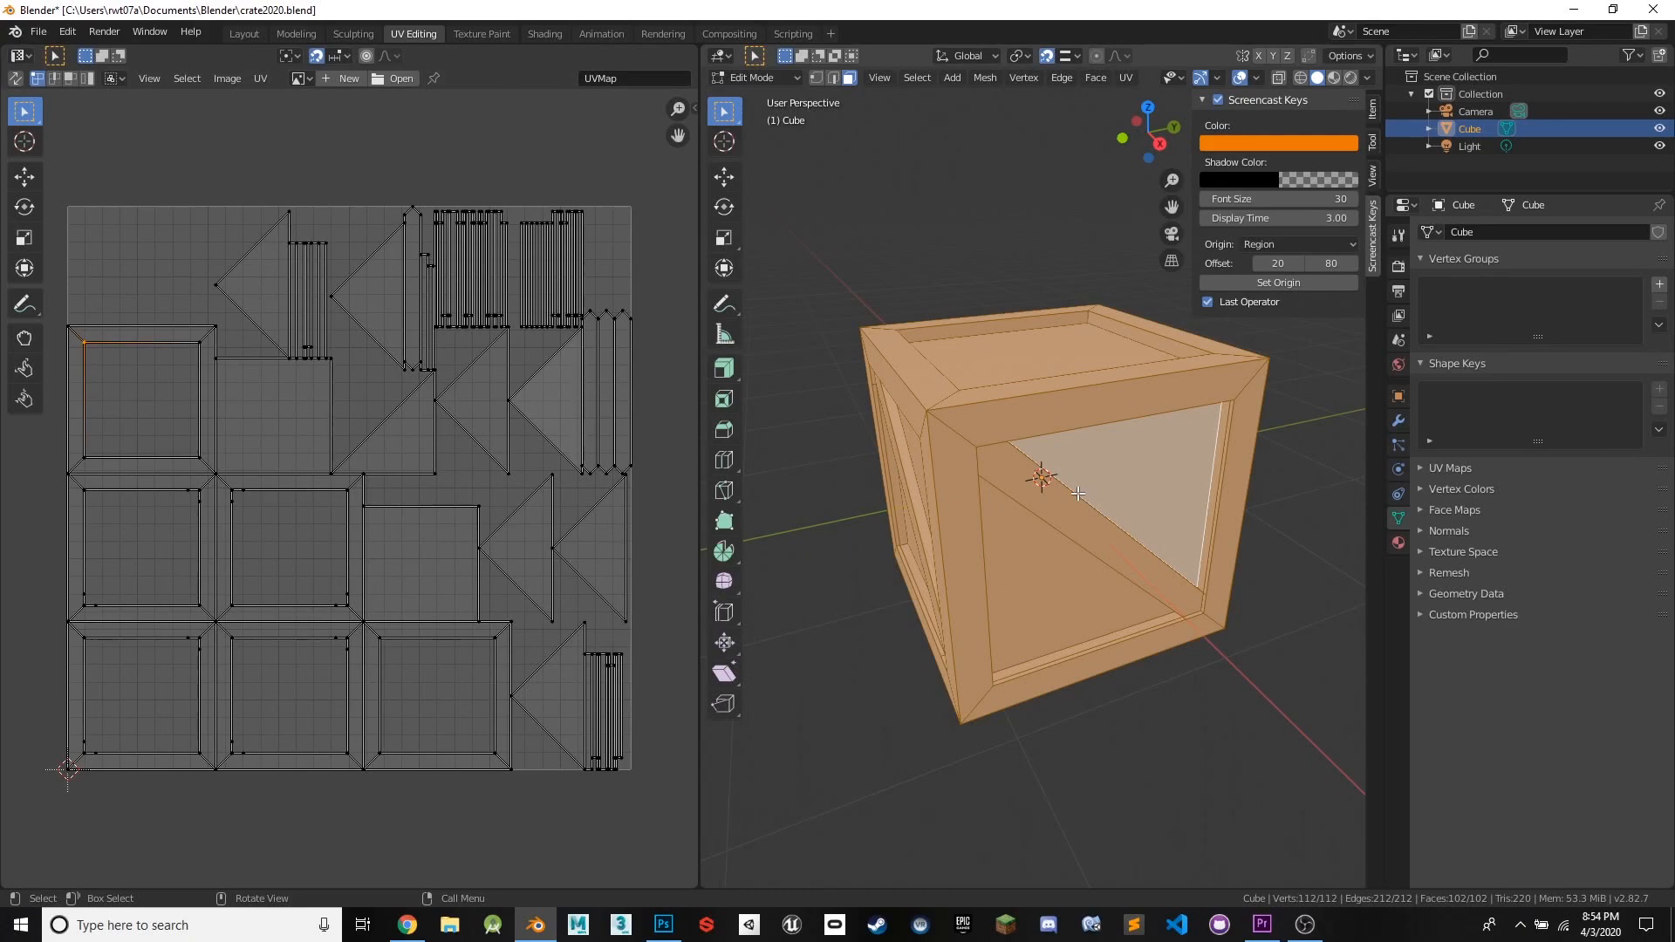
middle_drag(1119, 456, 884, 421)
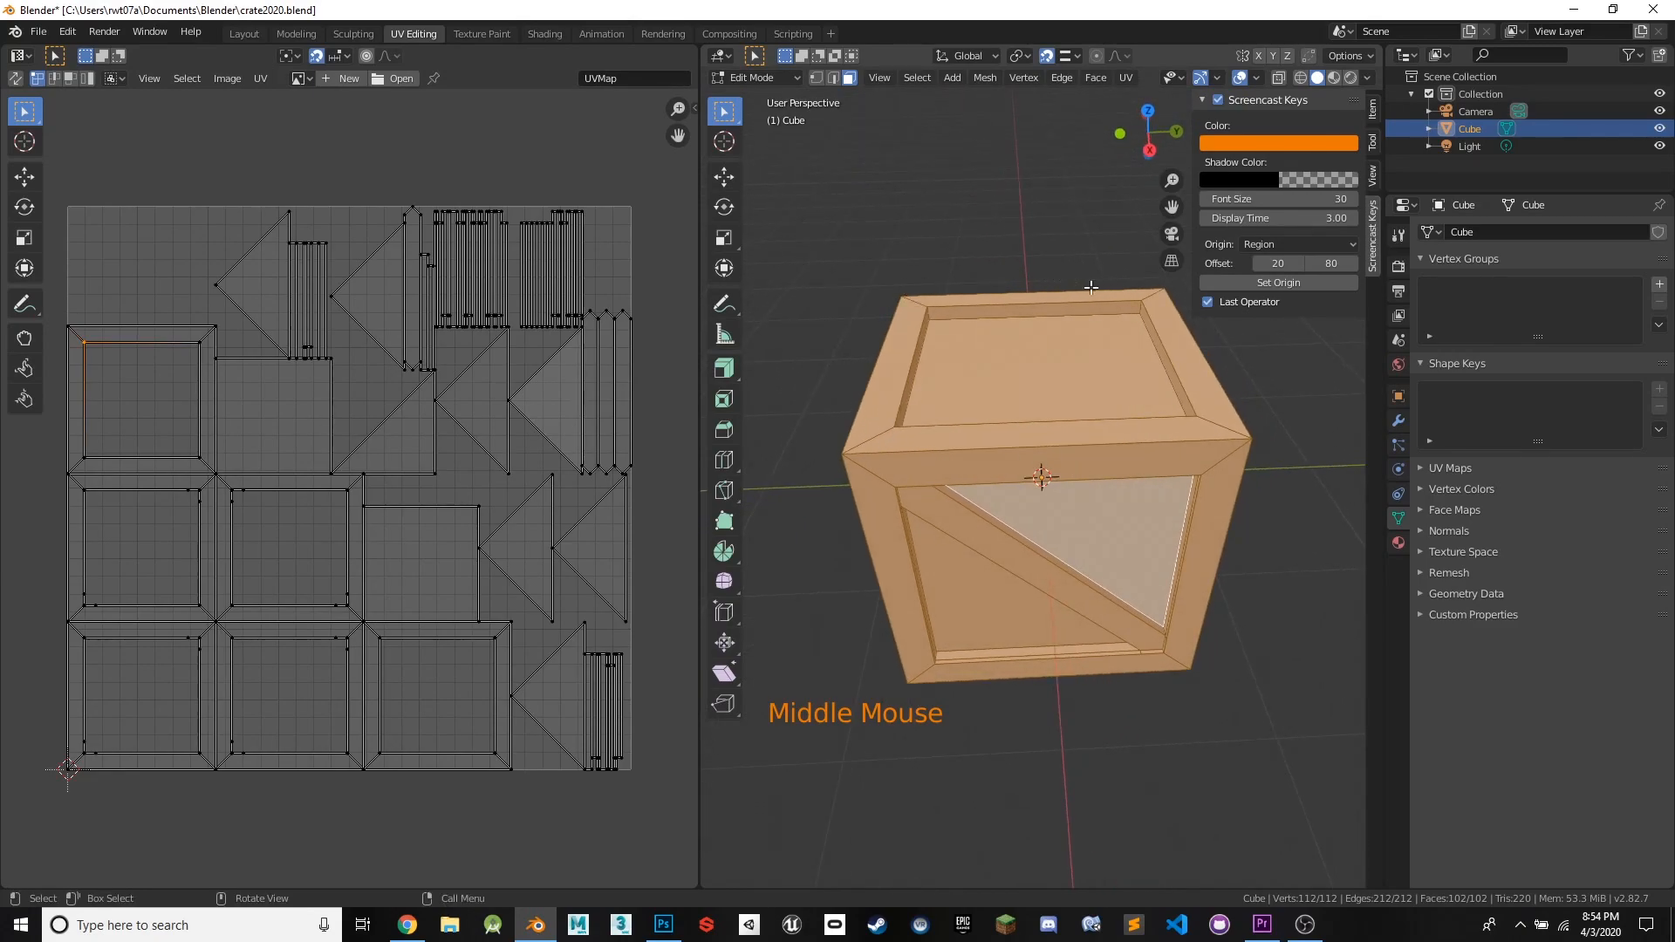
middle_drag(960, 358, 979, 377)
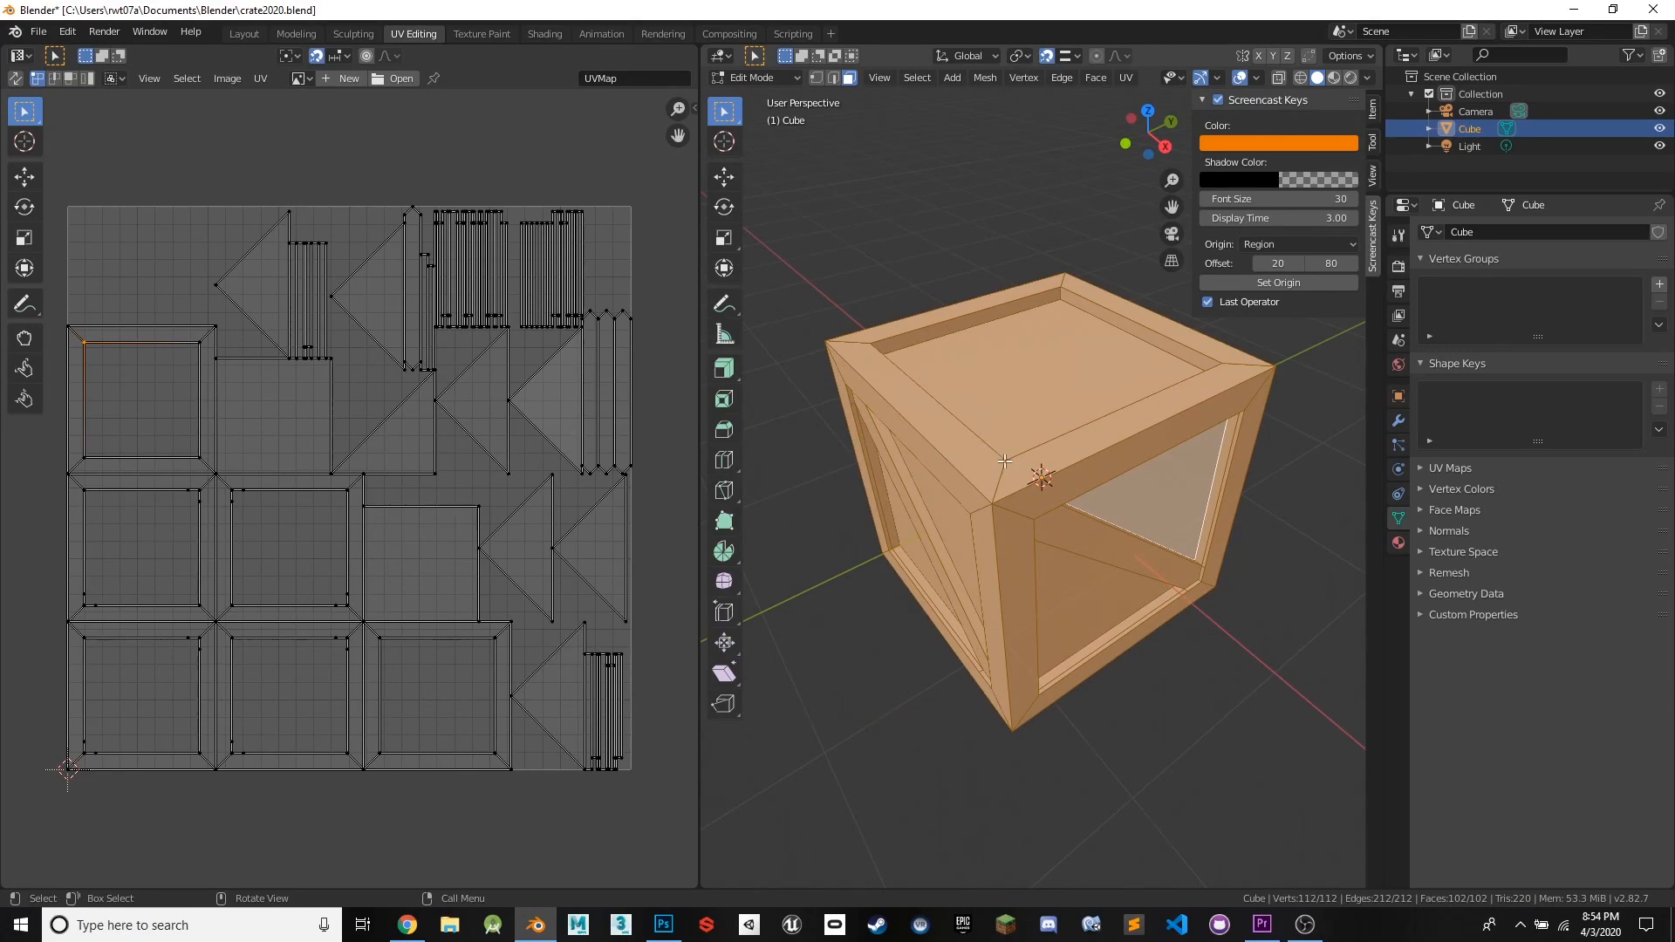
key(u)
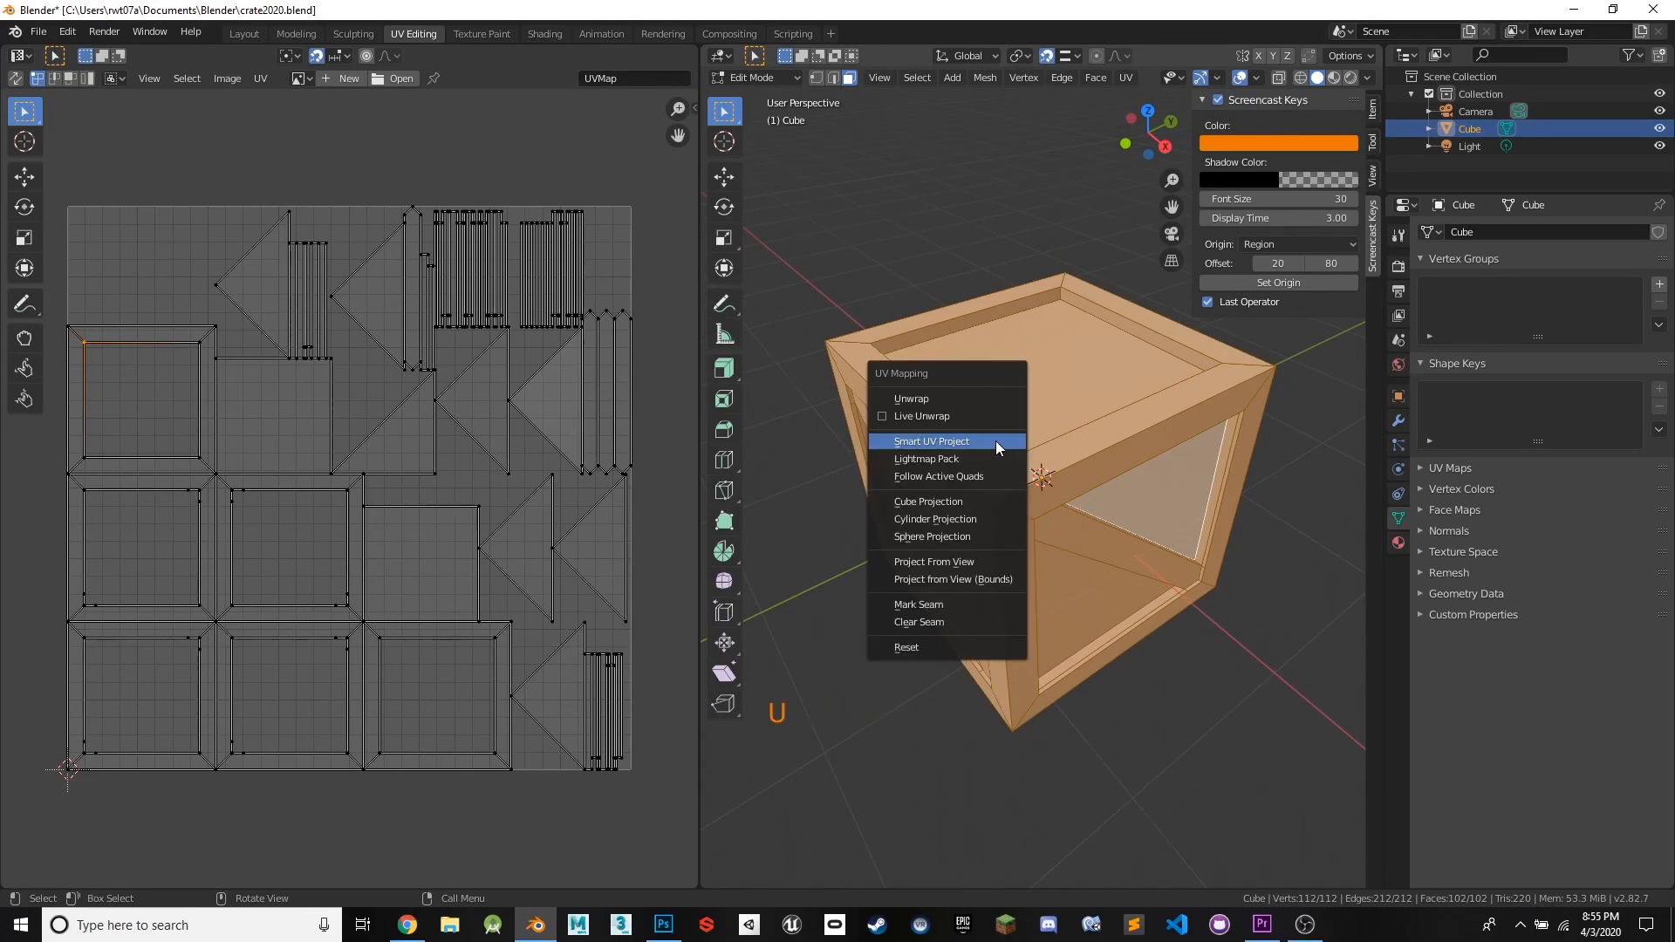
click(1119, 77)
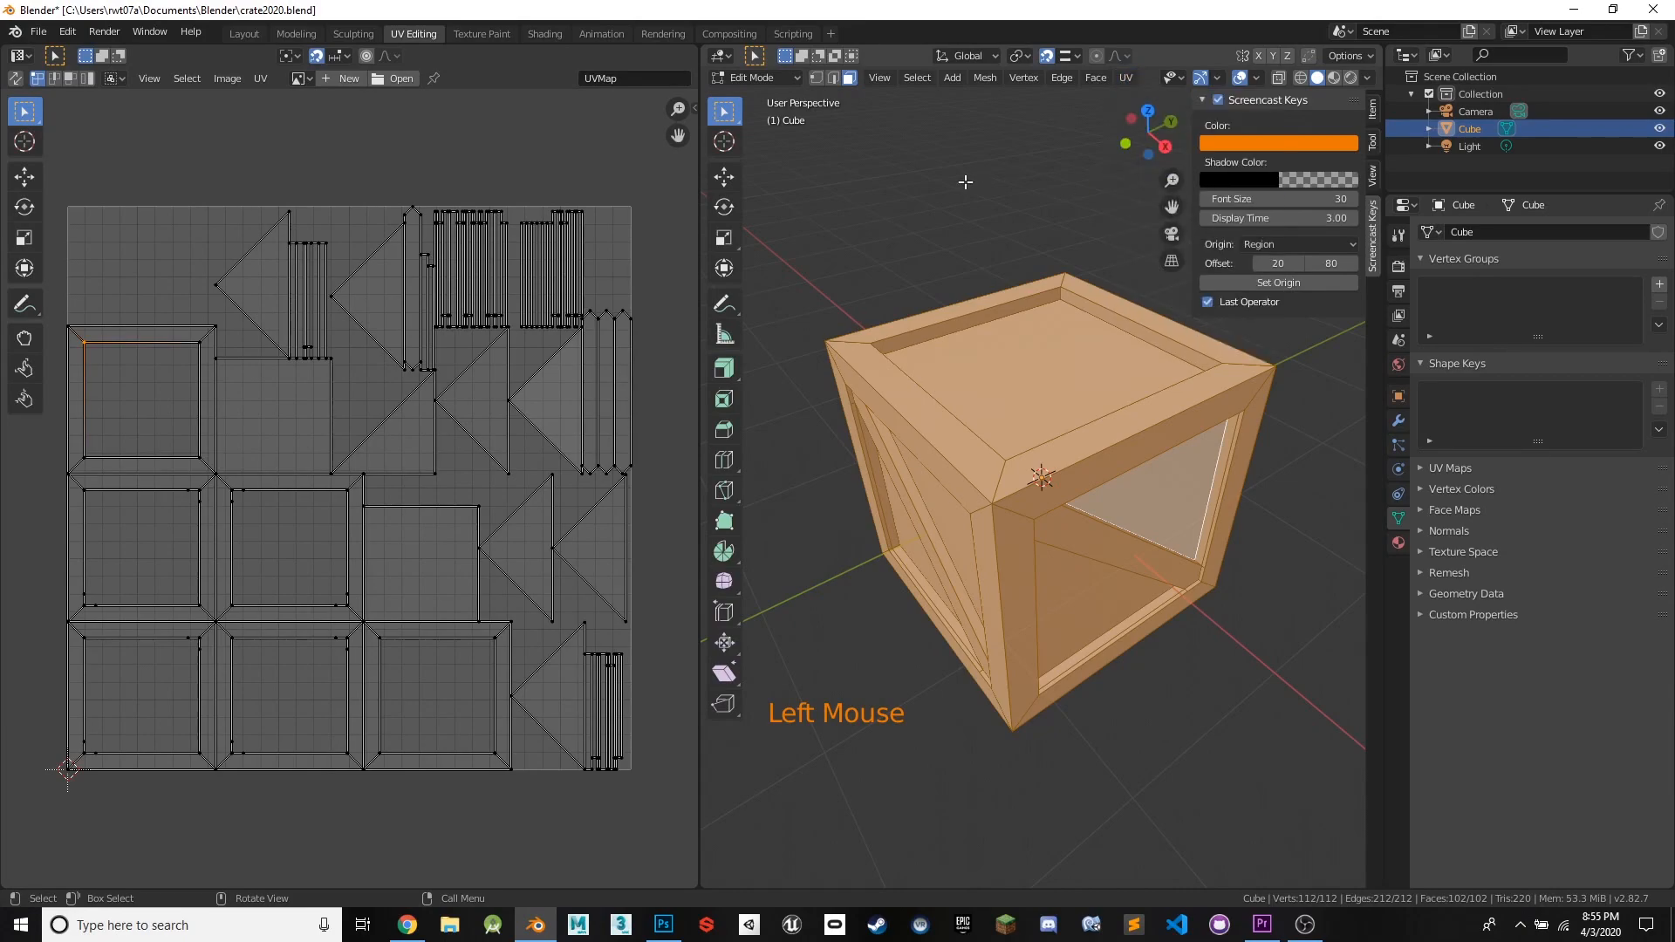
- Unwrap the crate with Cube Projection and check the top panel, a side's triangular panel and its brace in the UV layout
key(u)
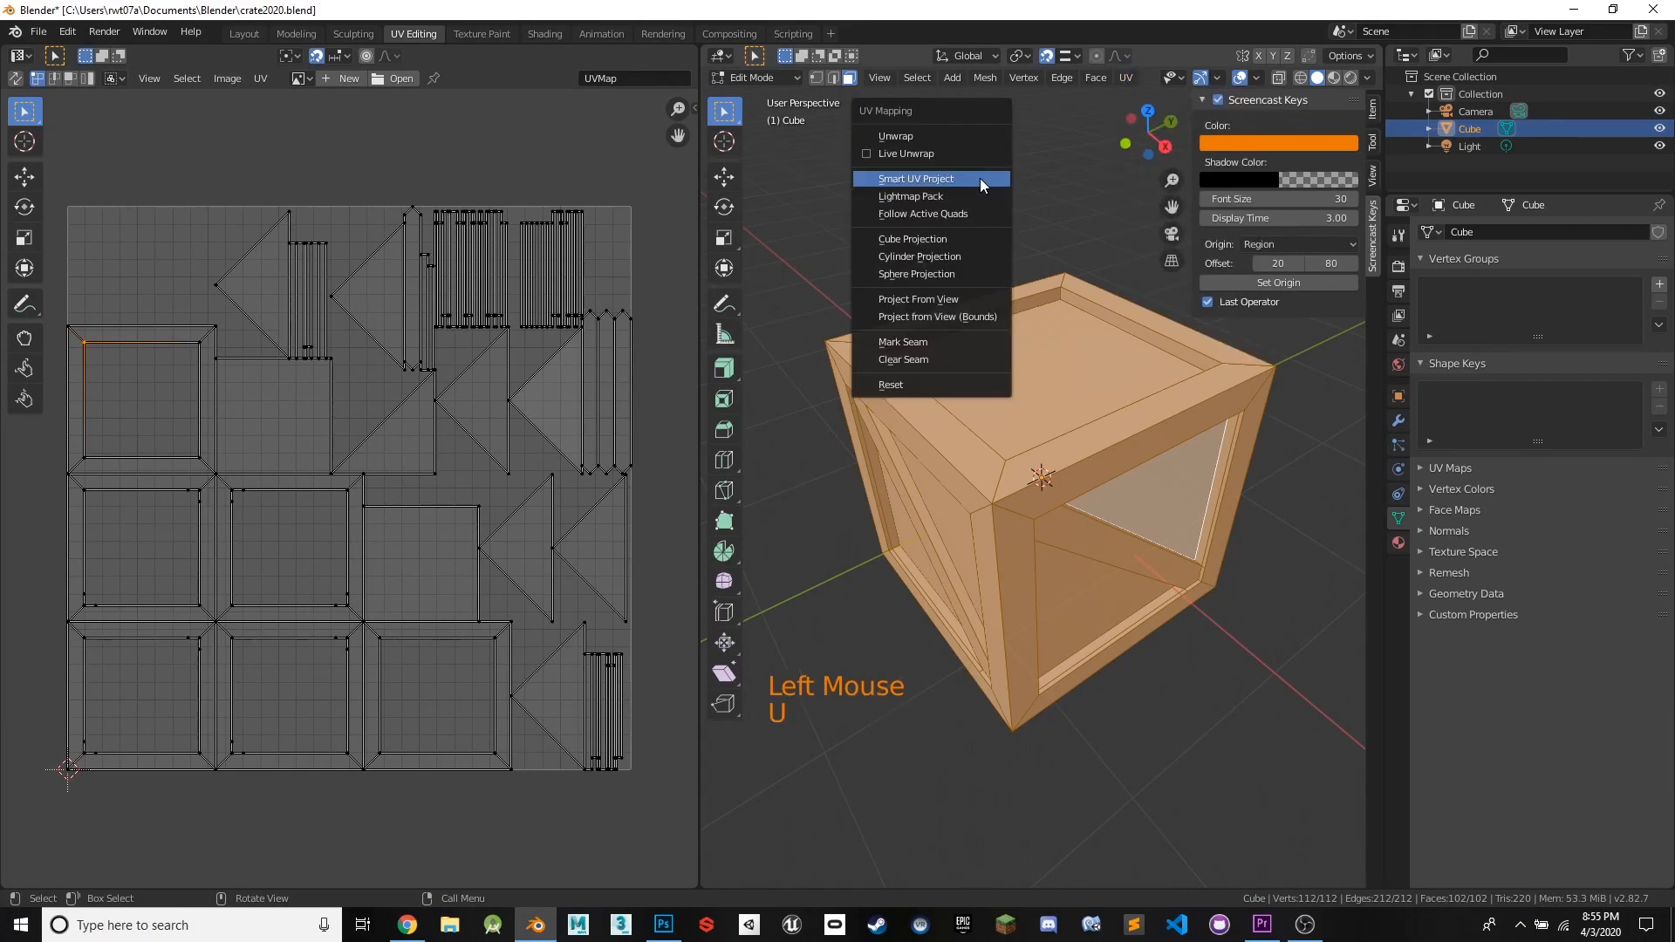
click(945, 240)
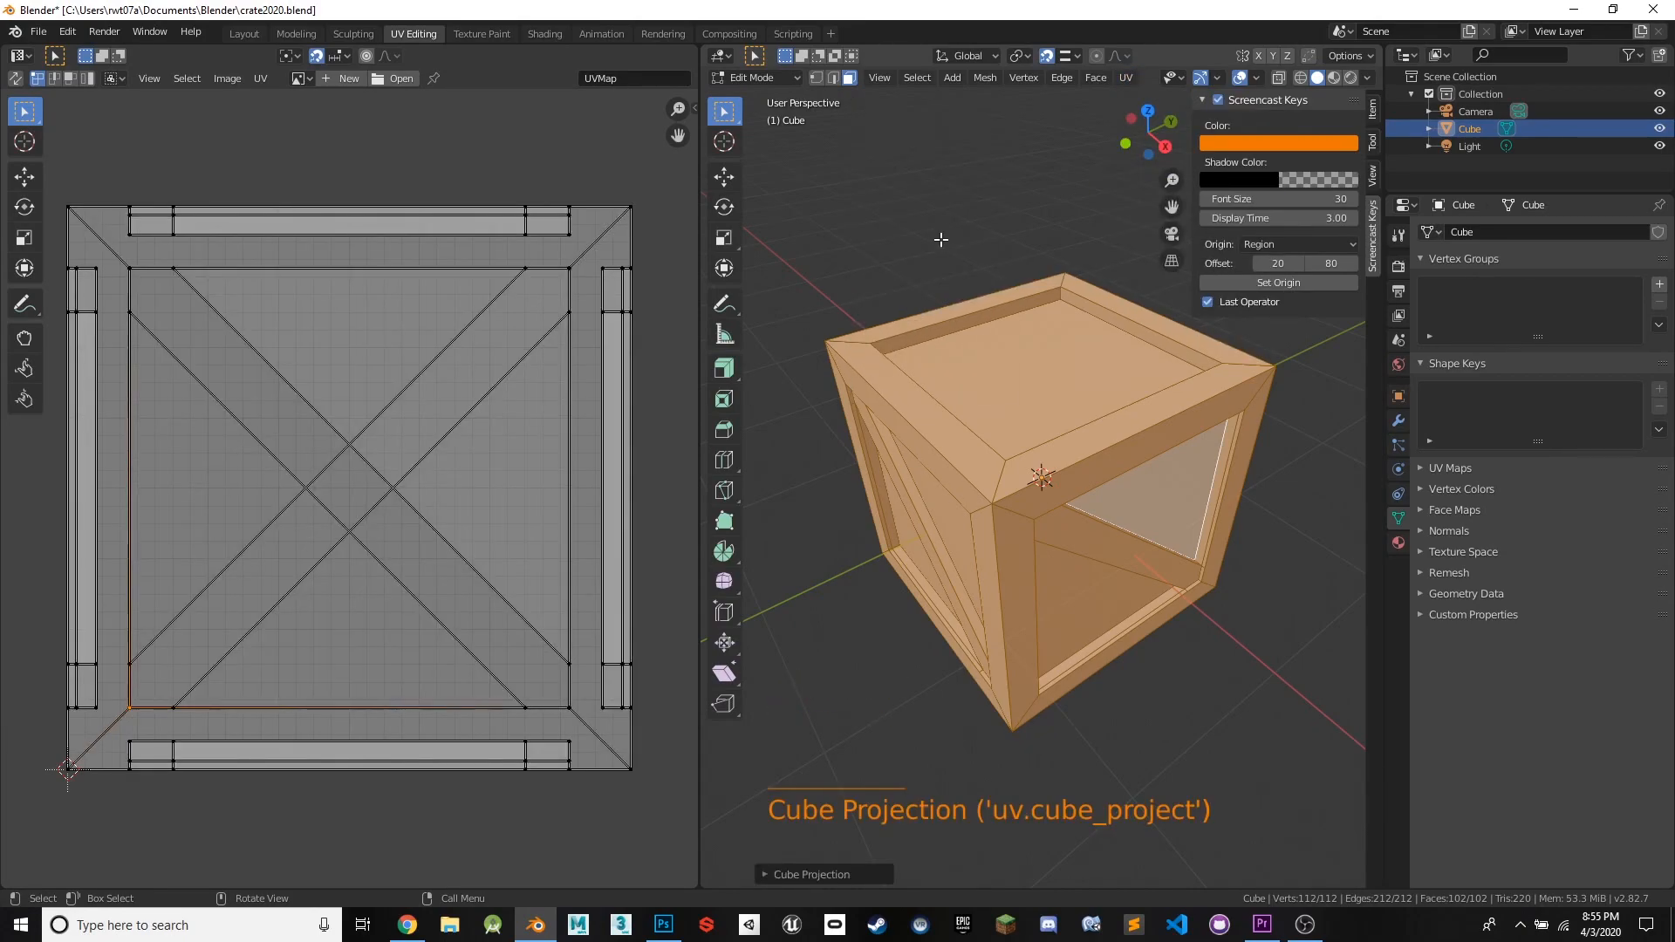
click(1026, 346)
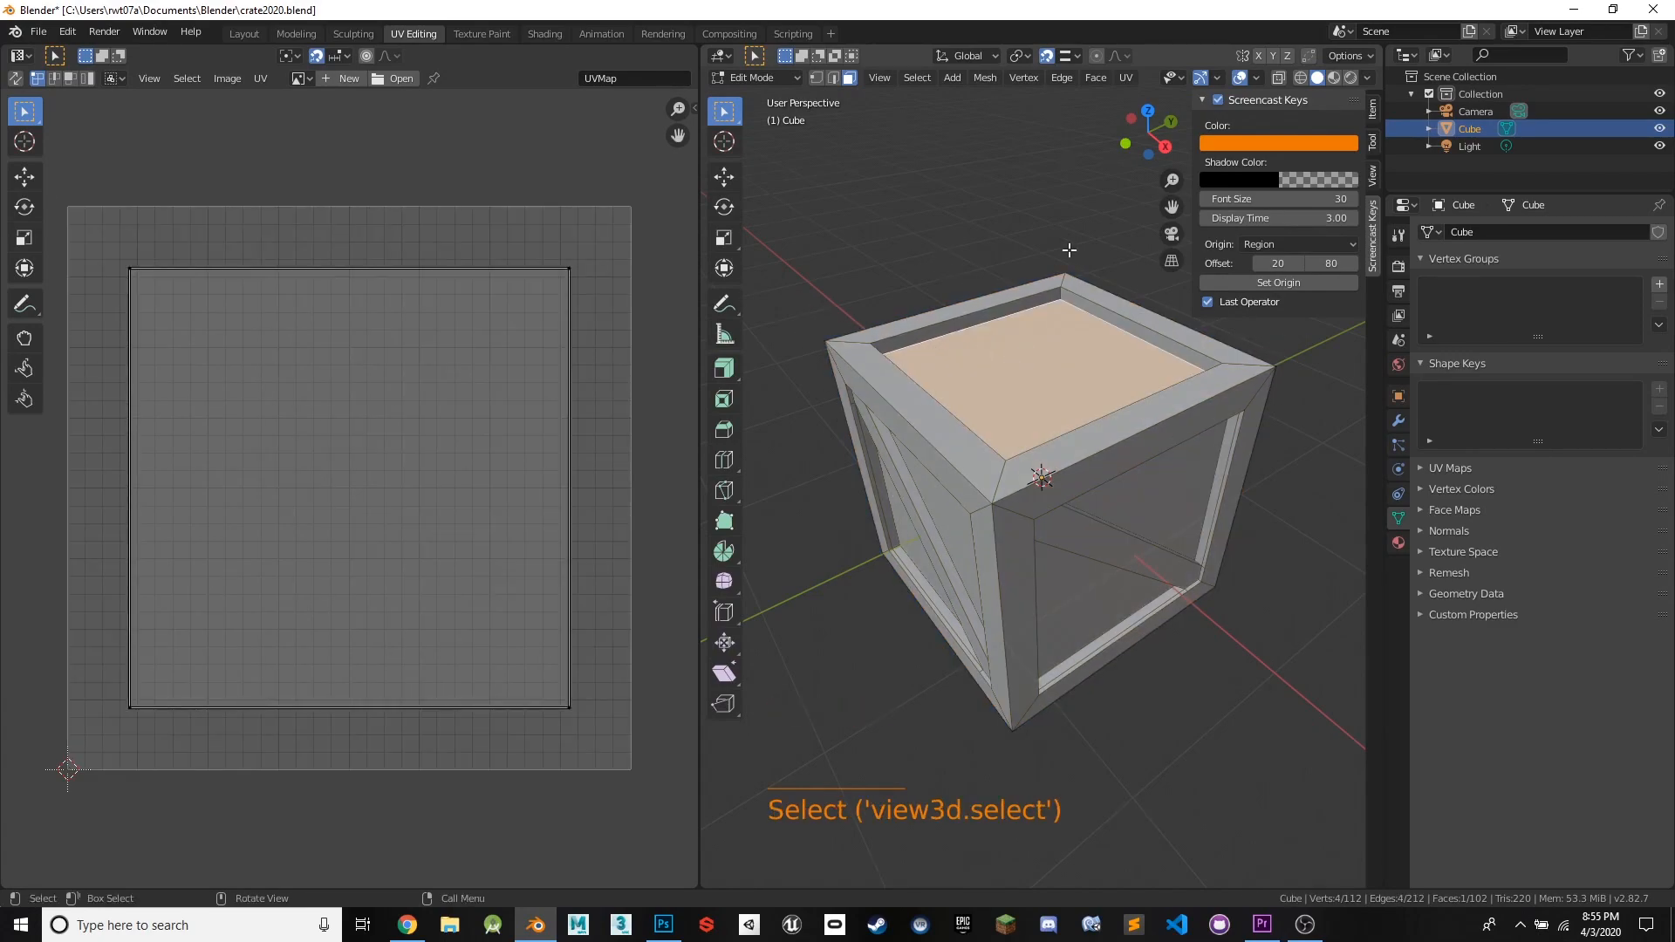
click(1159, 481)
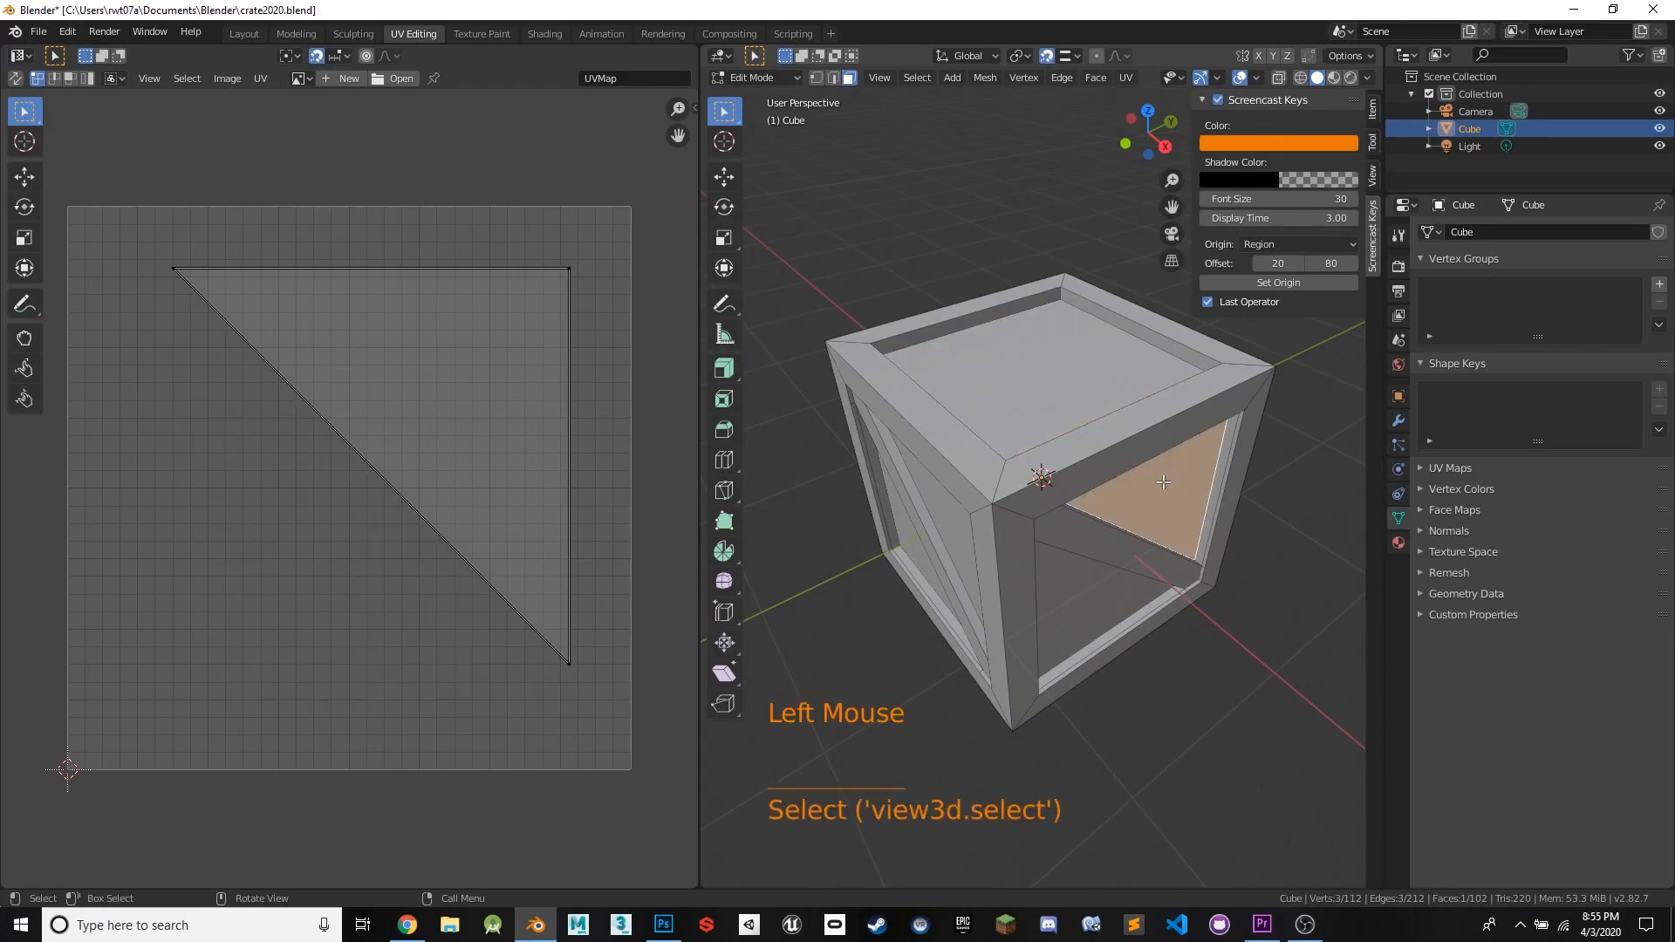
click(1083, 594)
click(1098, 546)
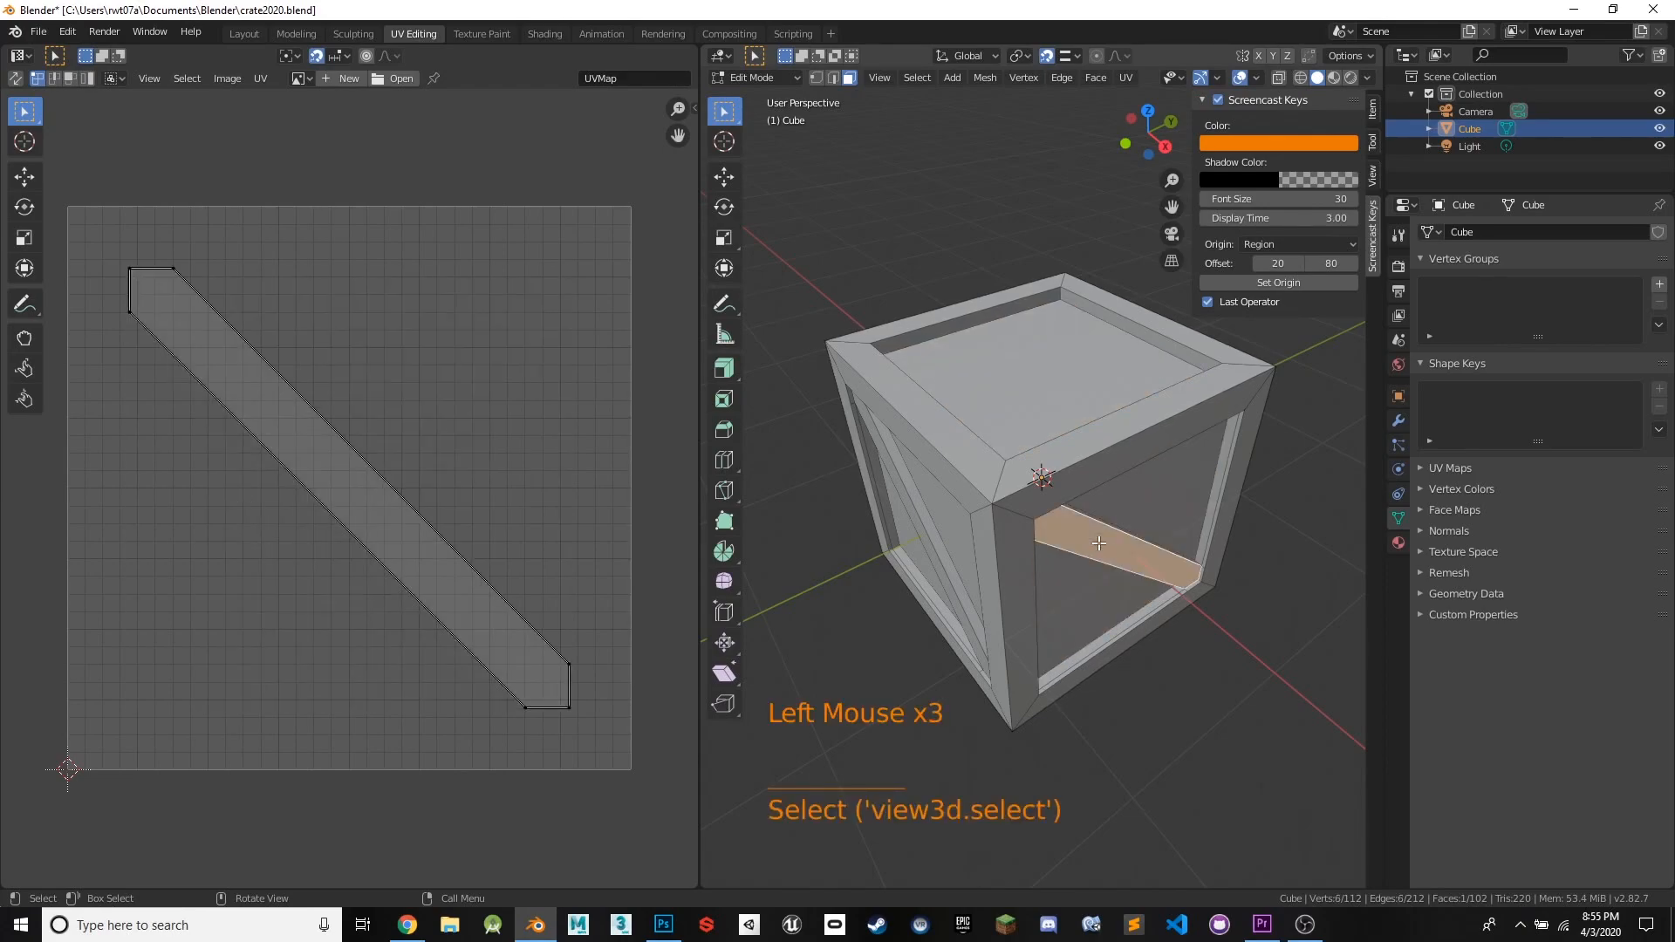
- Select the top's frame boards, inner recess wall and recessed panel one at a time to compare their places in the UV layout
click(1120, 336)
click(1133, 312)
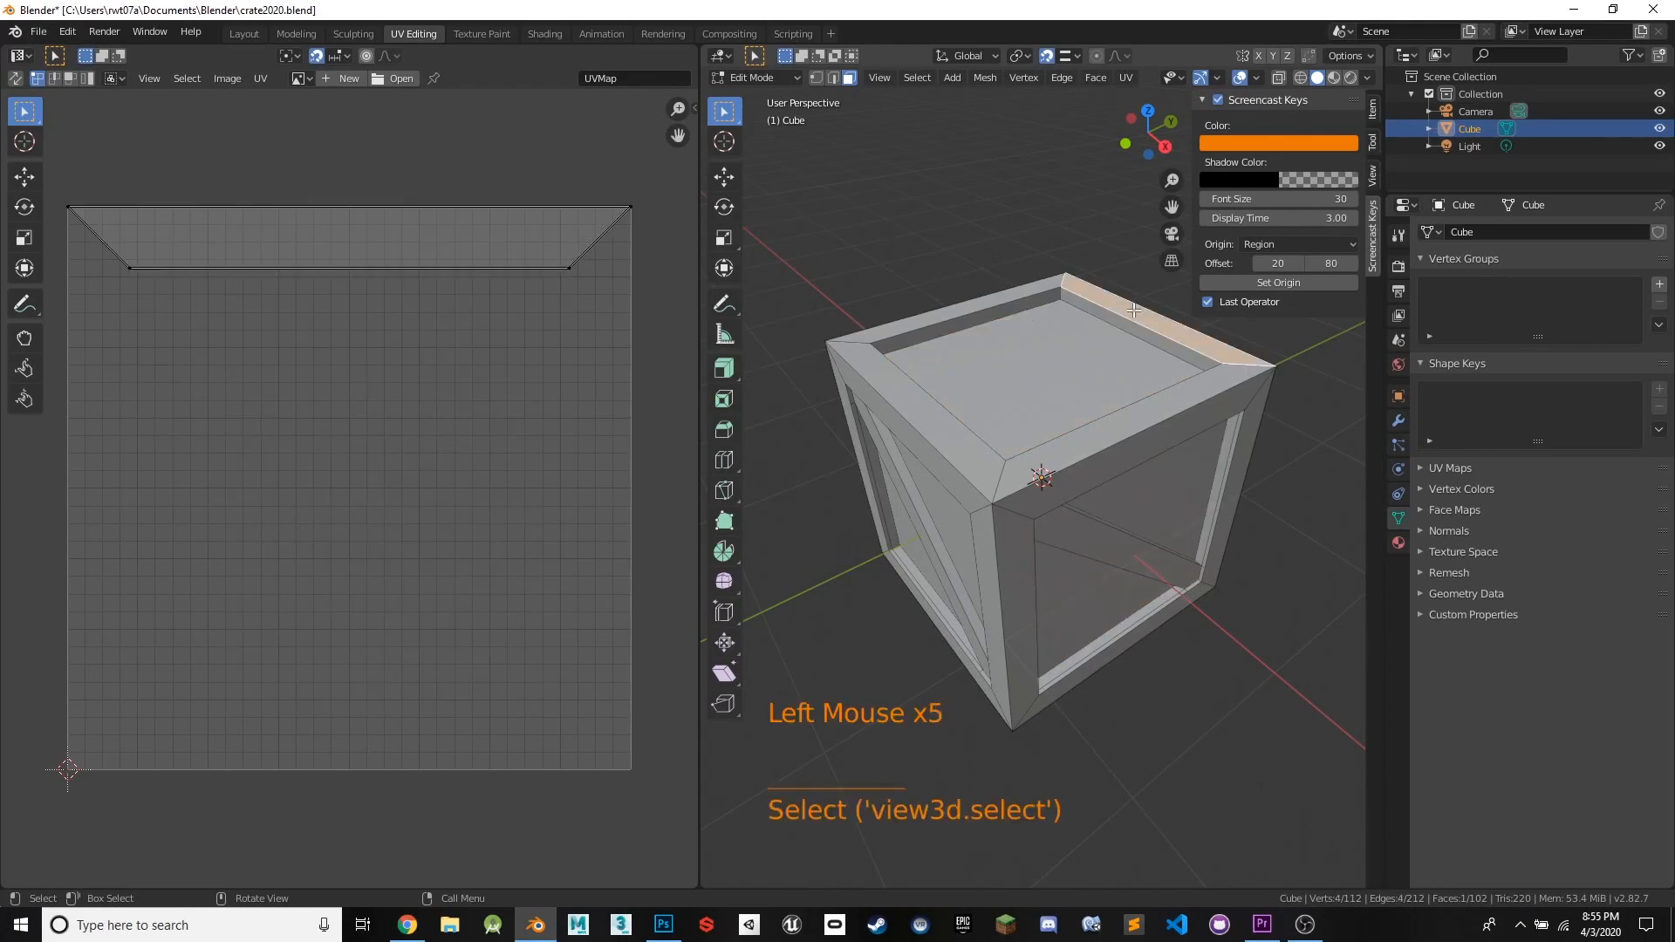
click(905, 323)
click(870, 364)
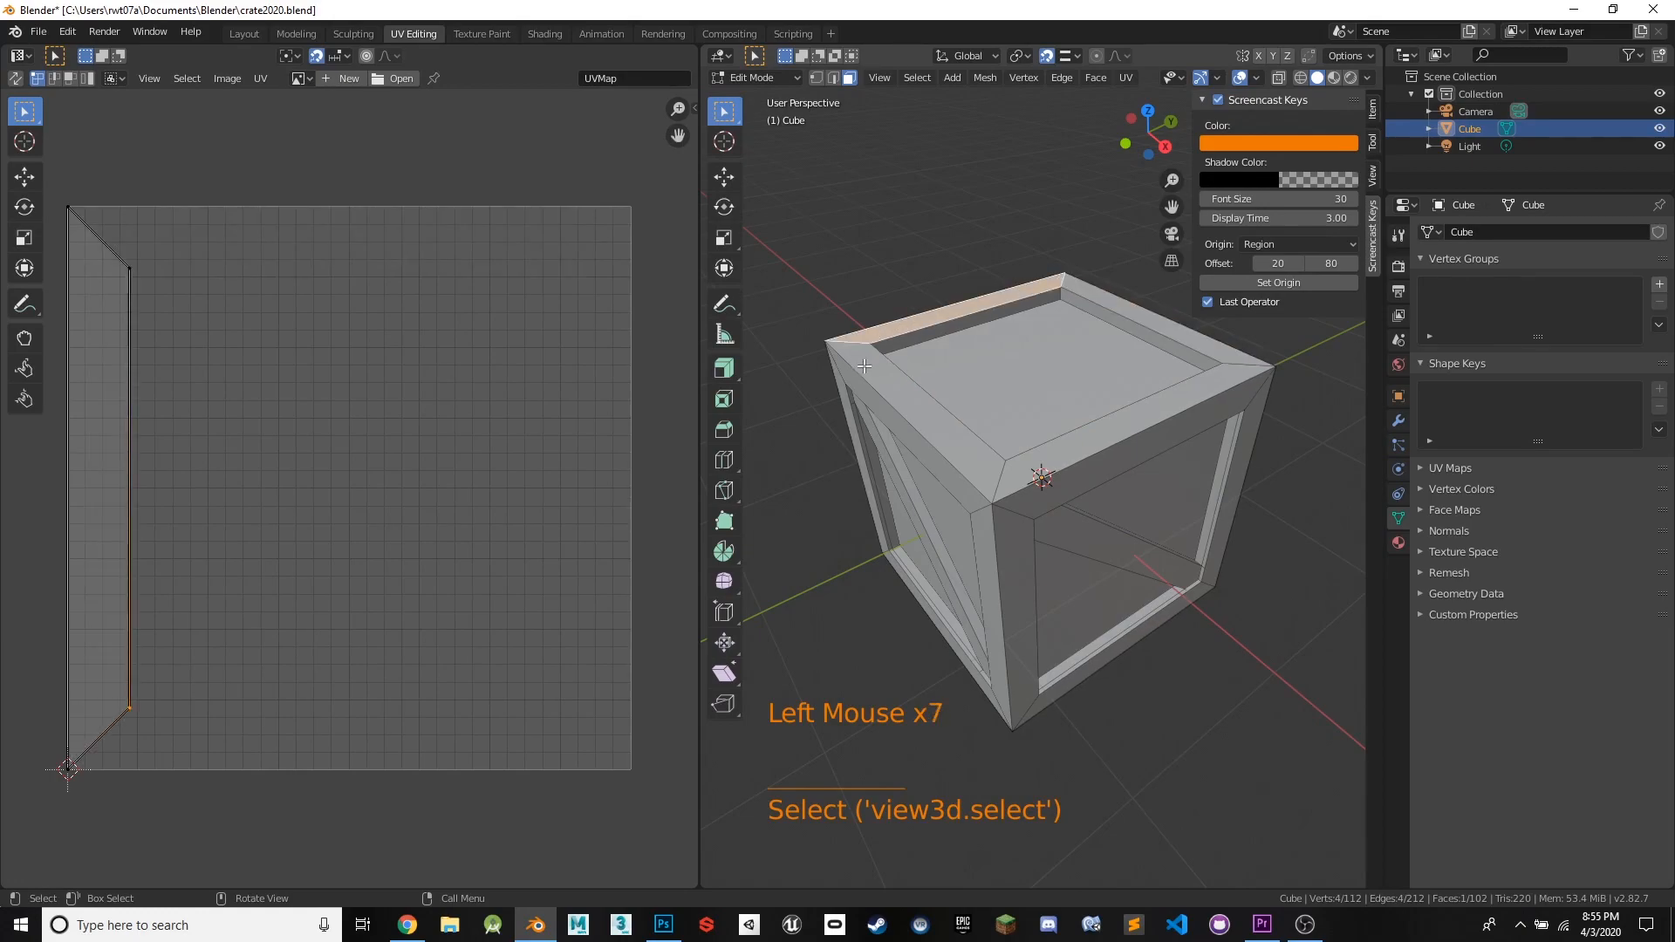
click(1025, 453)
click(1060, 388)
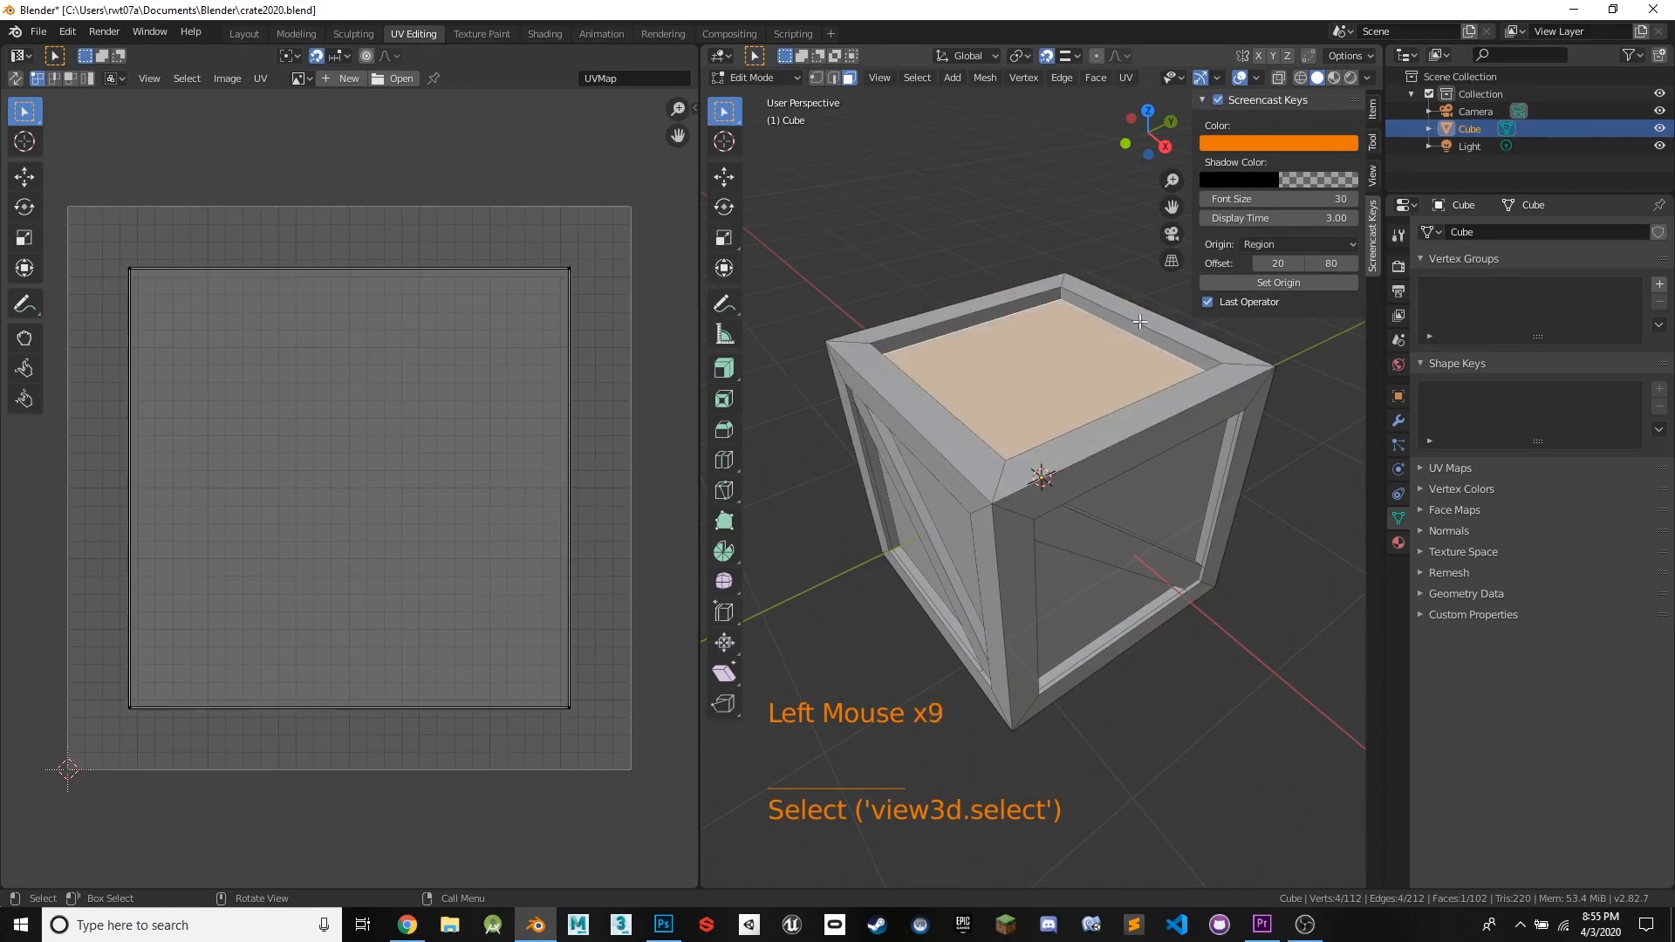
click(1143, 316)
click(1013, 295)
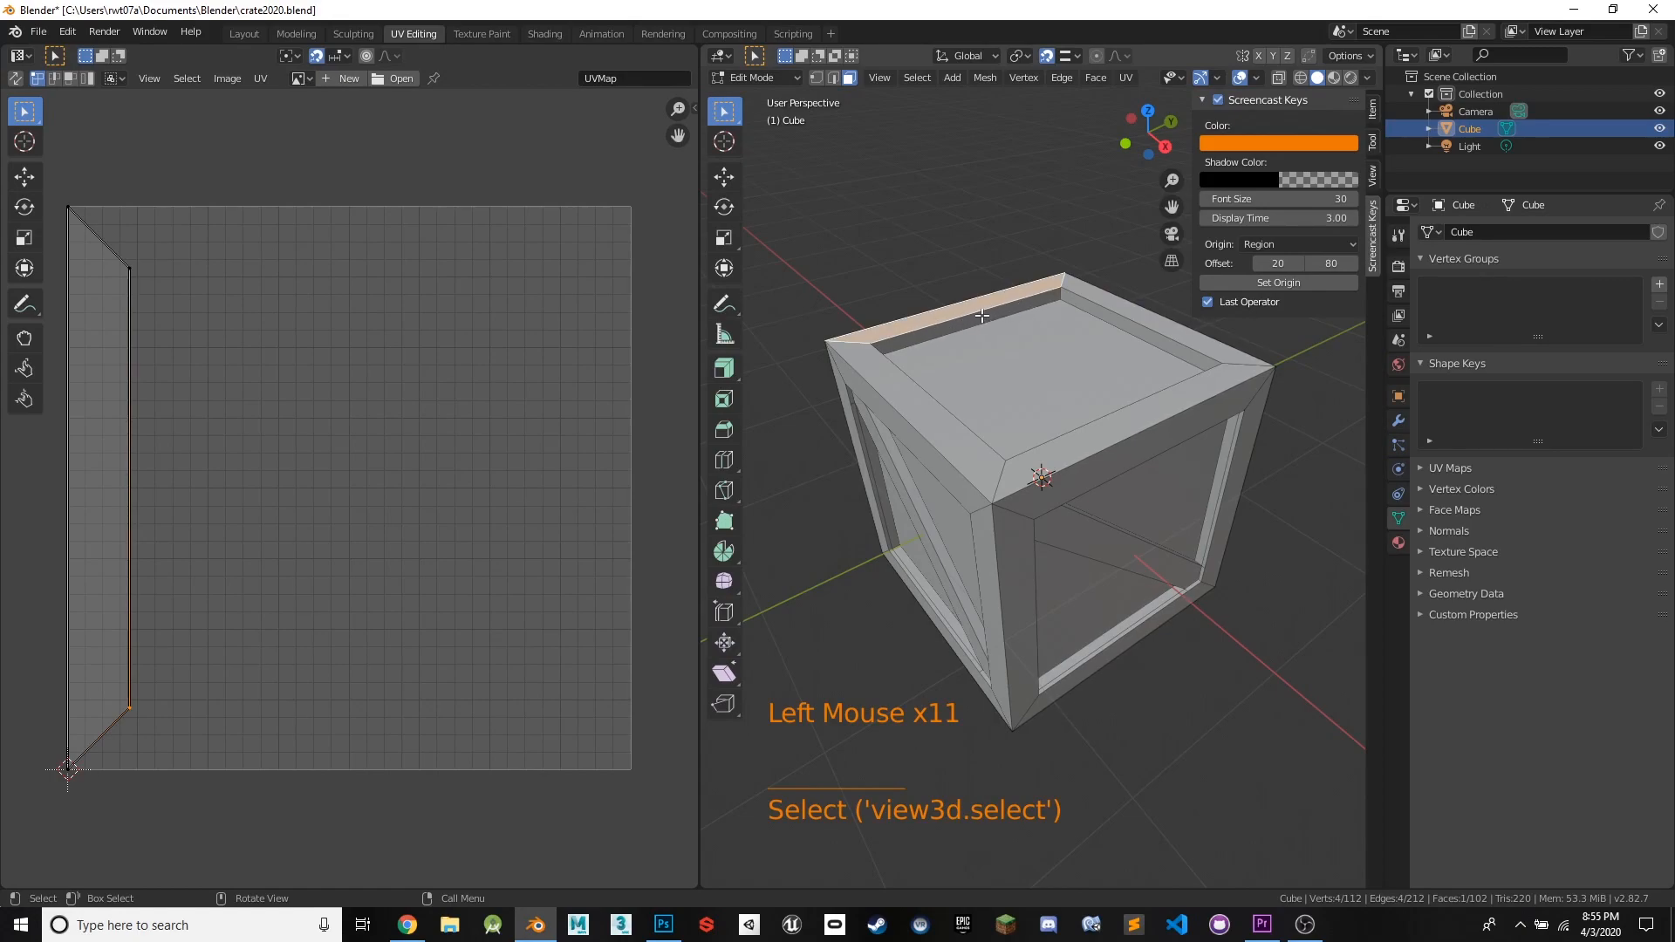
click(983, 317)
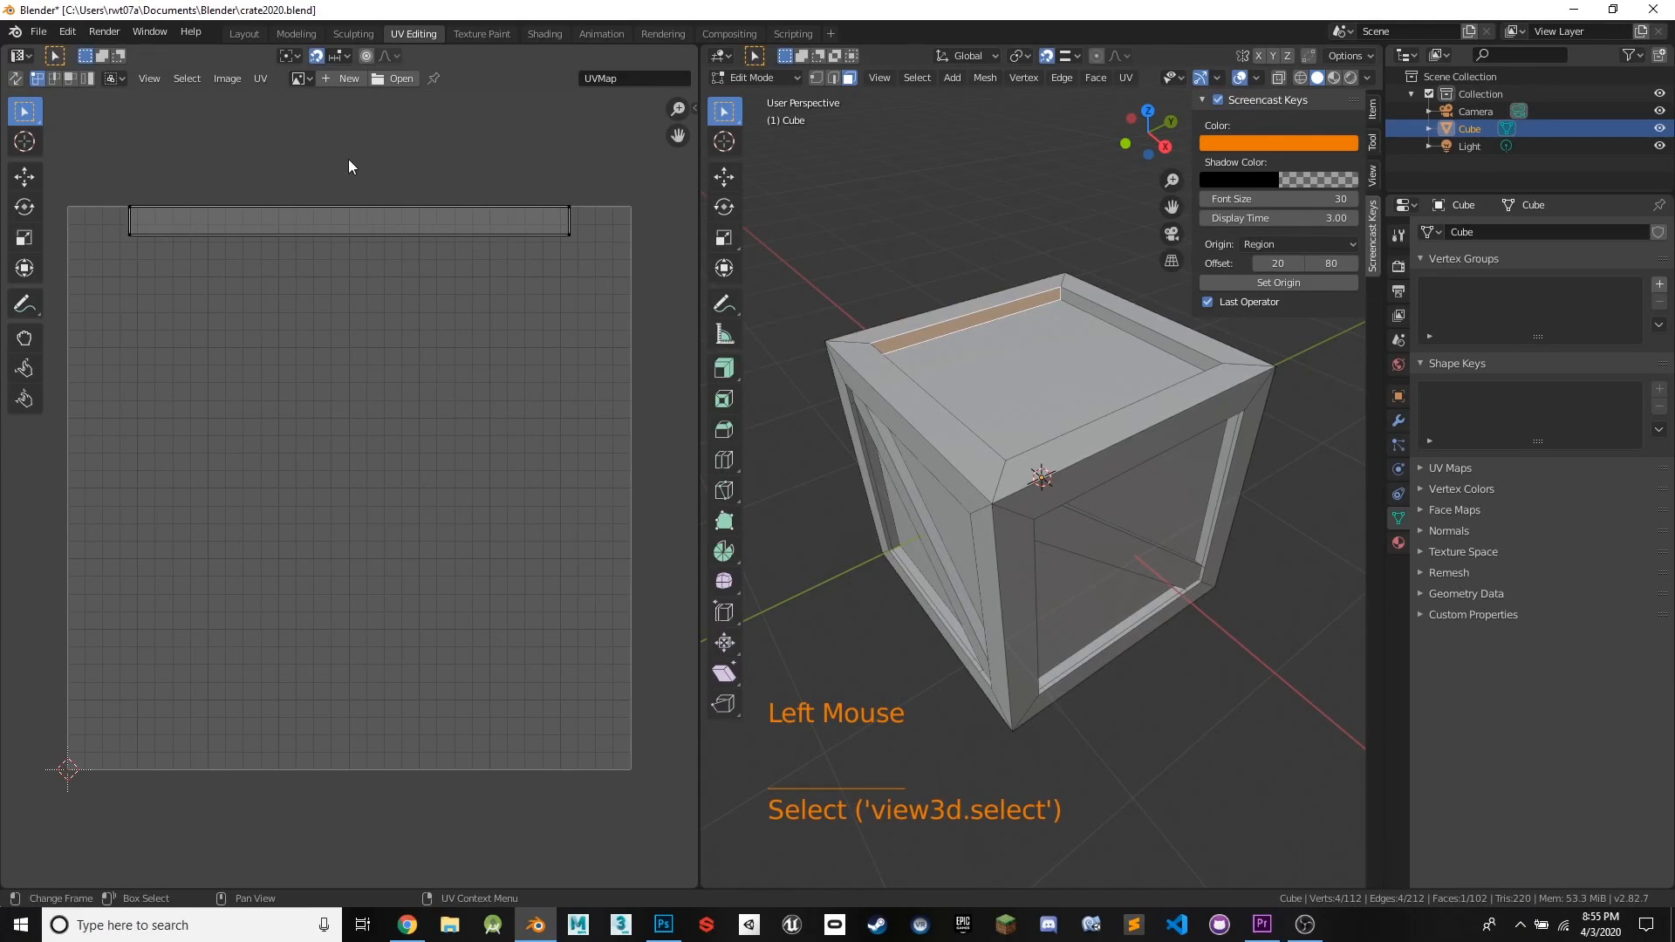
click(1017, 291)
click(1138, 314)
click(1001, 362)
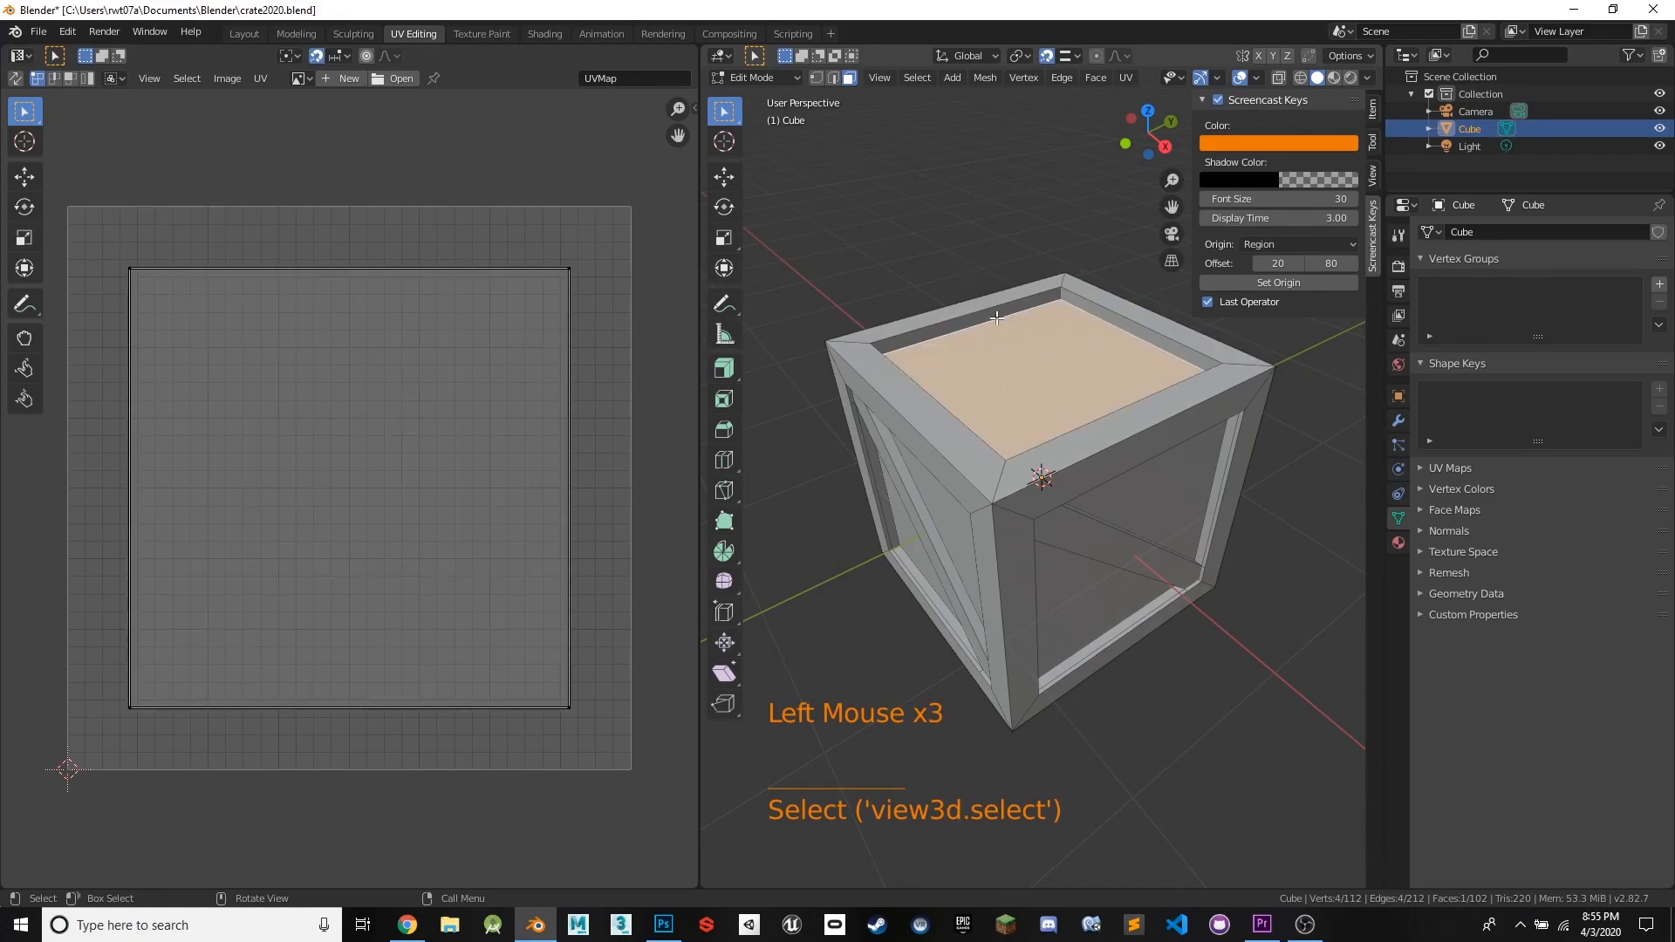
- Select all faces to examine the overlapping UVs, then compare the UV direction of individual diagonal braces on the crate's different sides
key(a)
middle_drag(1003, 367, 1372, 663)
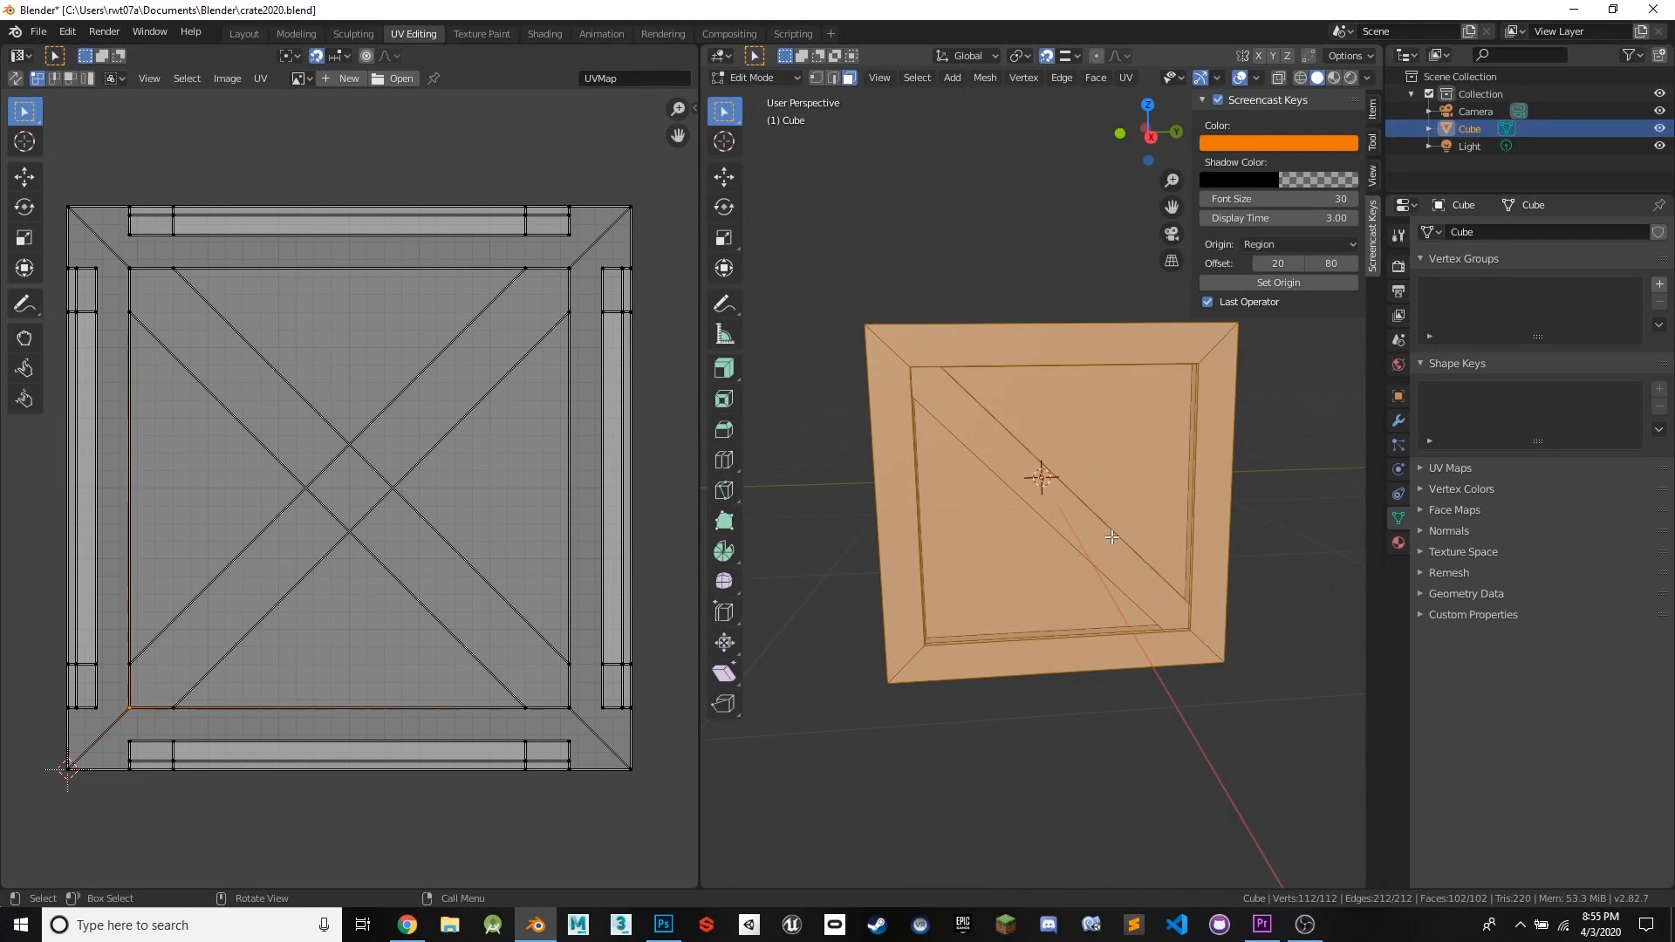
middle_drag(1043, 475, 954, 454)
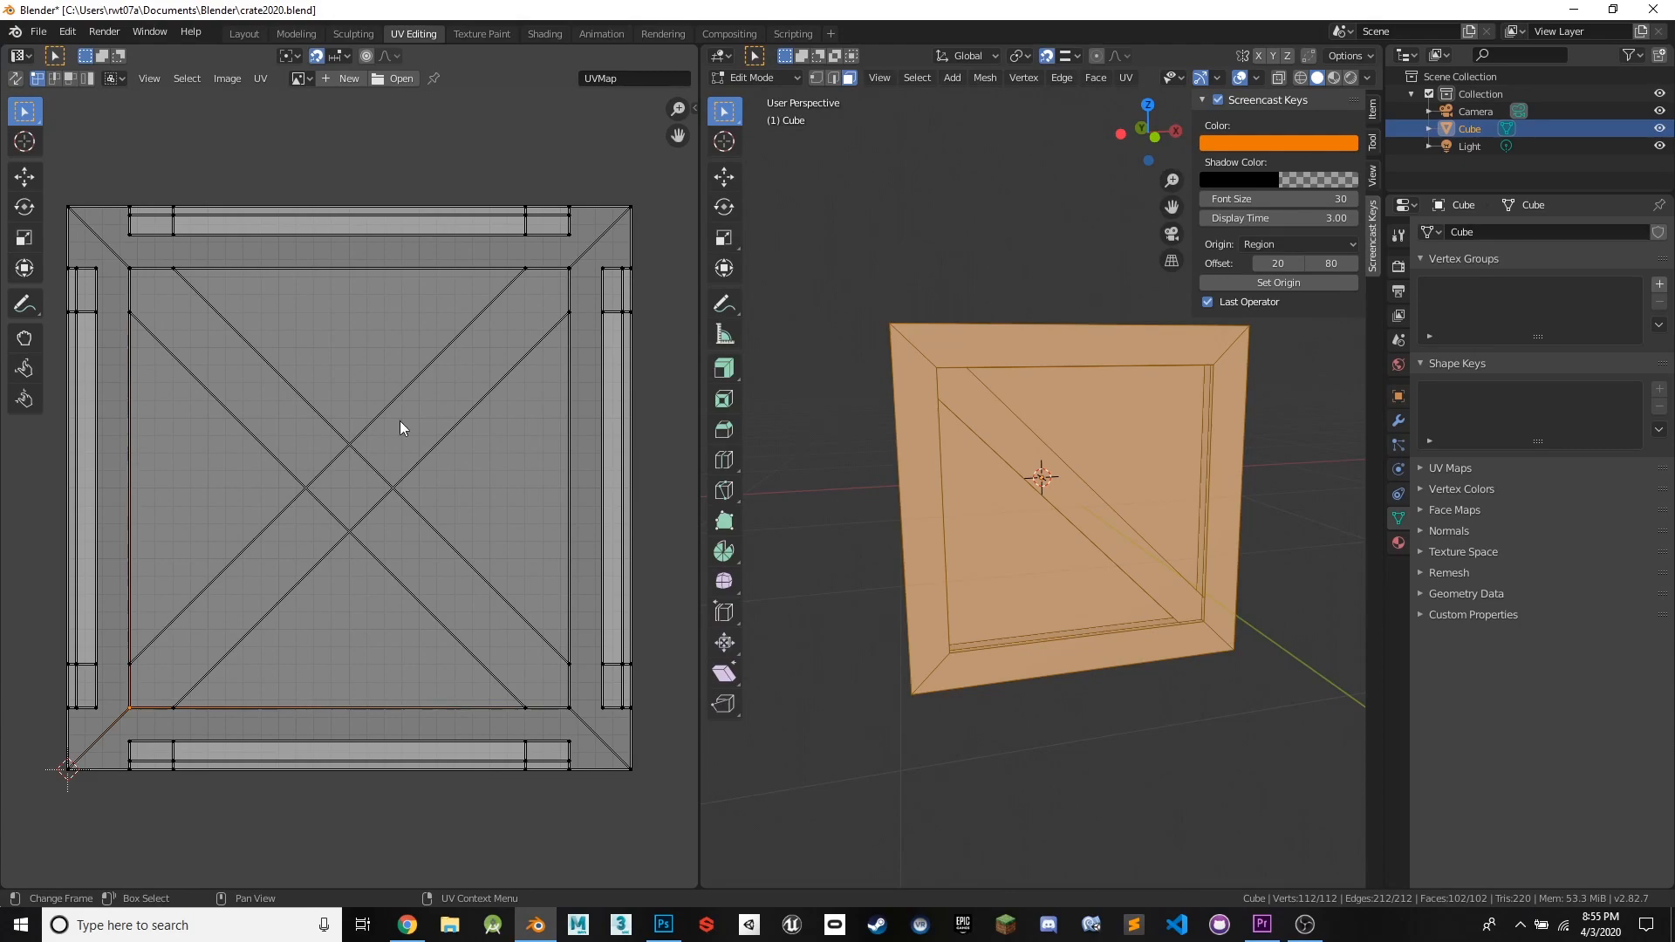
middle_drag(1161, 610, 1154, 610)
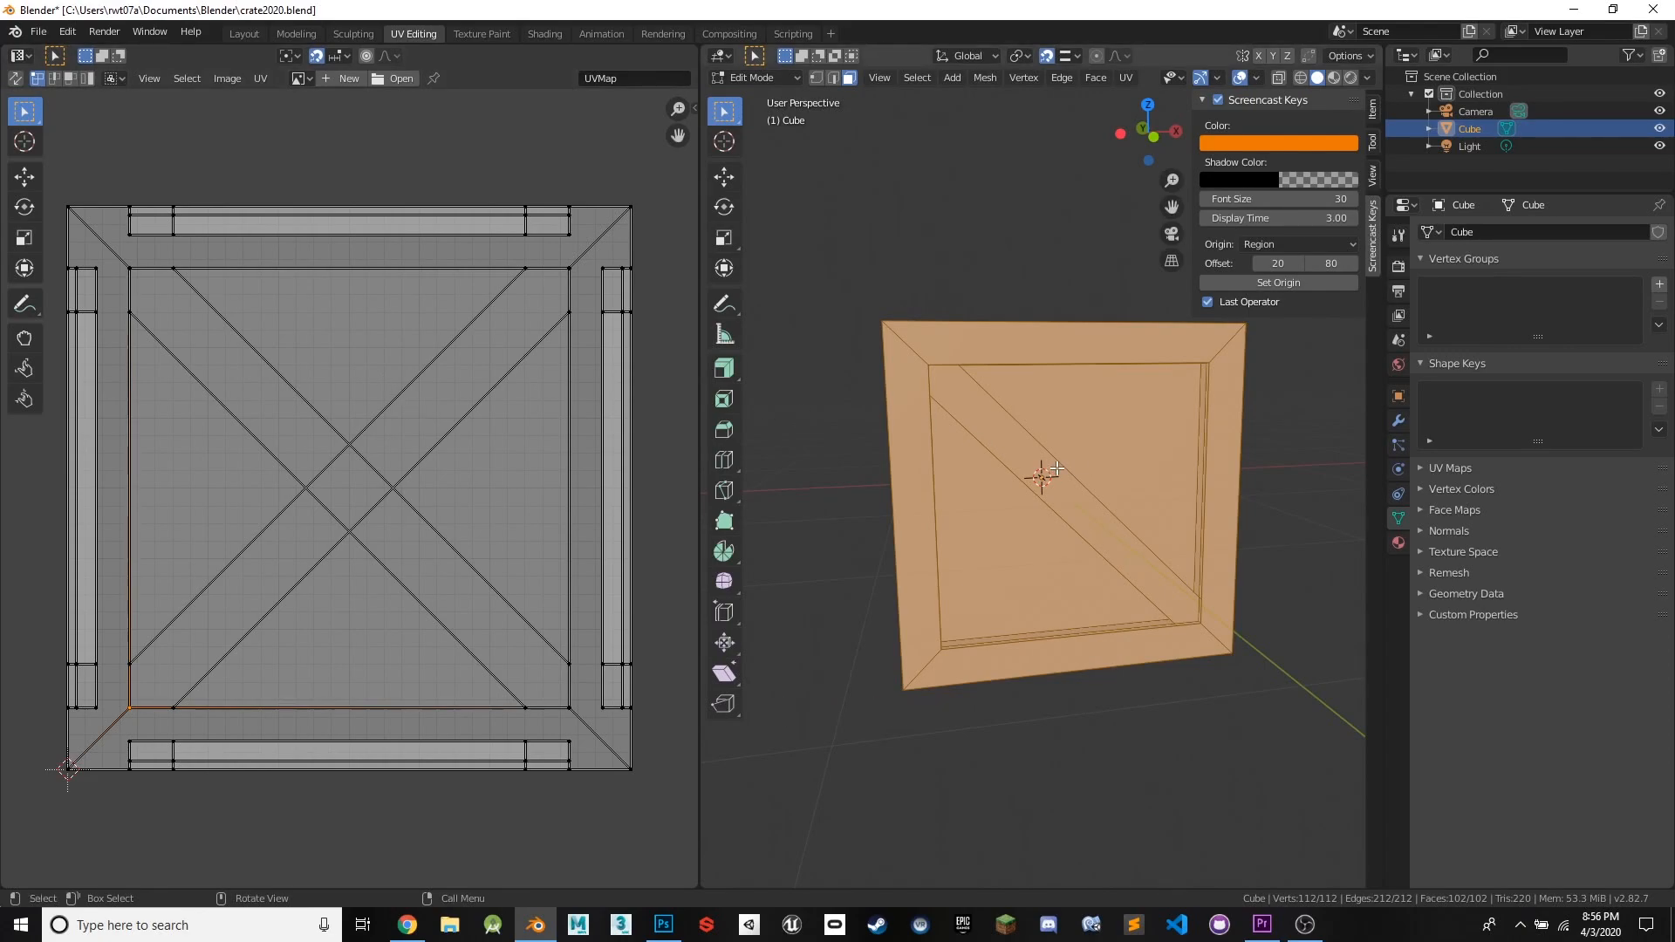
click(1017, 451)
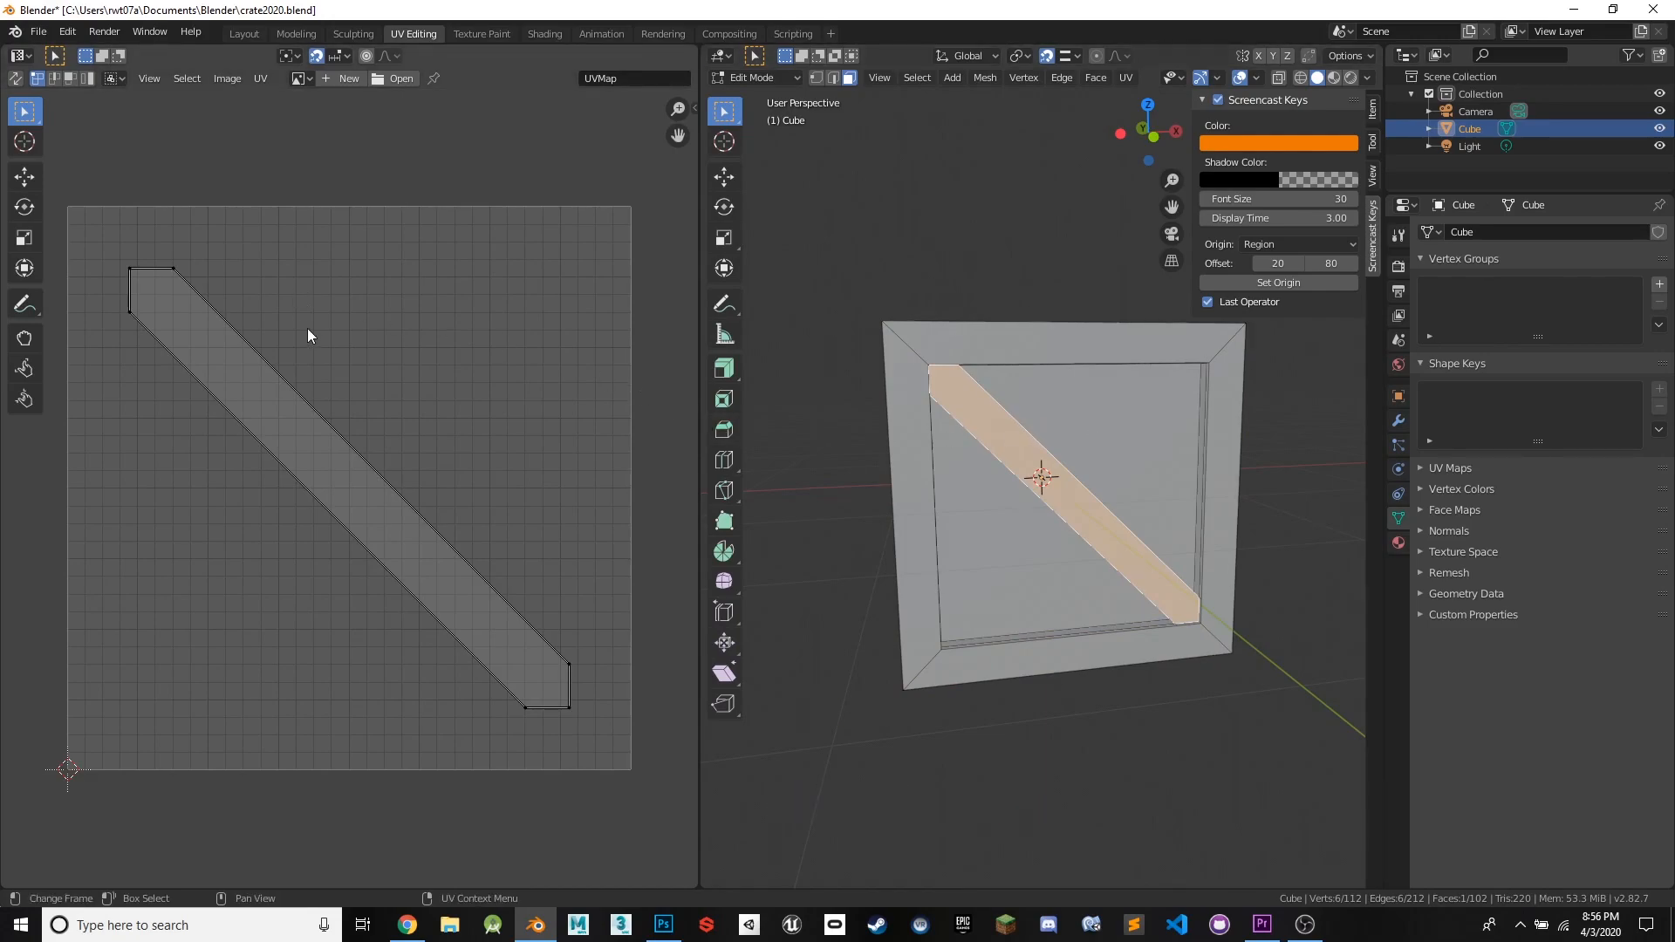
middle_drag(1211, 453, 973, 465)
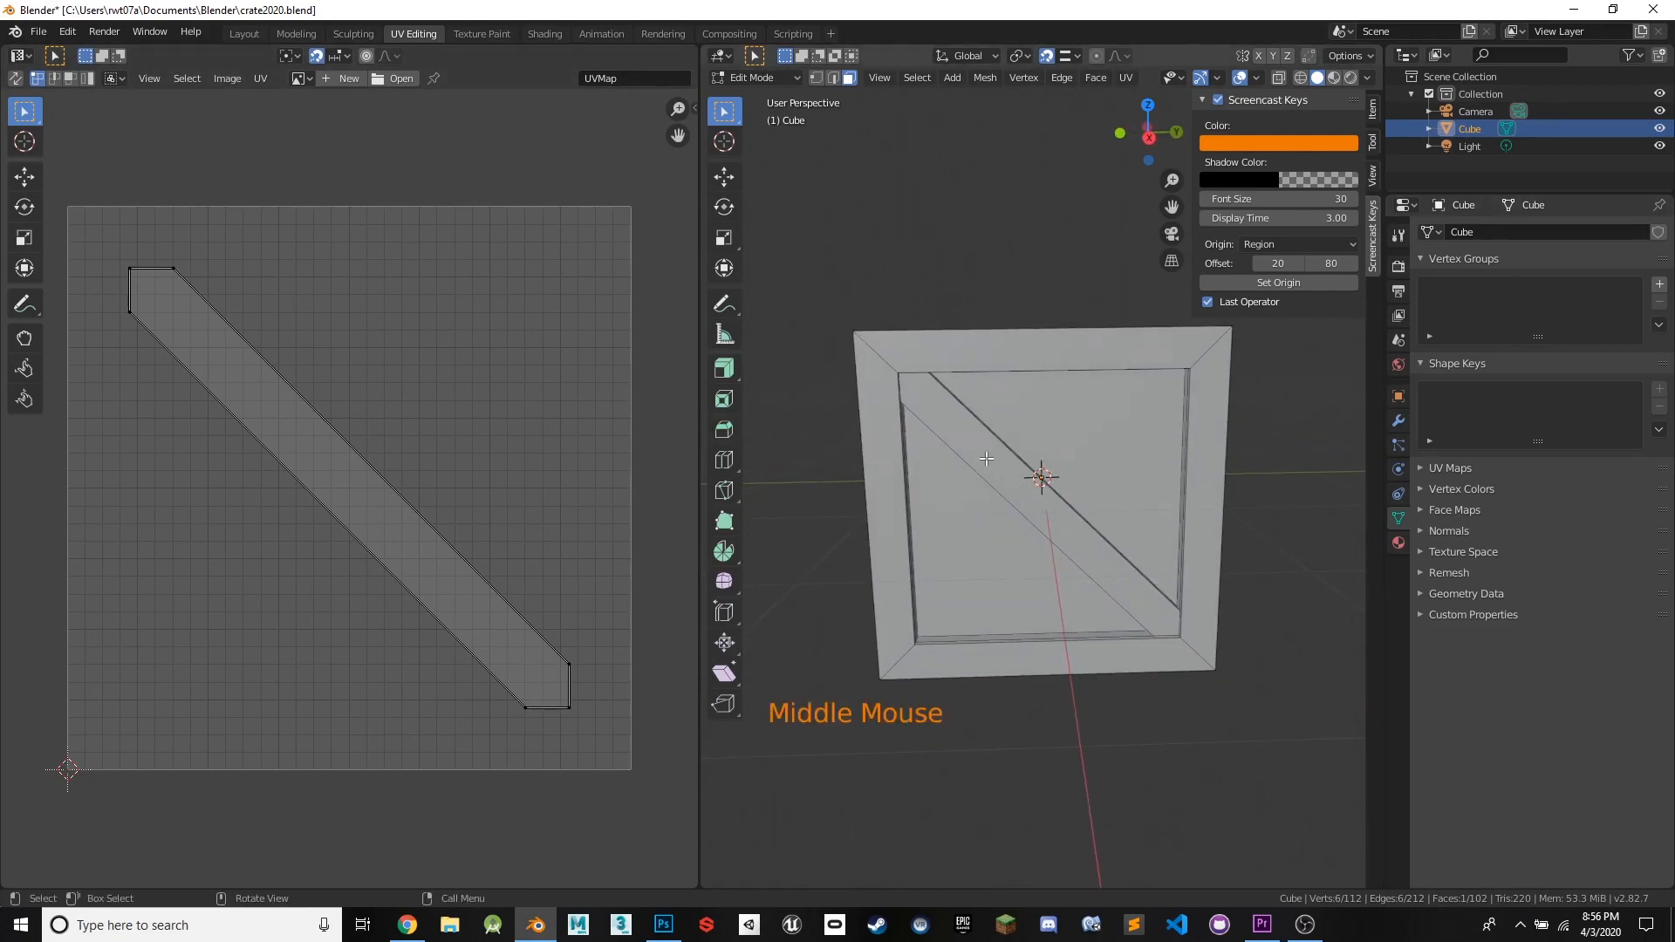
click(986, 458)
middle_drag(1180, 455, 1092, 447)
click(1047, 476)
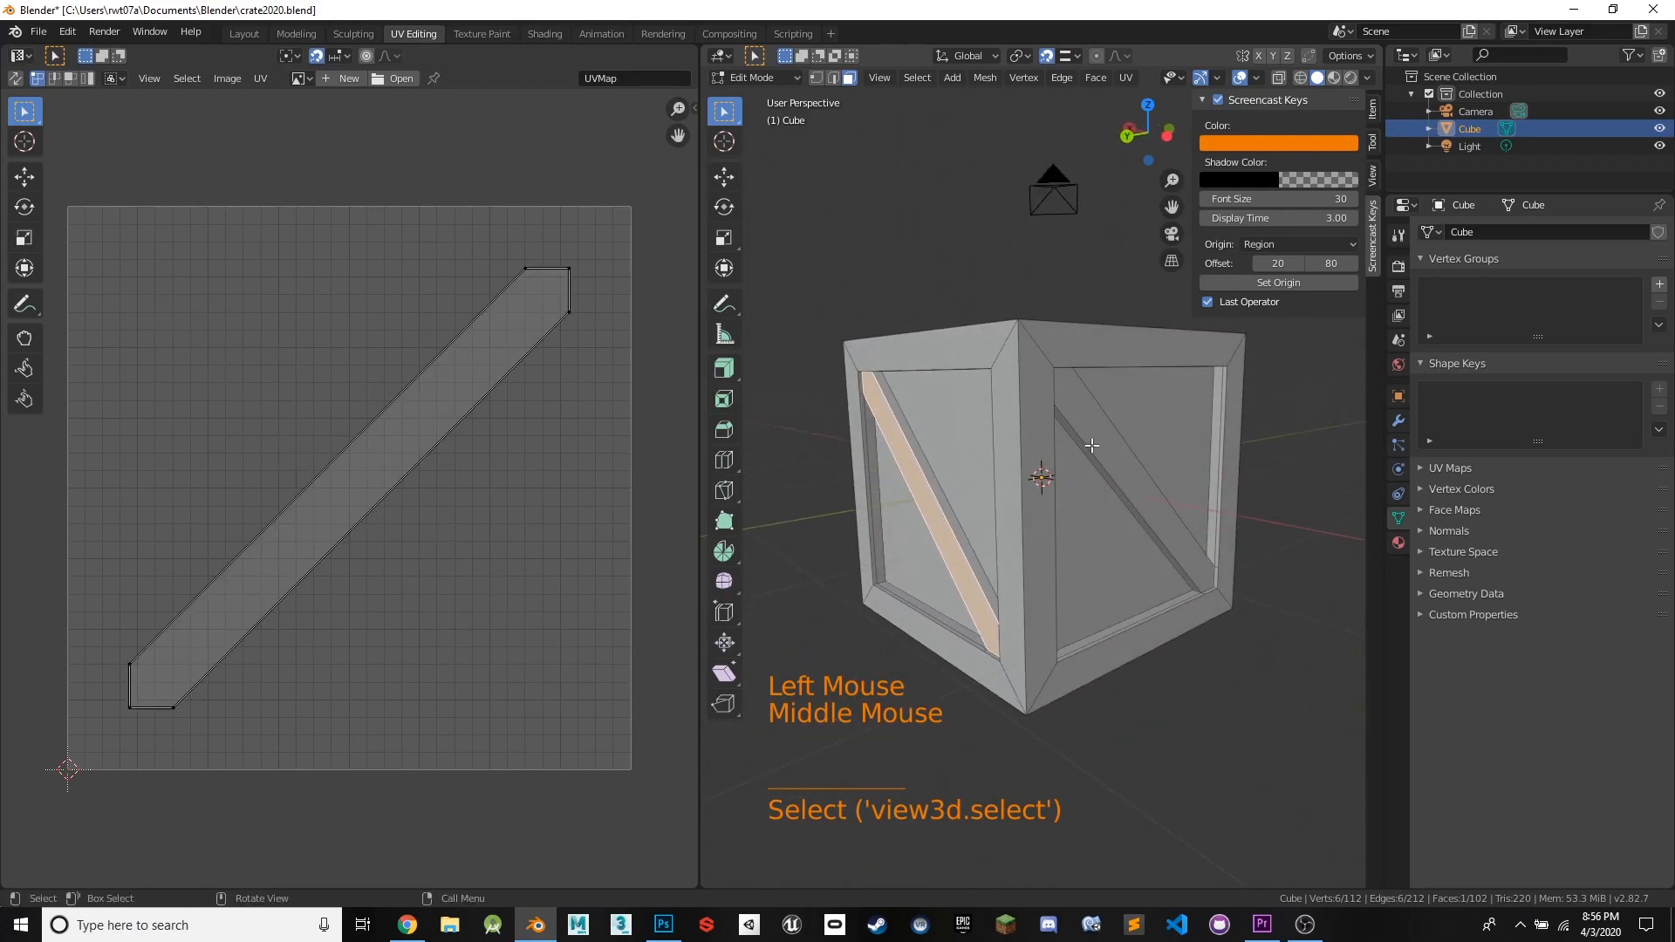
- Select the diagonal brace and both triangular panels on each of the two adjacent sides whose brace UVs run the opposite way
click(1106, 438)
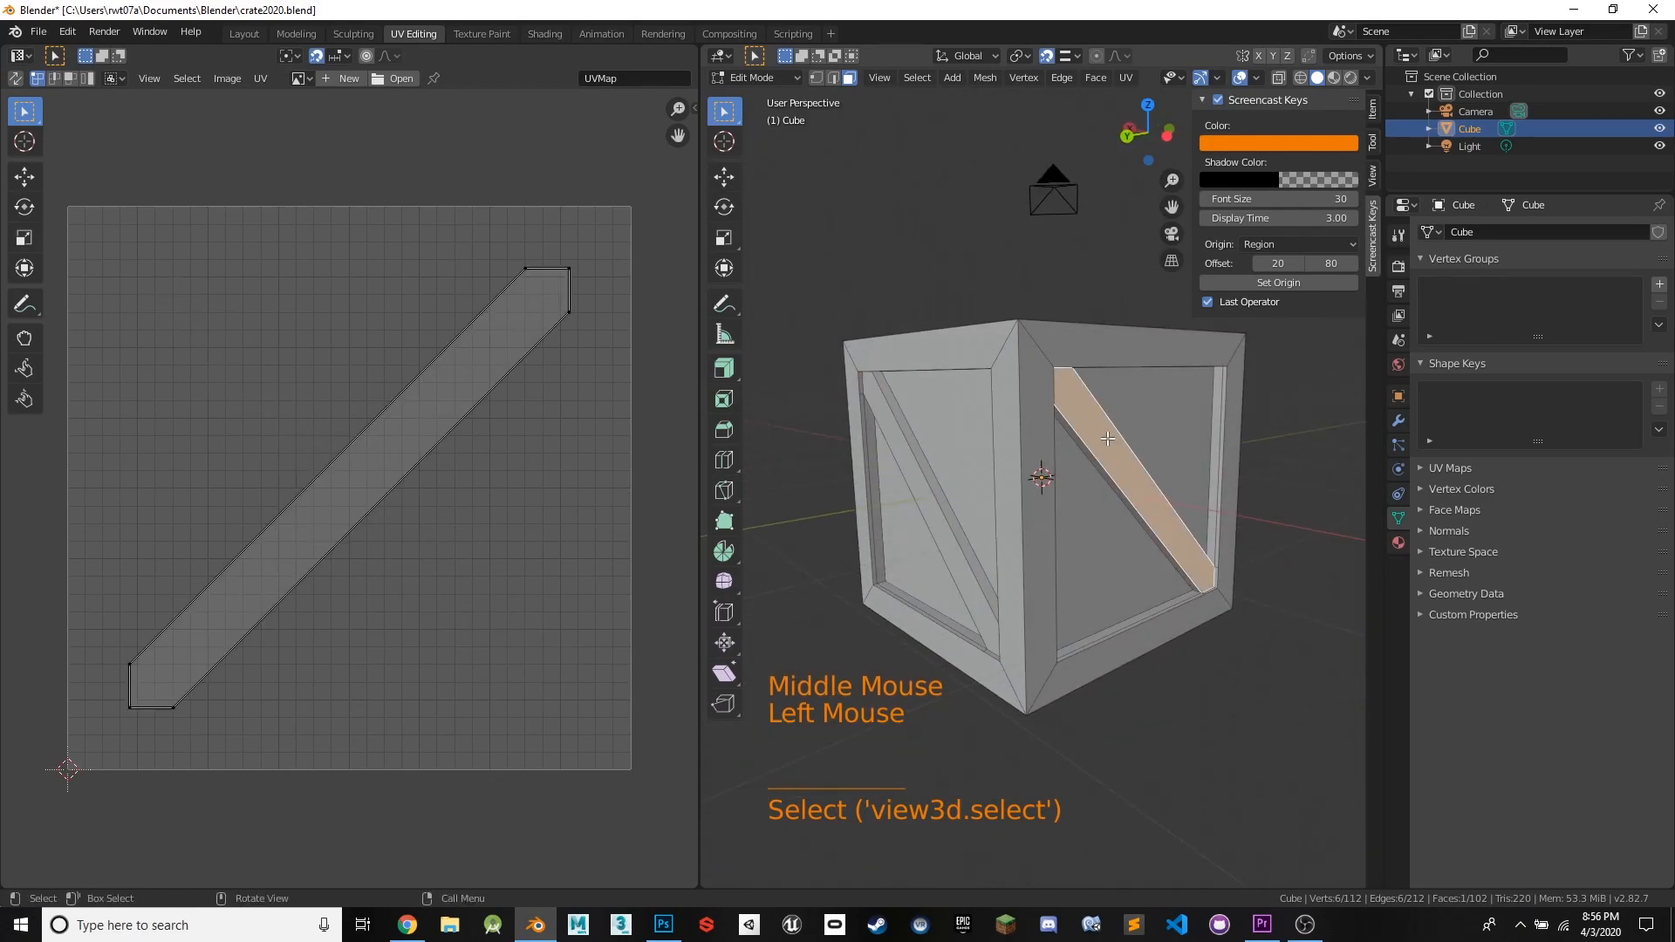
shift+click(1100, 531)
shift+click(1167, 434)
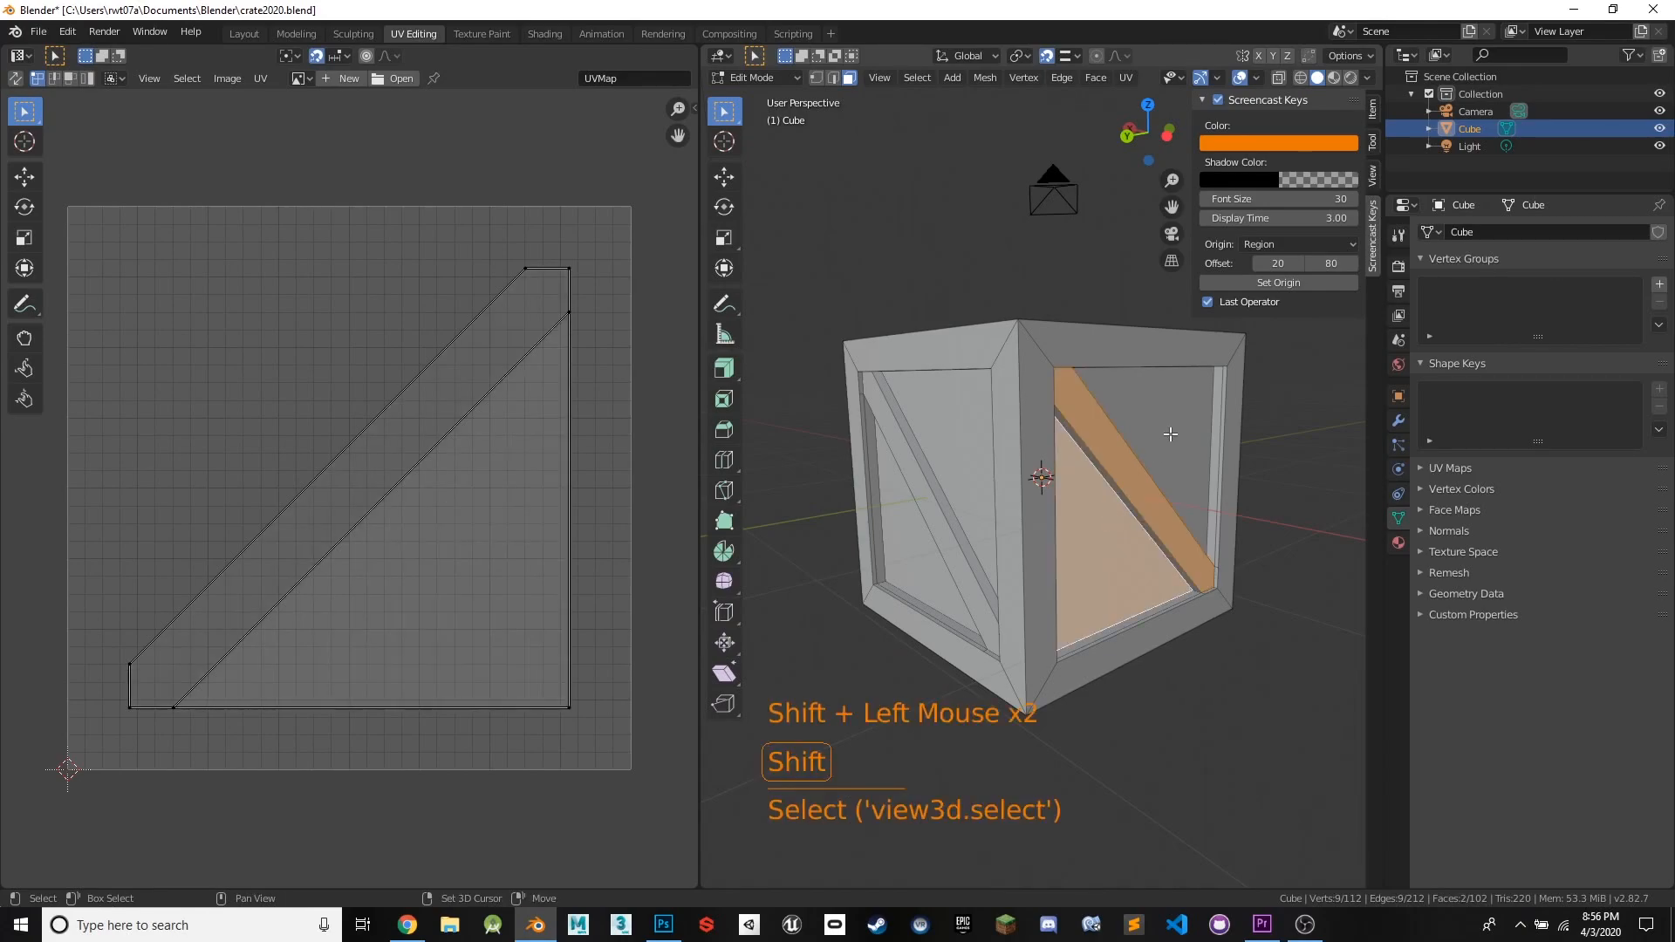
shift+click(904, 462)
shift+click(900, 472)
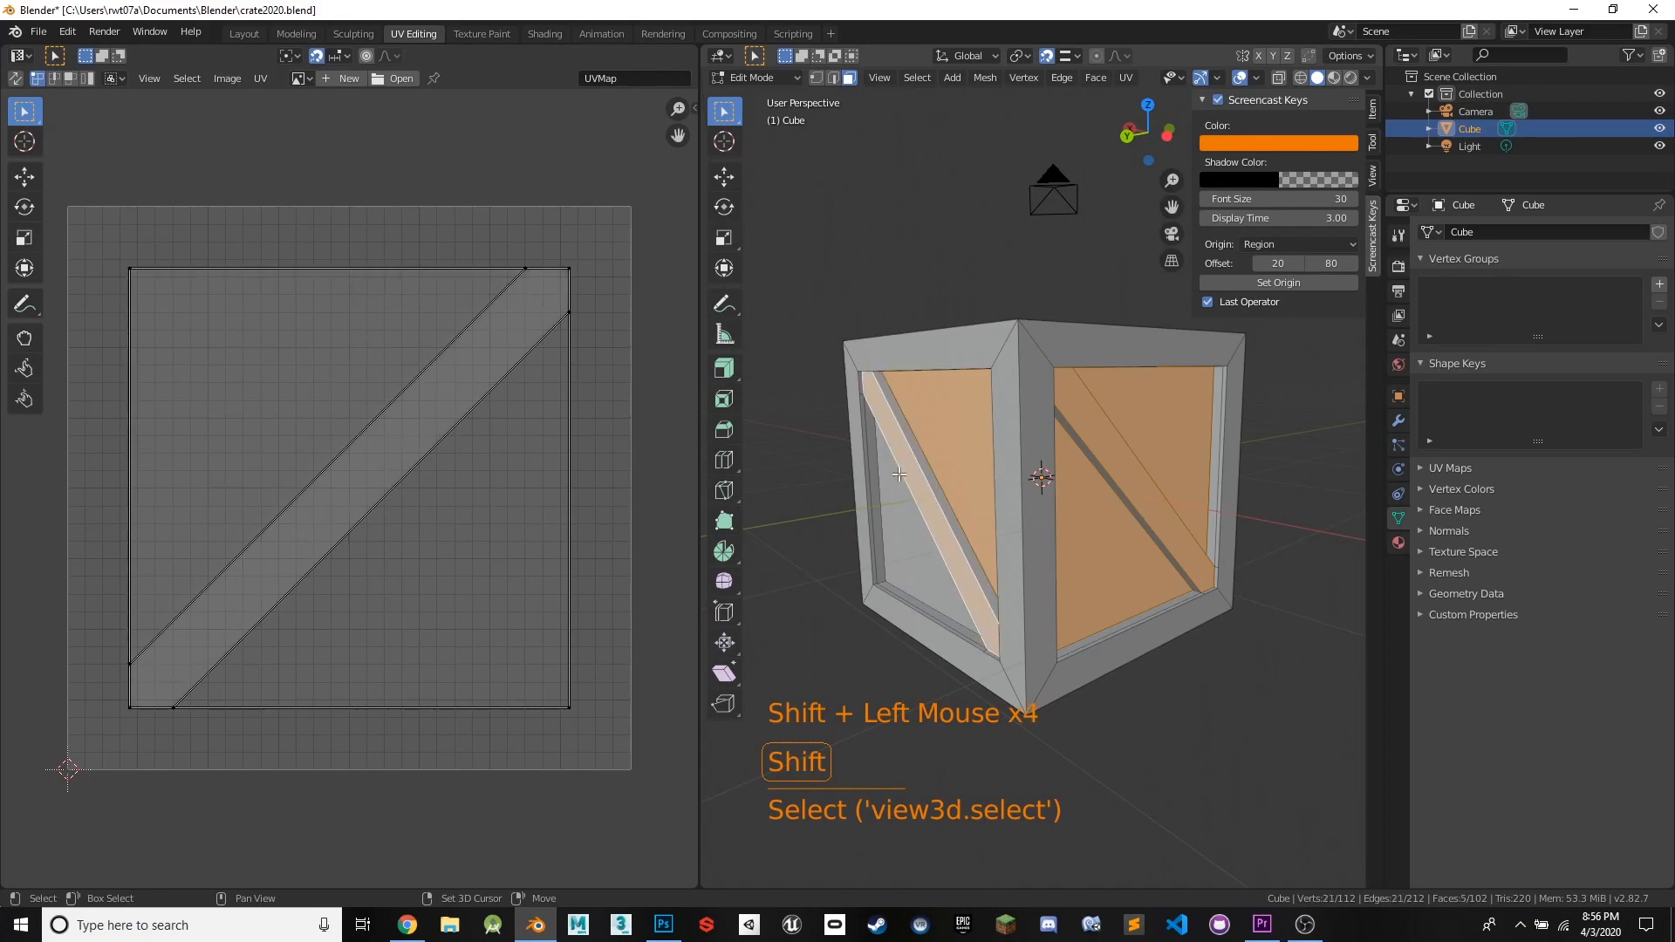
shift+click(889, 506)
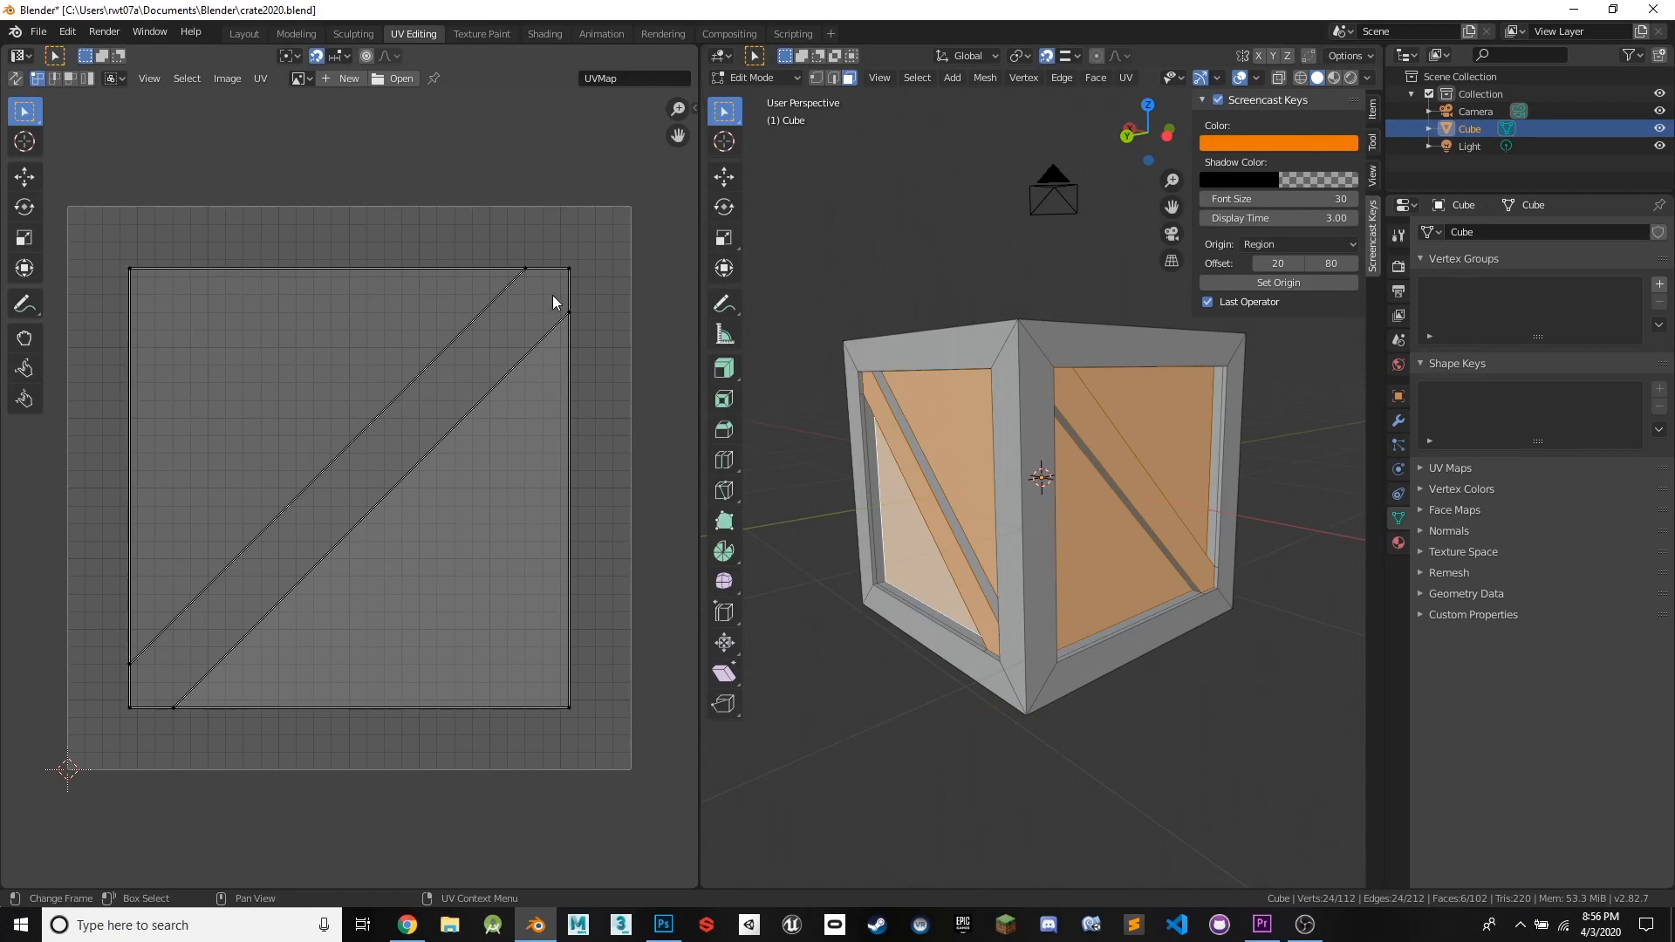
- Activate the Rotate tool for the UV layout and select all UVs of the chosen panels and braces
click(260, 78)
mouse_move(278, 99)
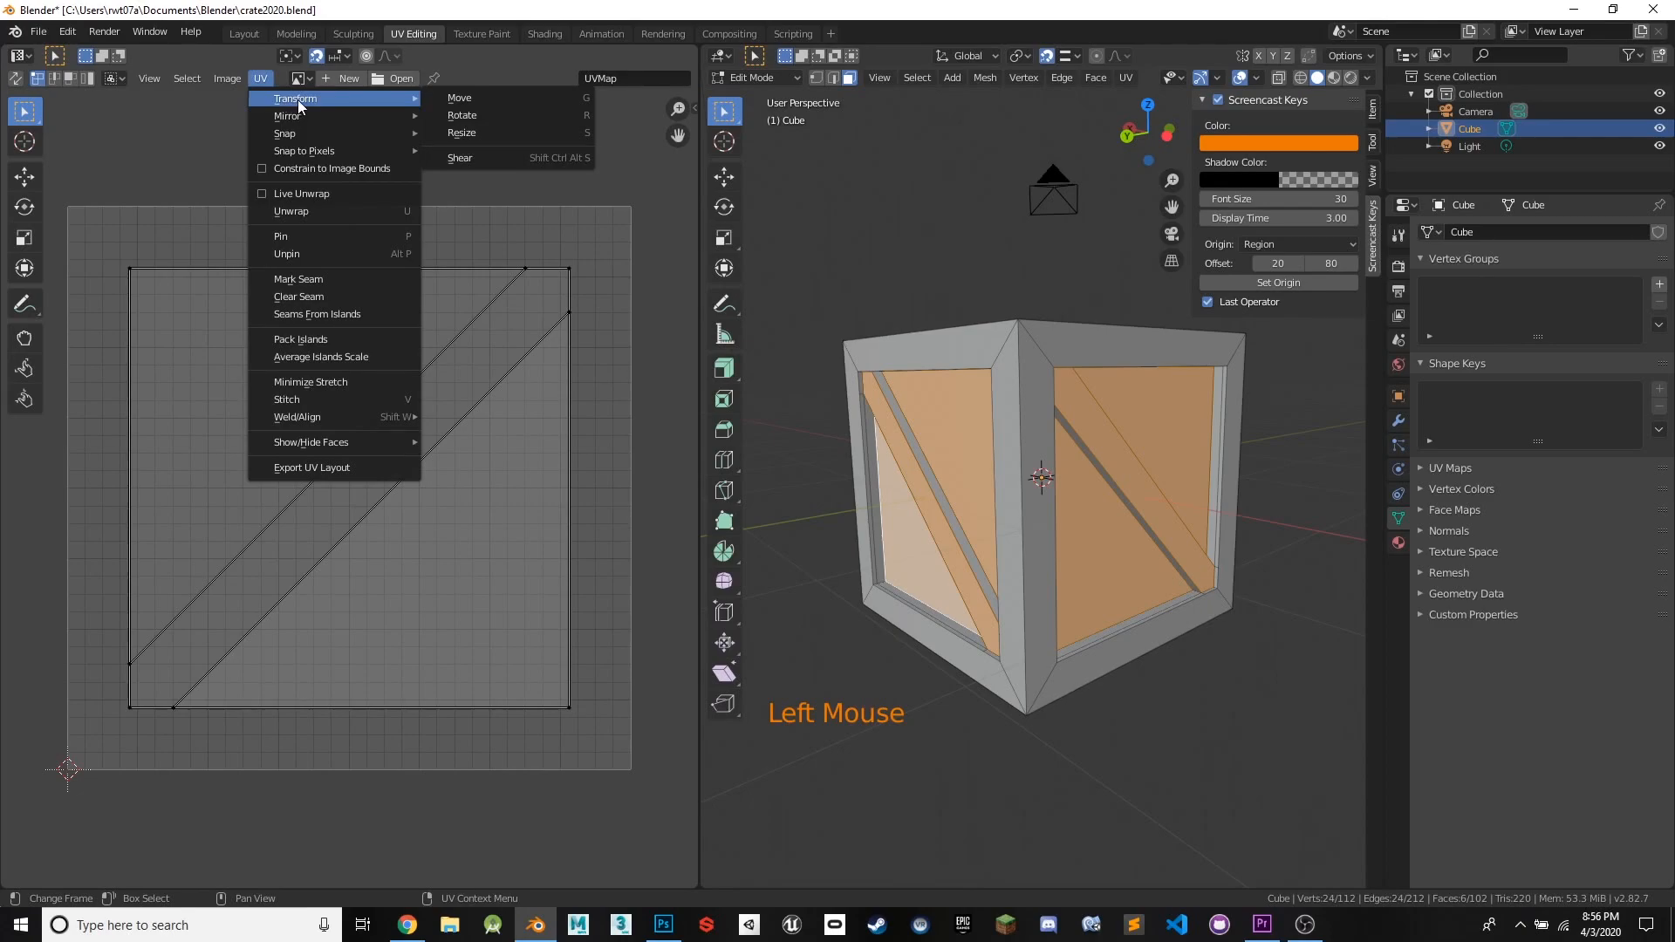
click(35, 204)
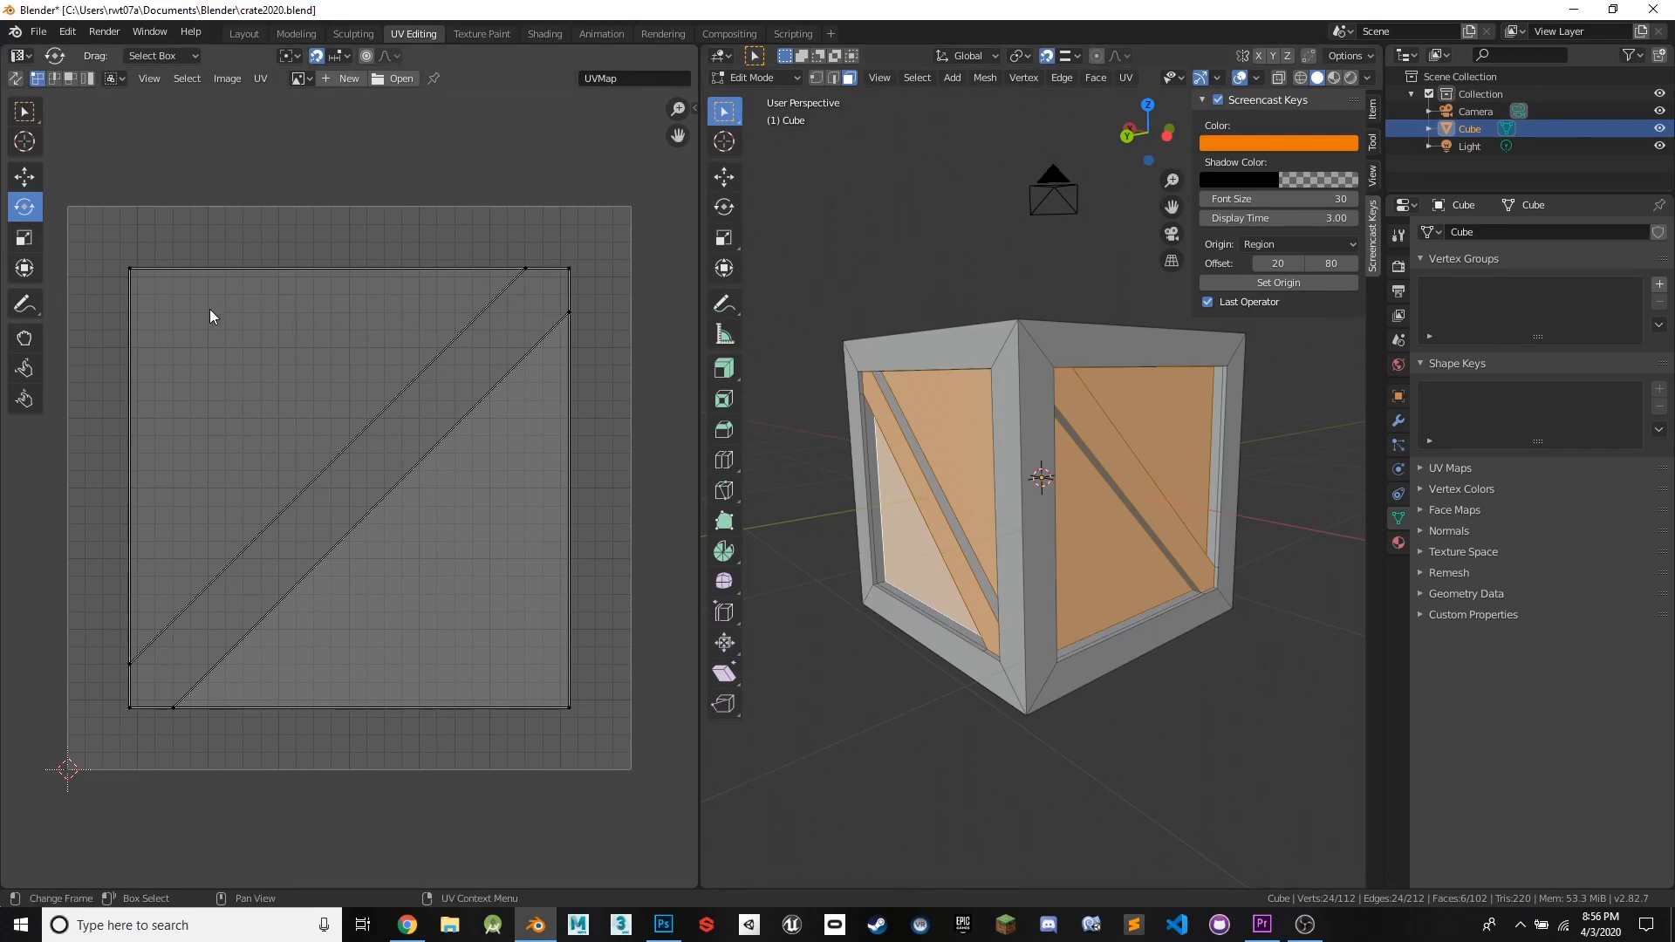
key(a)
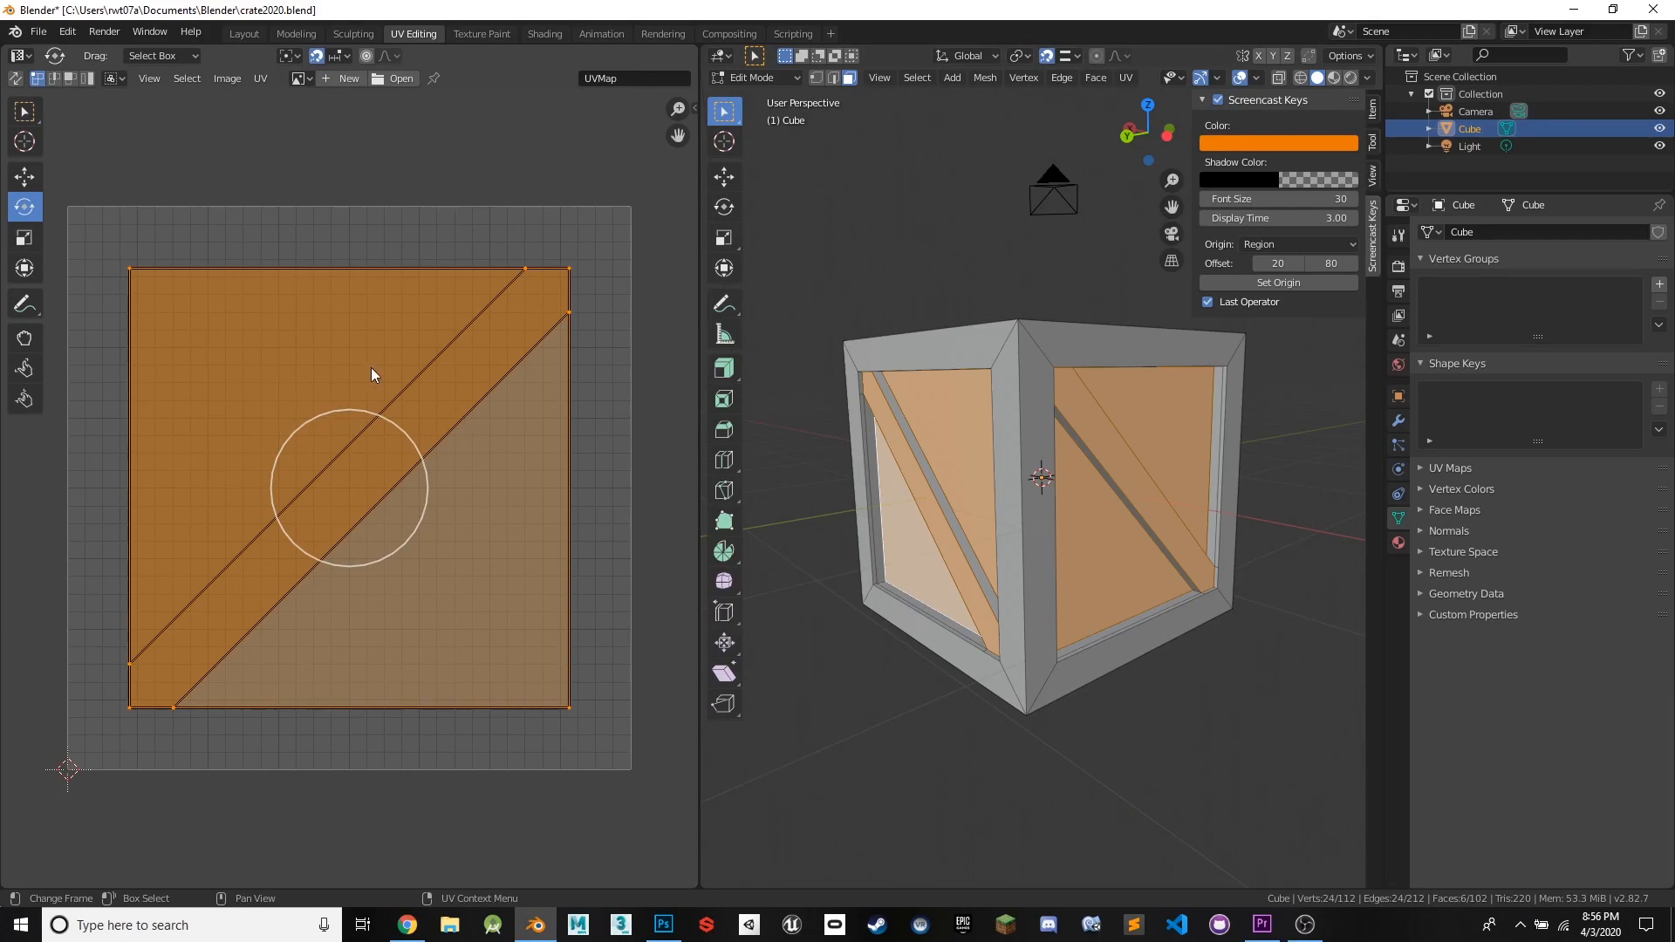
- Set the UV snapping mode to Vertex and try to rotate the selected panel and brace UVs freehand
click(316, 58)
click(348, 58)
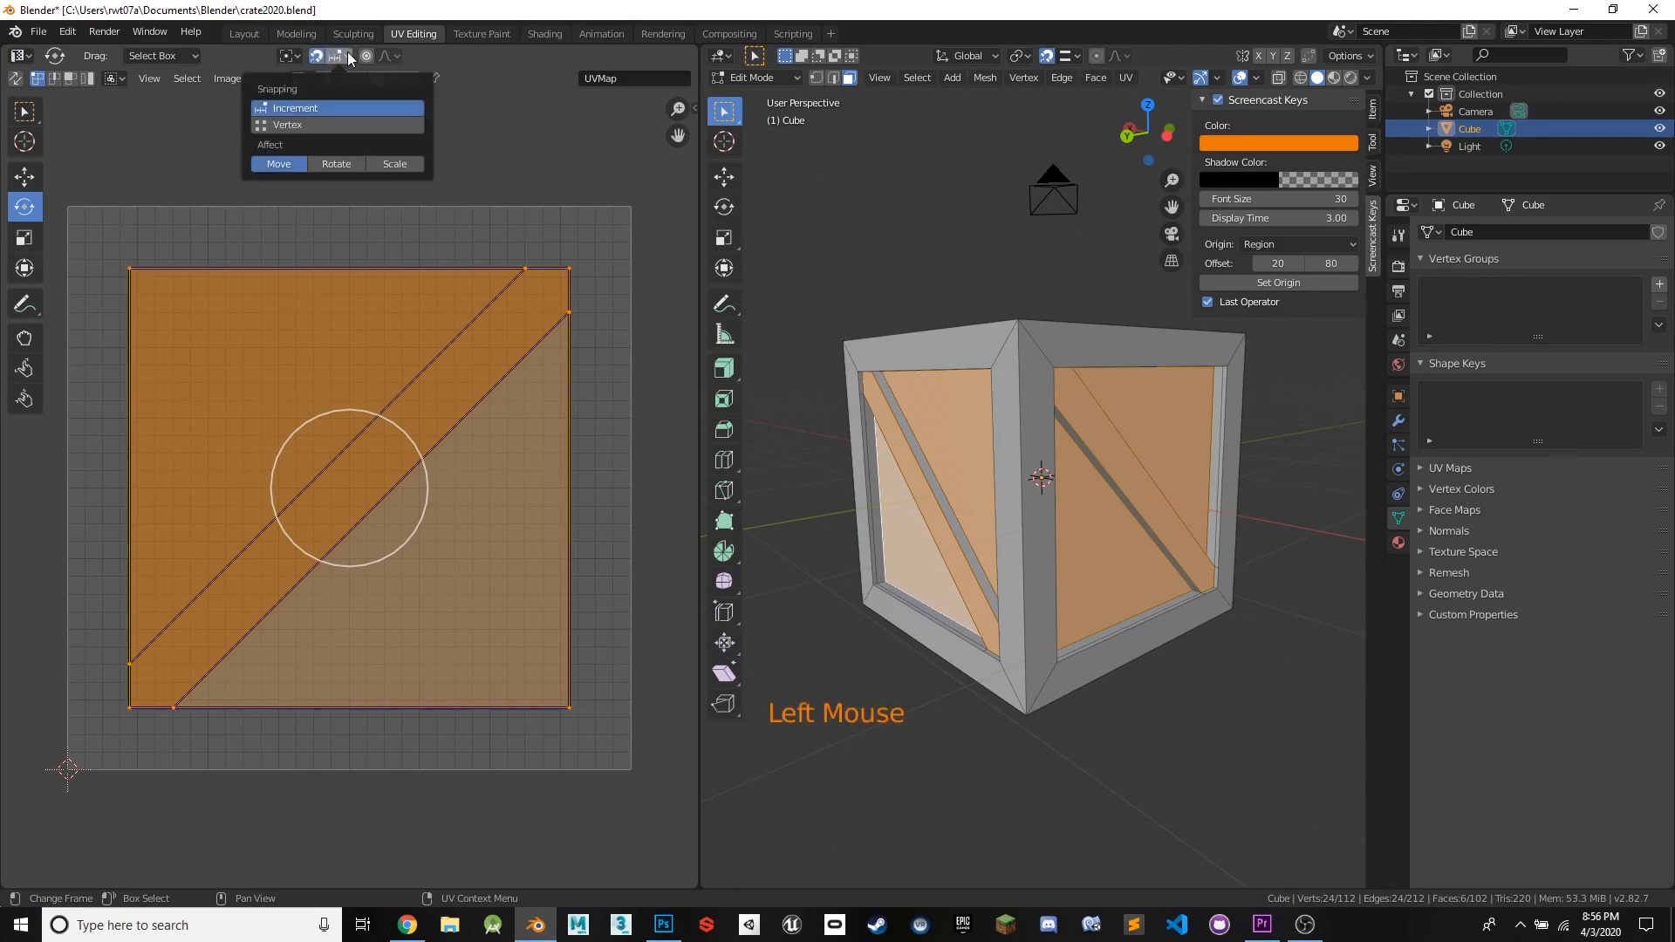
click(316, 123)
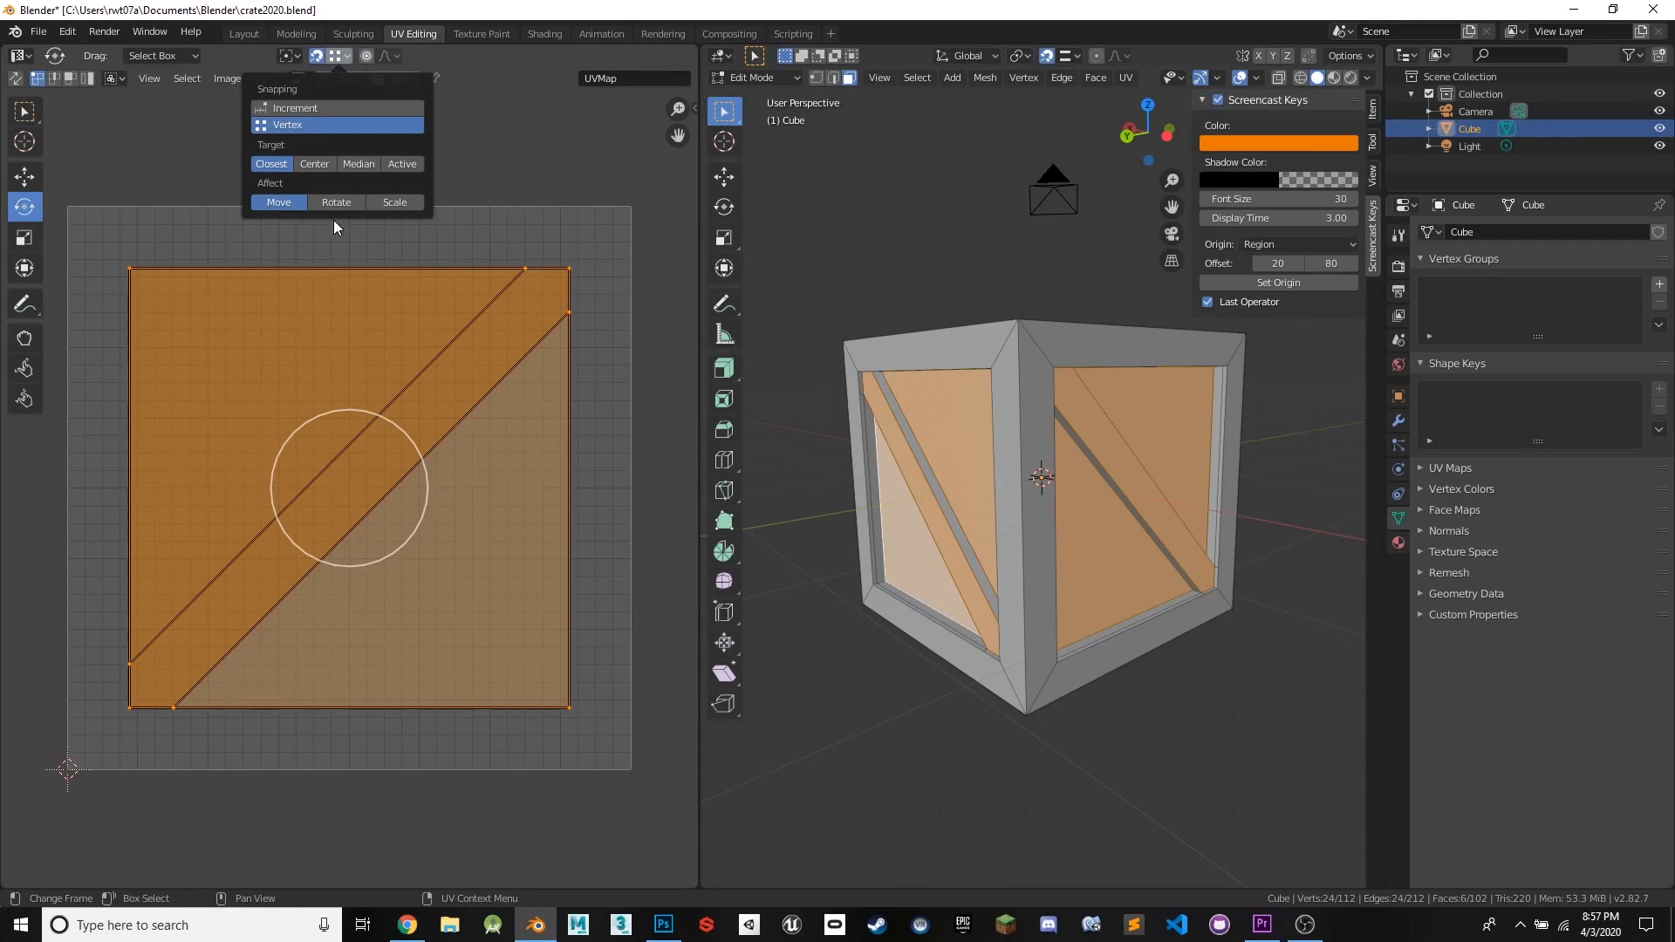
drag(331, 410, 247, 450)
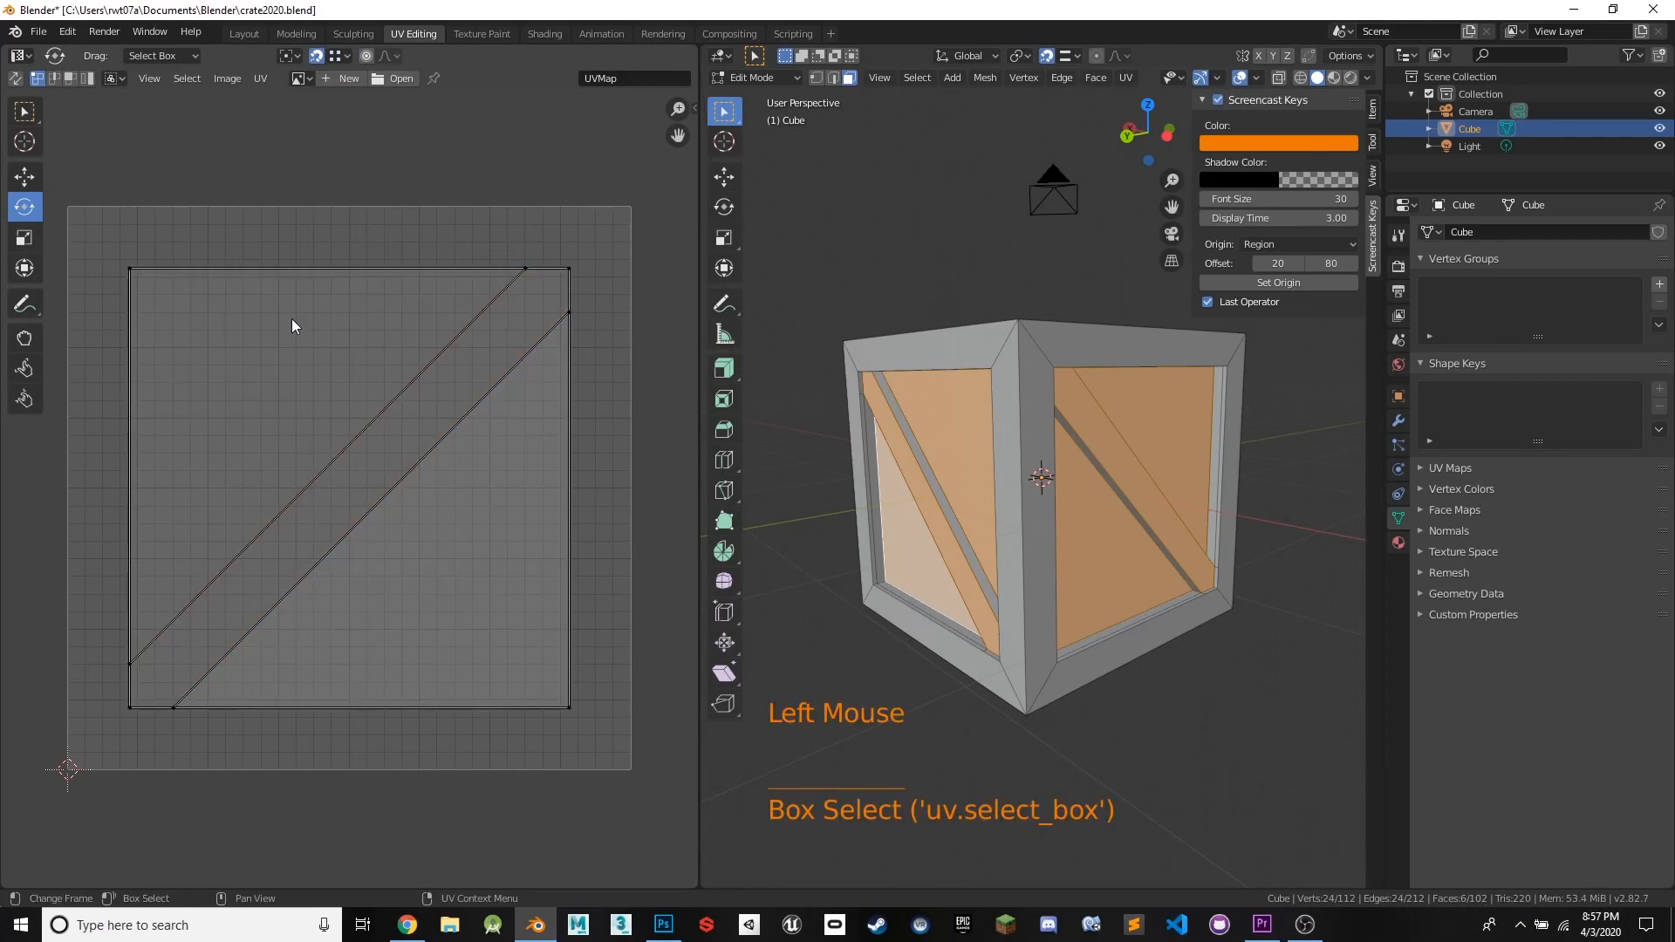
key(a)
drag(415, 446, 324, 400)
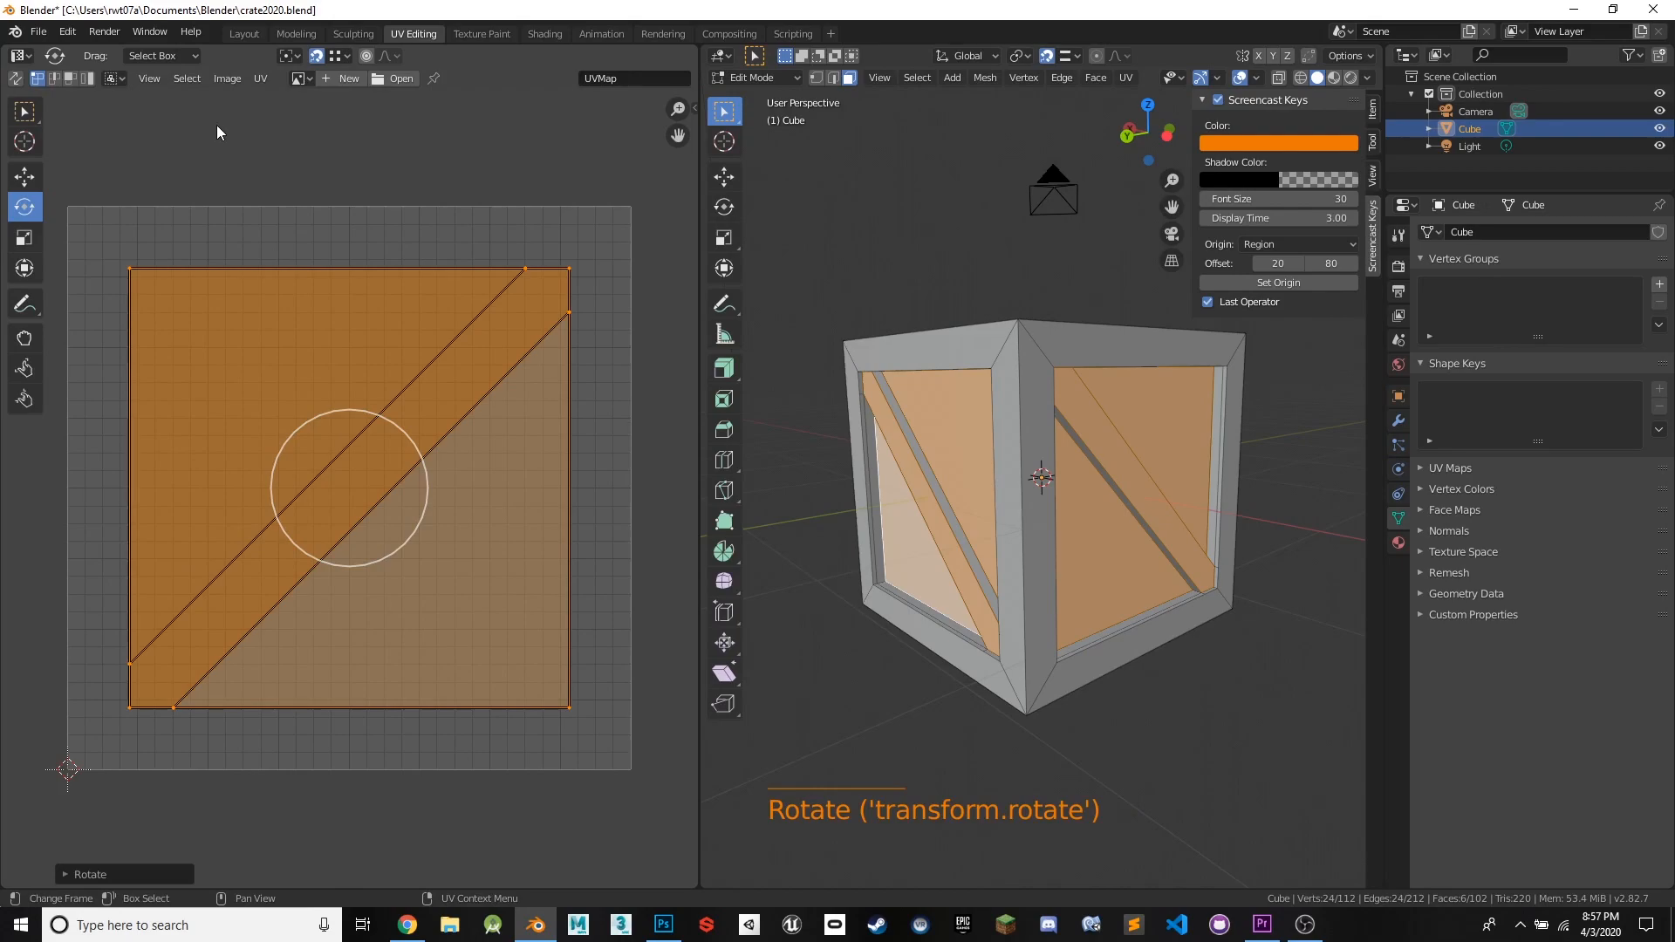
click(316, 56)
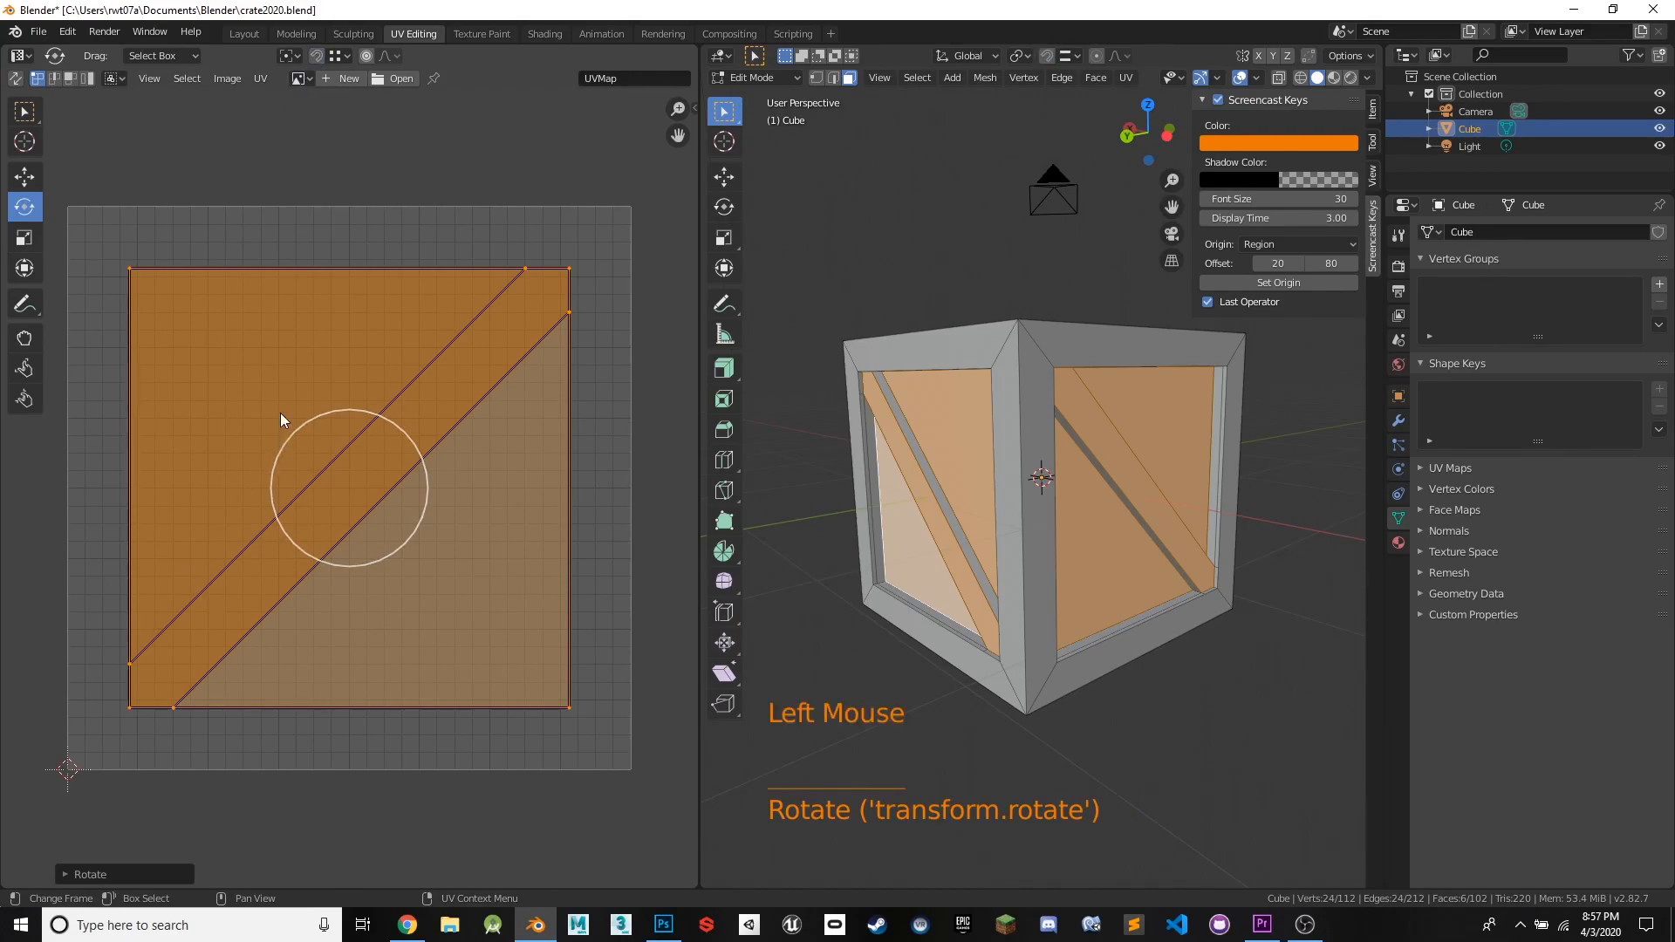
- Rotate the selected panel and brace UVs by exactly -90° around the Z axis
drag(349, 410, 104, 494)
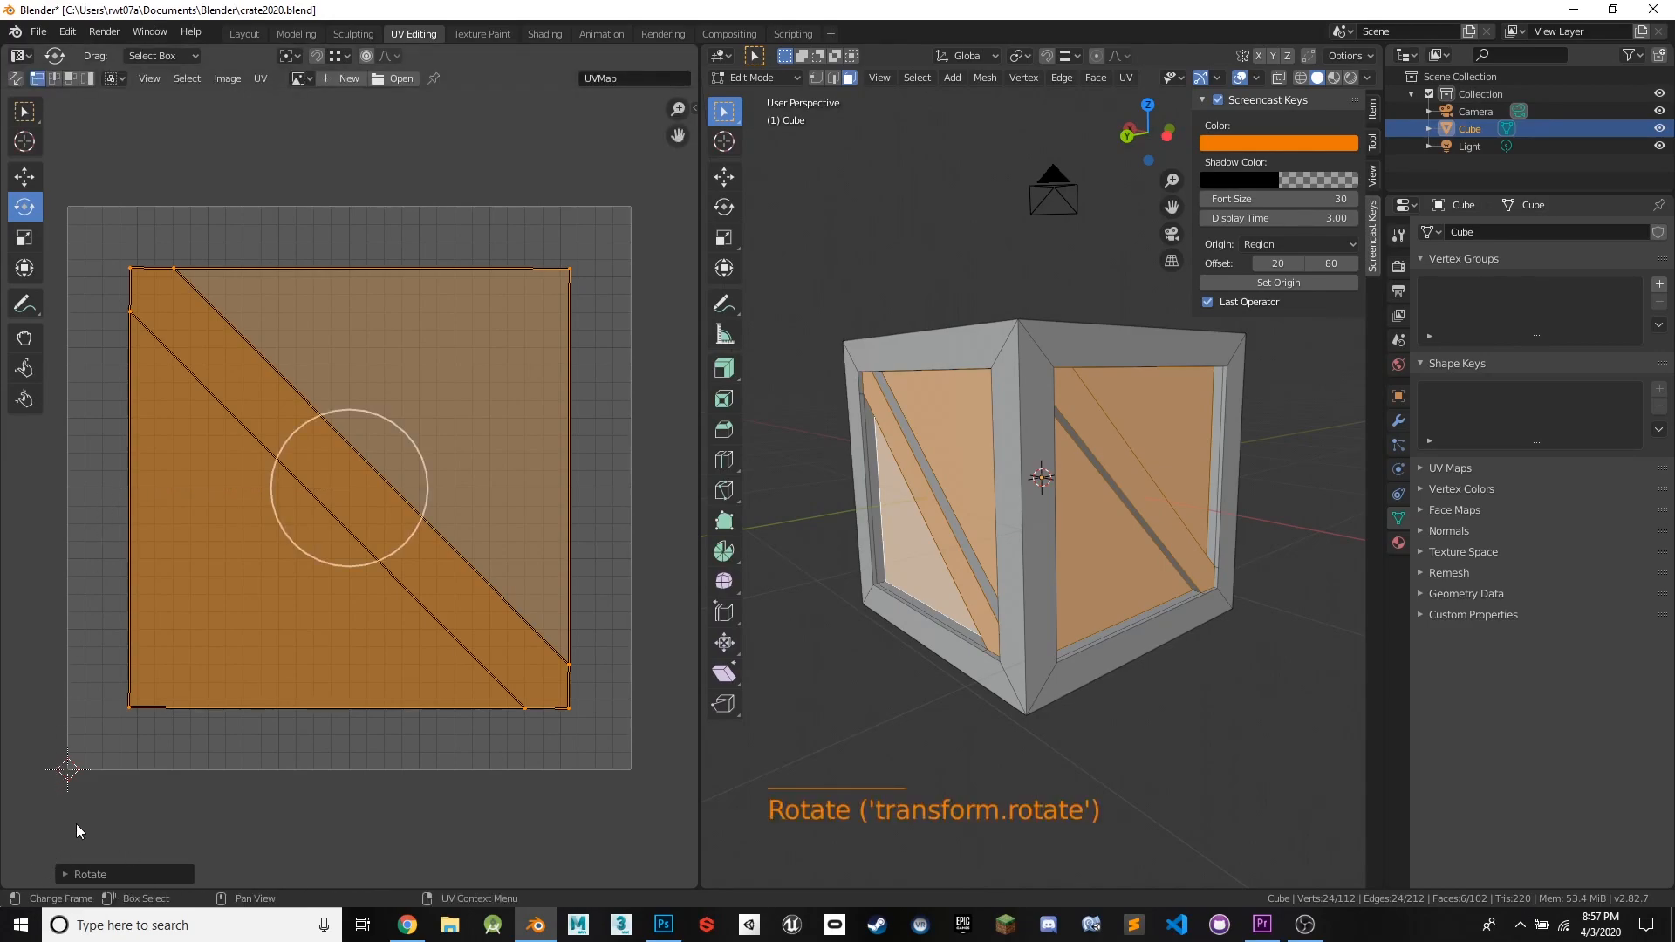
click(108, 873)
click(231, 811)
text(-90)
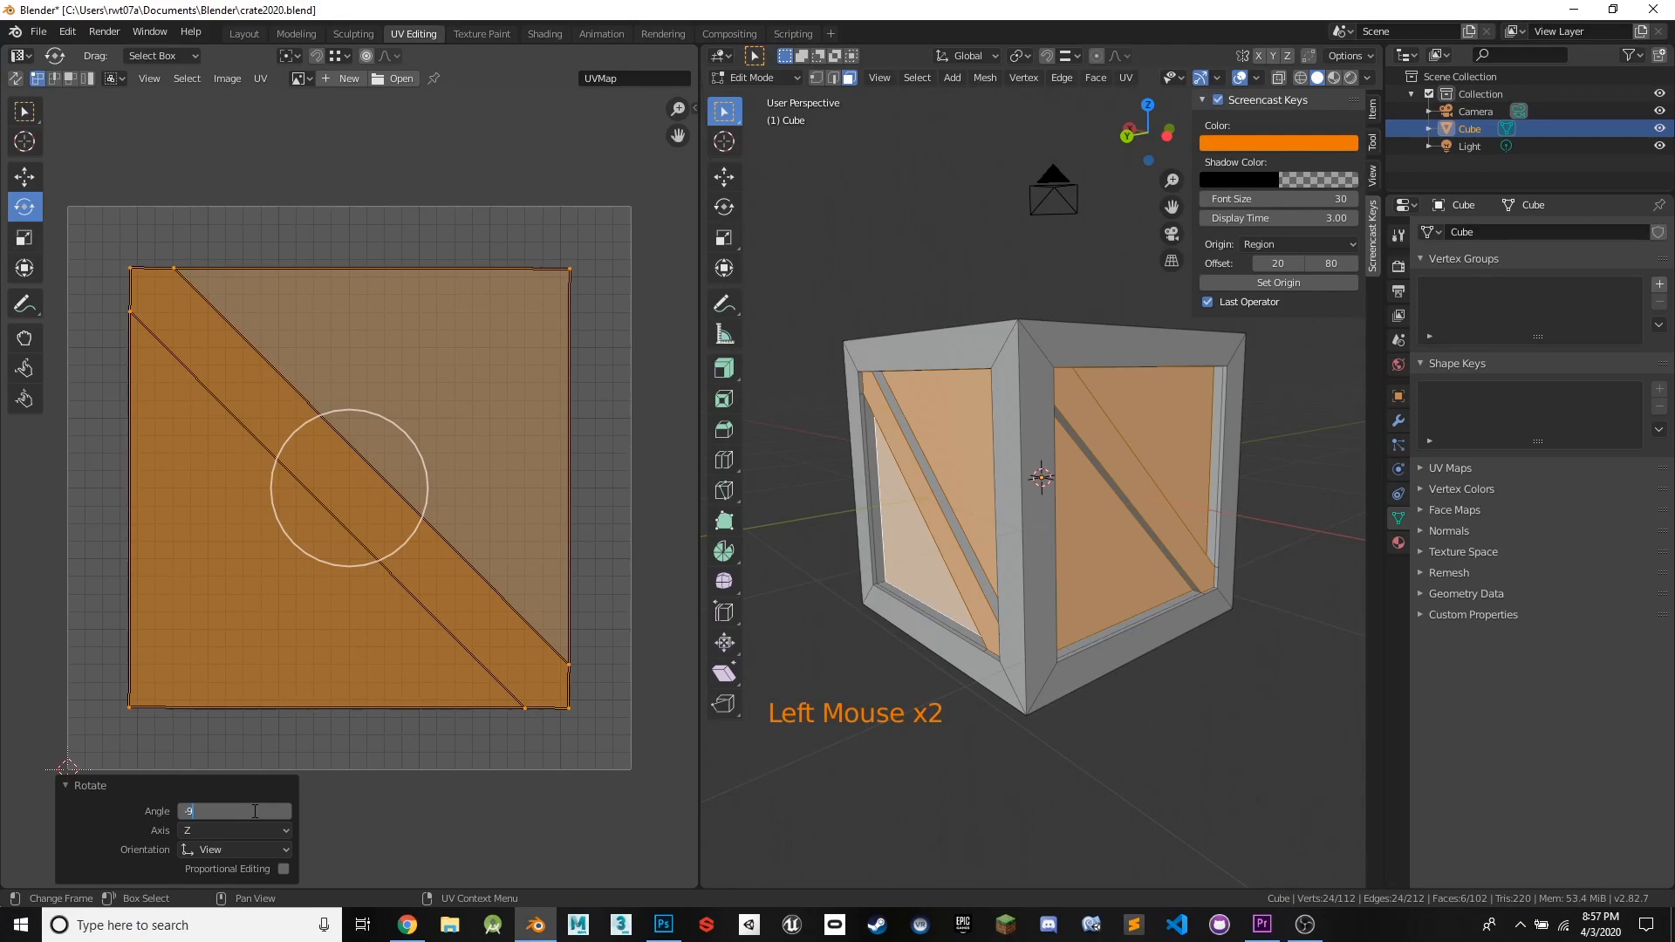
key(Return)
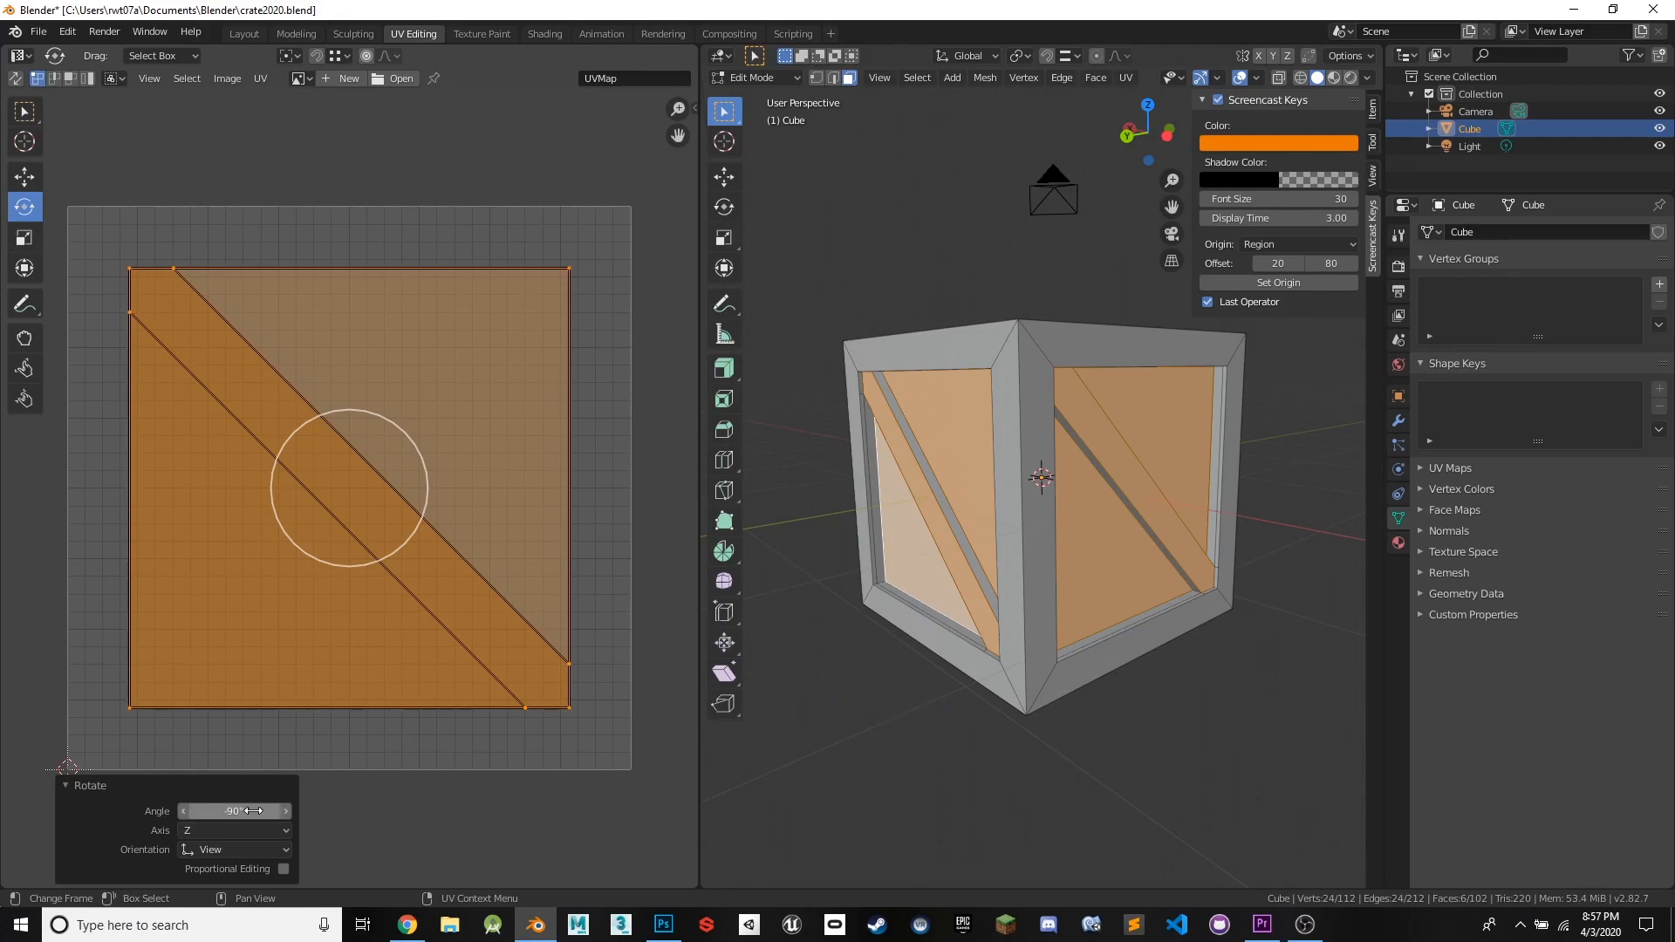
- Deselect the rotated UVs and select all of the crate's faces to check how the braces overlap in the full UV layout
click(397, 844)
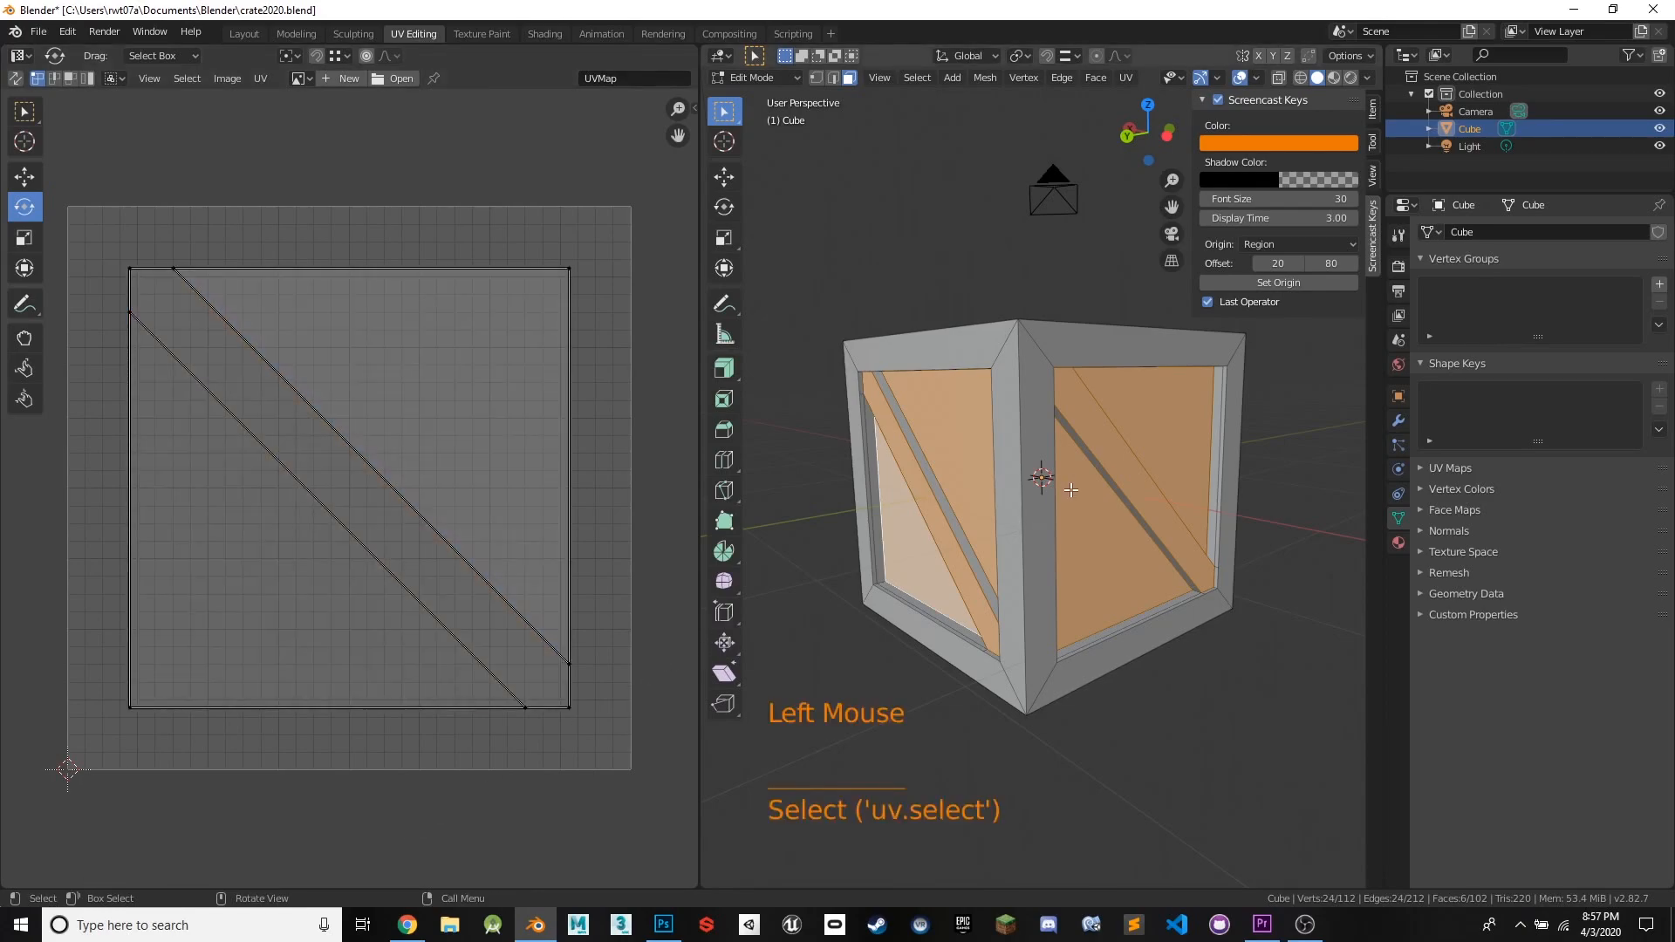
key(a)
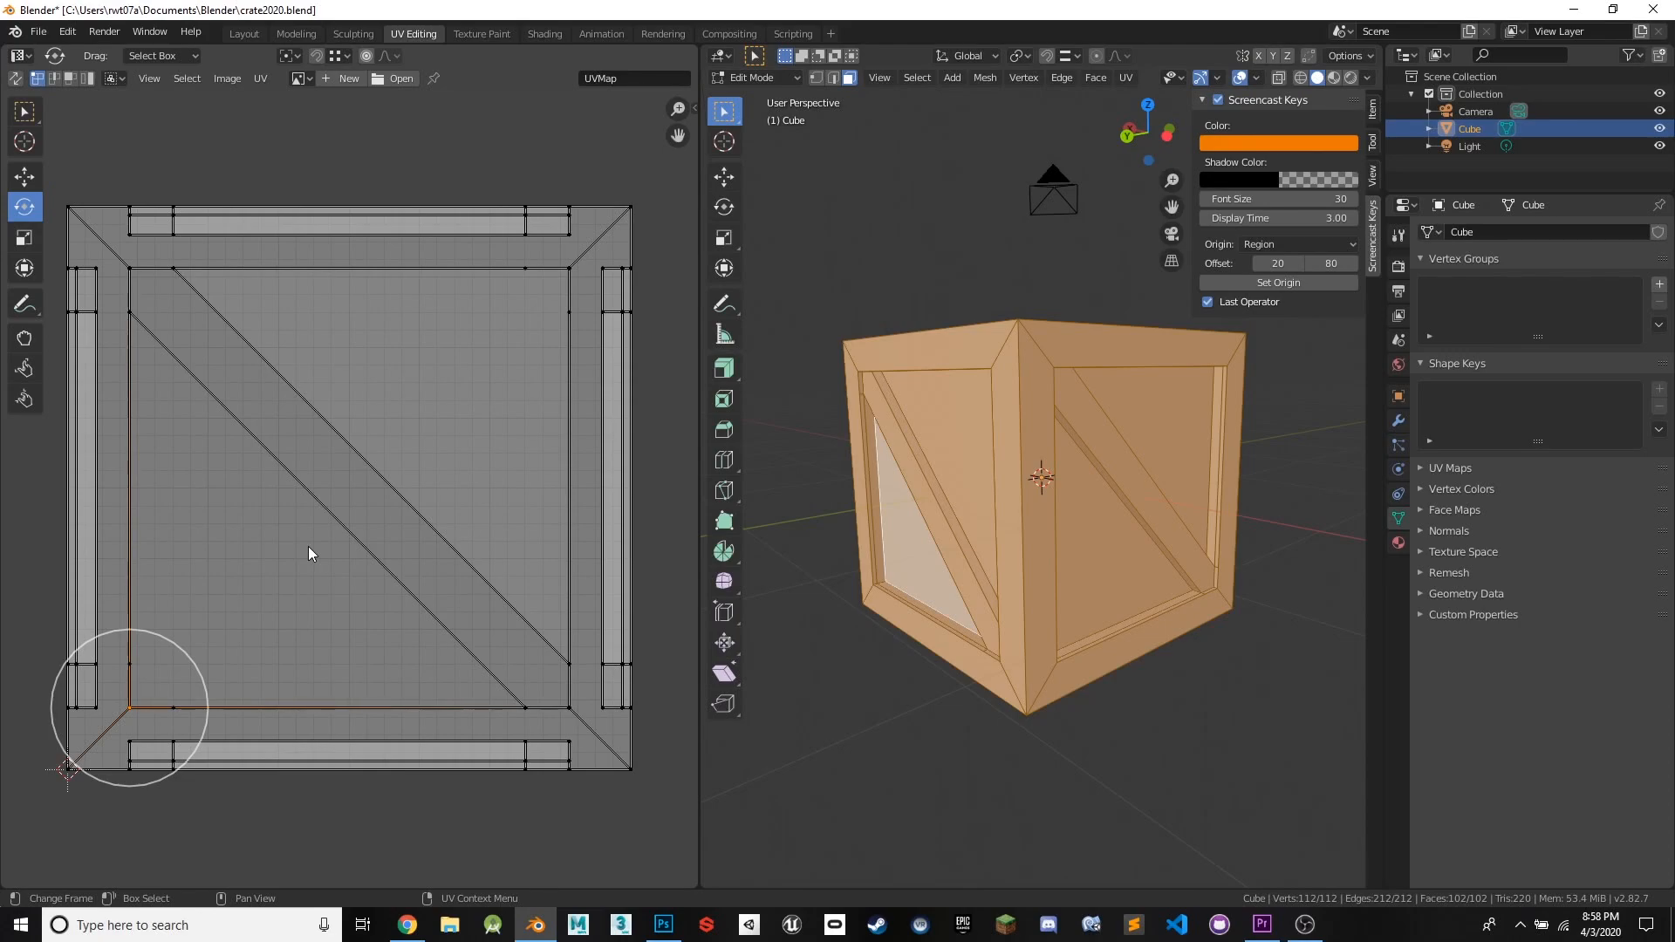
click(363, 516)
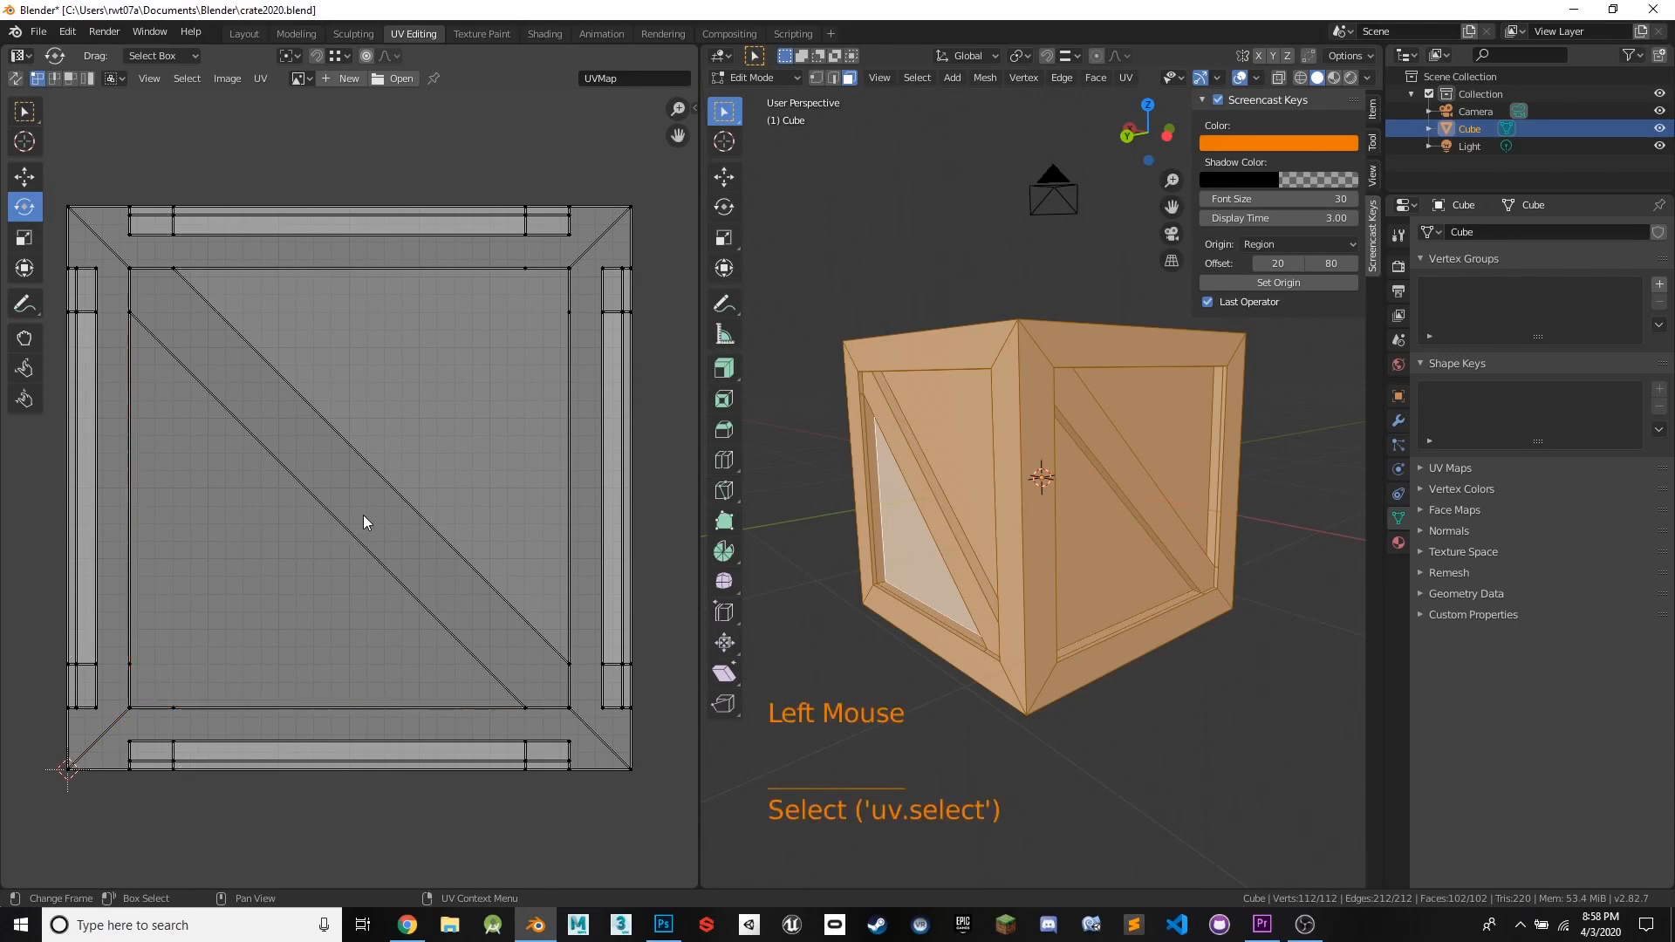
- Select only the outer faces of the diagonal braces on all four sides of the crate
double_click(1111, 475)
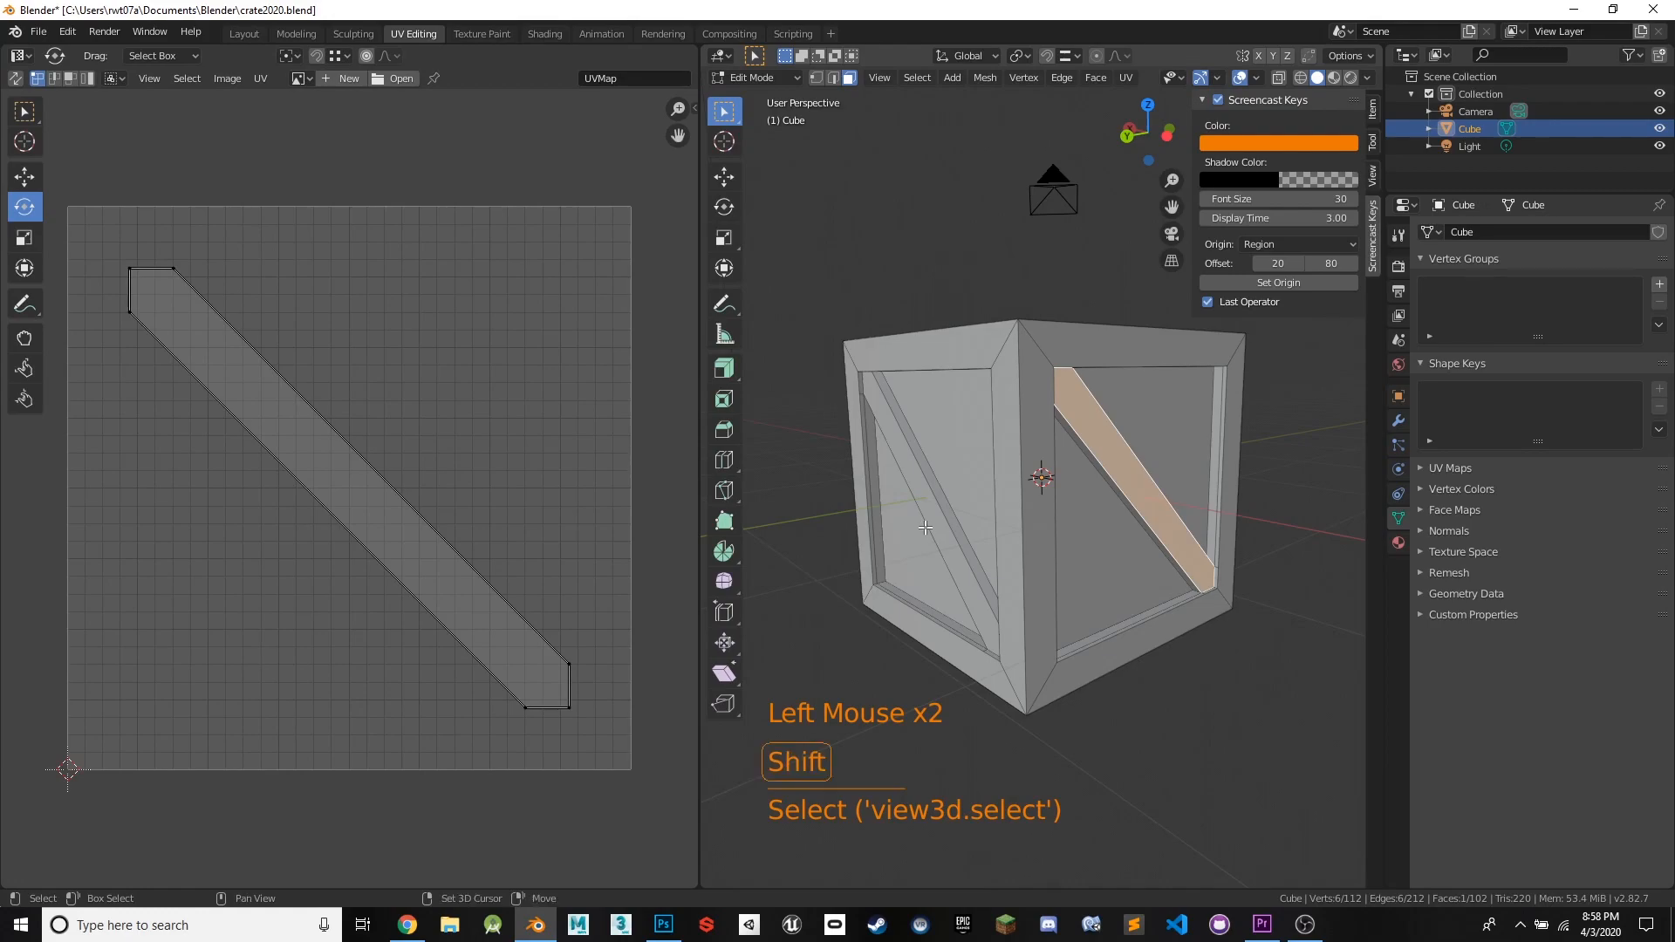
shift+click(932, 521)
middle_drag(1129, 485, 1035, 491)
shift+click(1069, 483)
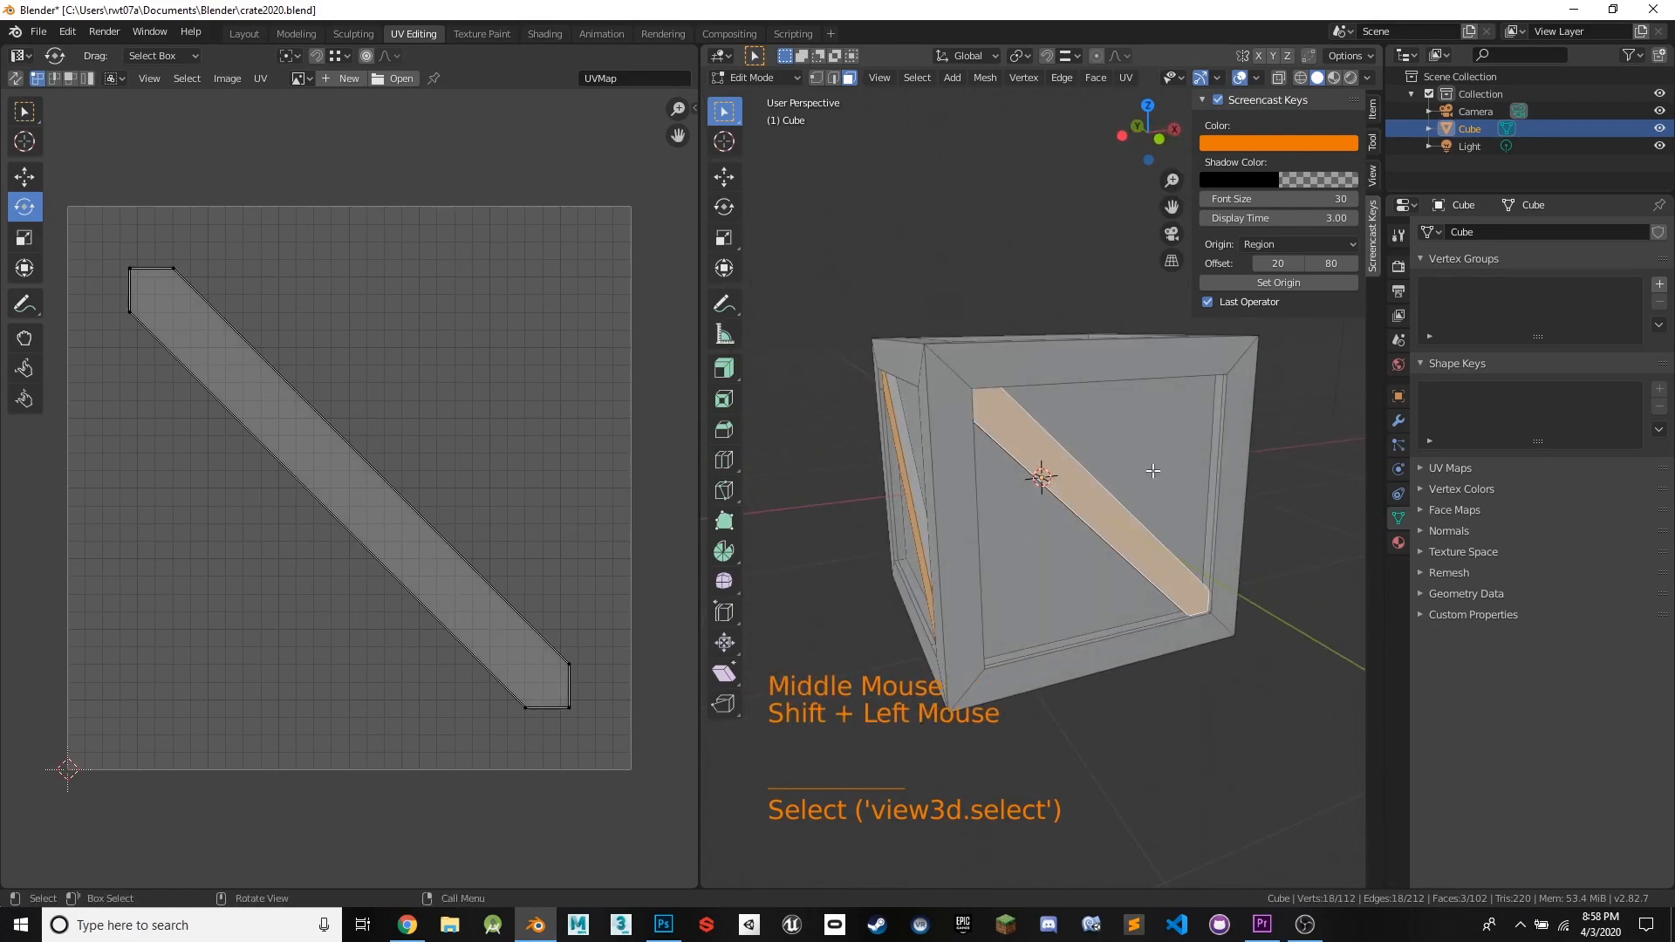
middle_drag(1152, 471, 917, 462)
shift+click(1050, 476)
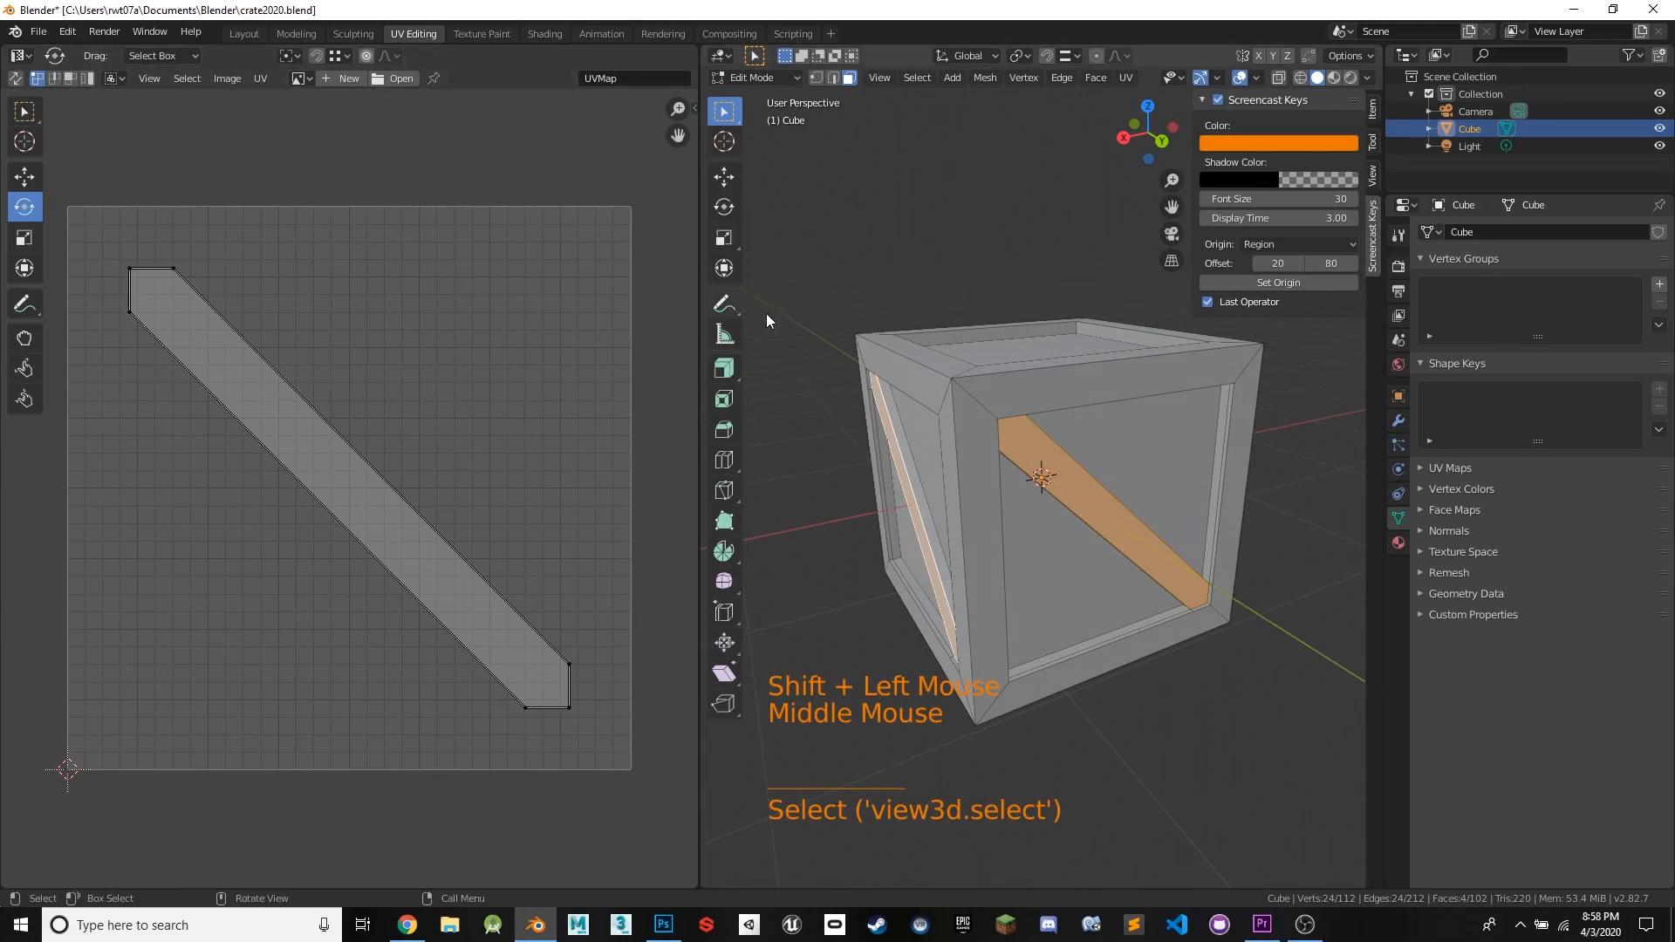
middle_drag(1194, 478, 1148, 479)
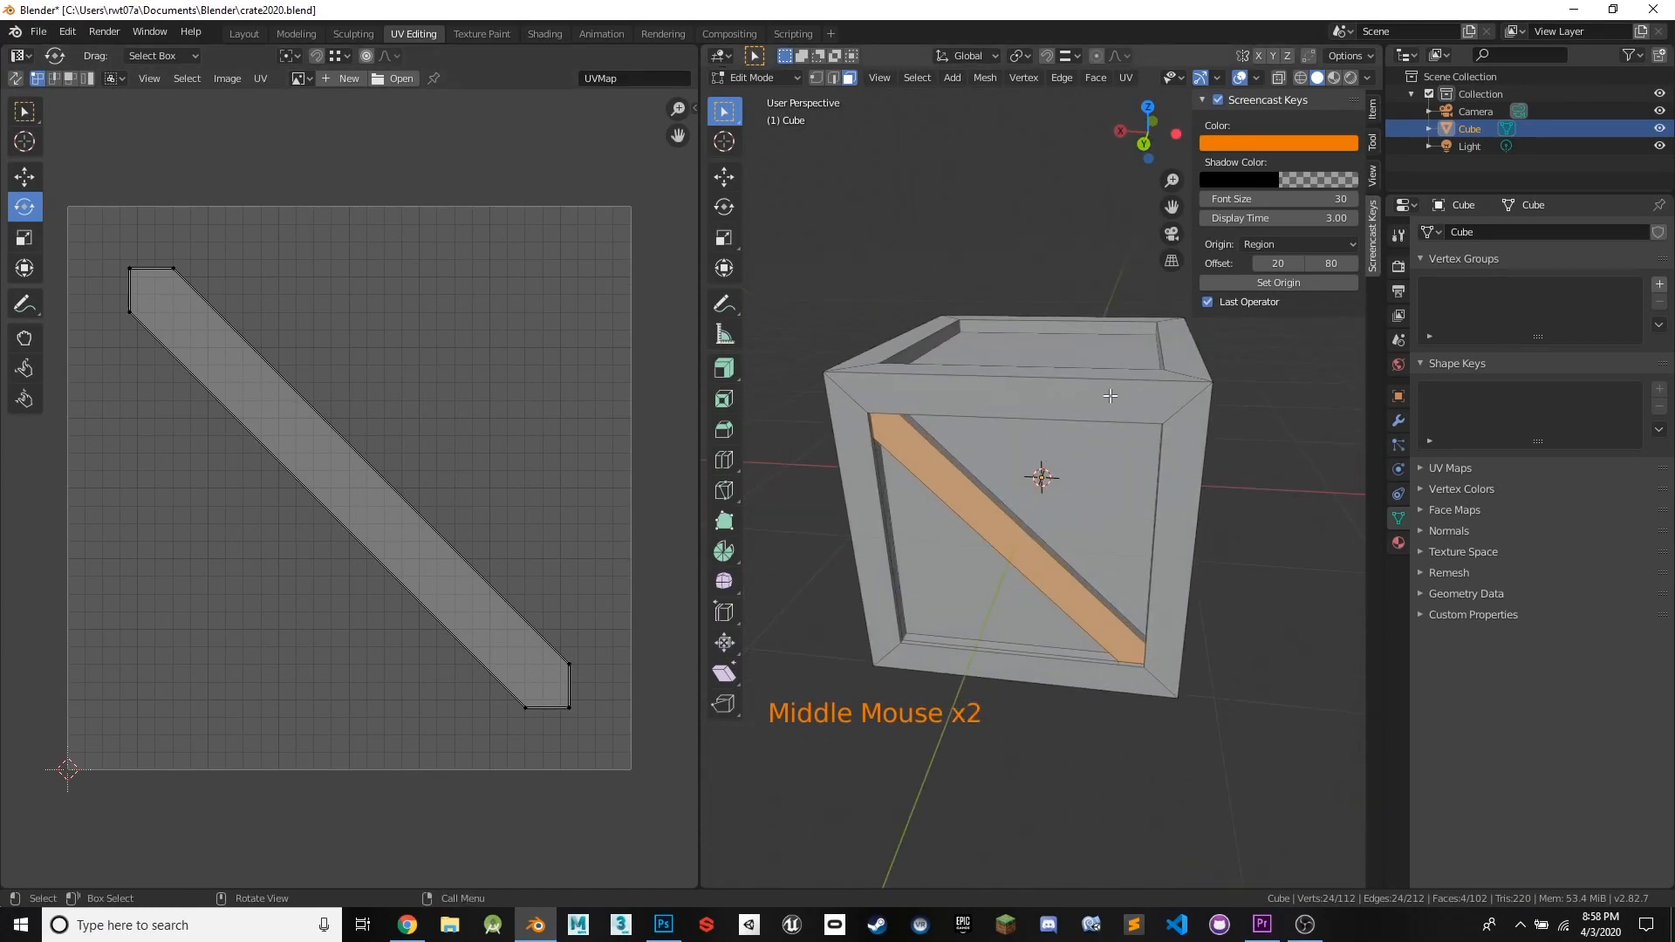
middle_drag(1065, 403, 1368, 419)
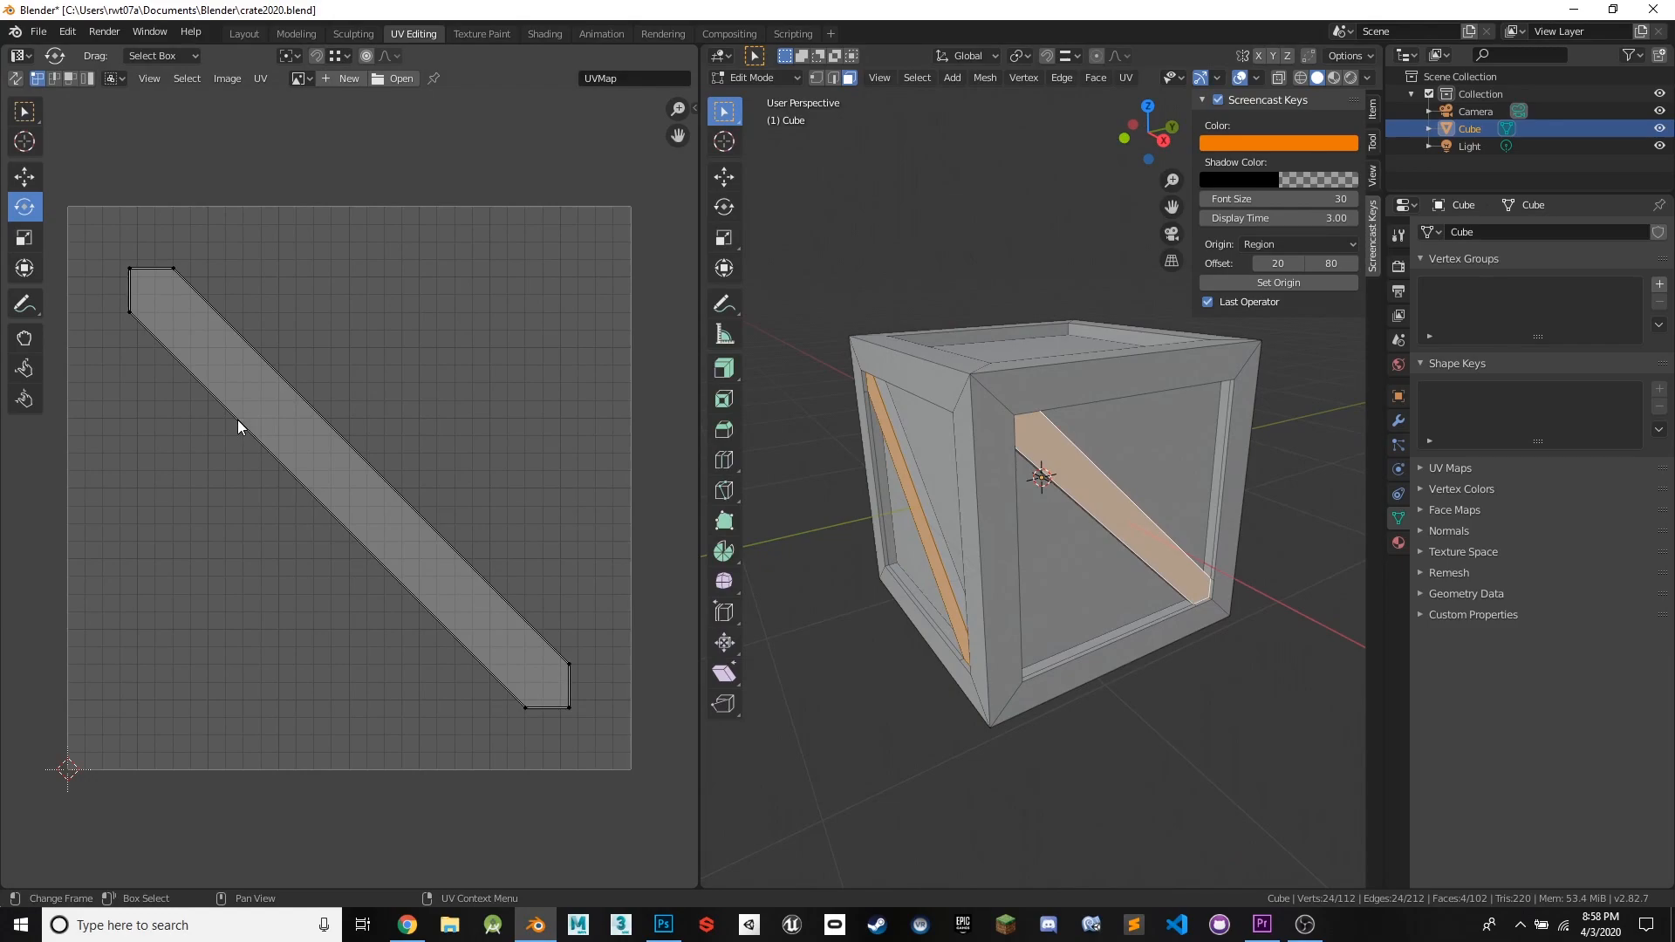
- Select all UVs of the four brace faces and rotate them by exactly -45° around the Z axis
key(a)
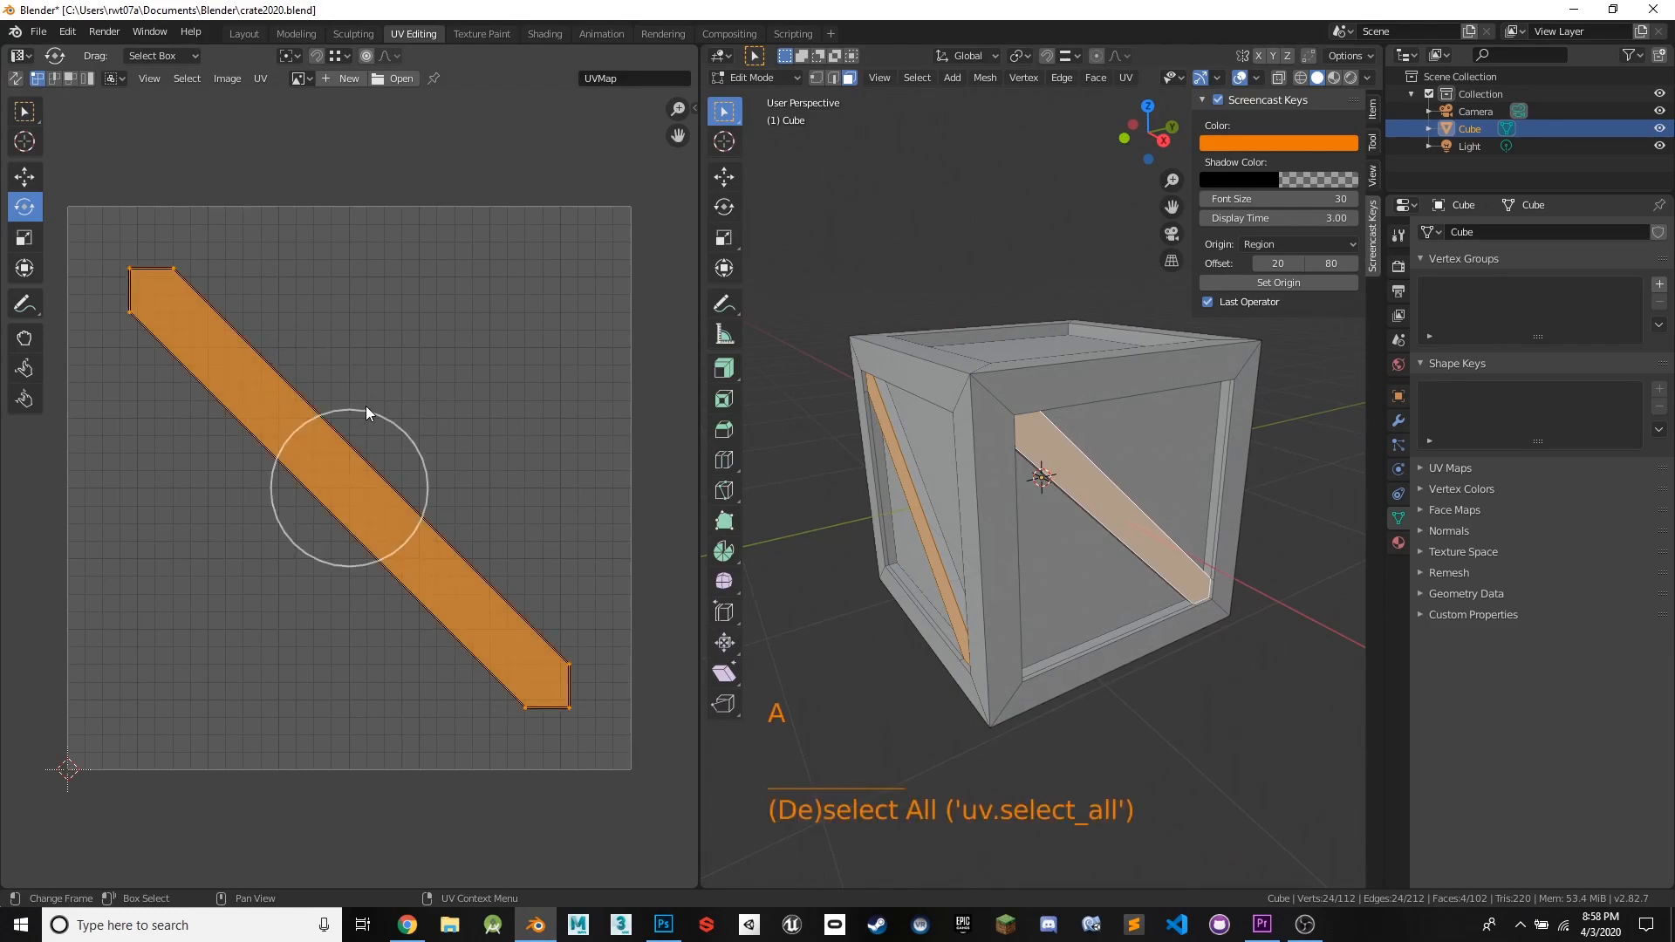
drag(344, 390, 270, 427)
key(a)
click(283, 813)
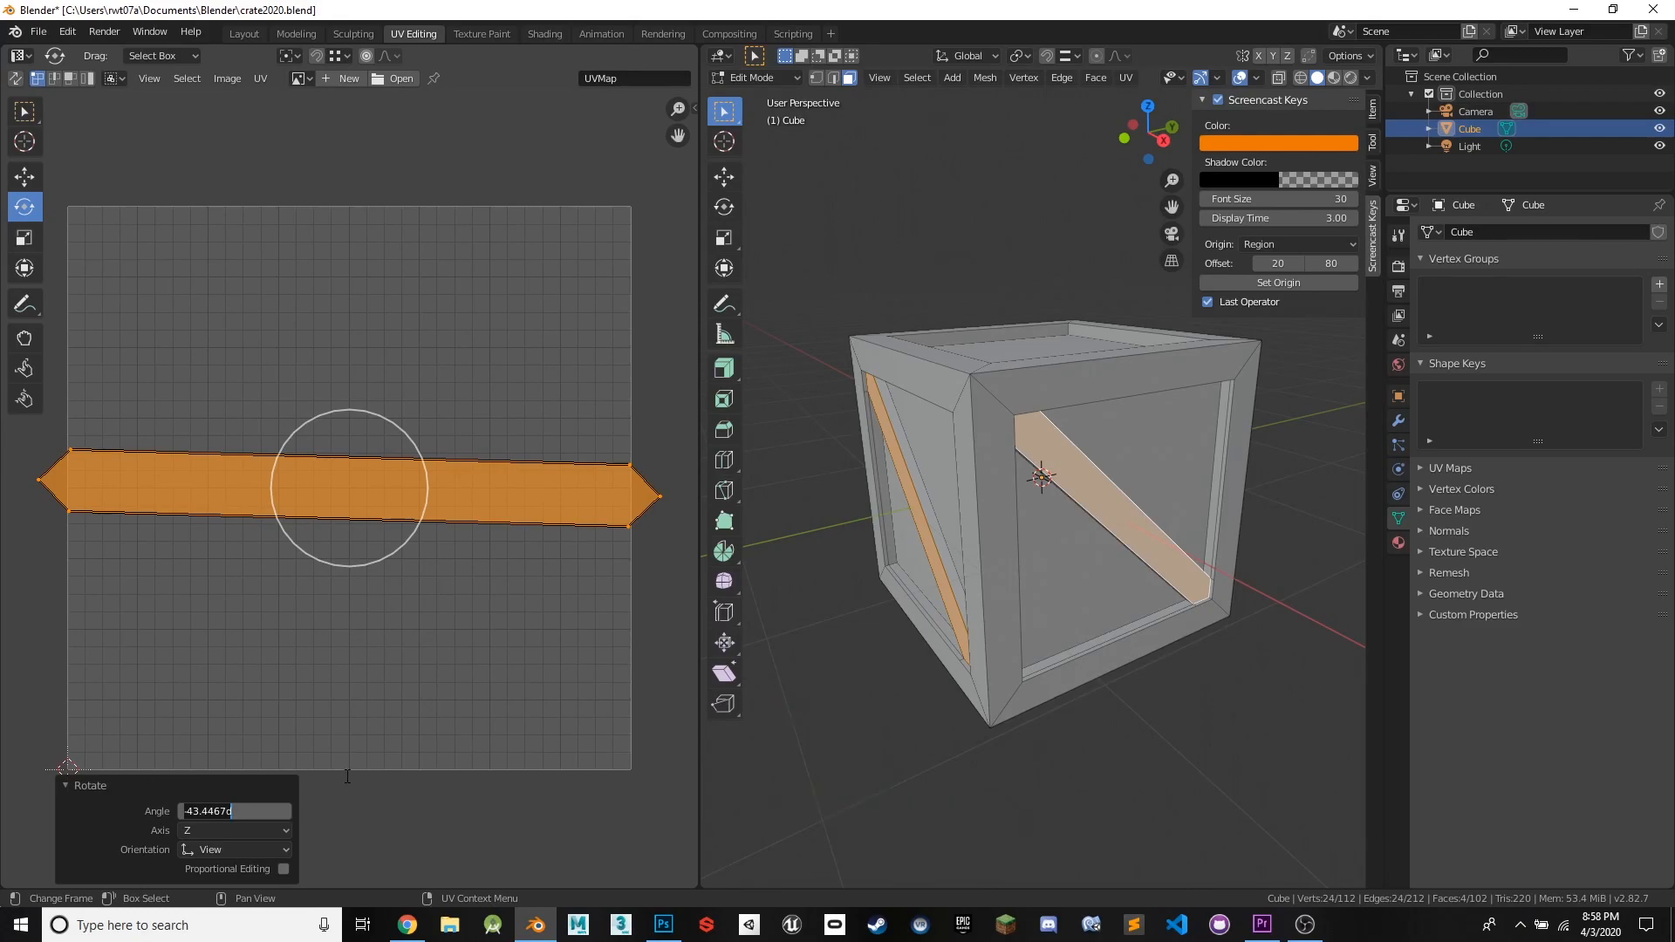
text(-45)
key(Return)
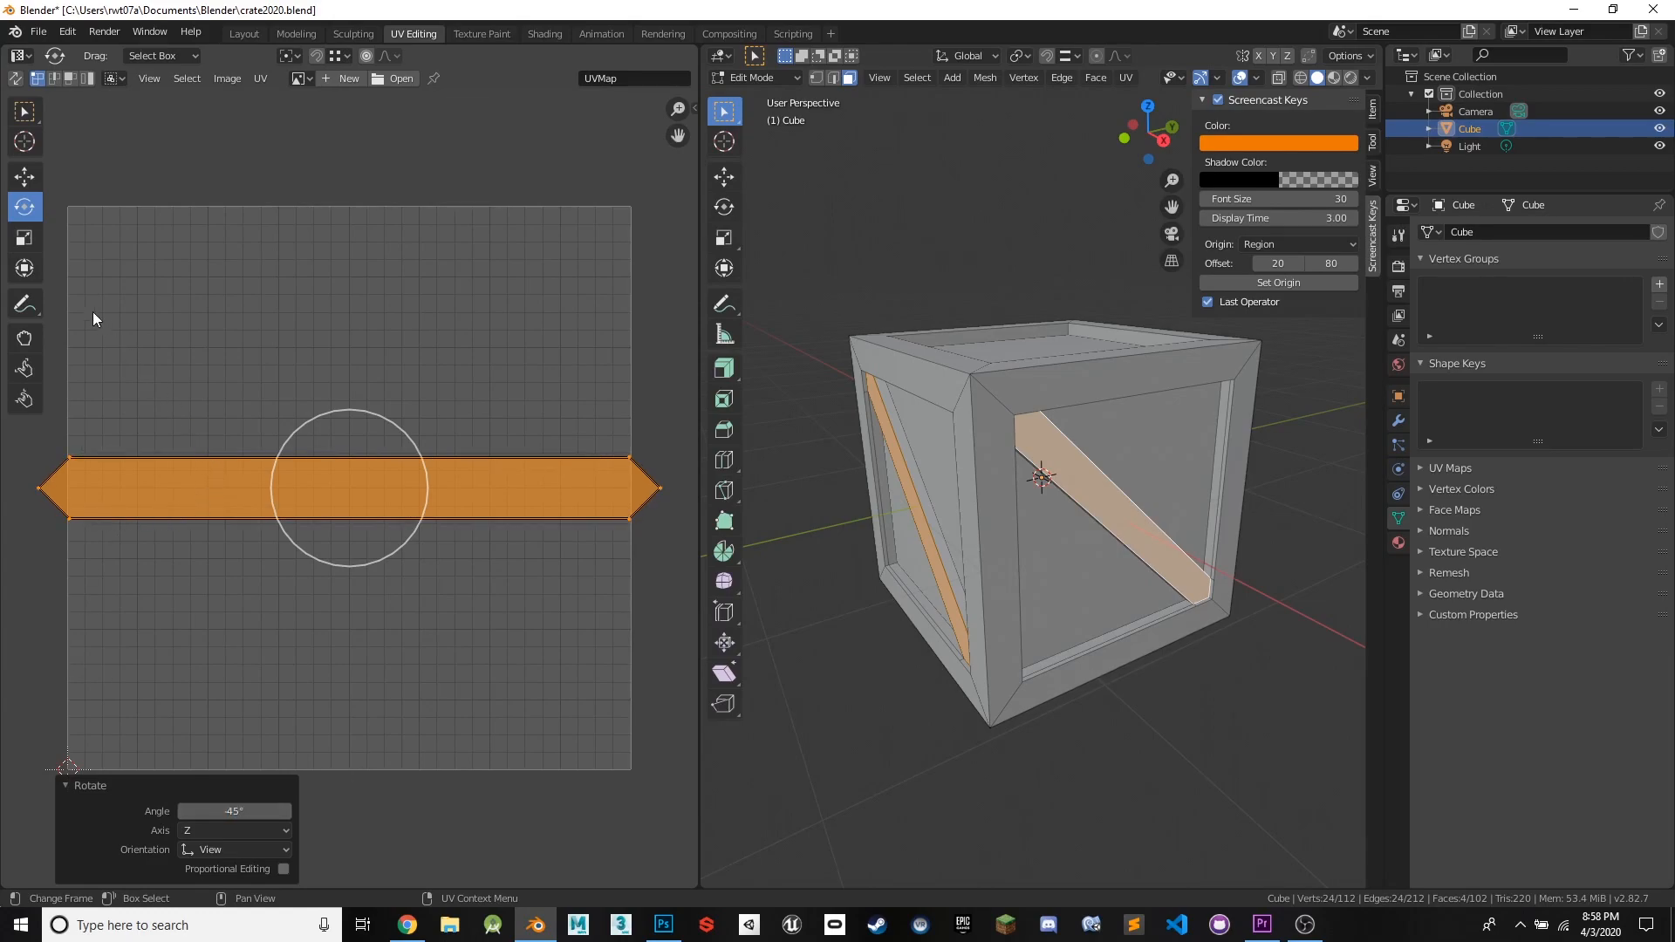
- Move the brace UVs up 0.437 m along Y over the upper frame strip and select all faces to compare the fit
click(24, 177)
drag(347, 422, 351, 170)
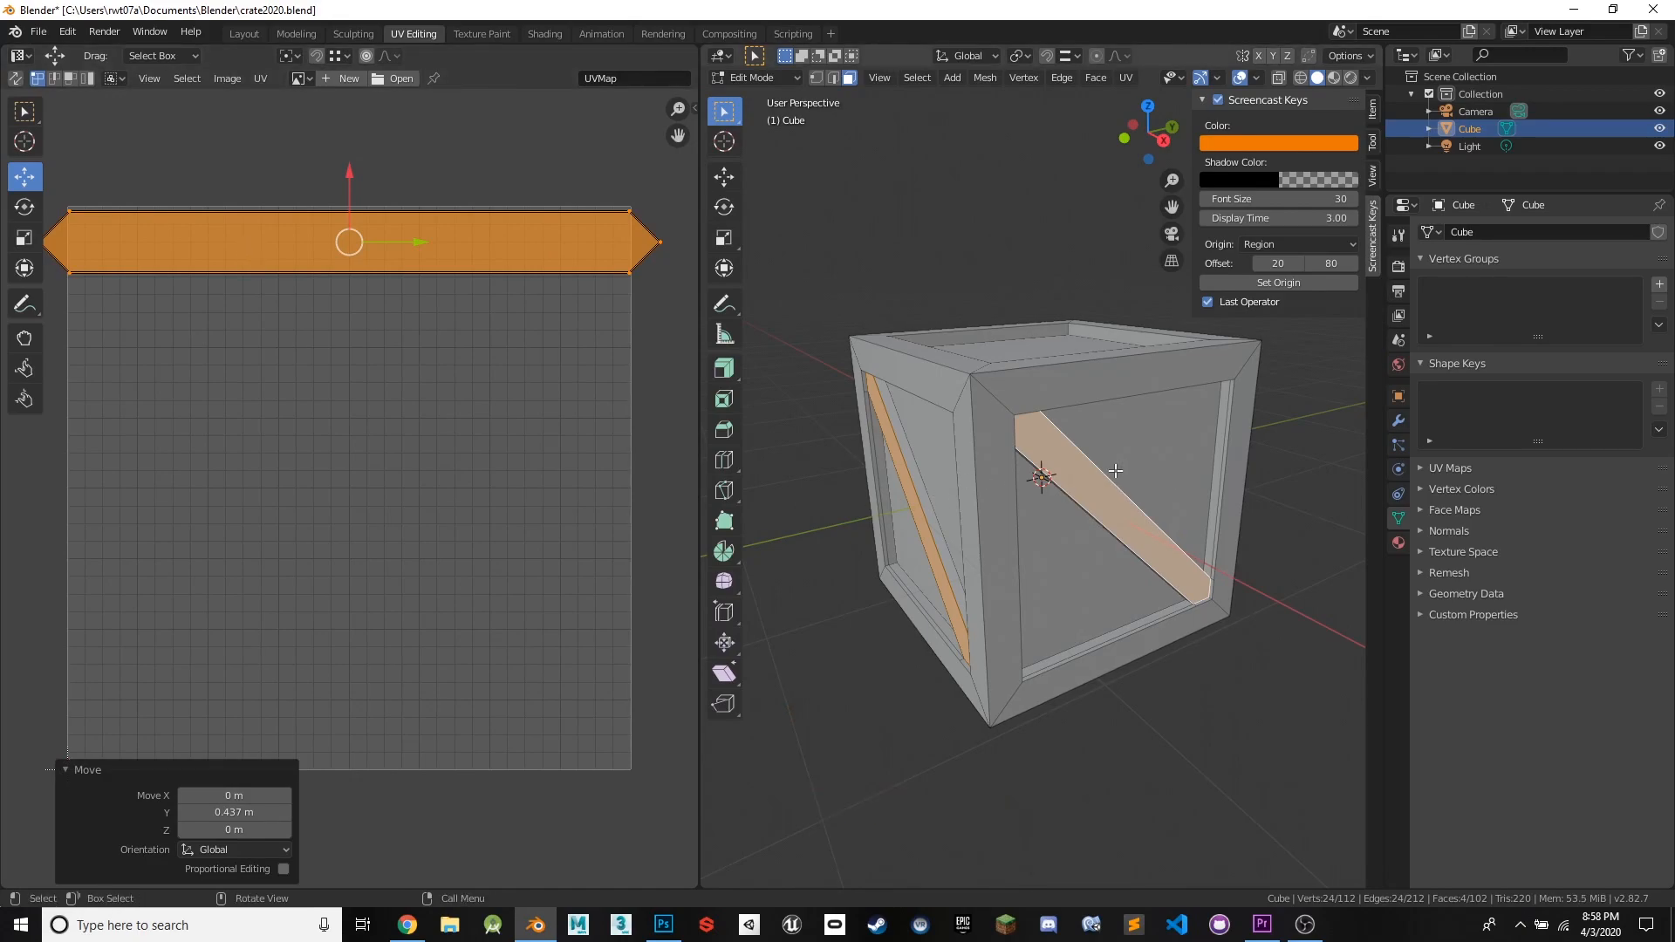
key(a)
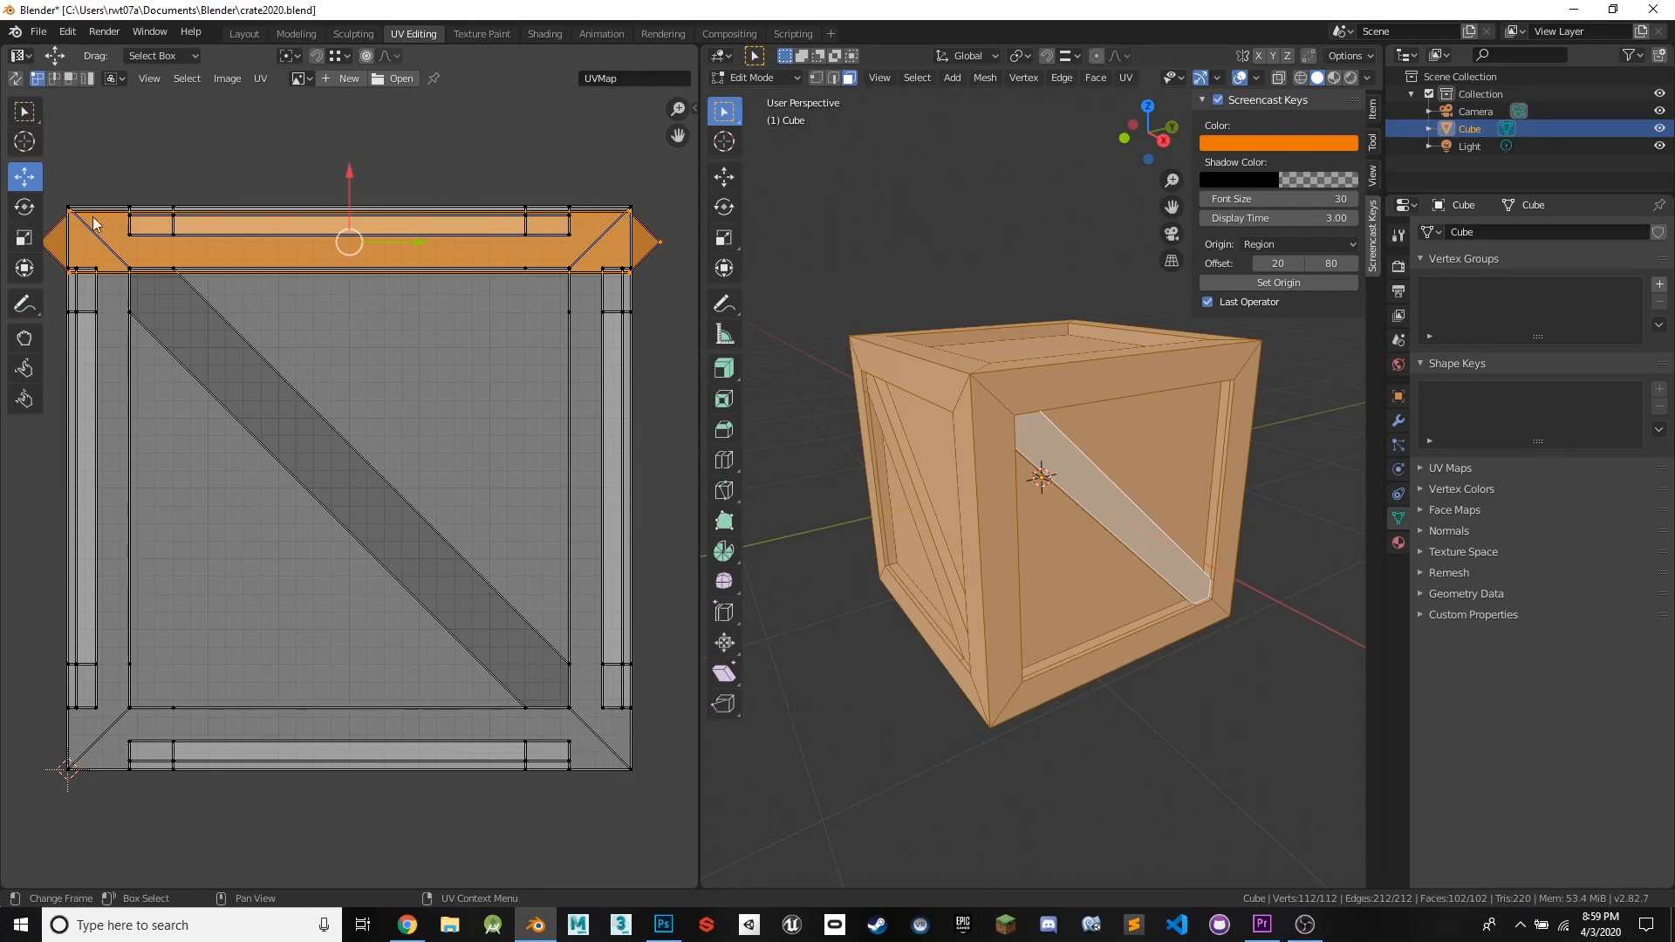
- Reselect only the four diagonal brace faces around the crate's sides
click(1065, 473)
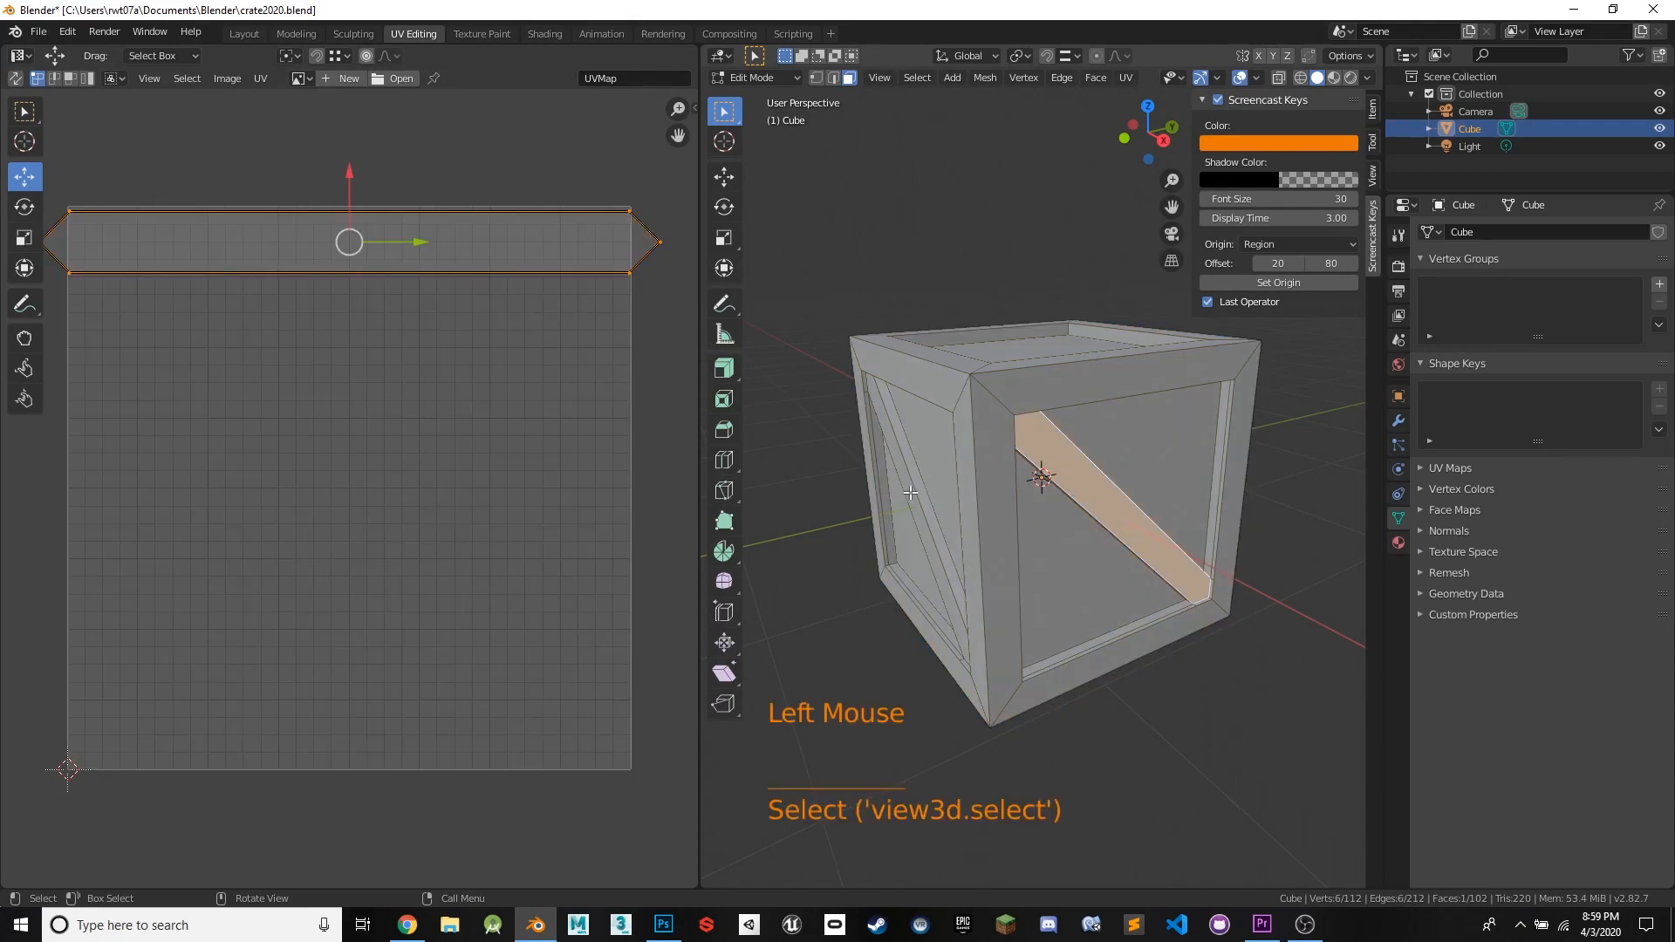
shift+click(910, 492)
middle_drag(1177, 455, 1038, 508)
shift+click(956, 527)
shift+click(1085, 504)
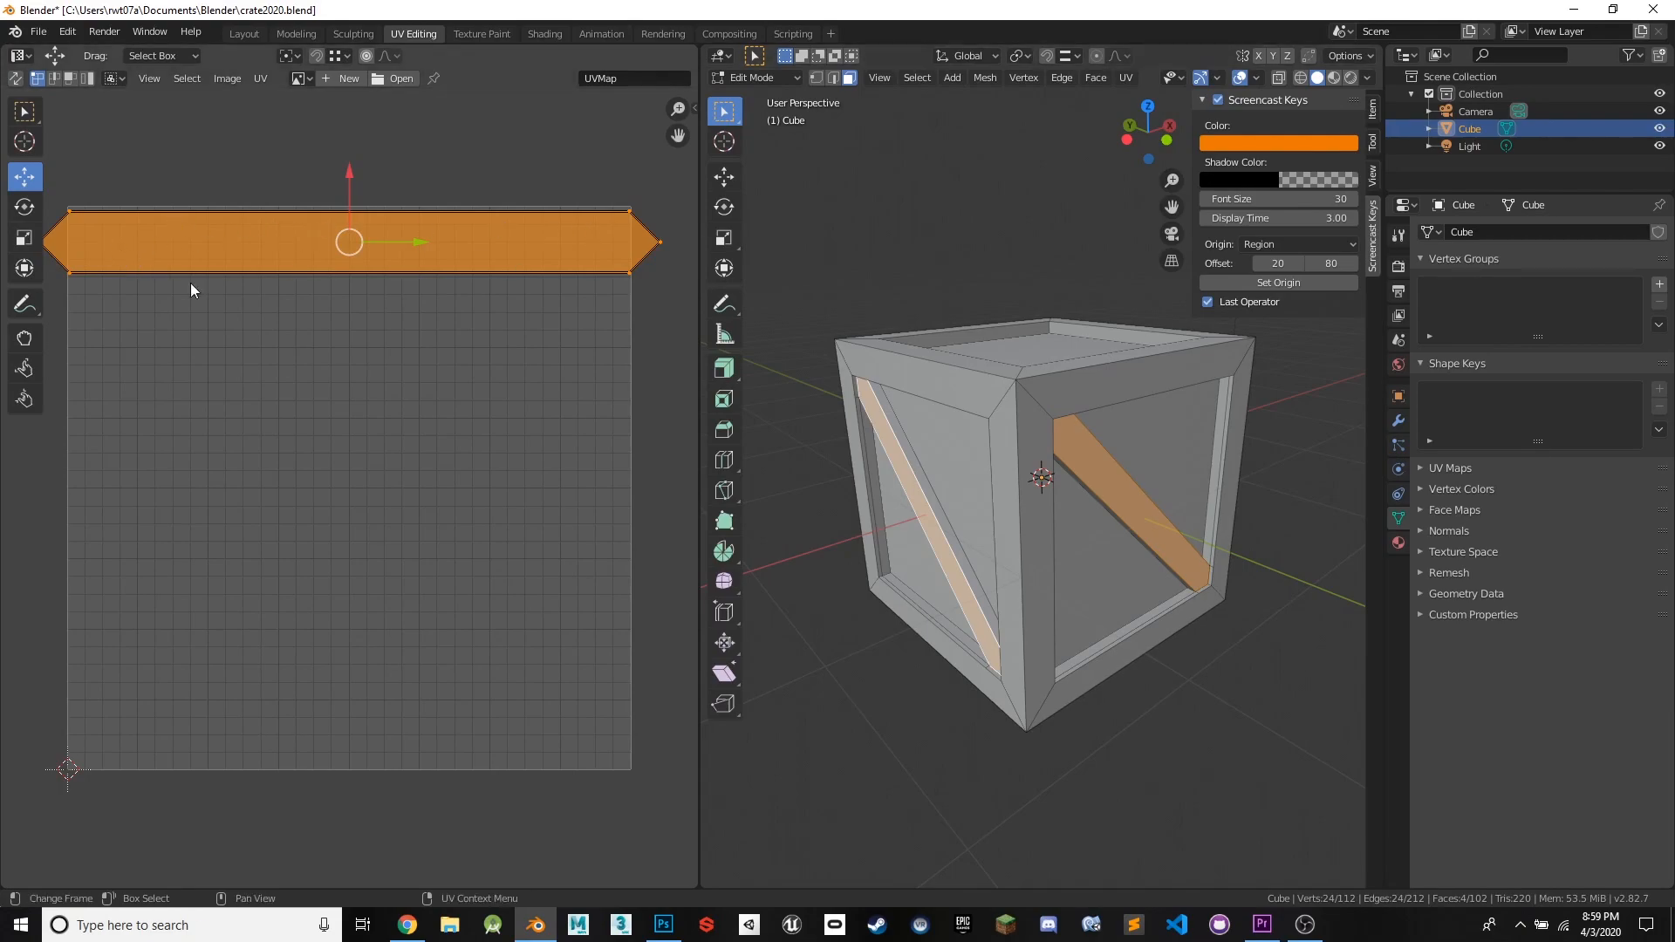
- Scale the brace UVs down uniformly by 0.778 and again by 0.971, and move them up 0.0155 m along Y
click(24, 237)
double_click(374, 246)
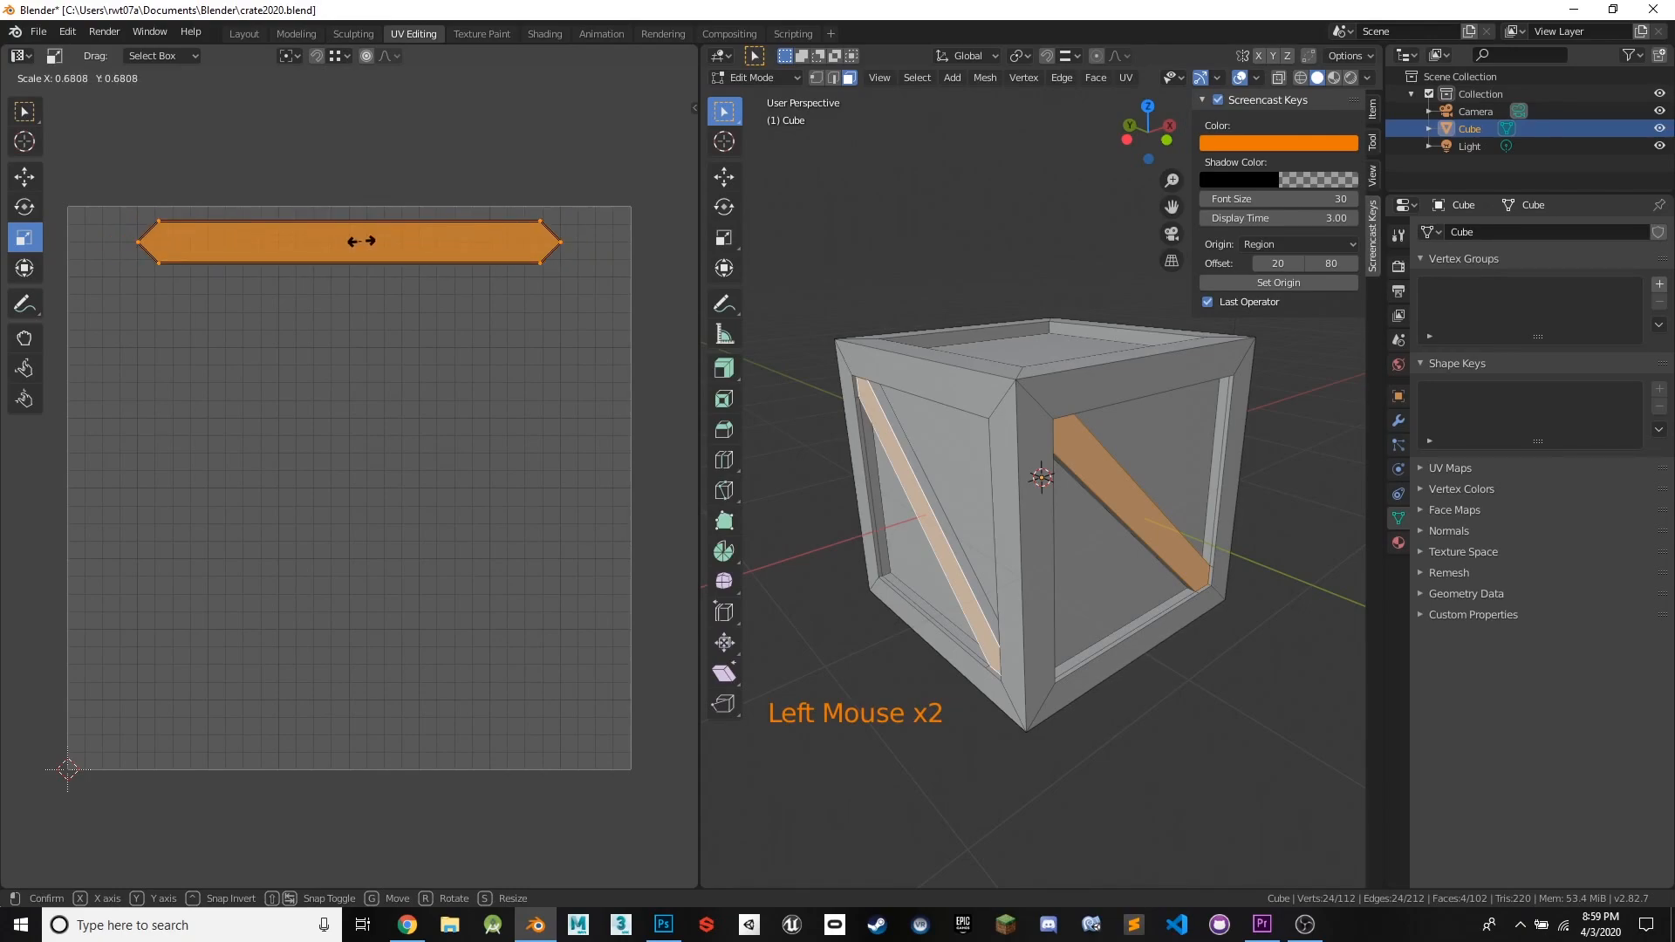
click(591, 266)
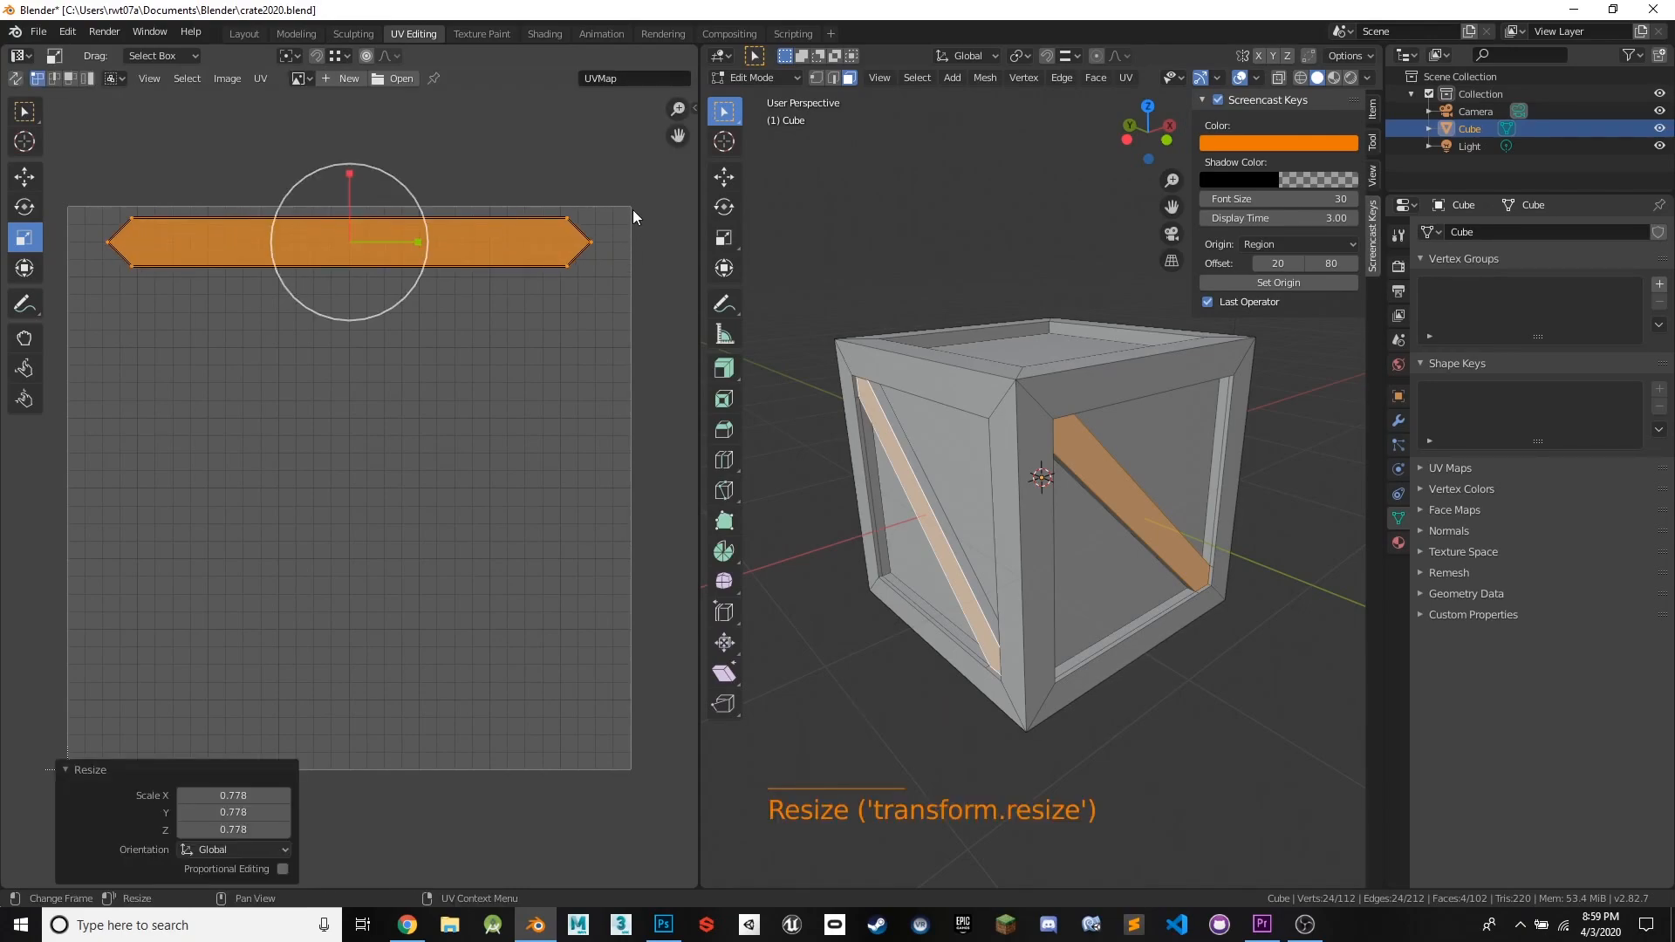
click(381, 236)
drag(379, 237, 379, 238)
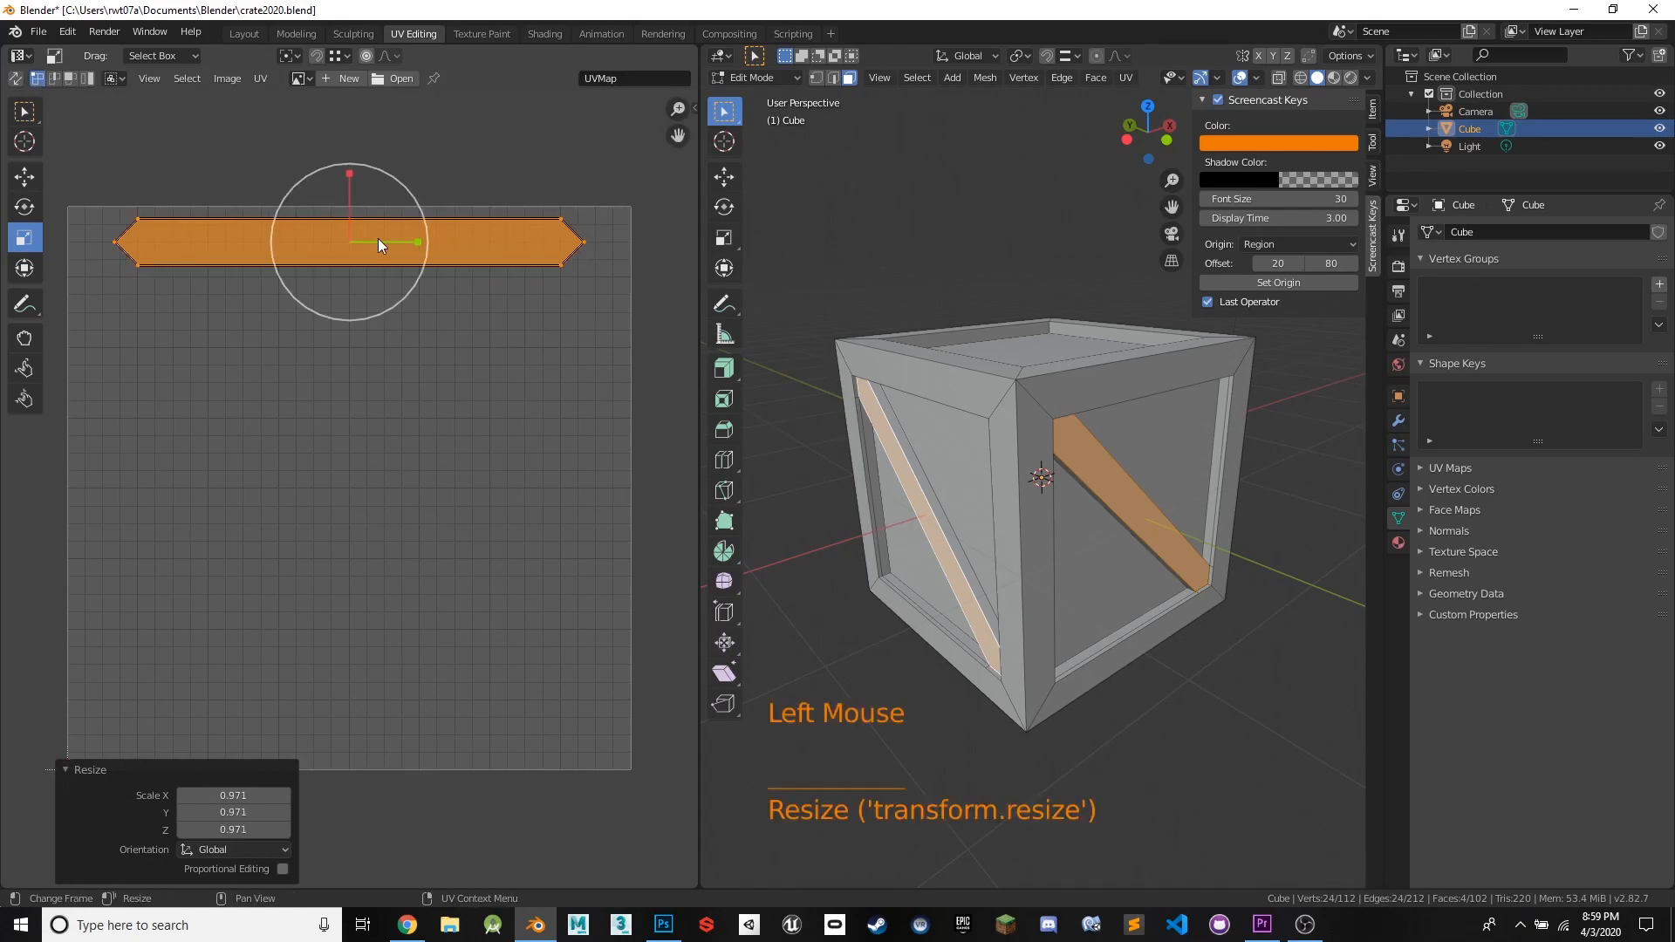
click(24, 177)
drag(348, 170, 347, 156)
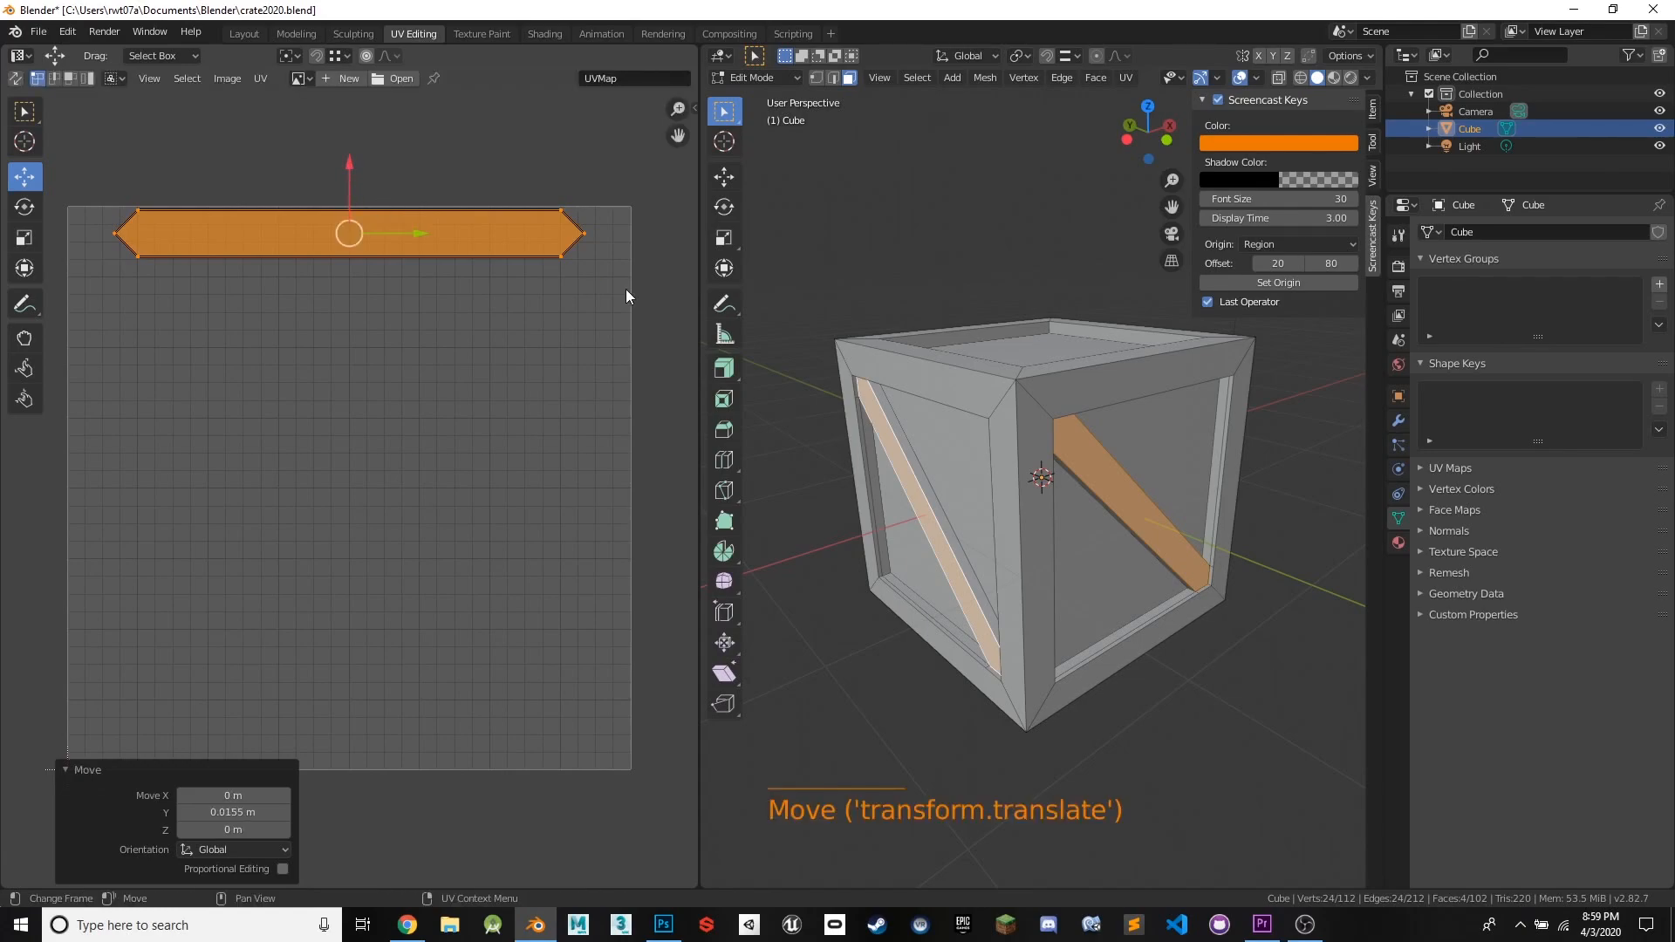
- Examine where the UVs of individual frame pieces, triangular panels, the top, the underside, braces and brace edges lie in the layout
click(1033, 434)
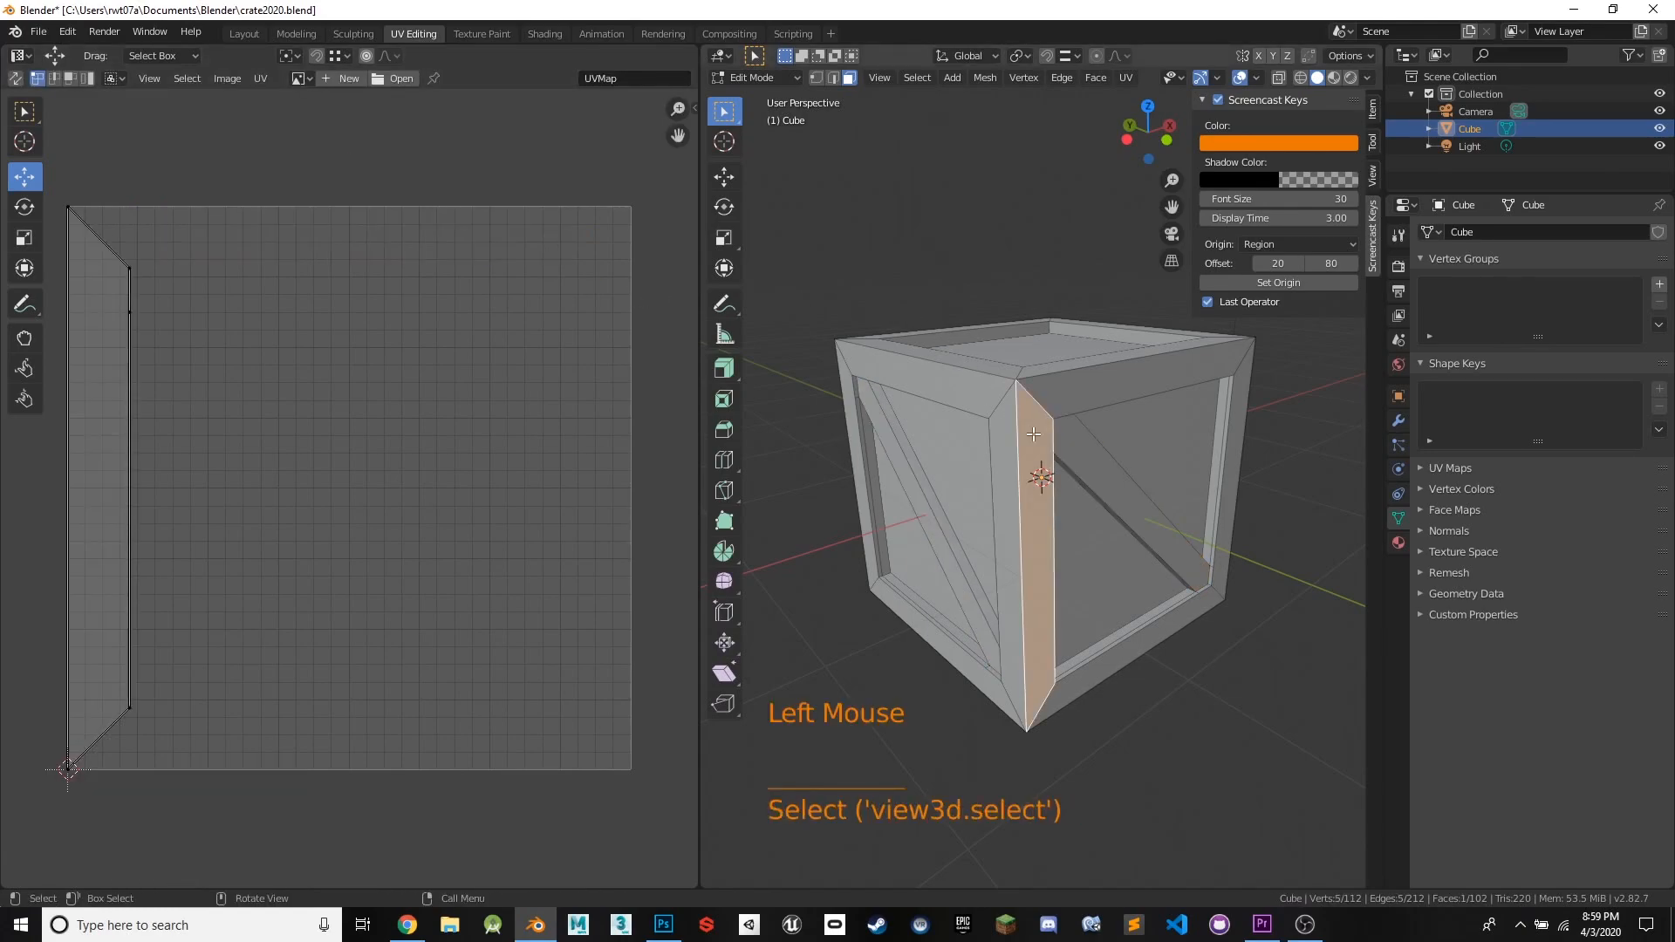
key(a)
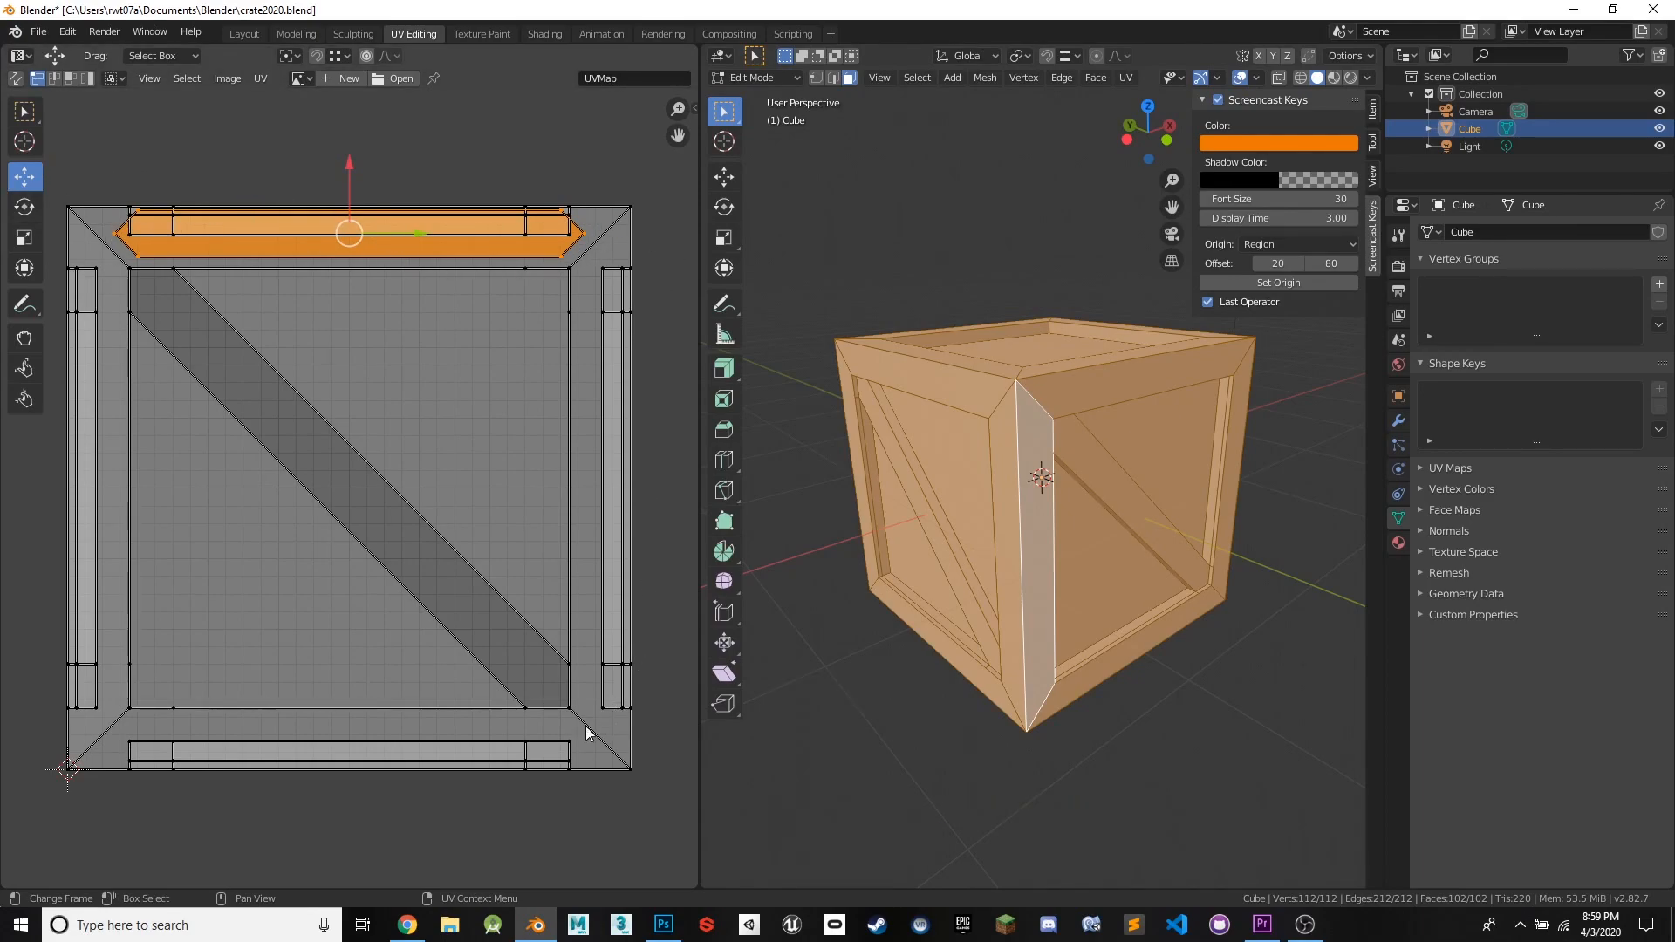
click(1094, 558)
click(1160, 455)
click(968, 521)
click(897, 550)
click(941, 466)
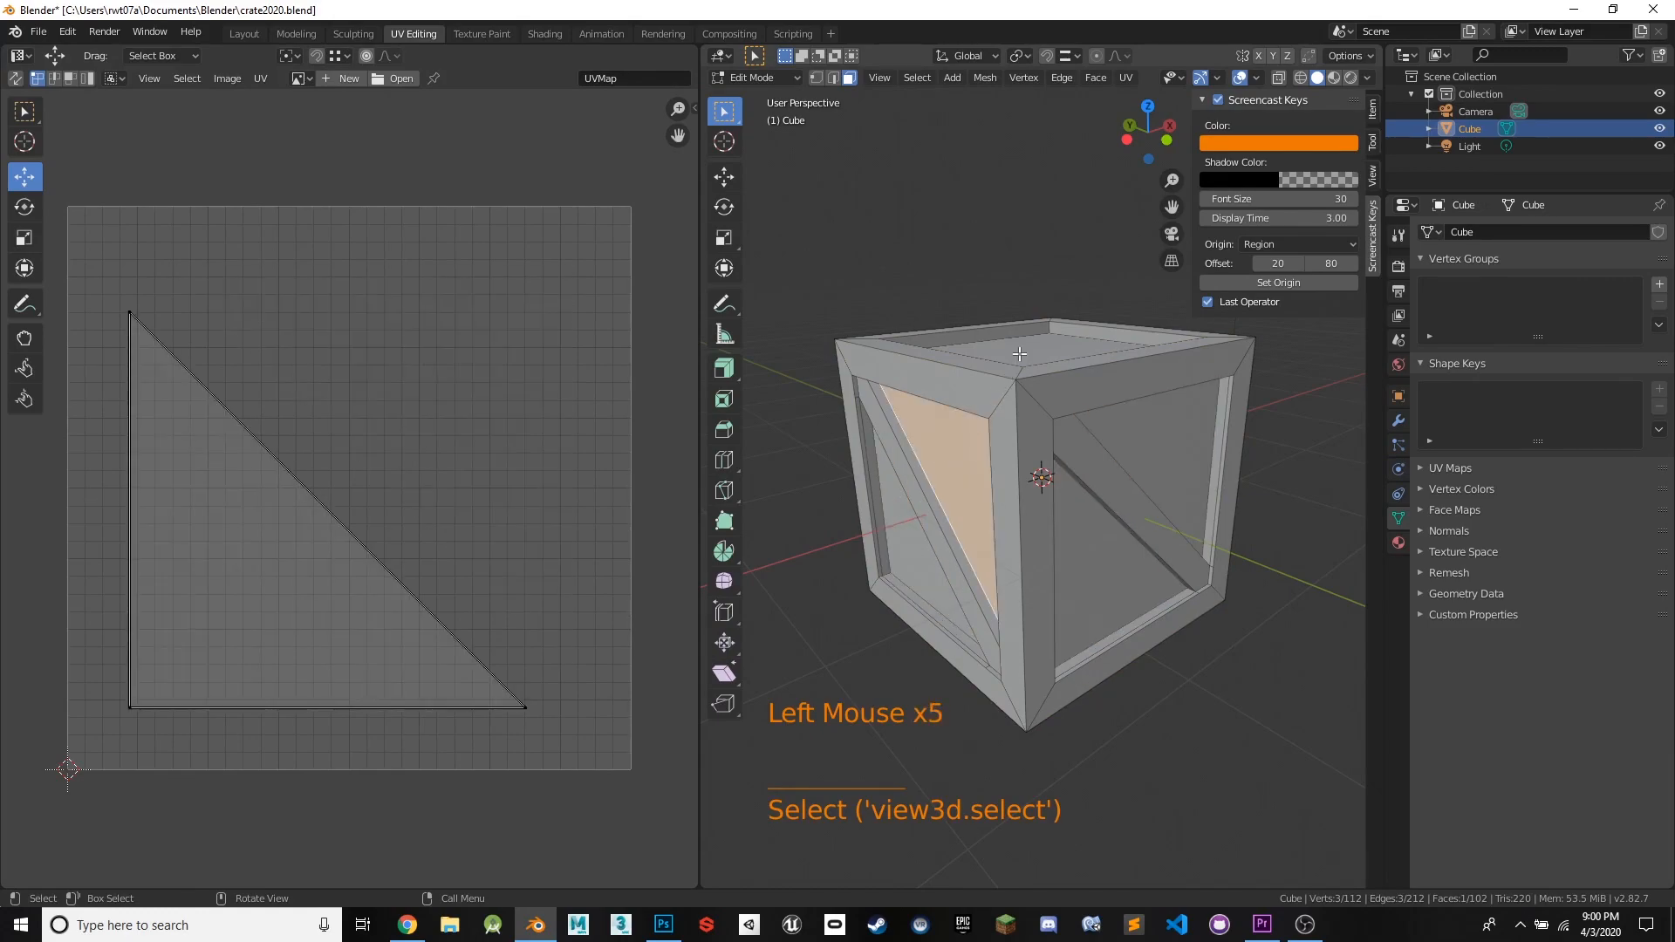
click(1038, 346)
middle_drag(1065, 457, 1091, 609)
click(1091, 607)
middle_drag(1073, 542, 1046, 552)
click(1046, 552)
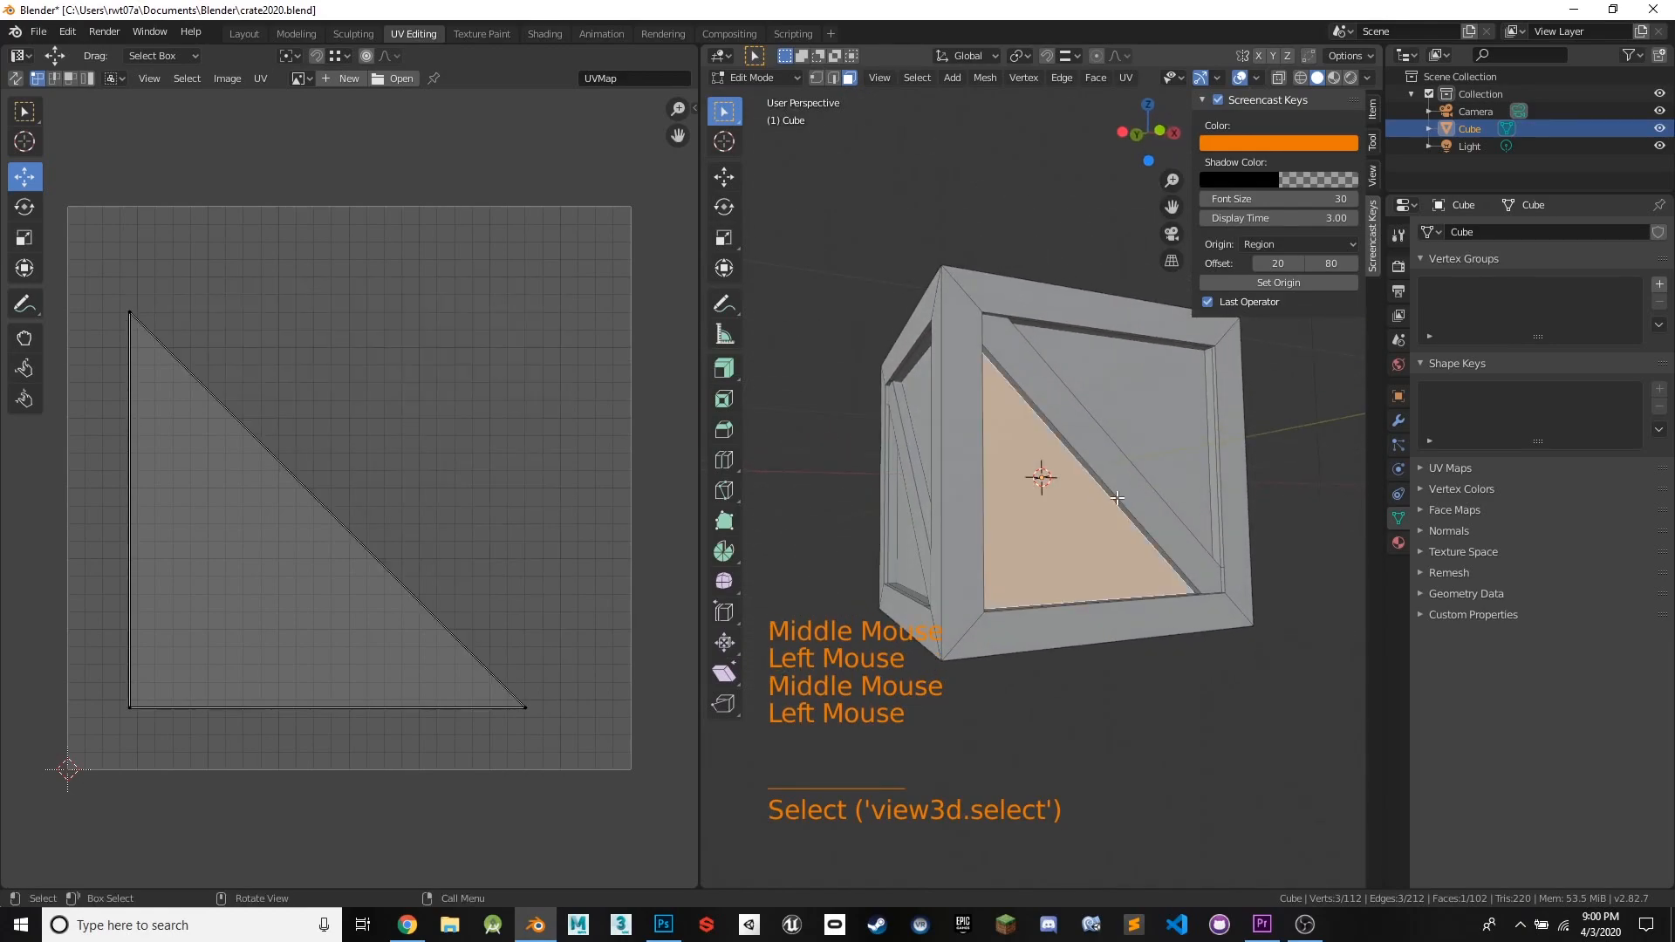
click(1125, 491)
click(1124, 493)
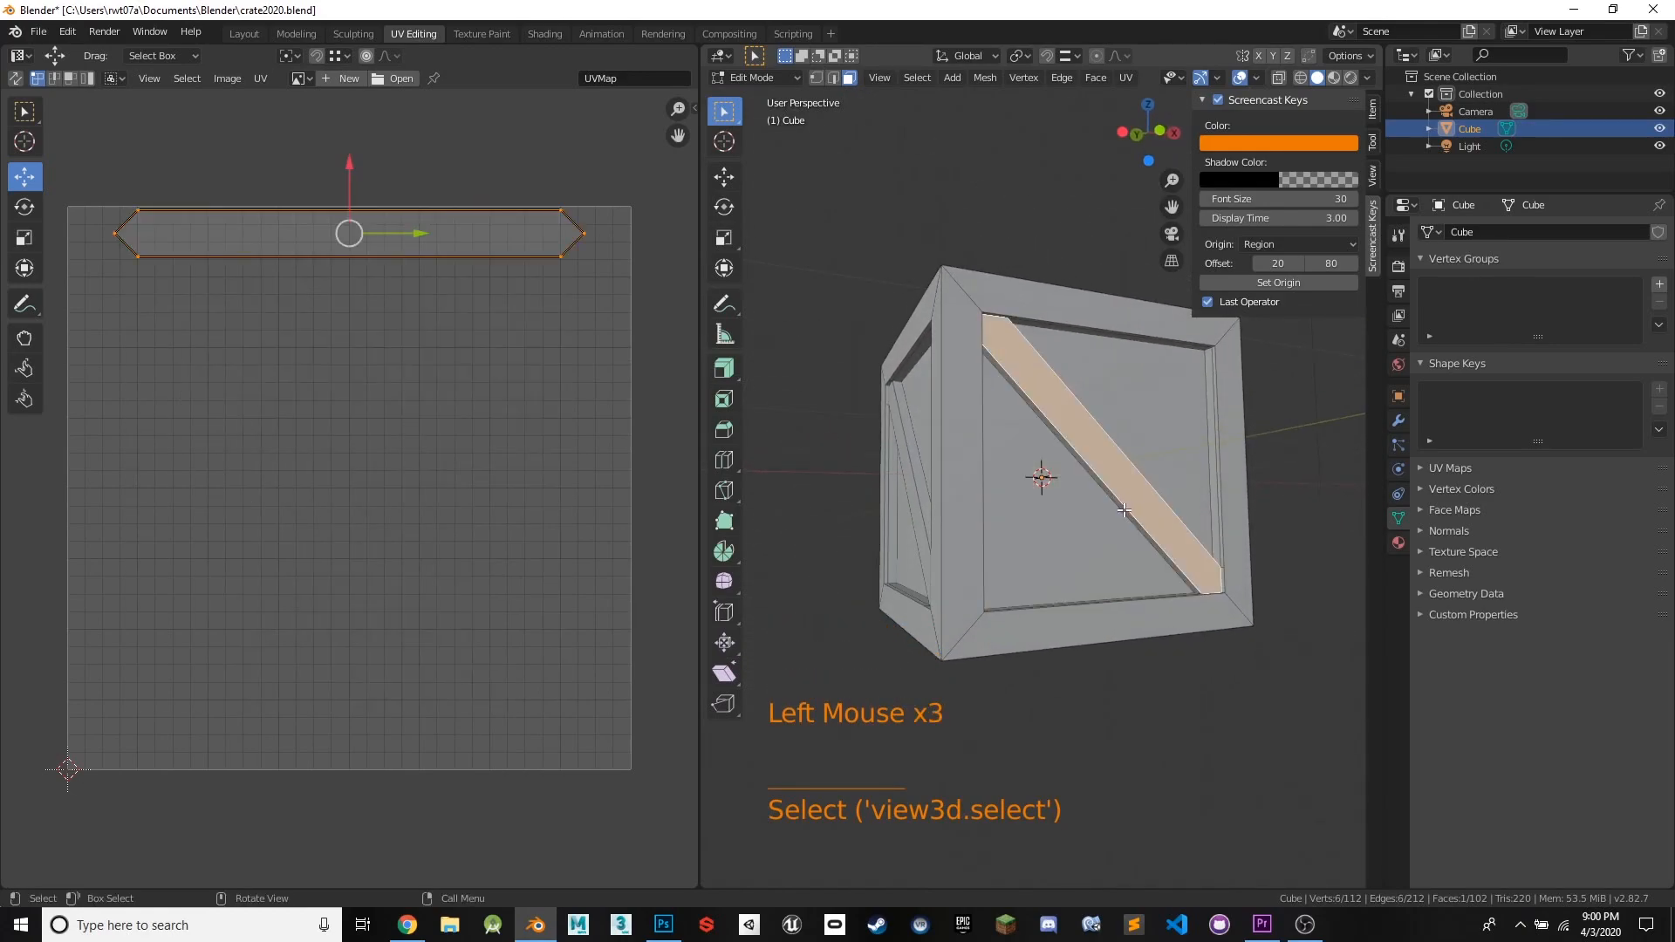
middle_drag(1123, 504, 1003, 575)
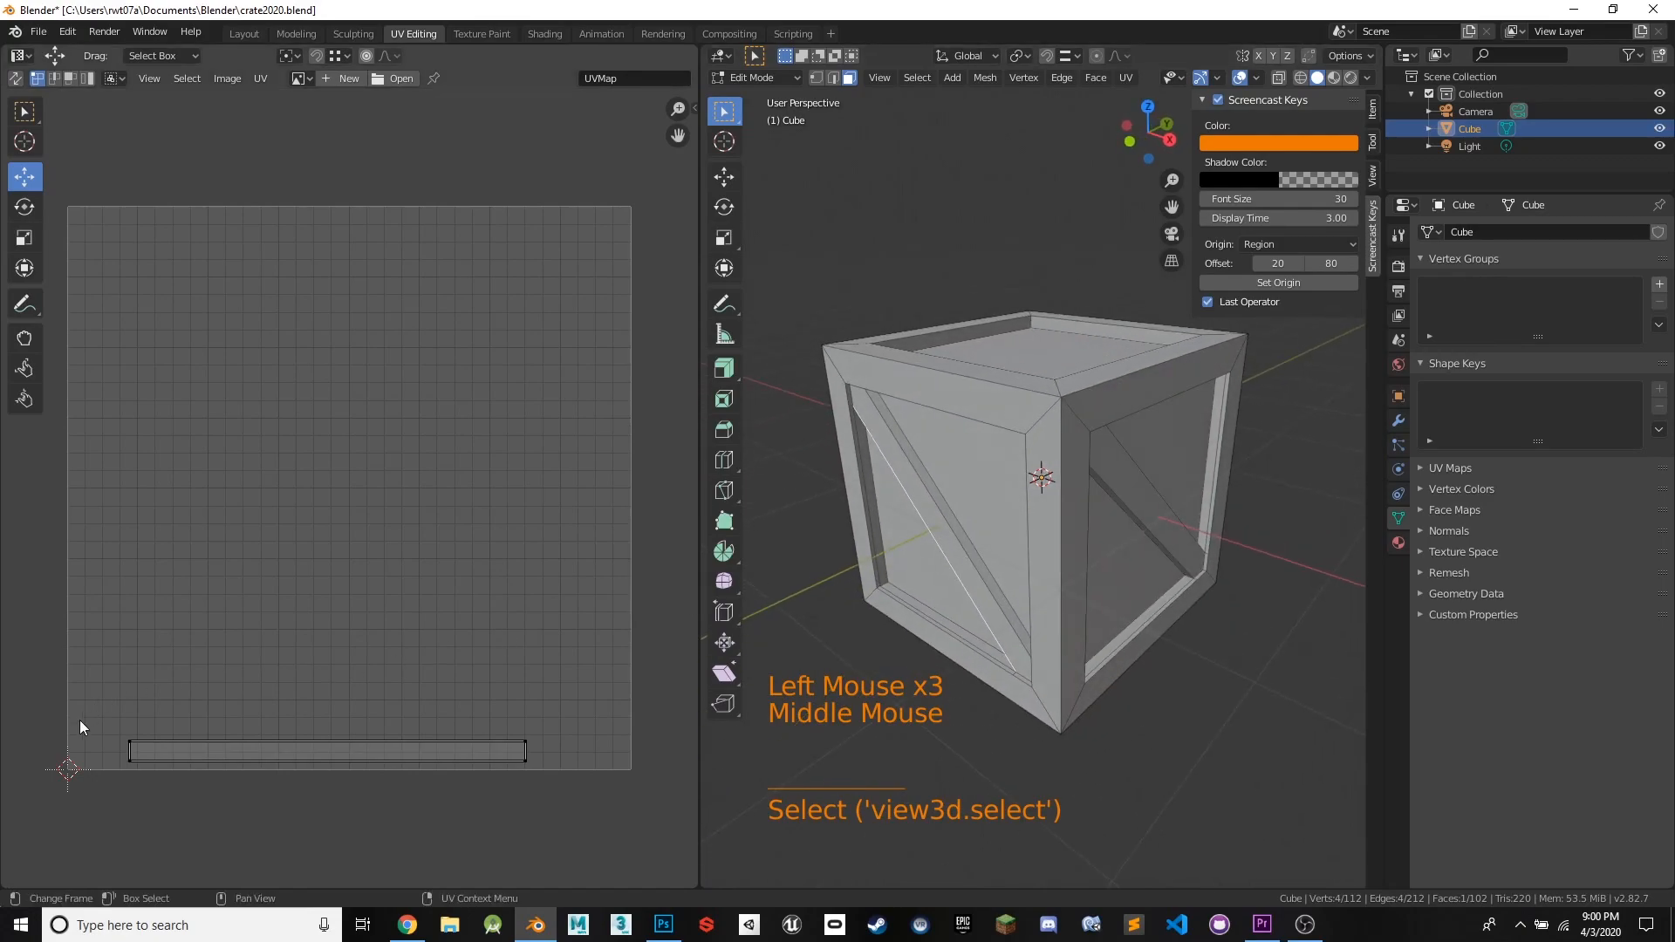
click(970, 554)
middle_drag(1003, 487, 955, 314)
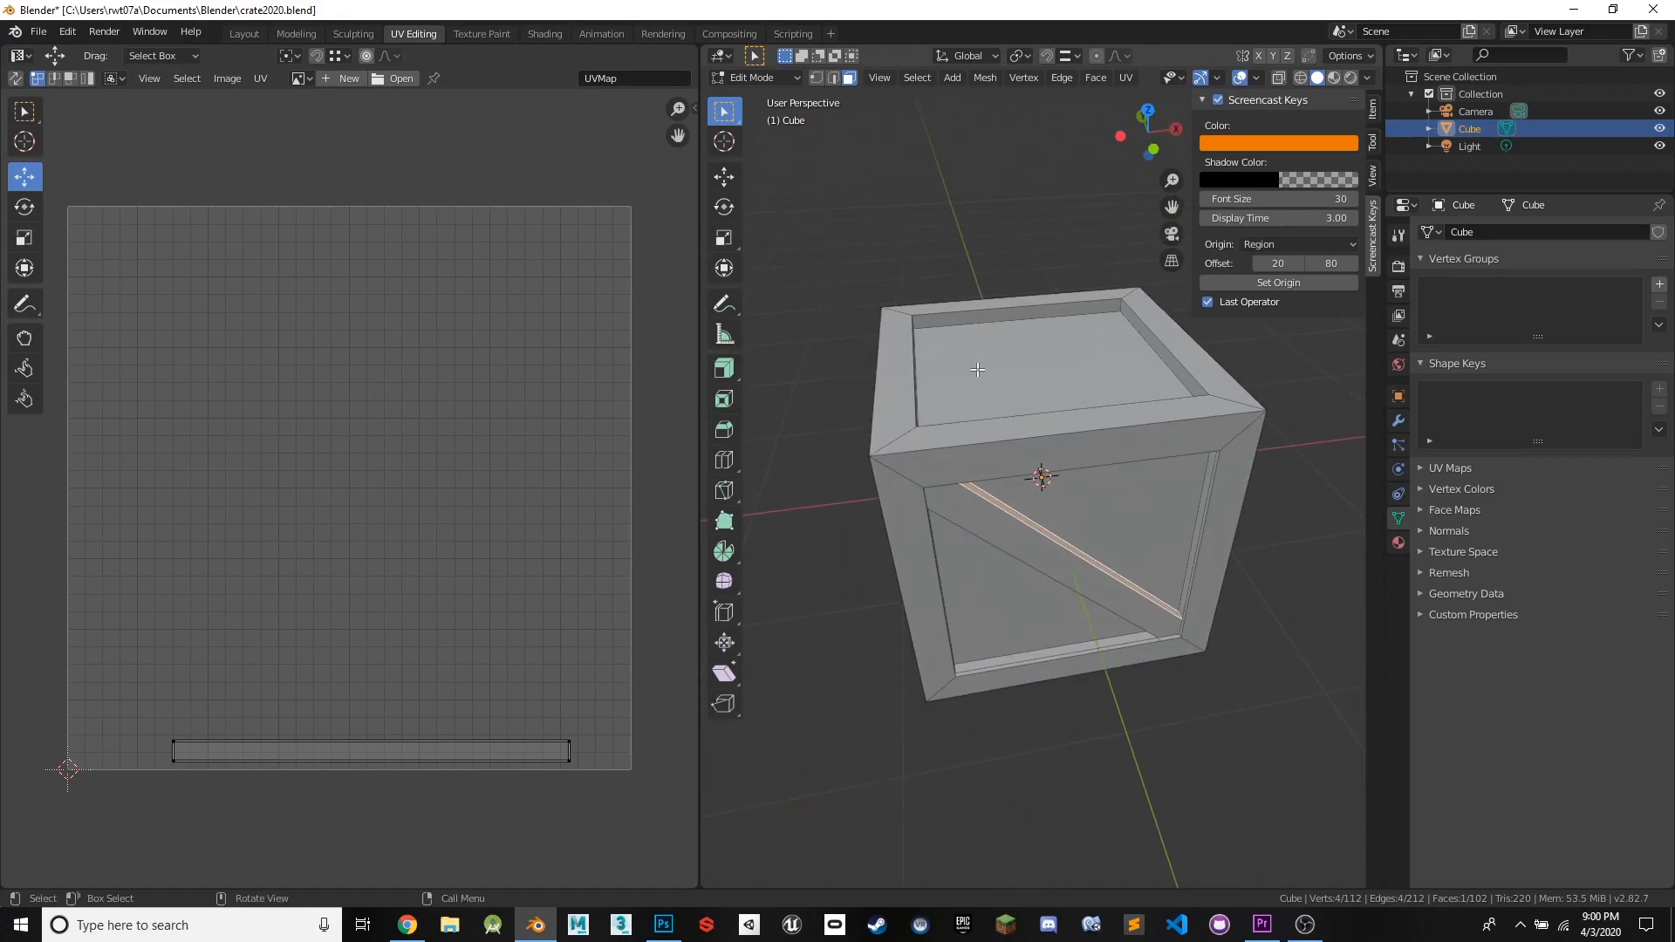
- Select all of the crate's faces and all of their UVs
key(a)
key(a)
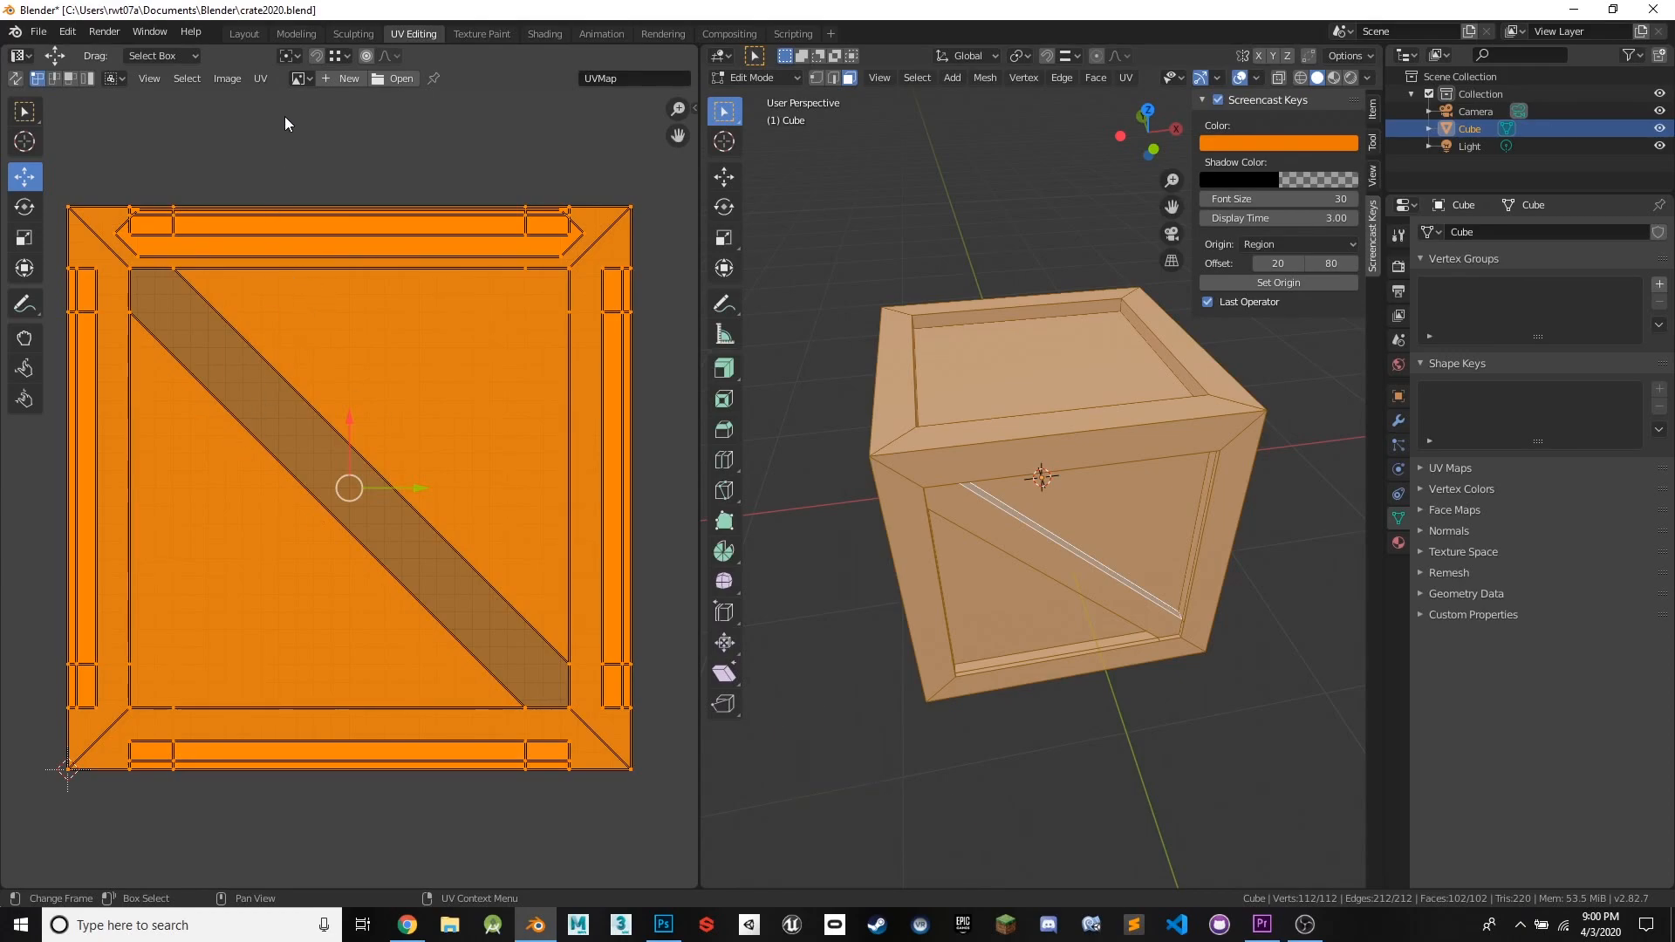
click(261, 79)
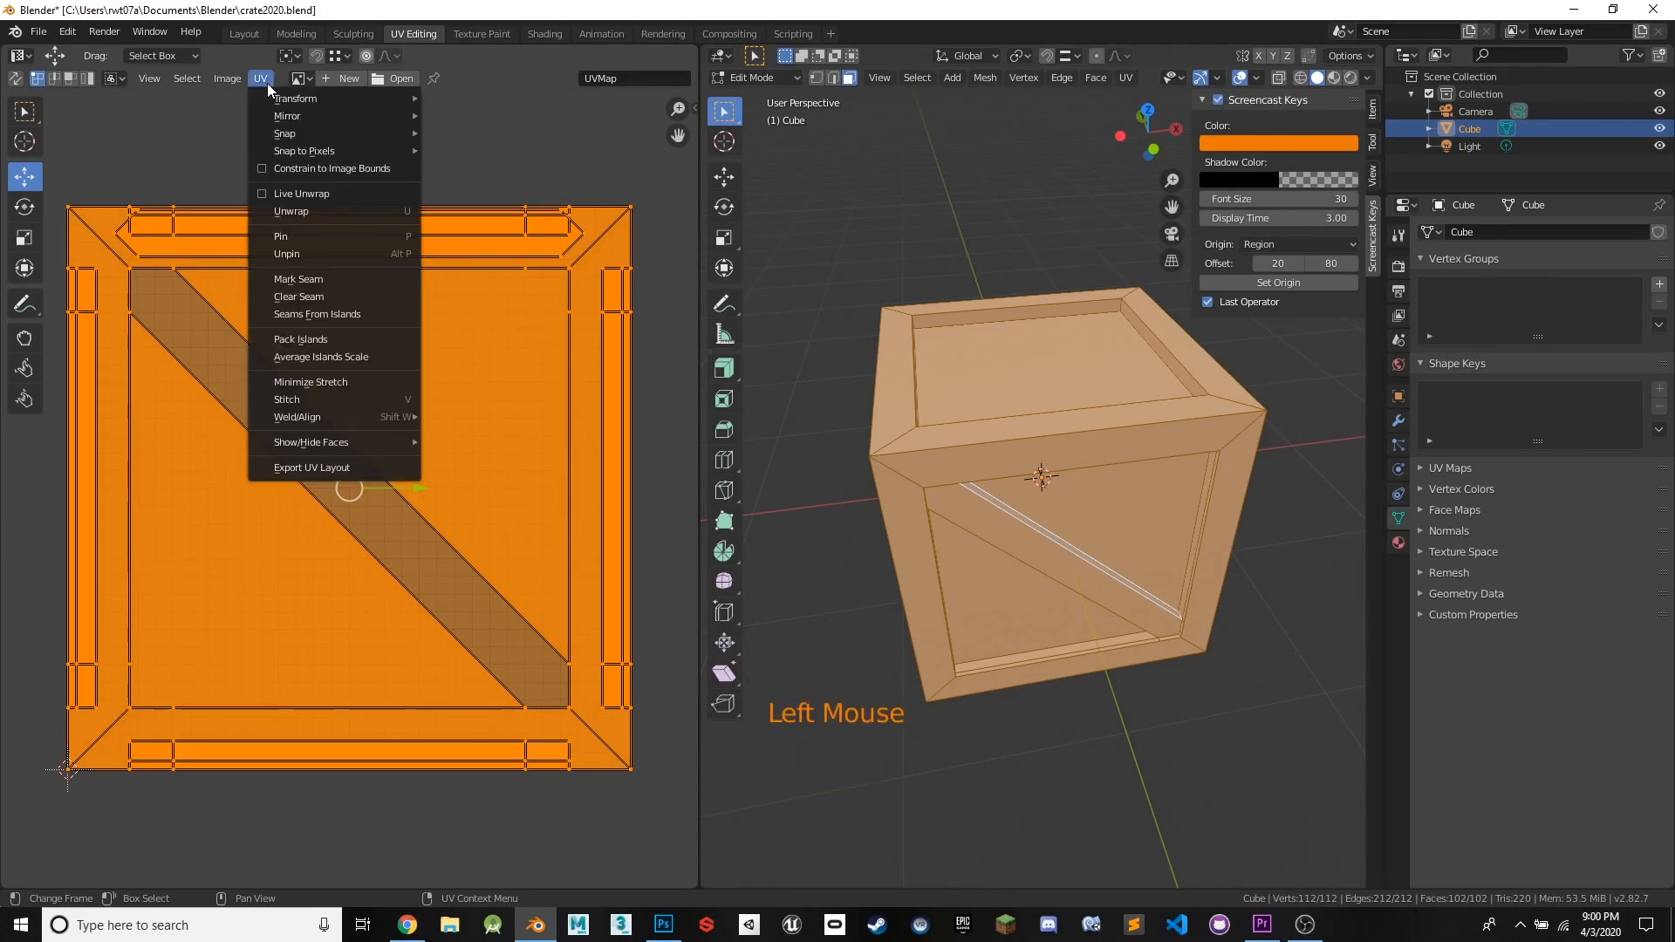
click(311, 468)
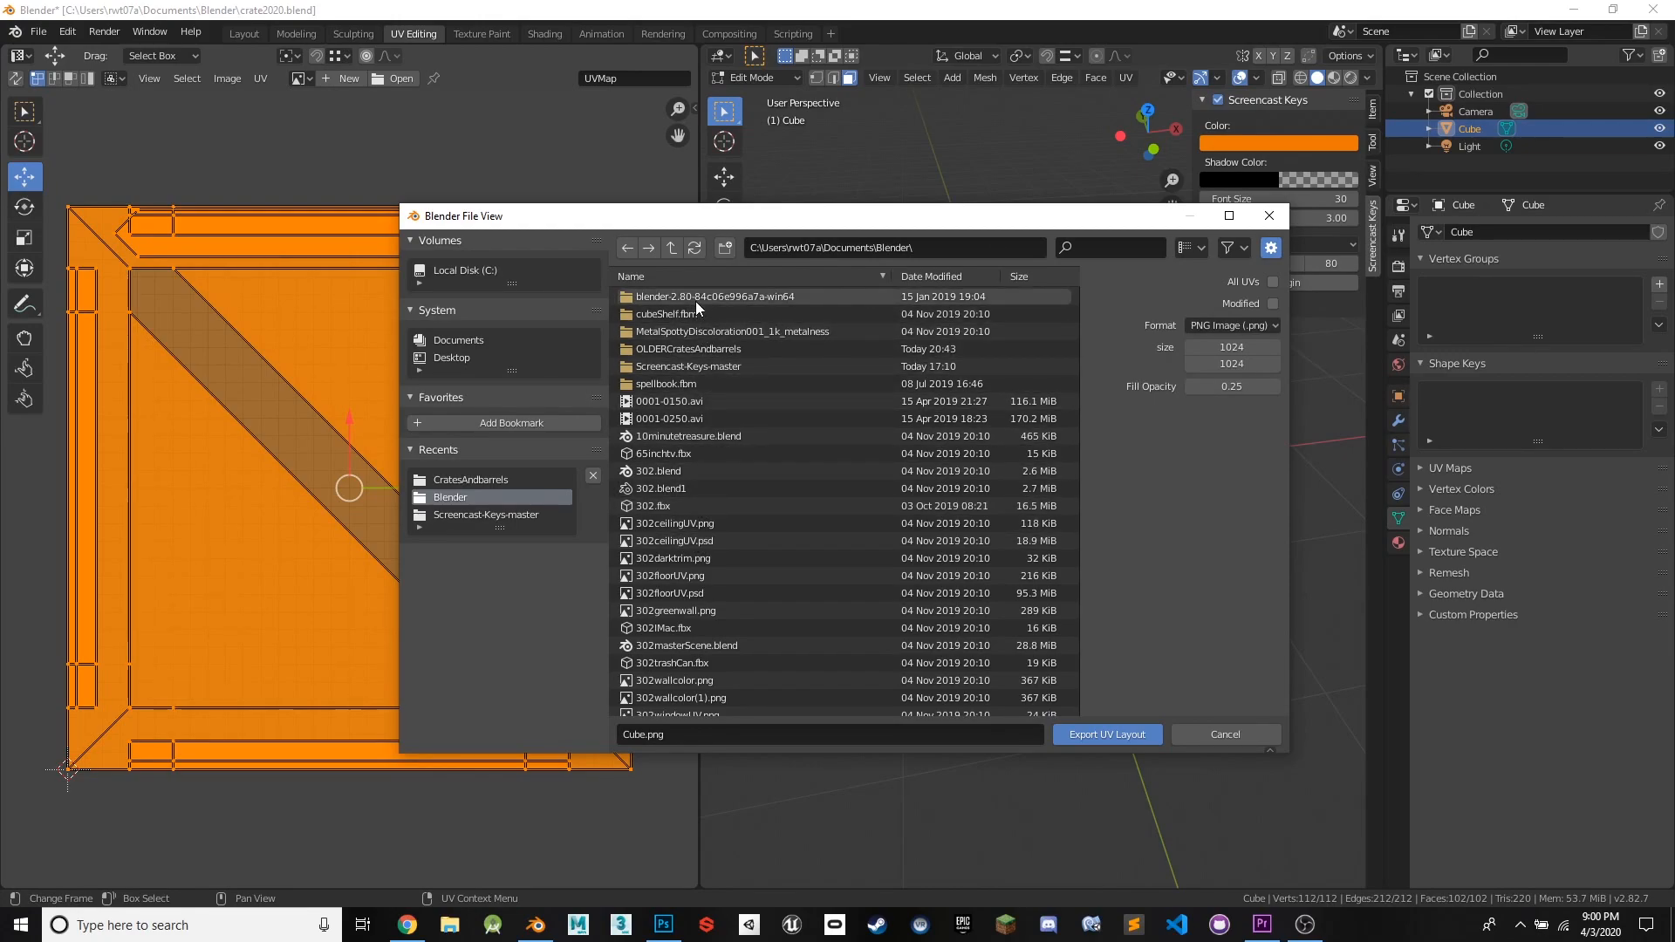
click(1225, 736)
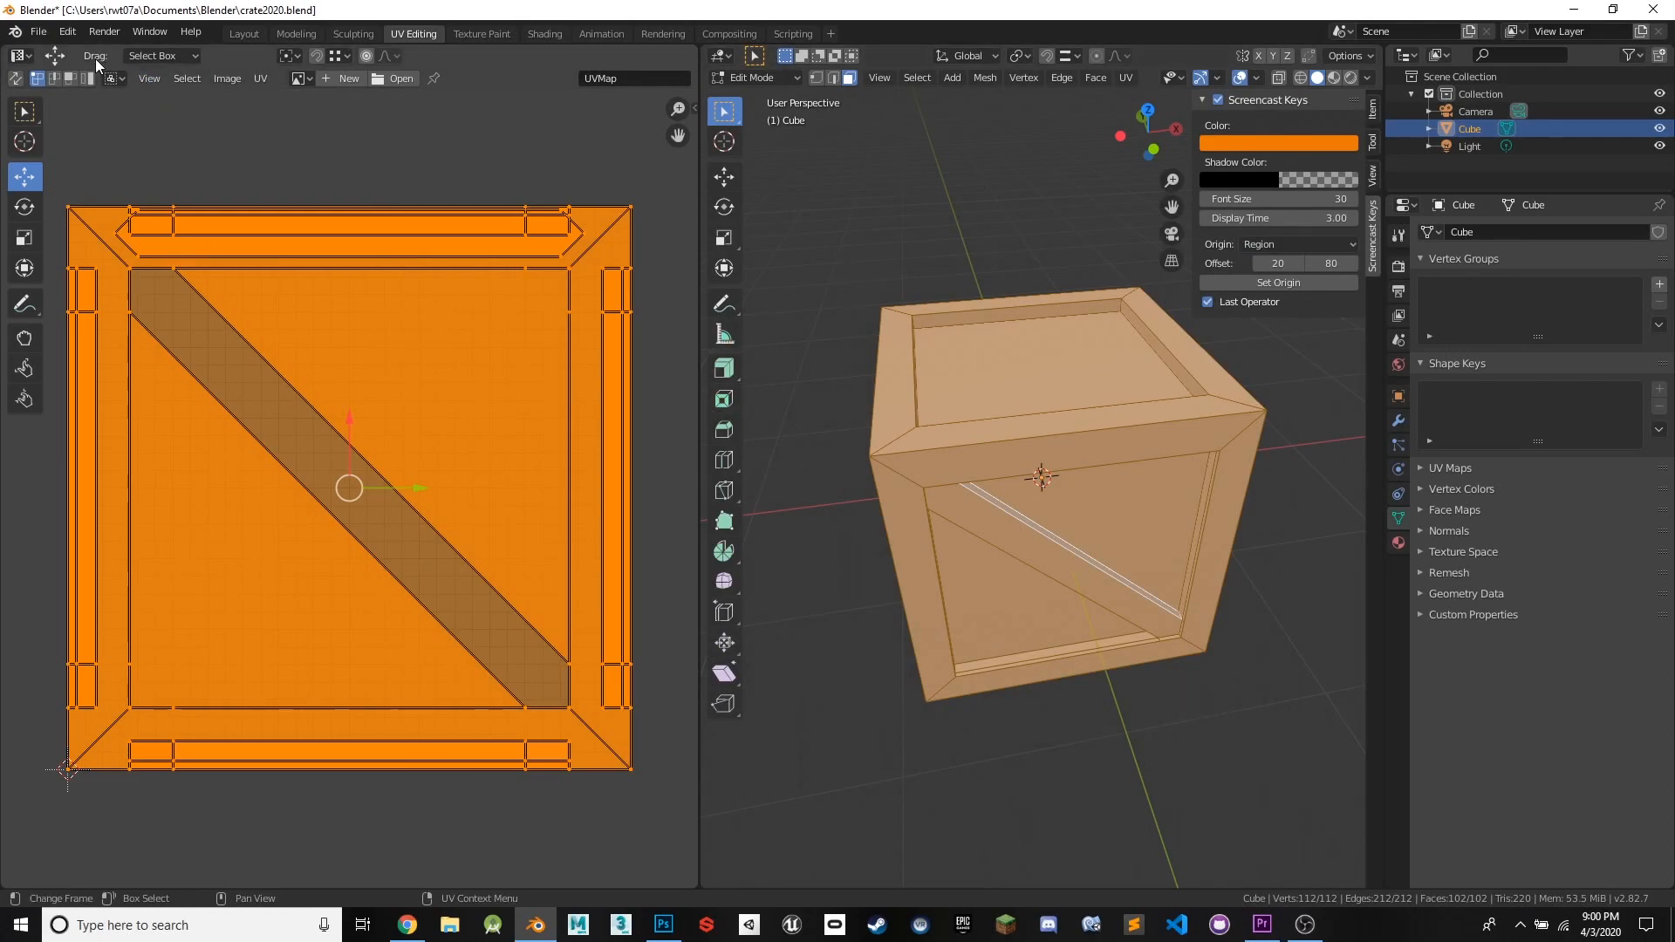
- Save the project as crate2020.blend in a new folder named CratesAndBarrels2020 within the Blender documents folder
click(42, 33)
click(96, 166)
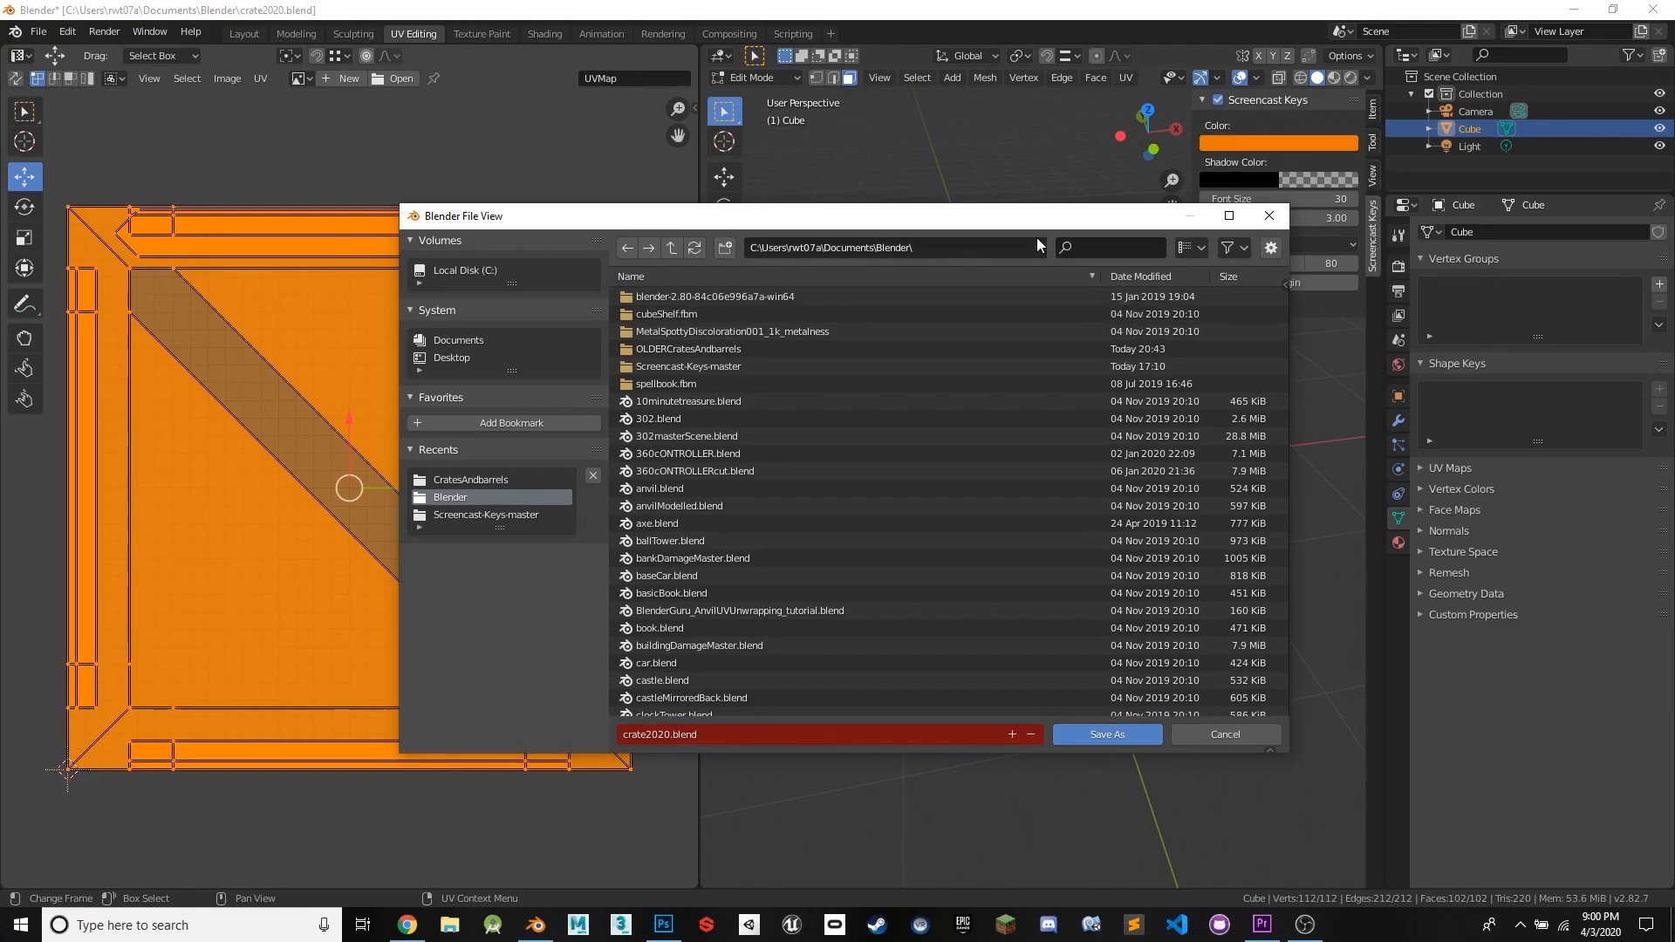
click(726, 248)
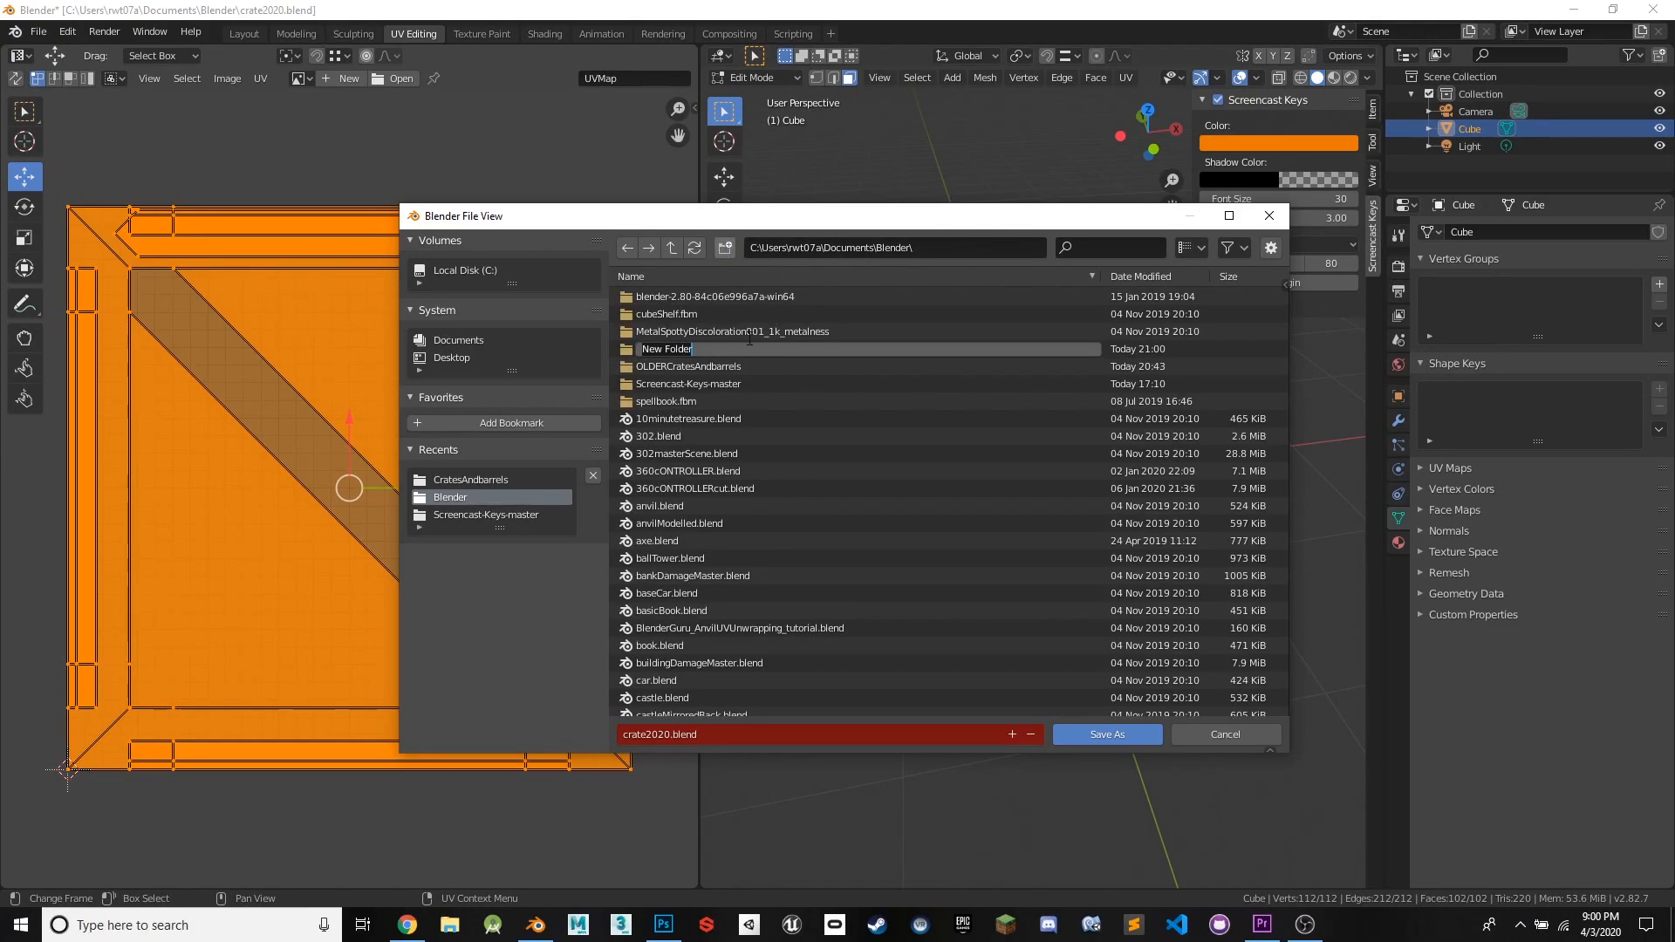
text(CratesAndBarrels2020)
key(Return)
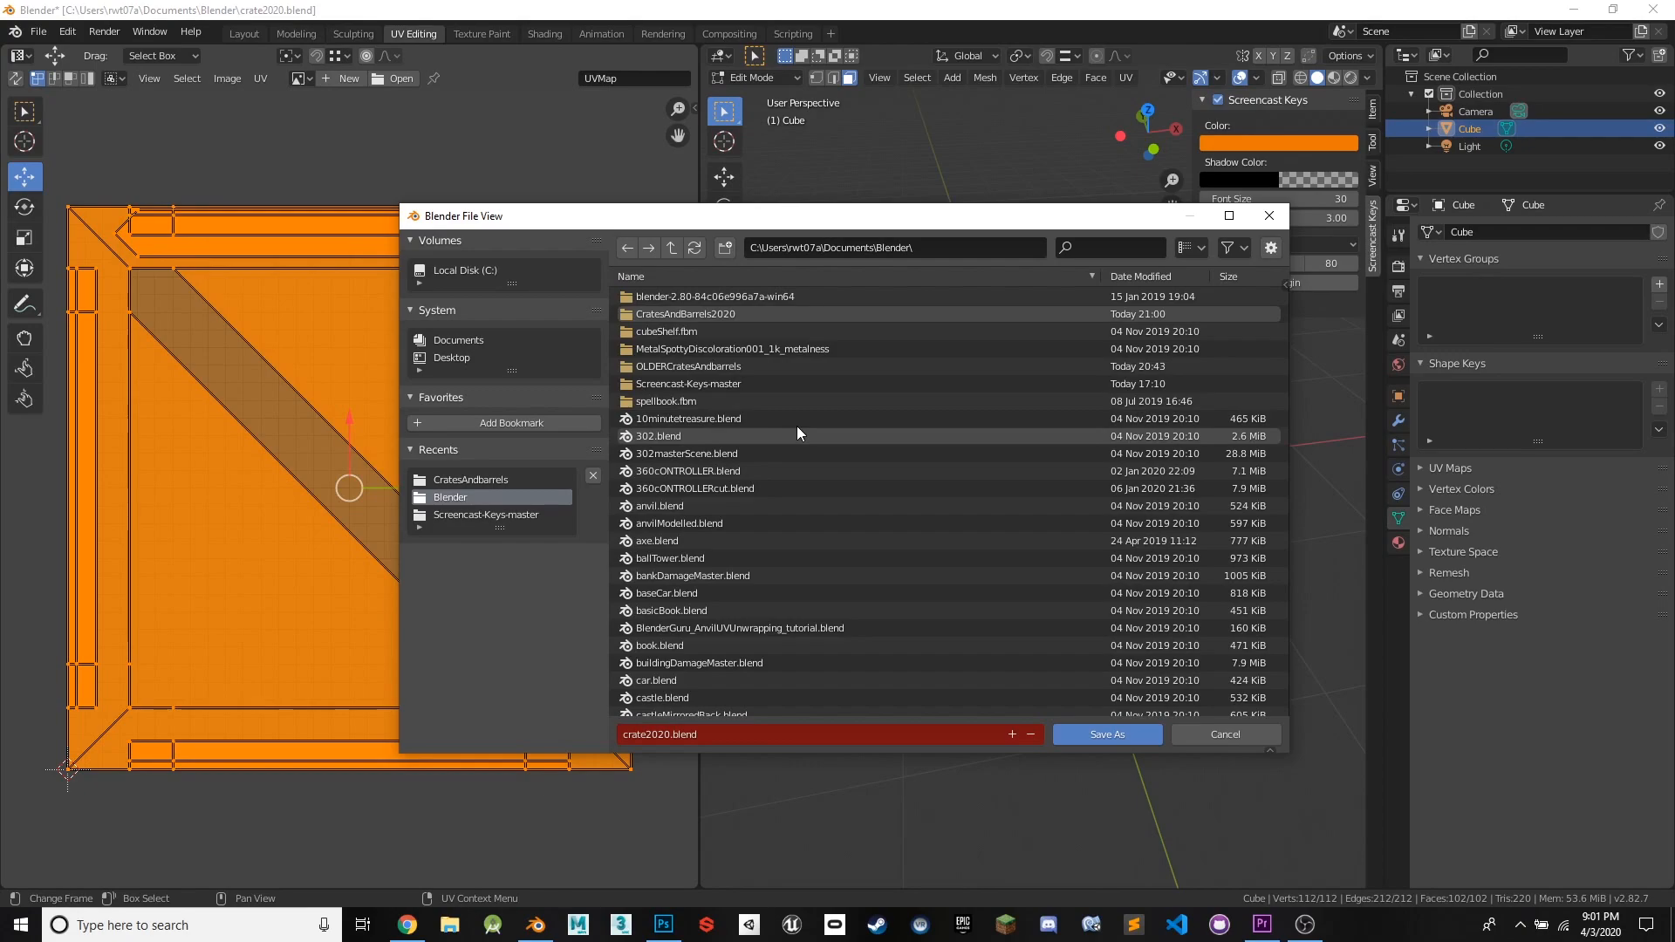
double_click(735, 312)
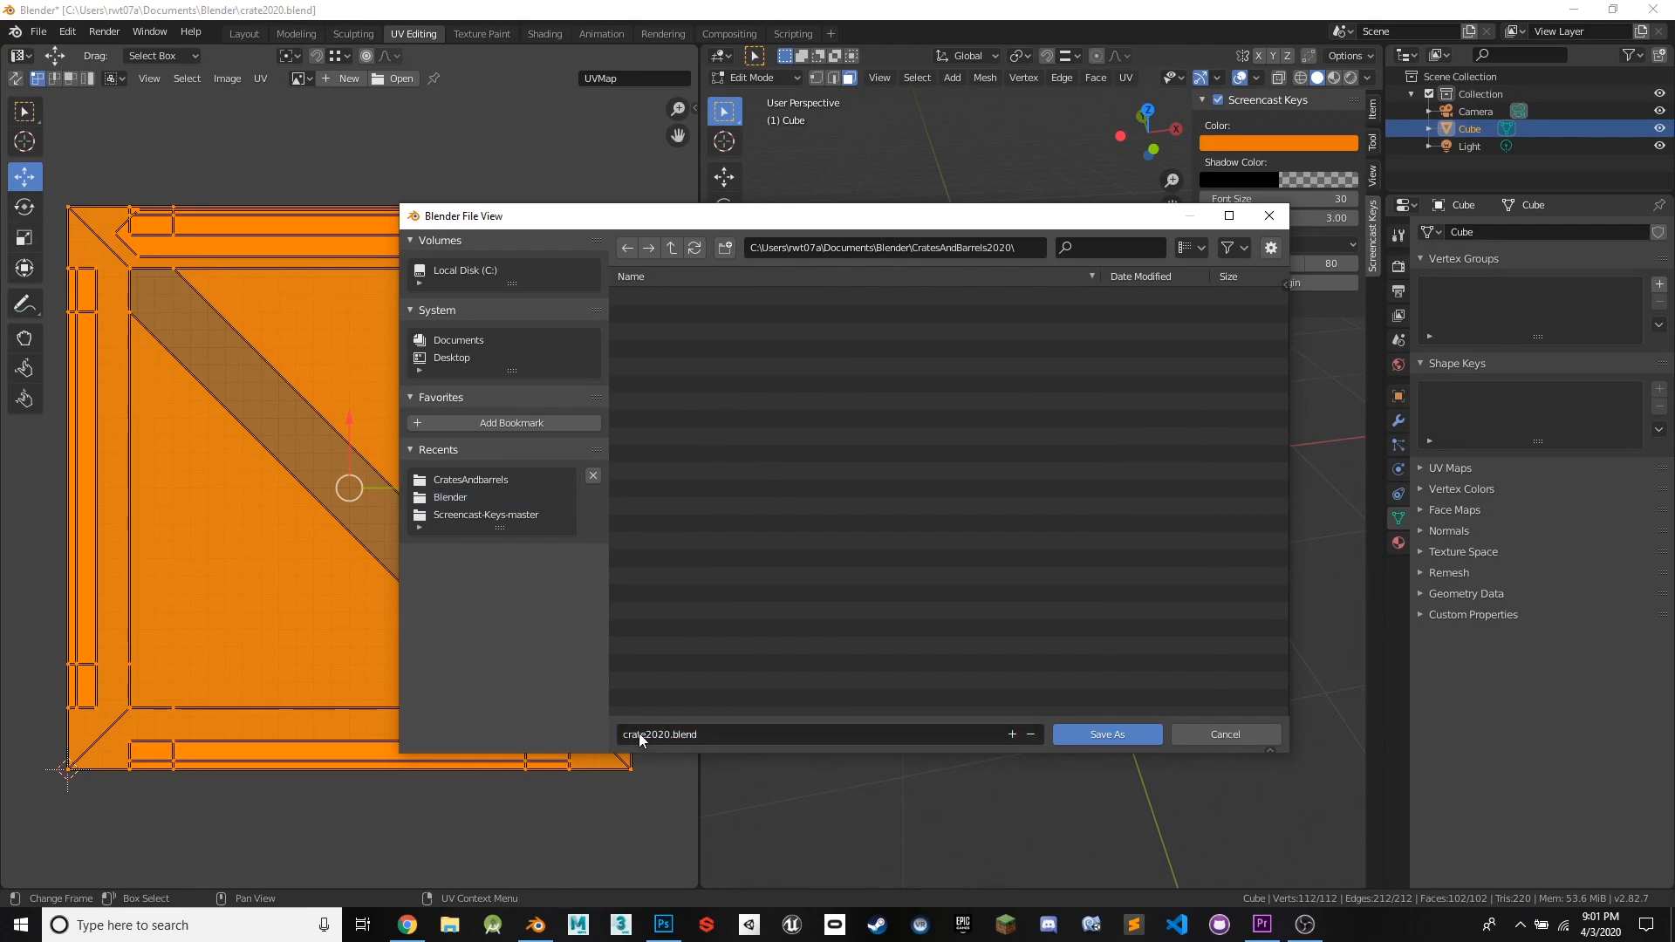
click(1116, 734)
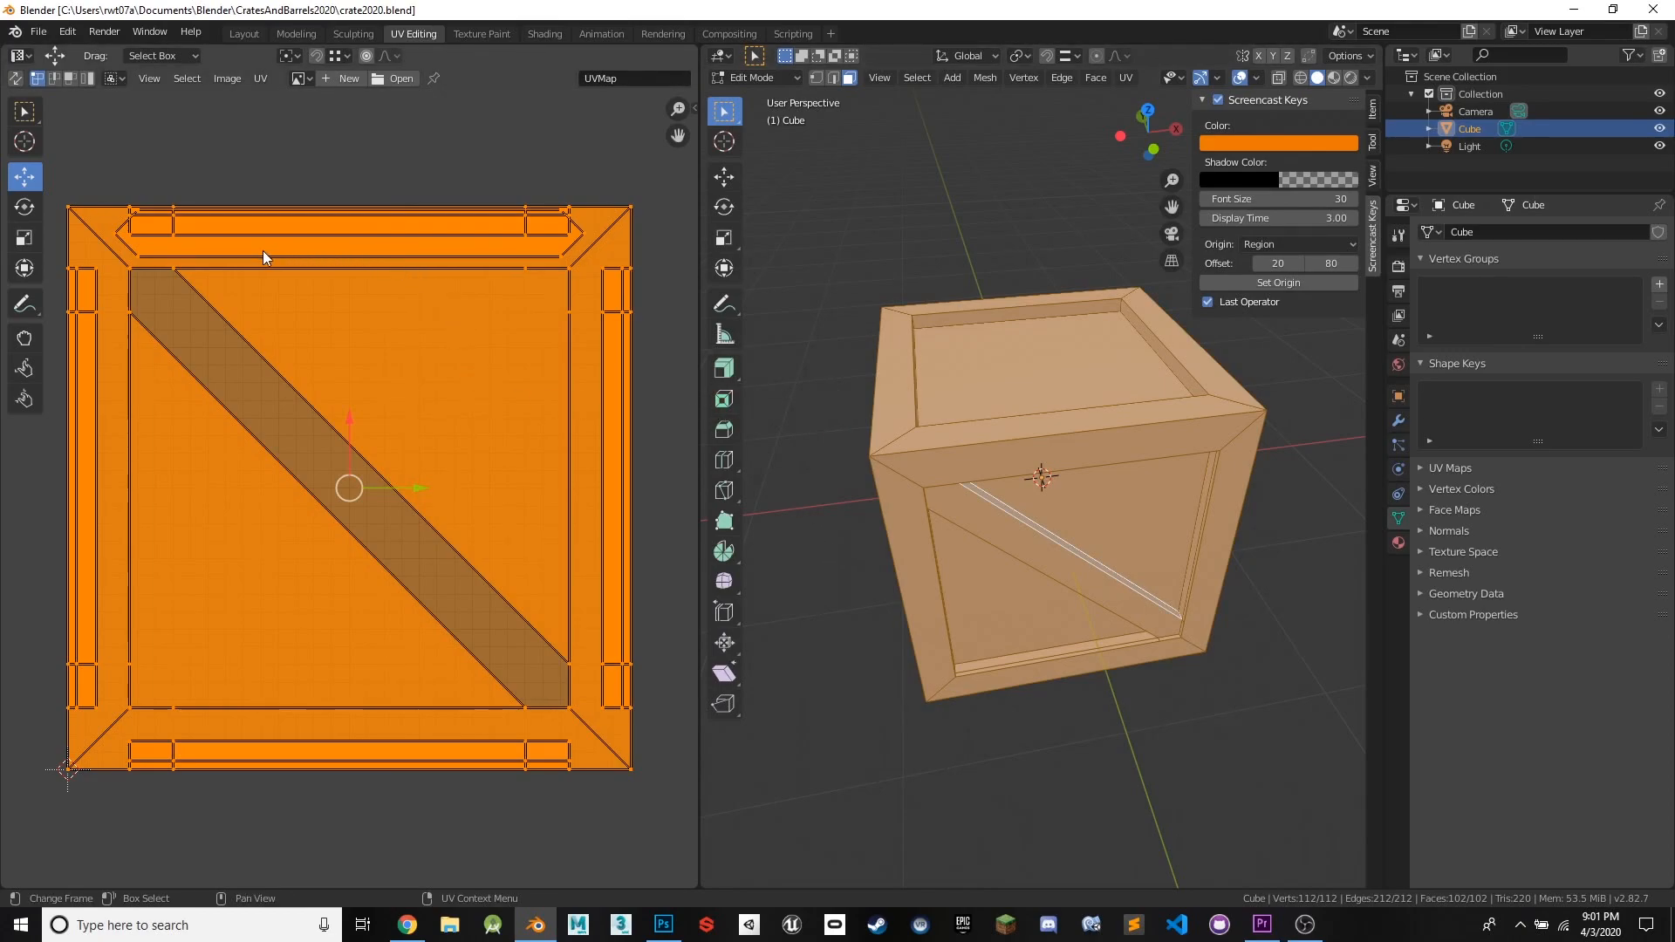
click(258, 77)
click(349, 468)
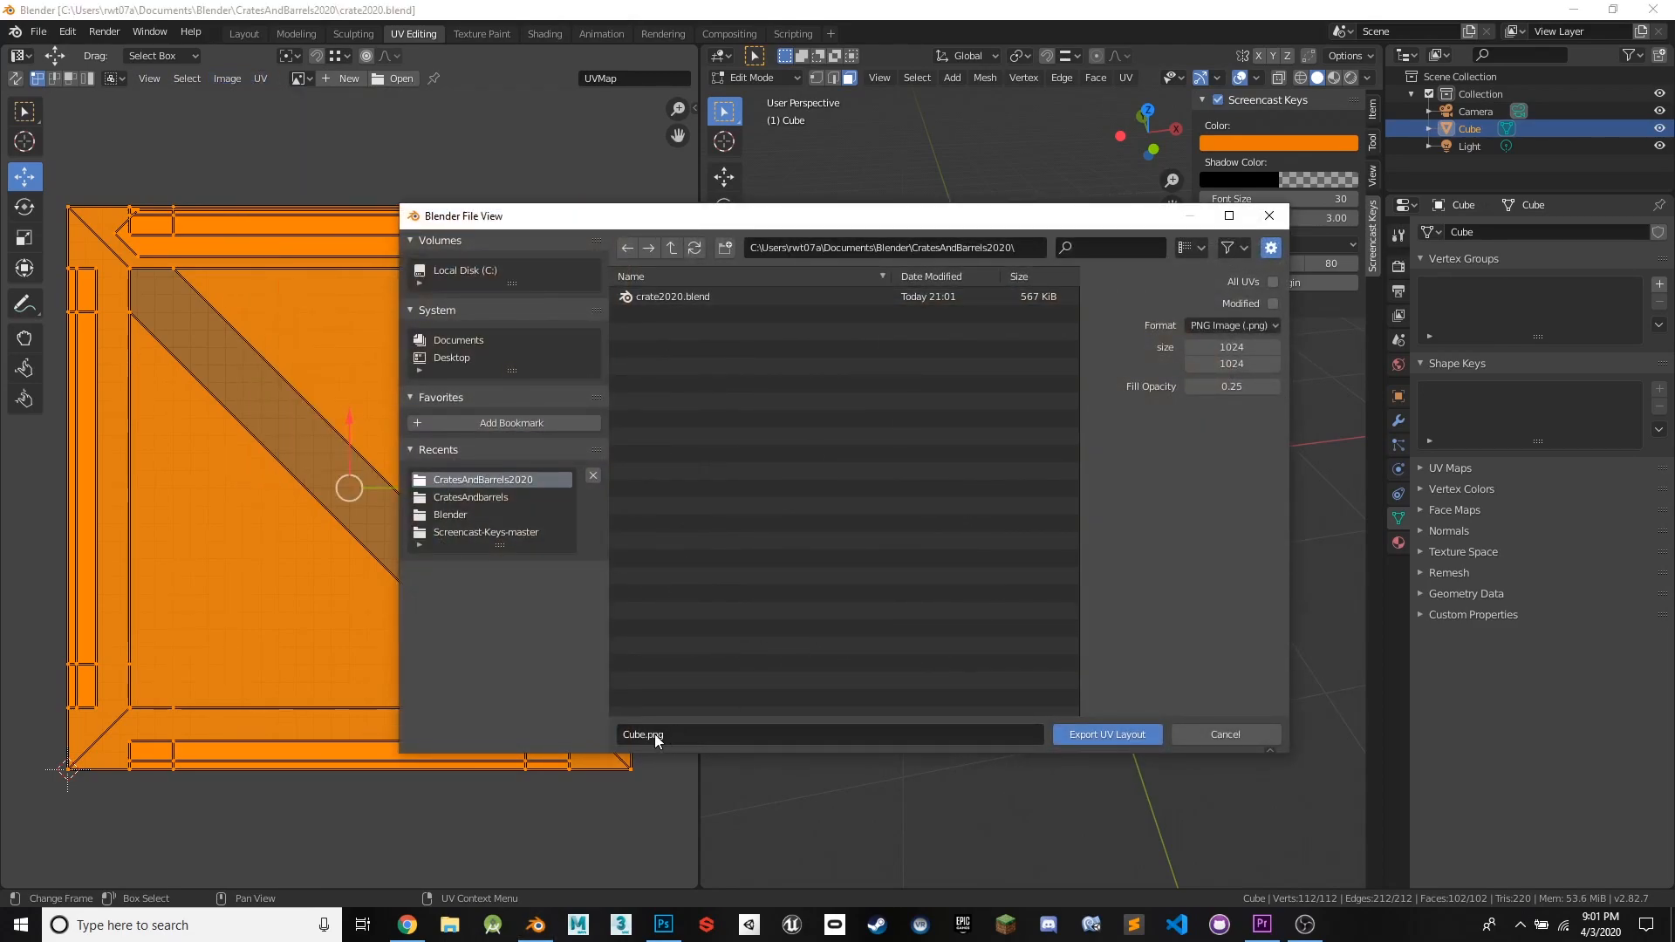
click(1195, 733)
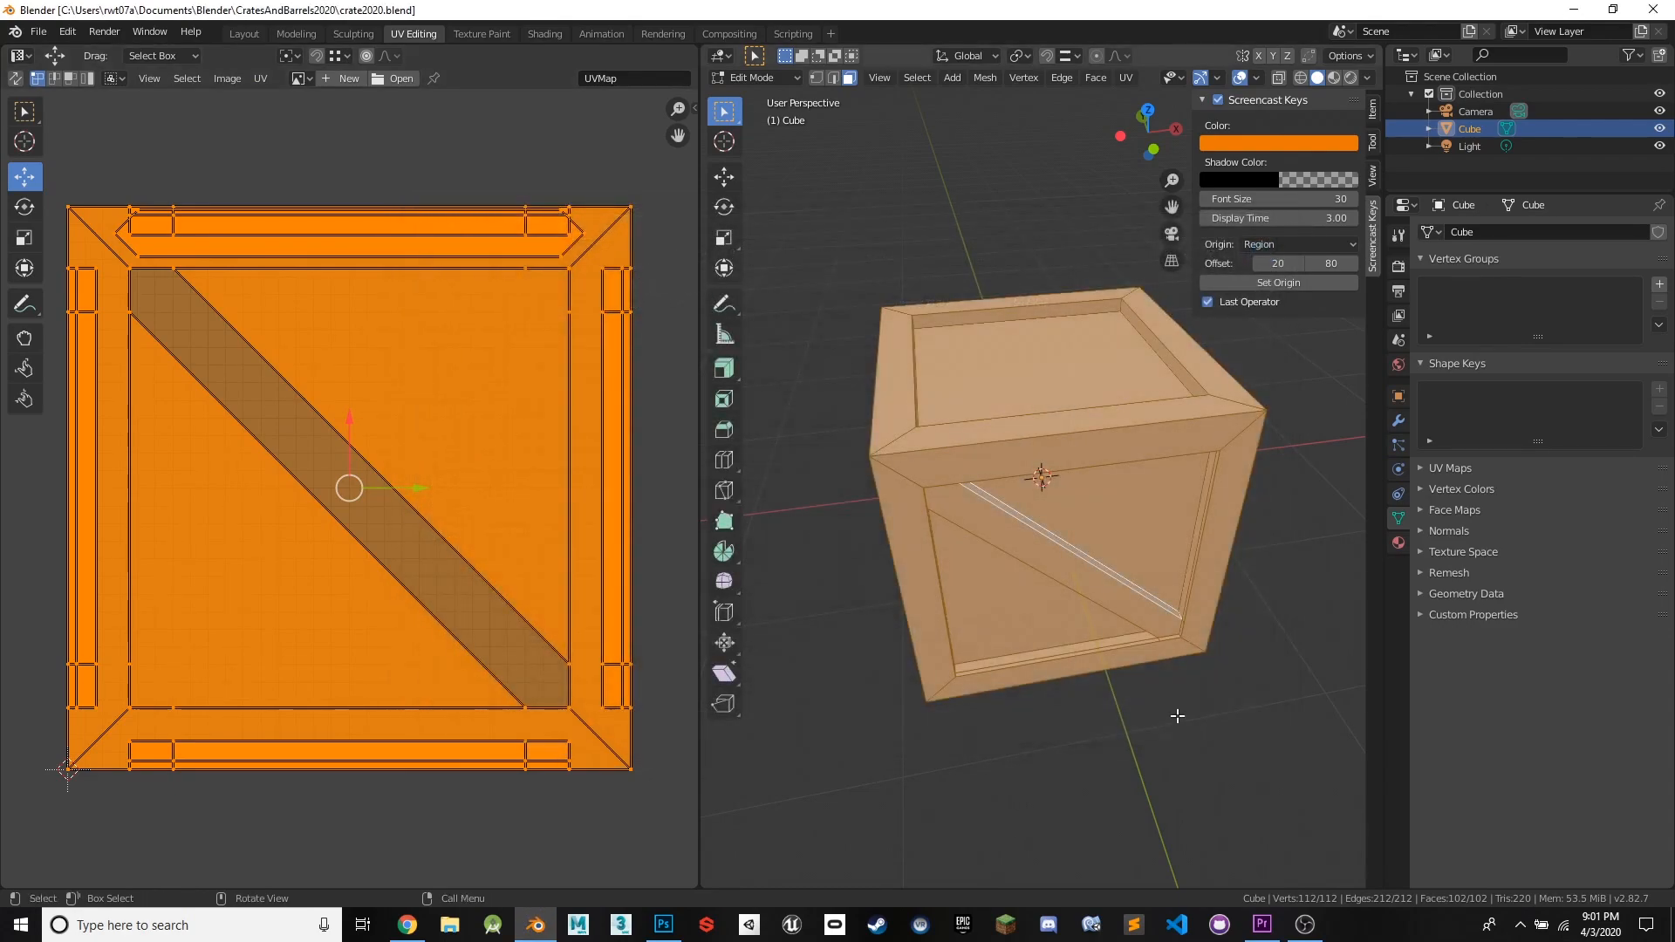
- Rename the Cube object as Crate01
double_click(1469, 129)
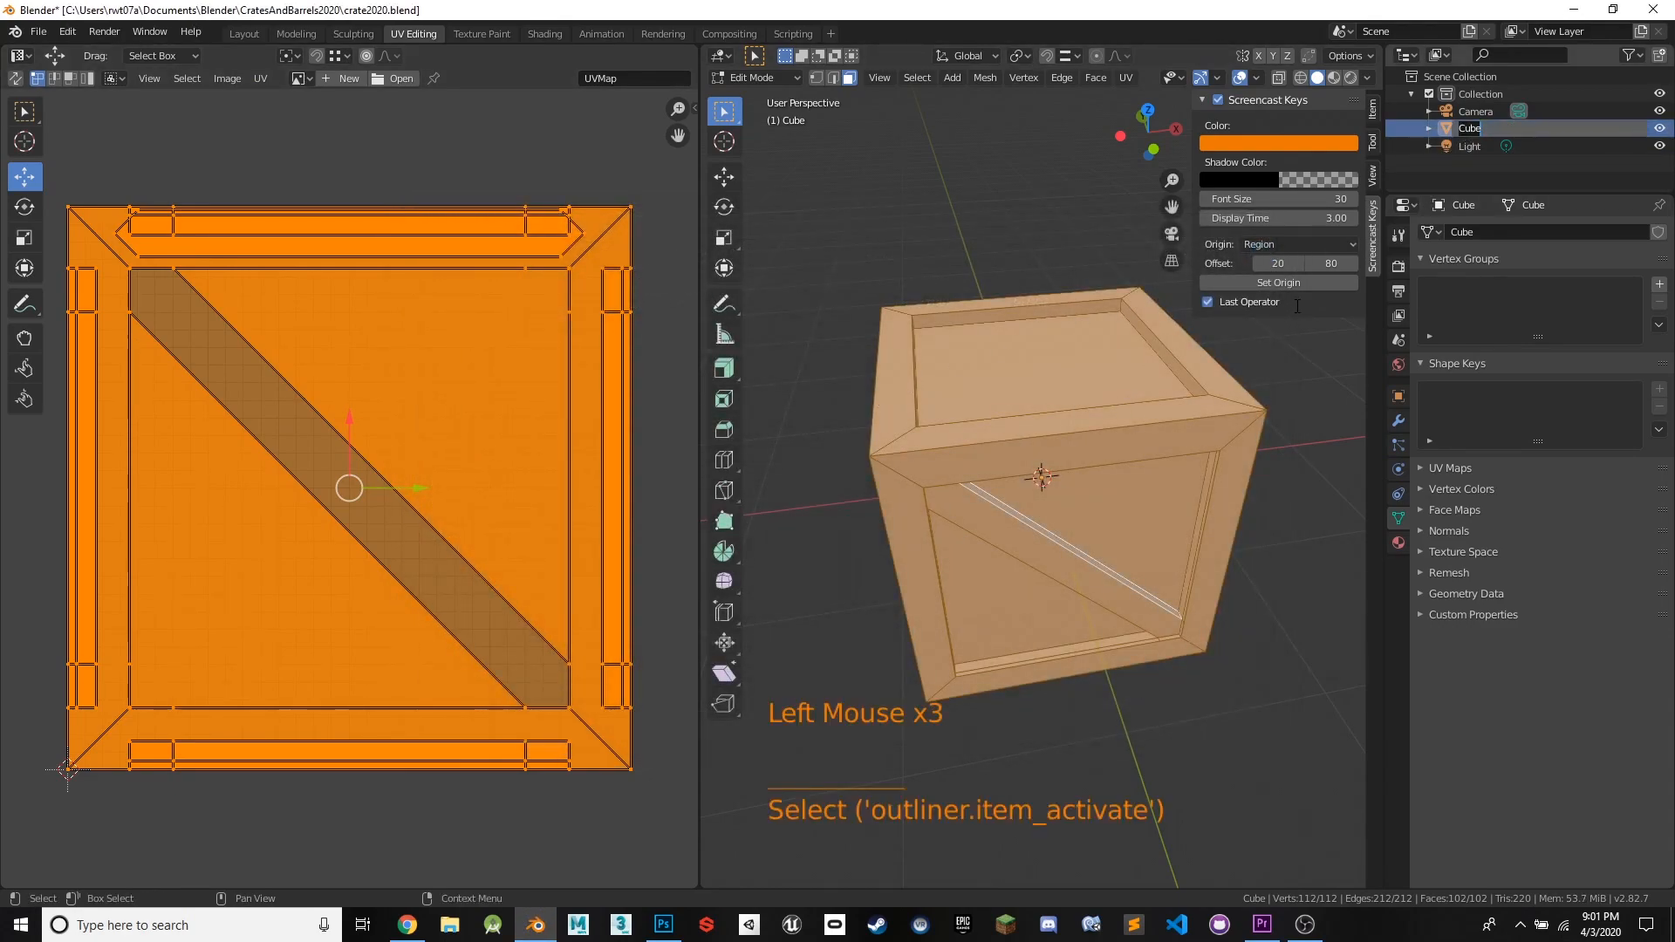
text(Cr)
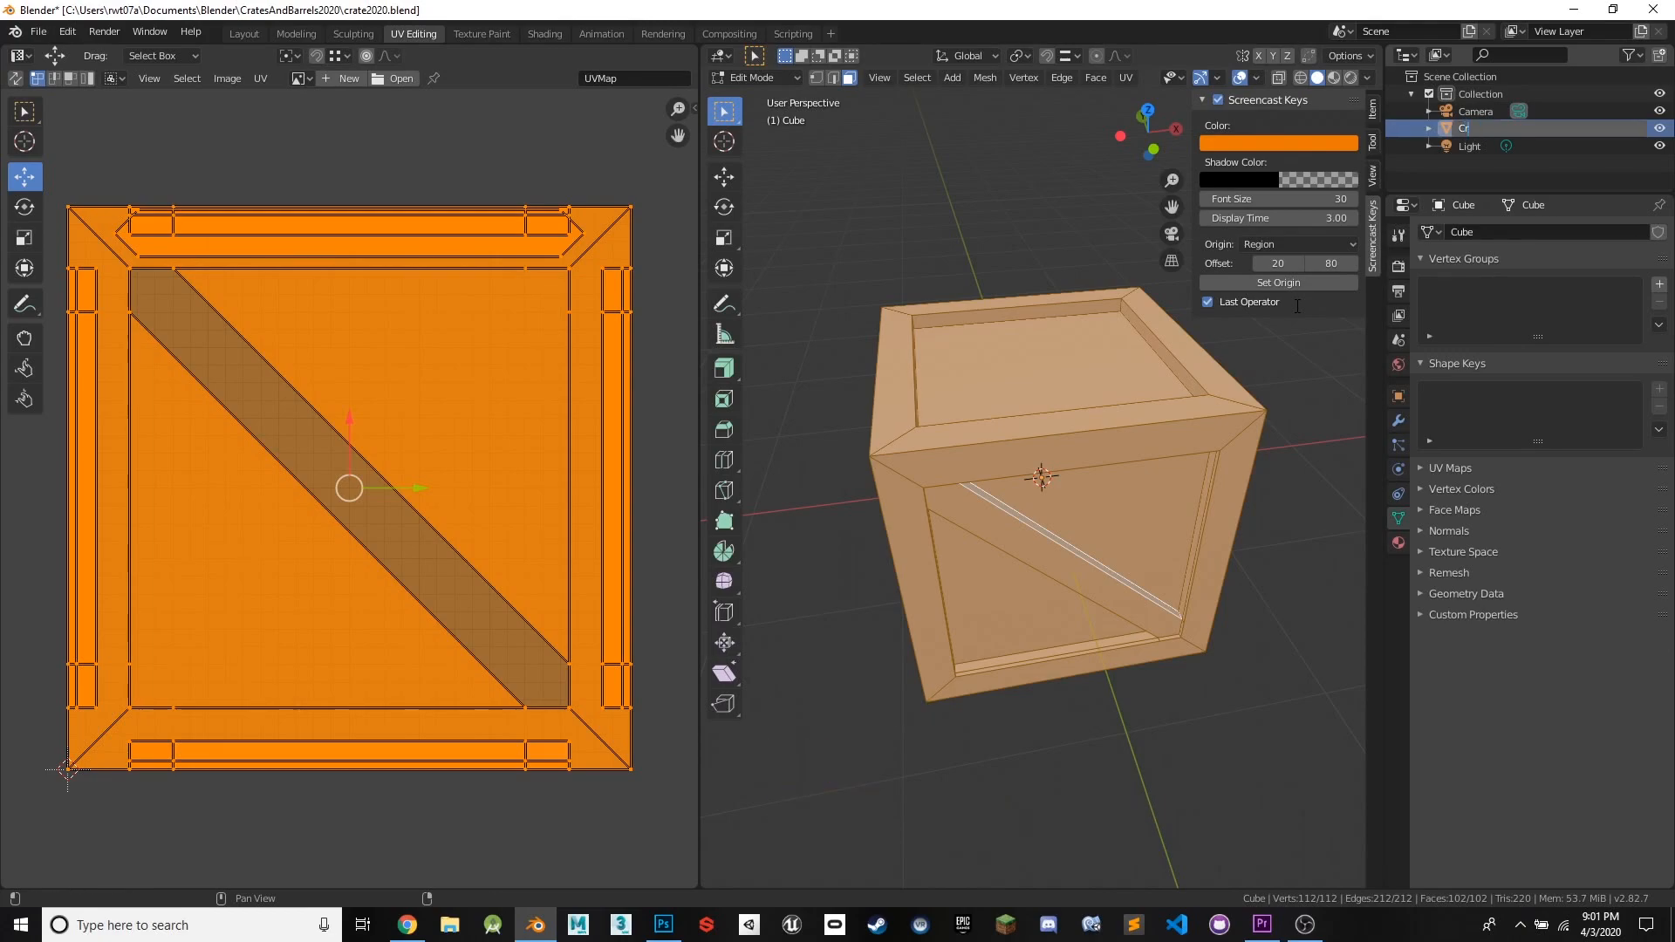
text(ate01)
key(Return)
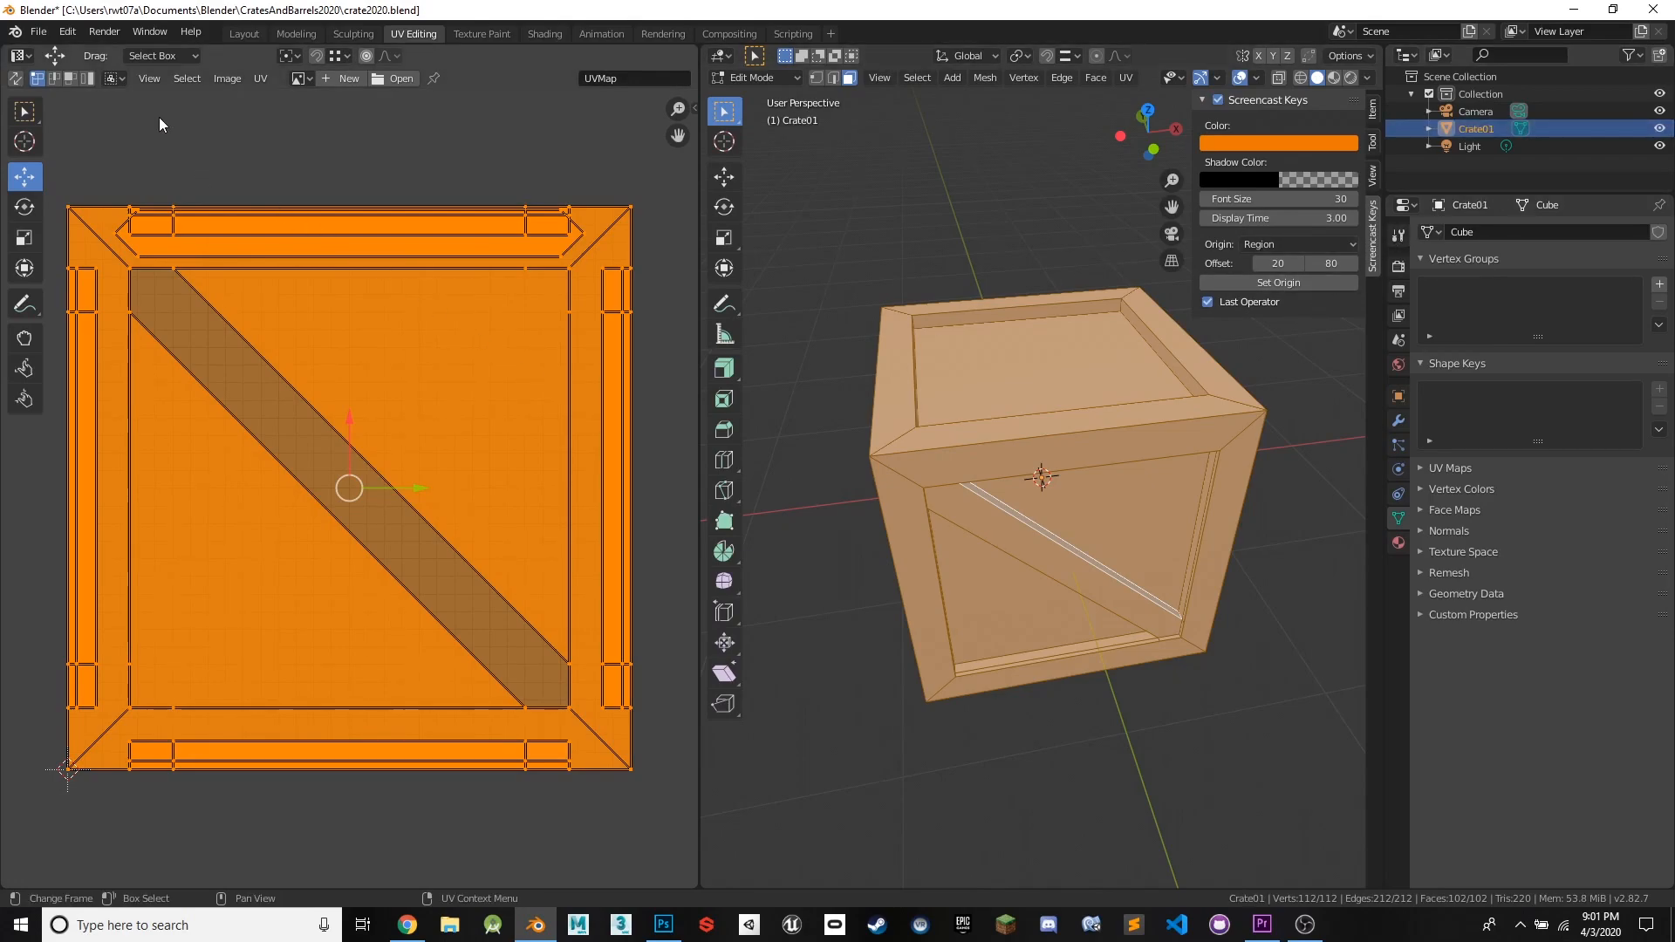
- Set up a UV layout export as a PNG image at 2048 by 2048 with All UVs enabled
click(260, 79)
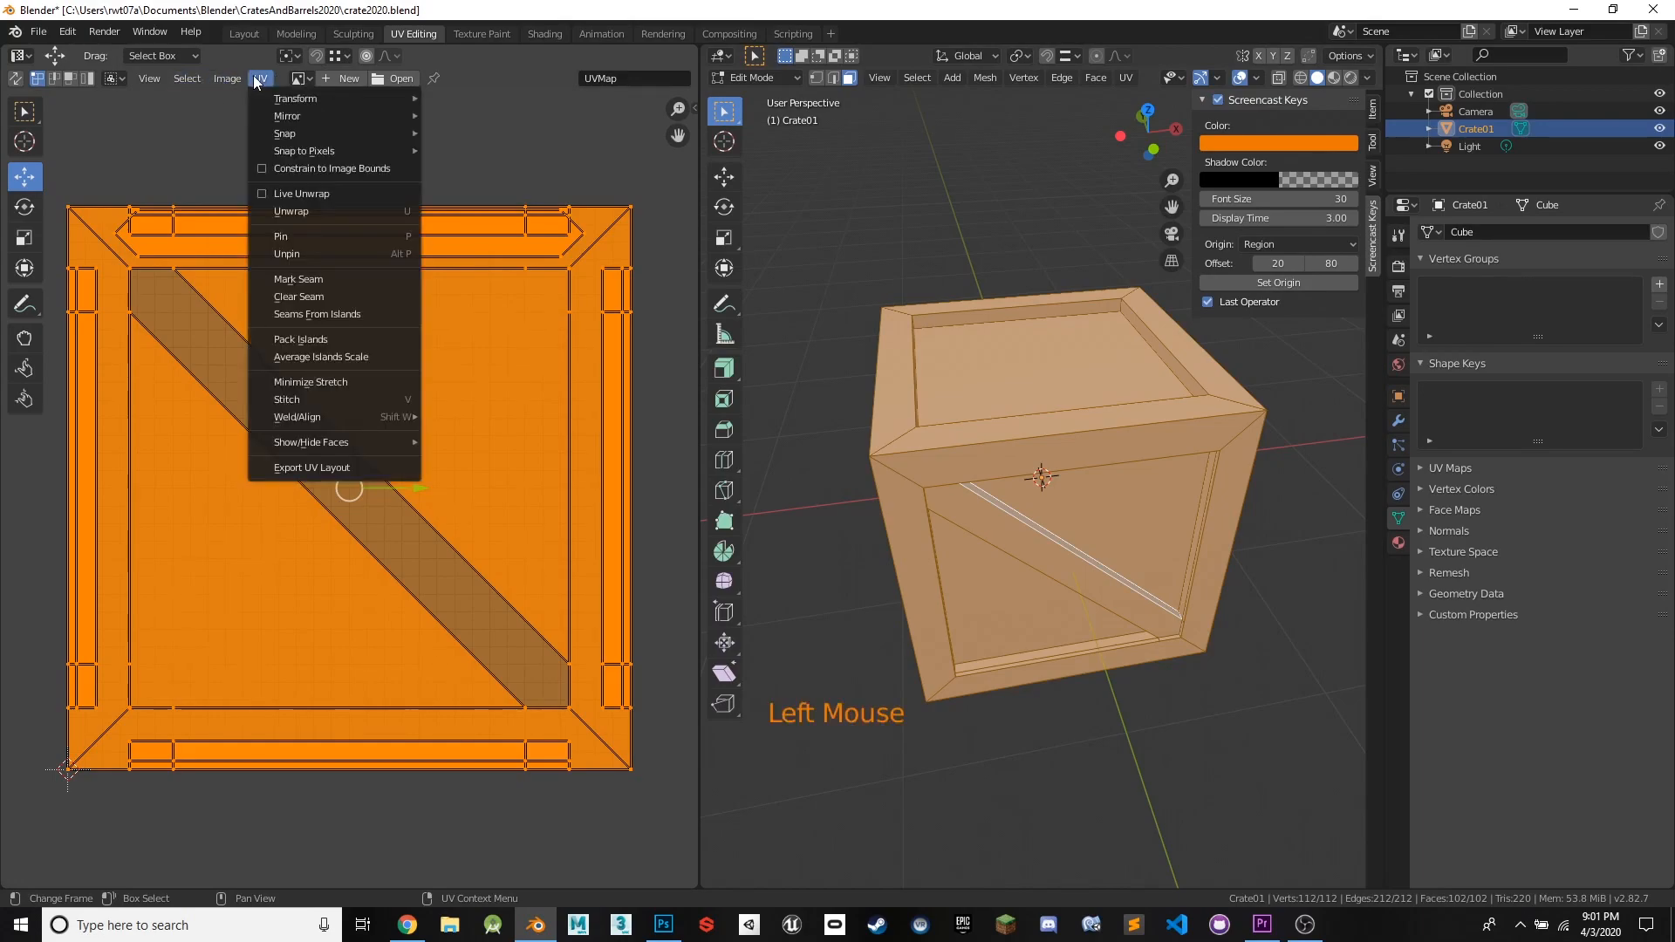
click(321, 467)
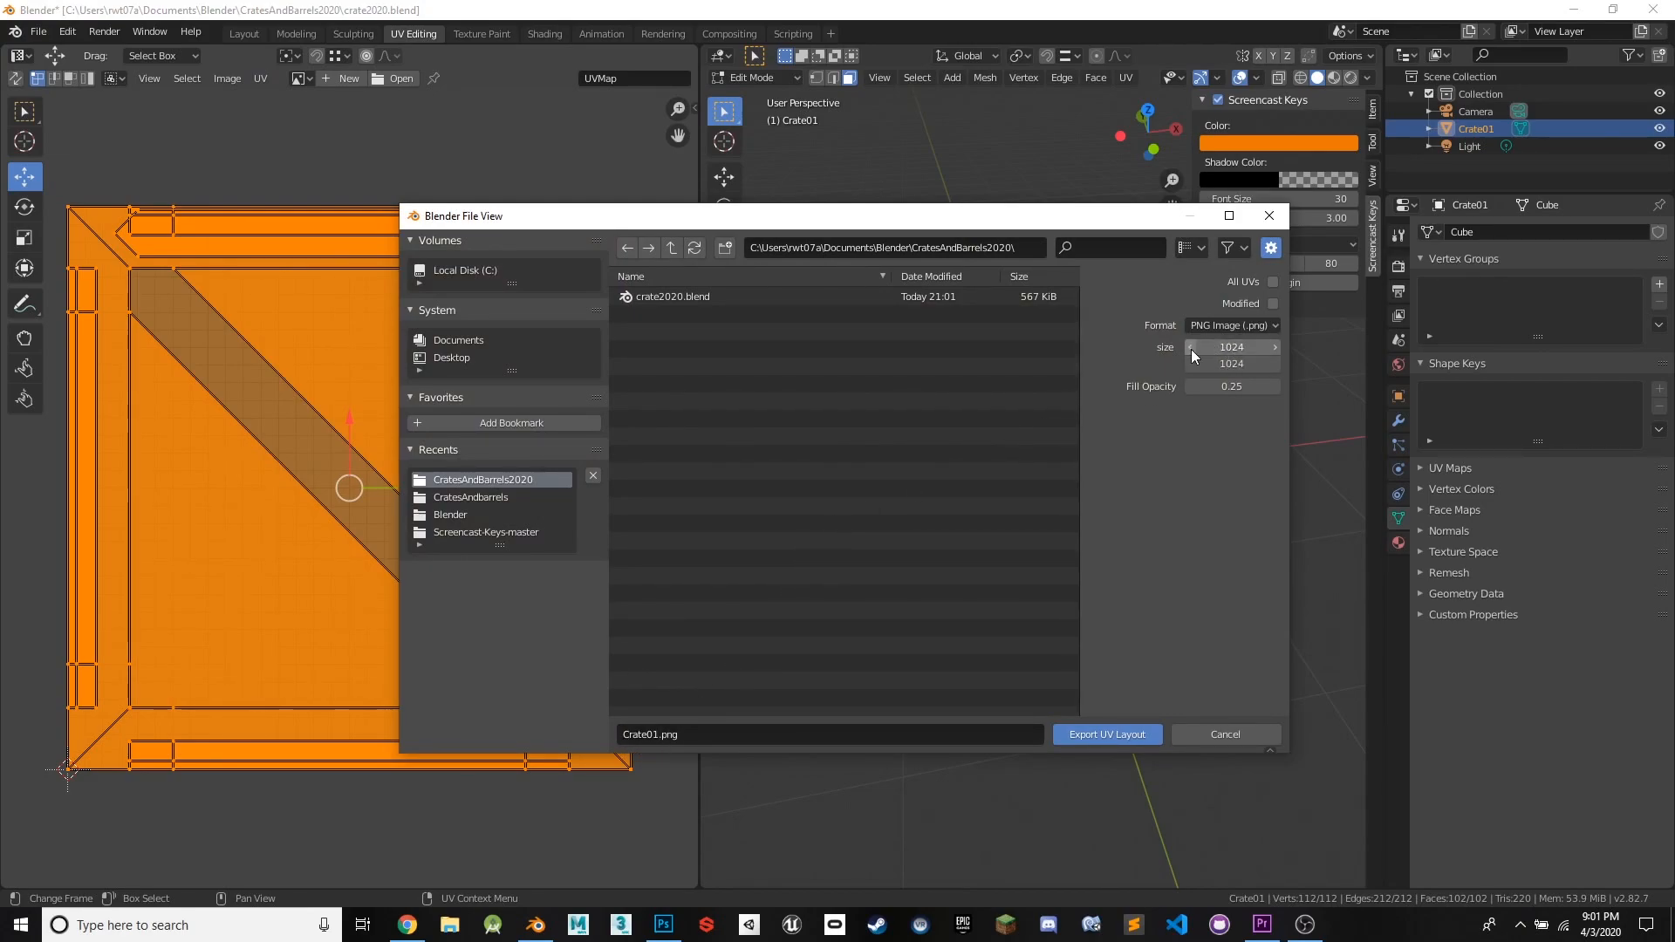
click(1270, 346)
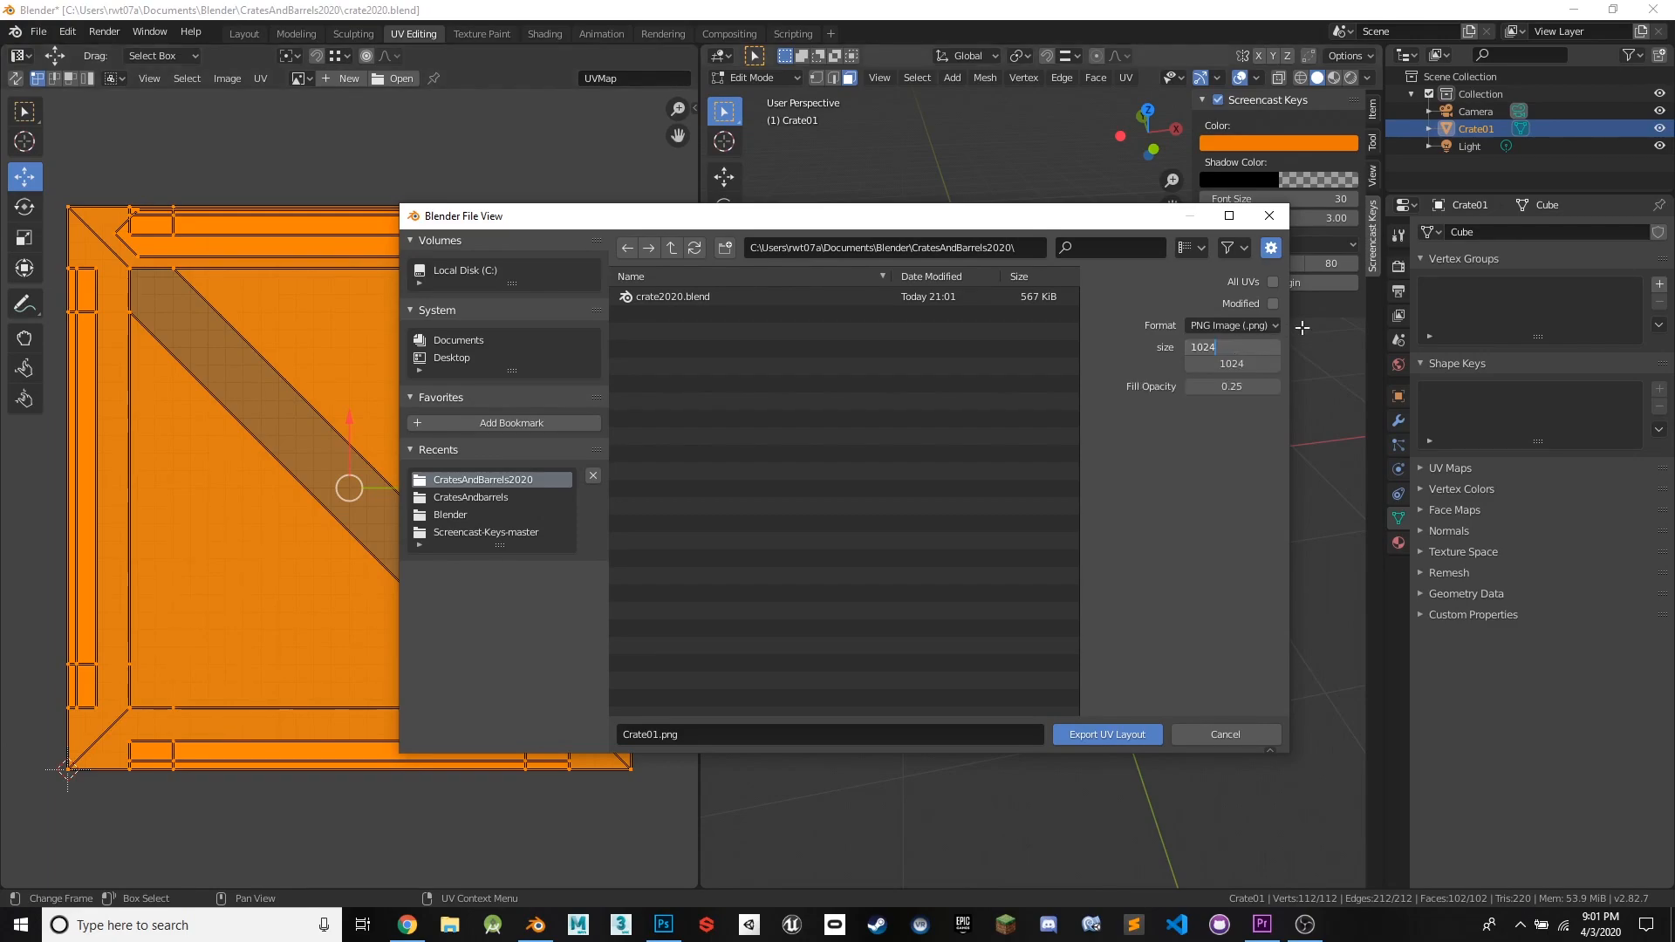
drag(1209, 349, 1133, 338)
text(2048)
key(Tab)
text(20)
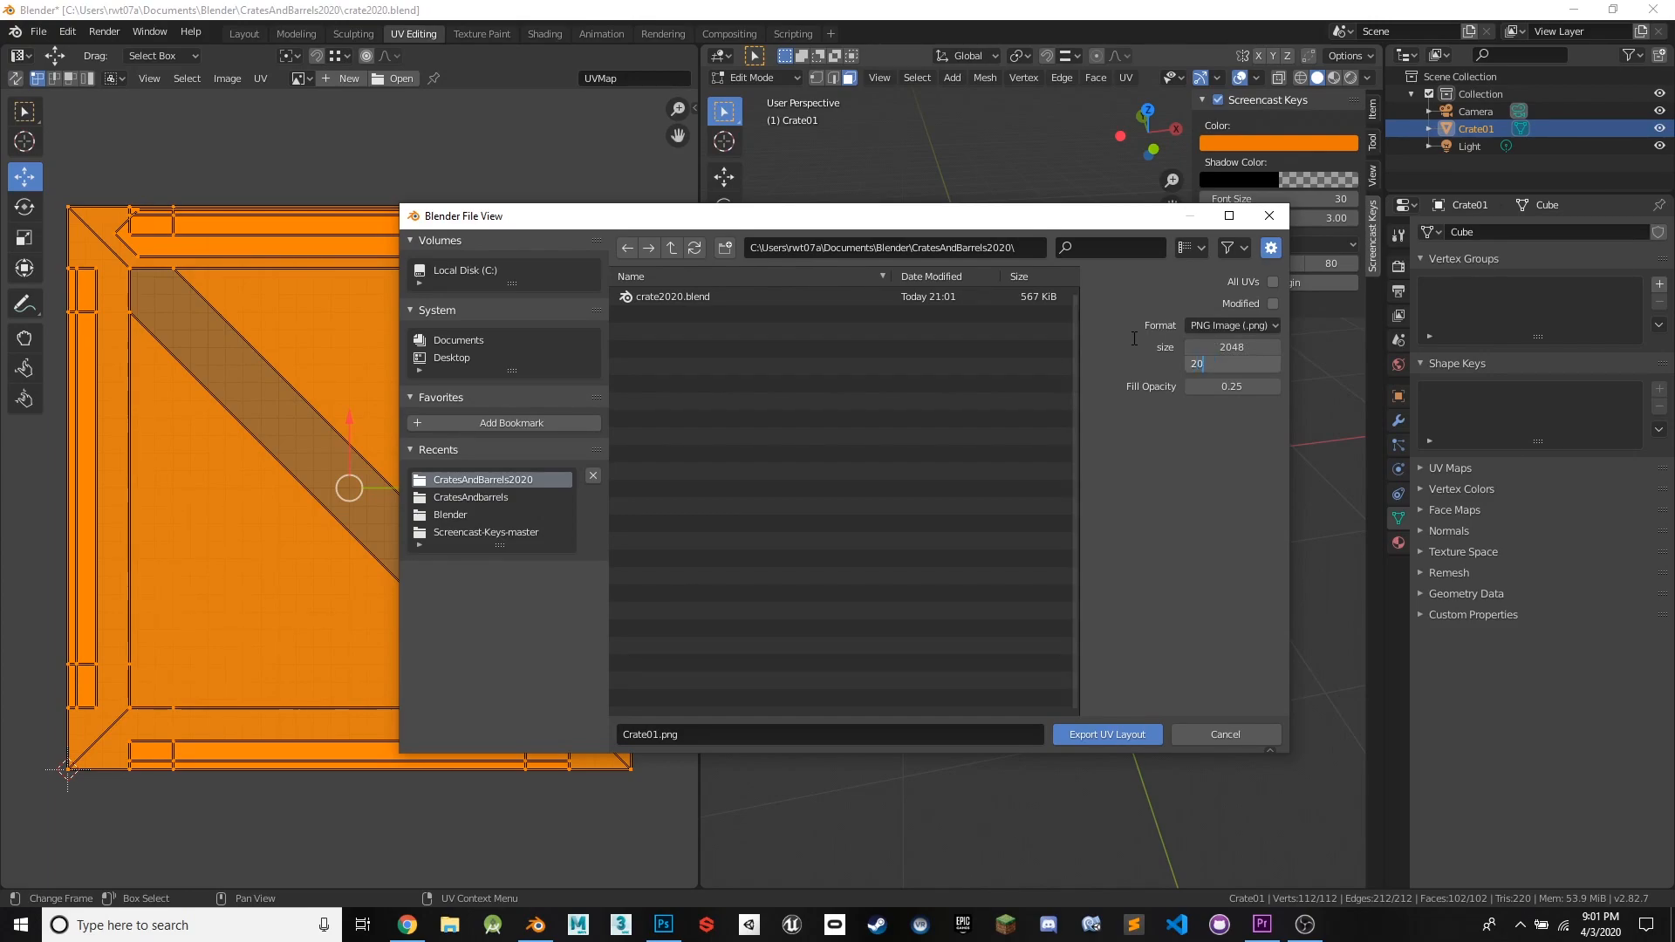
key(Return)
click(1272, 281)
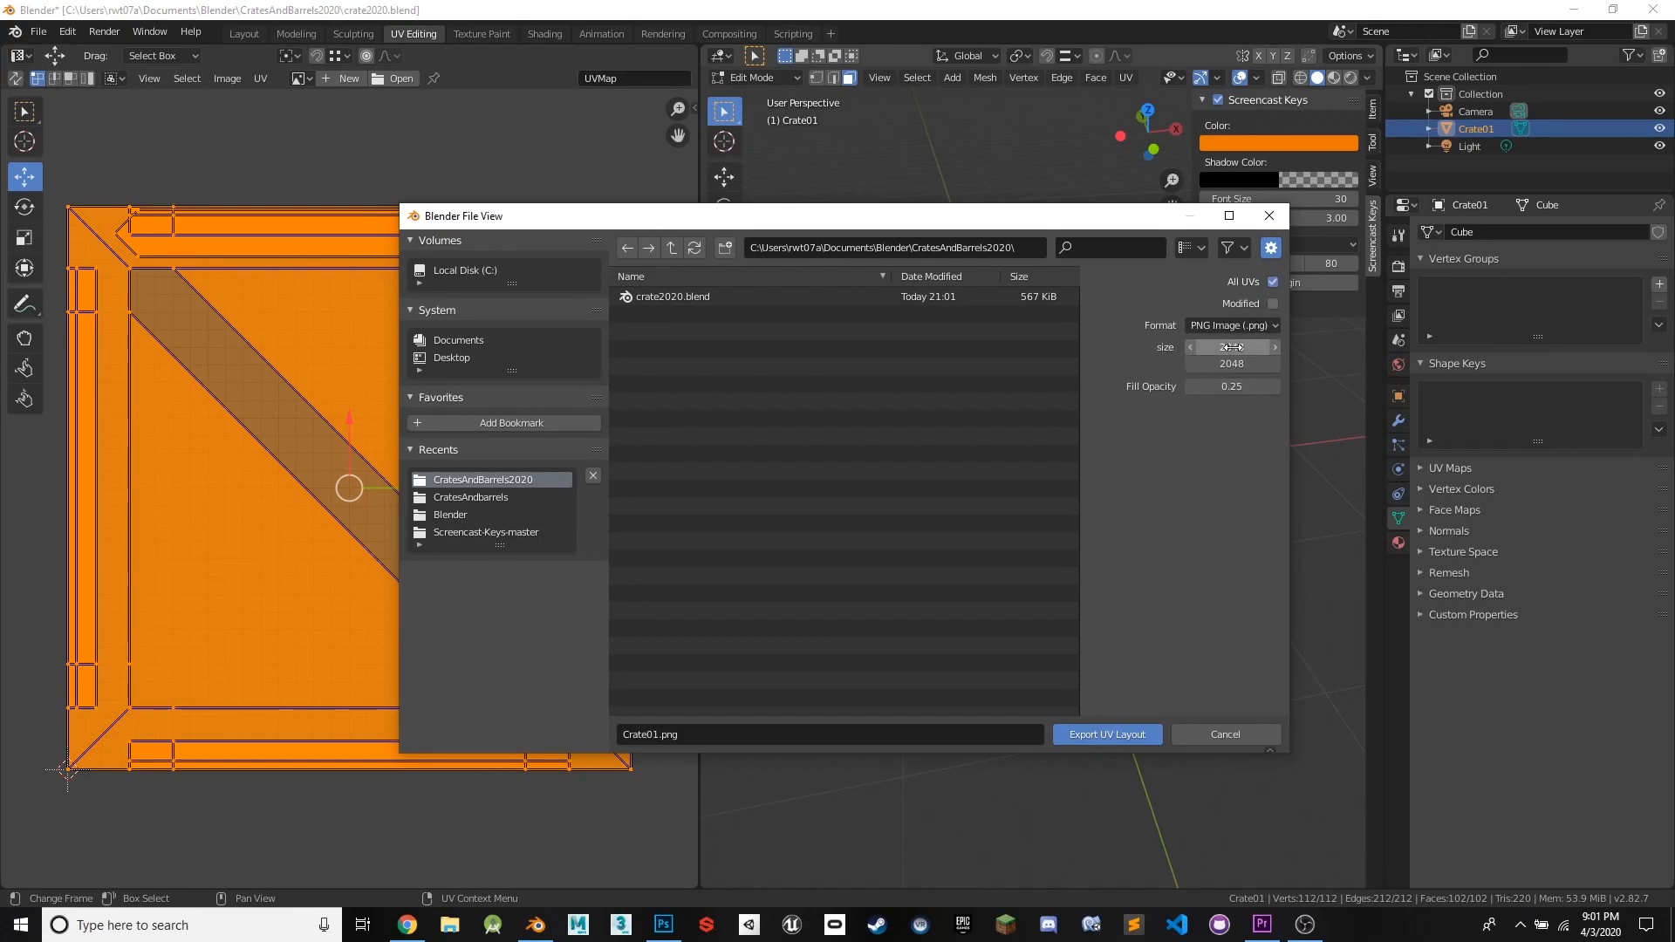
- Name the layout file Crate01UVunwrap.png and export it to the CratesAndBarrels2020 folder
click(656, 734)
key(Right)
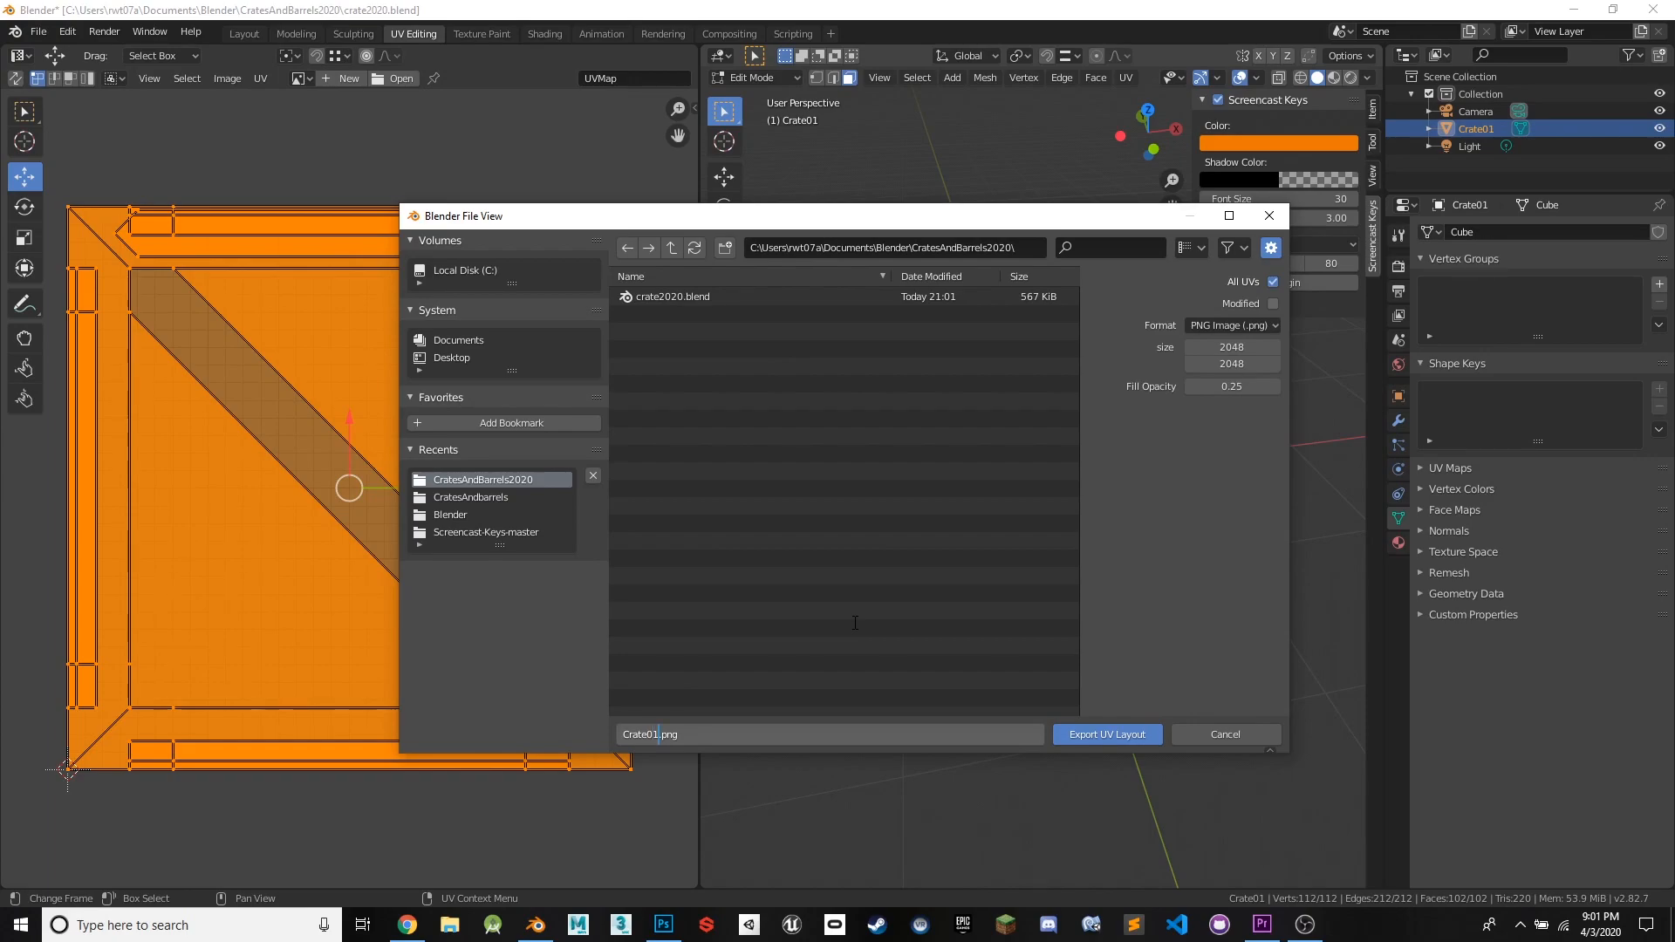
text(UVunwrap)
click(1107, 736)
click(1106, 735)
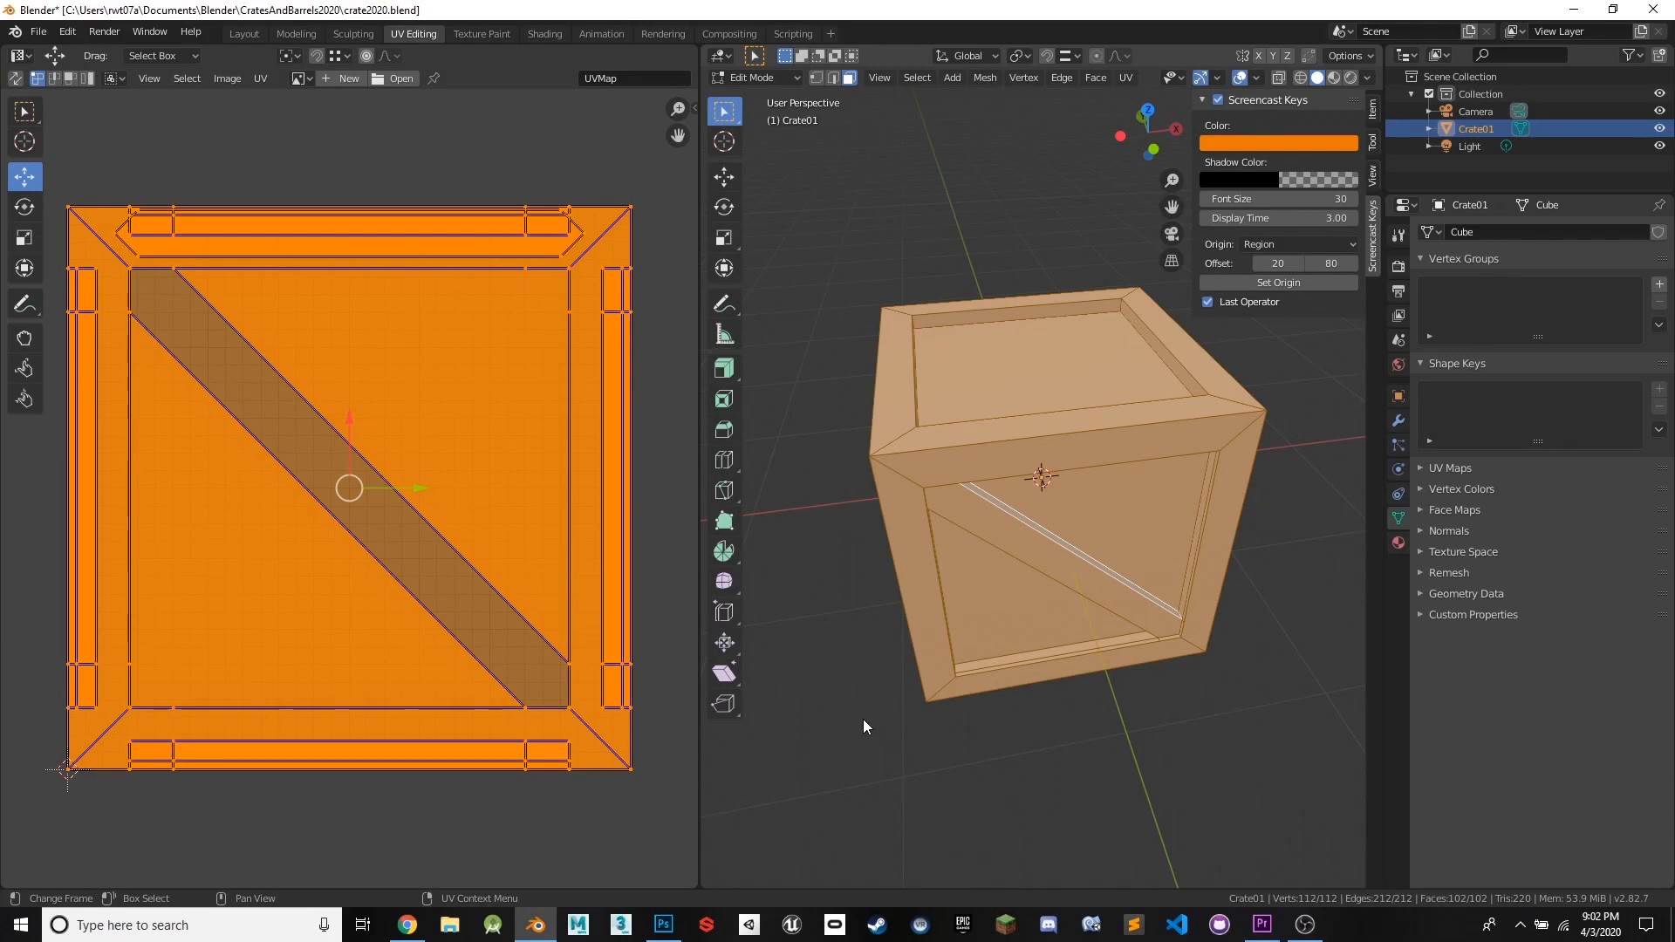
- Switch to Photoshop and open Crate01UVunwrap.png from the CratesAndBarrels2020 folder in the Blender documents folder
click(666, 931)
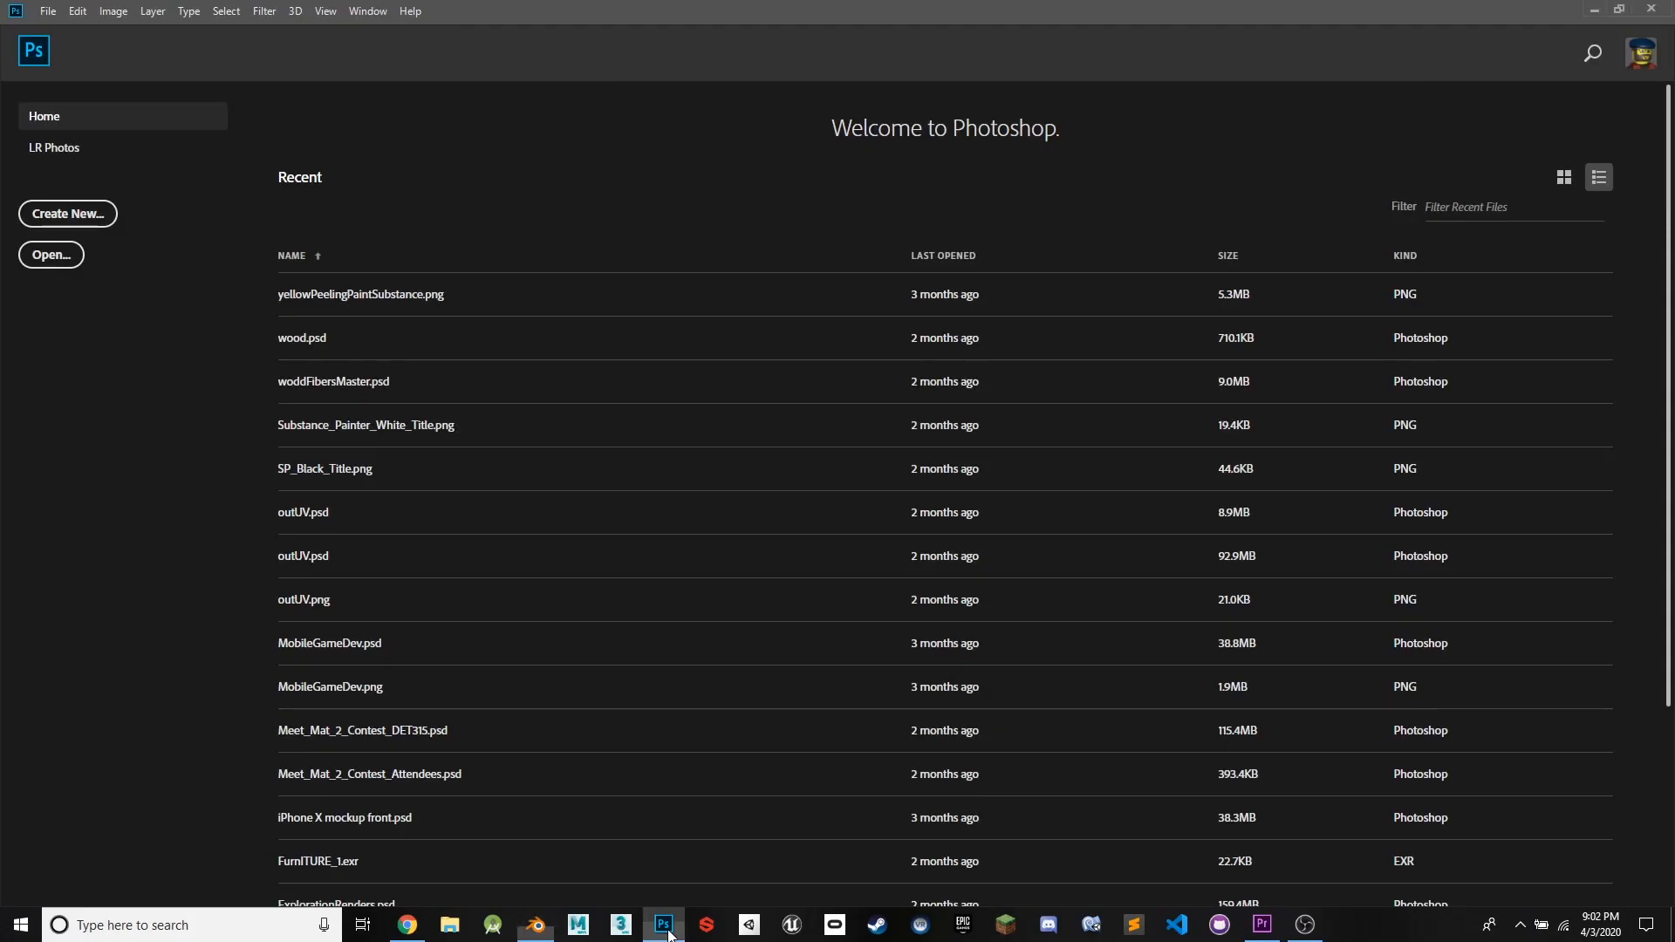
click(64, 256)
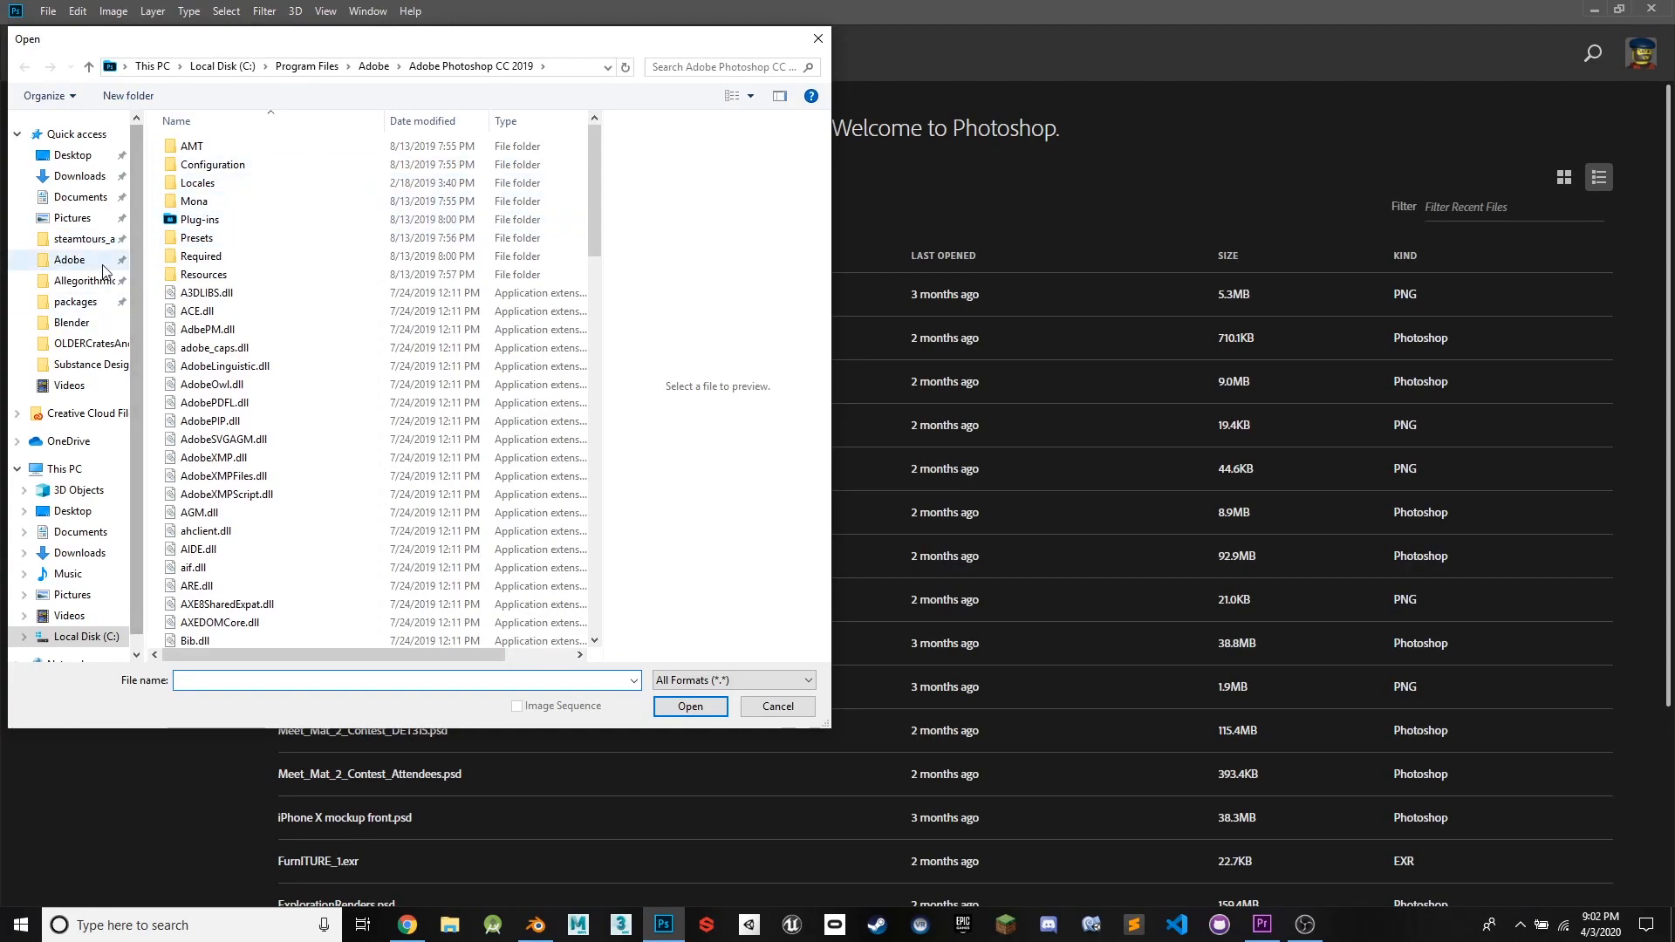
click(83, 325)
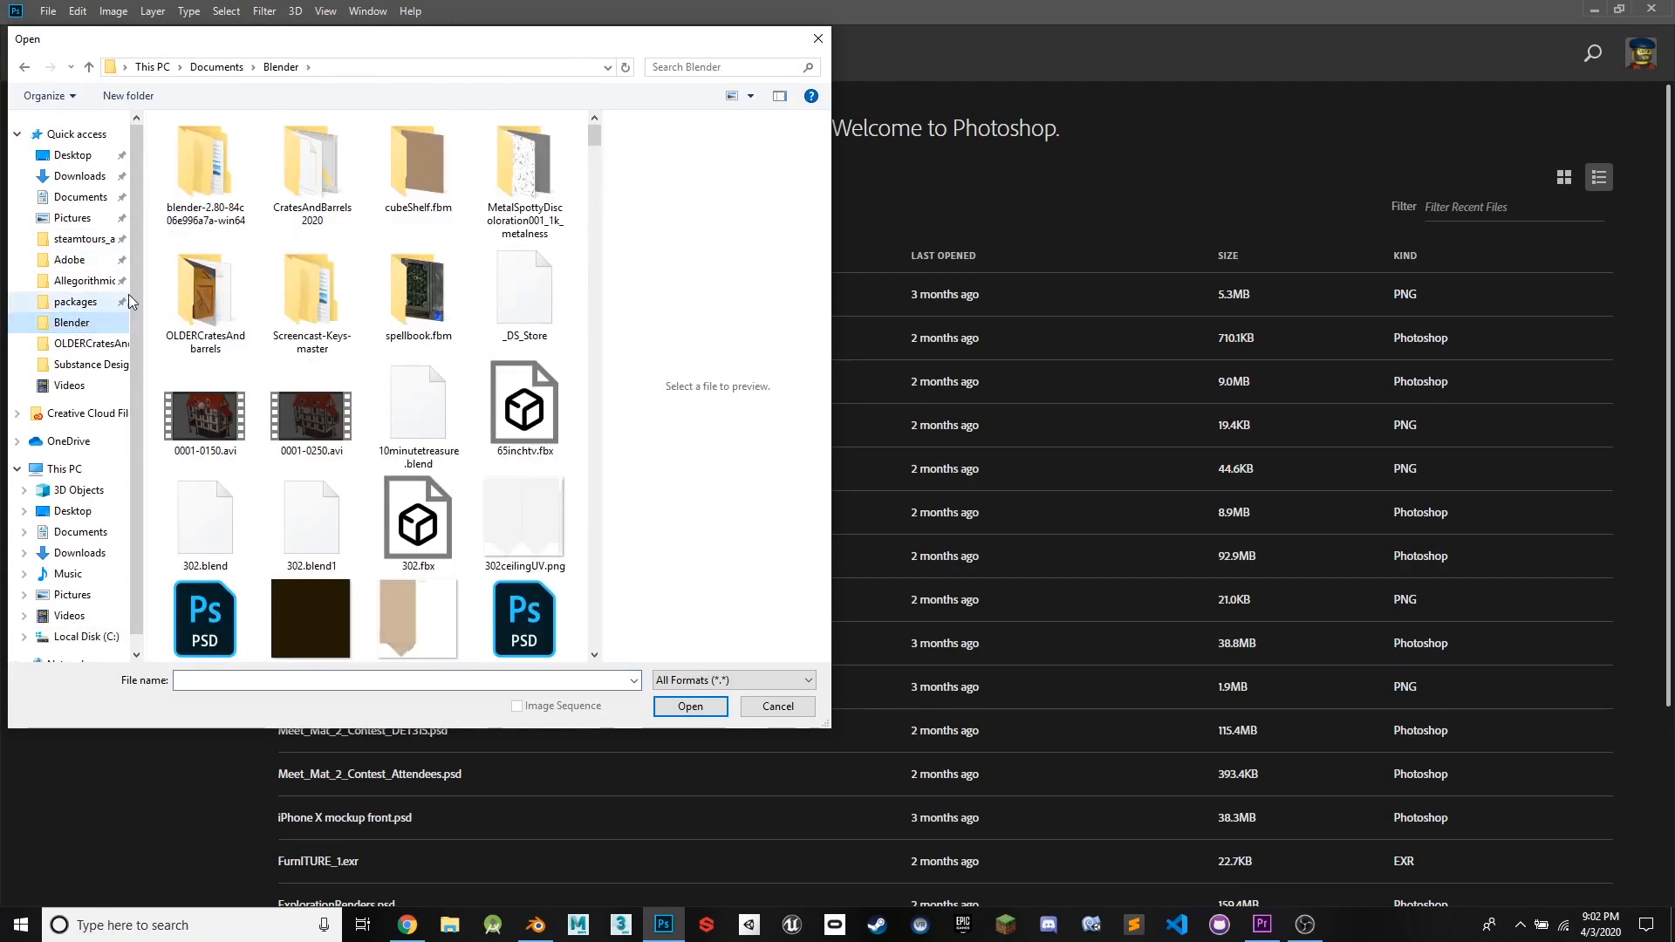
double_click(307, 180)
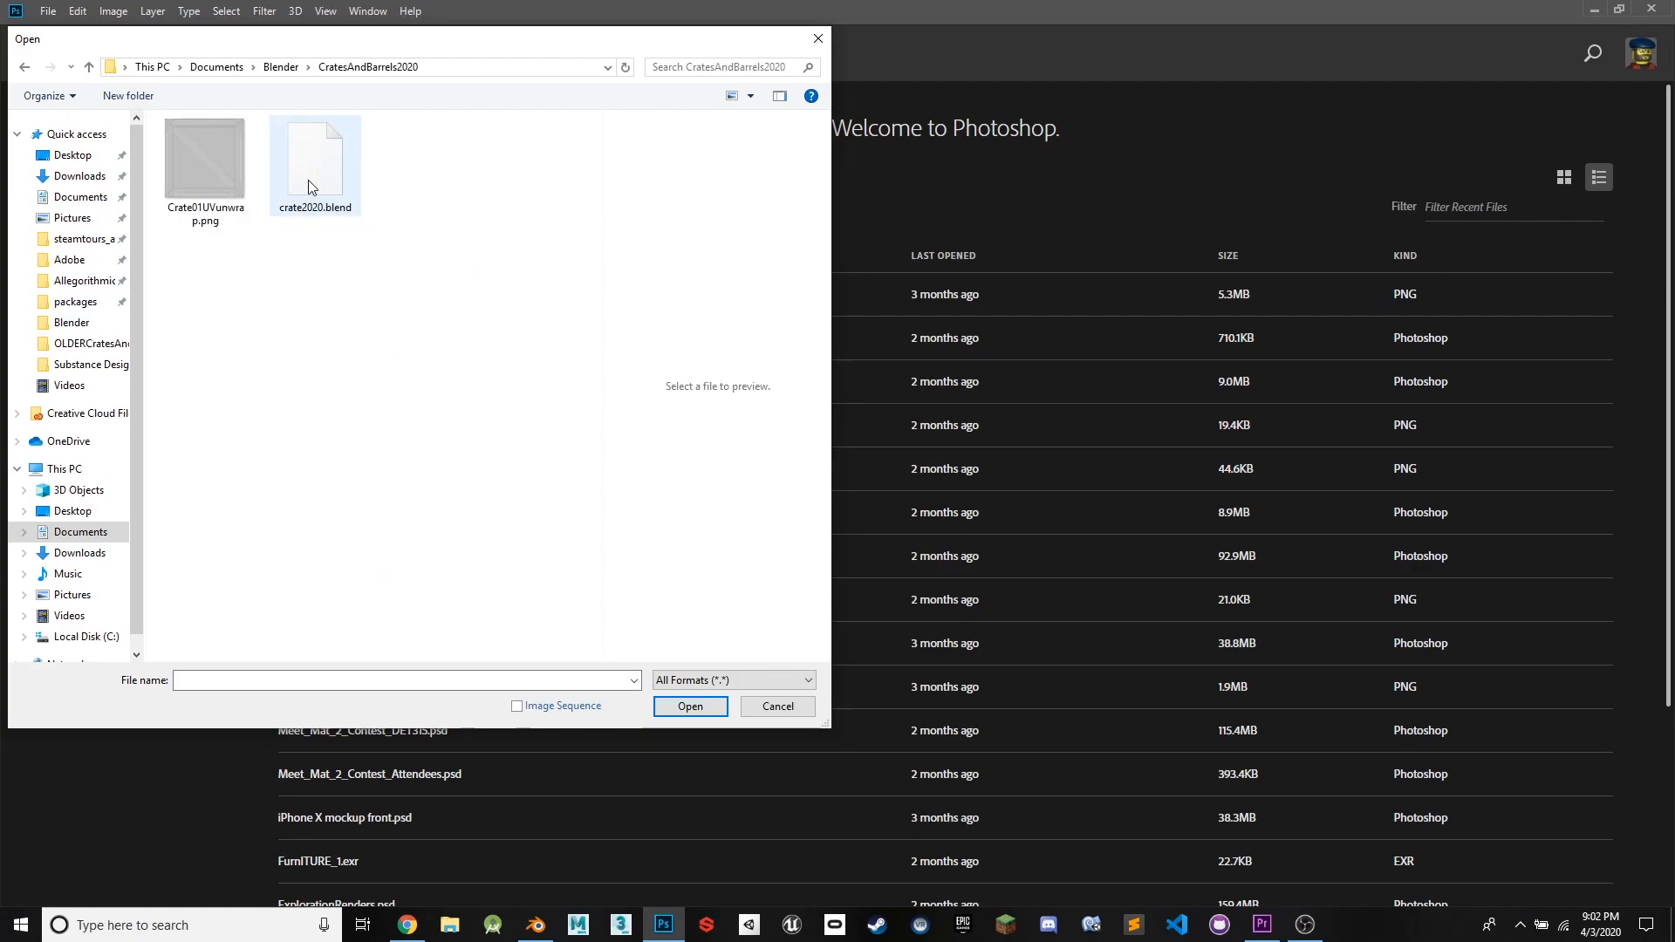
double_click(205, 159)
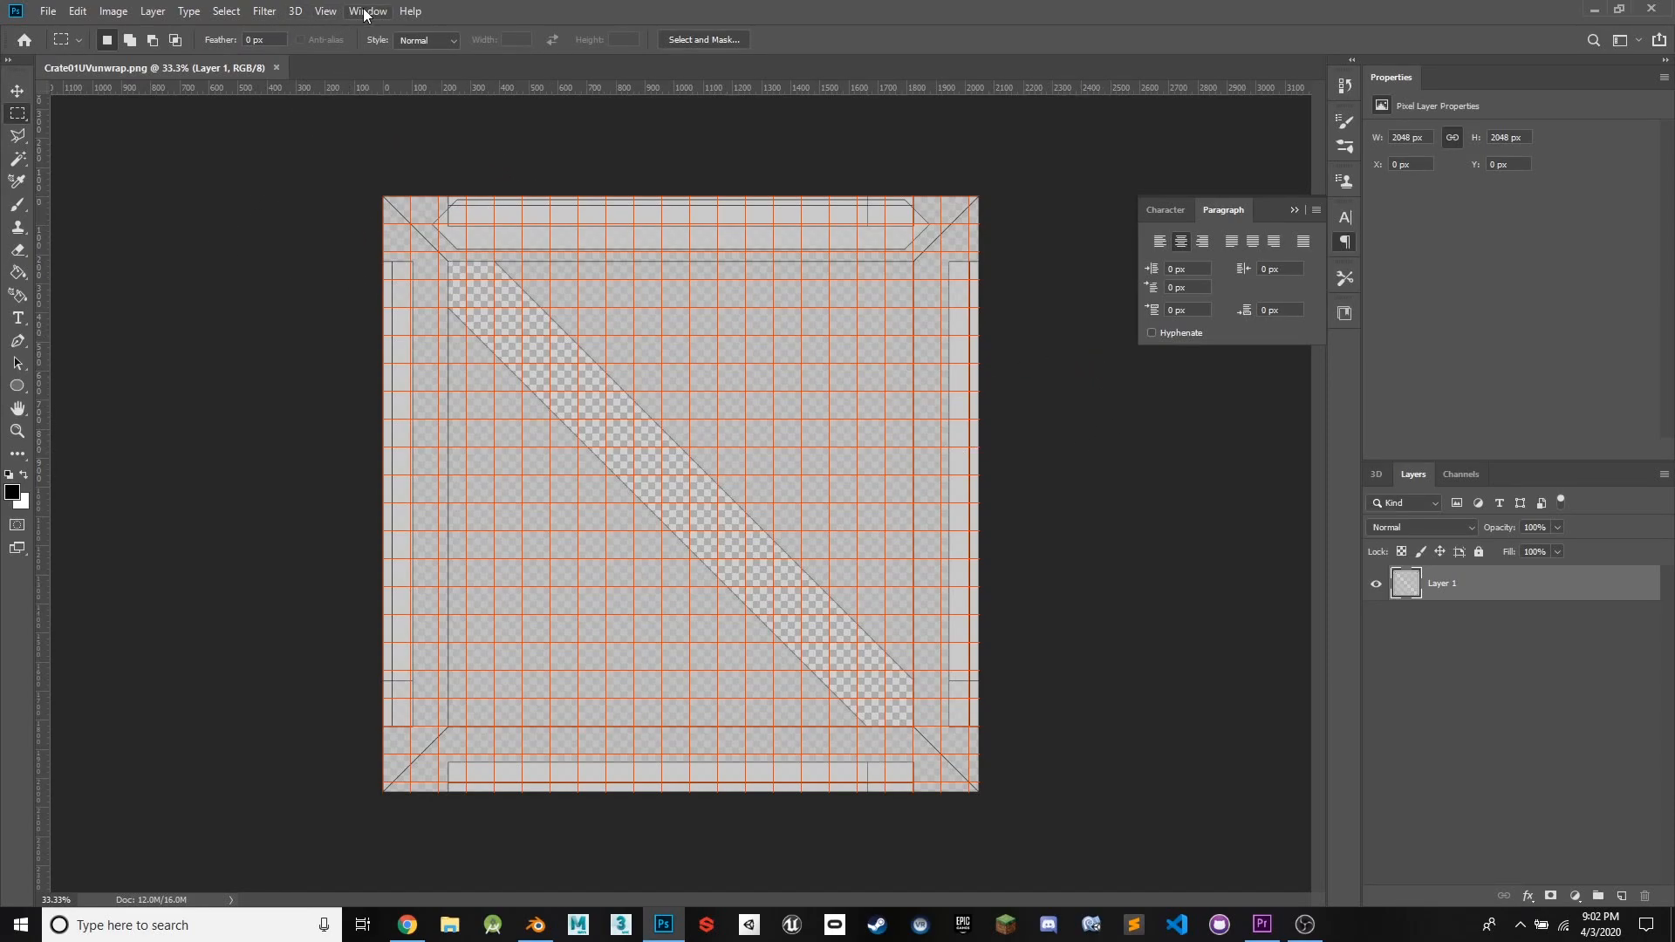
- Hide the grid overlay by turning off the view extras
click(295, 10)
mouse_move(325, 10)
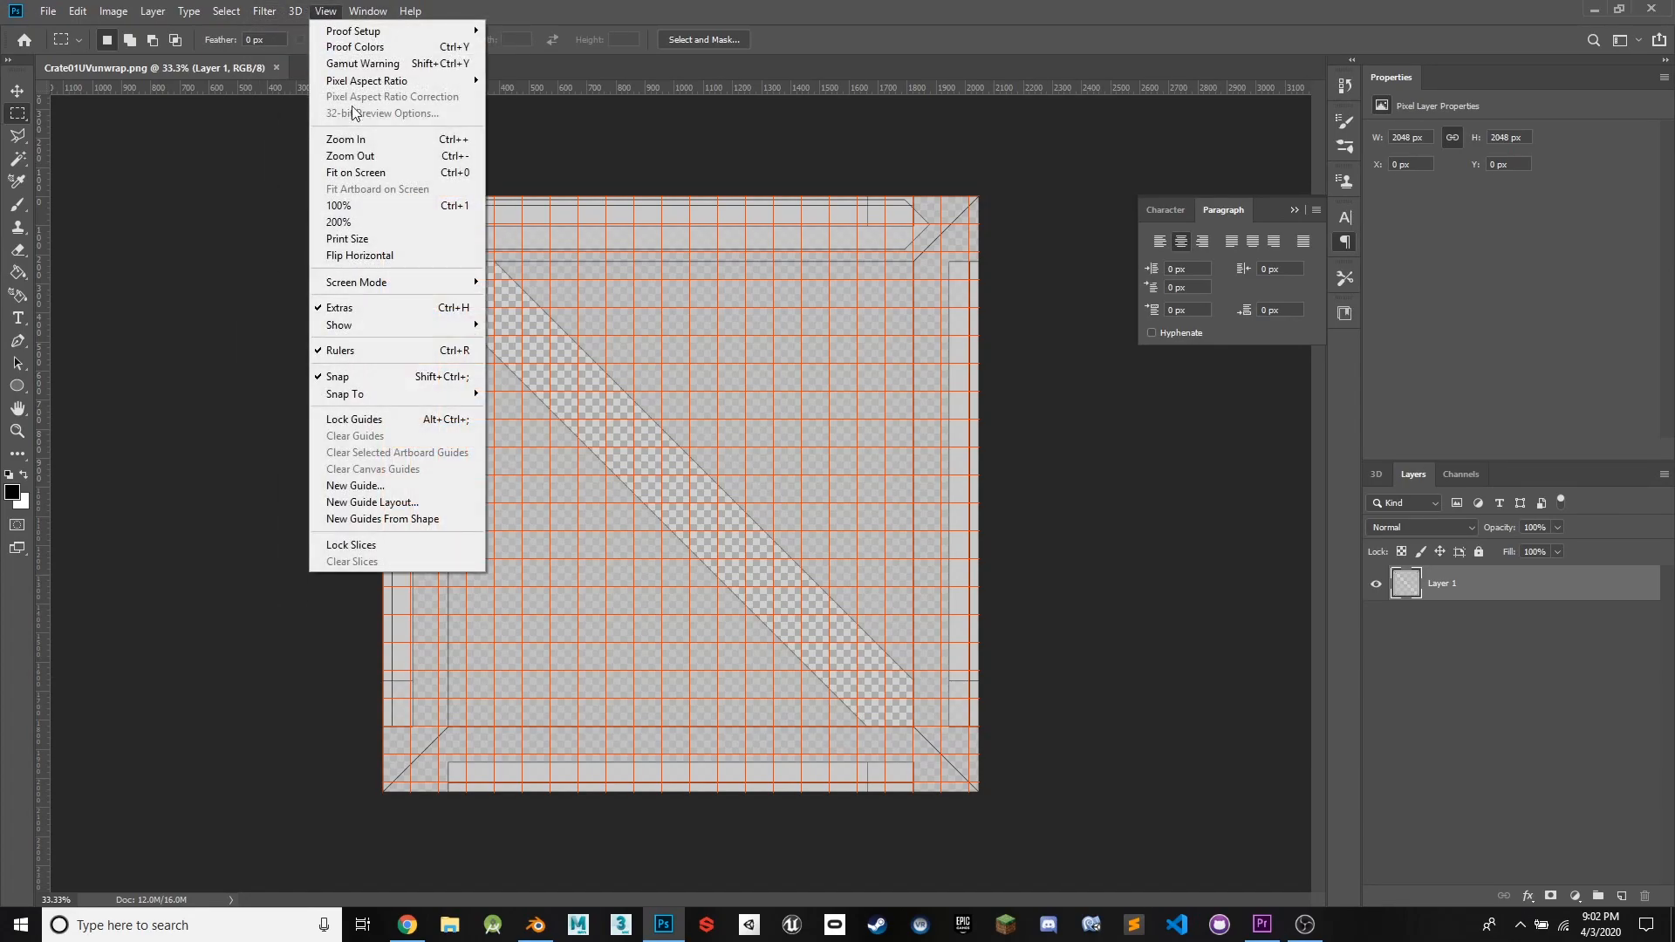
click(340, 307)
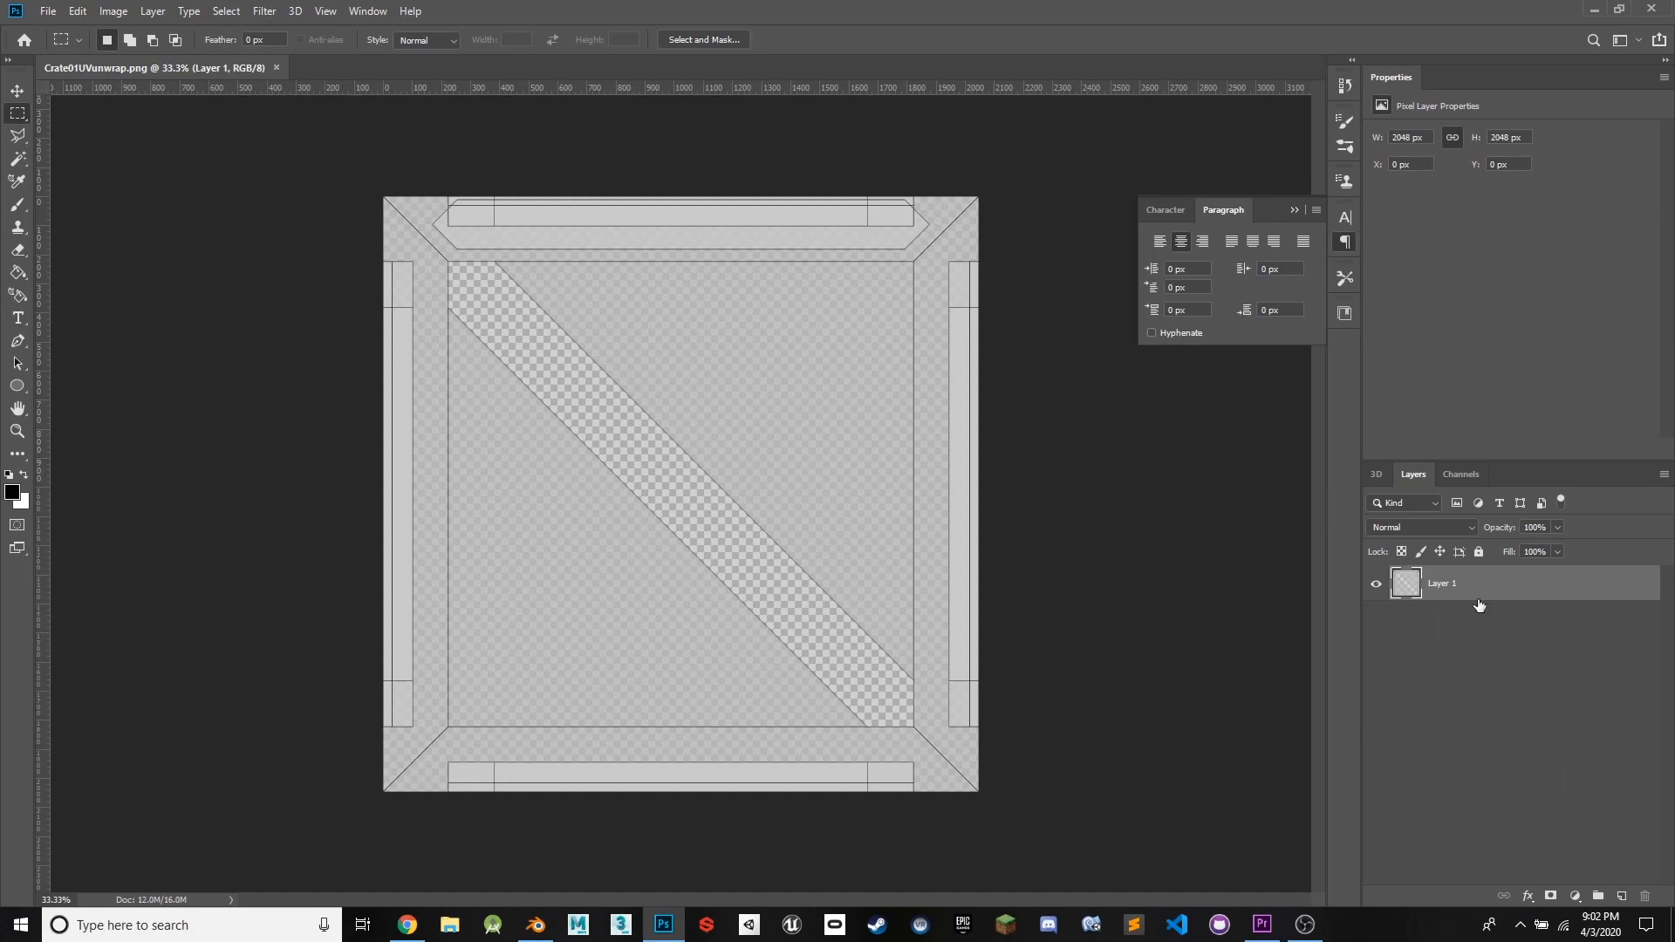
- Rename the UV layout layer as Outline and add a new empty layer above it
double_click(1451, 589)
text(Outline\)
key(Return)
double_click(1452, 589)
click(1463, 583)
key(BackSpace)
key(Return)
click(1619, 896)
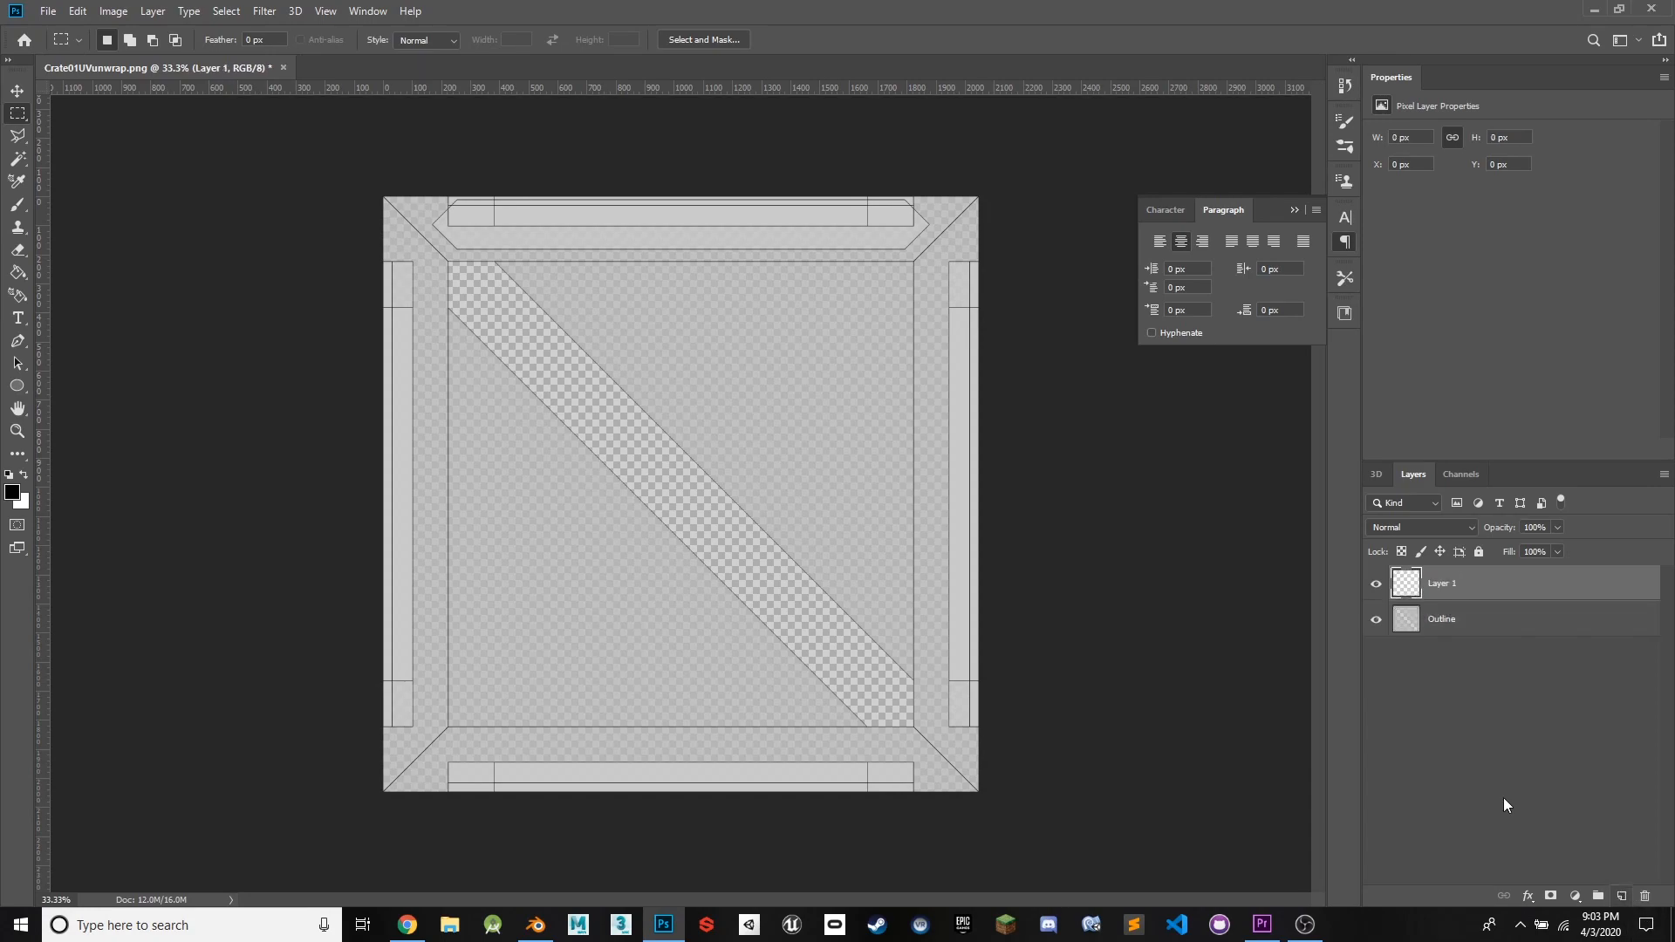
- Set the foreground colour to the dark orange-brown 935e02
click(13, 494)
drag(980, 353, 984, 364)
drag(935, 295, 955, 260)
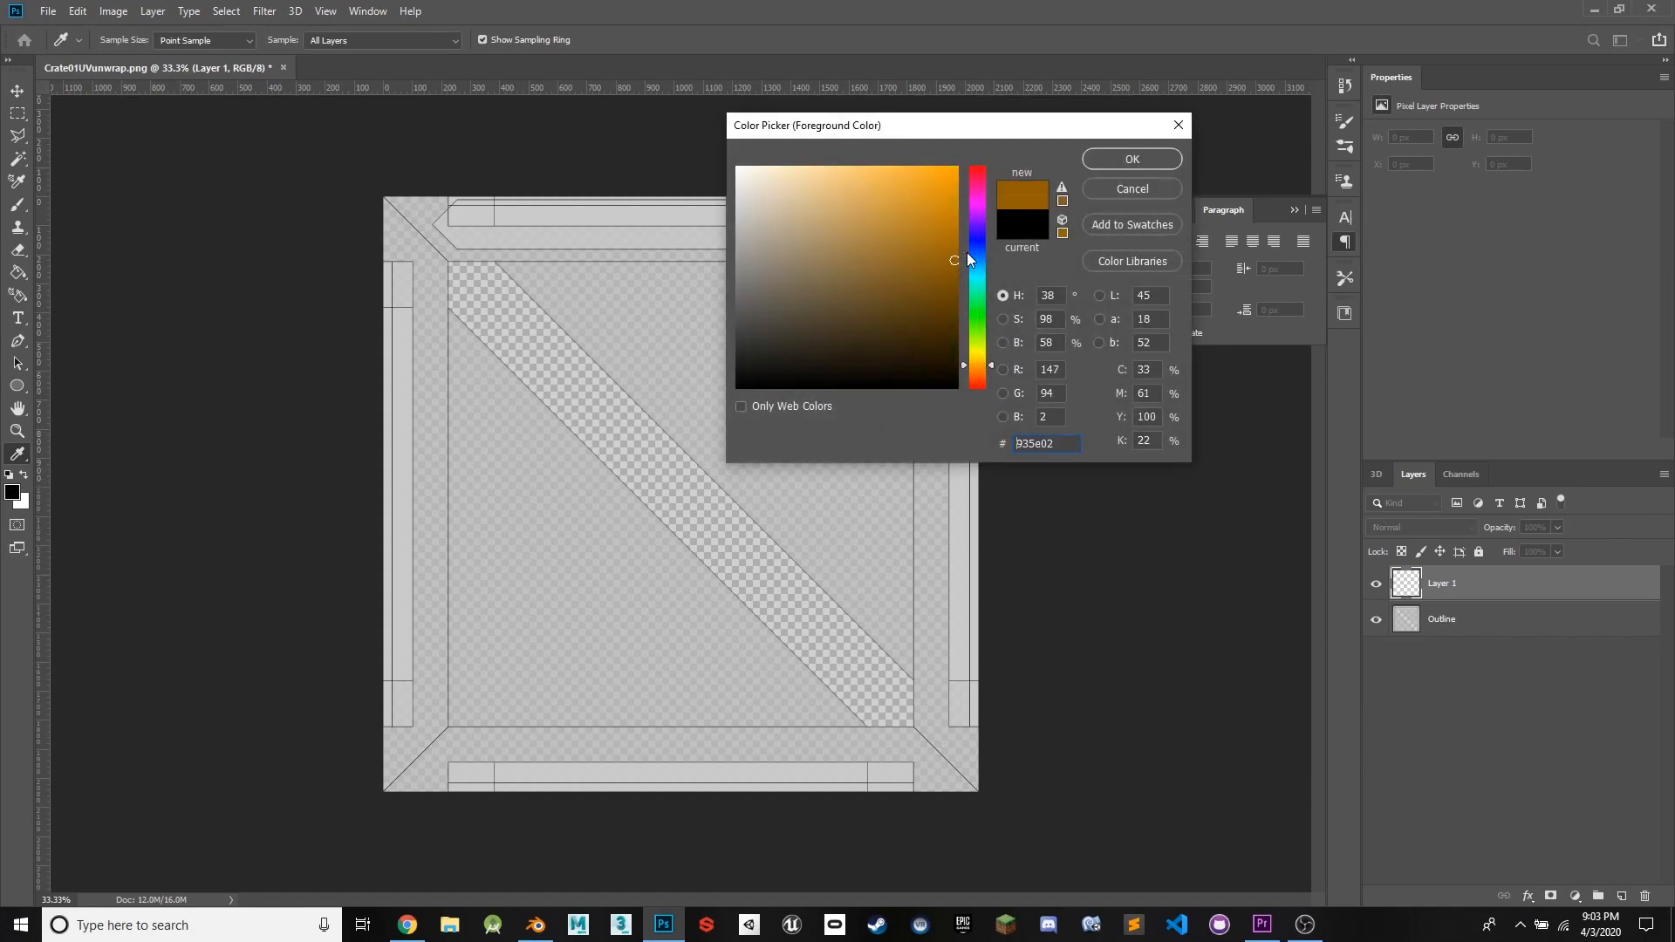
click(1131, 159)
- Set the background colour to the lighter brown a27318 and return to the marquee tool
click(24, 503)
drag(926, 335, 952, 329)
click(985, 364)
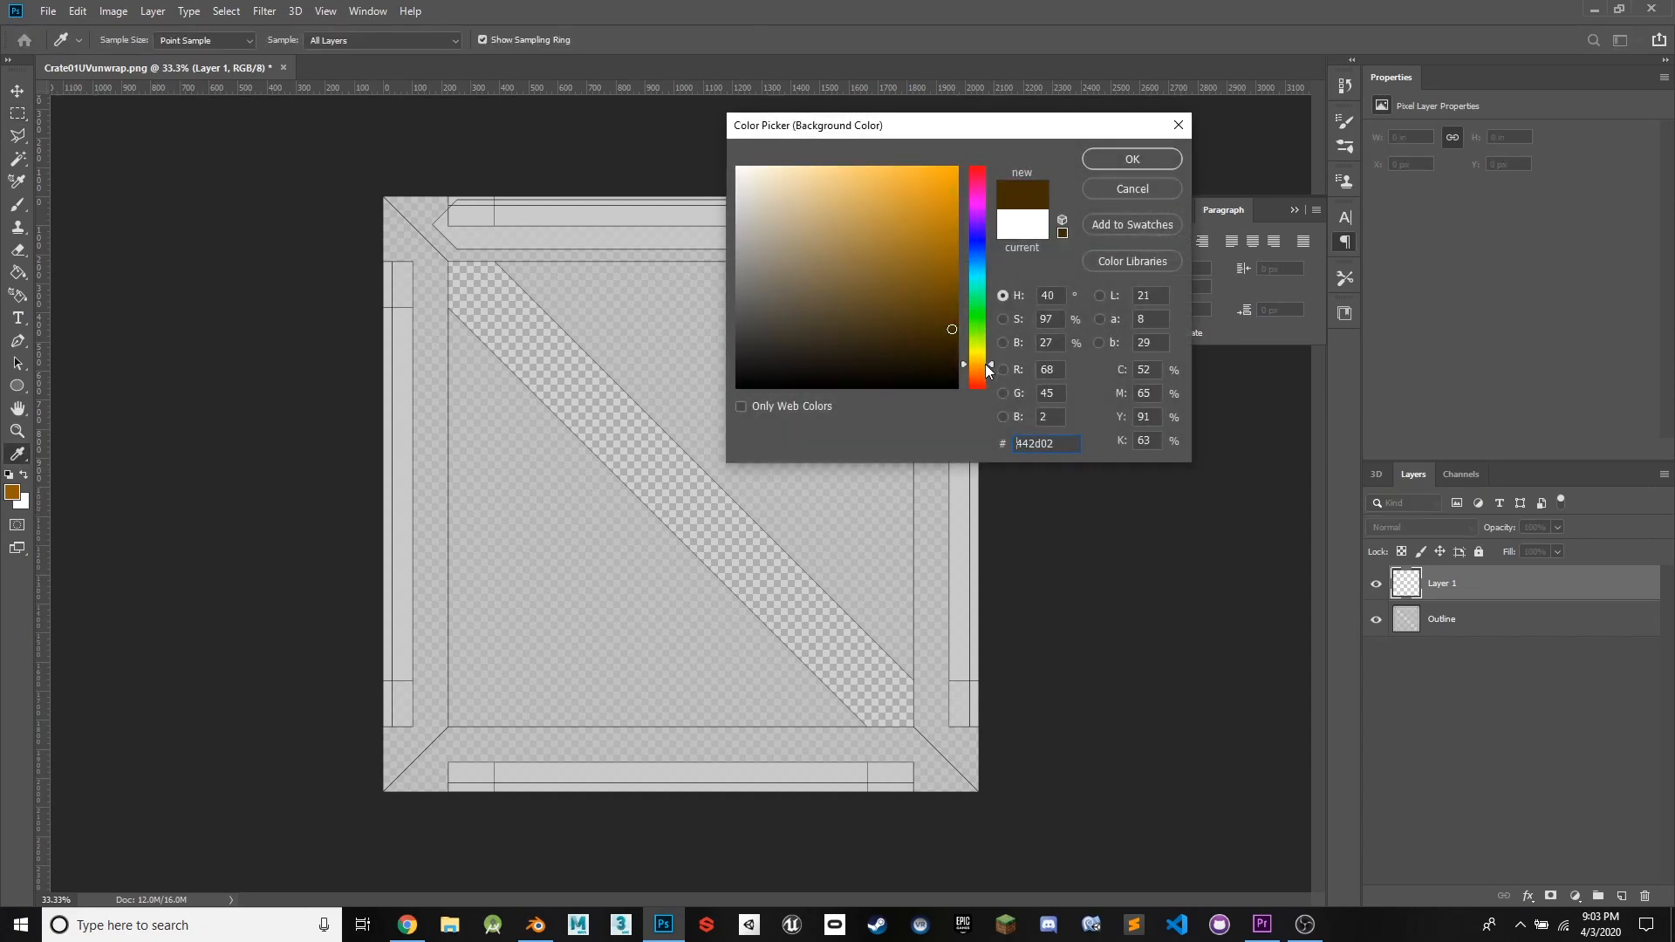
click(924, 247)
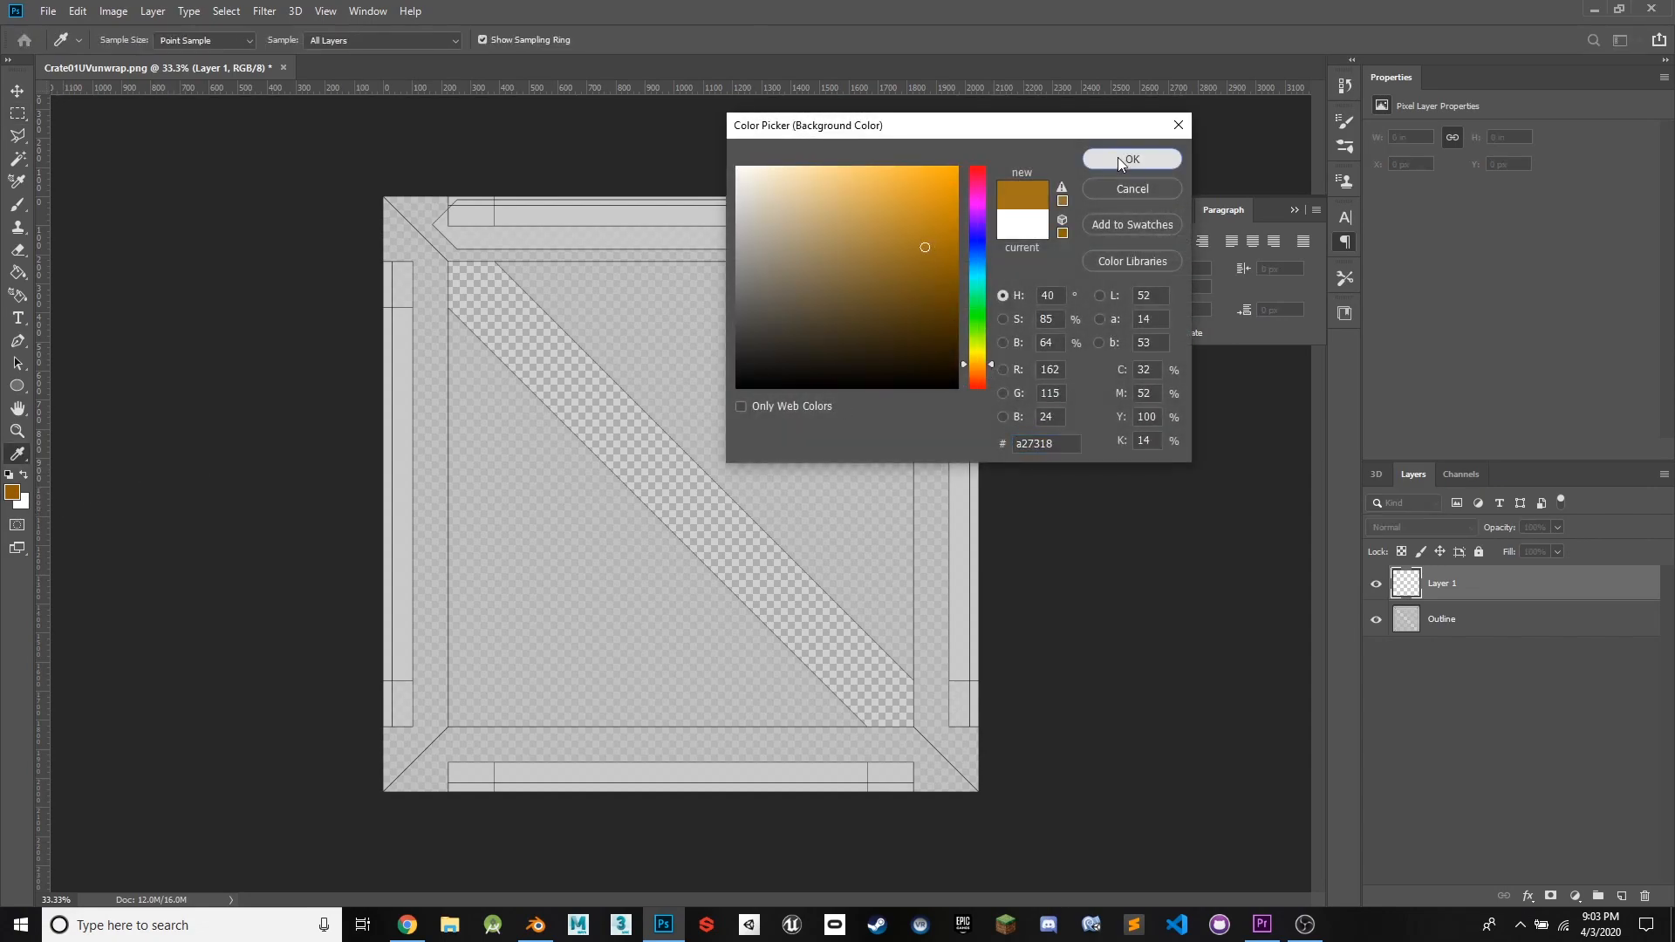
click(1125, 160)
key(m)
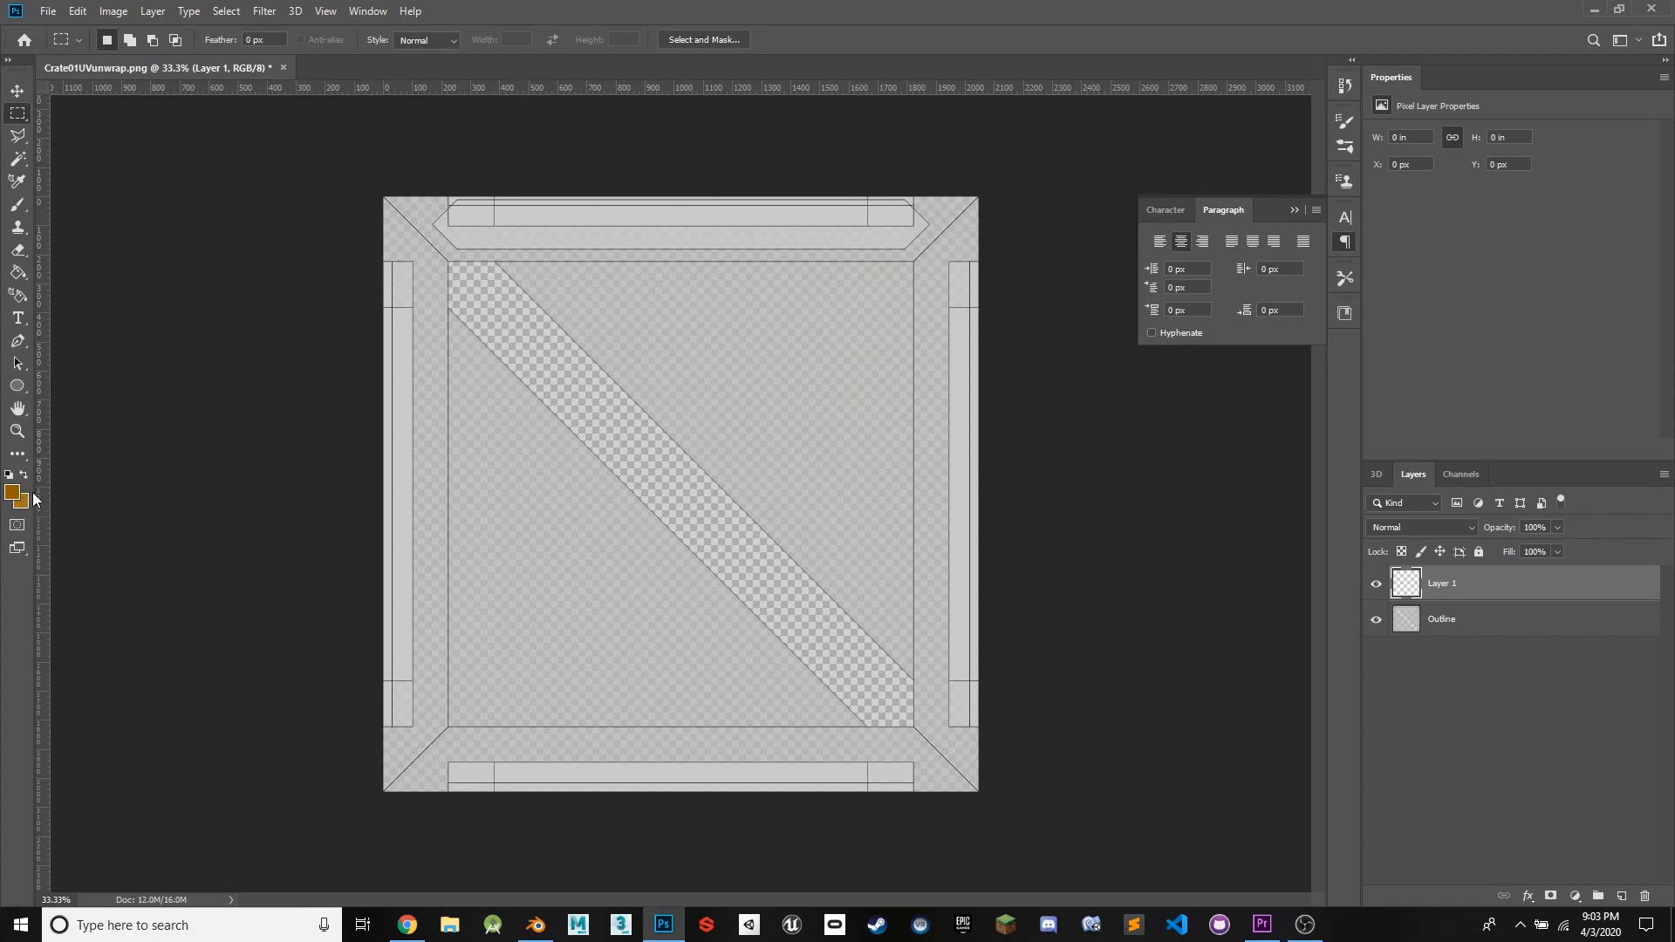
- Render randomized Fibers with variance 26 and strength 30 on the new layer and move it below Outline
click(265, 11)
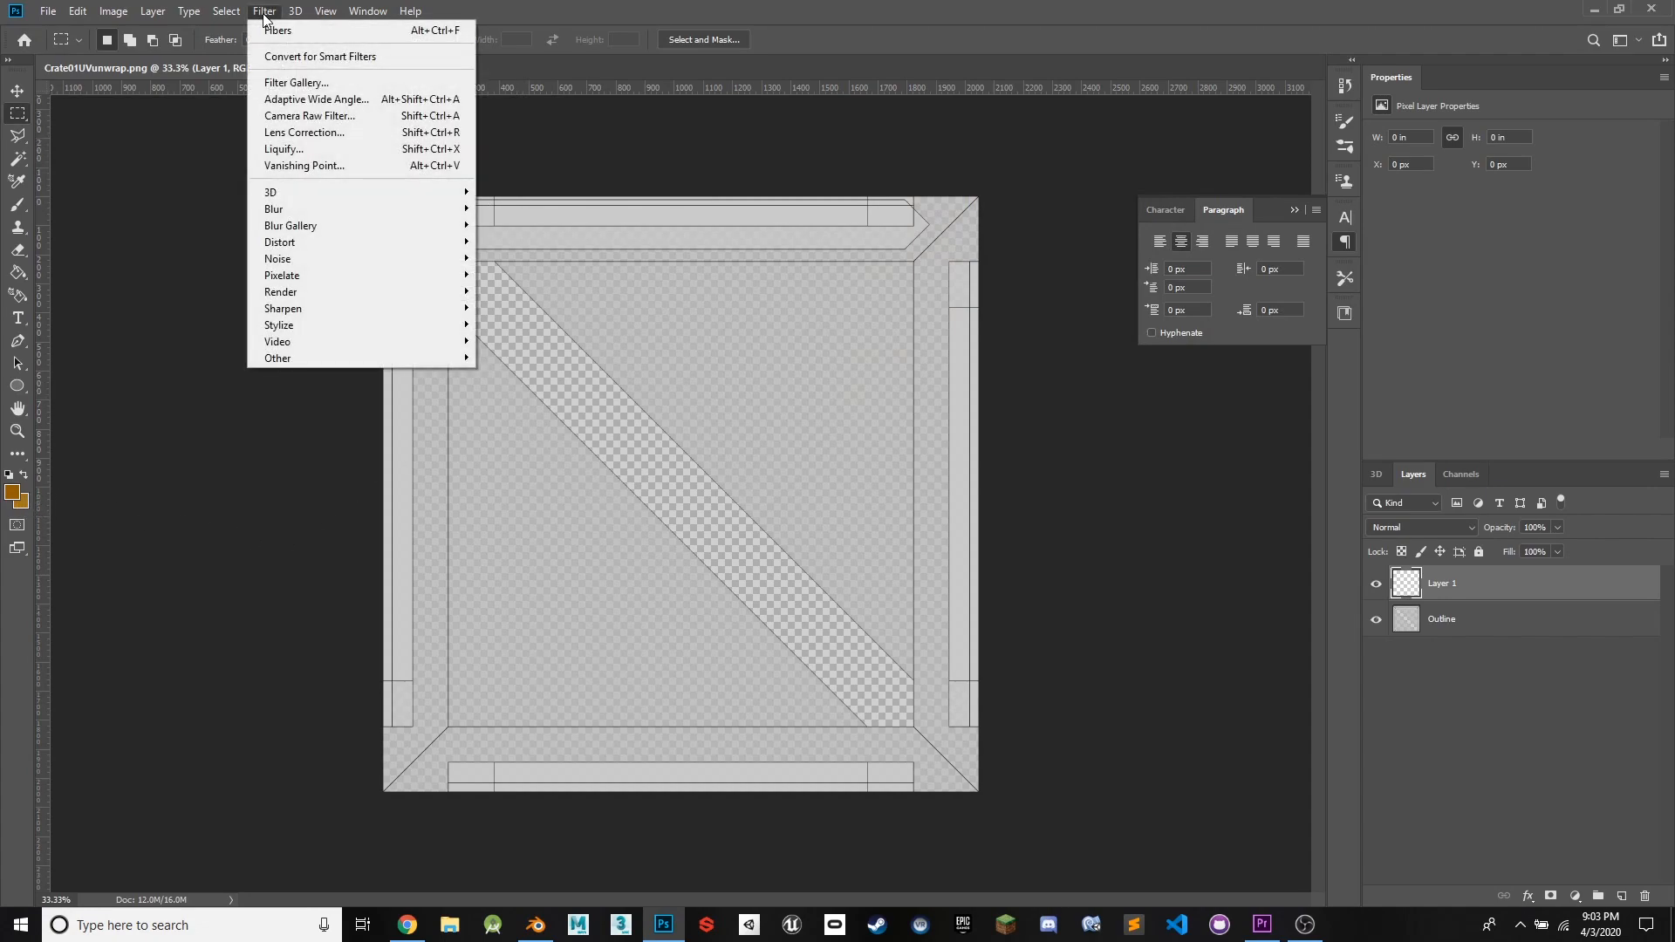
mouse_move(318, 299)
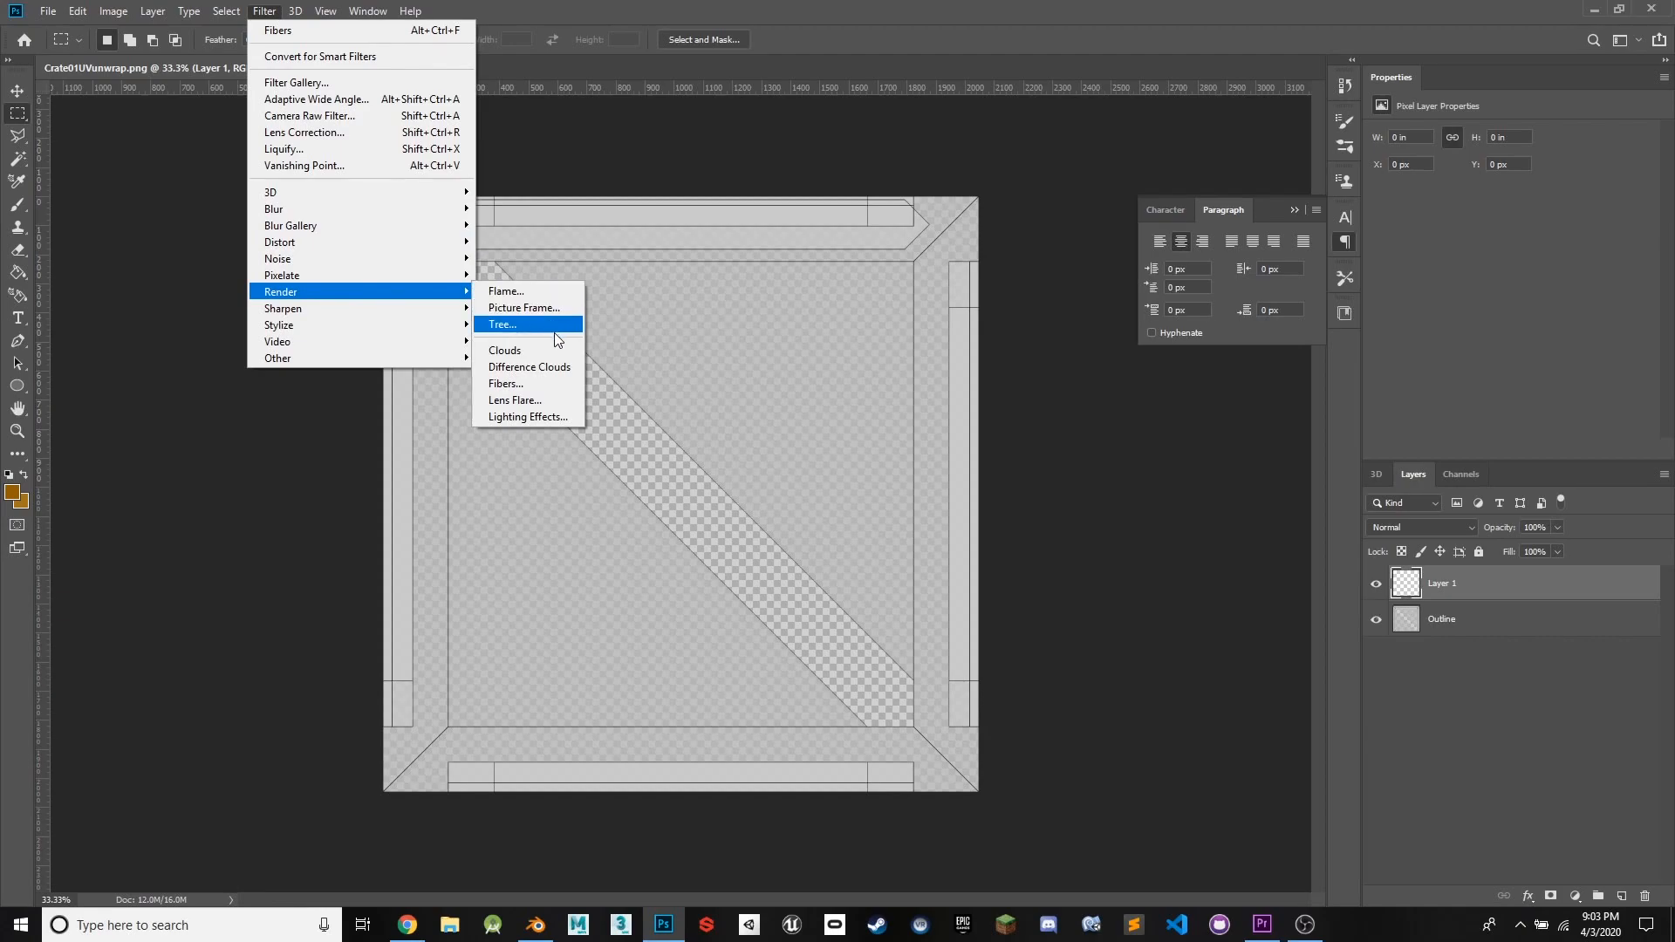
click(538, 385)
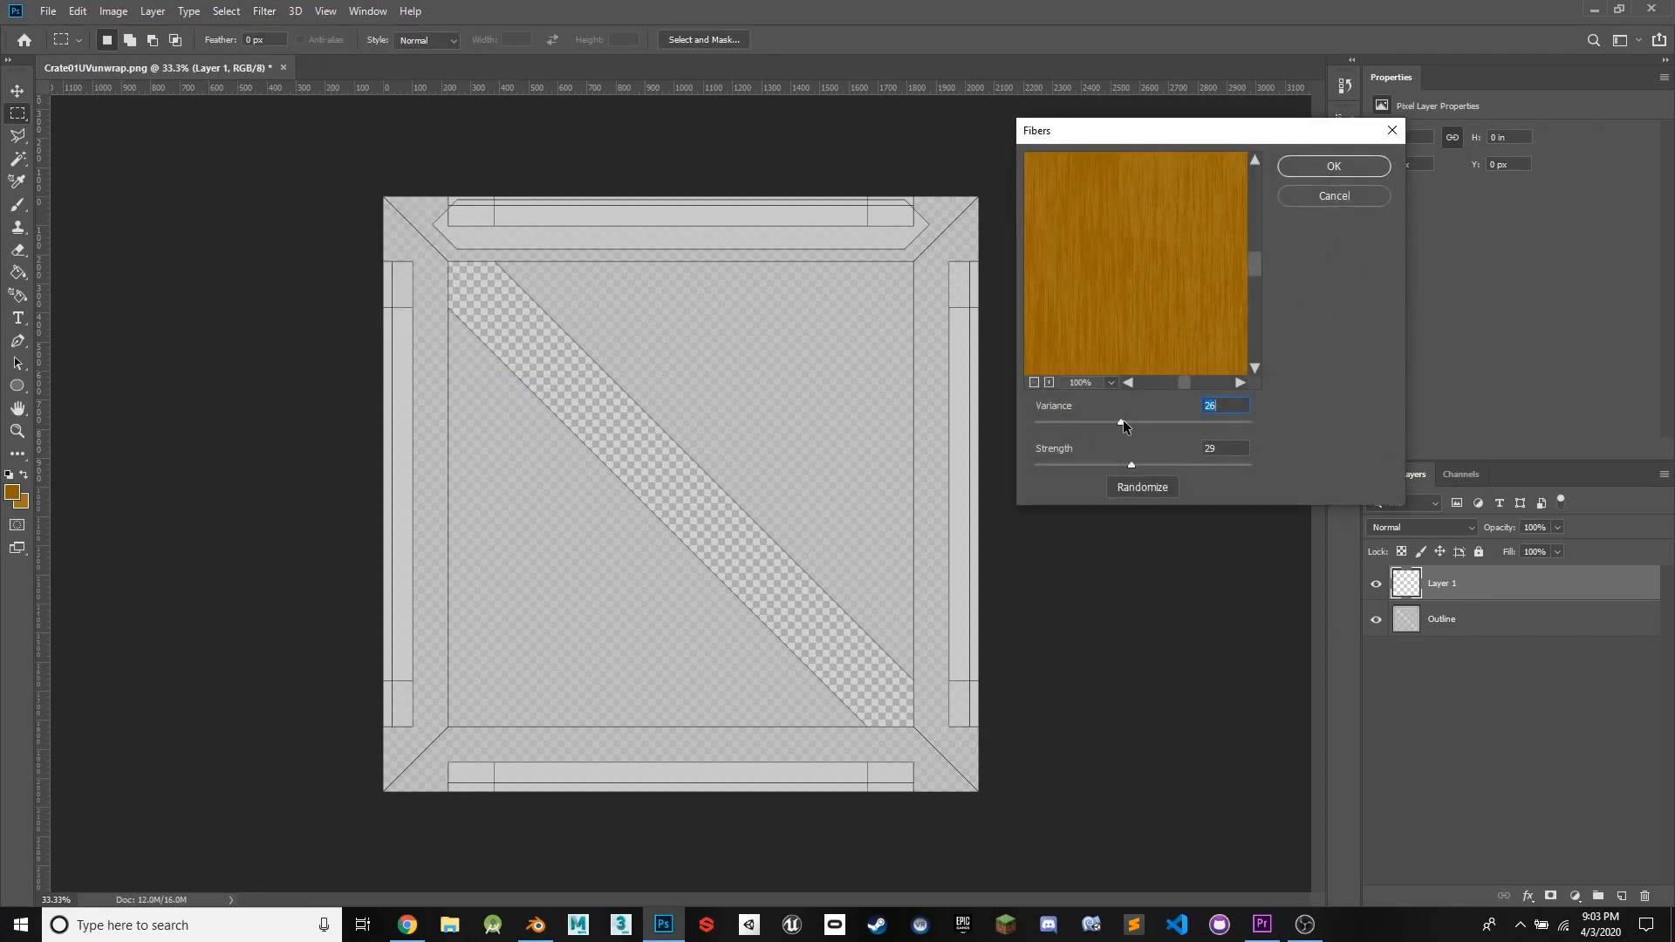
drag(1137, 465, 1138, 463)
click(1143, 489)
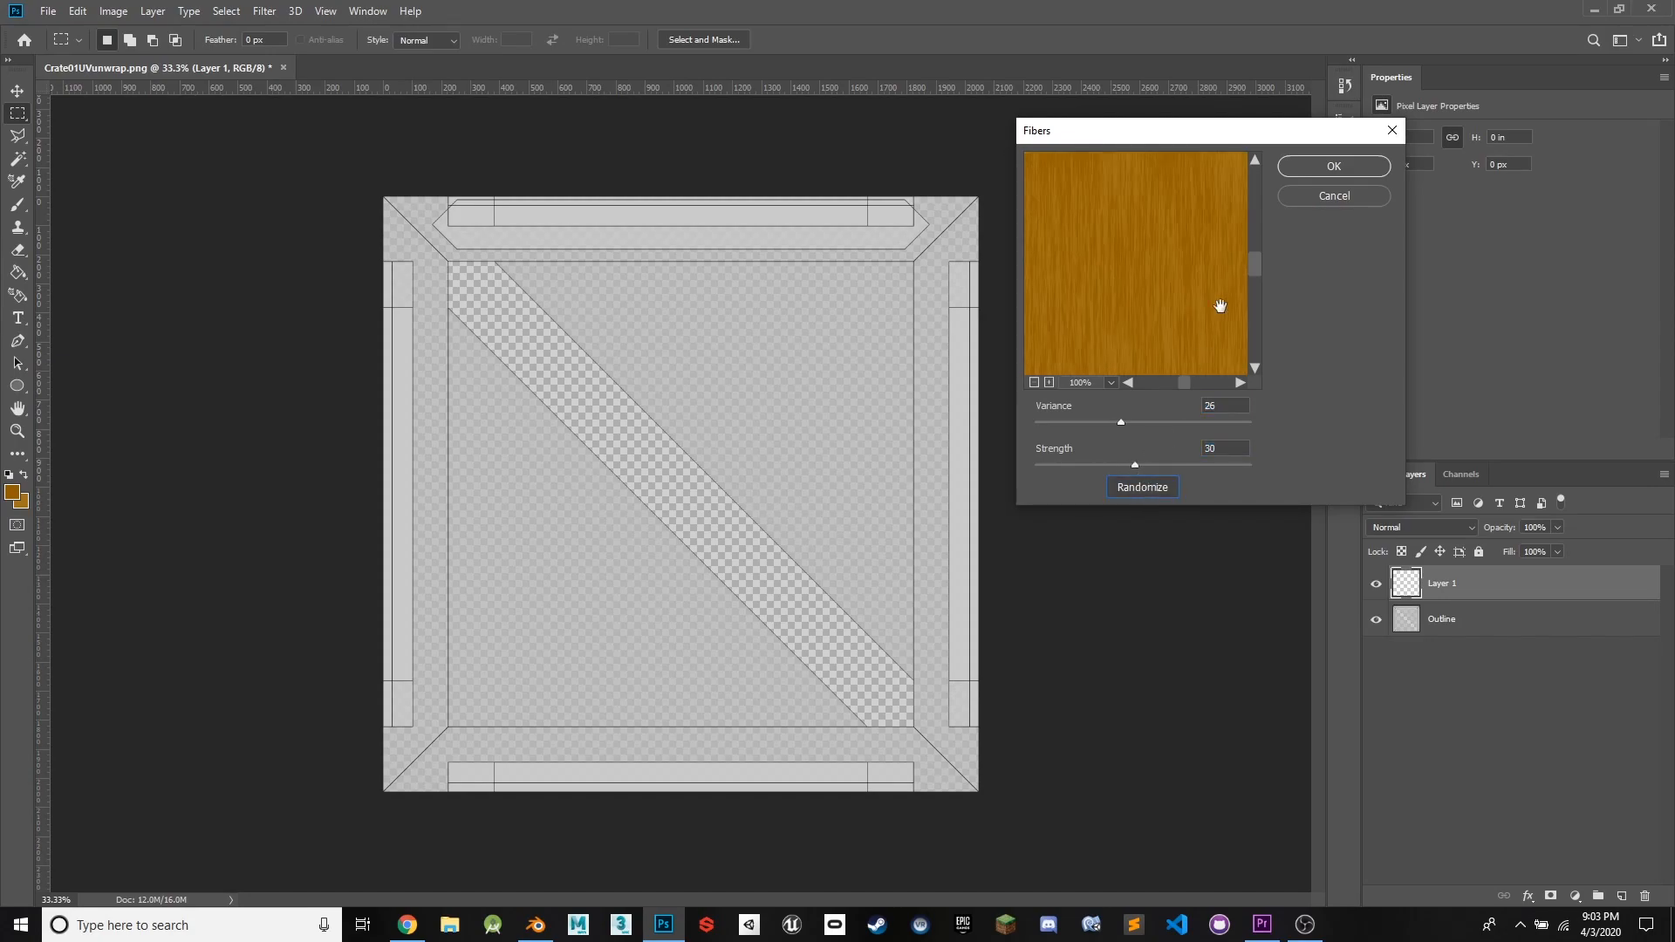
click(1299, 169)
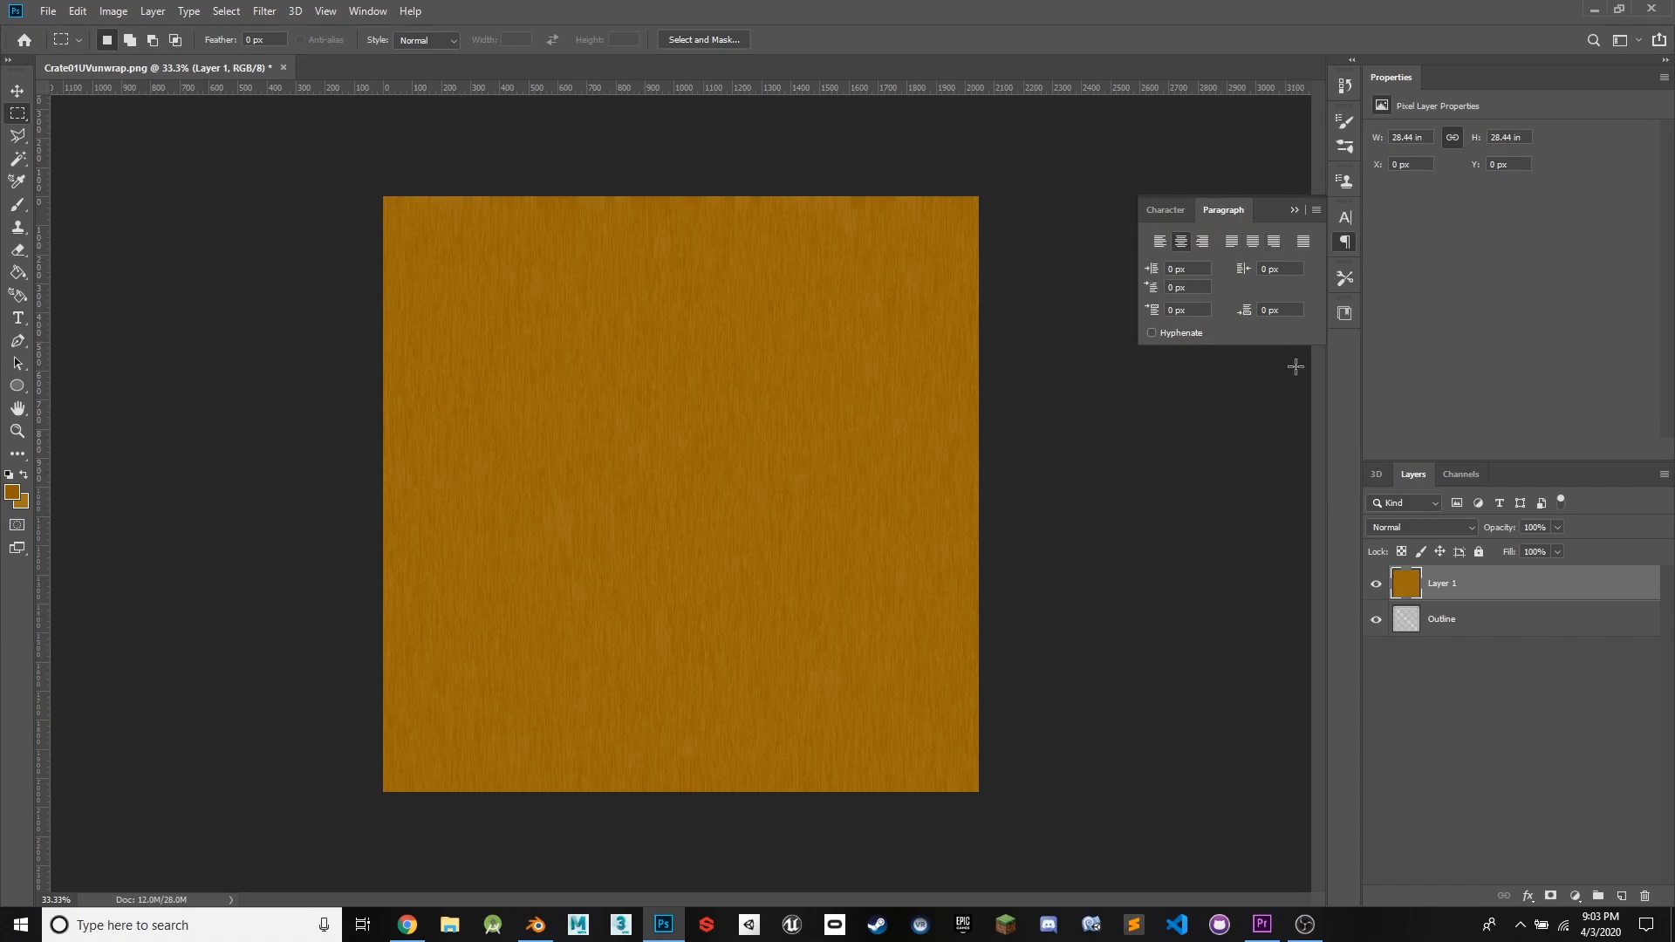
drag(1476, 584, 1466, 641)
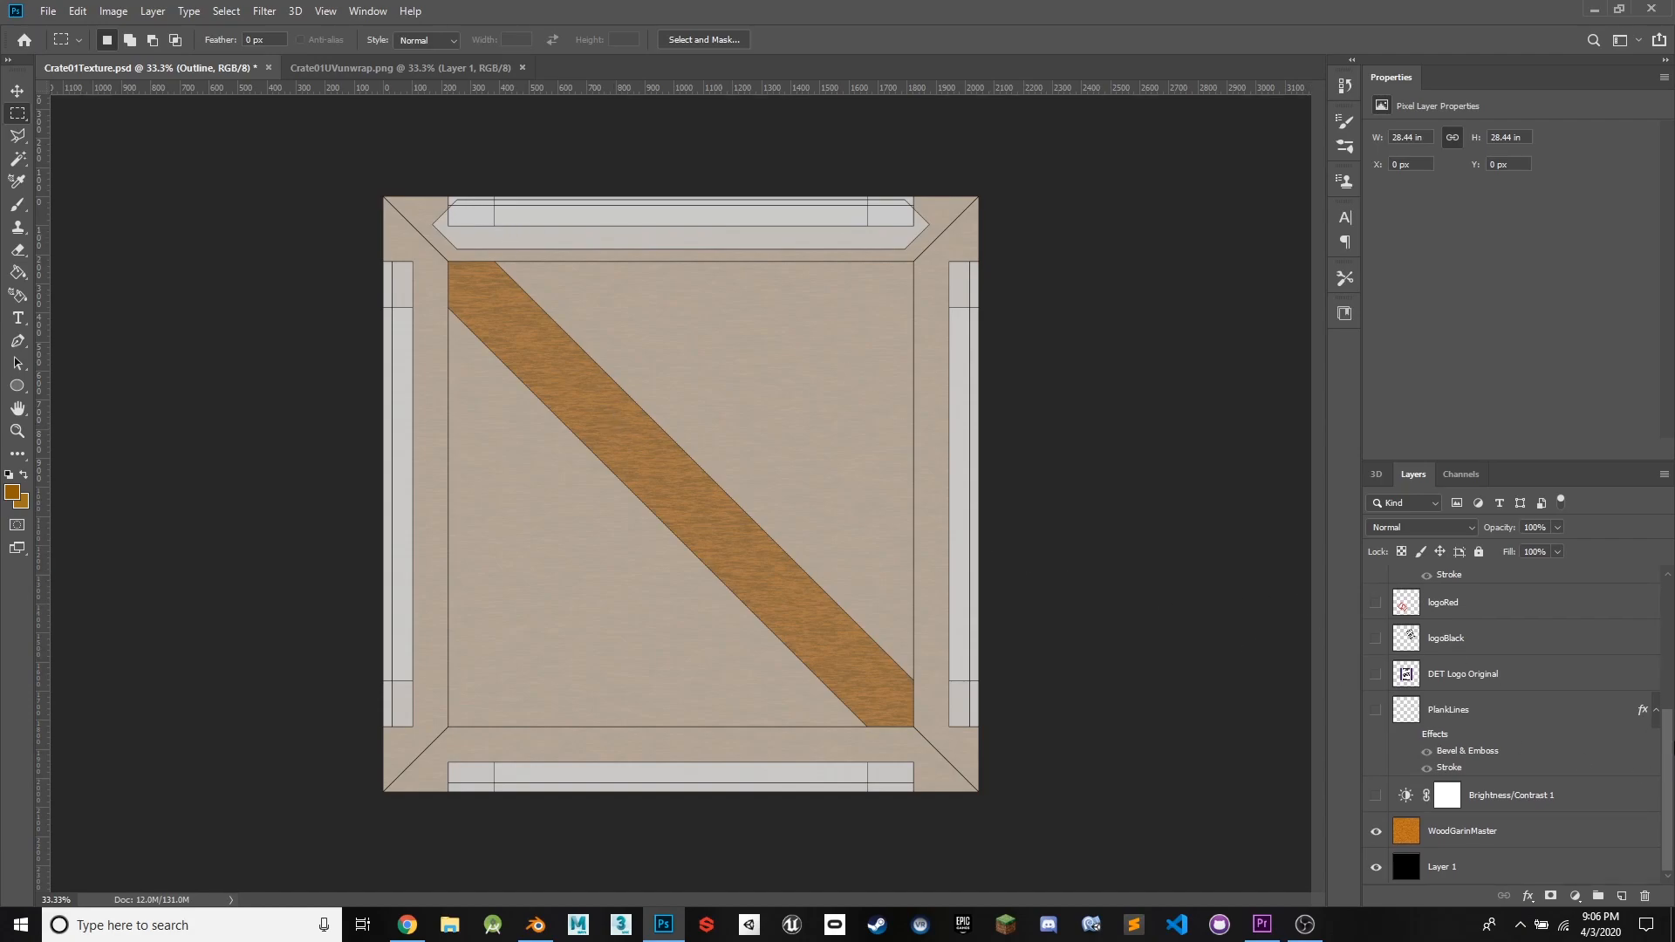
- In Crate01Texture.psd, compare the UV outline with the wood grain by toggling the Outline layer, and leave it hidden
drag(1667, 757, 1668, 601)
click(1375, 584)
click(1375, 586)
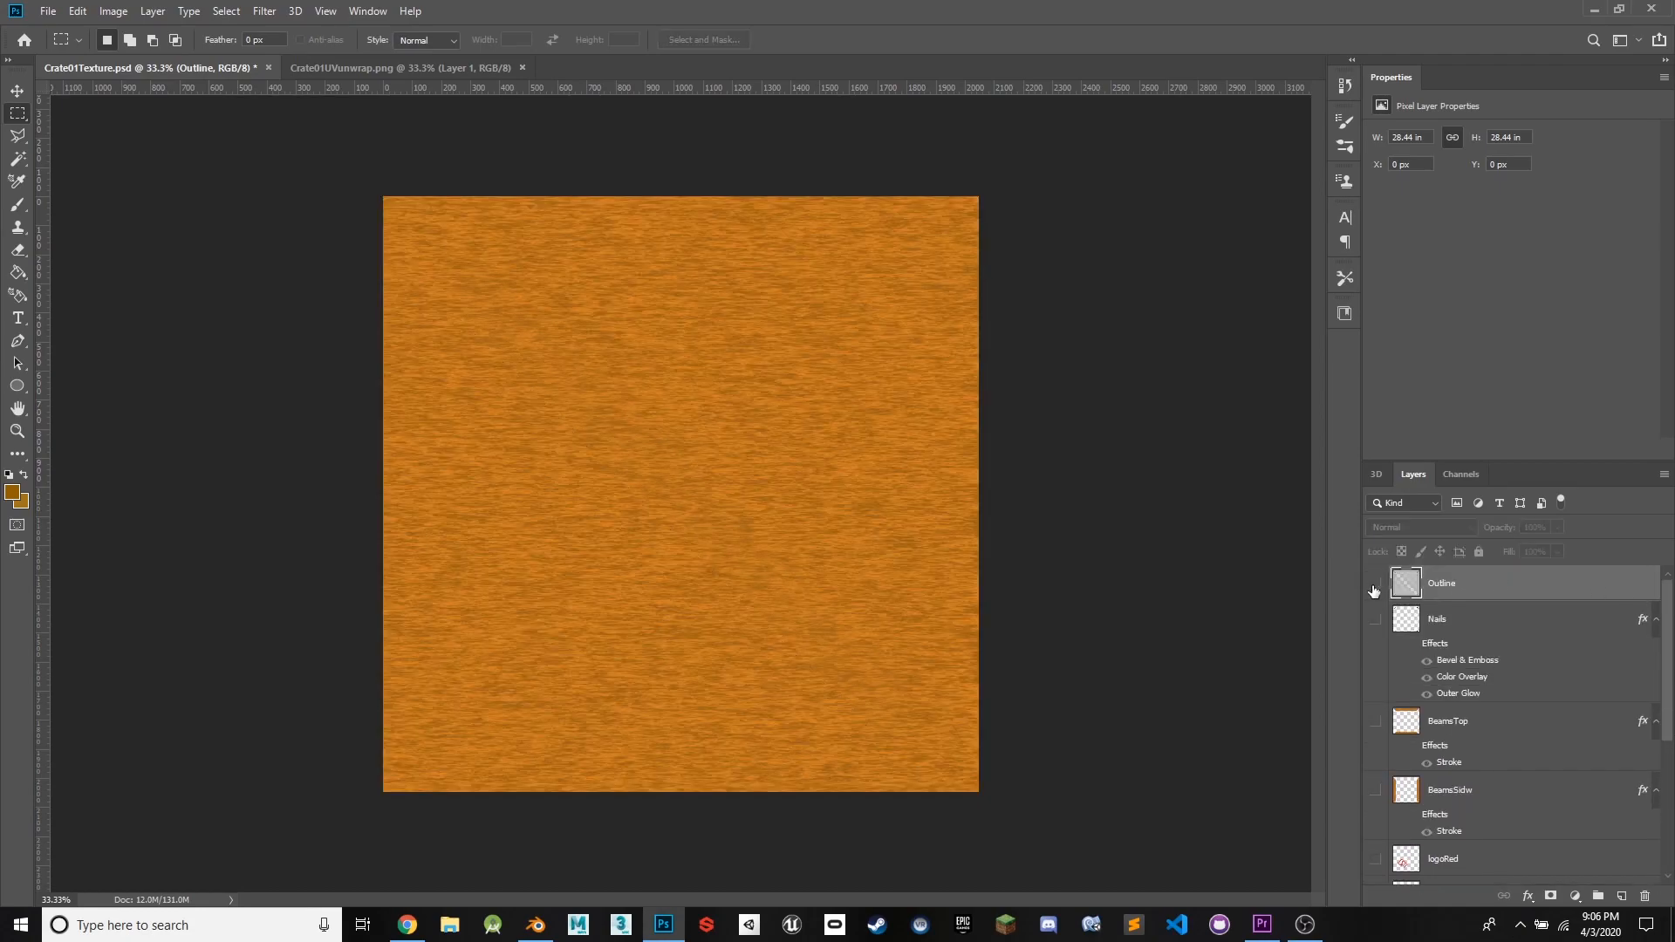
click(1374, 584)
click(1376, 585)
- Show the BeamsTop layer and briefly turn on the Outline layer to compare the beams with the UV layout
scroll(1667, 653, down, 2)
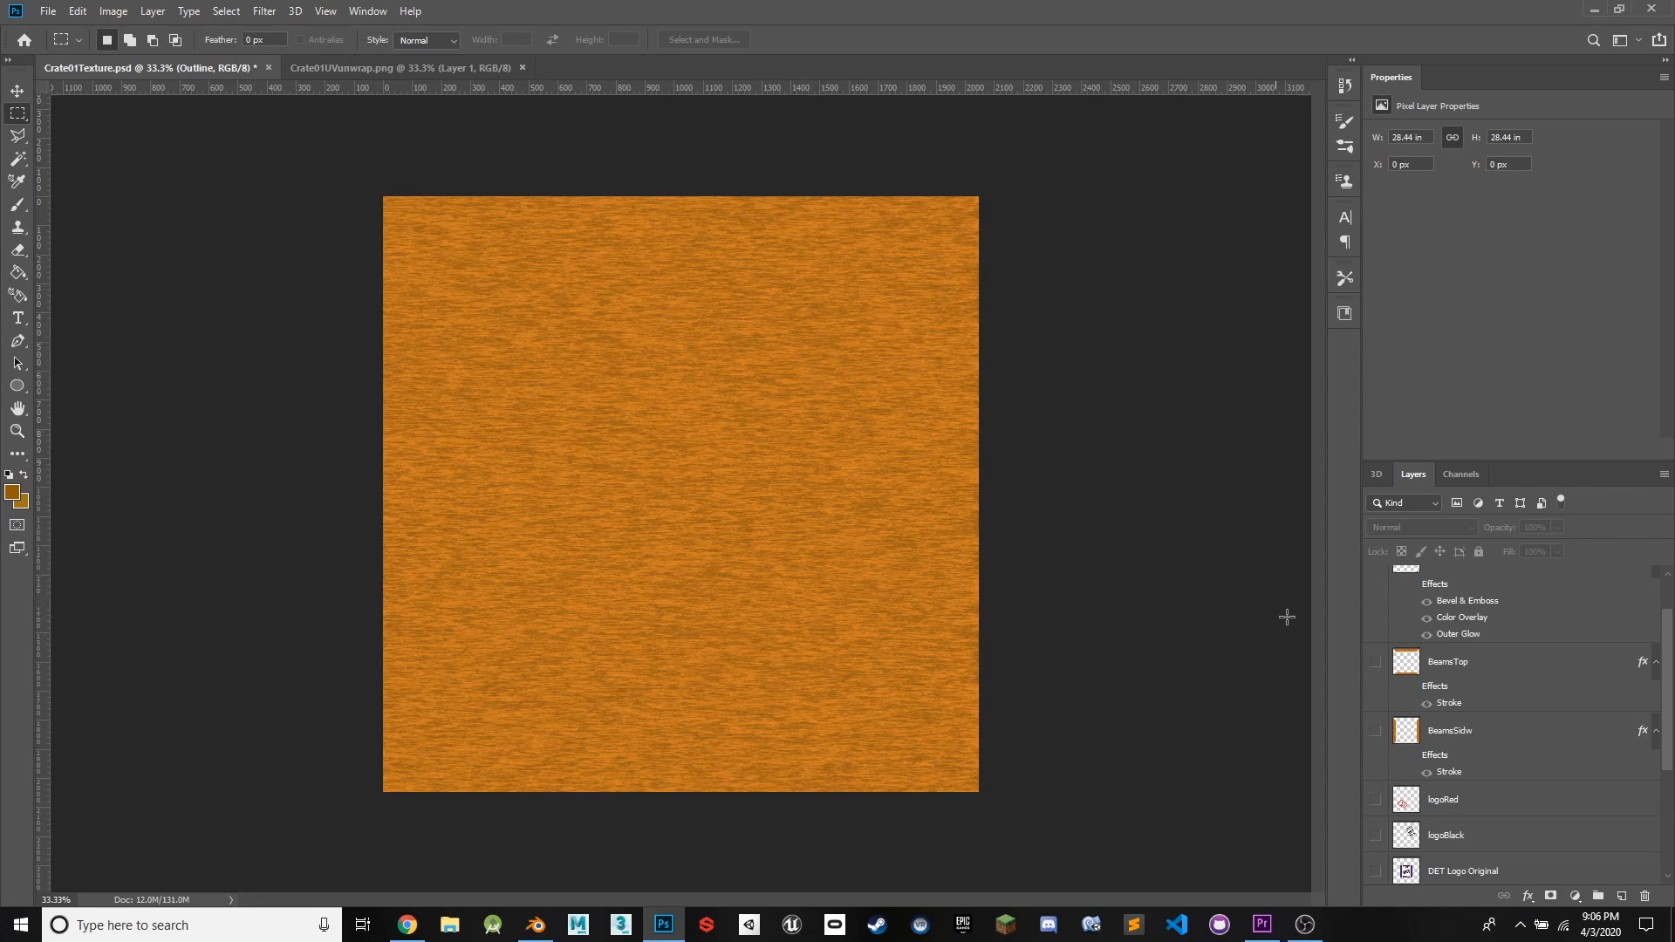
click(1375, 662)
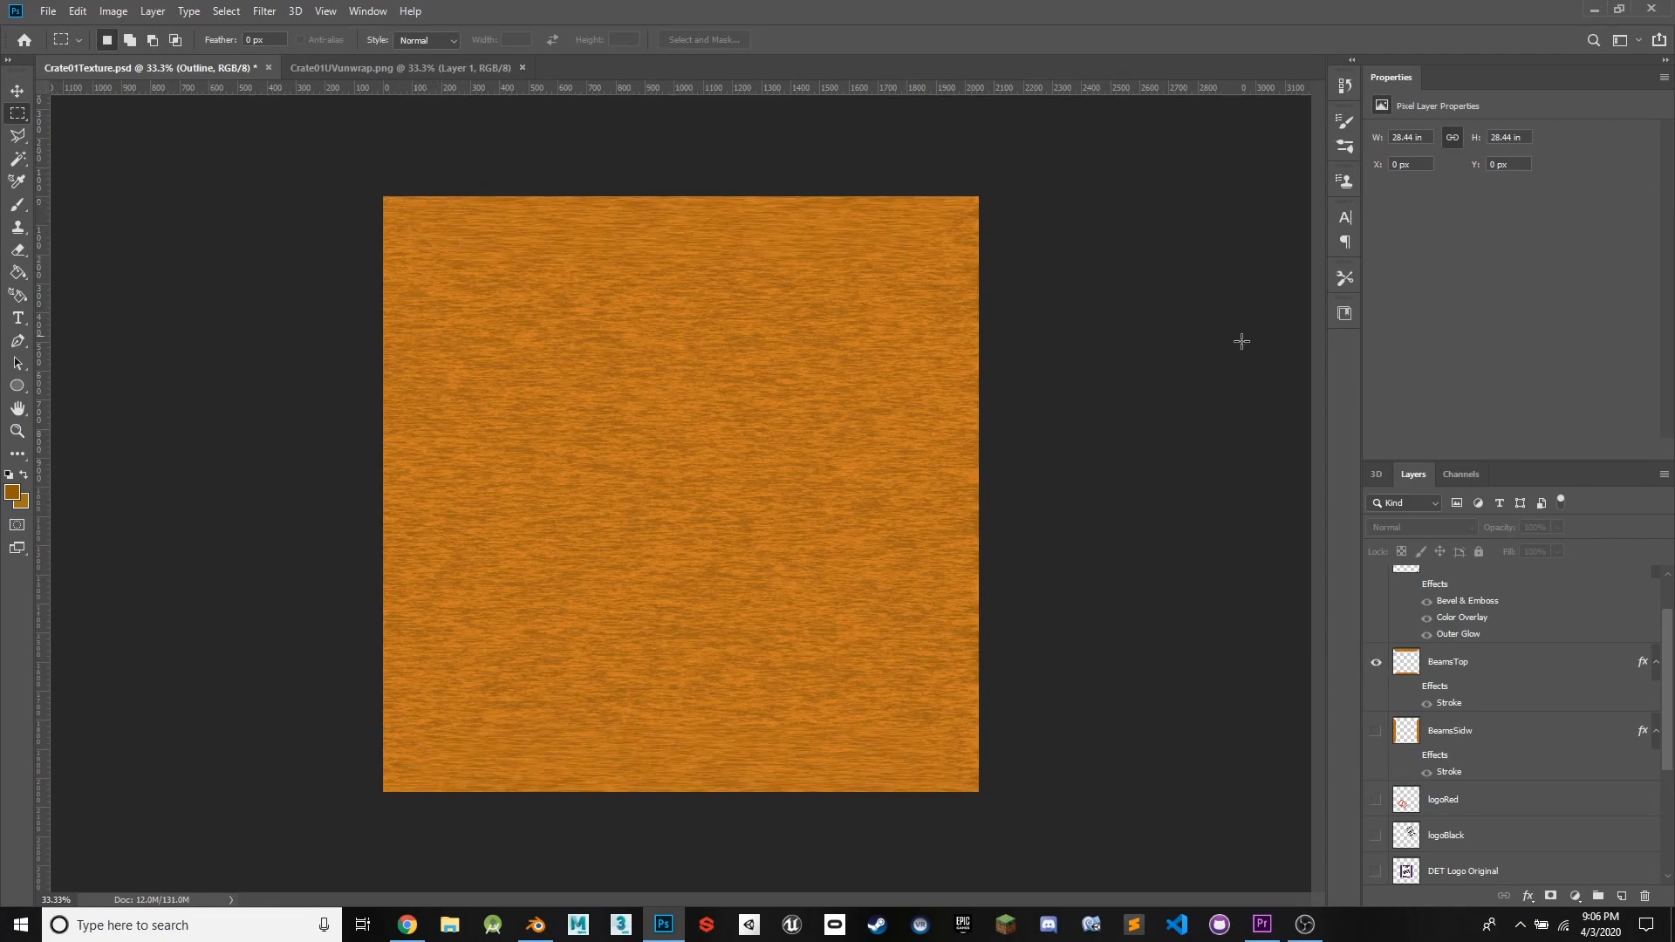
scroll(1590, 614, up, 1)
click(1374, 583)
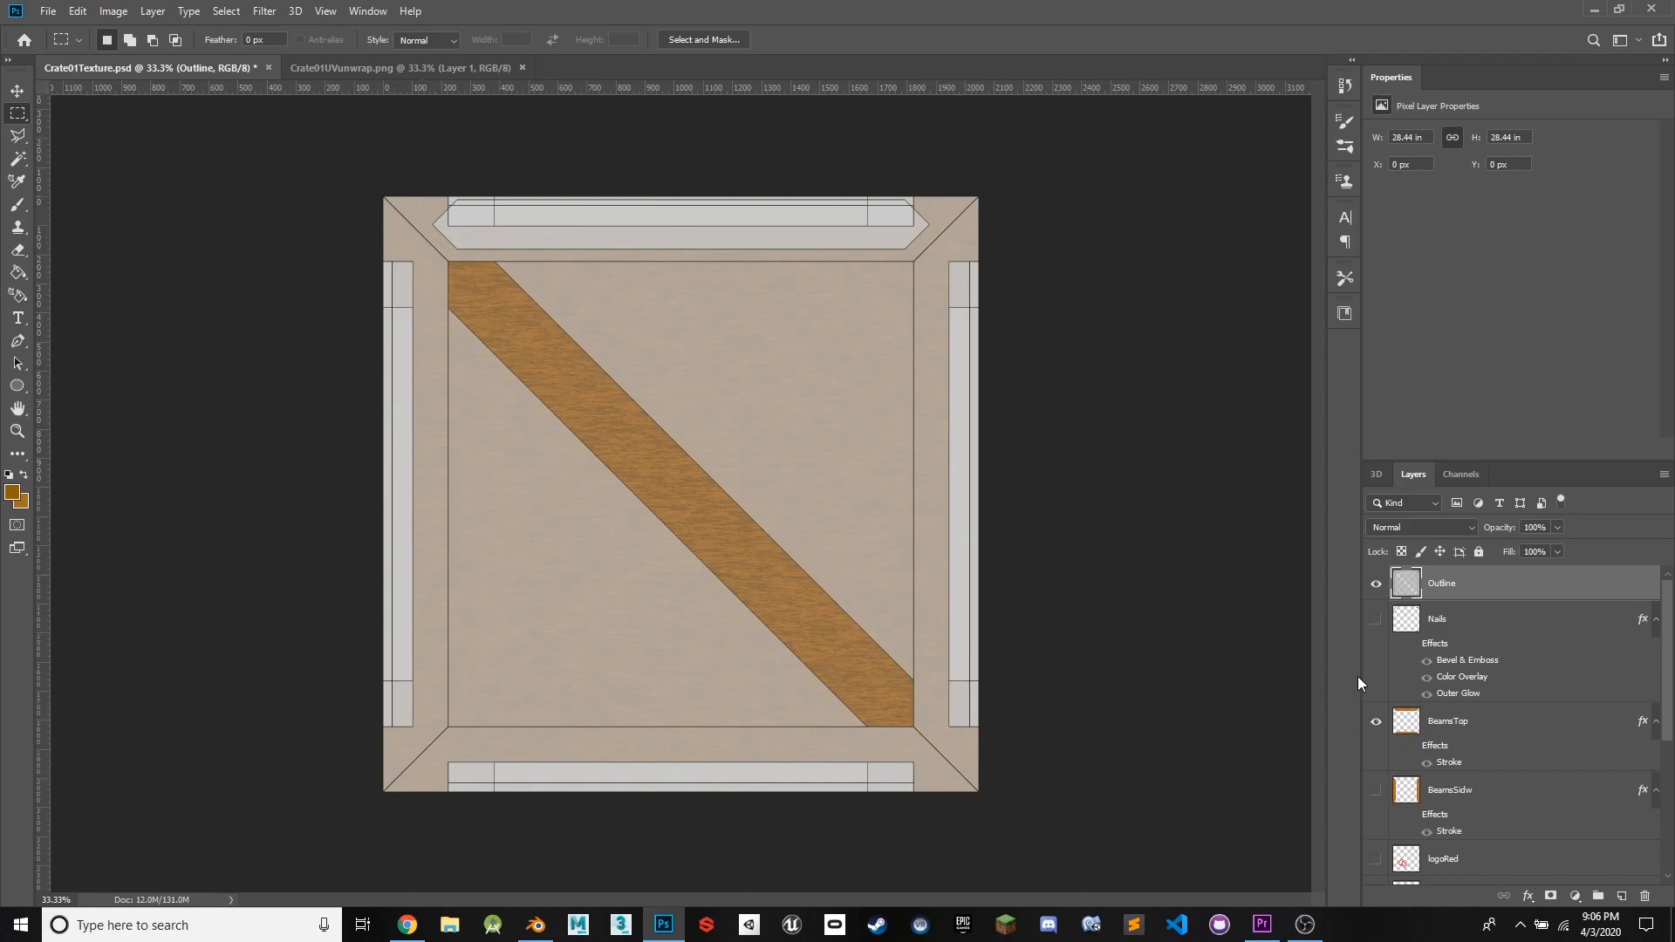
click(1376, 583)
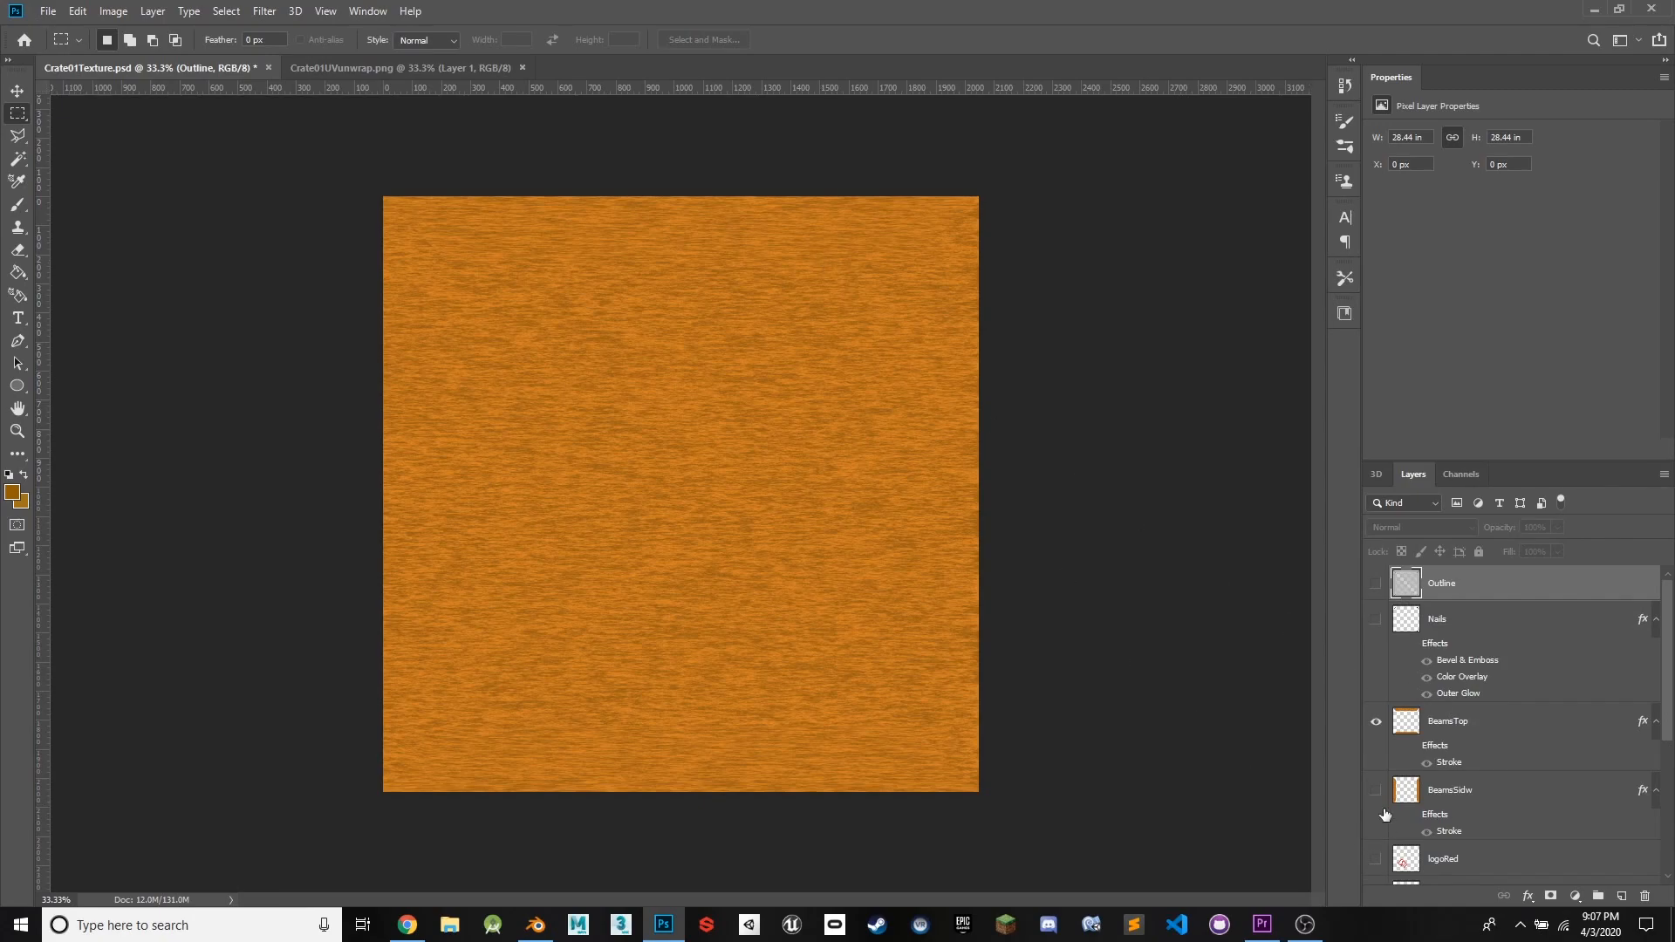
- Turn on the effects of the BeamsTop layer and show the BeamsSidw layer
click(1412, 748)
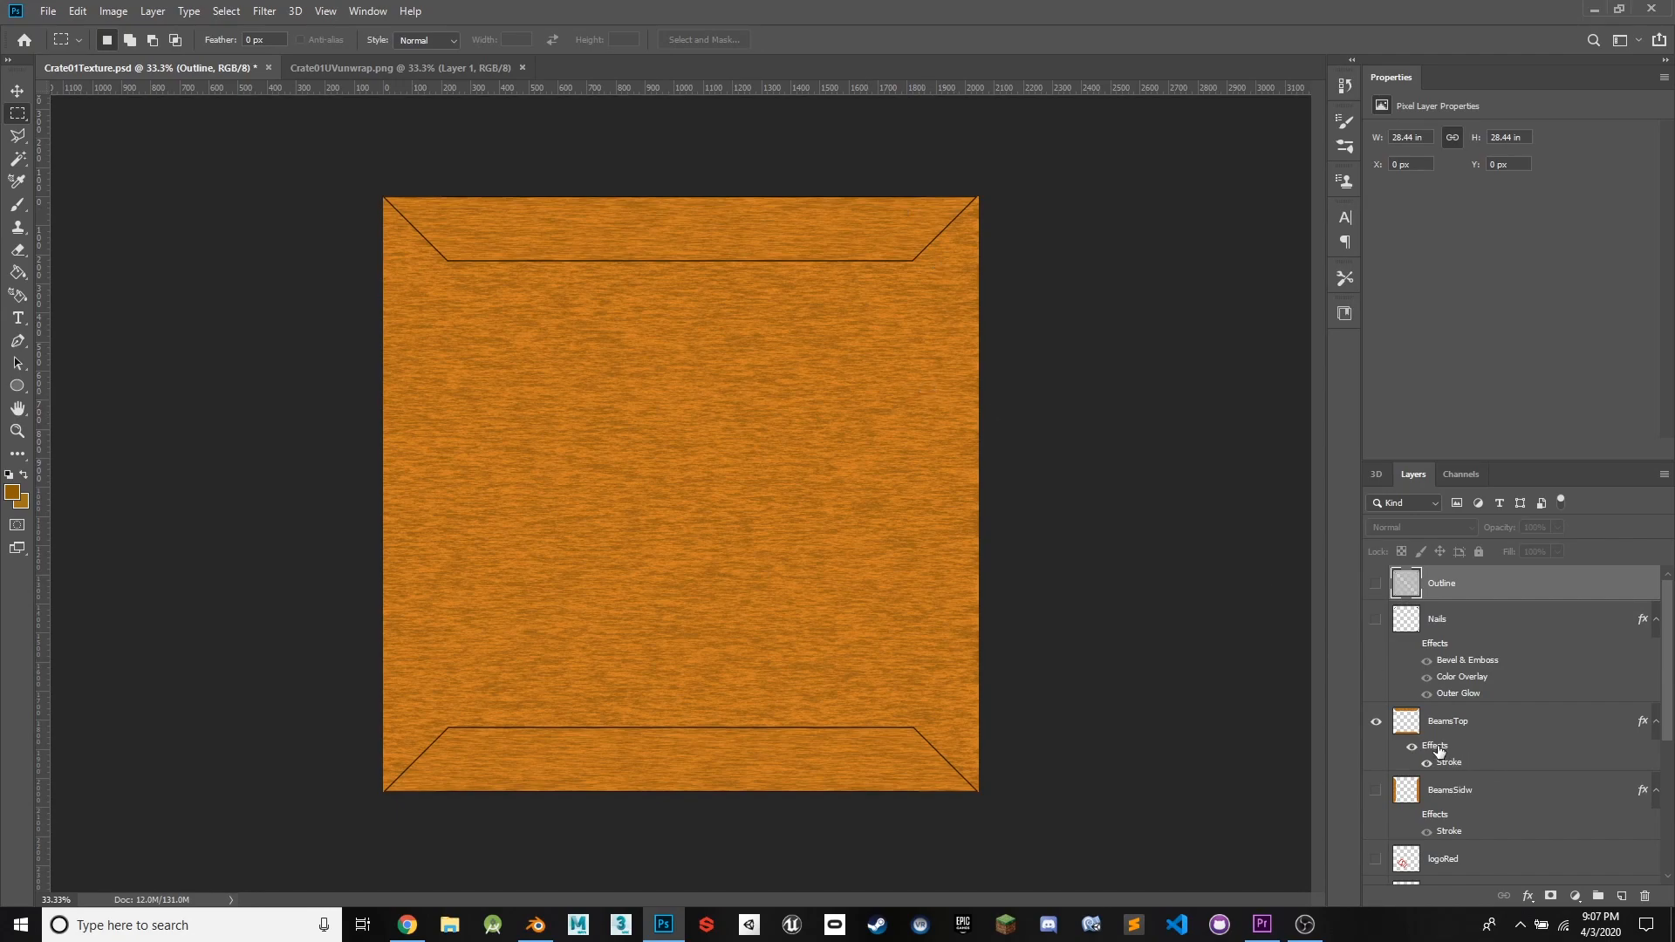
click(1376, 790)
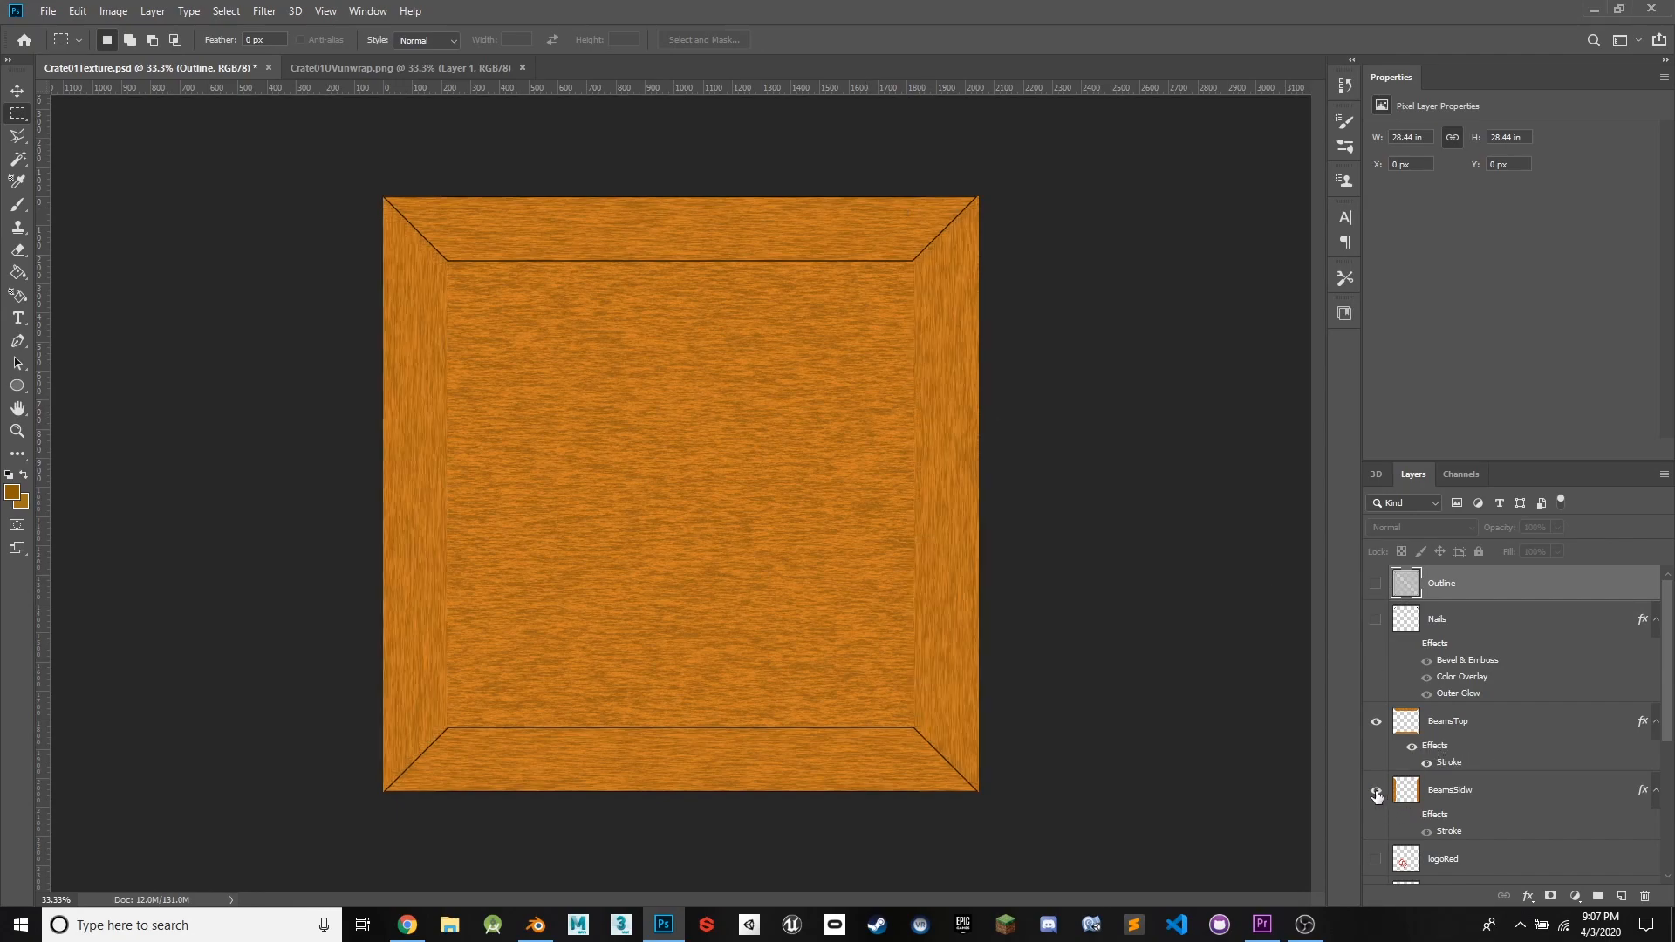
- Turn on the effects of the BeamsSidw layer, and show the PlankLines layer with its effects turned on
click(1412, 816)
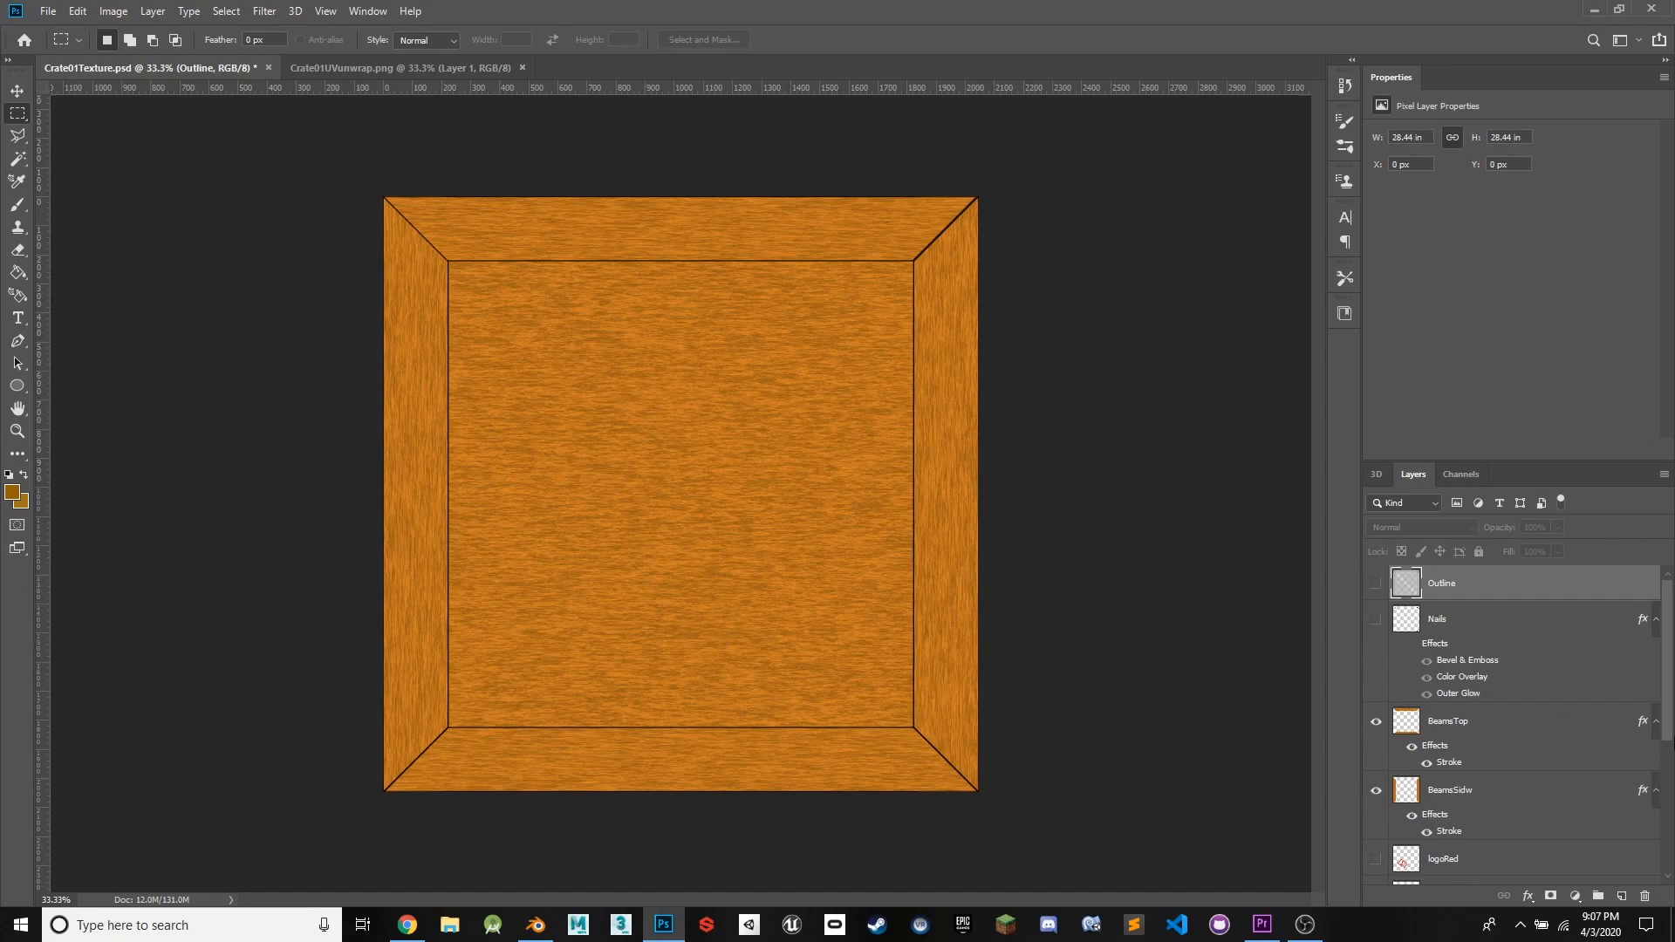
drag(1669, 695, 1670, 833)
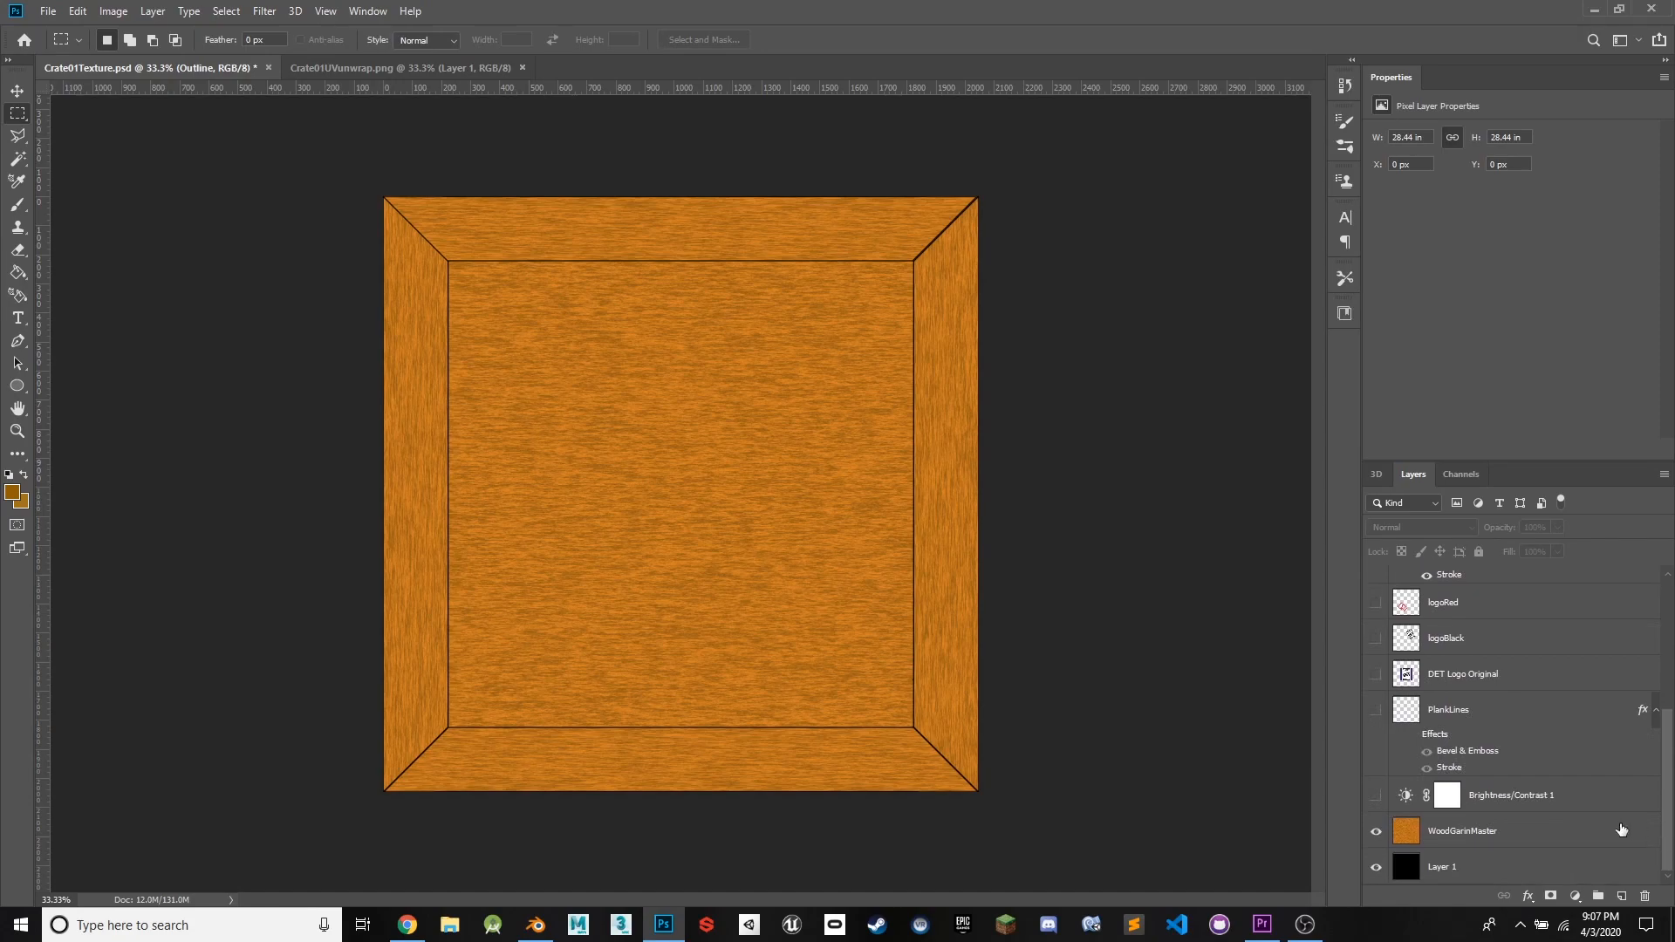
click(1376, 711)
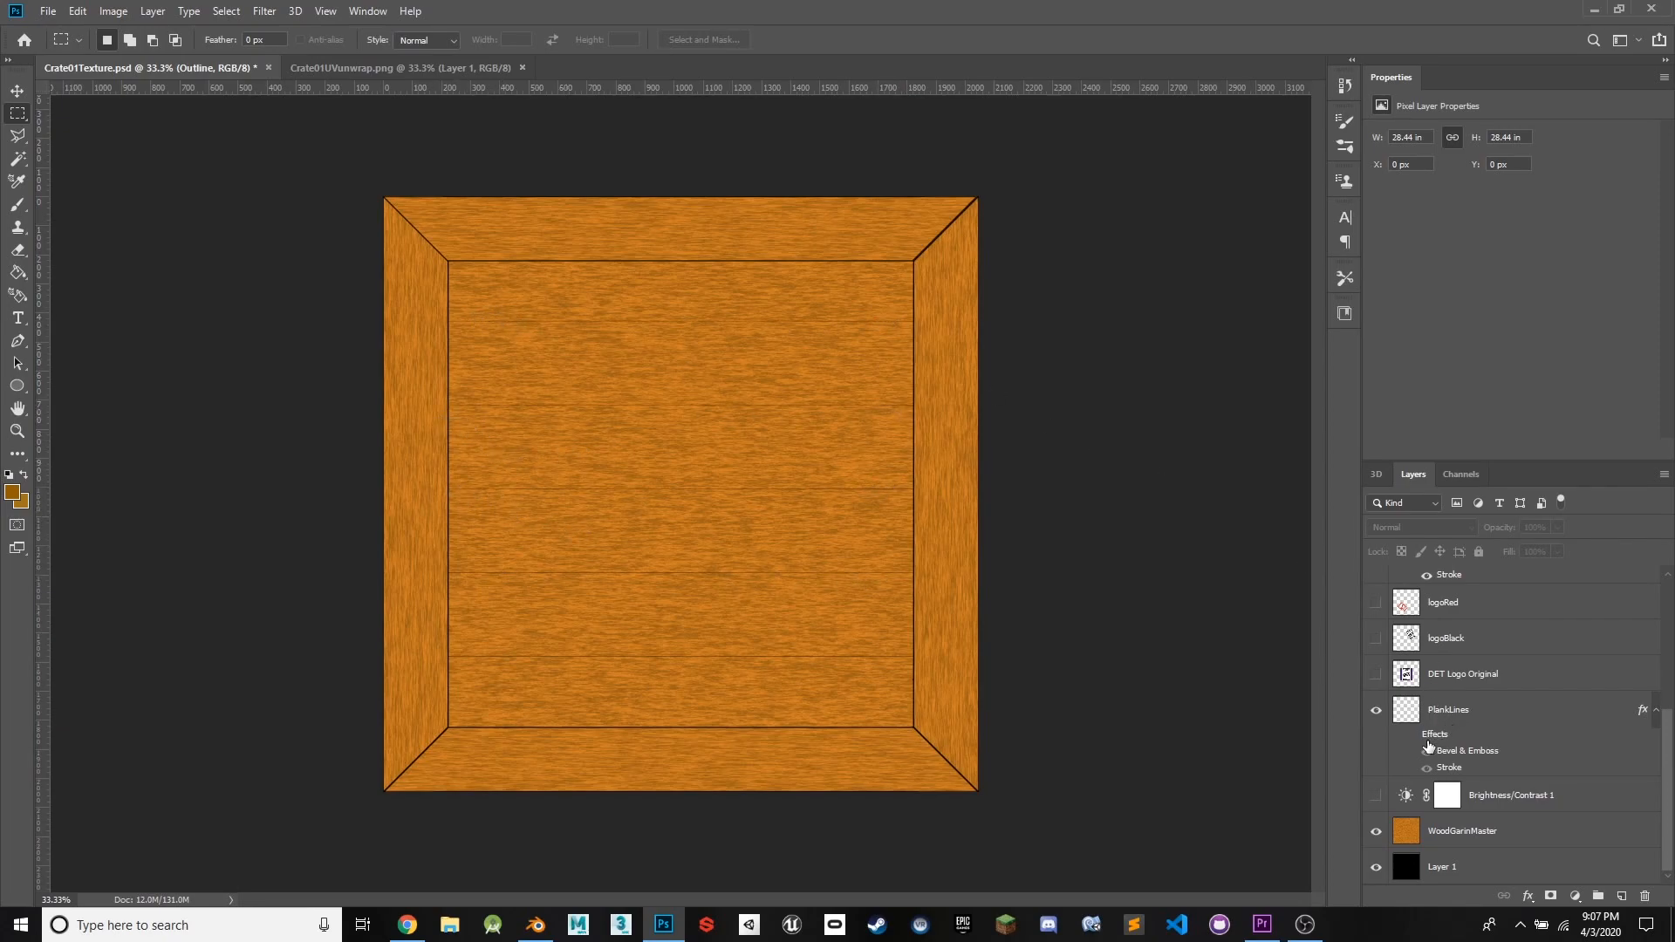
click(1411, 735)
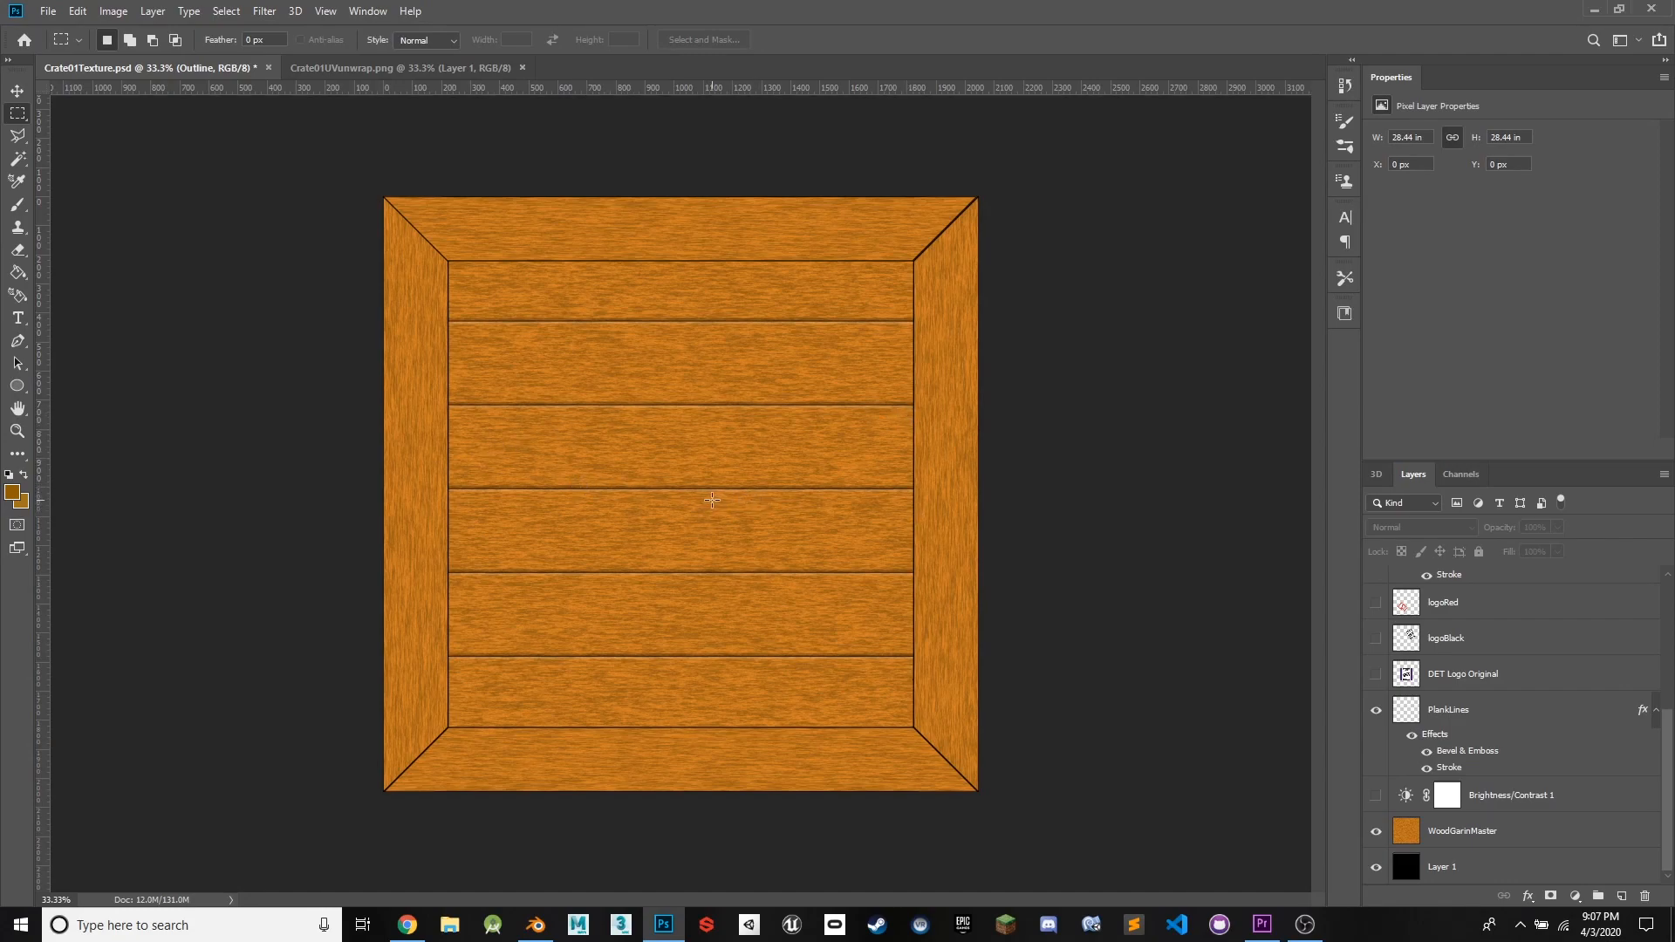
- Review the PlankLines layer's Bevel & Emboss and Stroke settings, toggling the stroke off and on to compare the plank lines
click(1448, 743)
double_click(1450, 743)
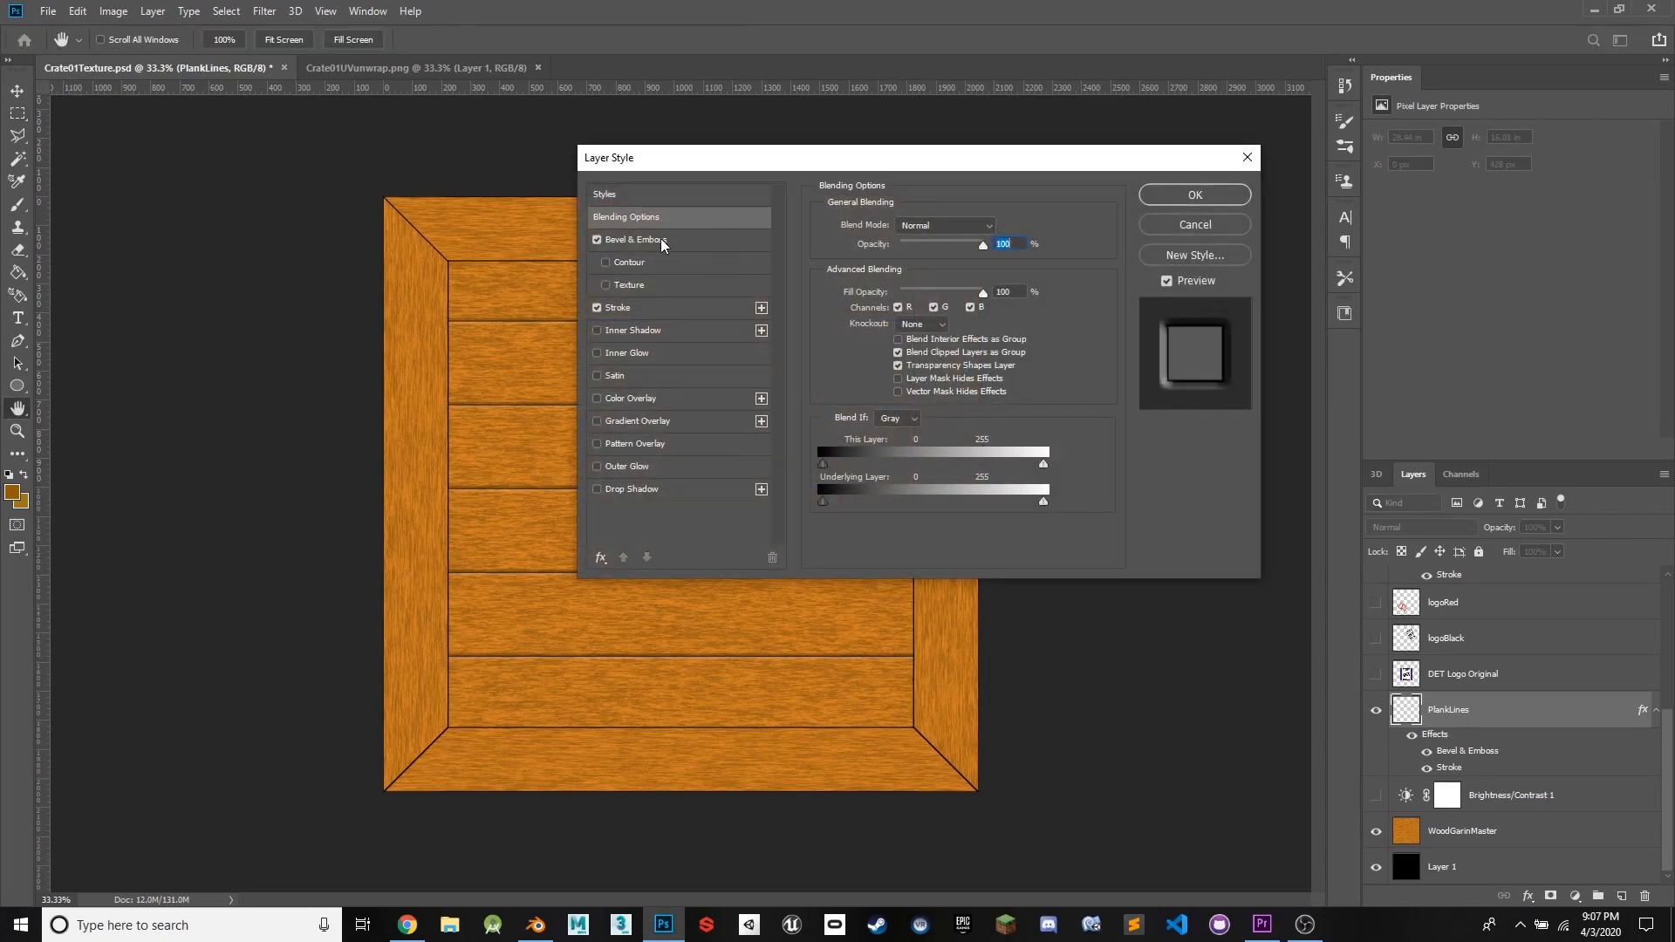
click(645, 240)
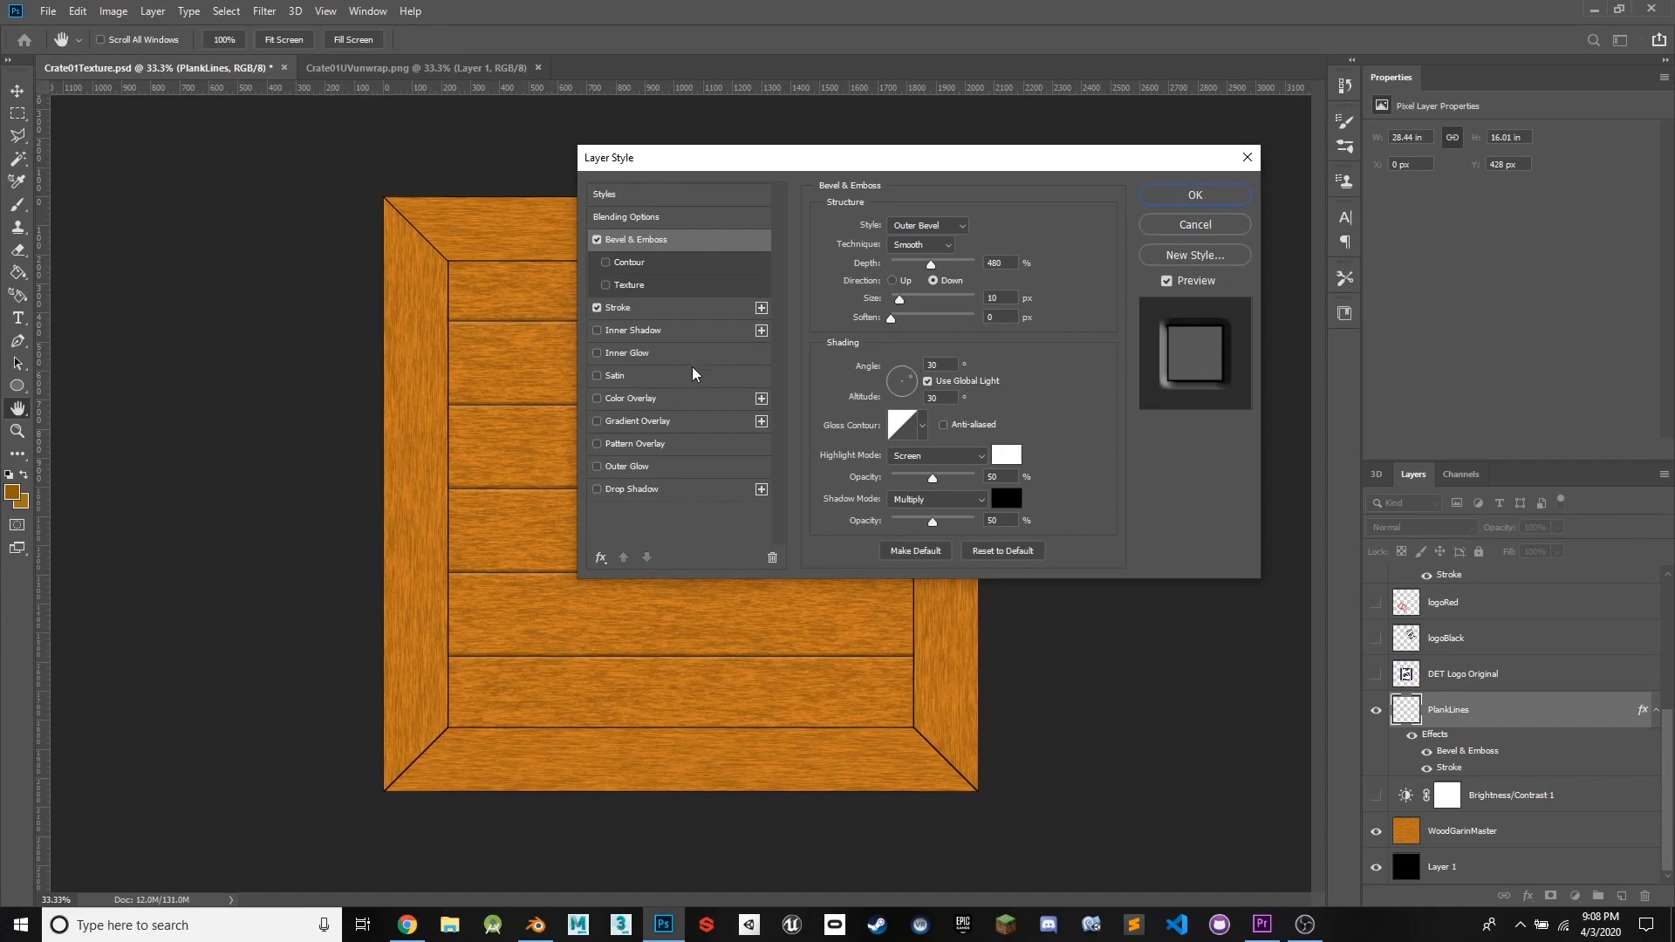
click(622, 311)
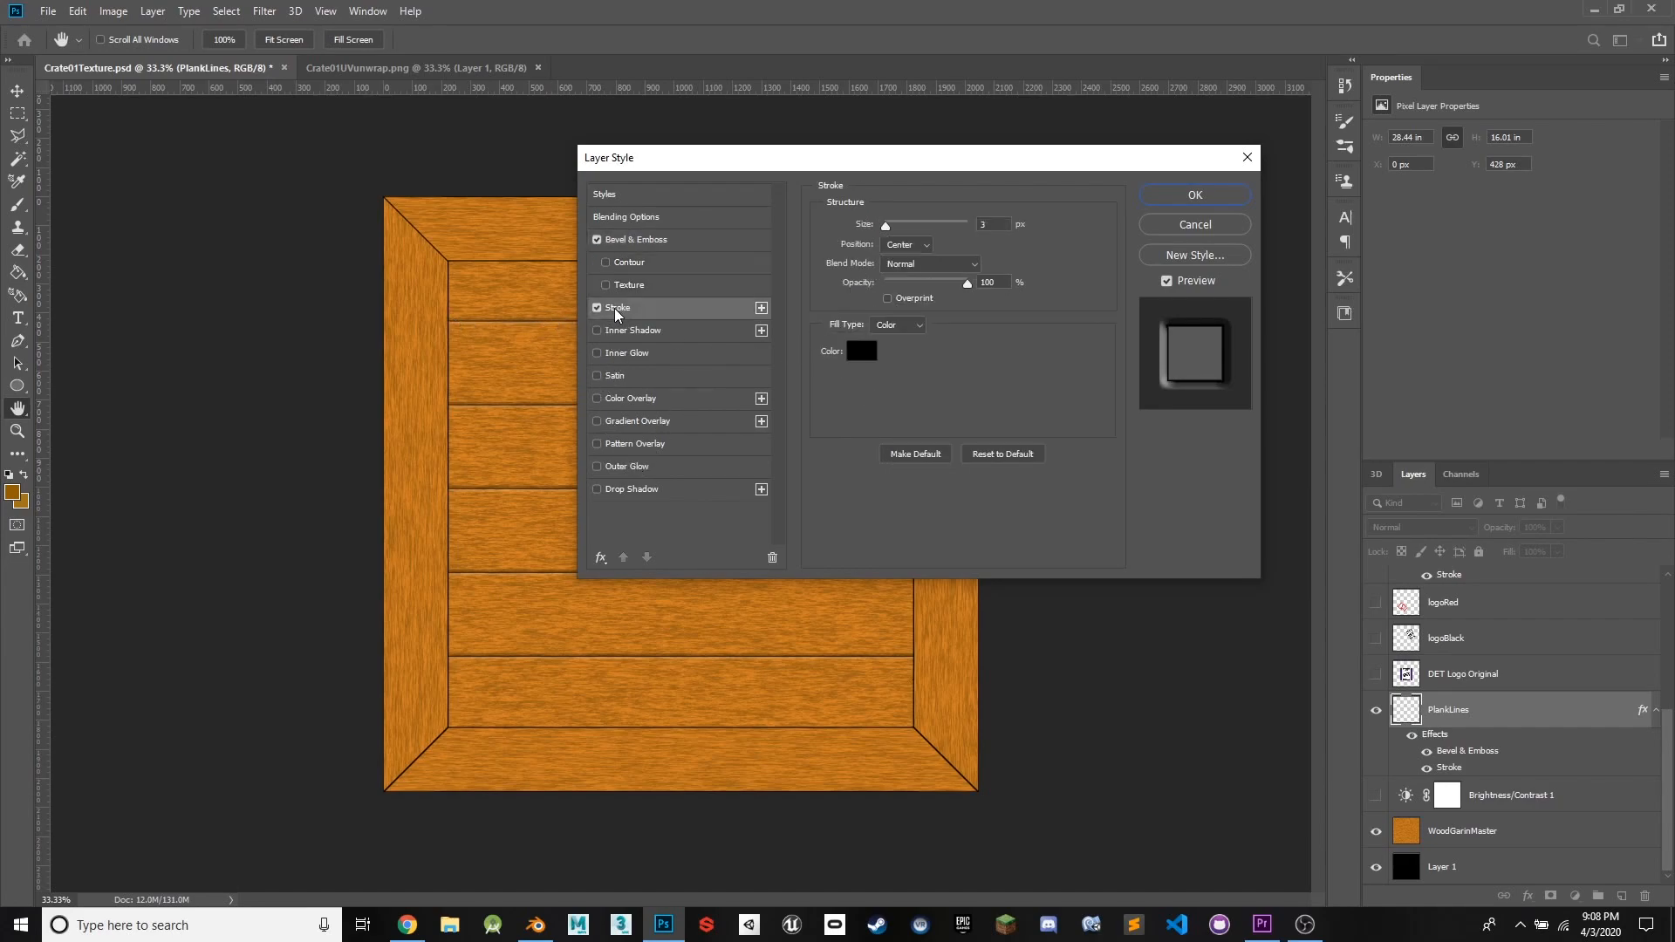
drag(683, 164, 837, 174)
click(750, 318)
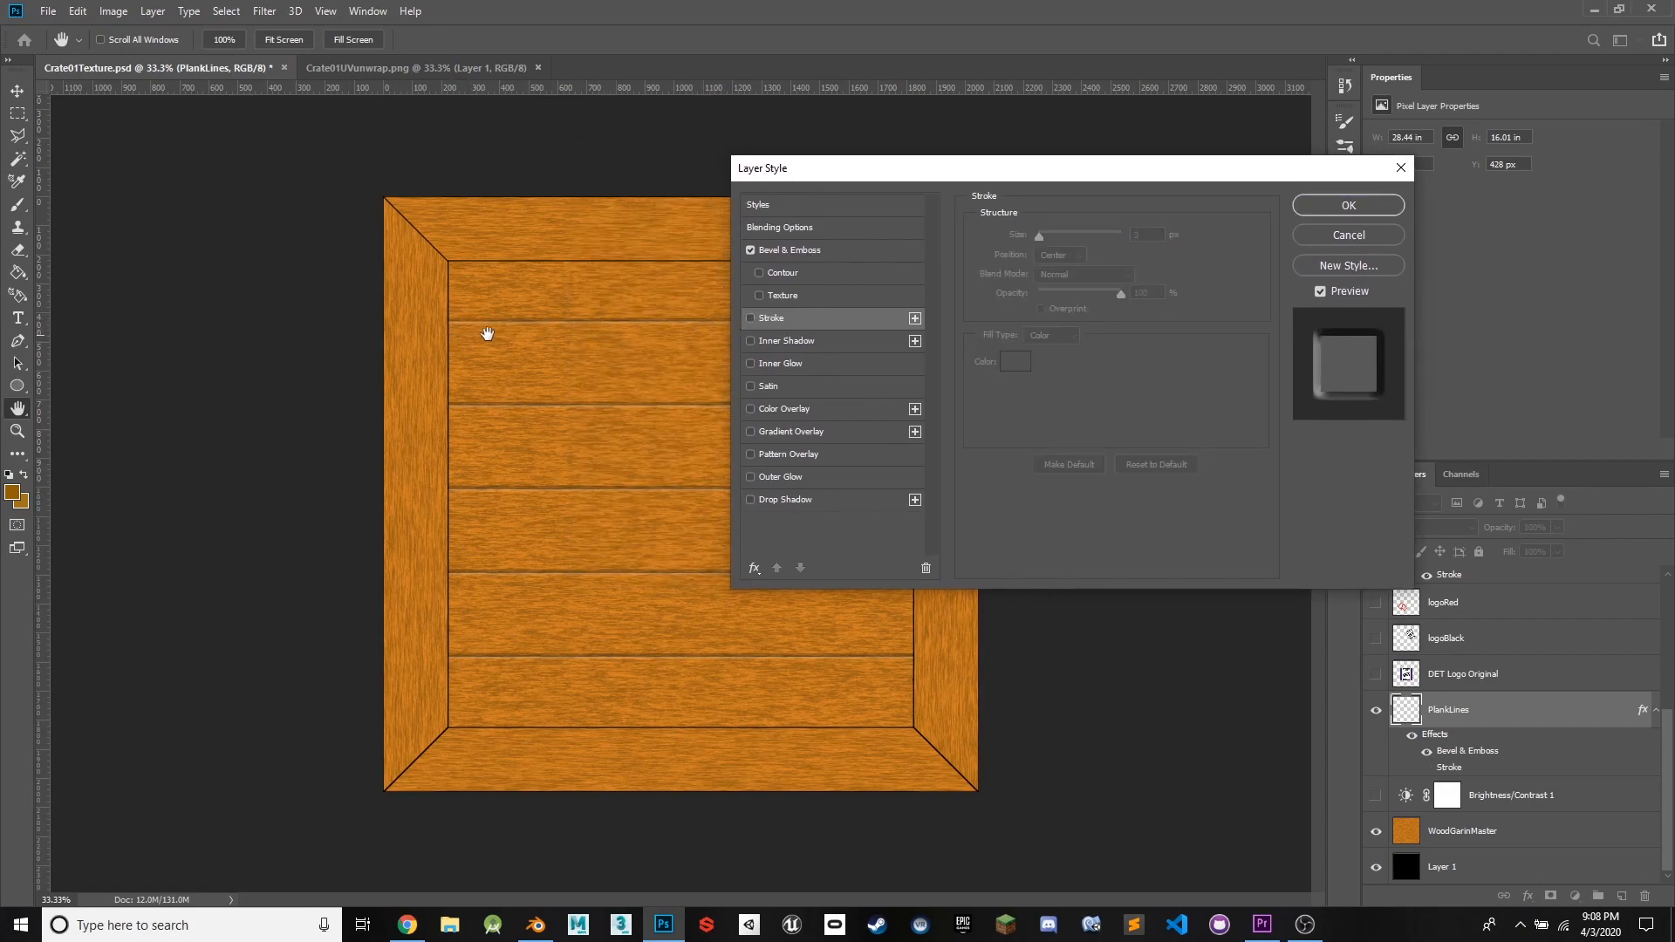
click(751, 319)
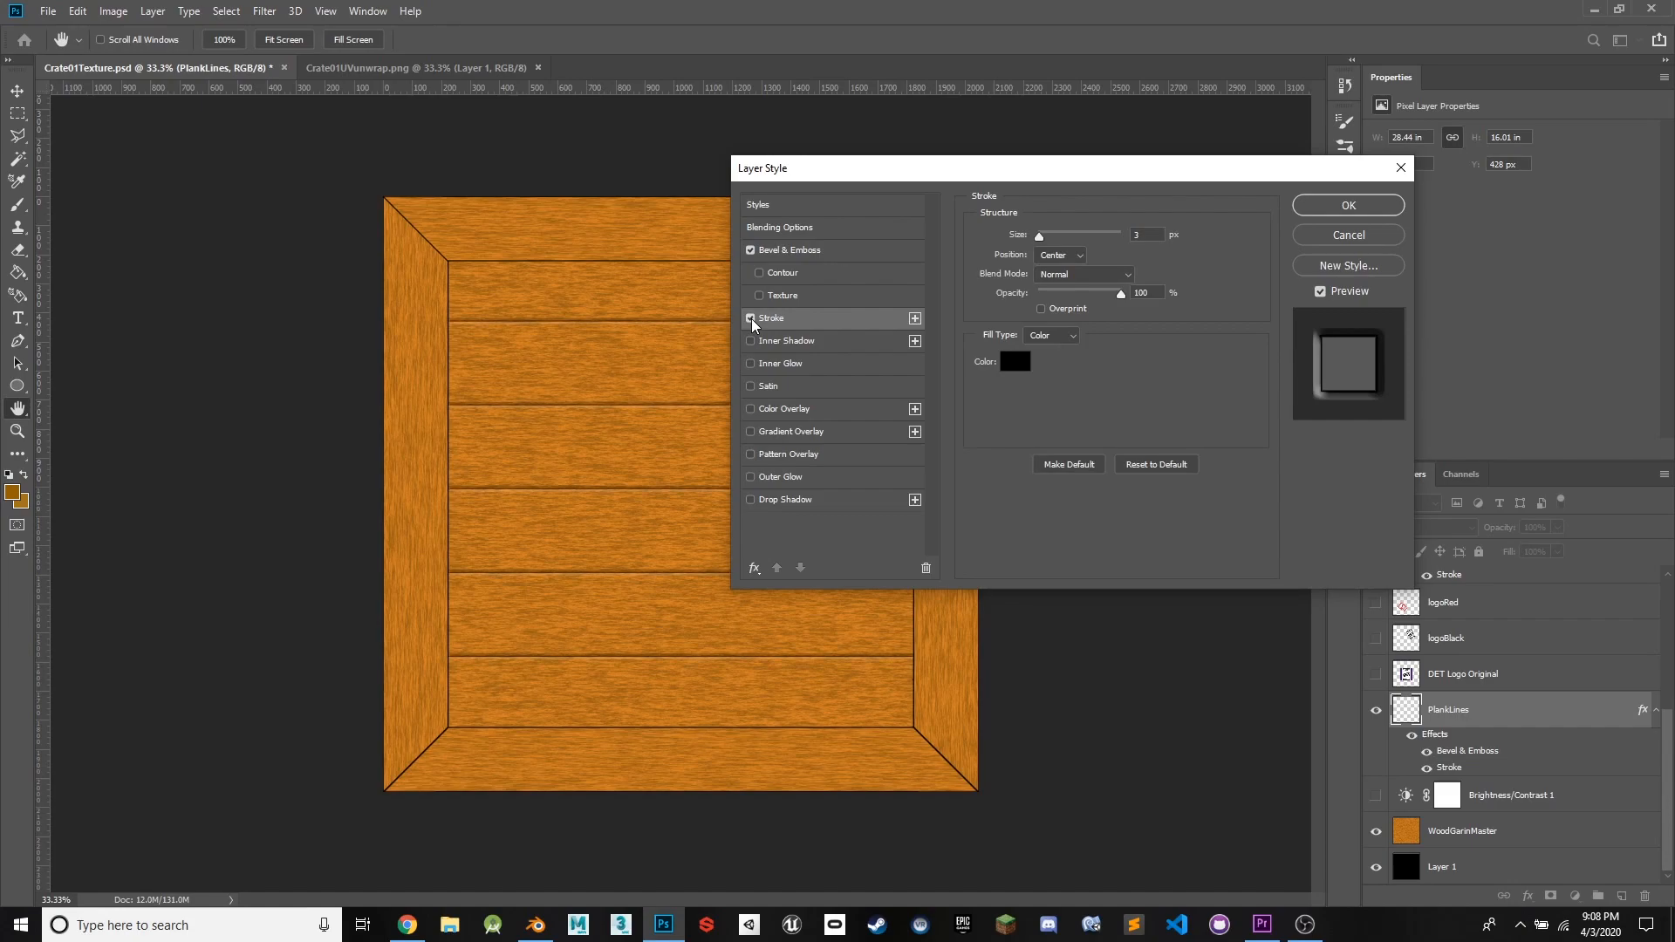
drag(936, 174, 641, 177)
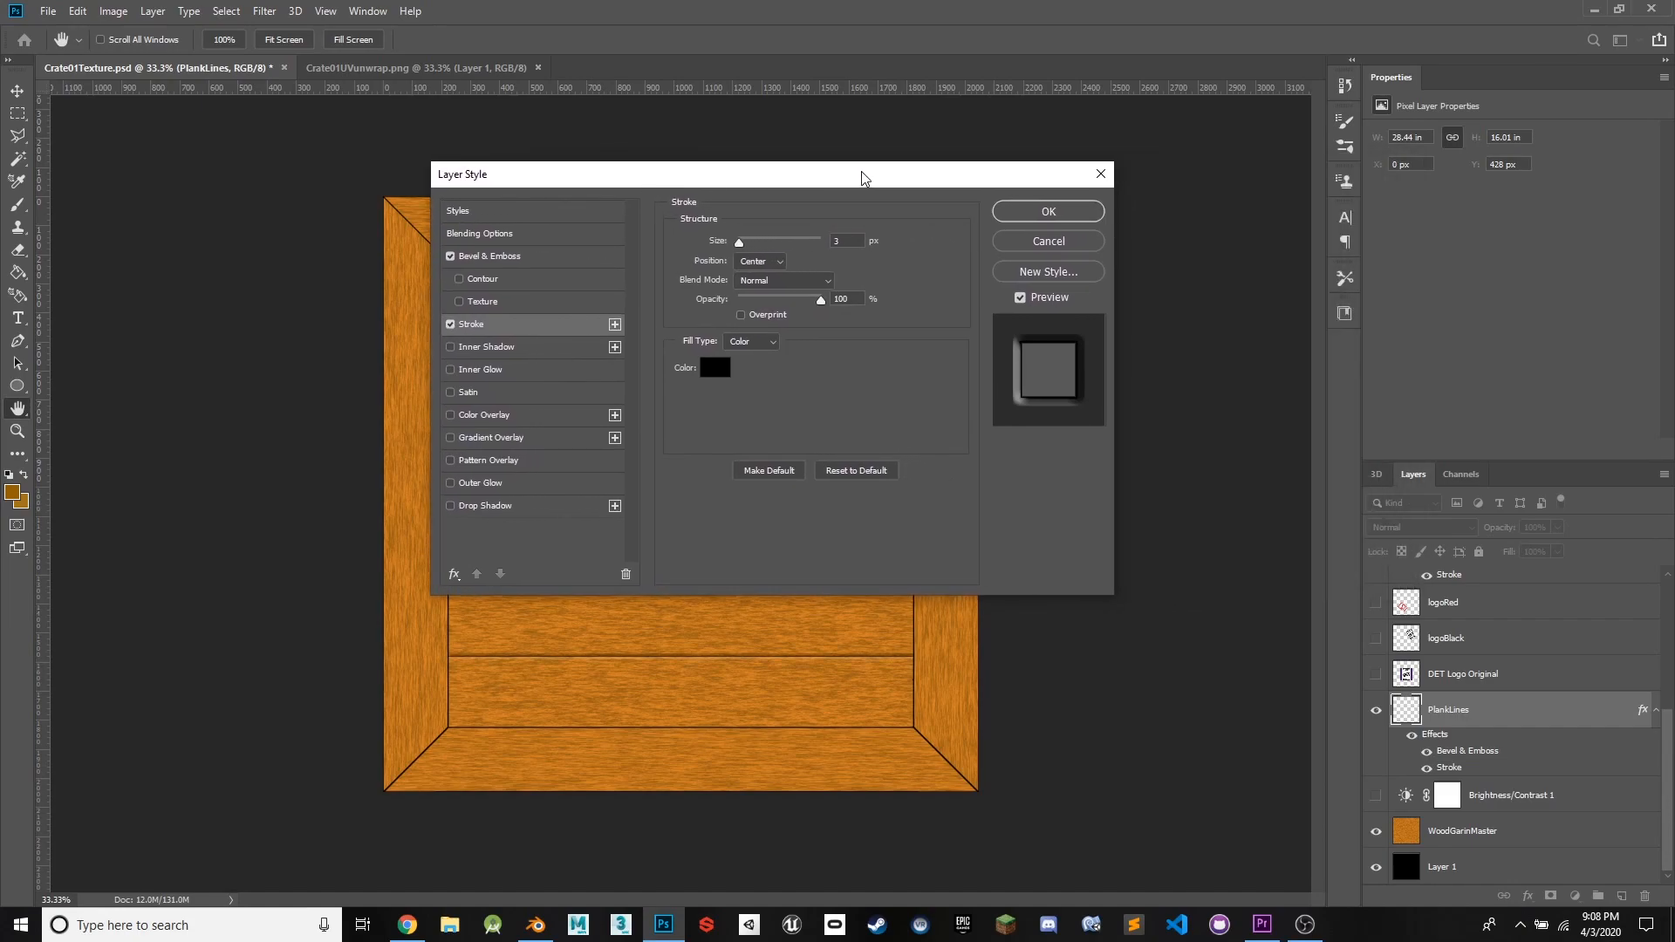
click(1010, 214)
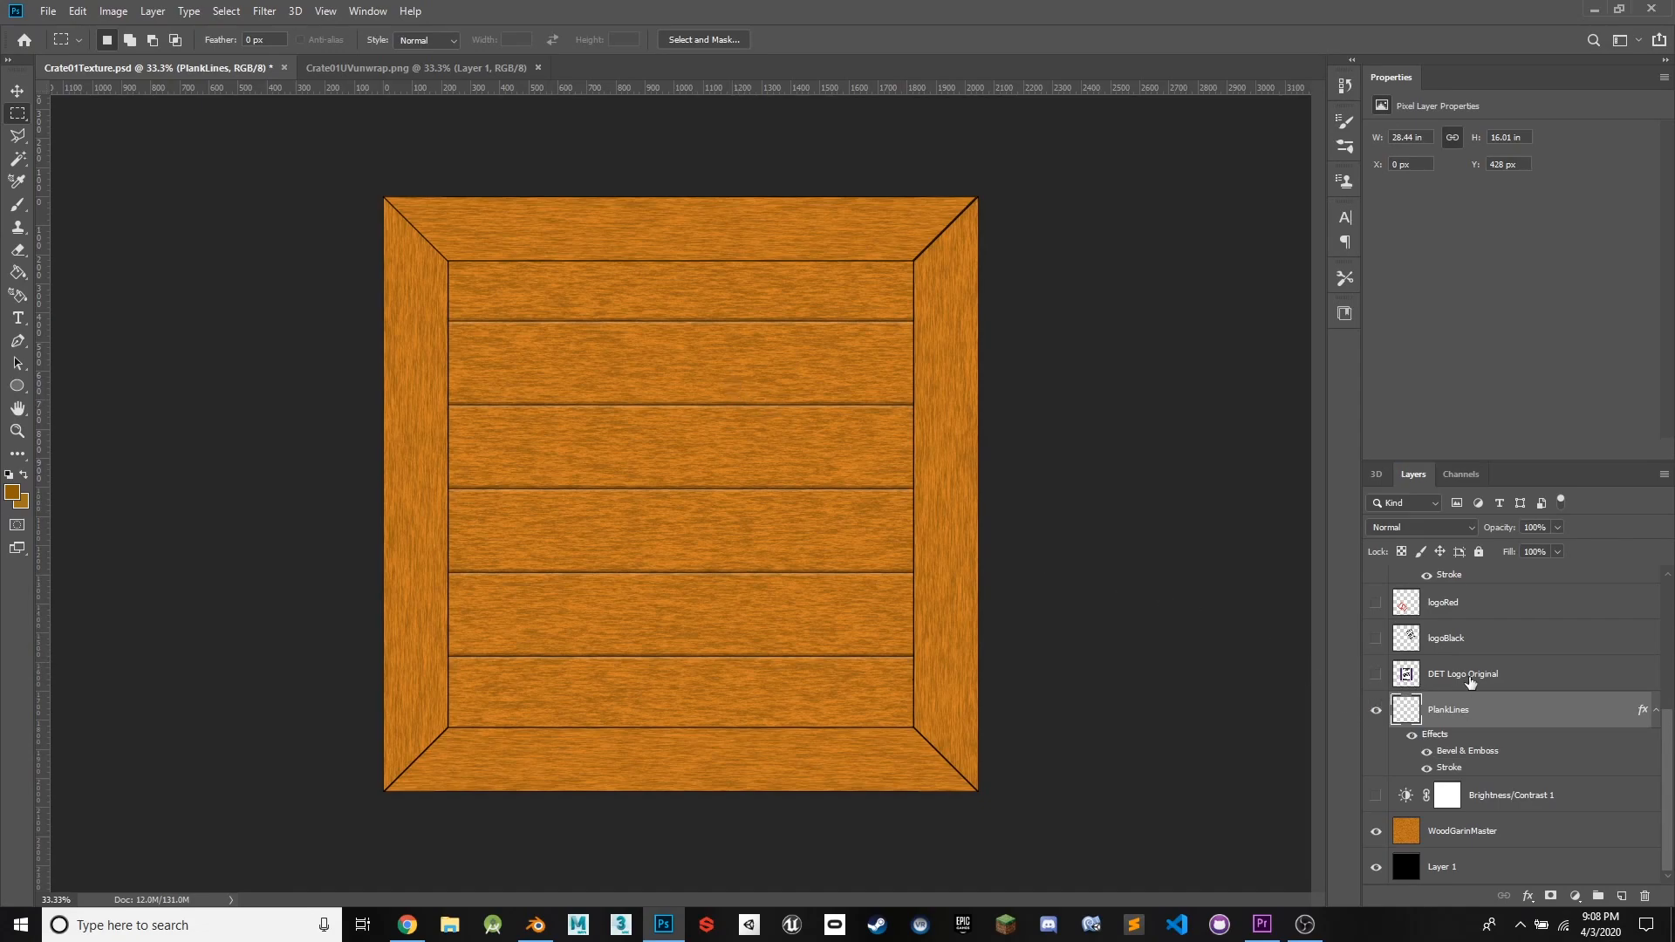
- Briefly show the DET Logo Original layer for reference, hide it again, and show the logoBlack layer
click(1376, 674)
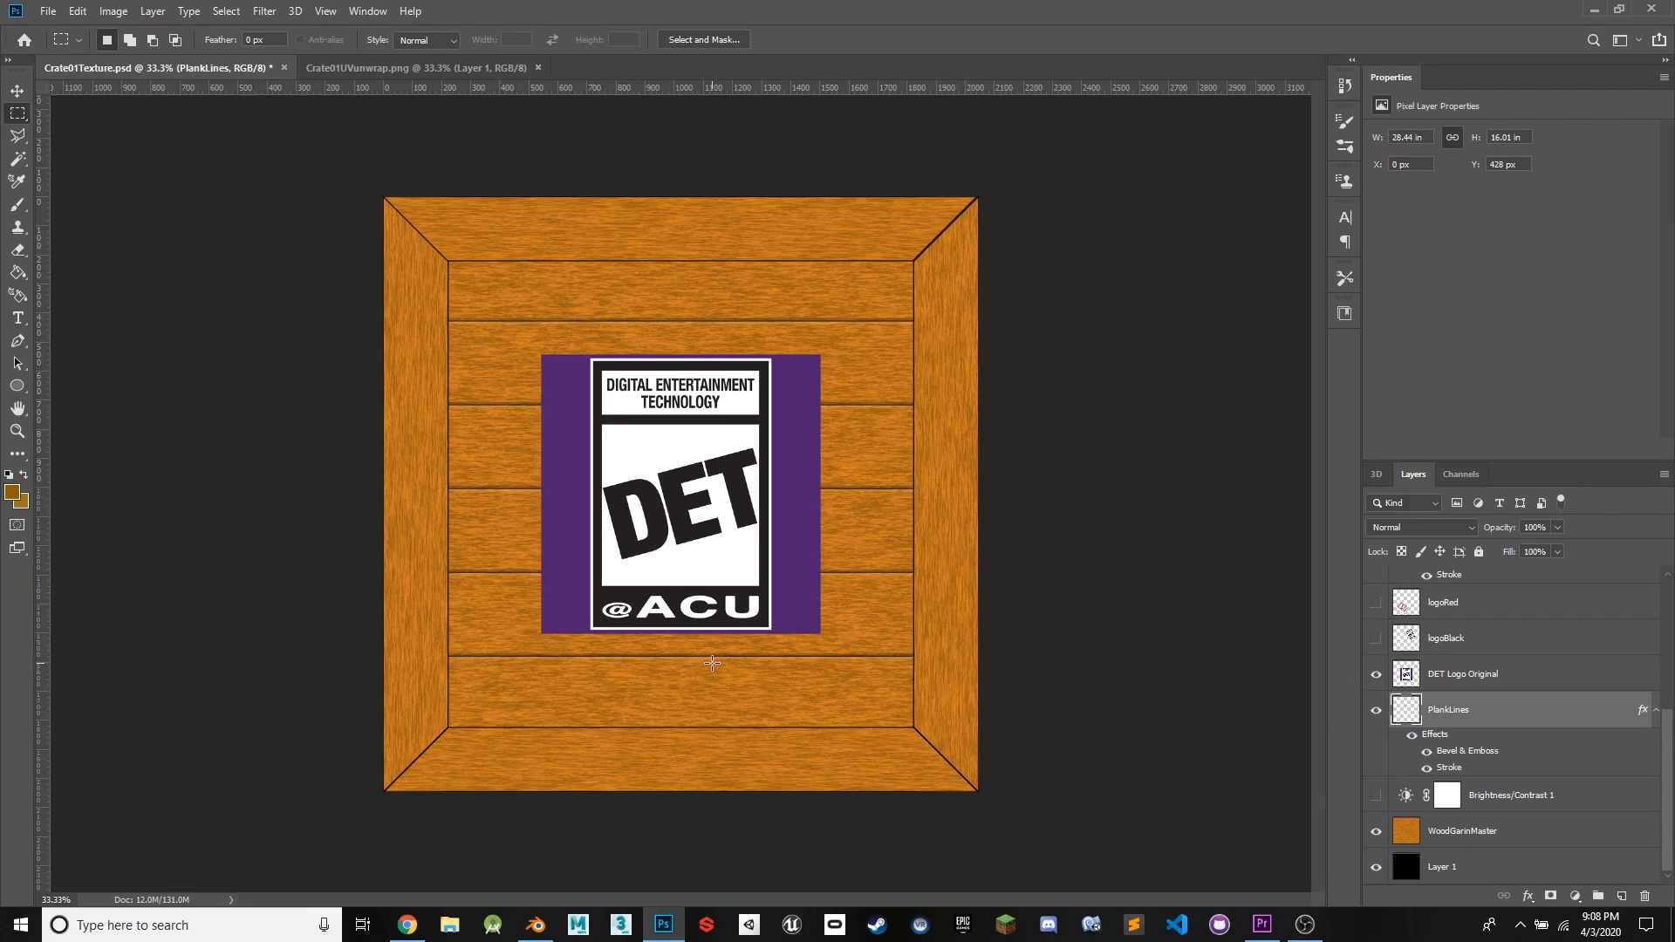
click(1376, 676)
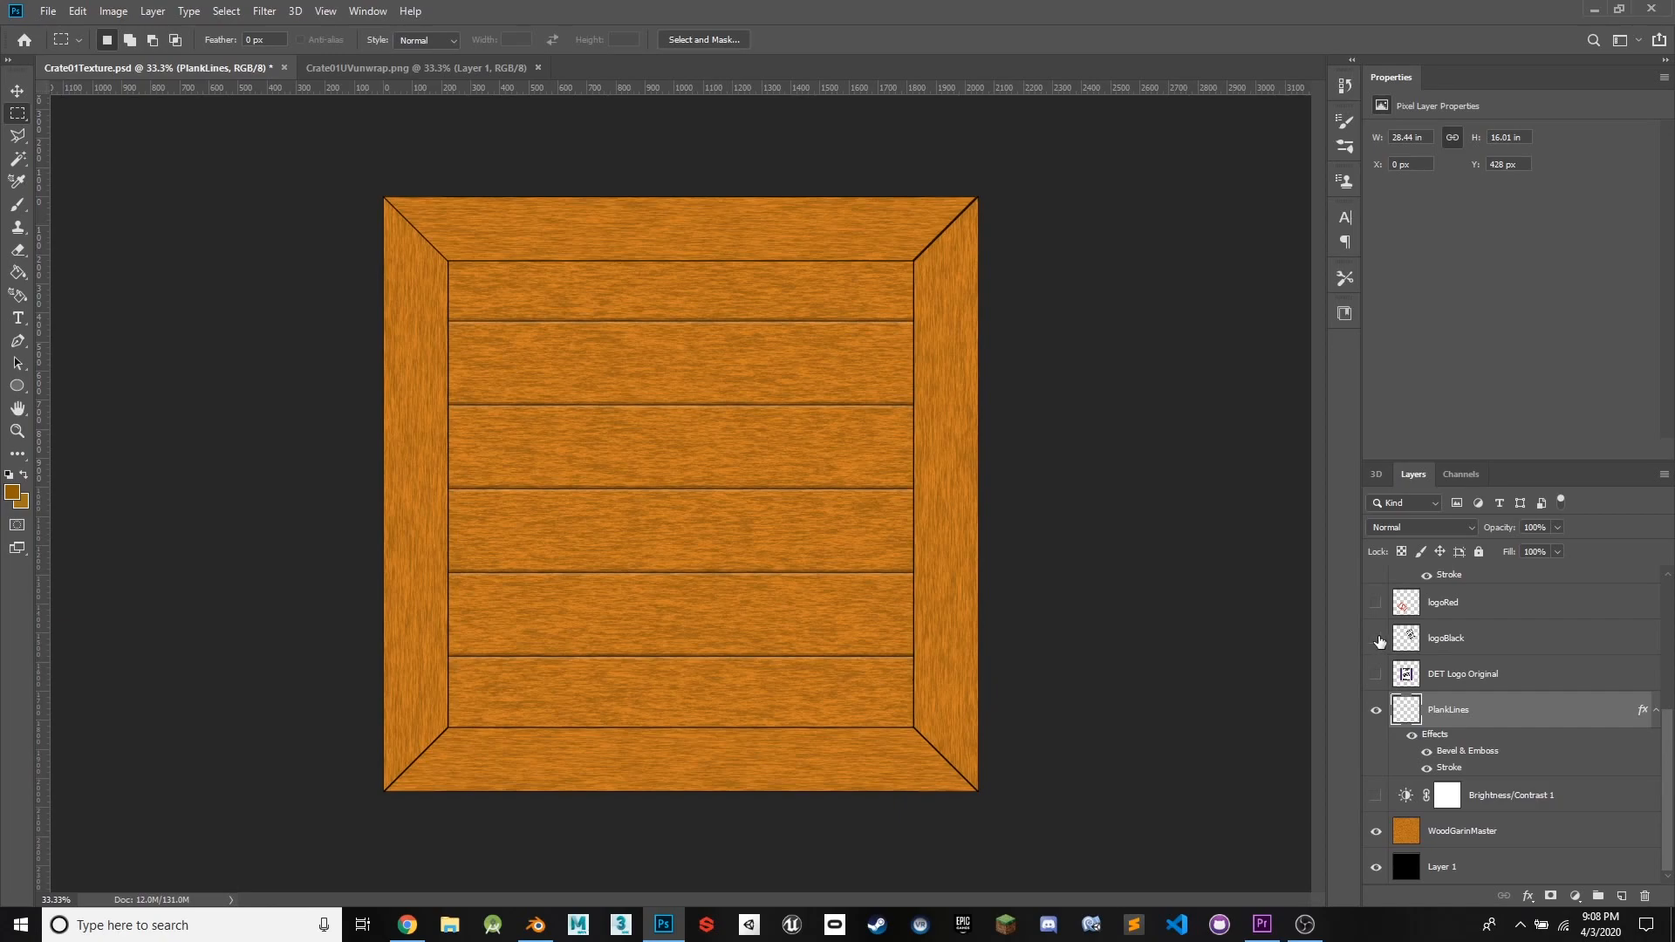
click(1387, 641)
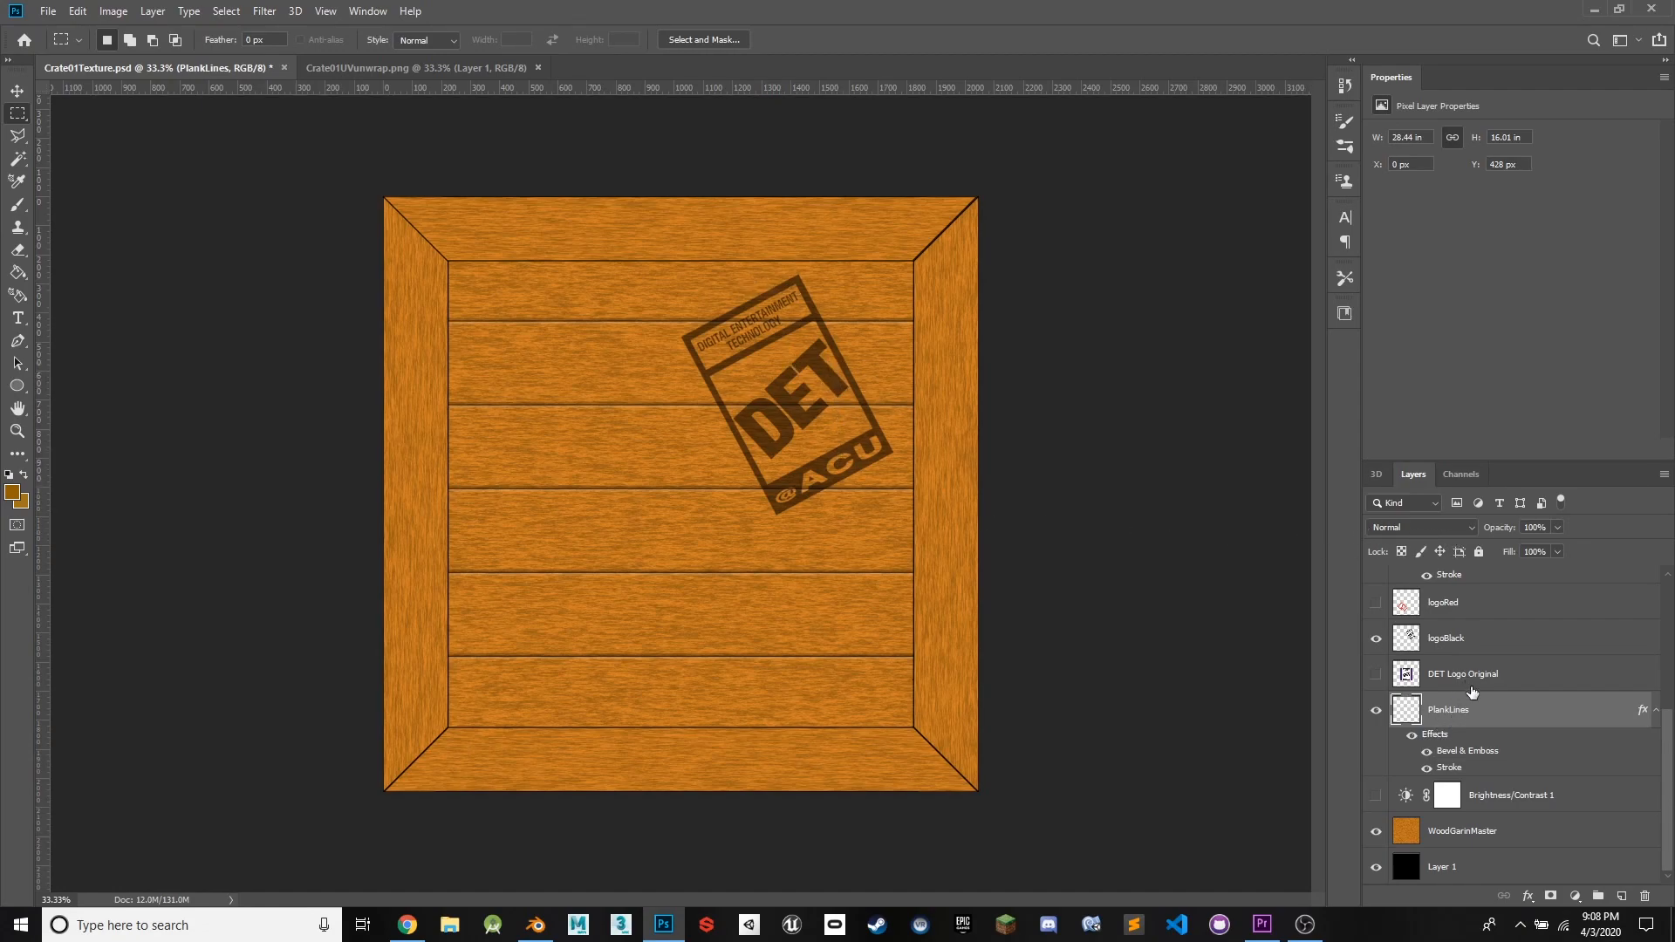
- Try the Normal blend mode with 100% fill on the logoBlack layer
click(1468, 648)
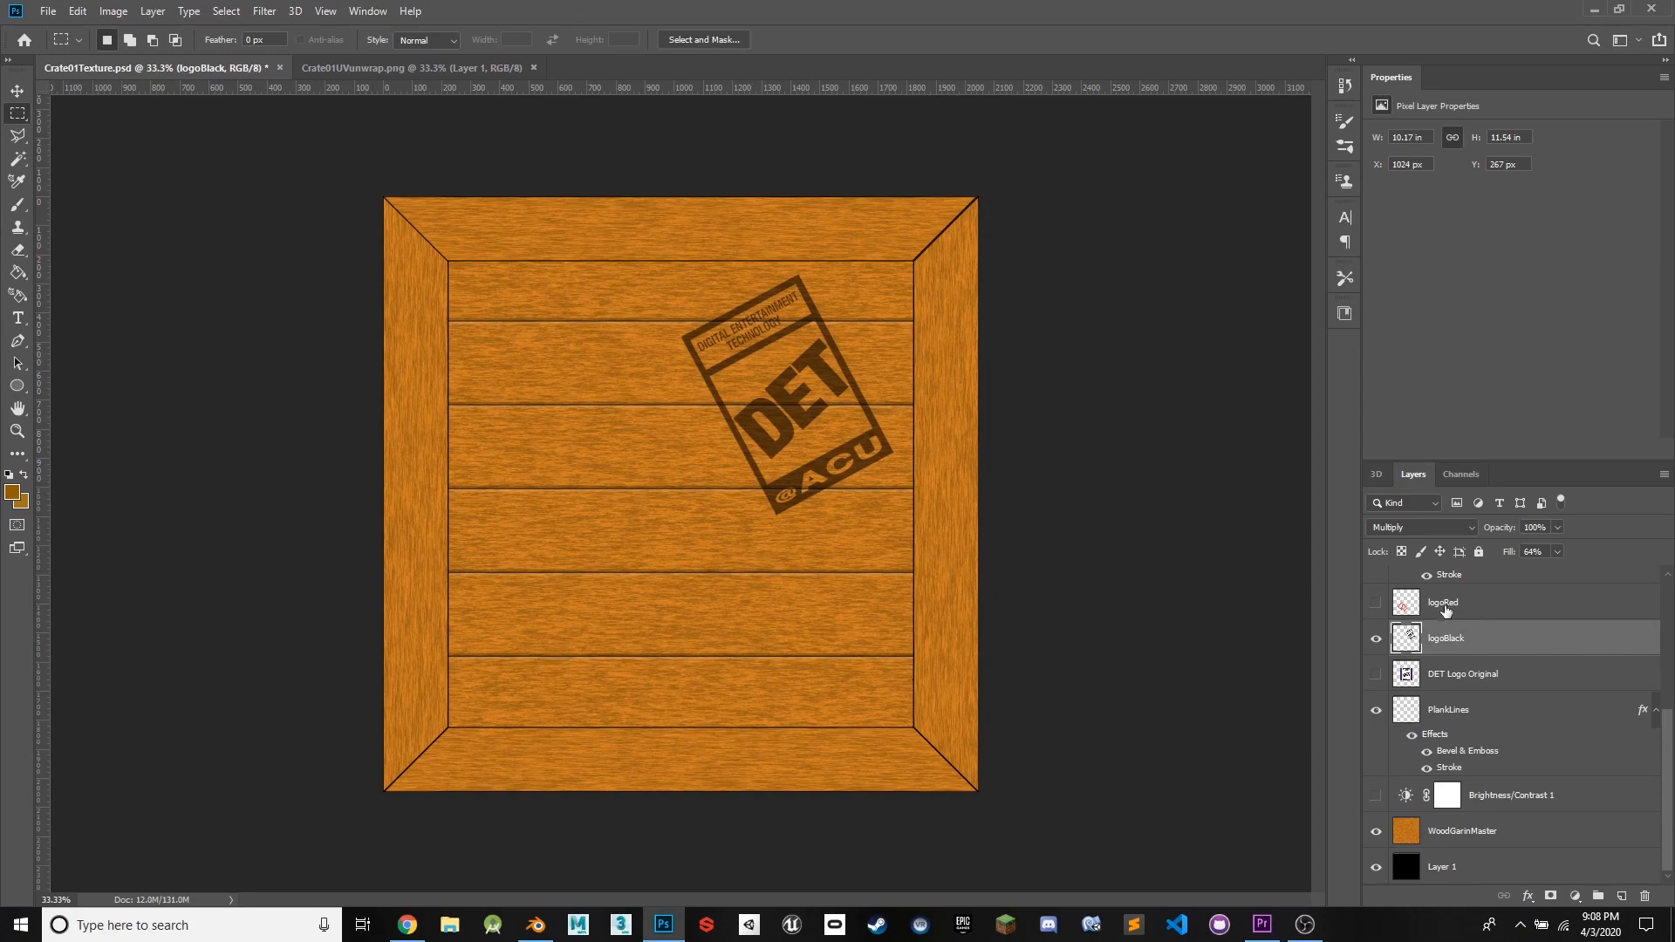
click(1431, 529)
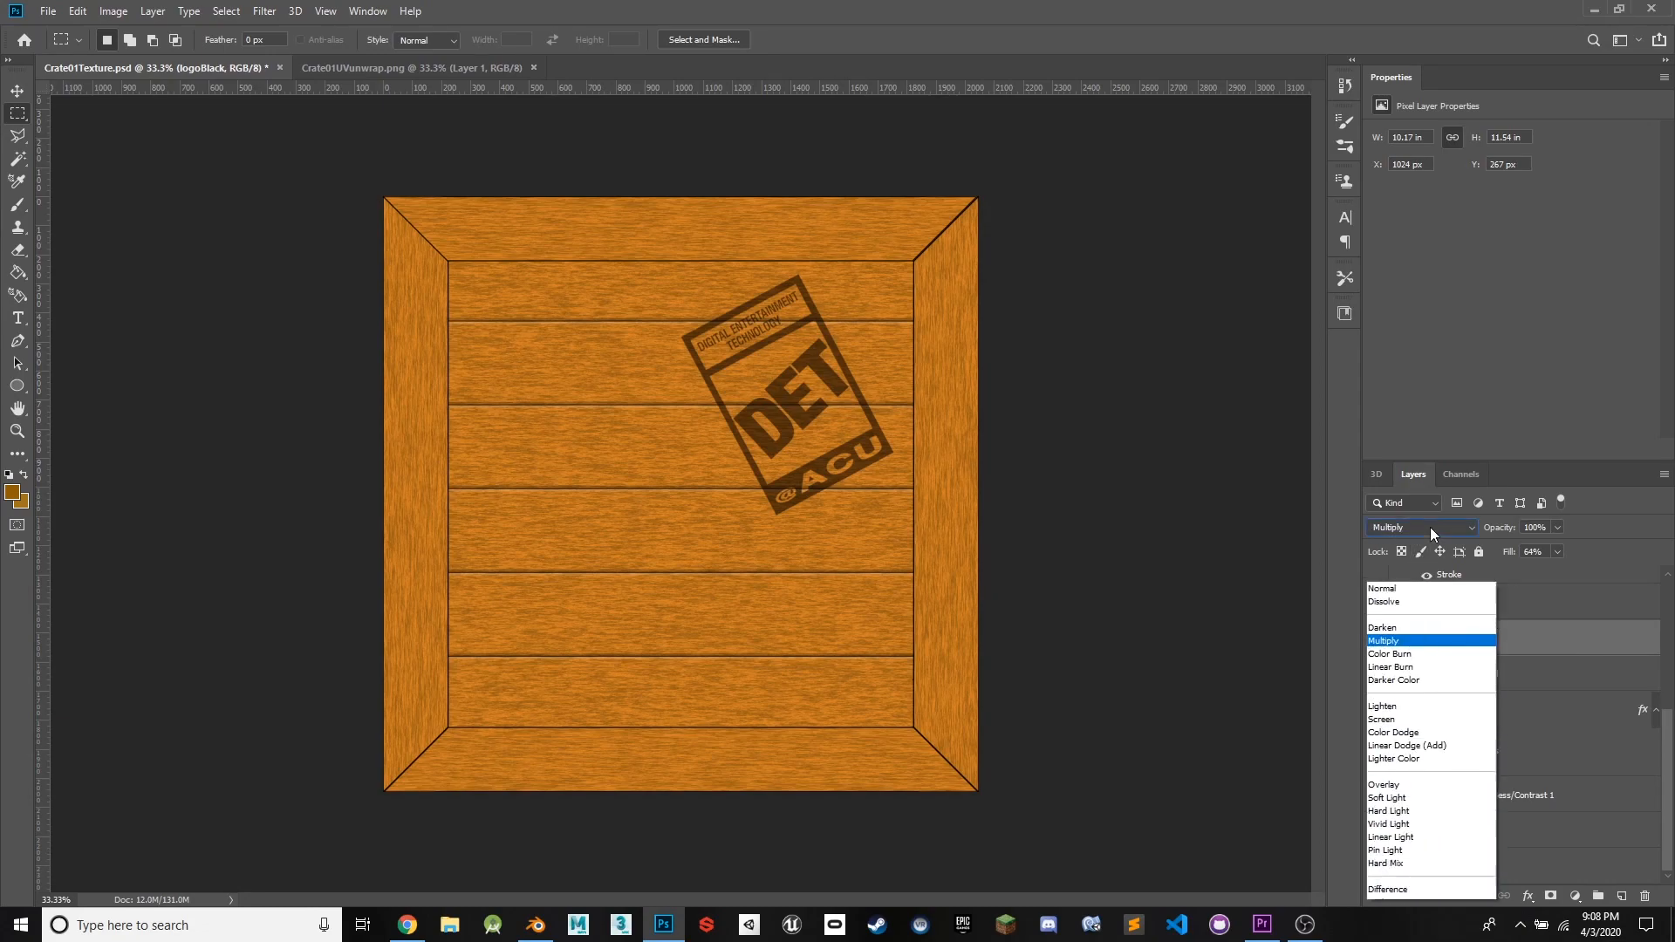
click(1411, 539)
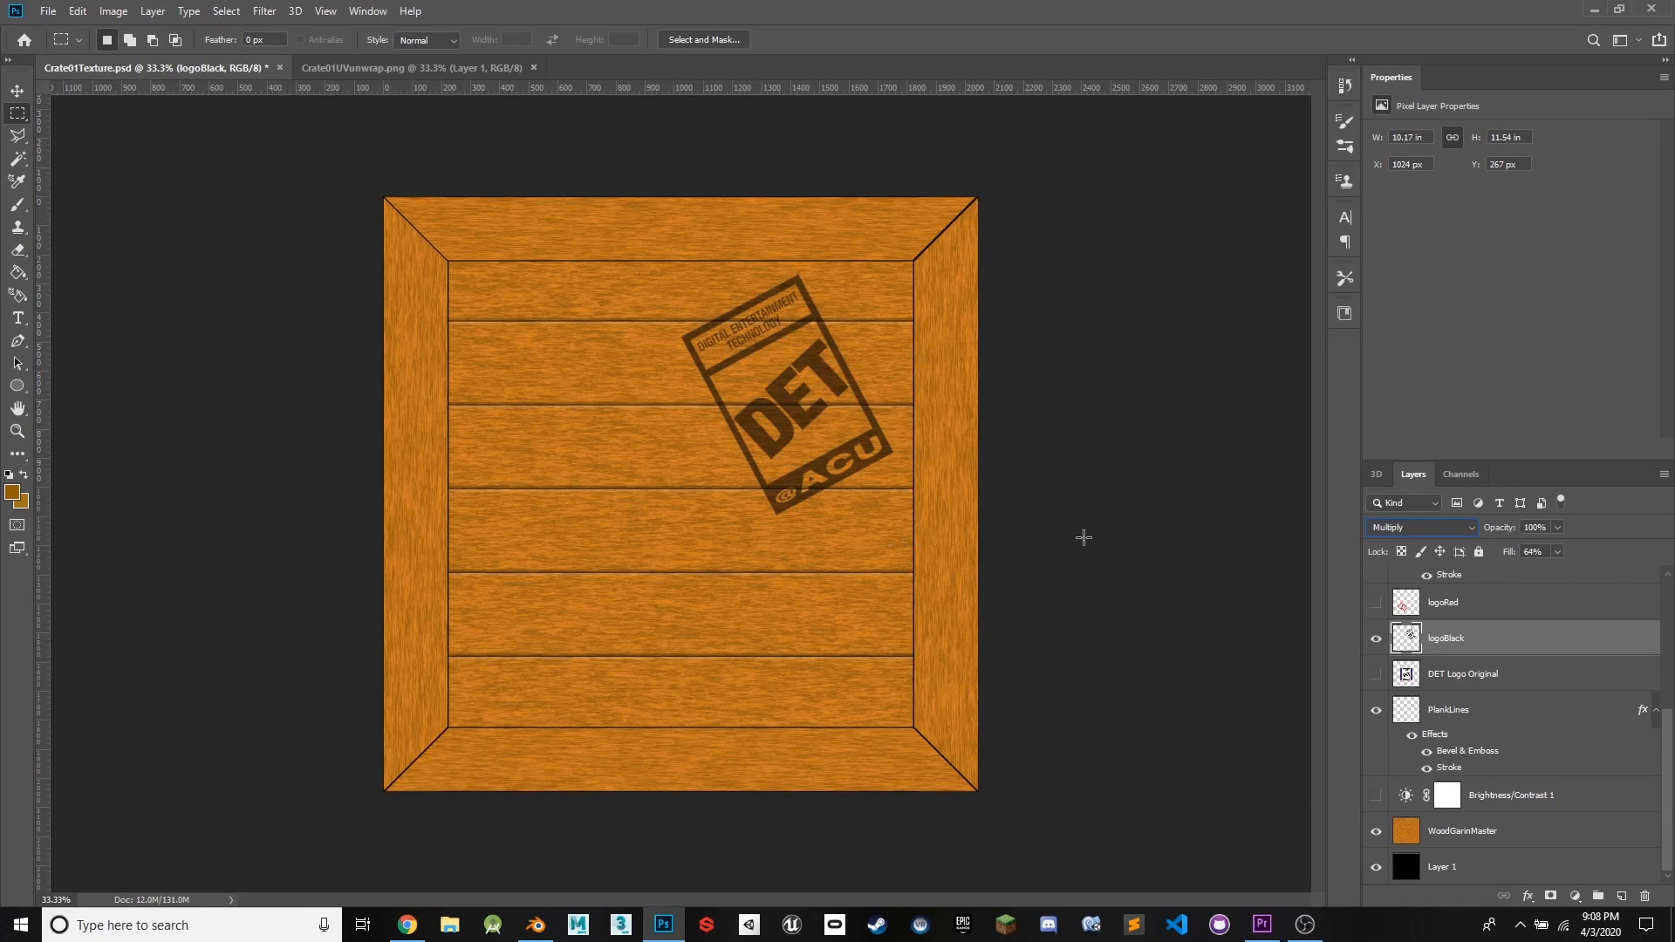
click(1456, 528)
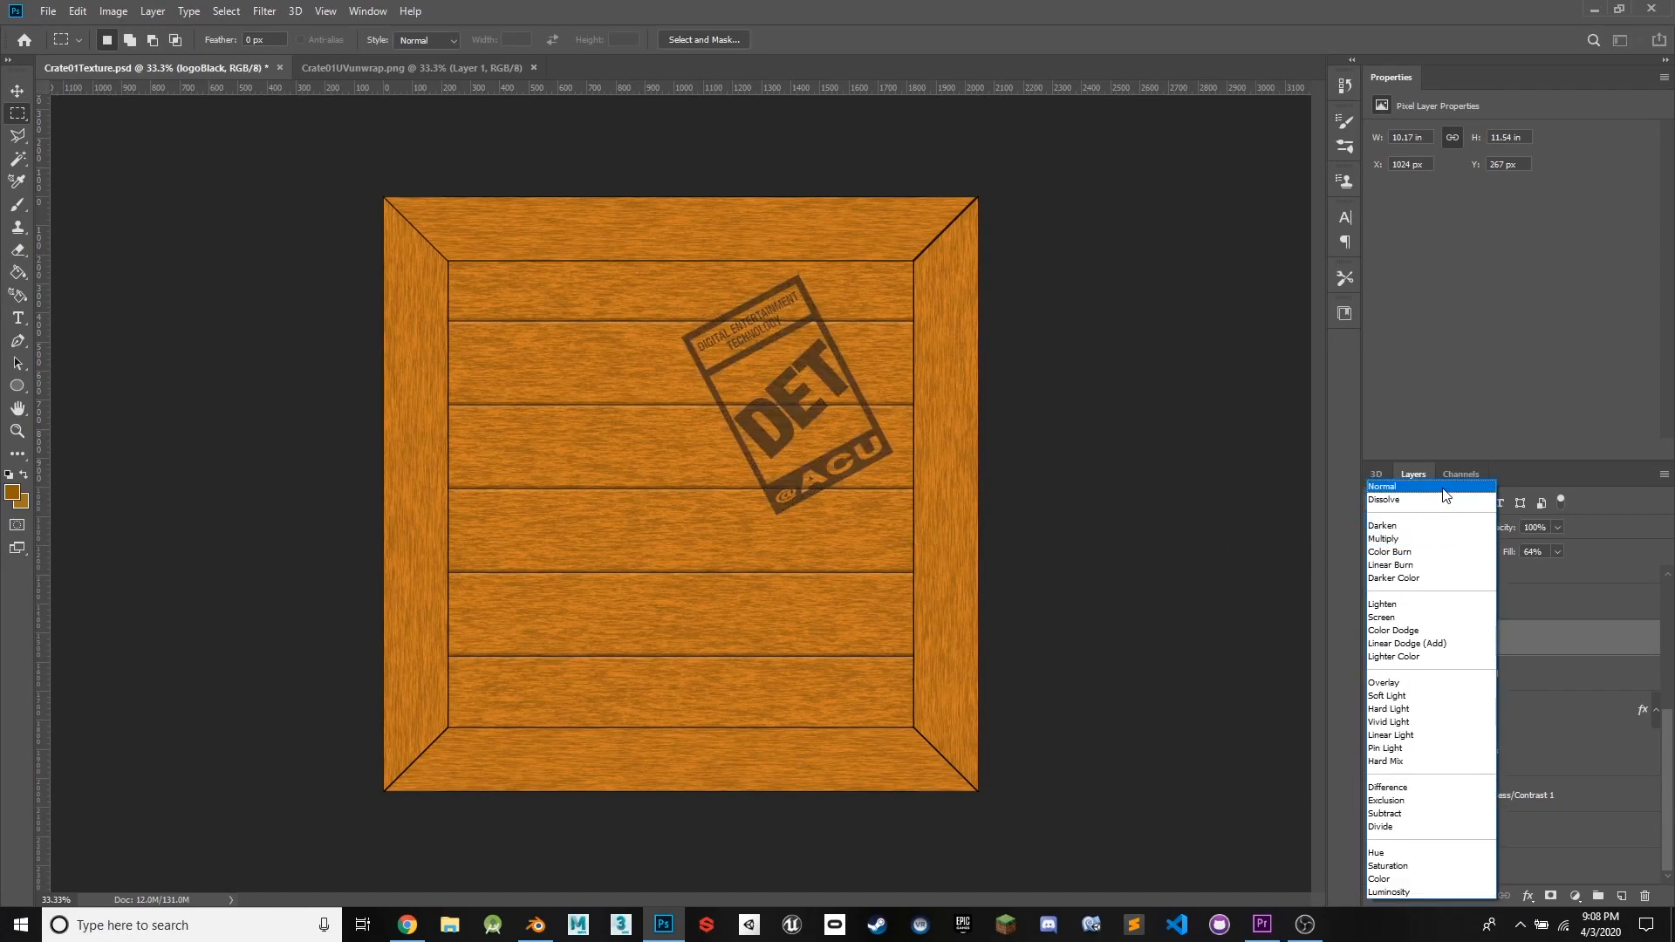
click(1443, 487)
click(1558, 553)
drag(1557, 573, 1634, 574)
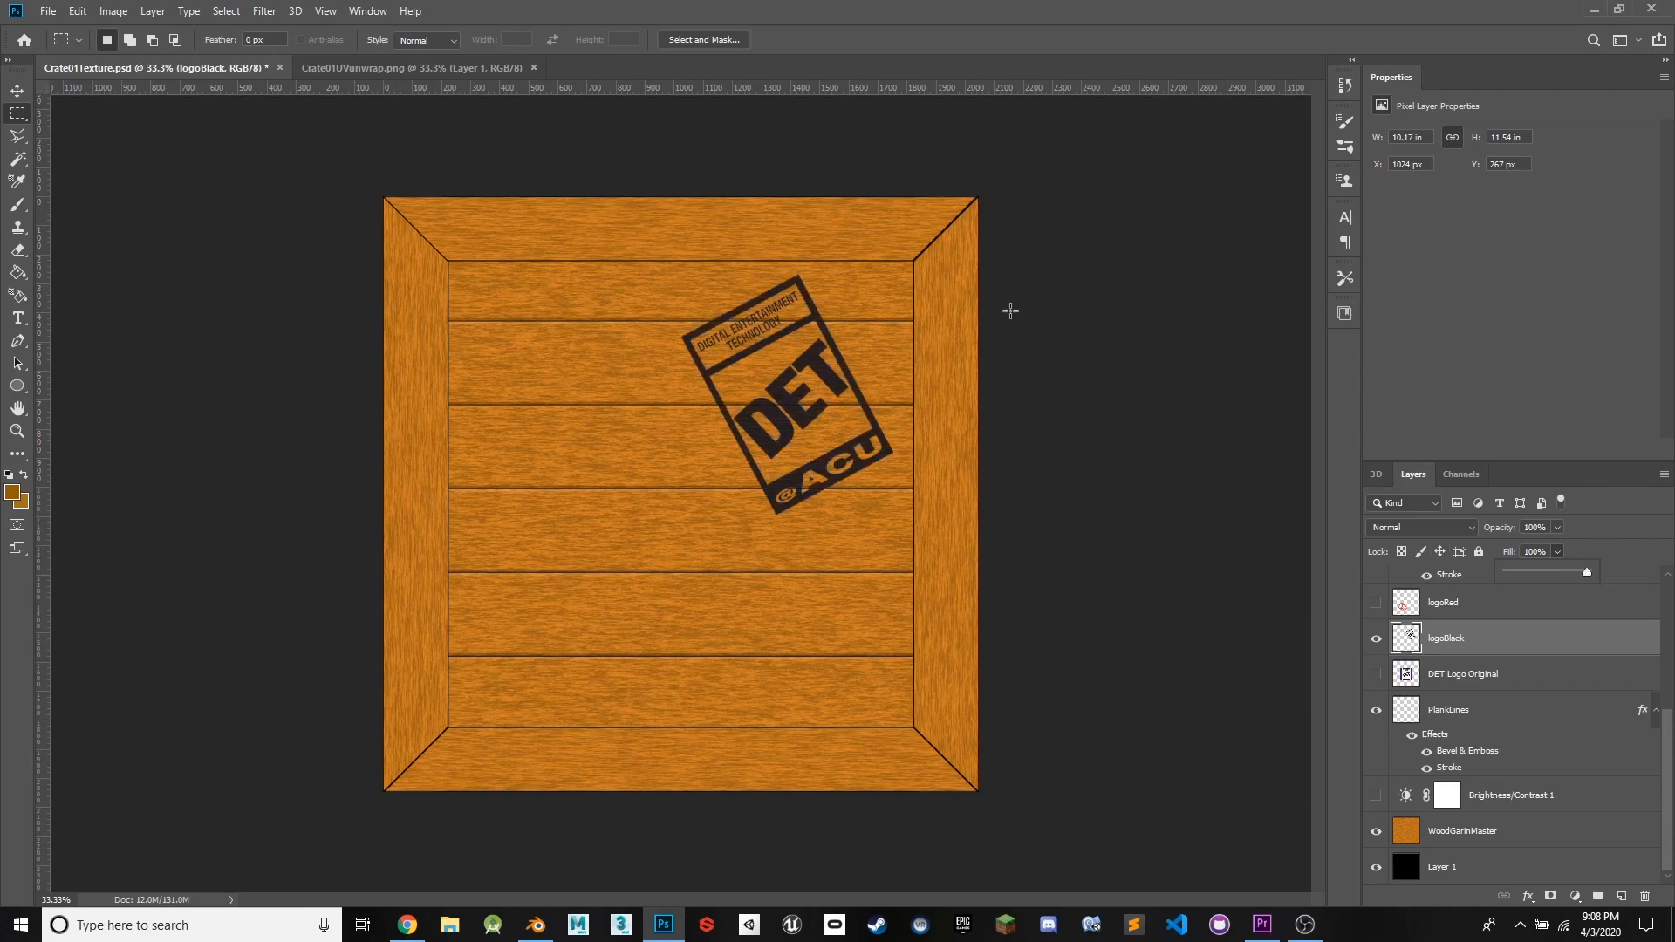
- Set the logoBlack layer's fill to 63% and its blend mode to Multiply
drag(1588, 578, 1557, 576)
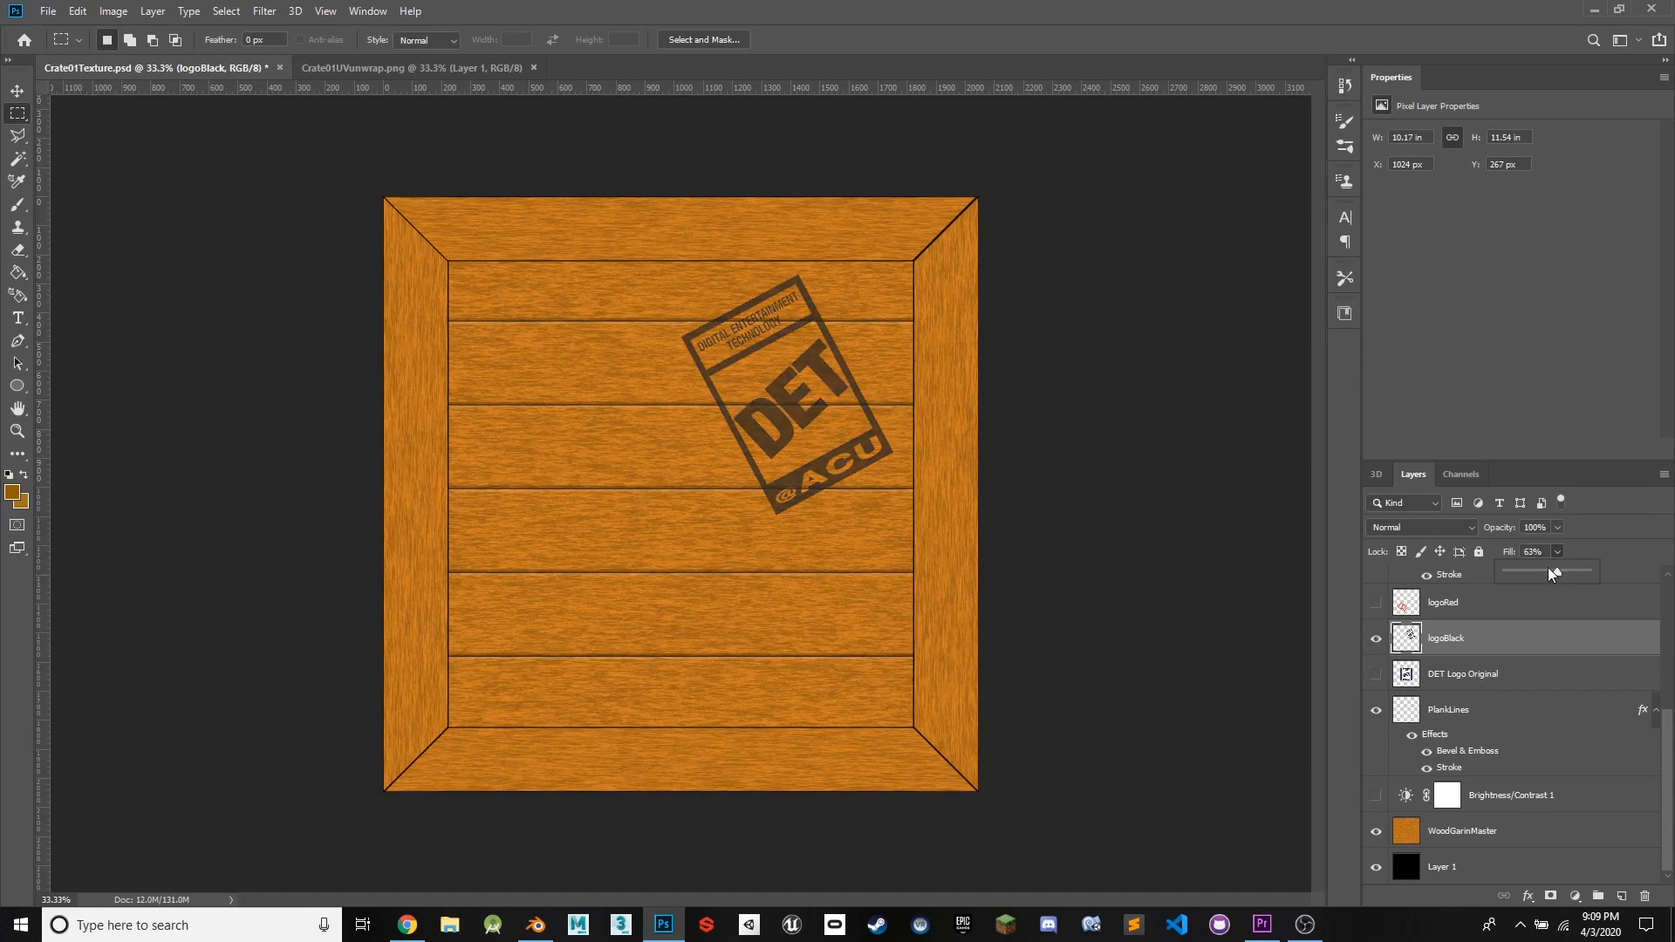
click(1472, 527)
click(1431, 539)
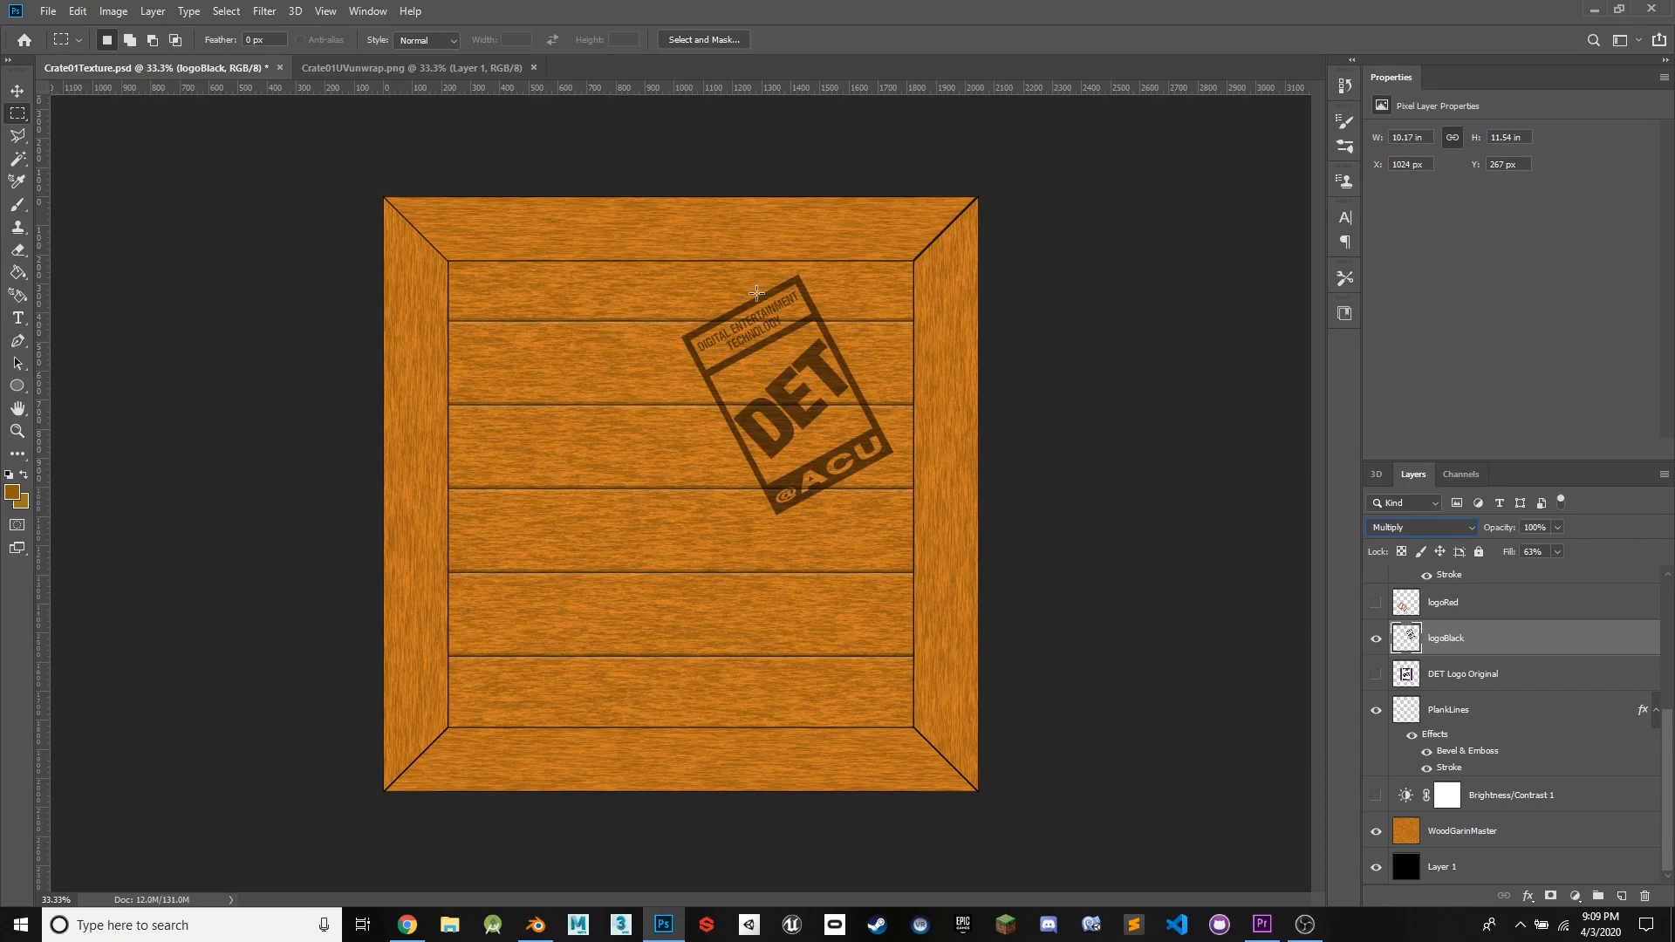
- Show the logoRed layer and the Nails layer
click(1377, 602)
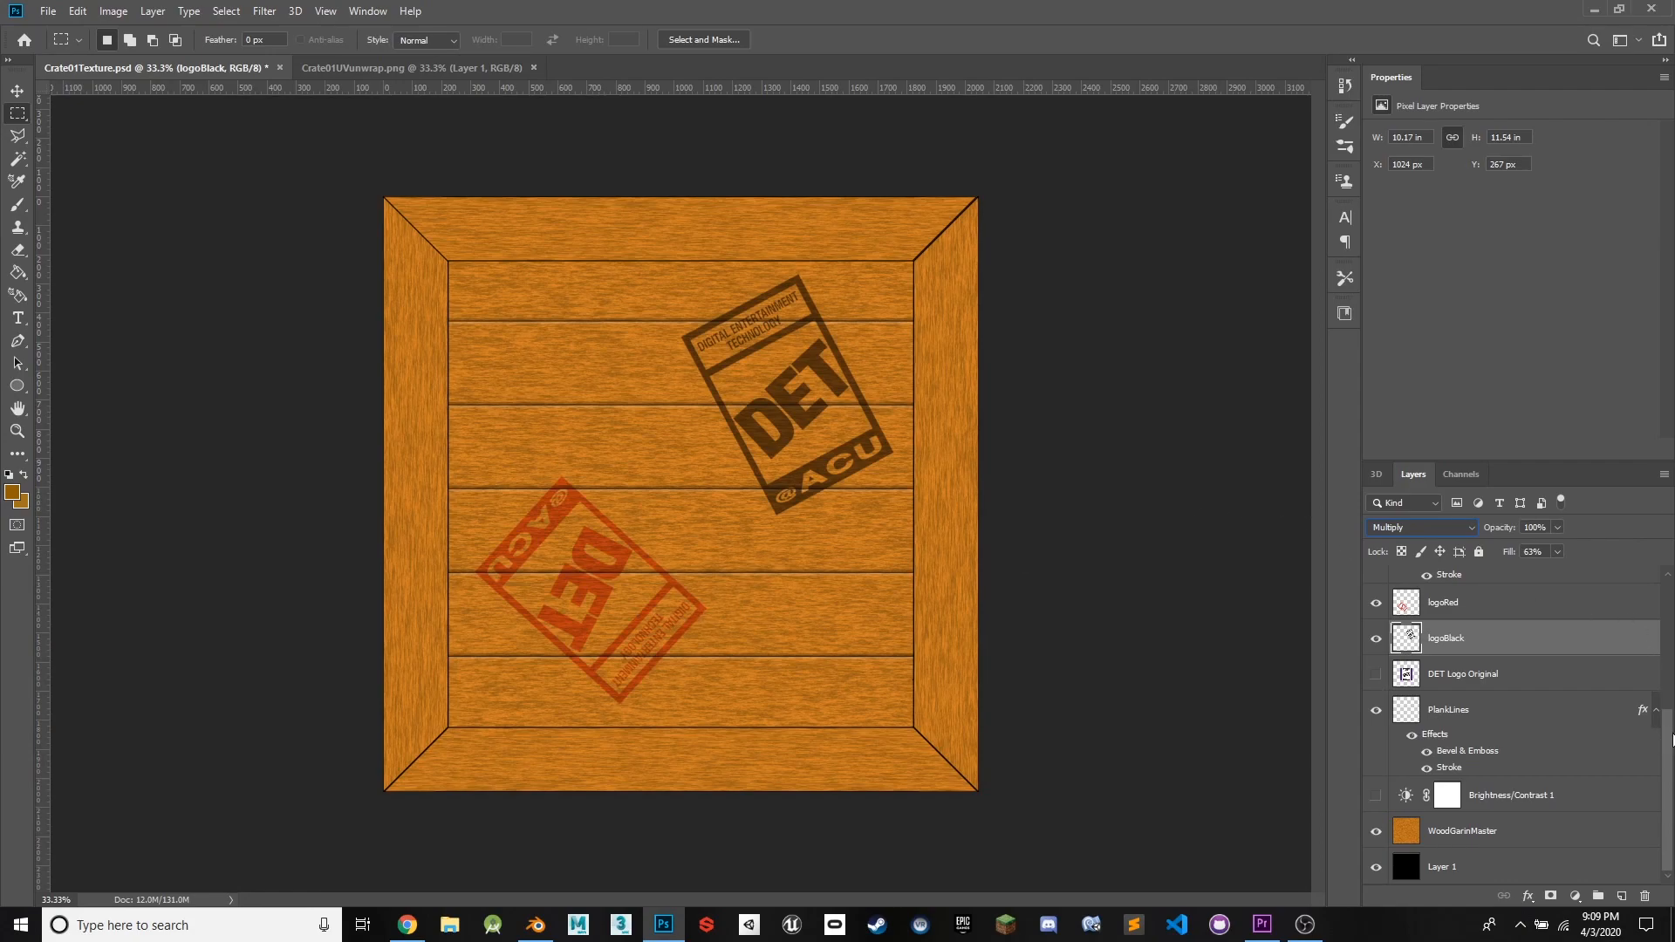
drag(1669, 742, 1629, 708)
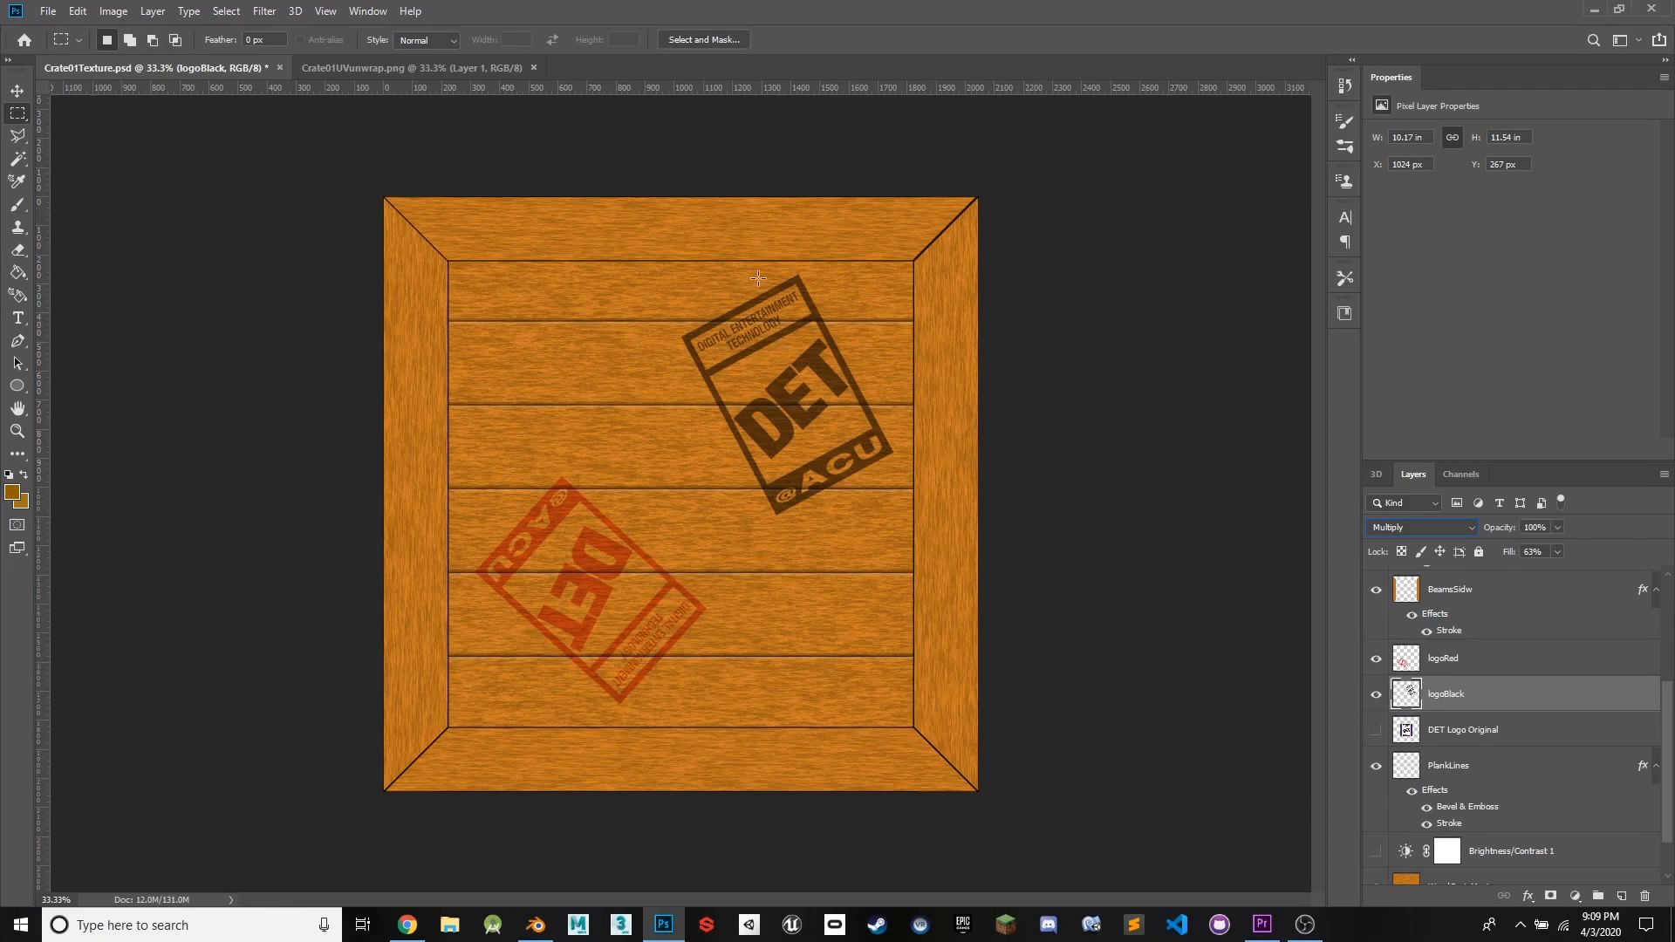
drag(1668, 711, 1668, 608)
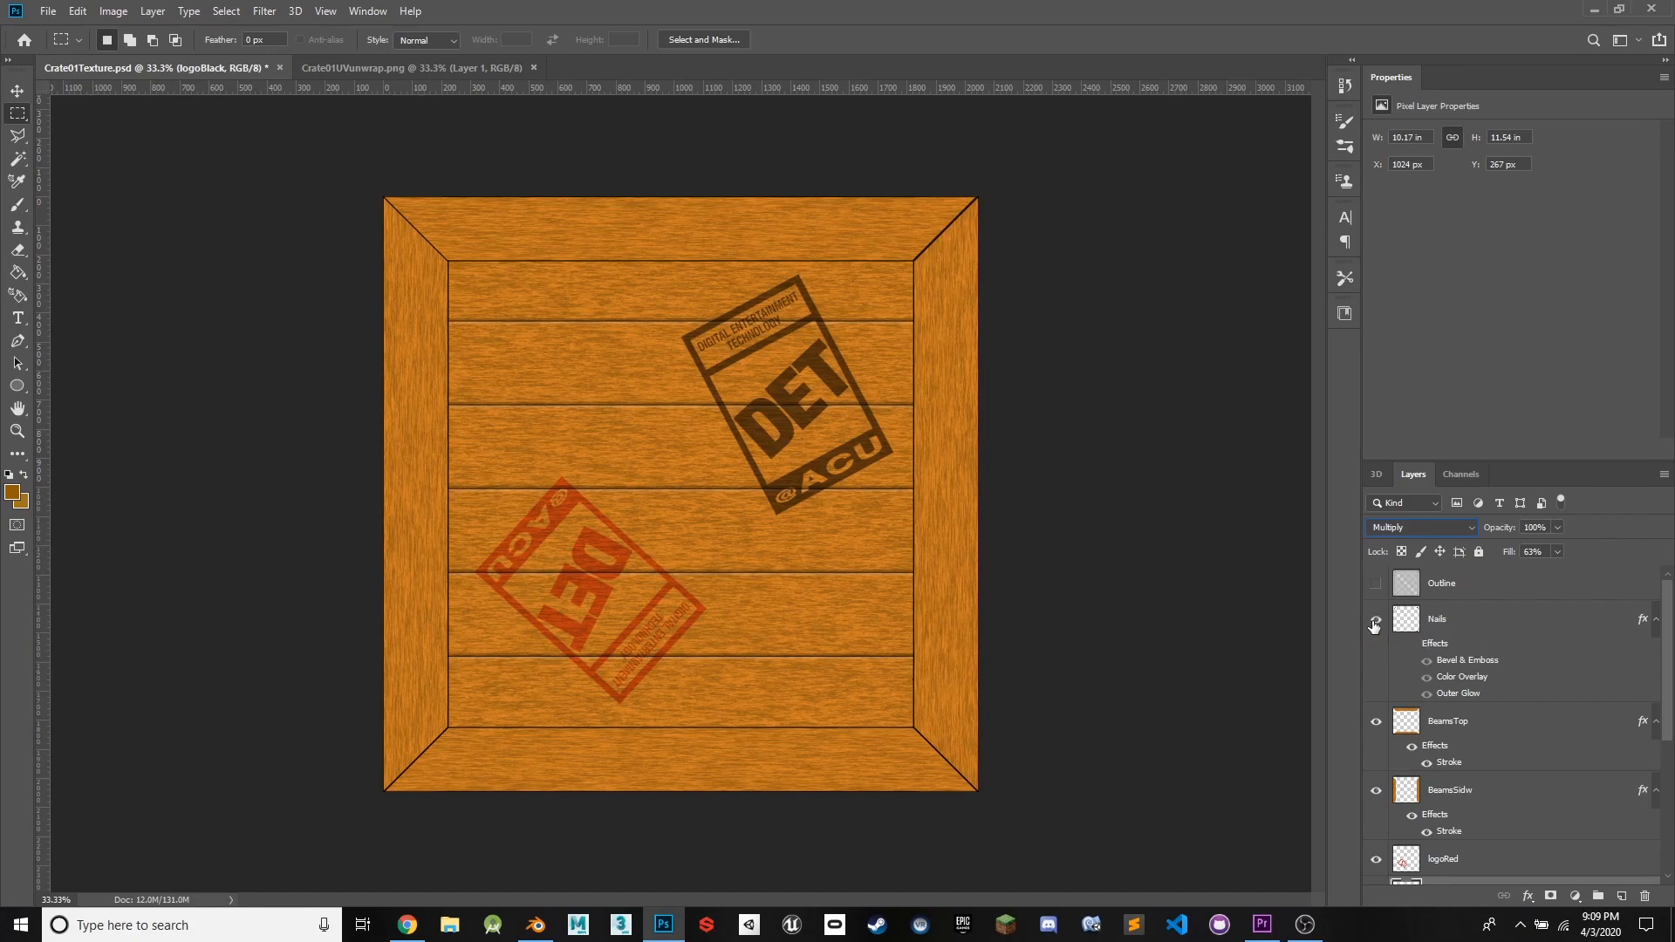
click(1376, 619)
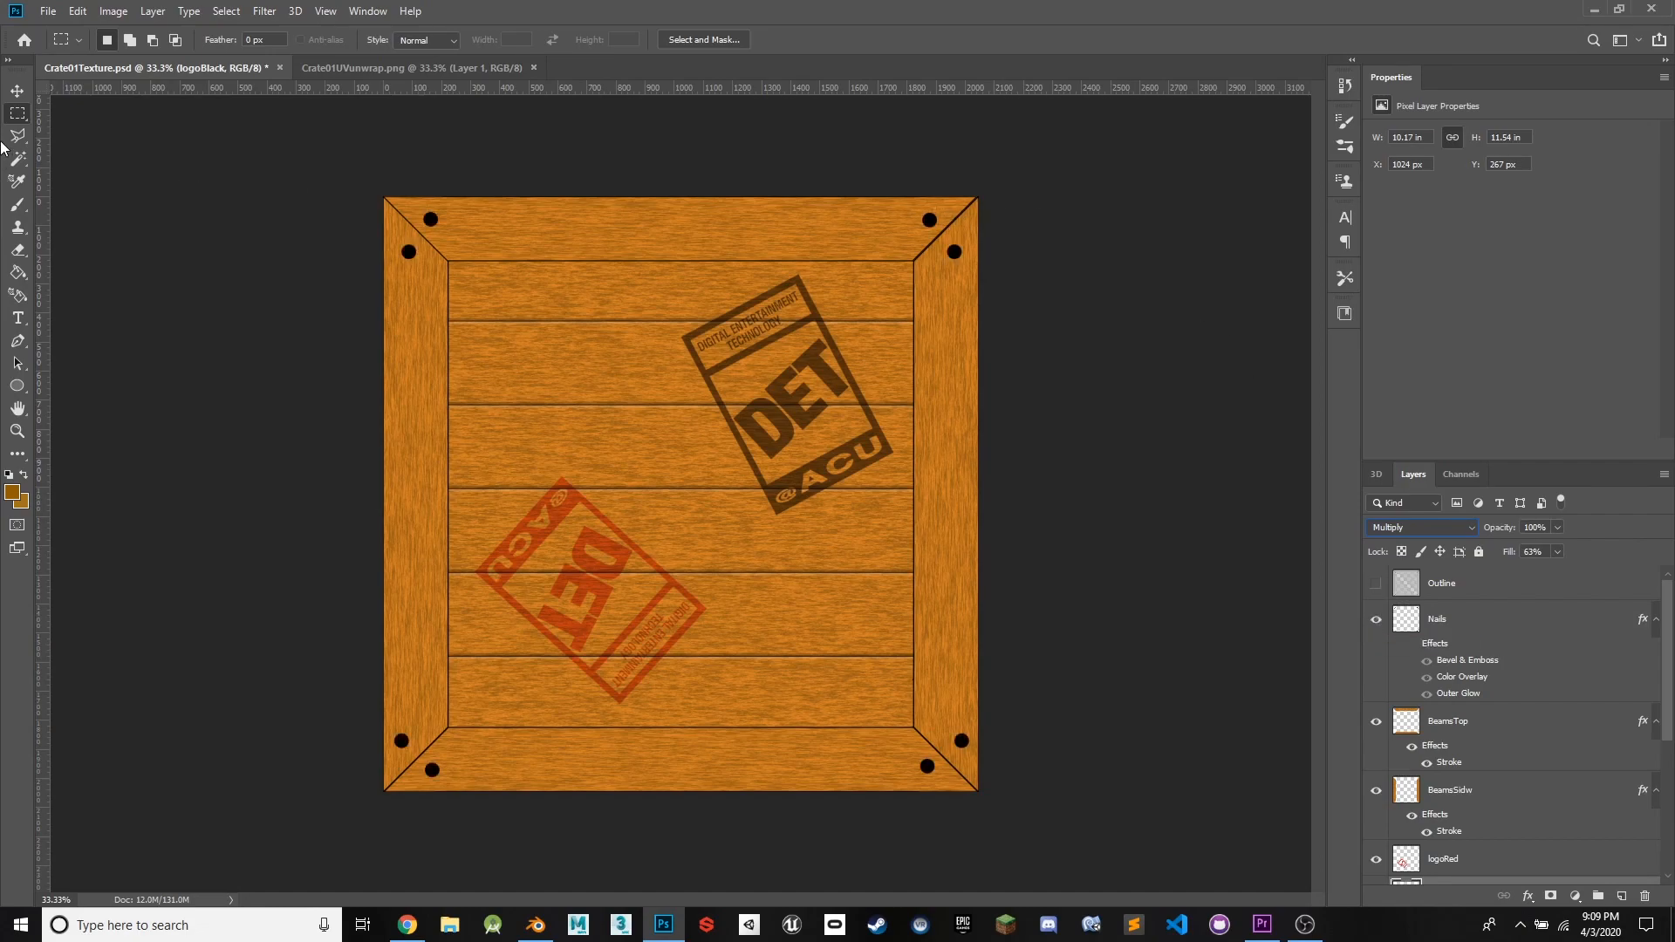
- Switch to the Elliptical Marquee Tool and turn on the effects of the Nails layer
right_click(17, 113)
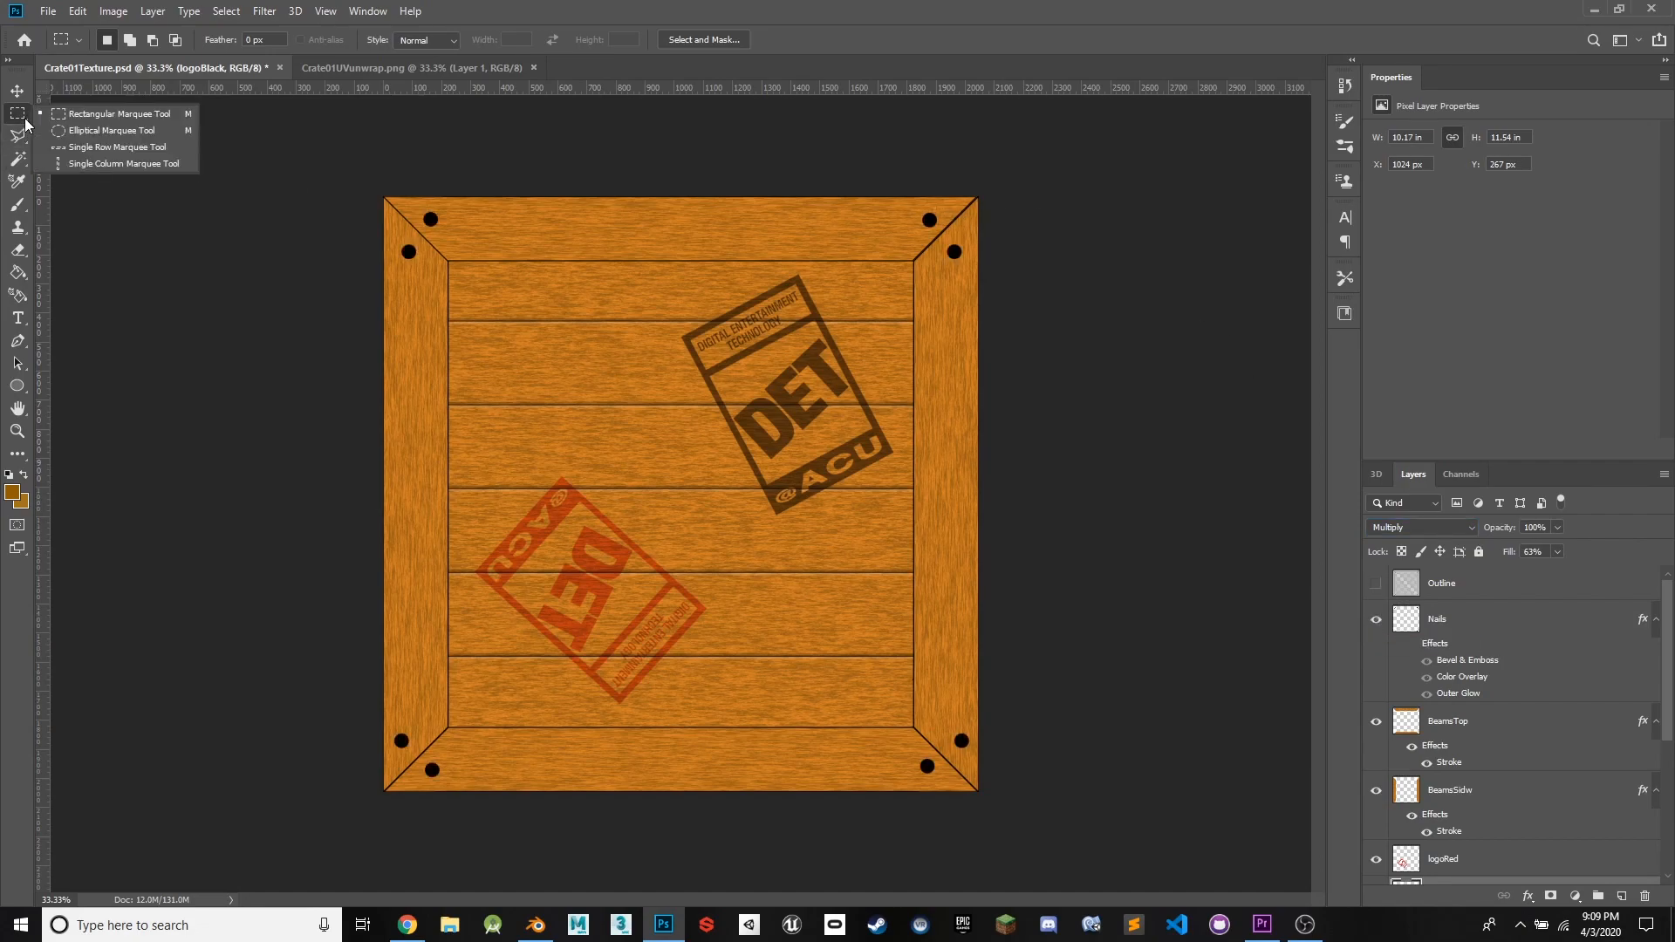
click(69, 129)
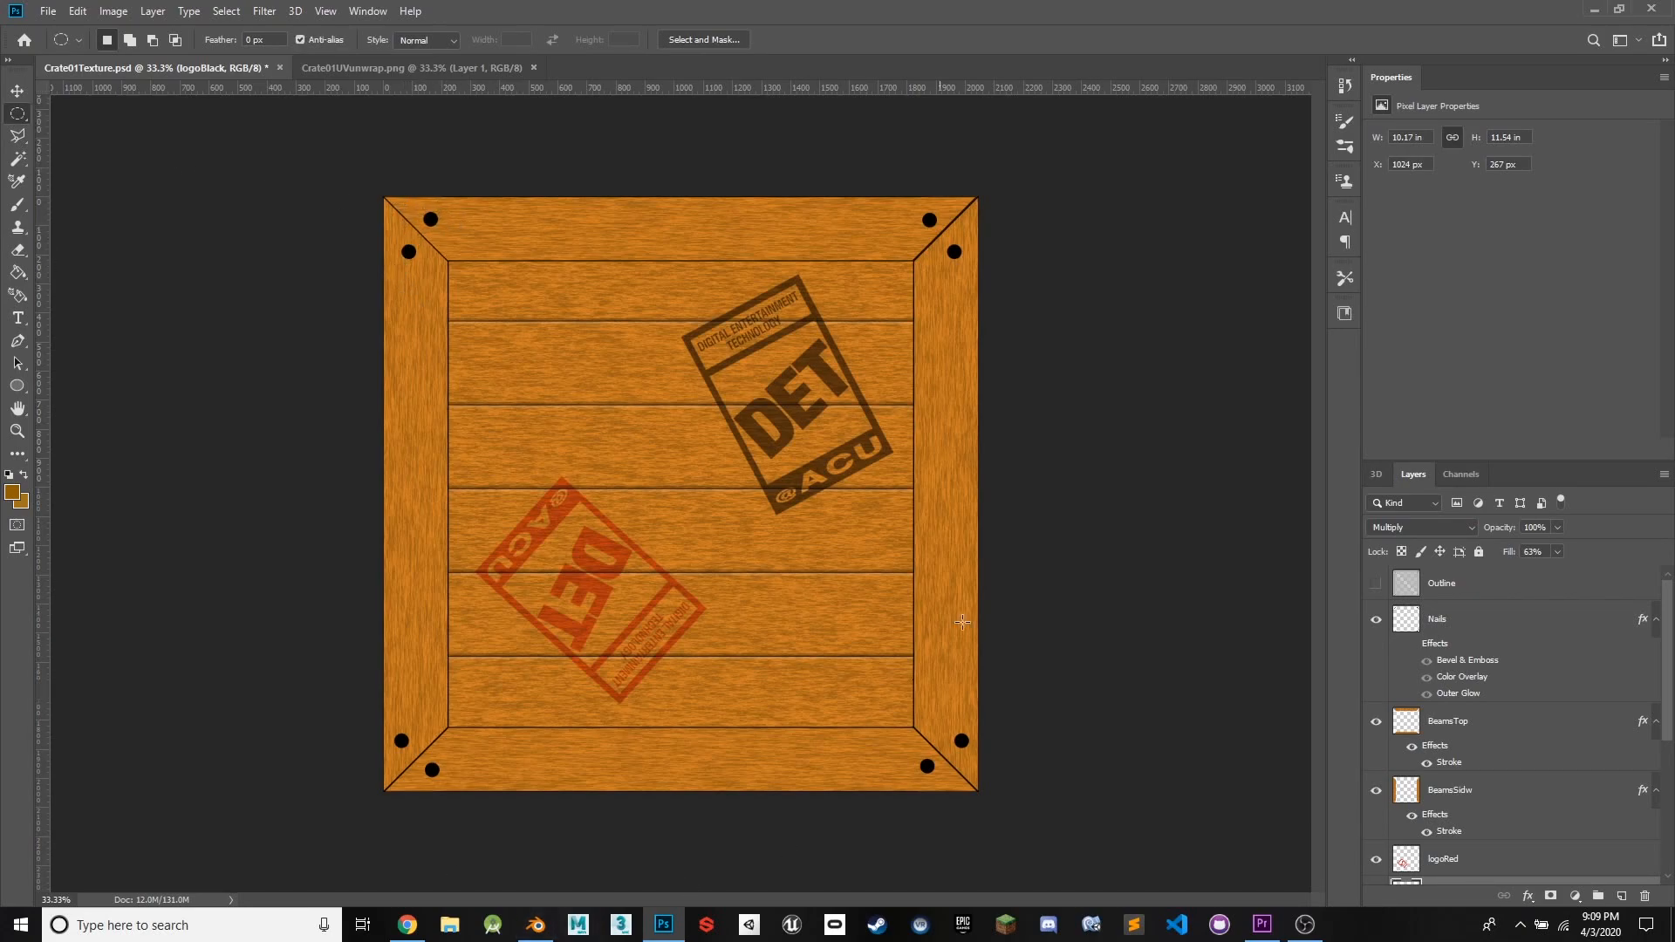
click(1411, 645)
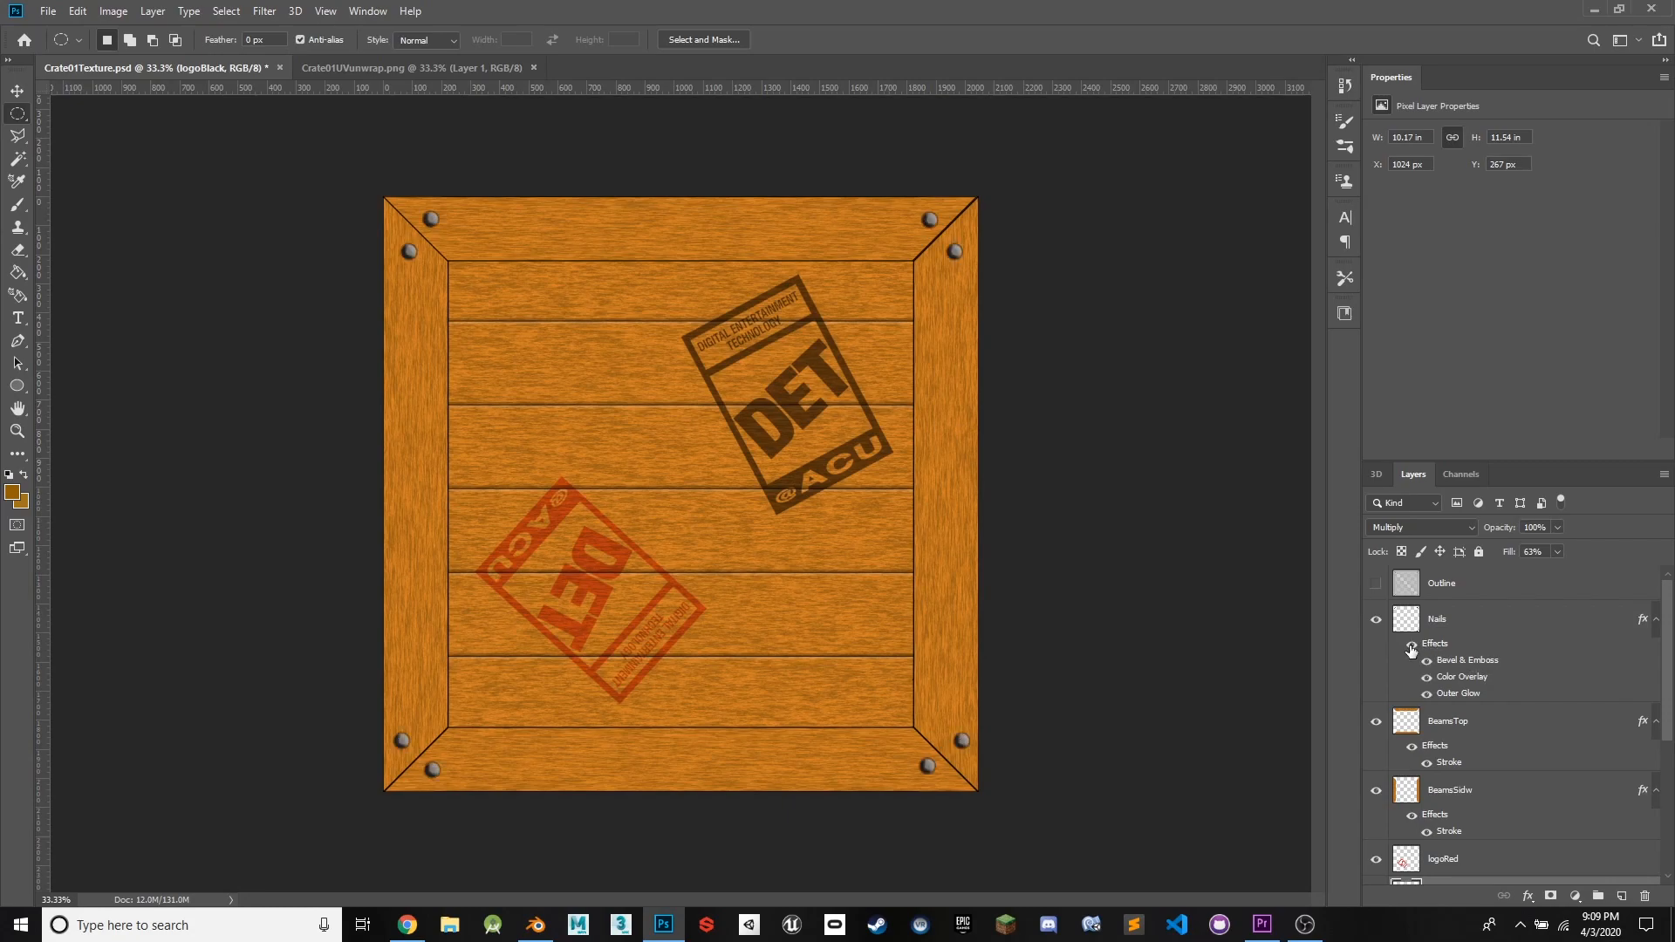
- Review the Nails layer's Bevel & Emboss, Color Overlay and Outer Glow settings, toggling the outer glow off and on to compare
click(1461, 663)
double_click(1460, 663)
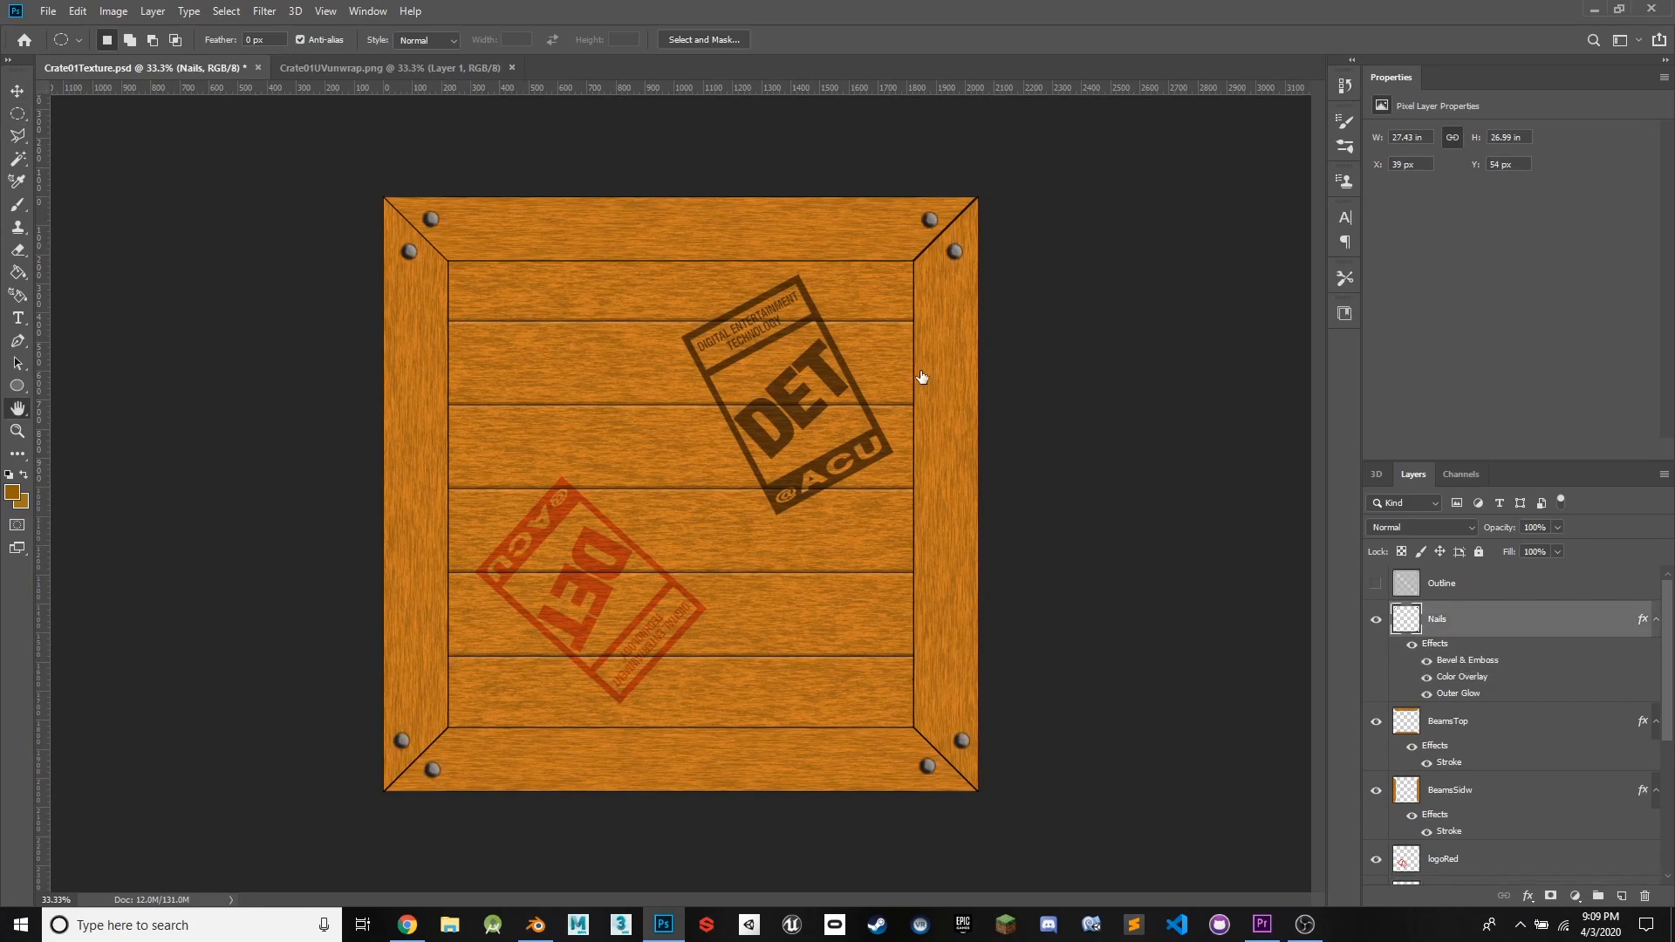
drag(754, 175, 998, 180)
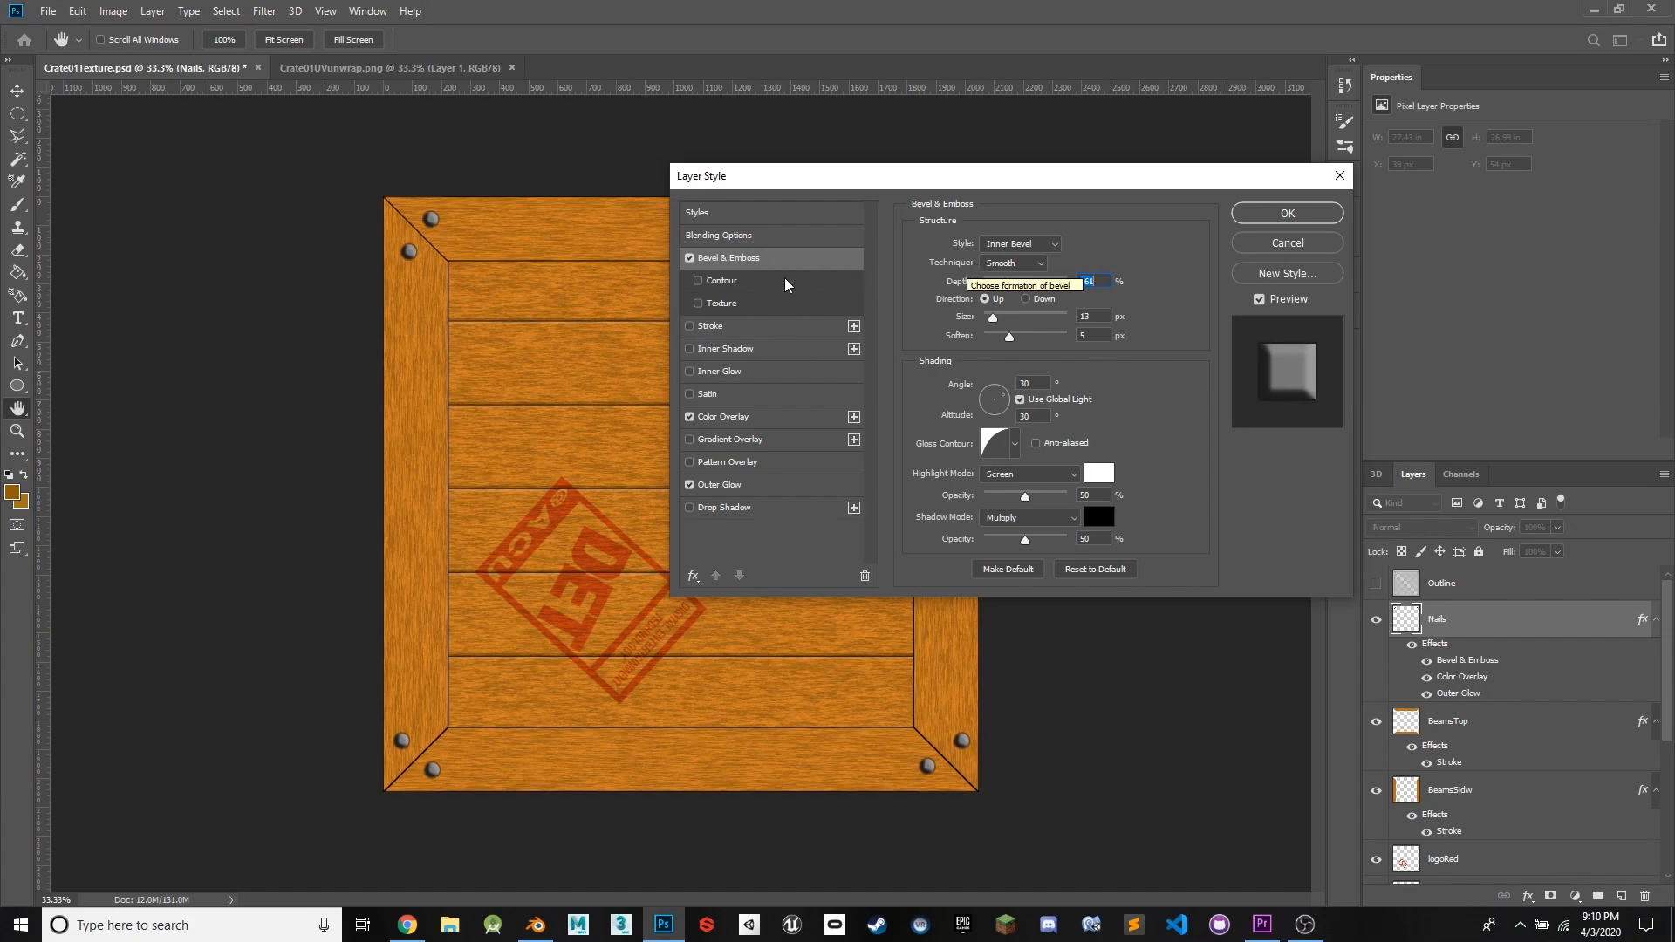
click(731, 417)
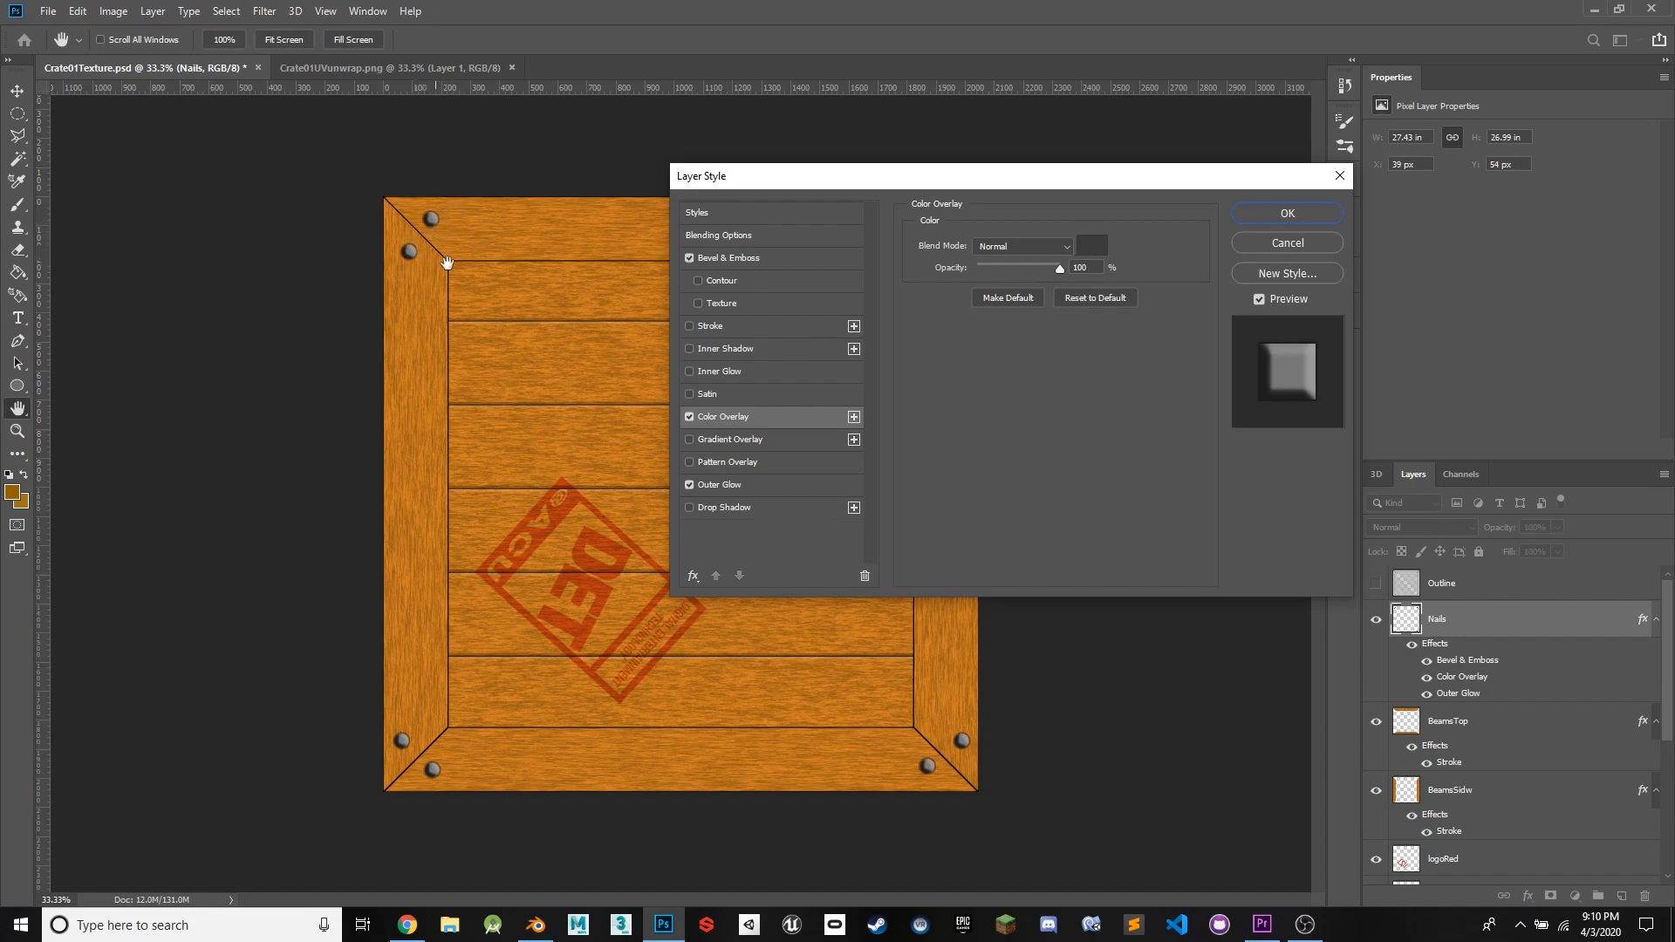
click(717, 486)
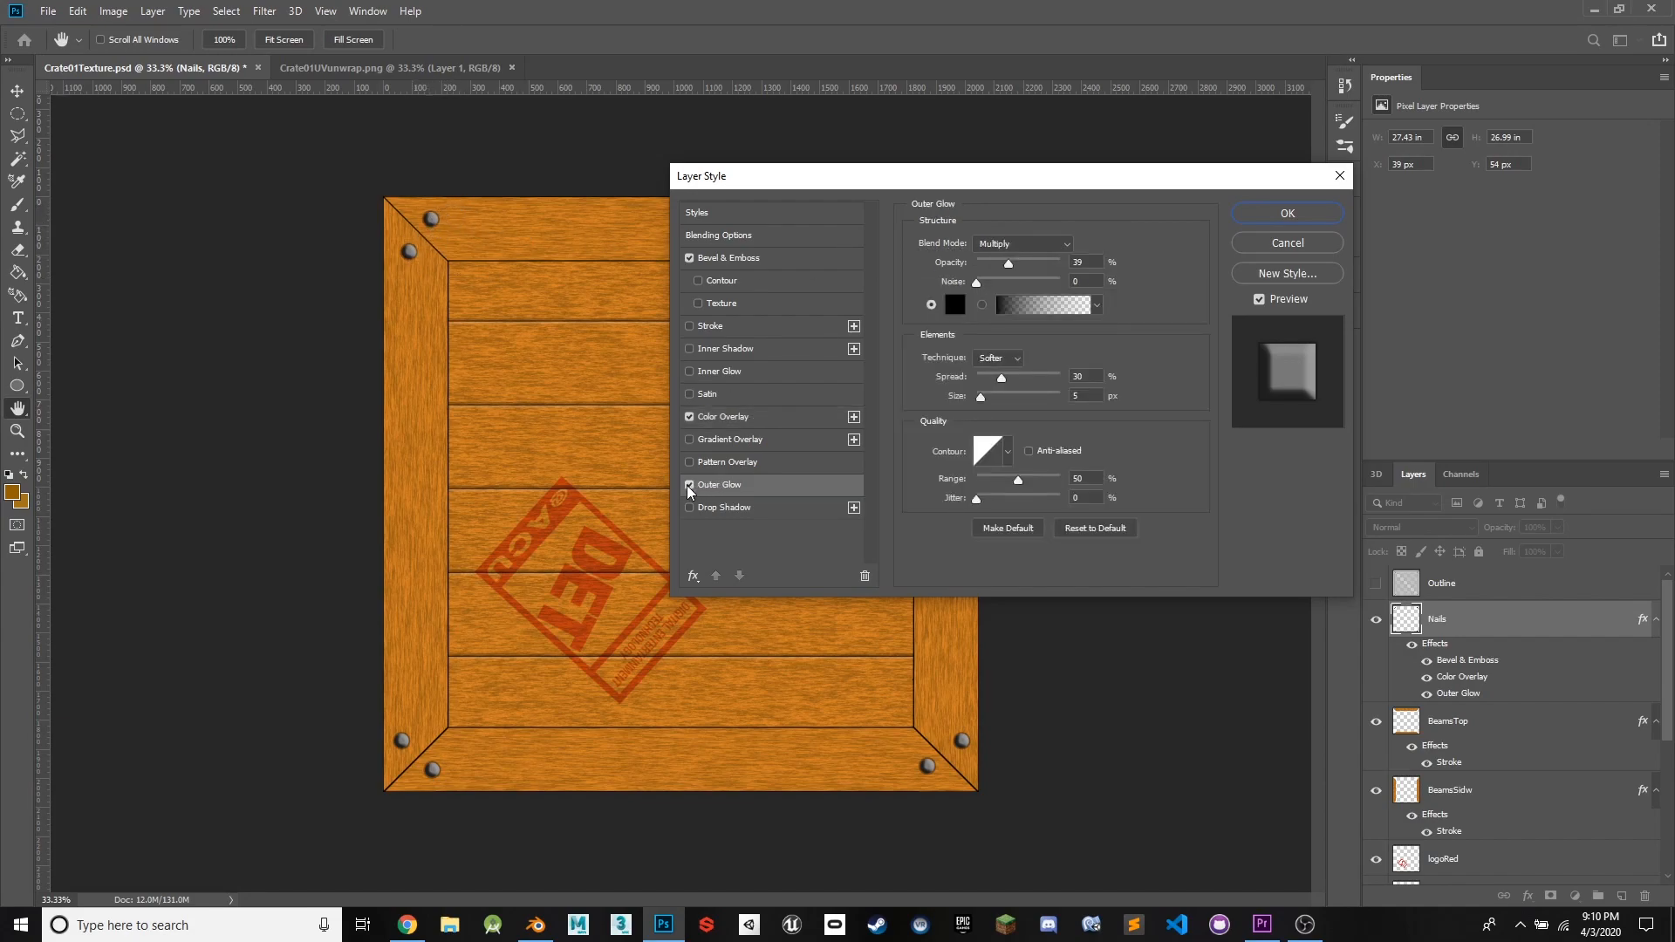
click(689, 484)
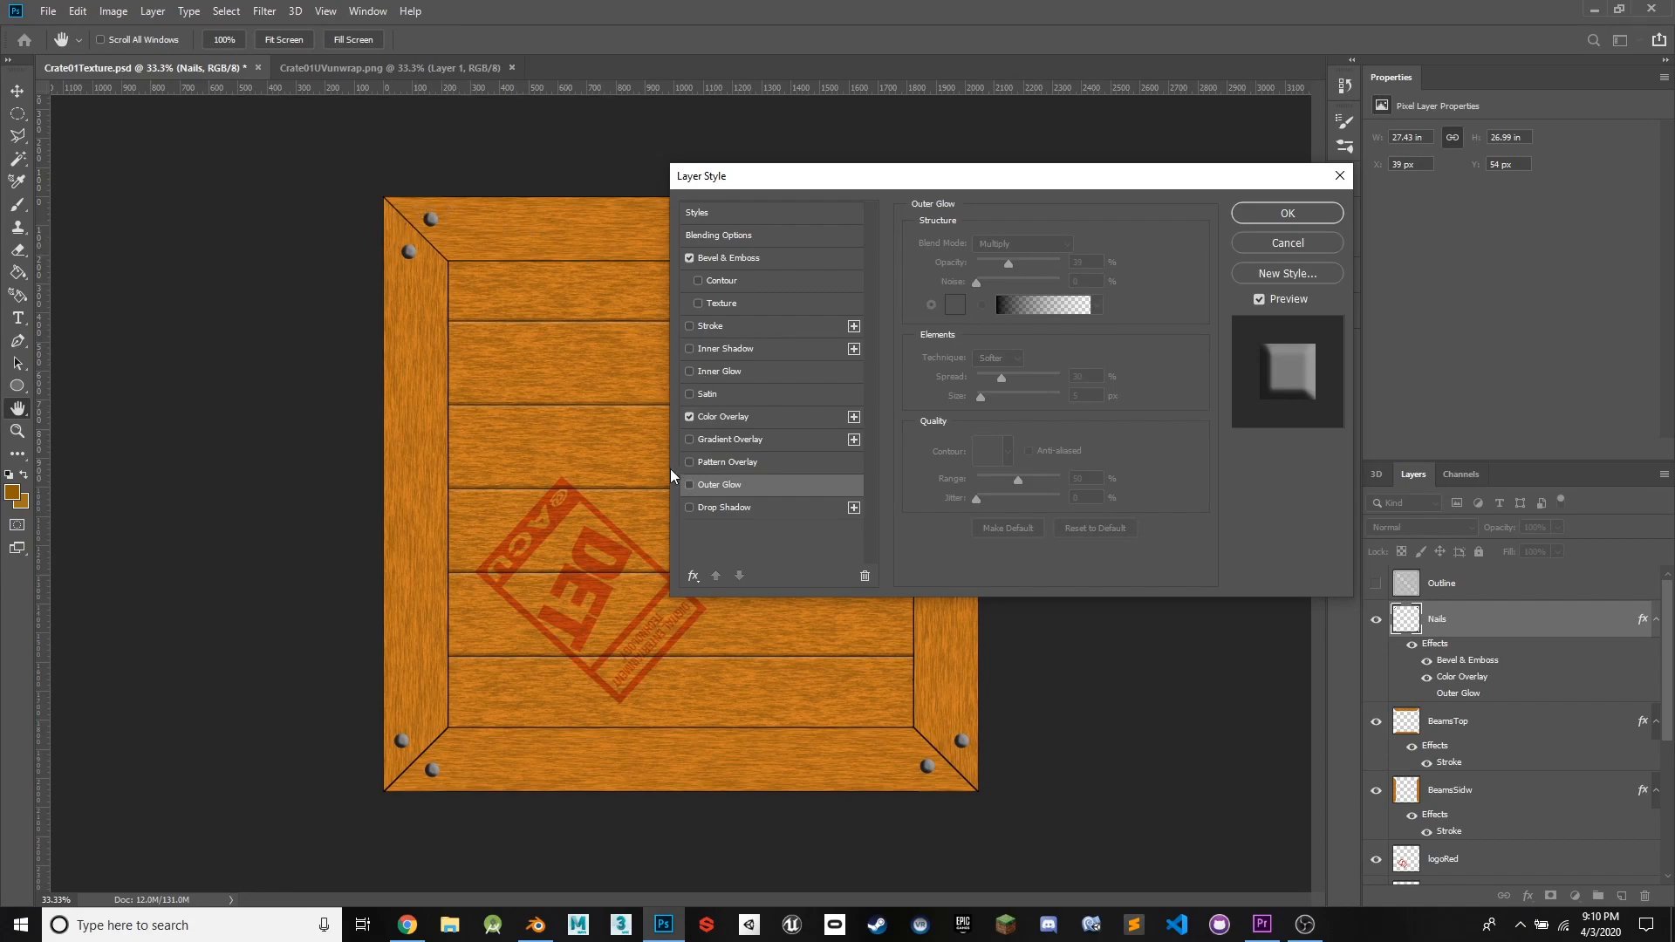
click(689, 484)
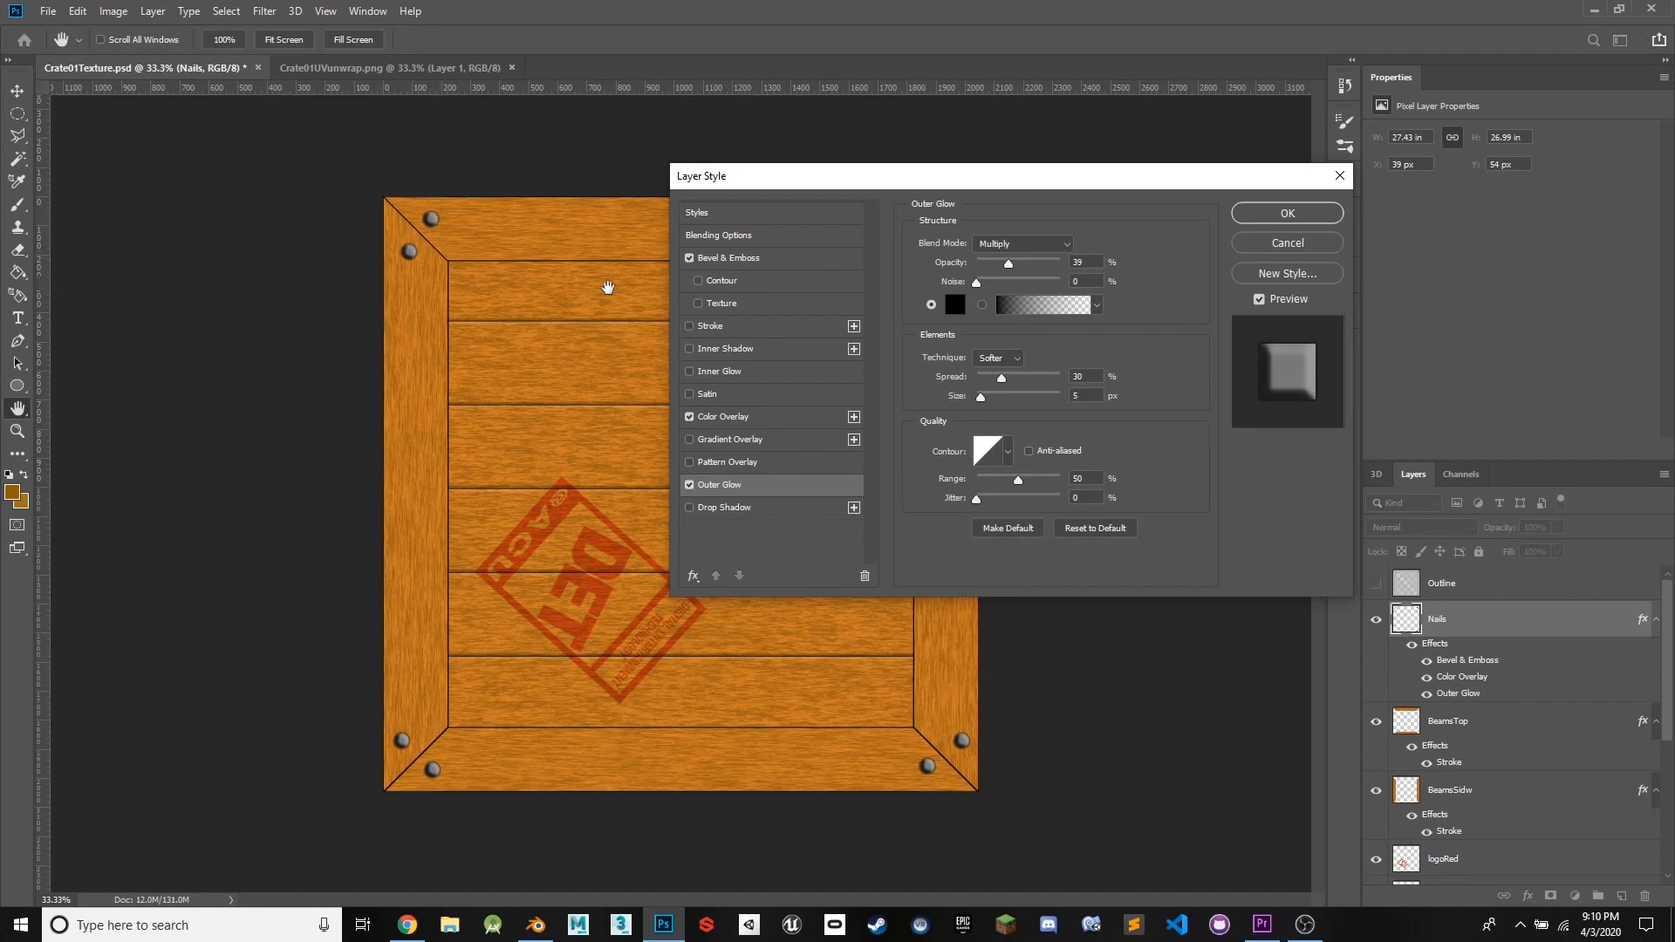
click(1276, 207)
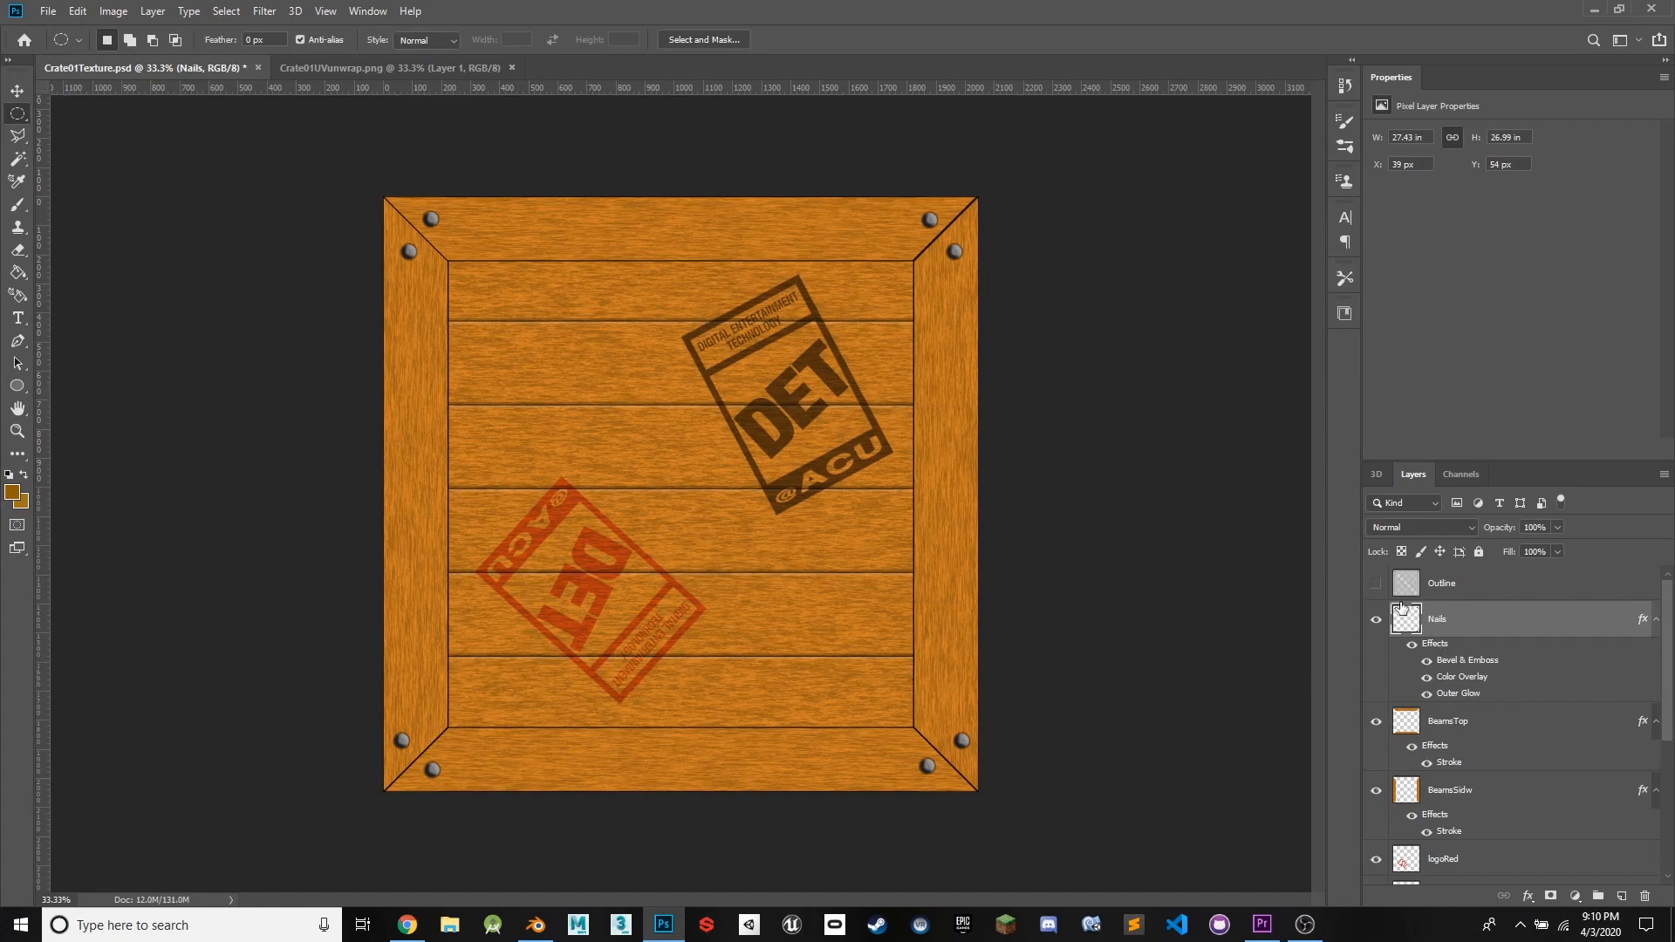
- Compare the nails with the Outline layer and marquee-select the top beam's left nail to shift it slightly toward the crate's corner
click(1375, 583)
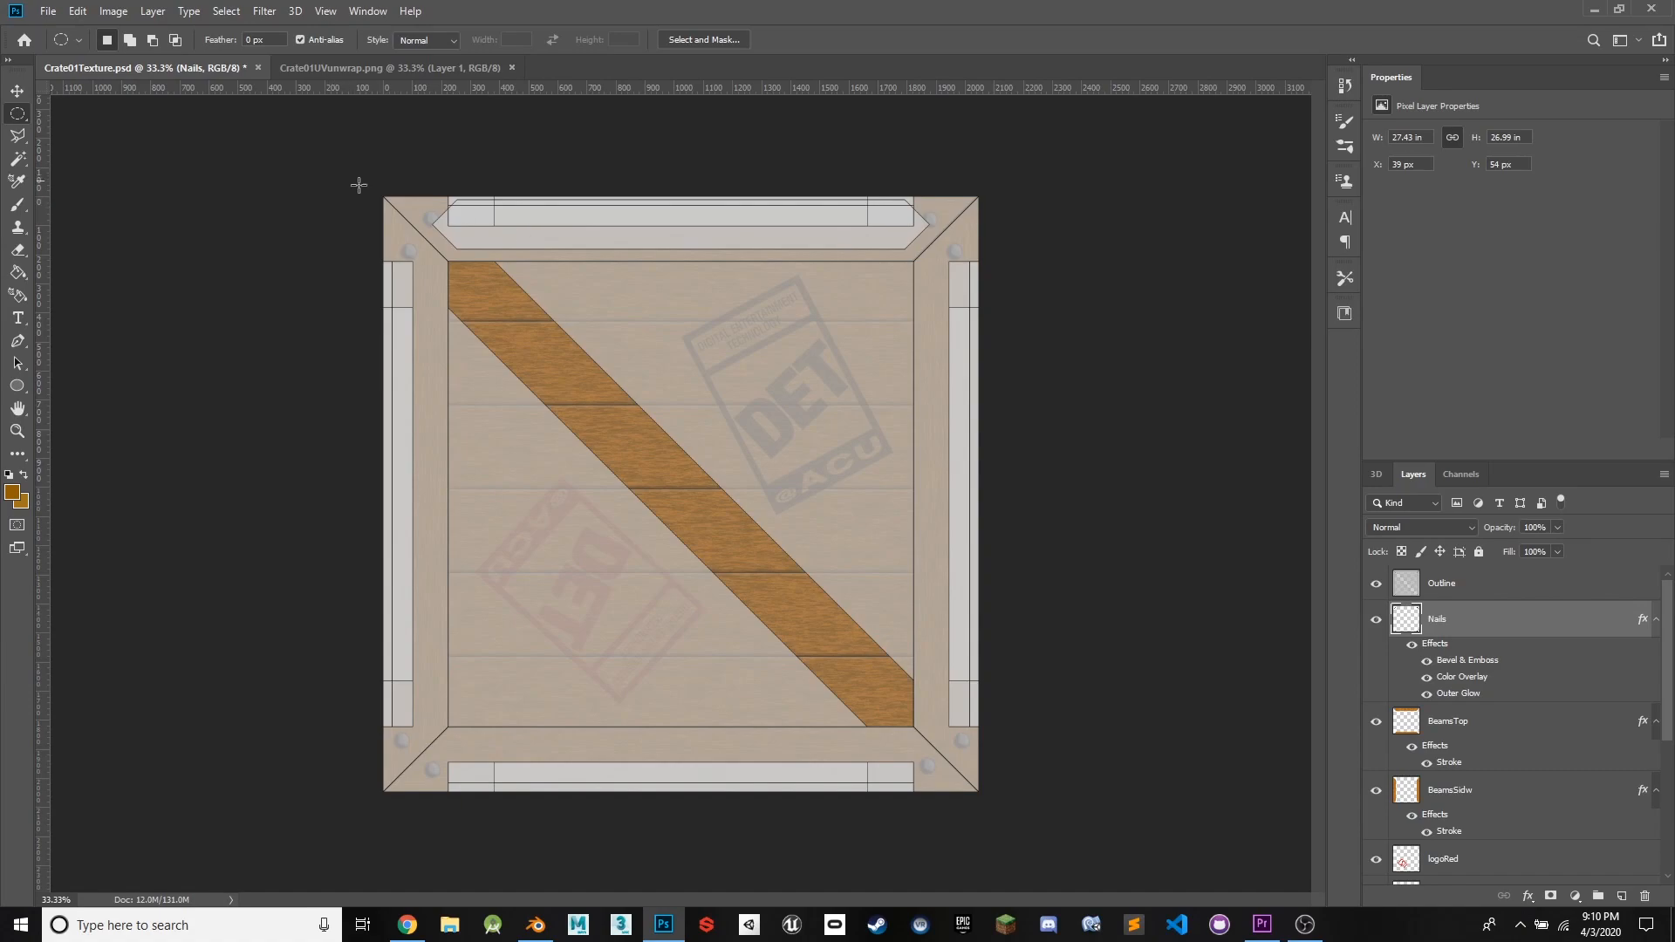
click(1375, 584)
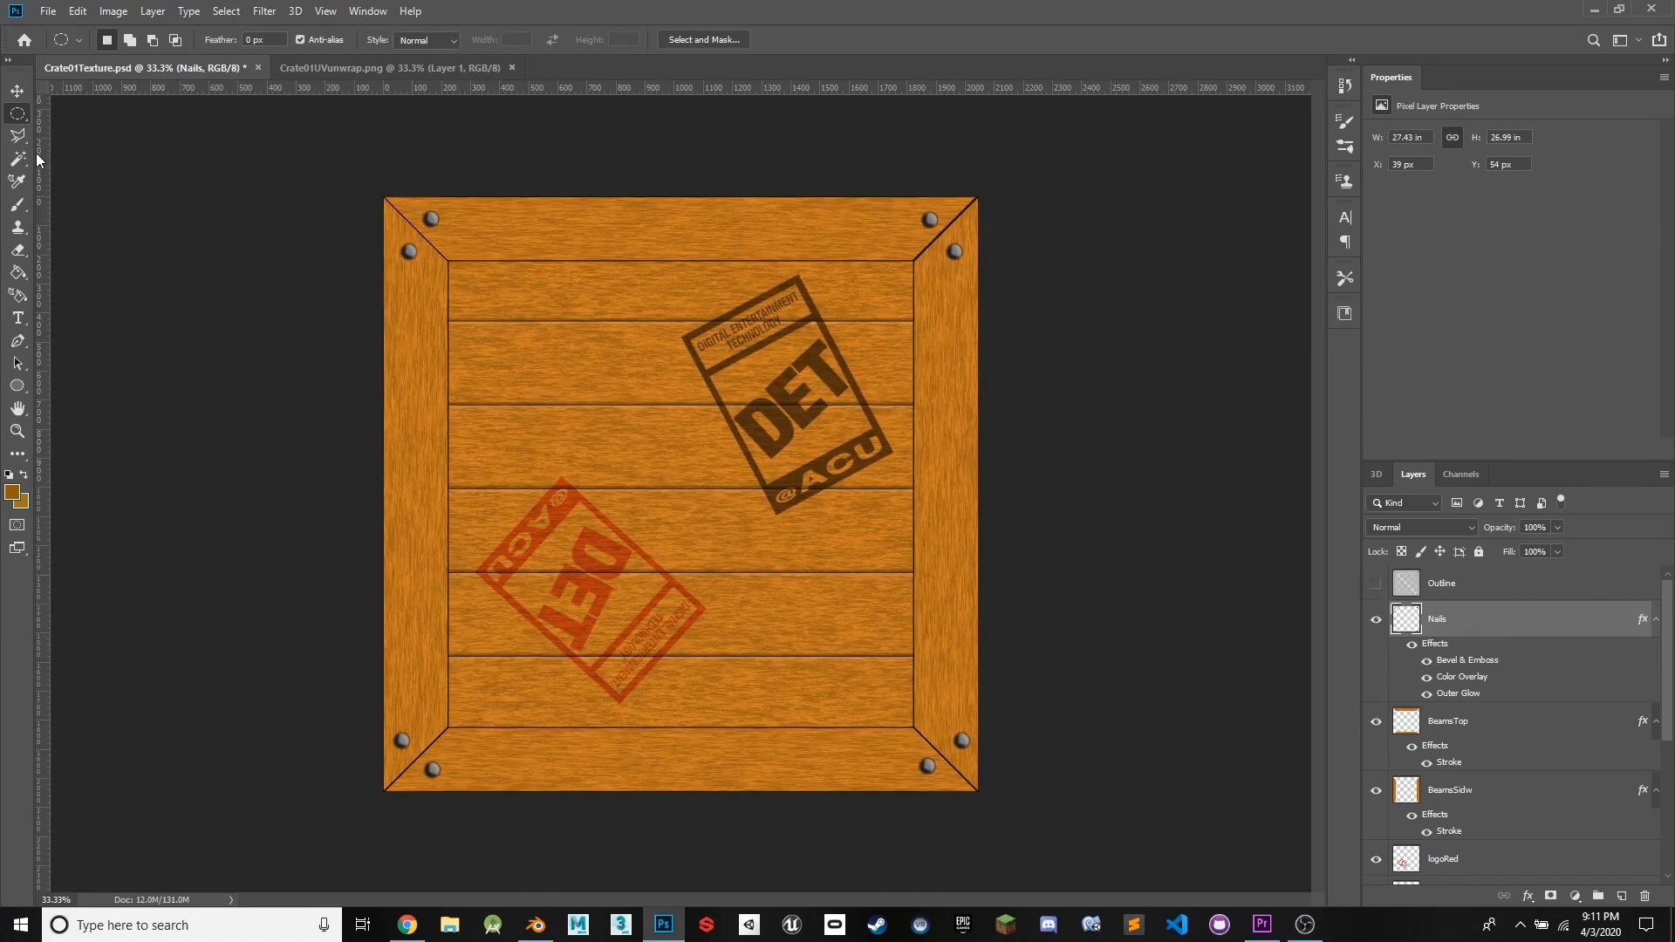
right_click(27, 122)
click(78, 113)
mouse_move(421, 202)
mouse_down()
mouse_move(436, 191)
mouse_move(462, 225)
mouse_move(426, 219)
mouse_up()
click(18, 90)
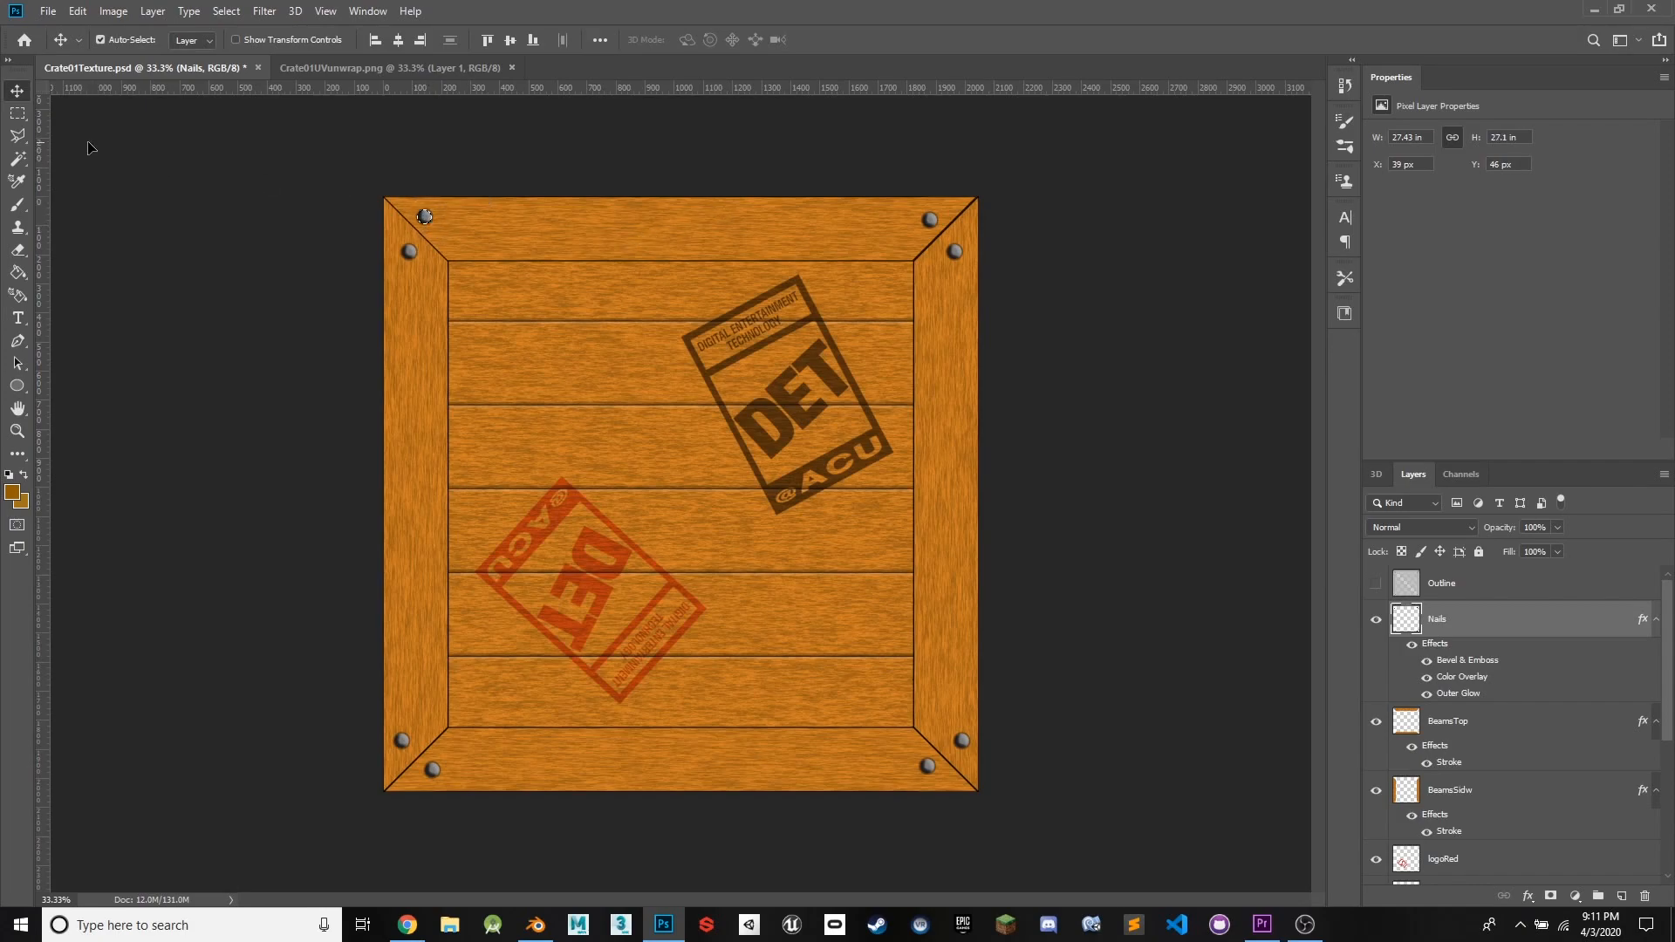
- Select the top beam's right nail and move it slightly toward the corner, checking its position against the Outline layer
click(17, 114)
drag(842, 182, 957, 231)
click(22, 94)
drag(930, 218, 933, 213)
click(1375, 584)
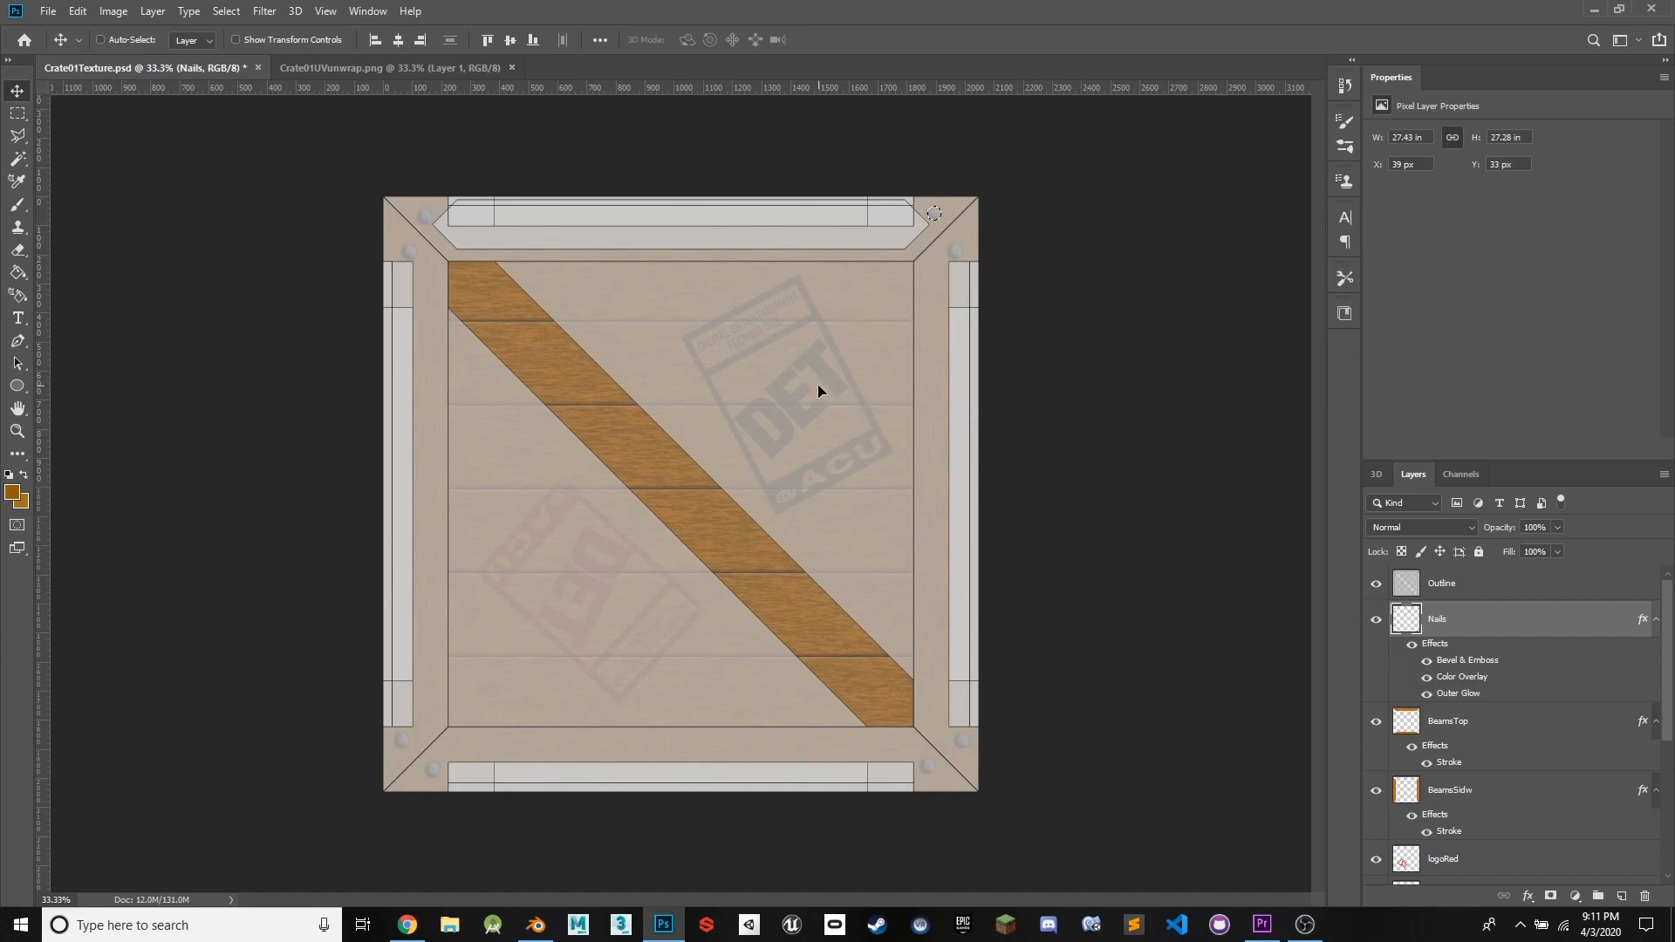
click(1377, 584)
click(1376, 583)
click(1376, 584)
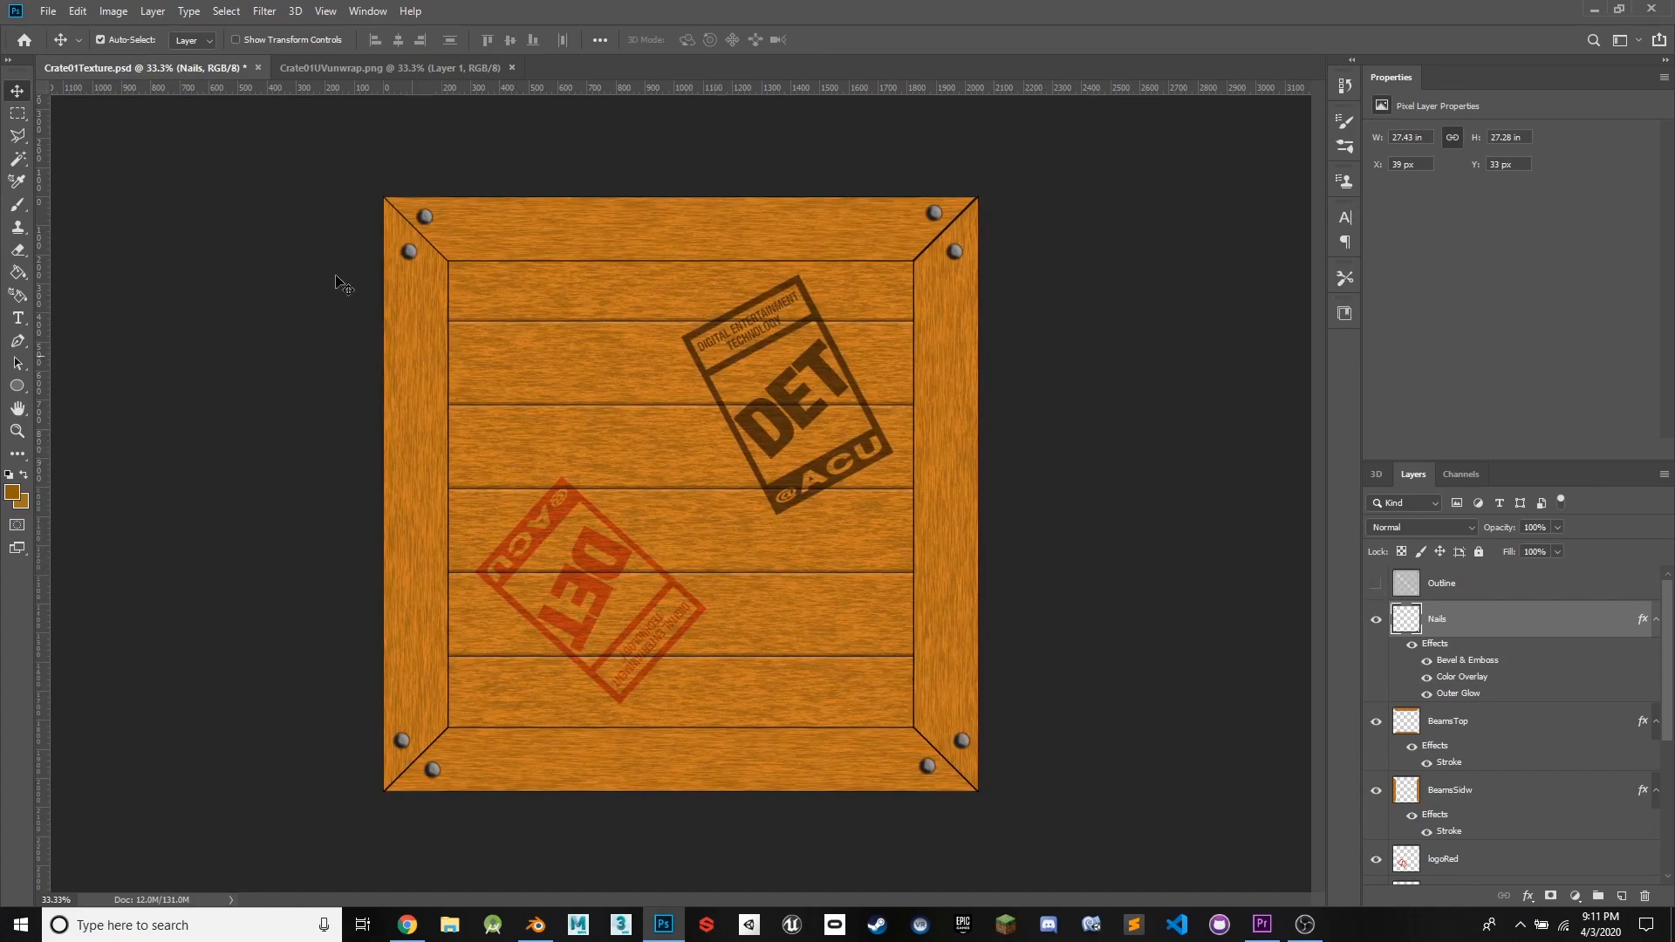
- Save the texture as Crate01Texture.psd in CratesAndBarrels2020, replacing the existing file and keeping Maximize Compatibility on
click(46, 12)
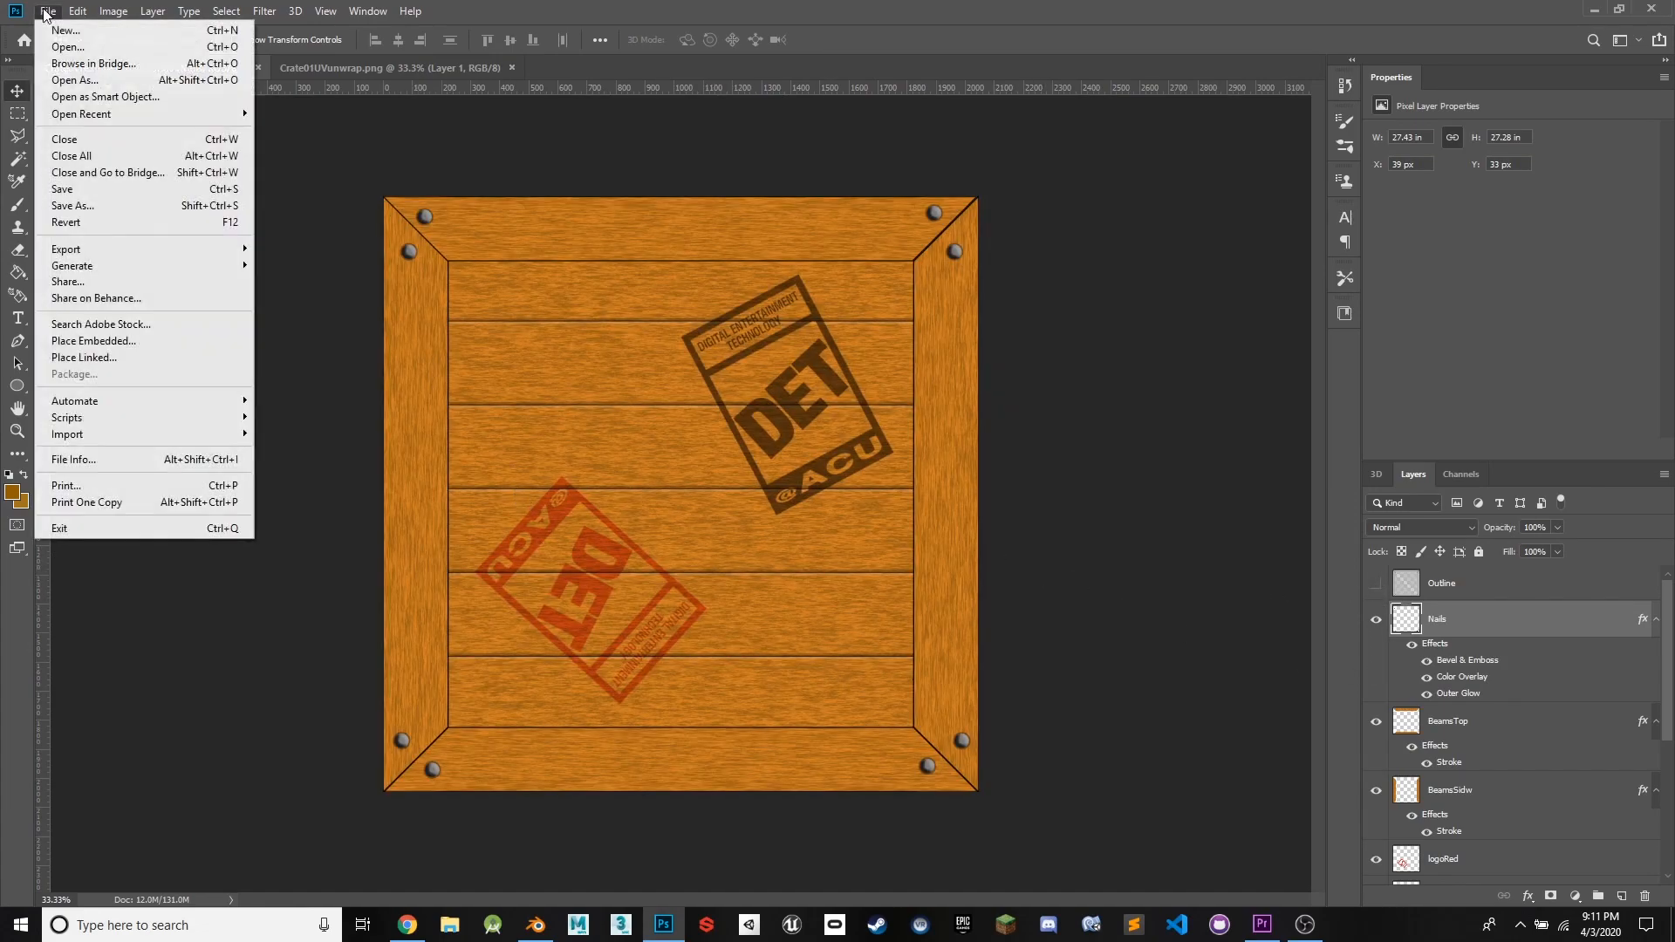
click(98, 192)
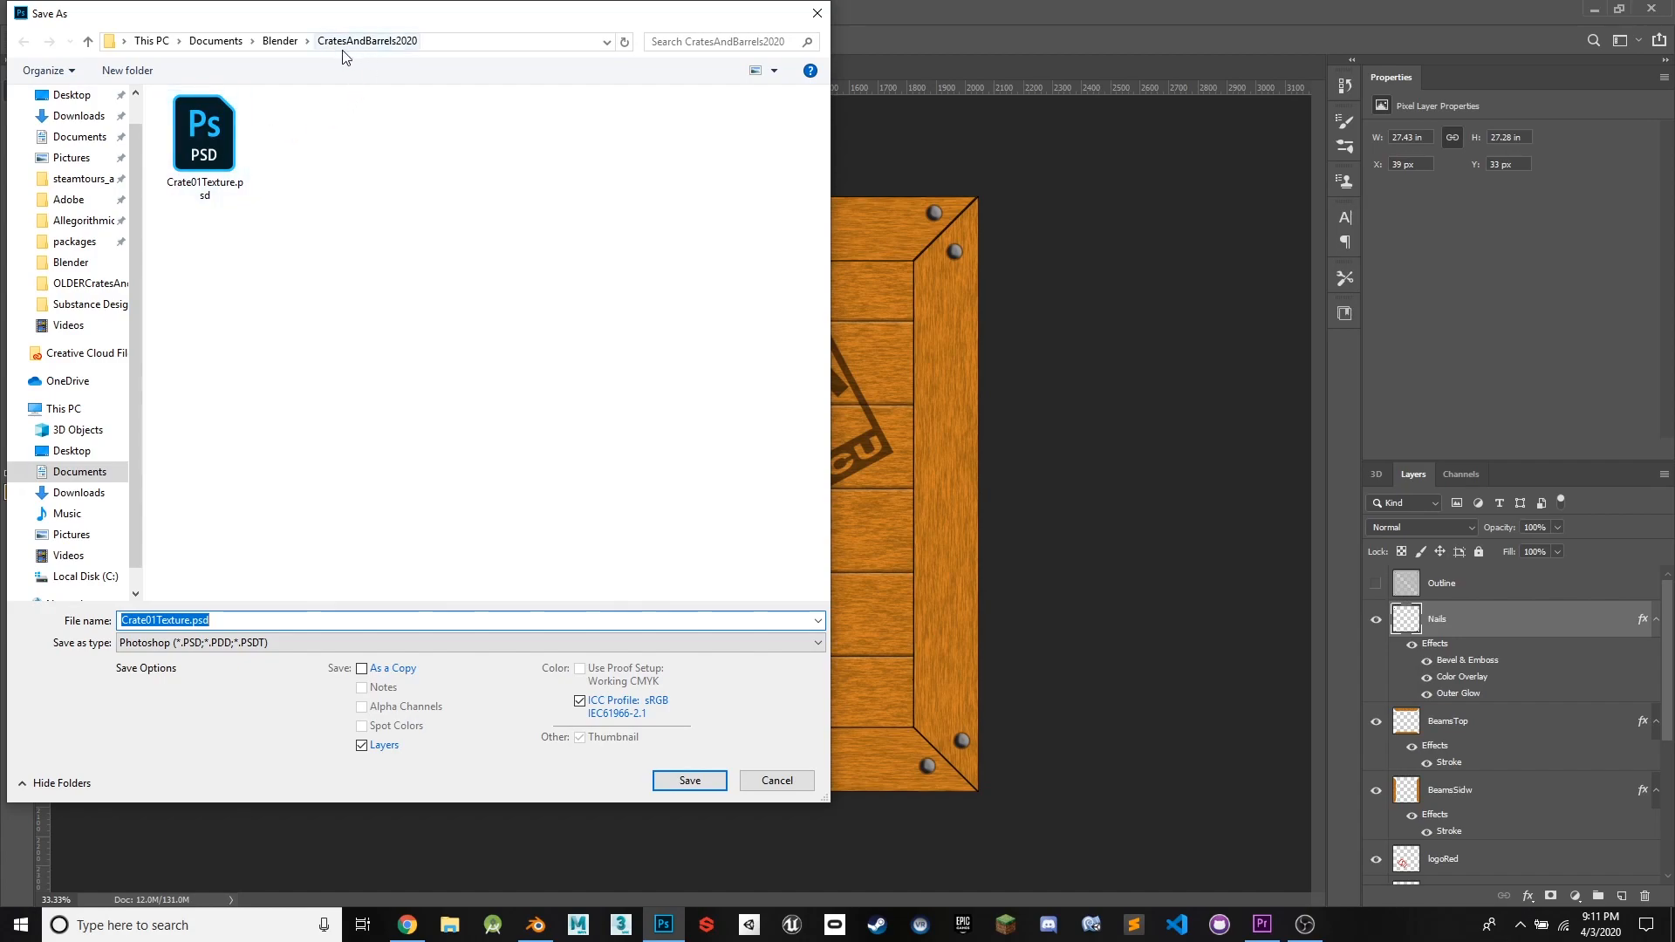
click(693, 780)
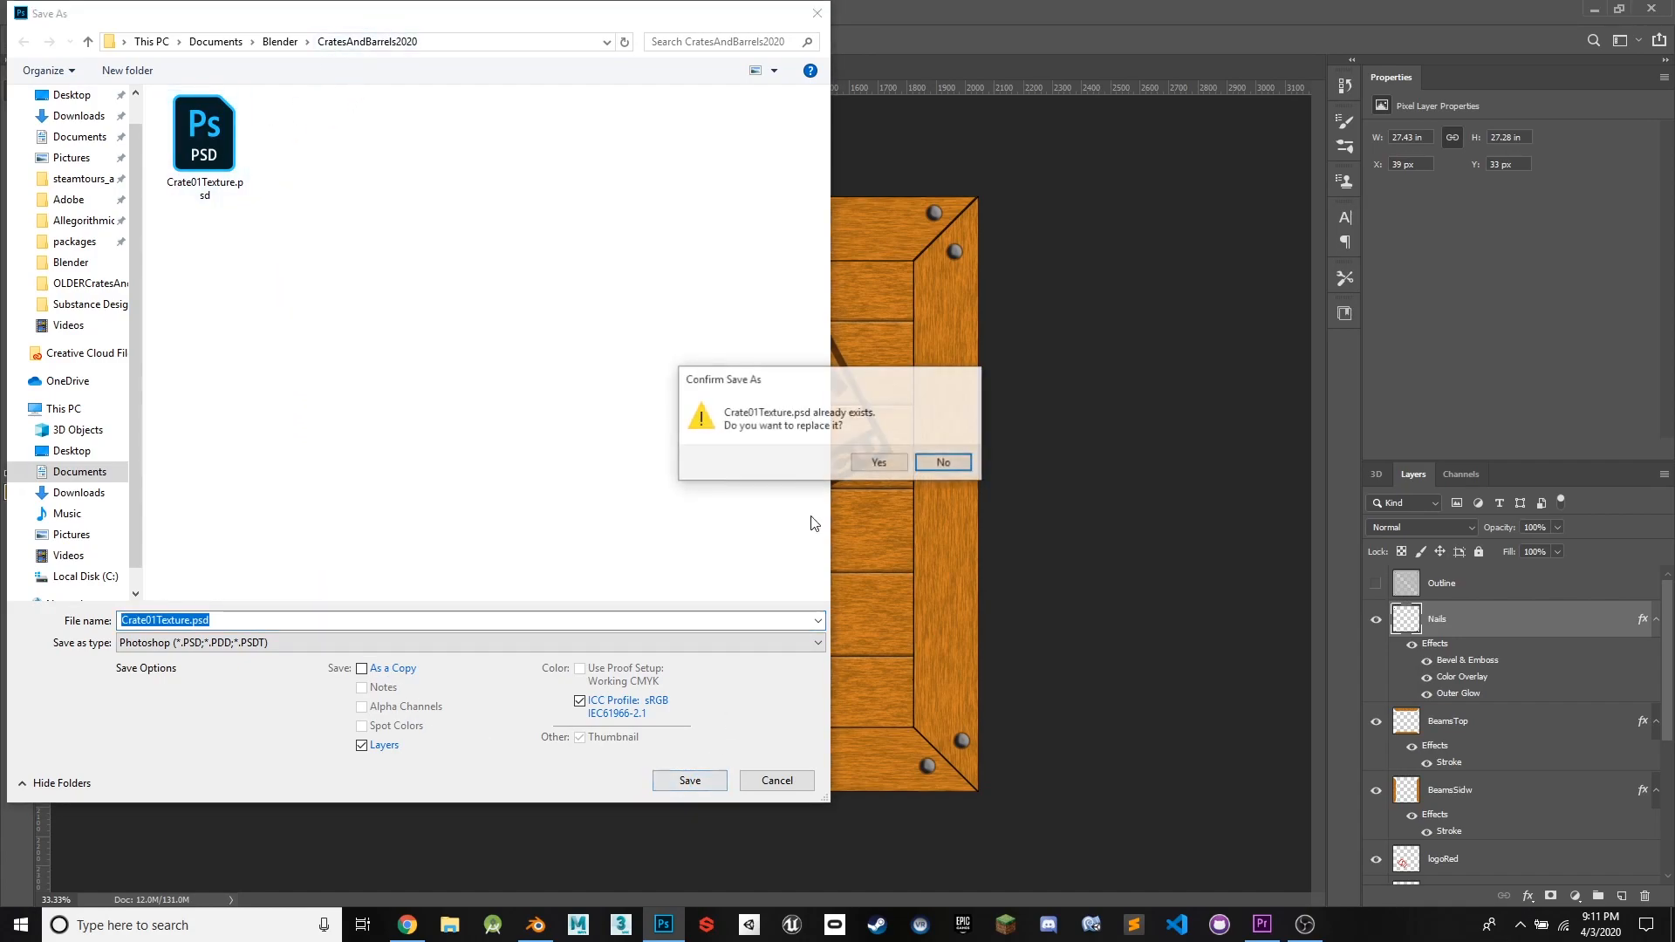
click(879, 463)
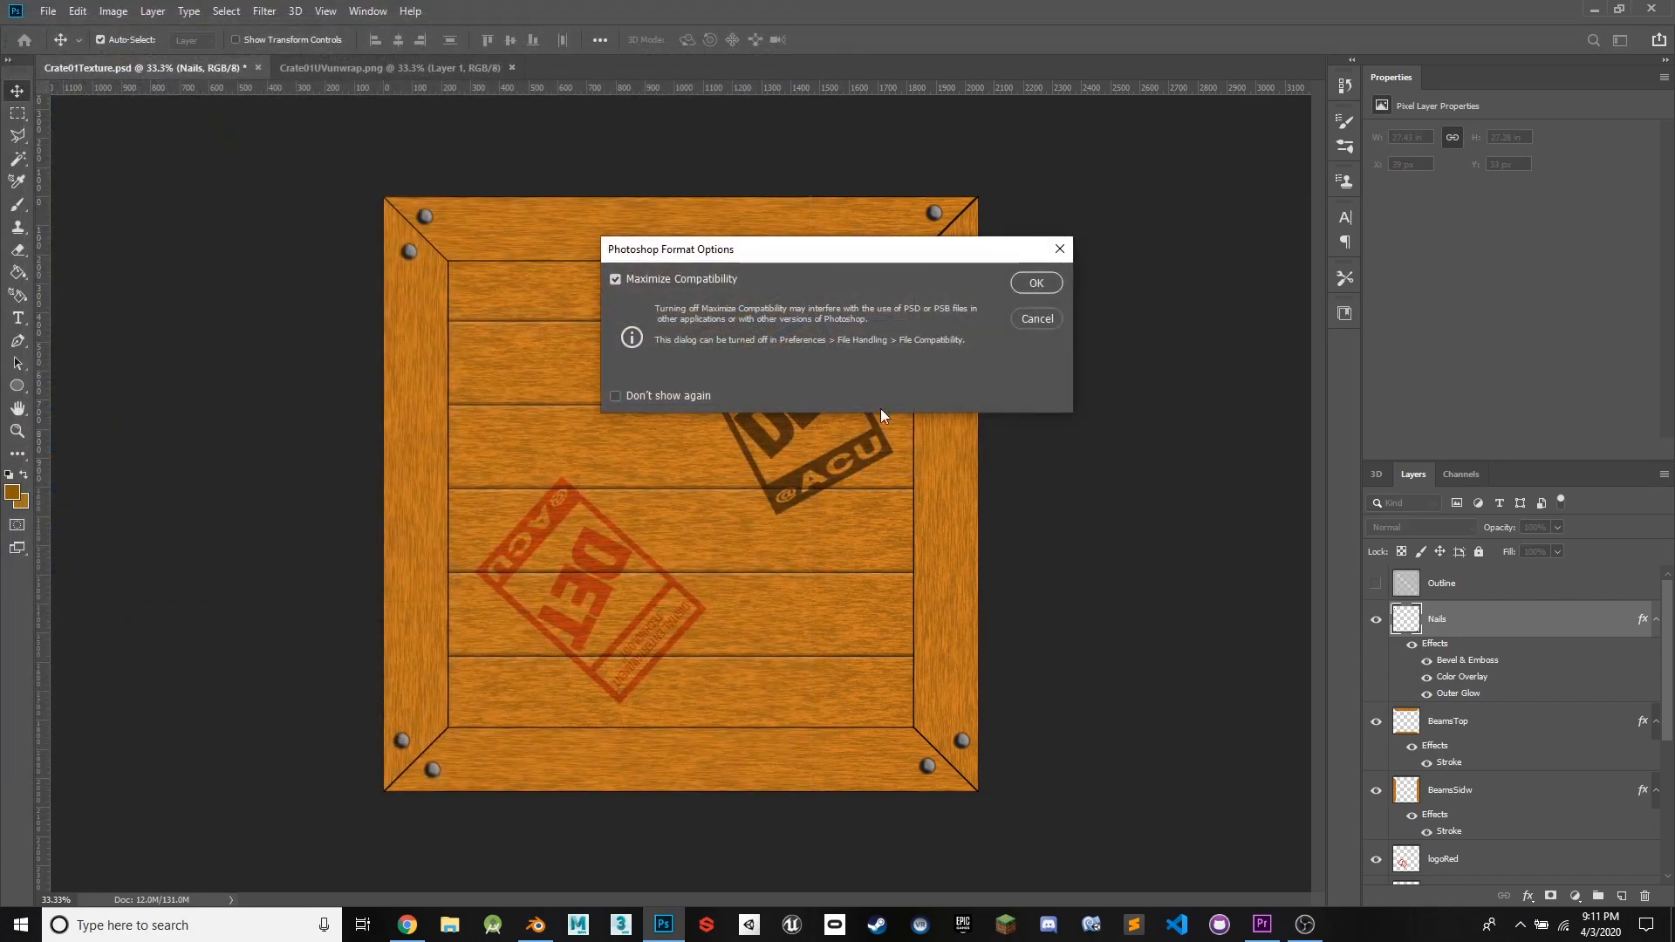
click(1036, 281)
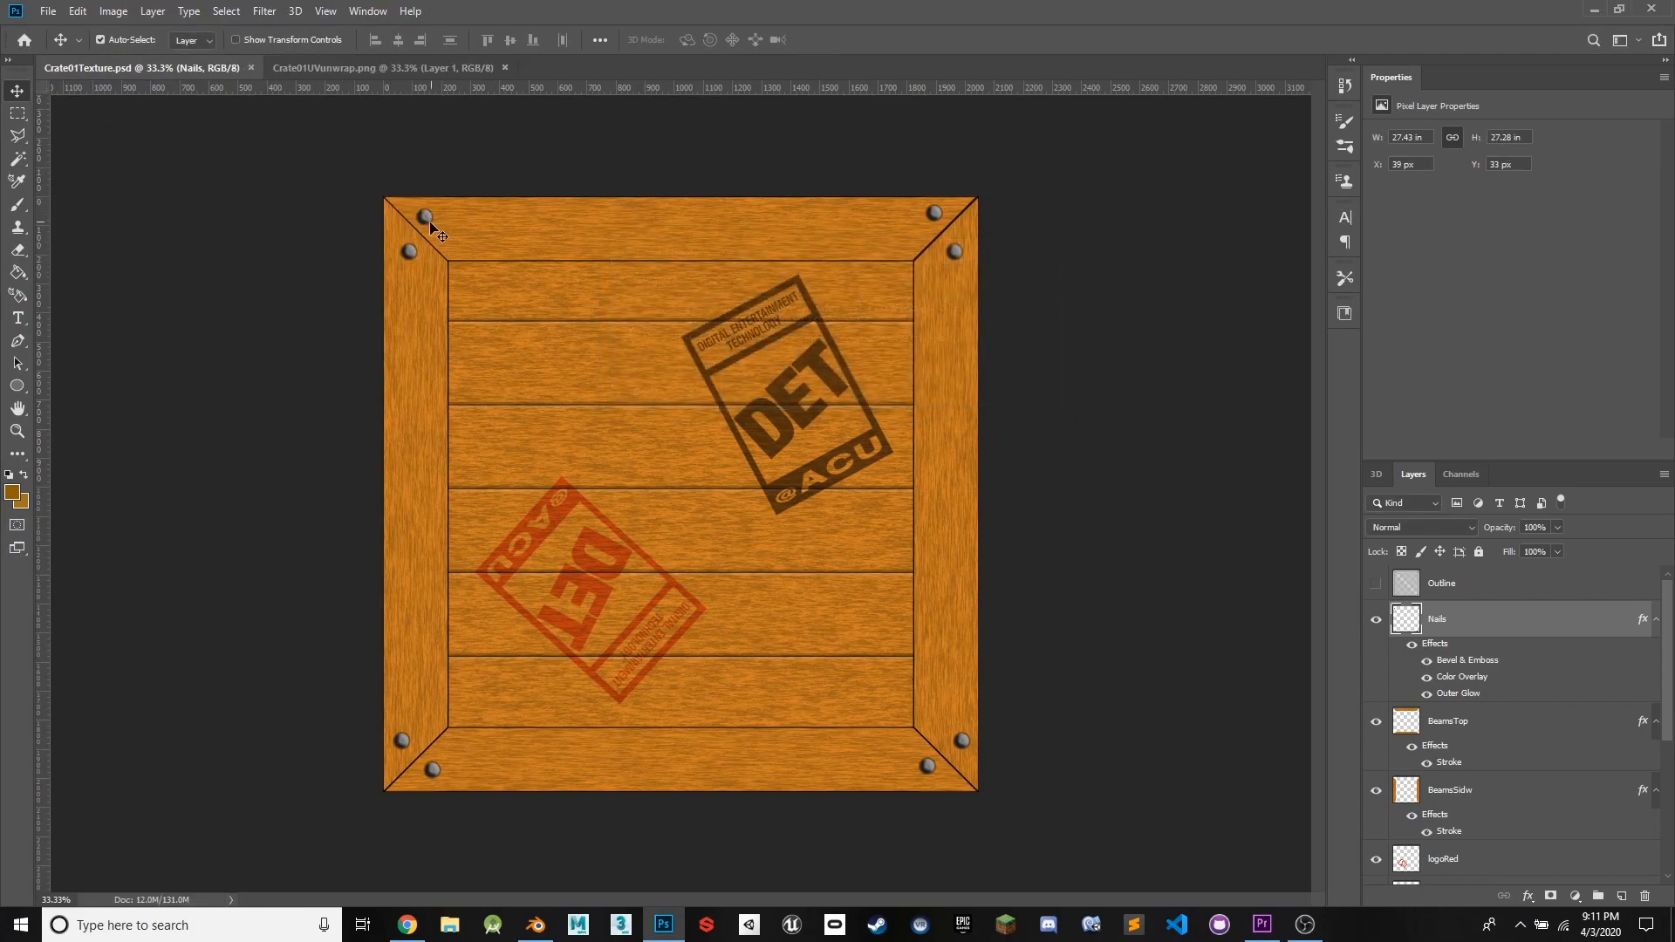
- Quick-export the finished texture as Crate01Texture.png in the CratesAndBarrels2020 folder
click(48, 11)
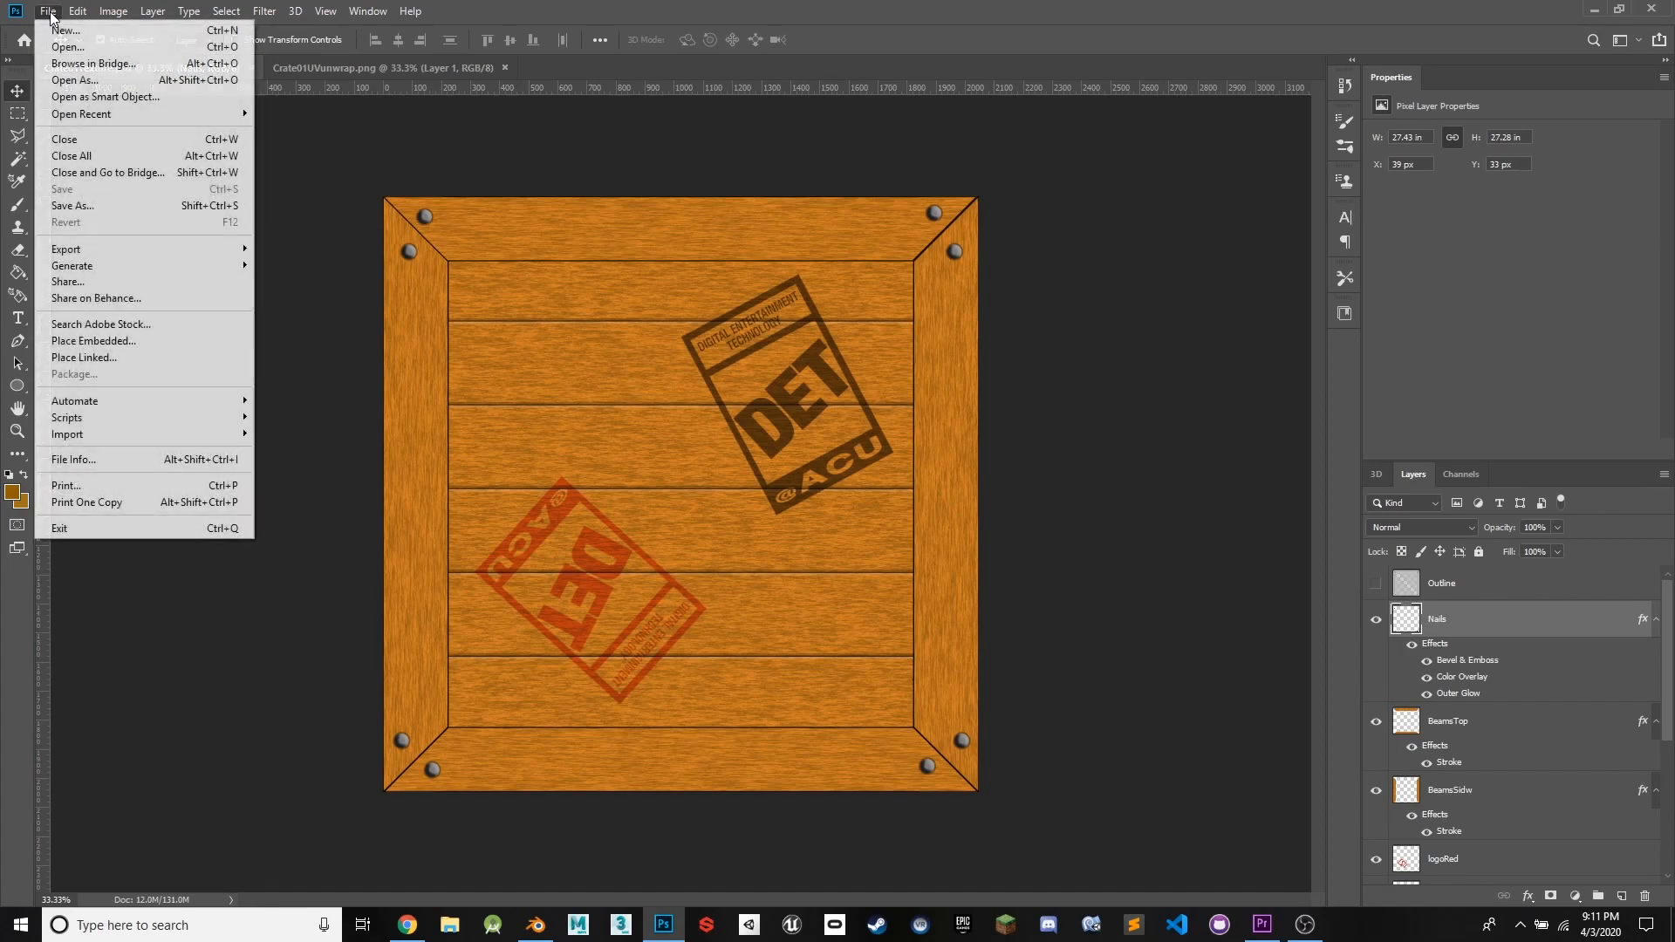
mouse_move(140, 253)
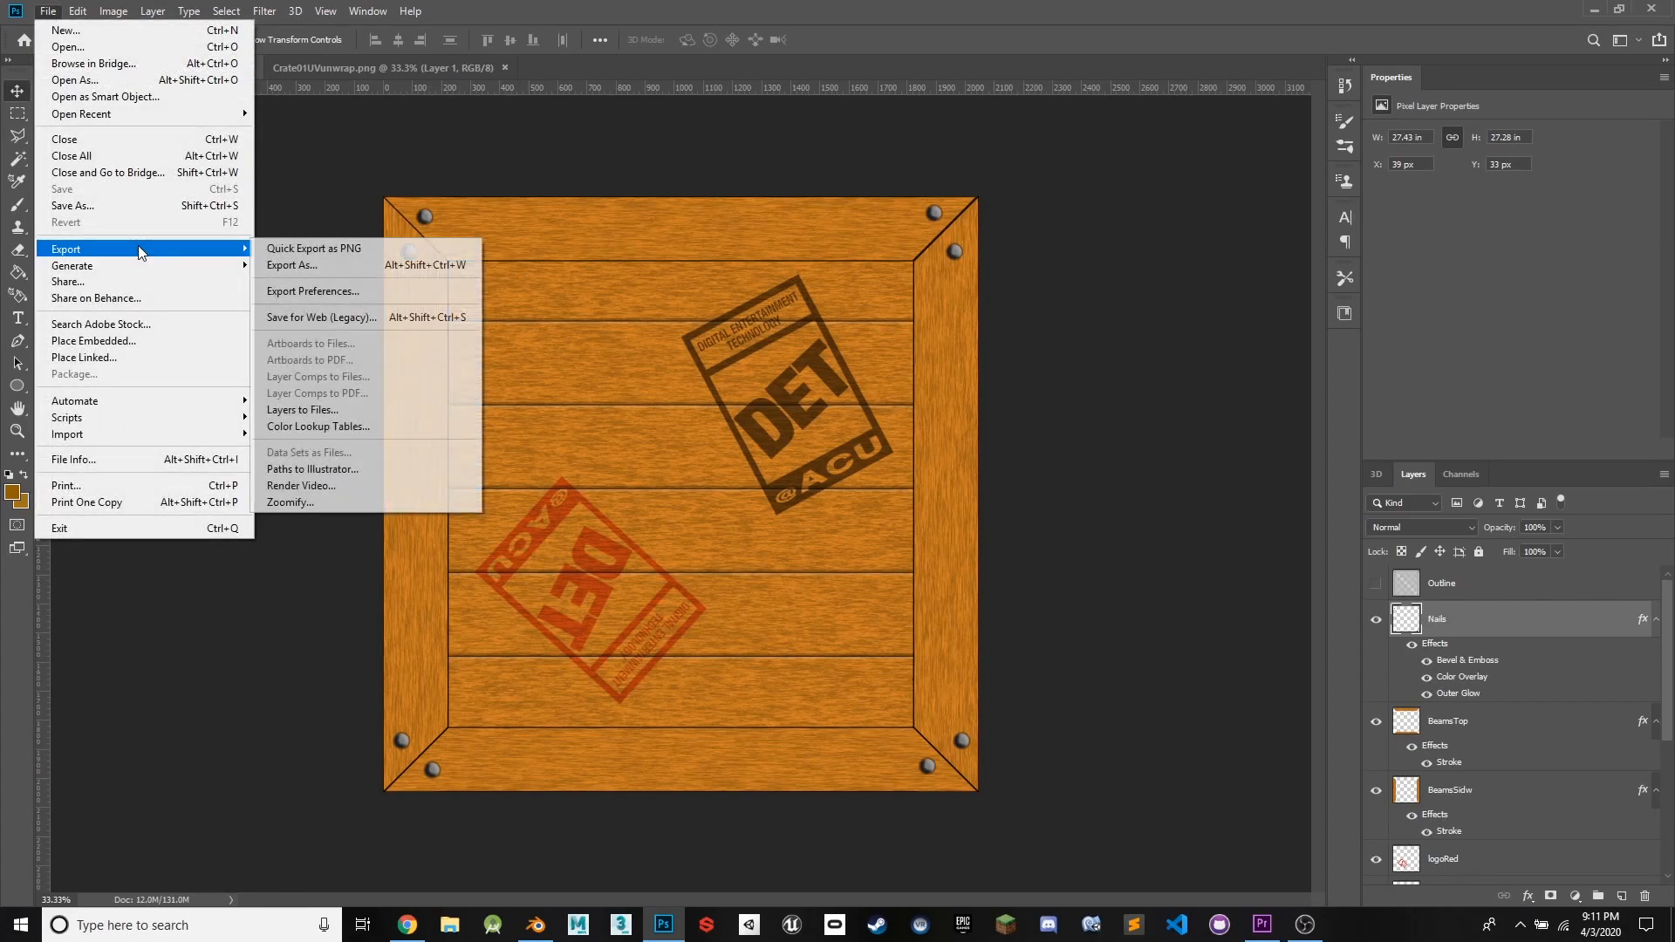
click(308, 249)
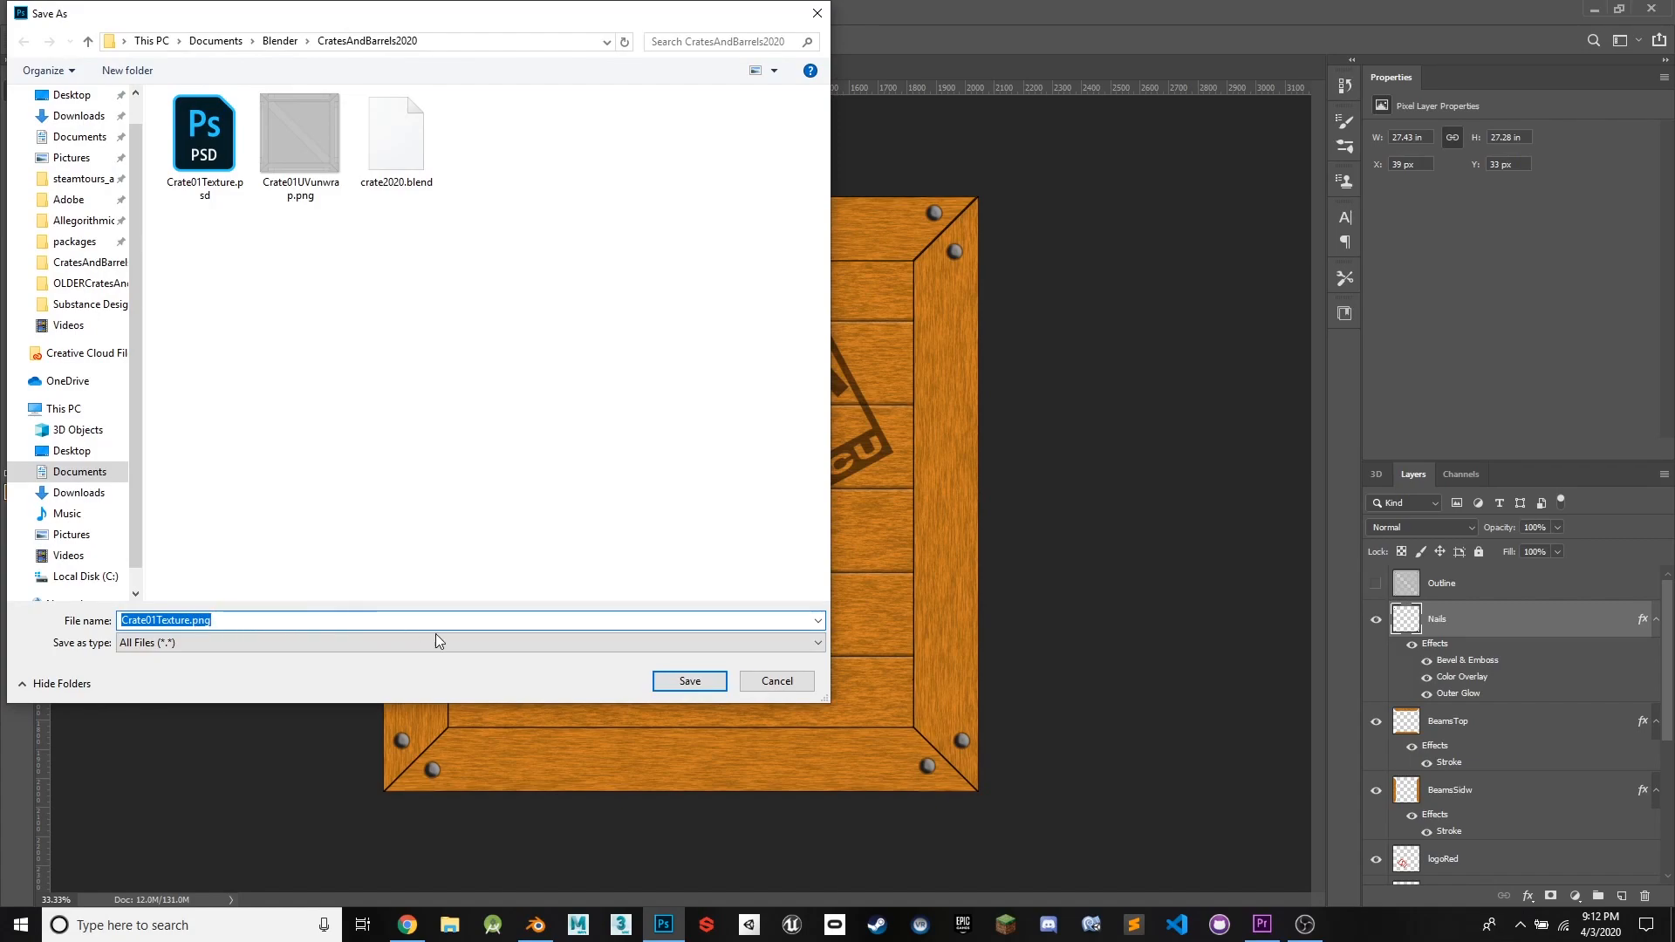
click(688, 683)
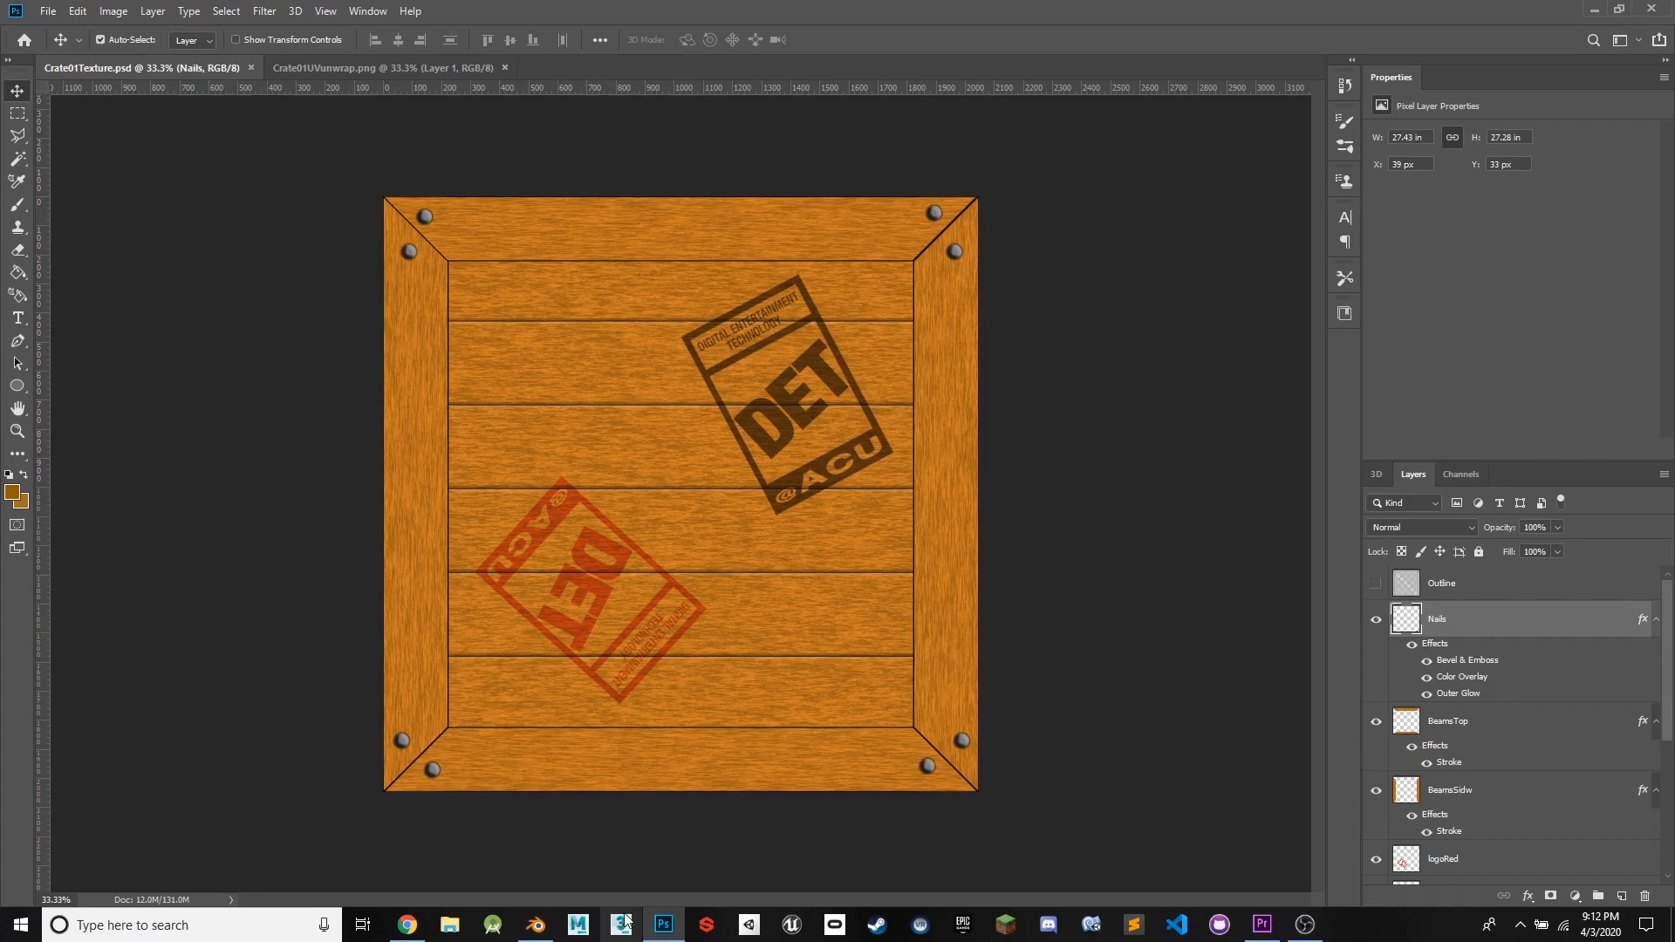
- Switch to Blender and open the Layout workspace with the crate in view
click(538, 929)
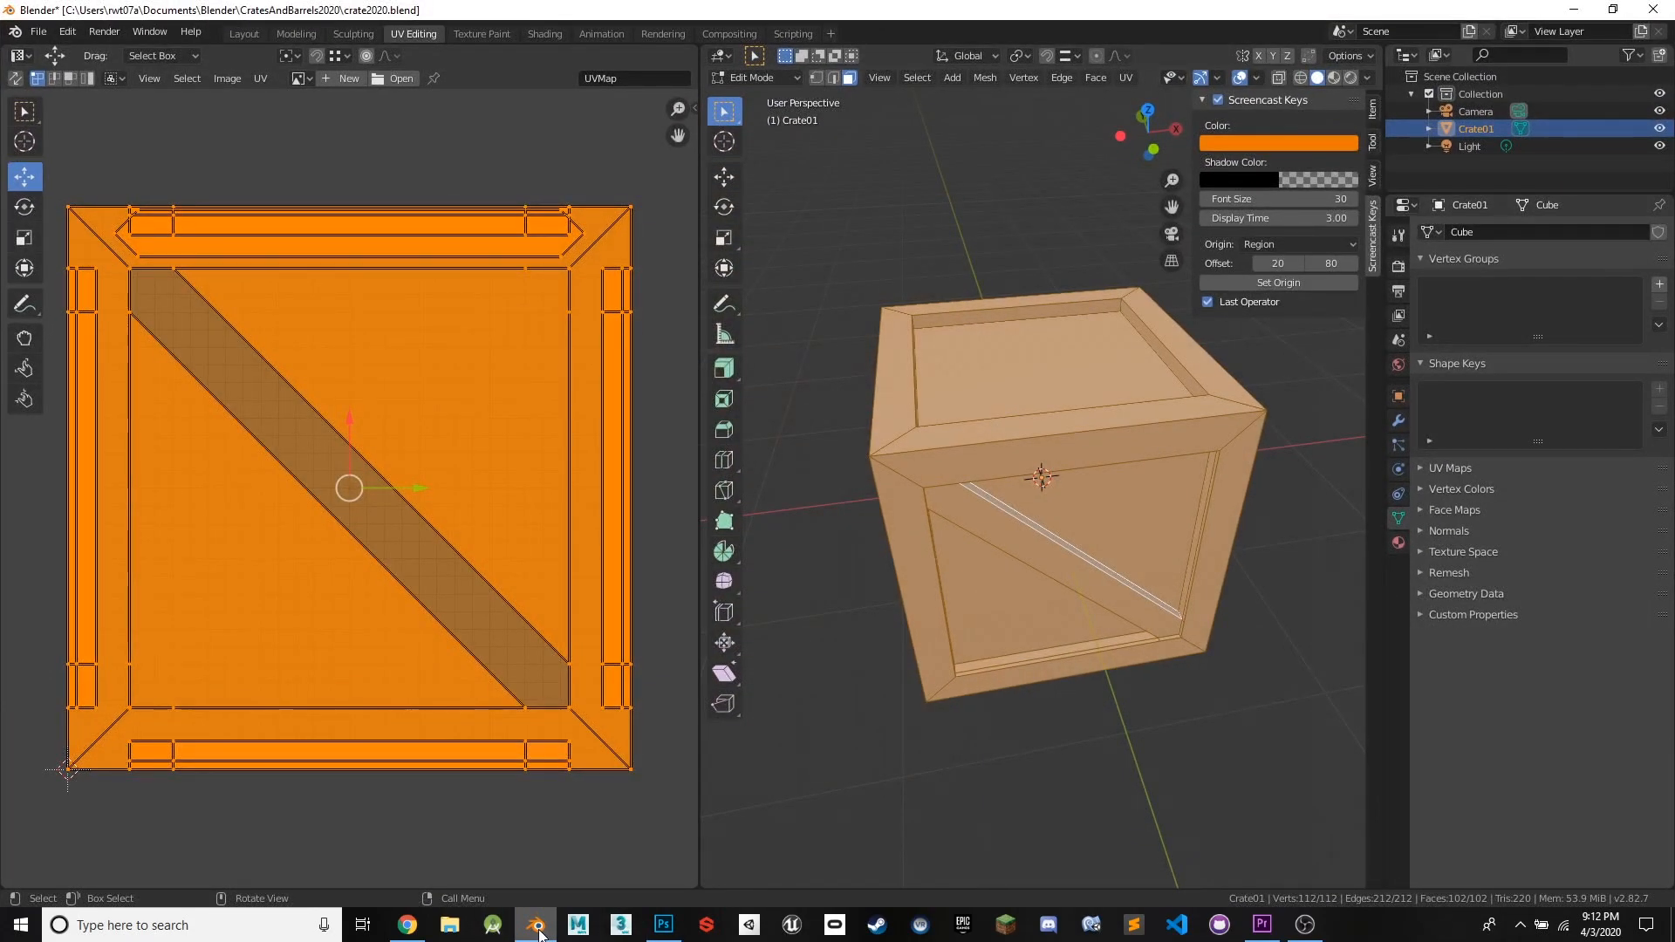
middle_drag(1055, 252, 1140, 474)
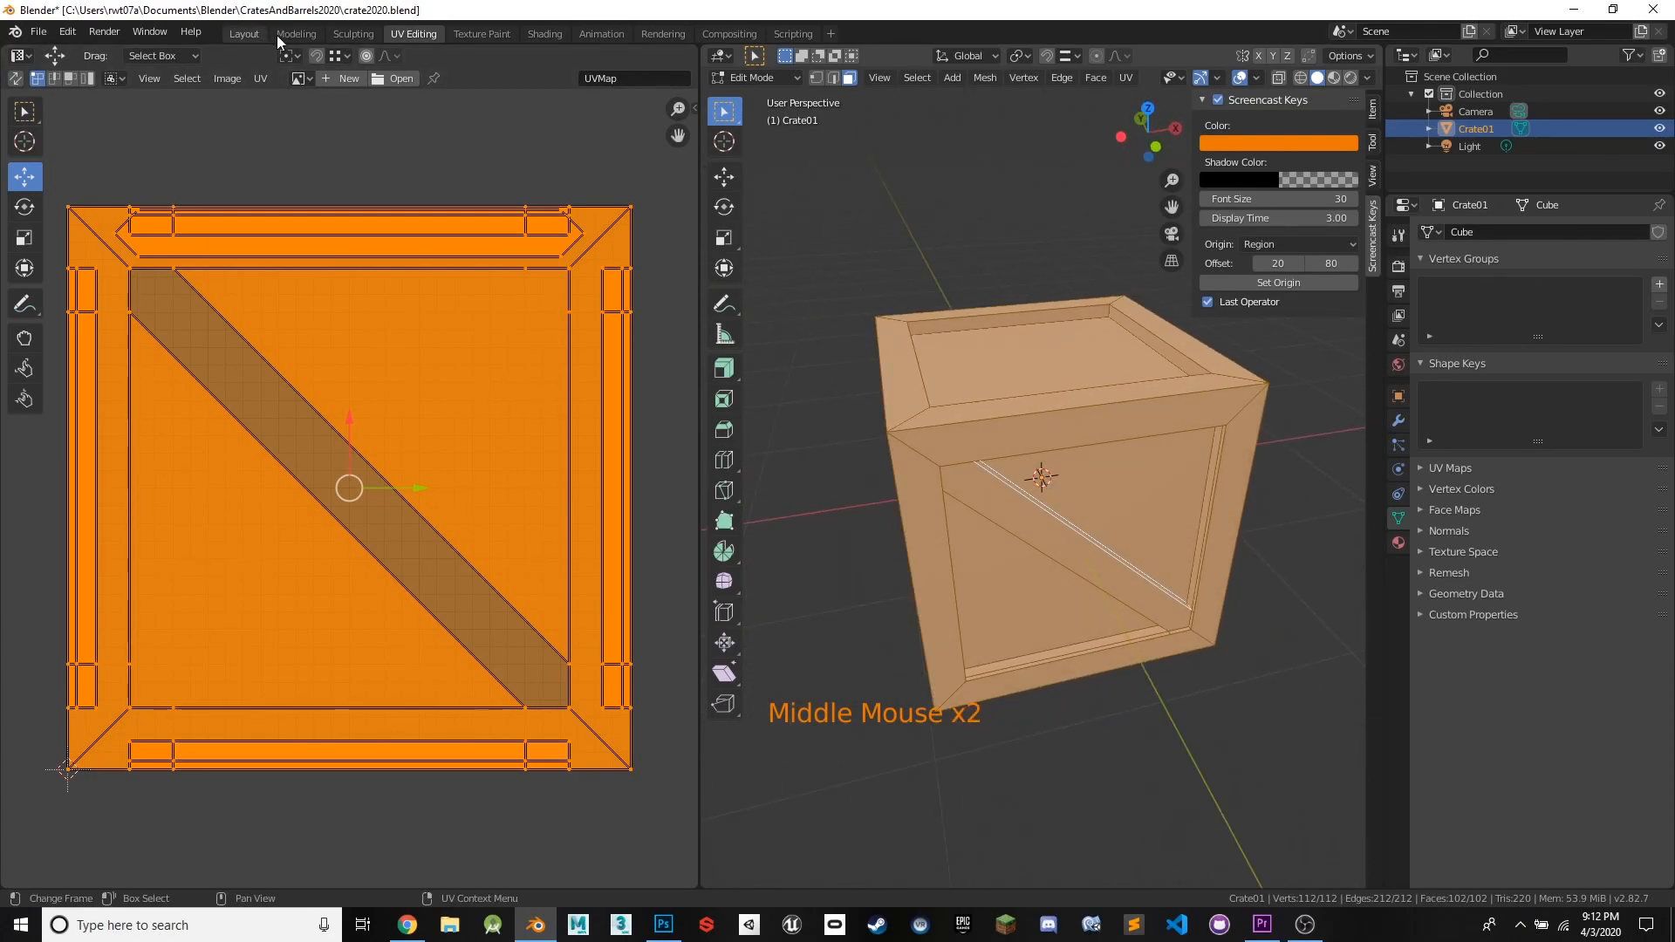
click(242, 34)
middle_drag(744, 272, 1014, 299)
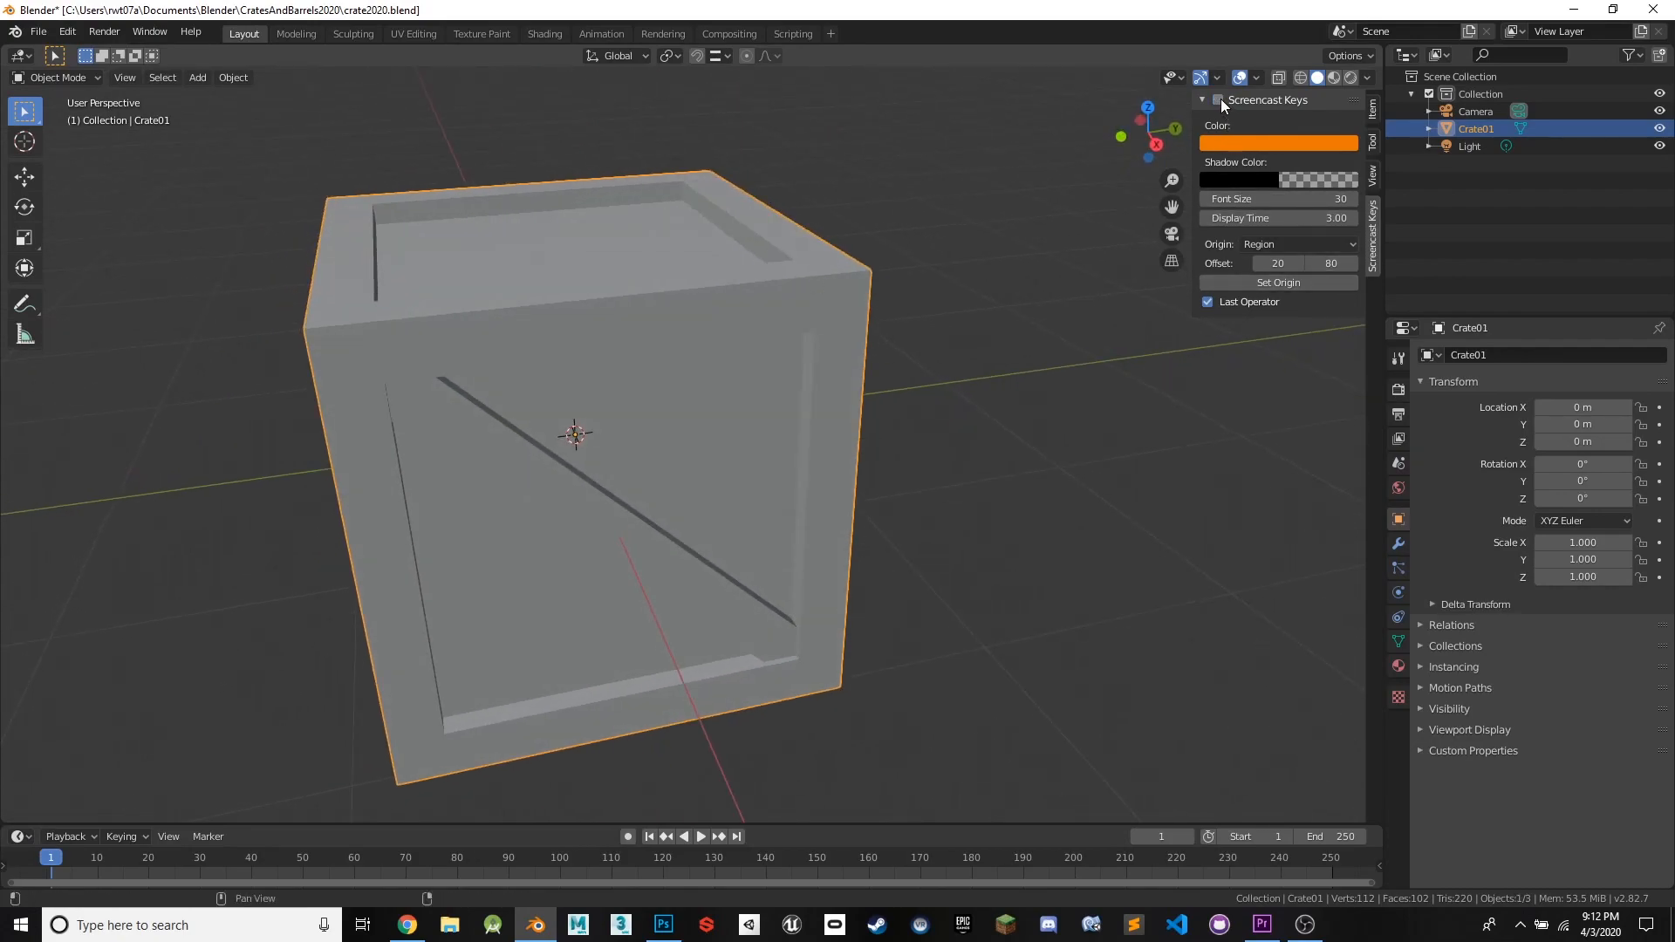
- Turn Screencast Keys back on and hide the 3D viewport's sidebar
click(1045, 337)
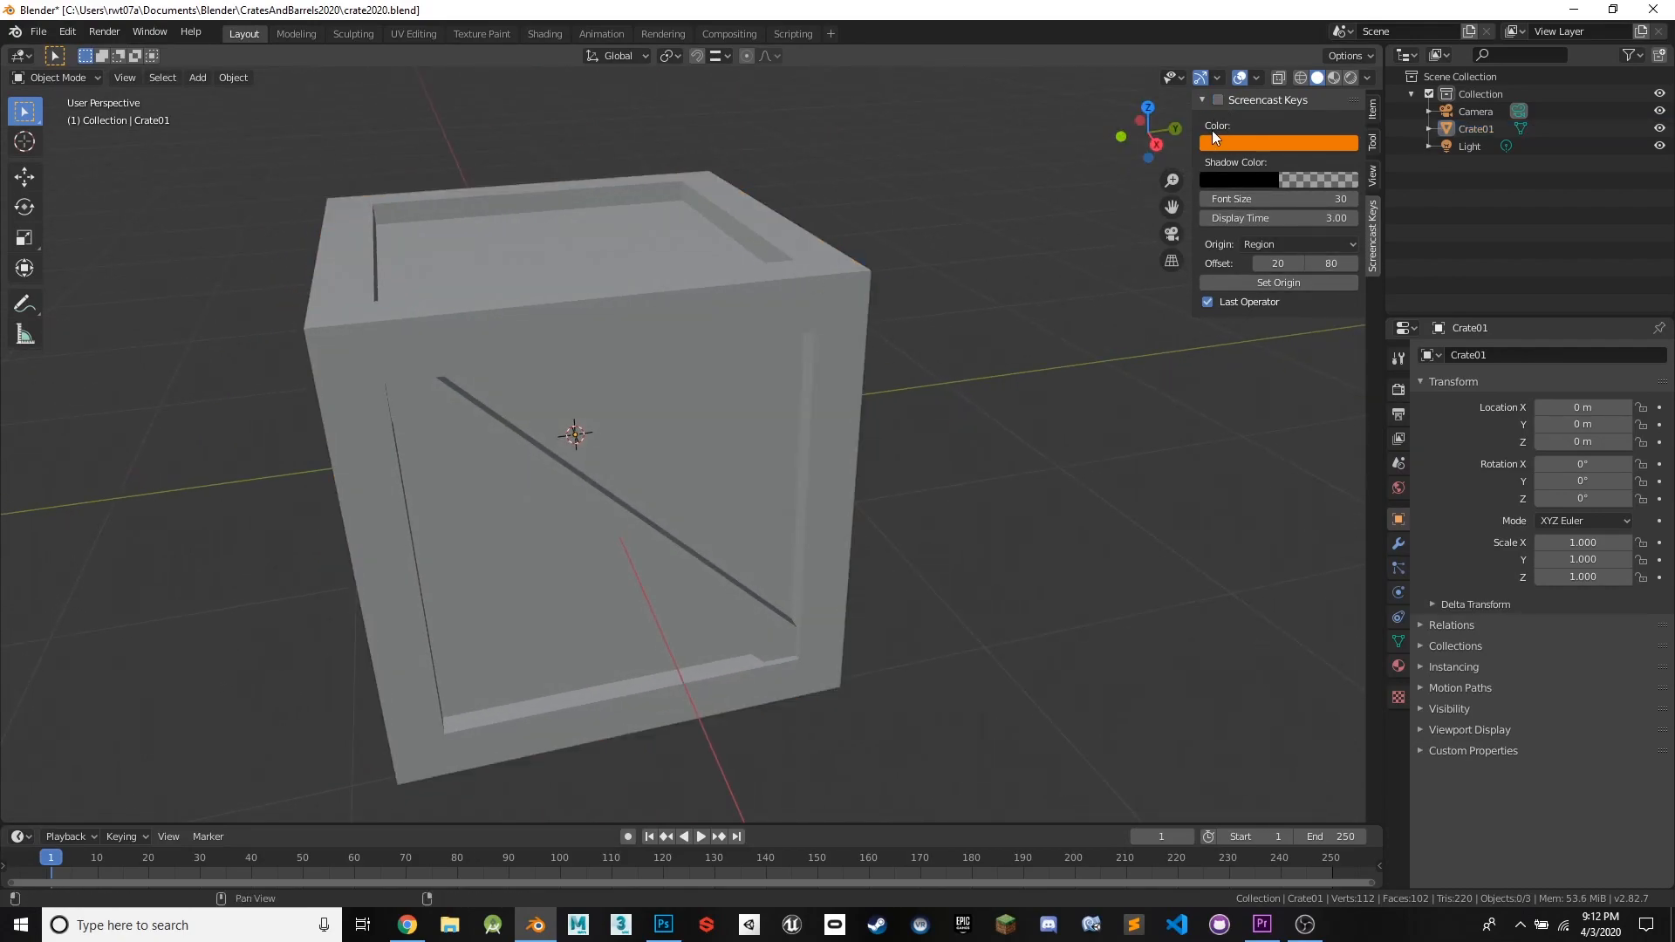
click(1219, 100)
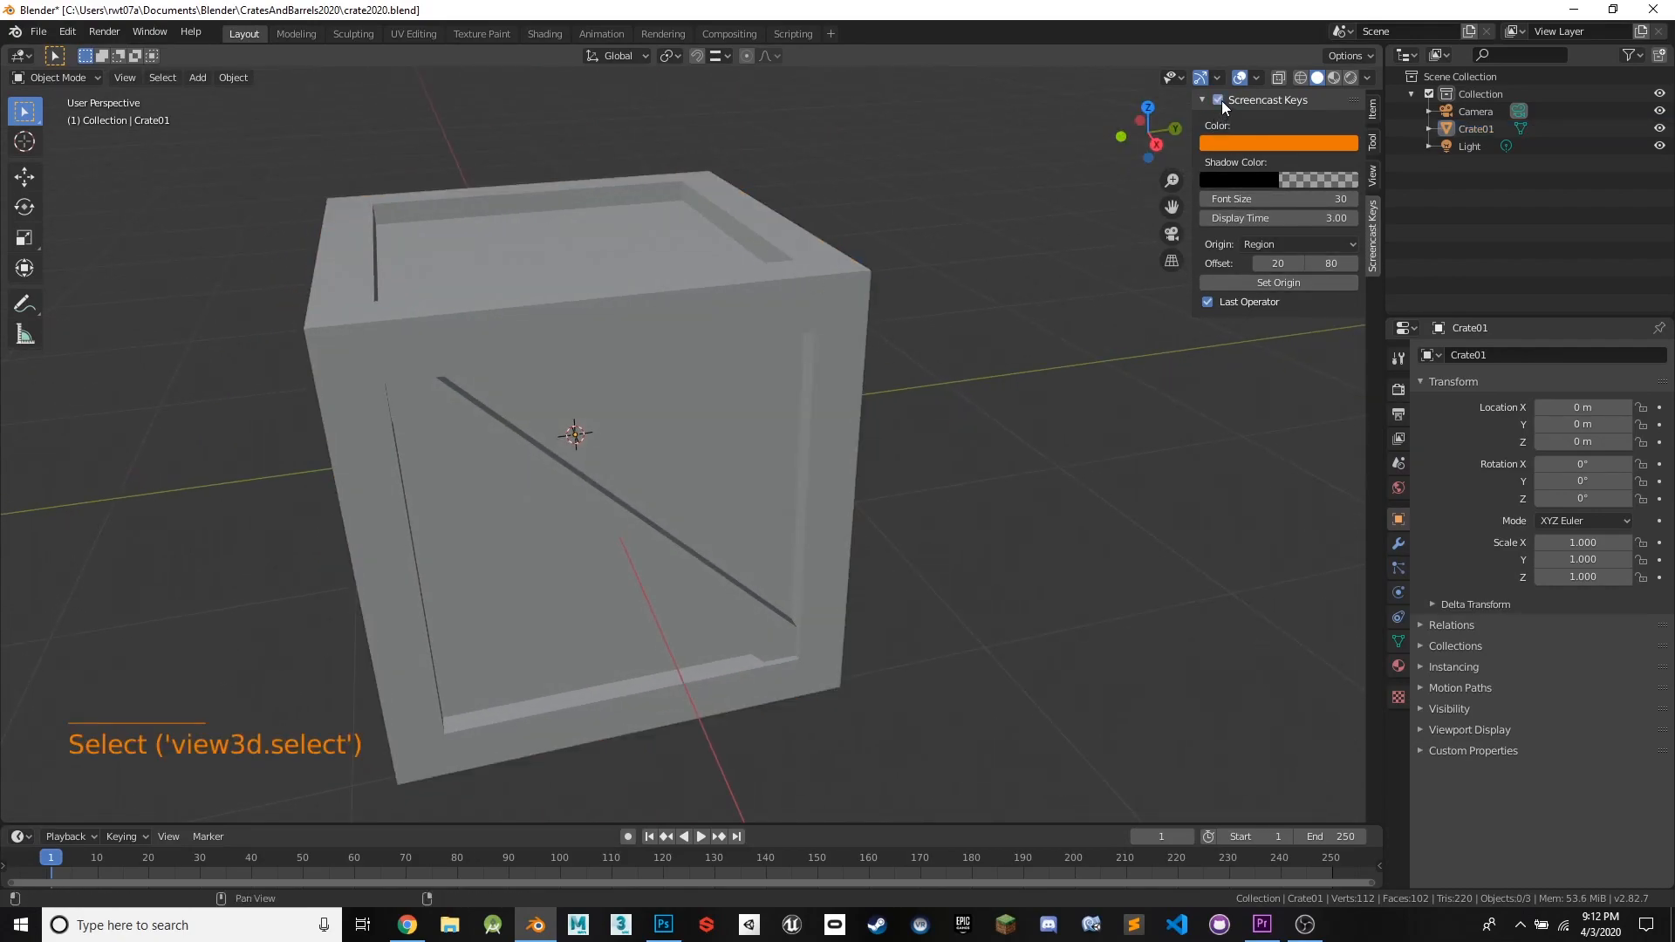
click(1372, 234)
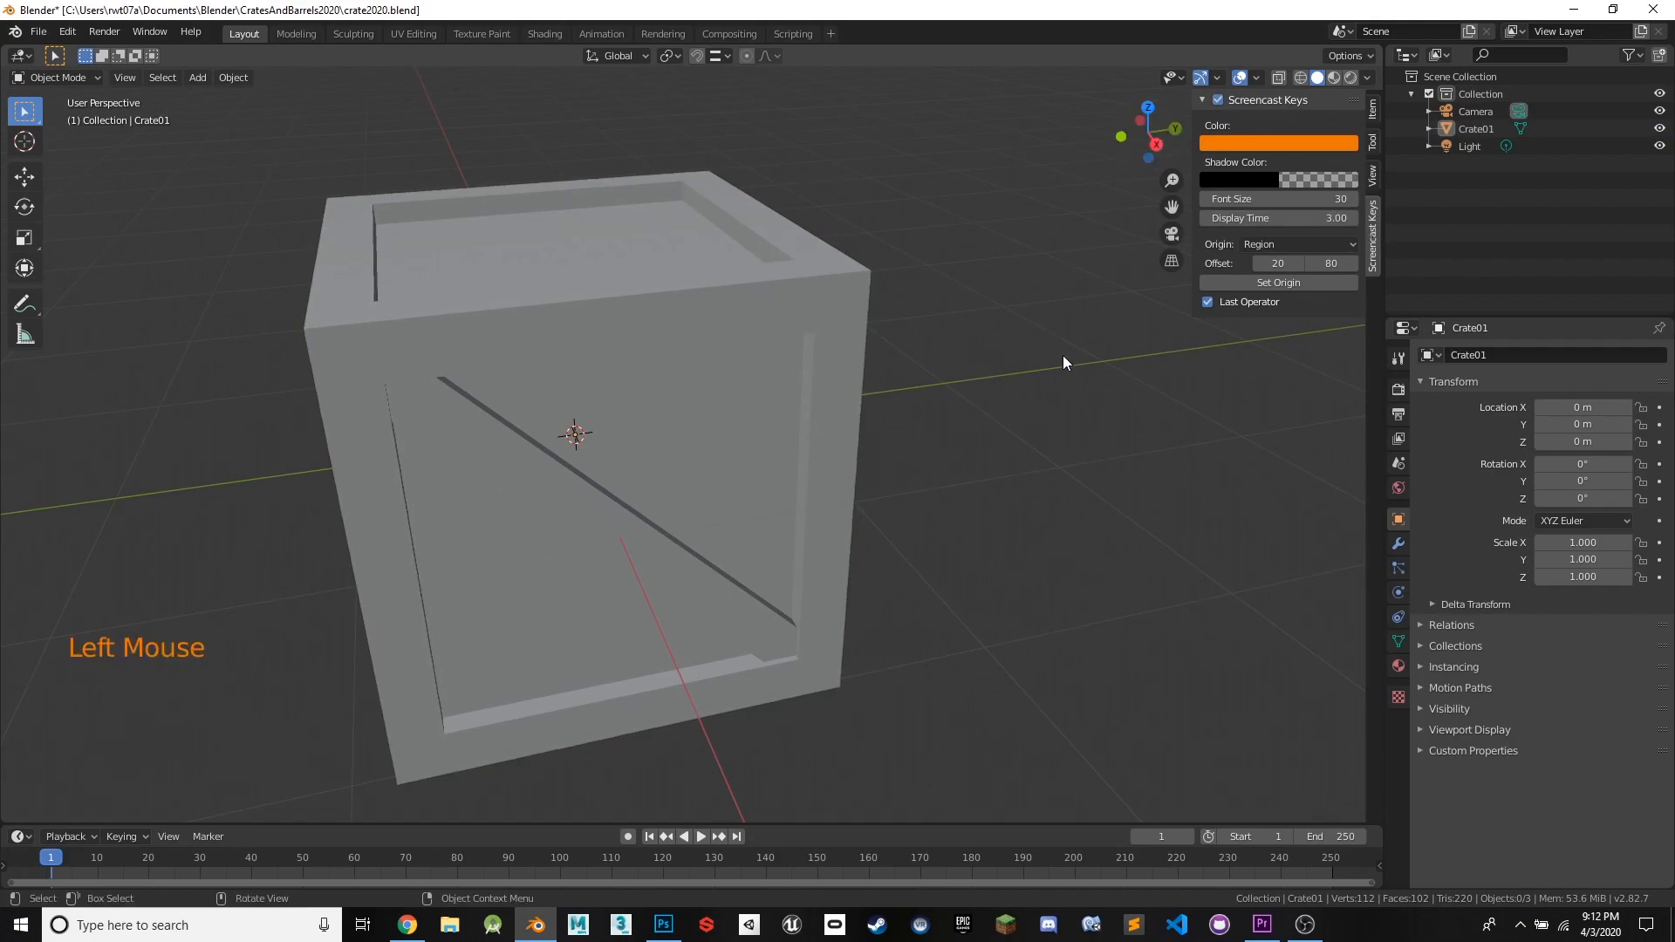
key(n)
- Select the crate and add a second material slot holding a new material
middle_drag(996, 405, 930, 411)
click(698, 368)
middle_drag(702, 366, 785, 371)
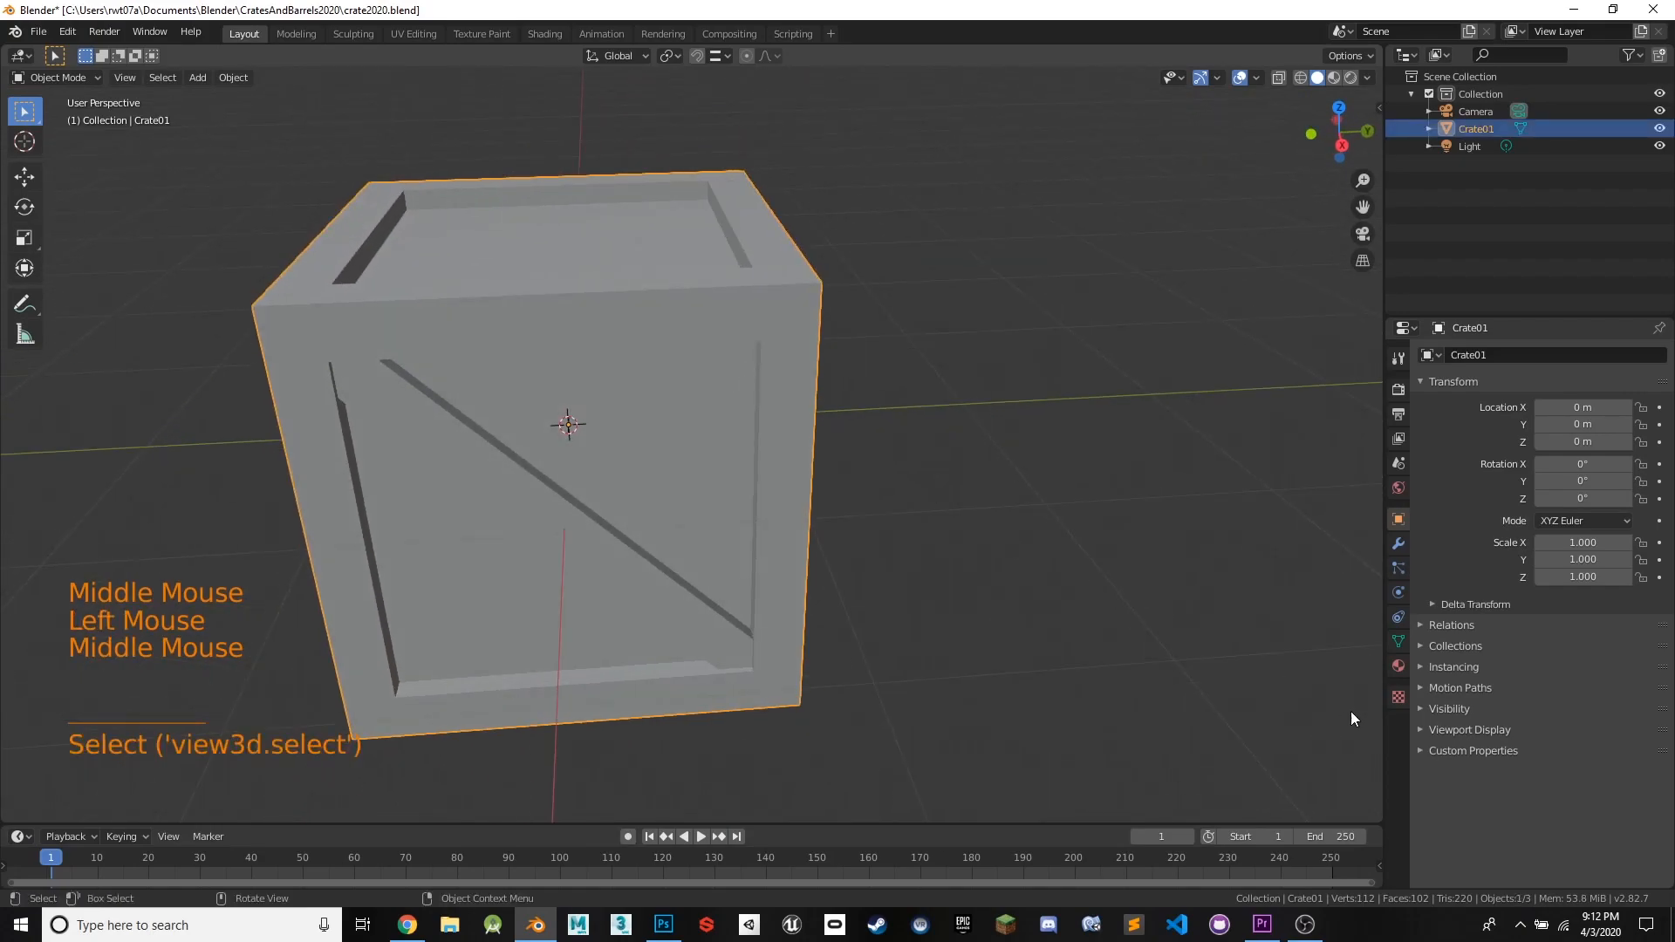
click(1397, 667)
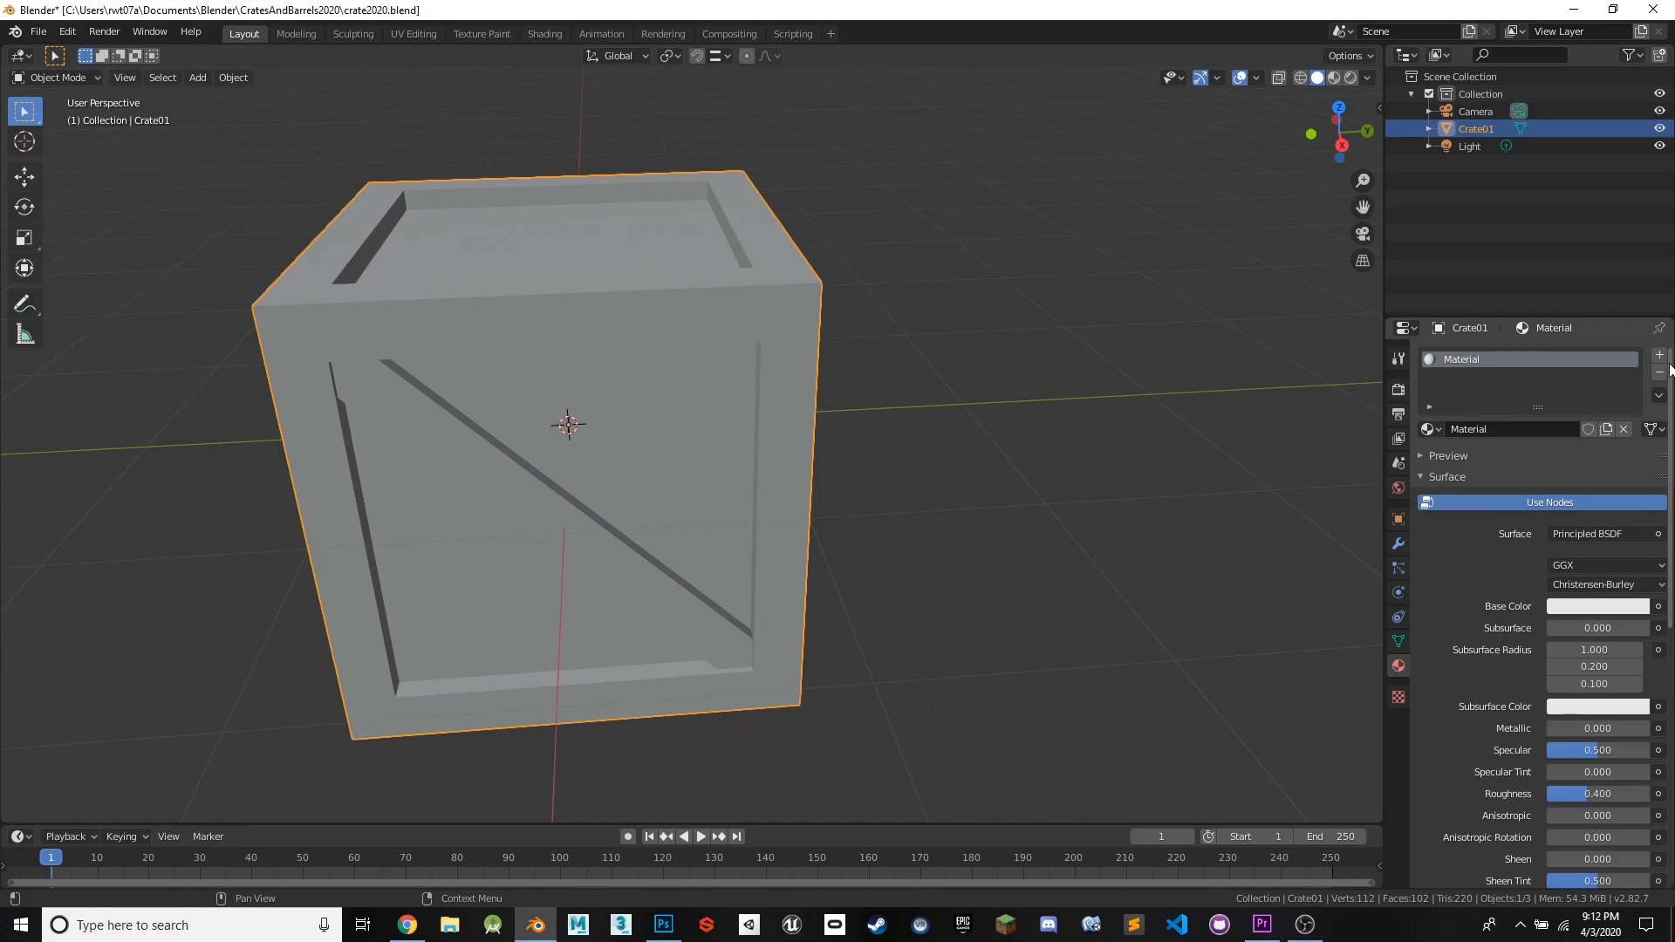
click(1658, 355)
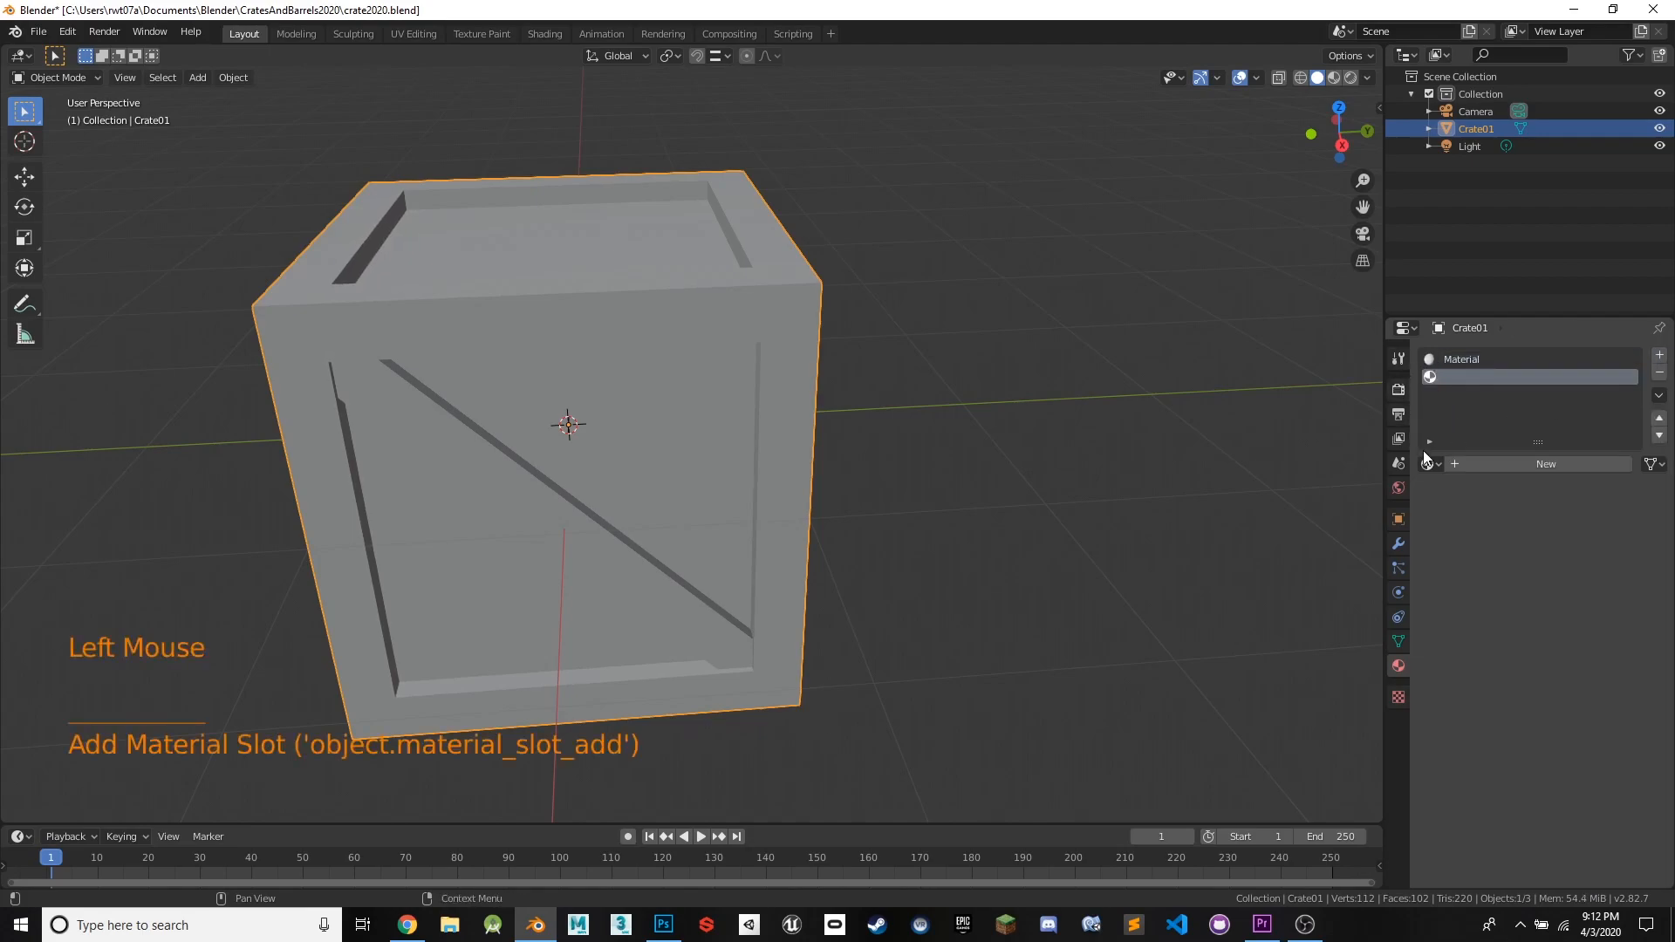
click(1453, 466)
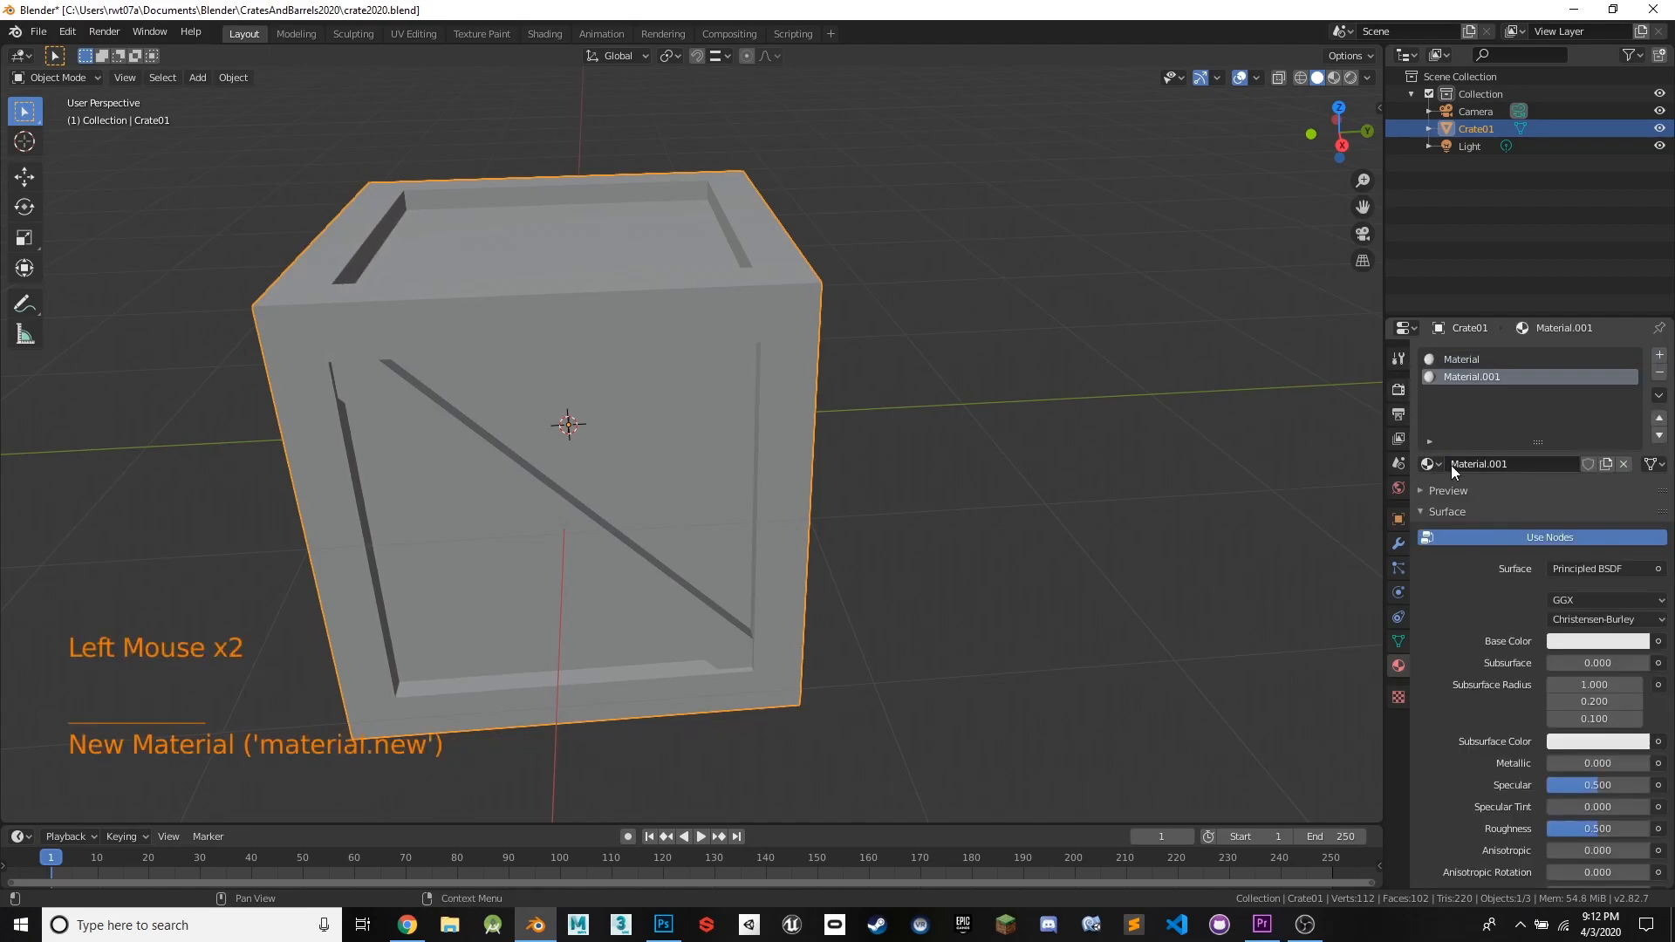
- Rename the crate's new material to CrateMaterial
click(1525, 465)
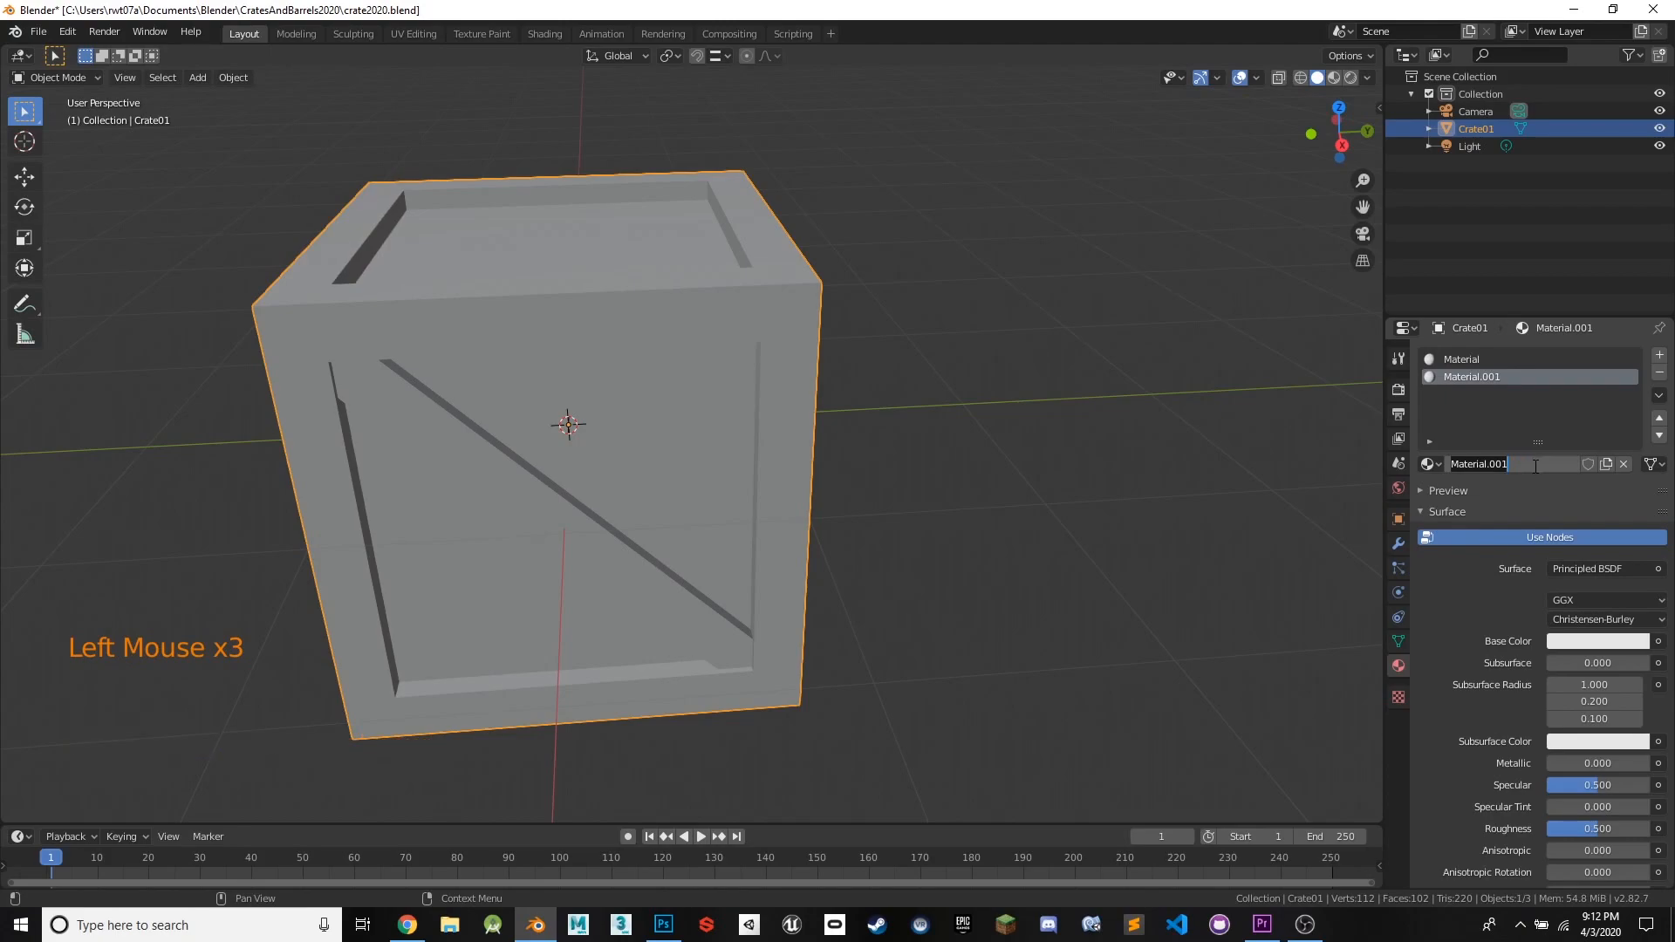
key(BackSpace)
key(BackSpace)
key(Left)
key(Left)
key(Left)
key(Left)
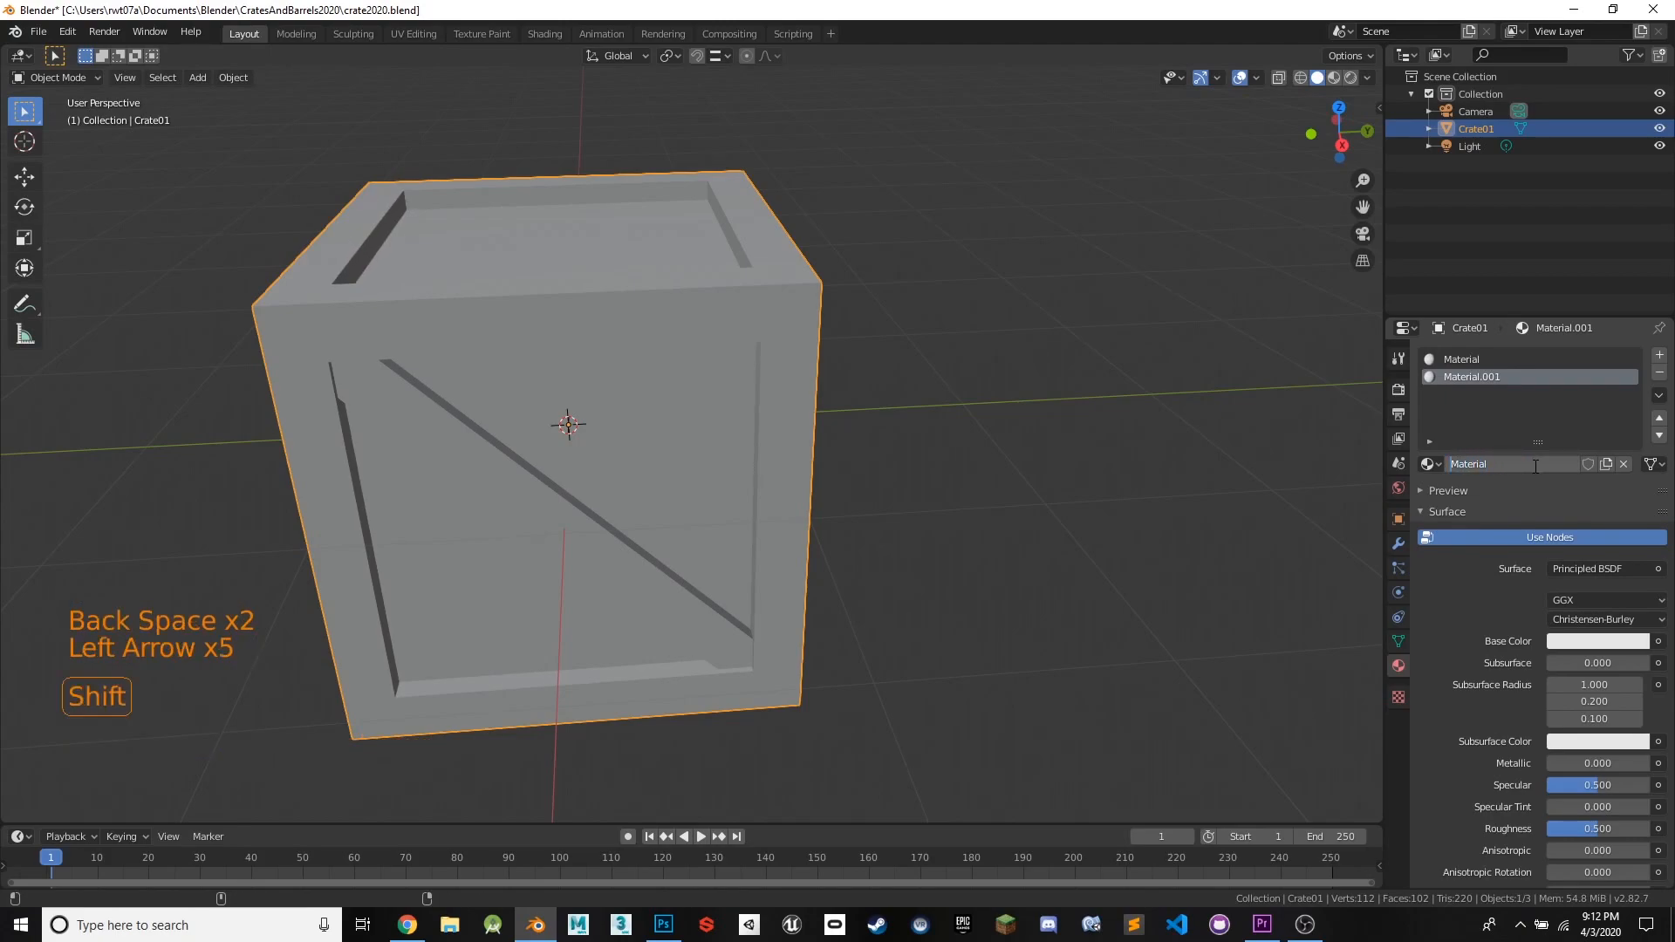
text(Crate)
key(Return)
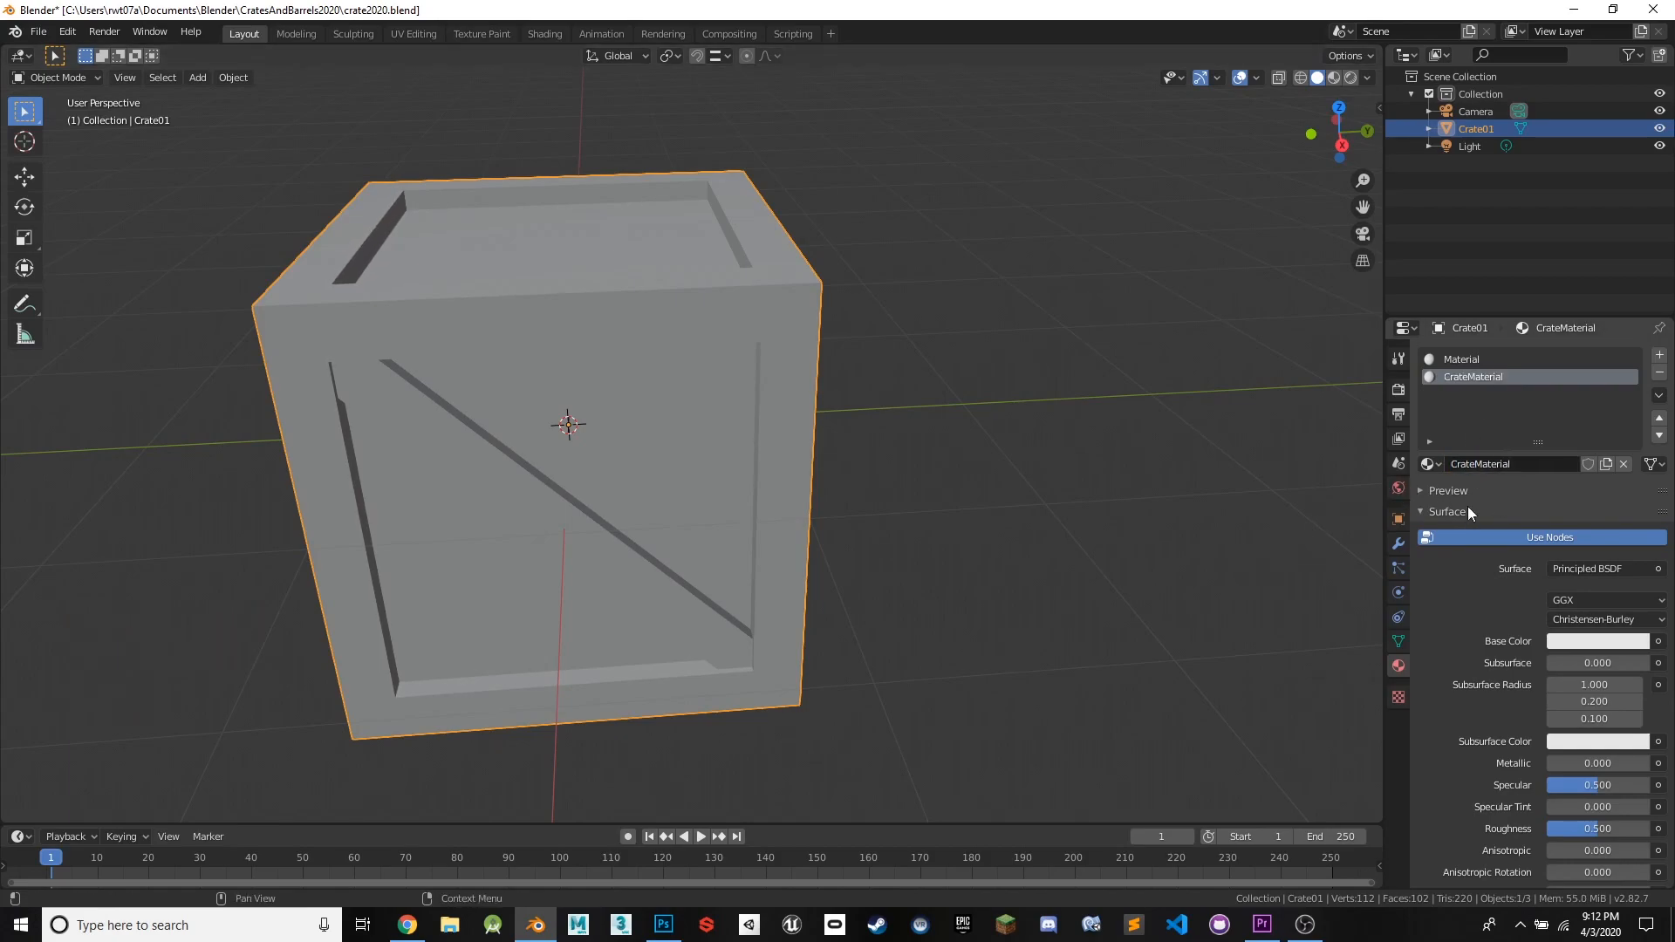
- Use an Image Texture for CrateMaterial's base color and load Crate01Texture.png into it
scroll(1506, 710, down, 2)
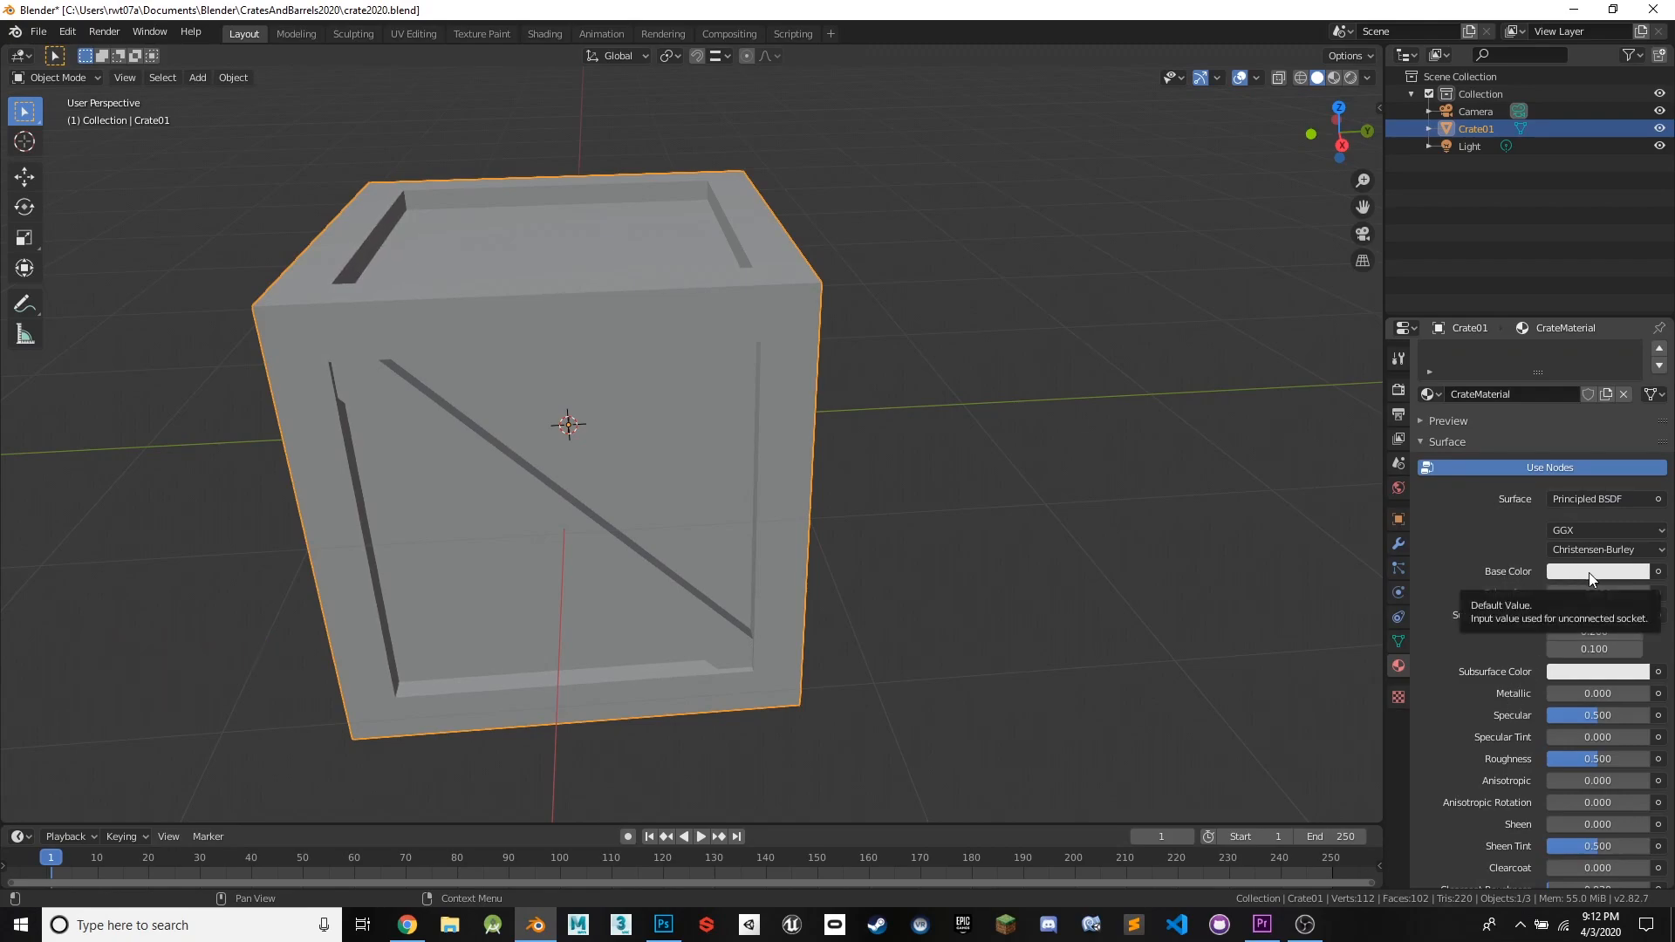
click(1657, 572)
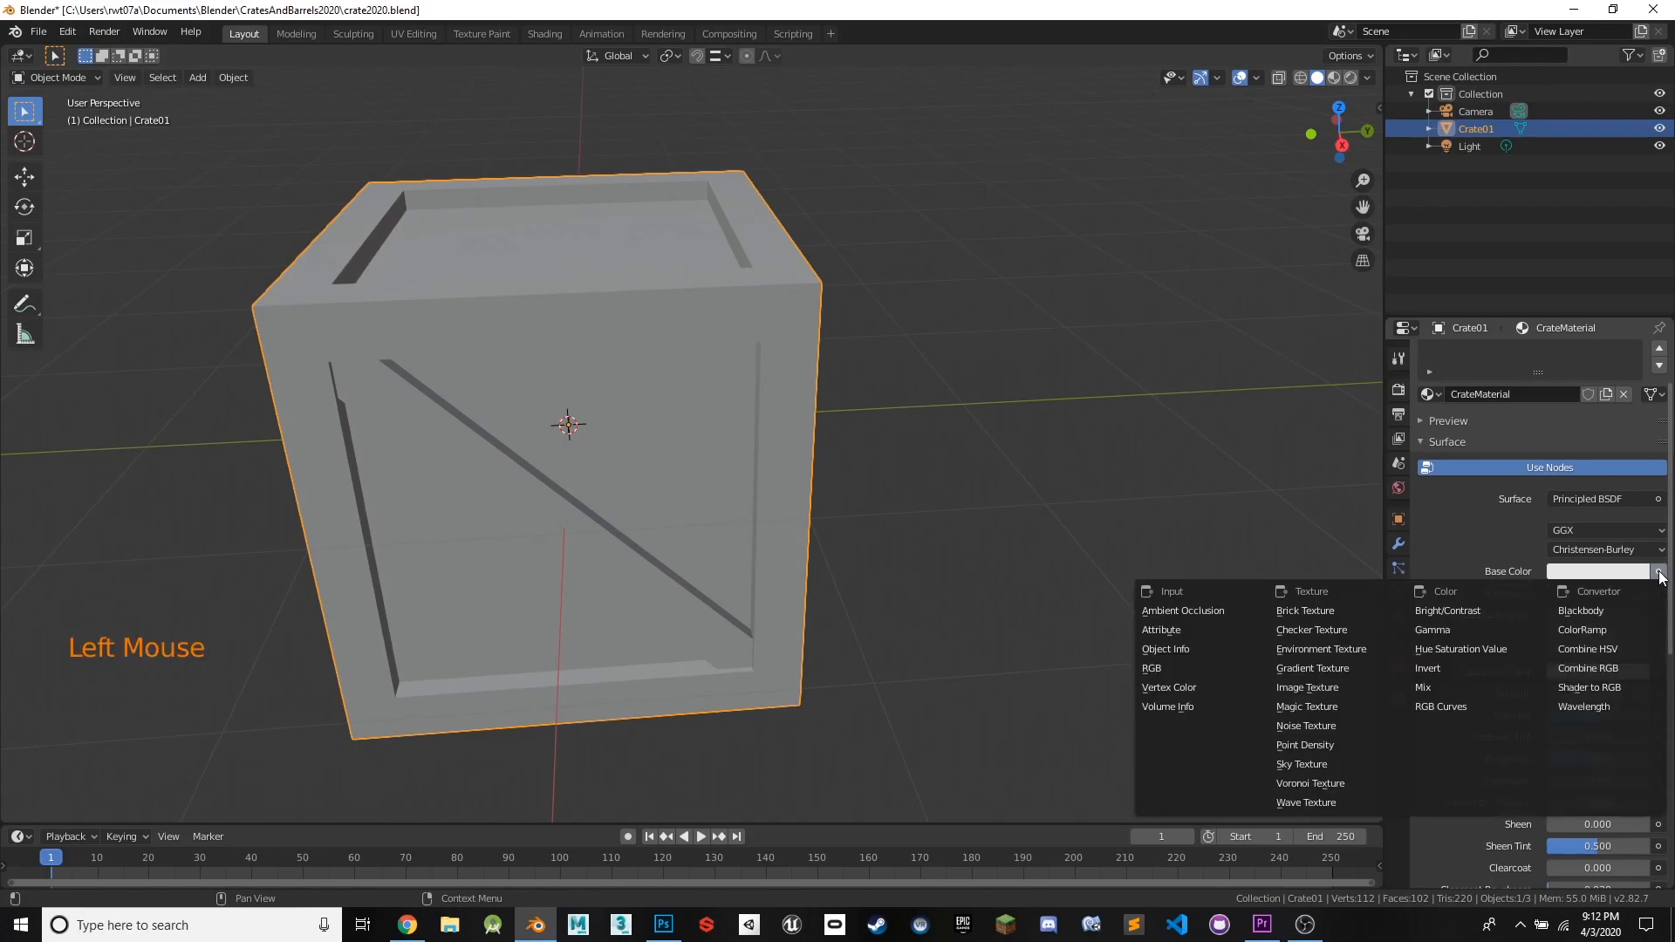
click(1291, 688)
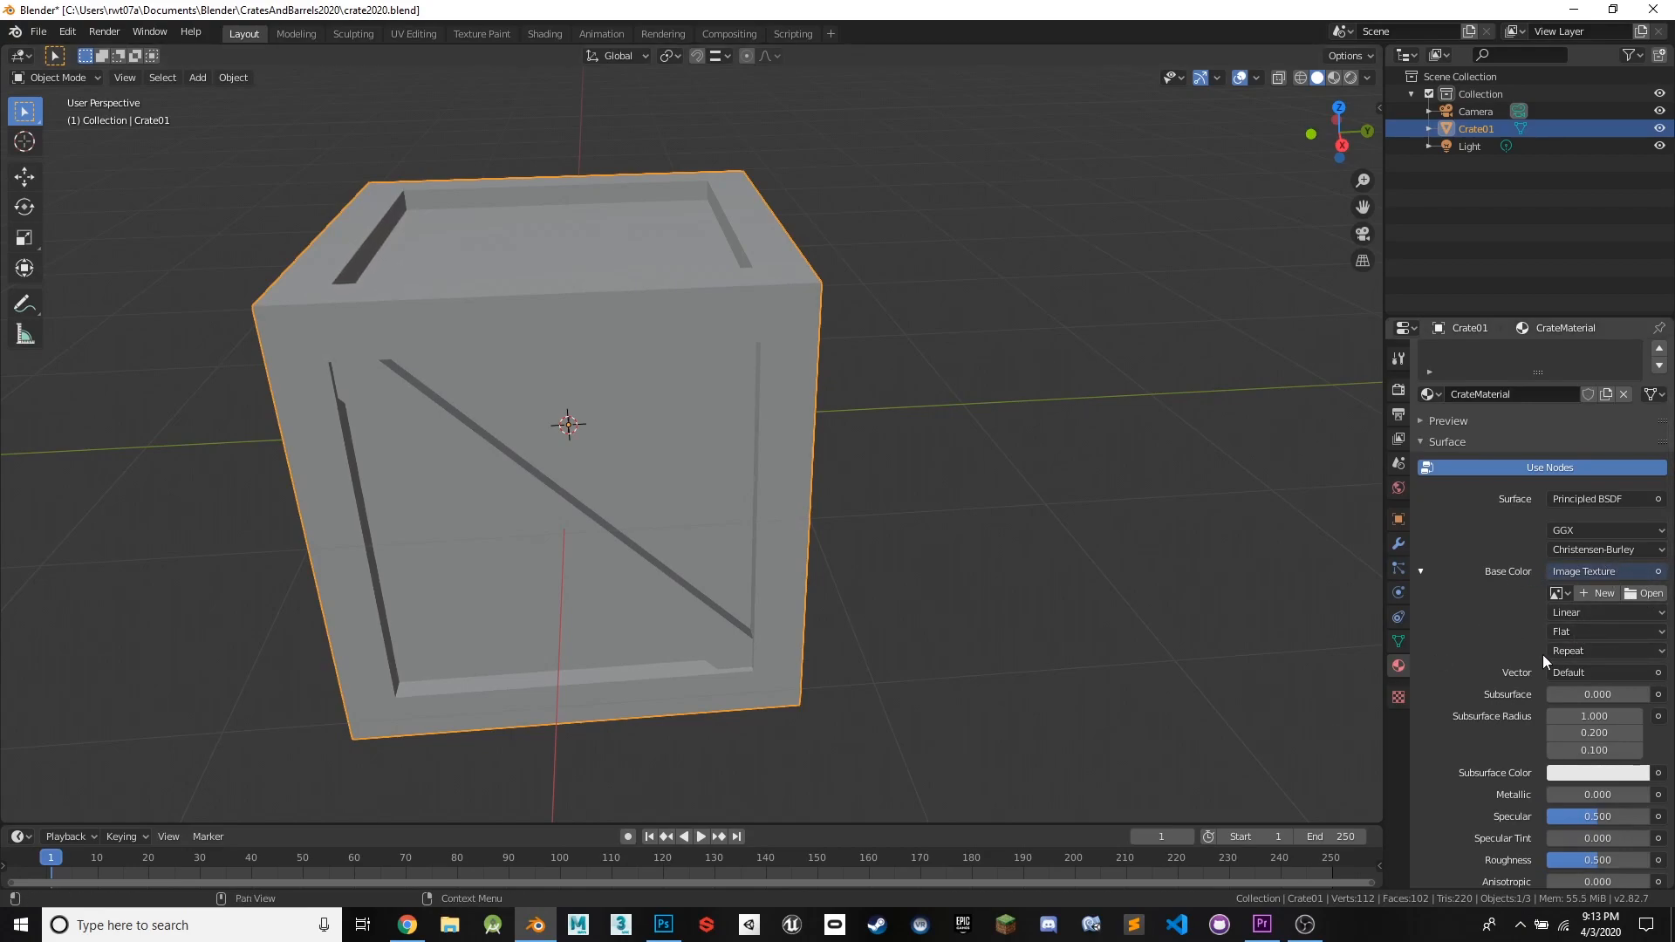
click(1649, 594)
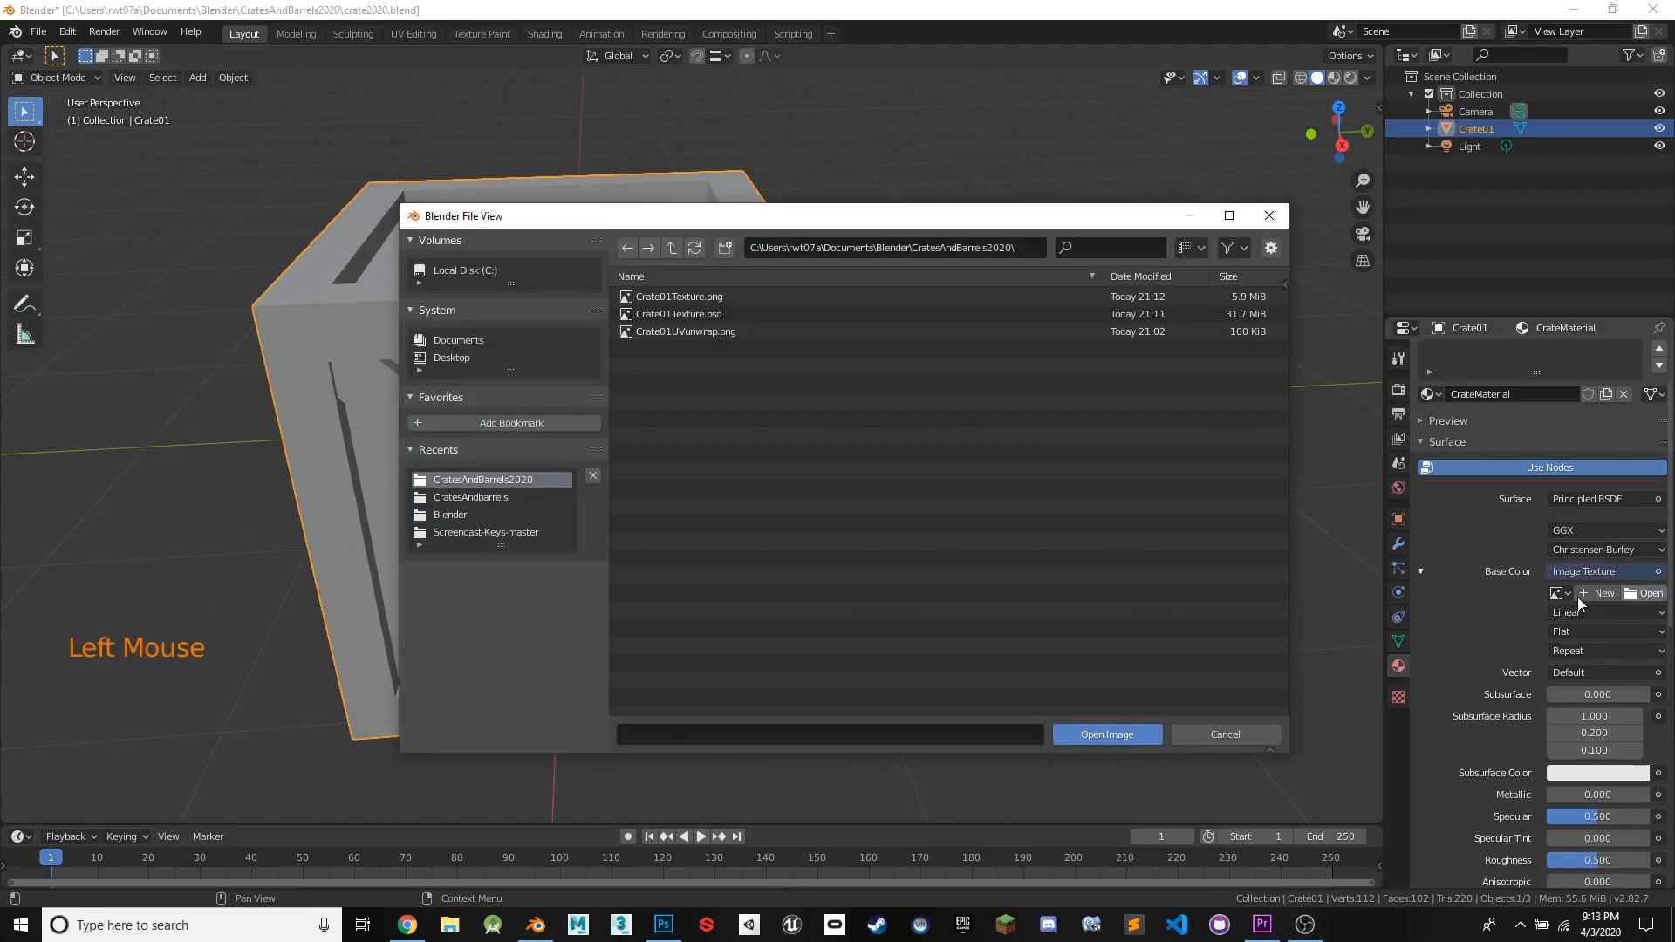
click(672, 298)
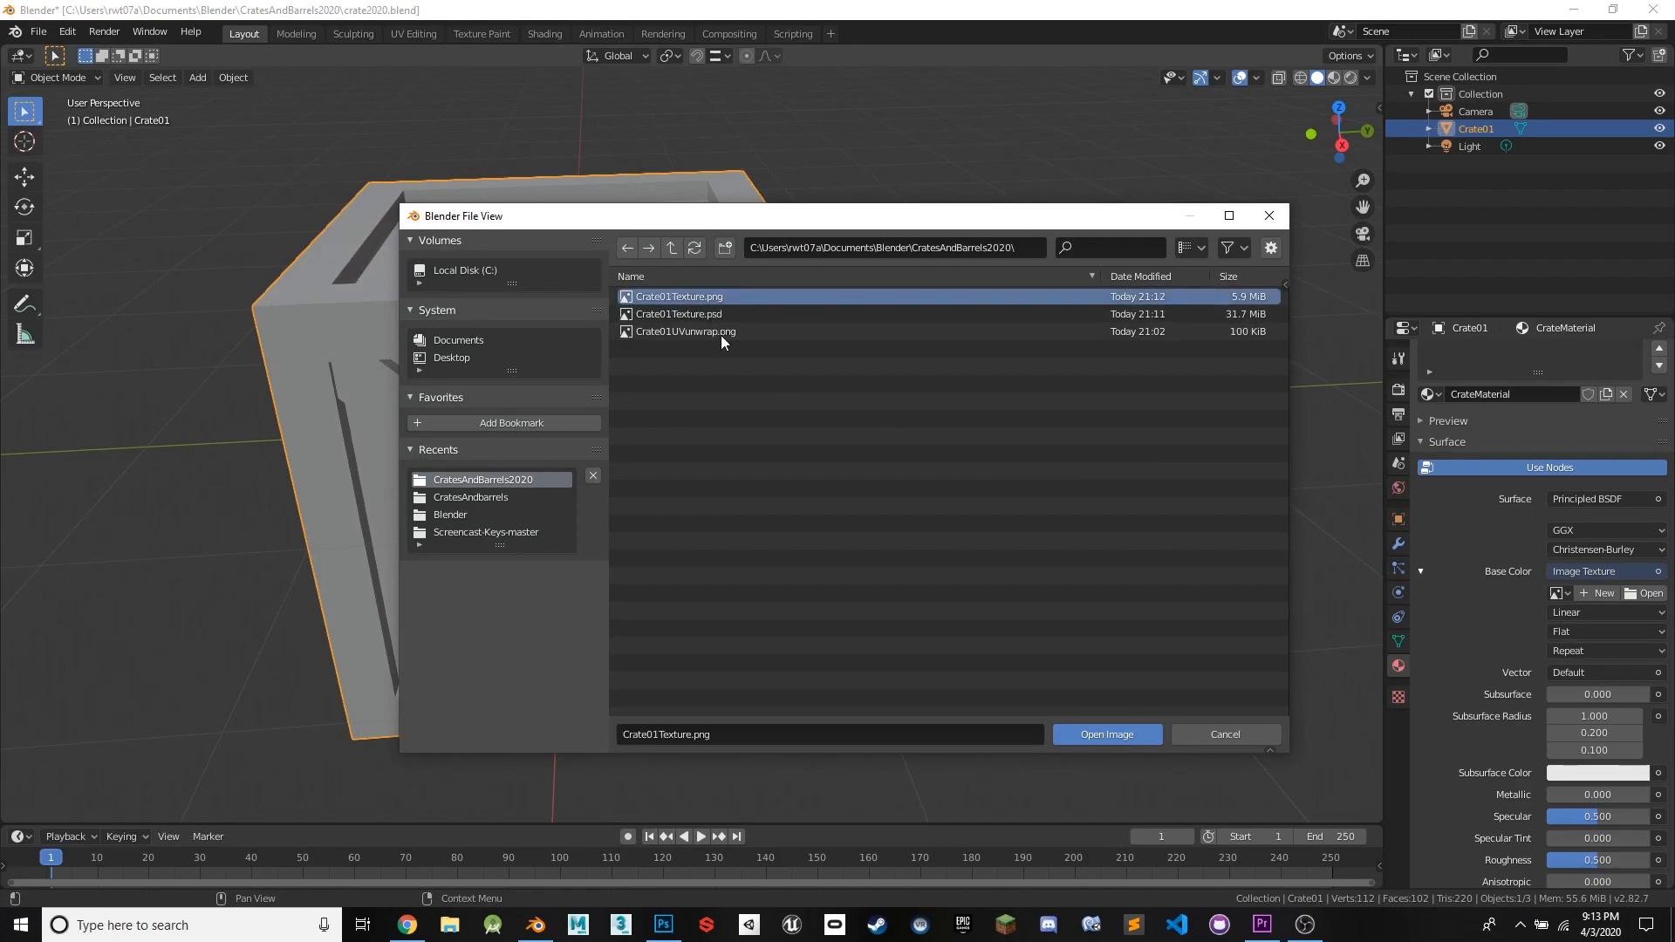
click(1104, 735)
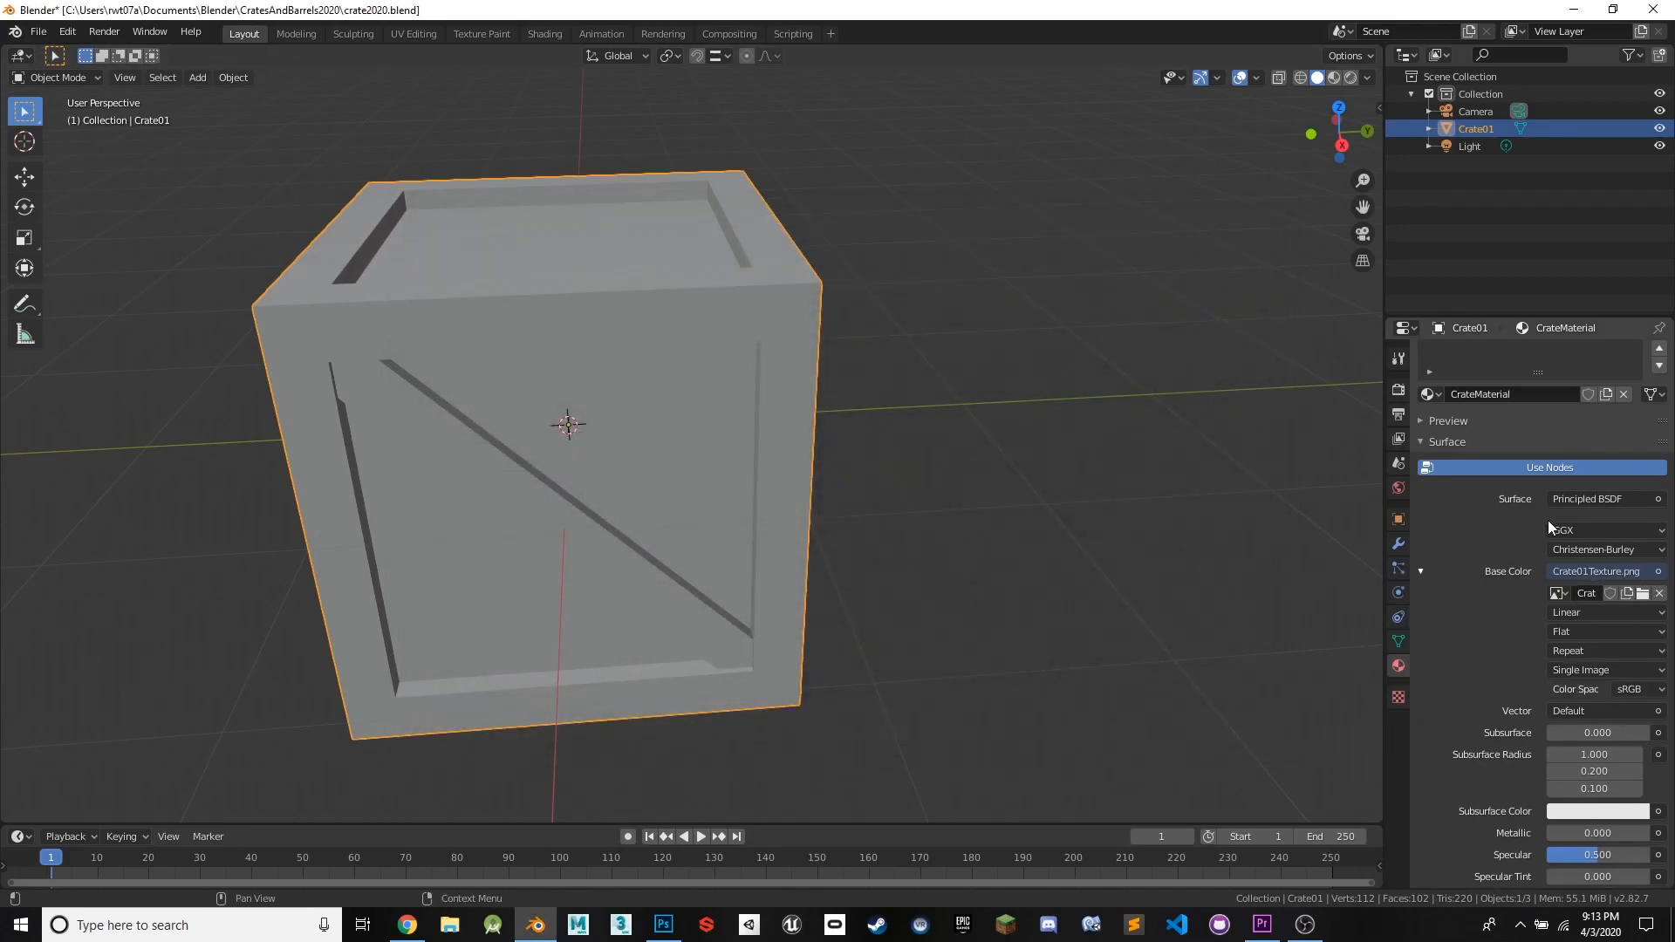
scroll(1548, 521, down, 3)
scroll(1546, 523, up, 9)
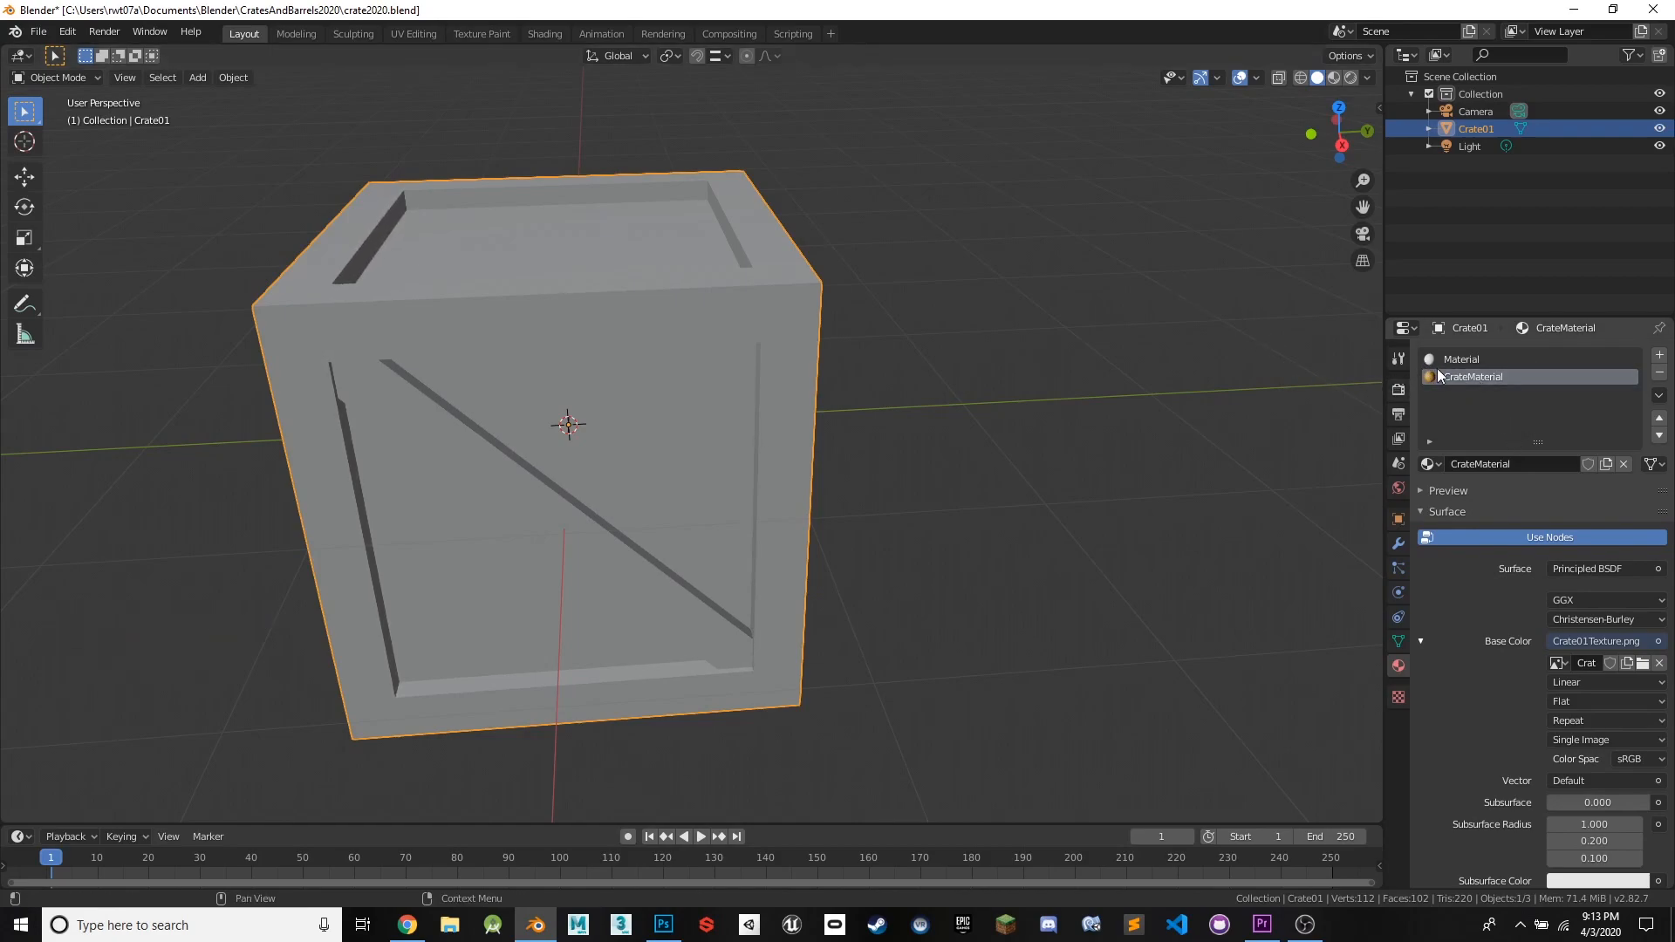
click(765, 300)
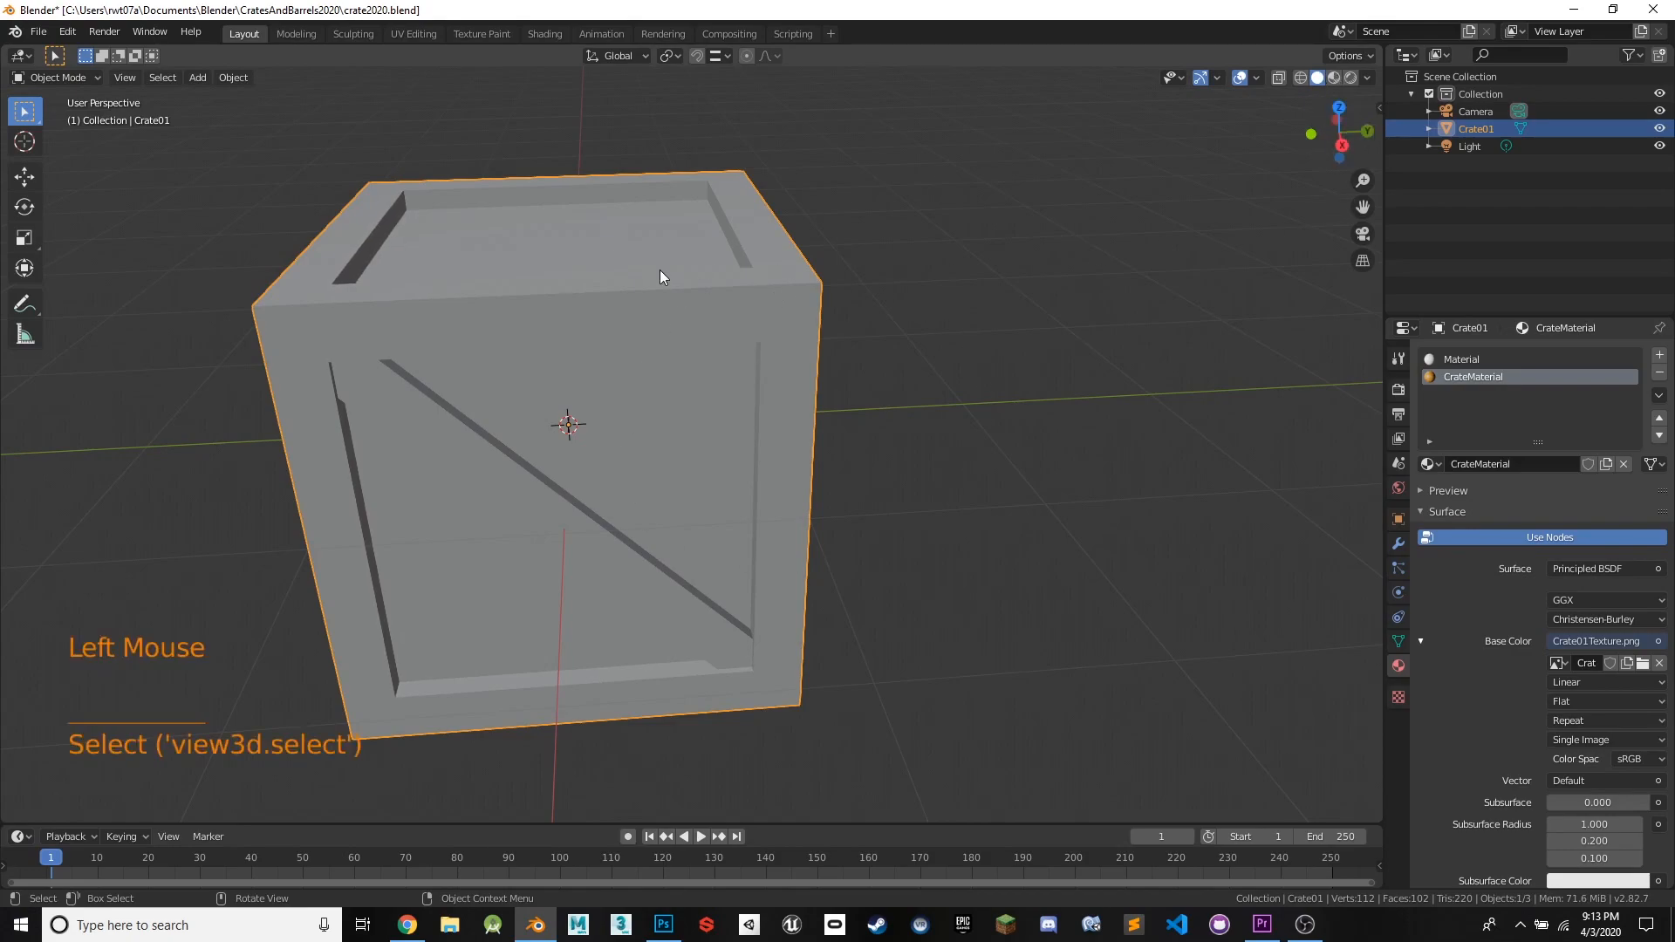
- Switch the 3D viewport to Material Preview shading to display the crate's materials
click(1300, 78)
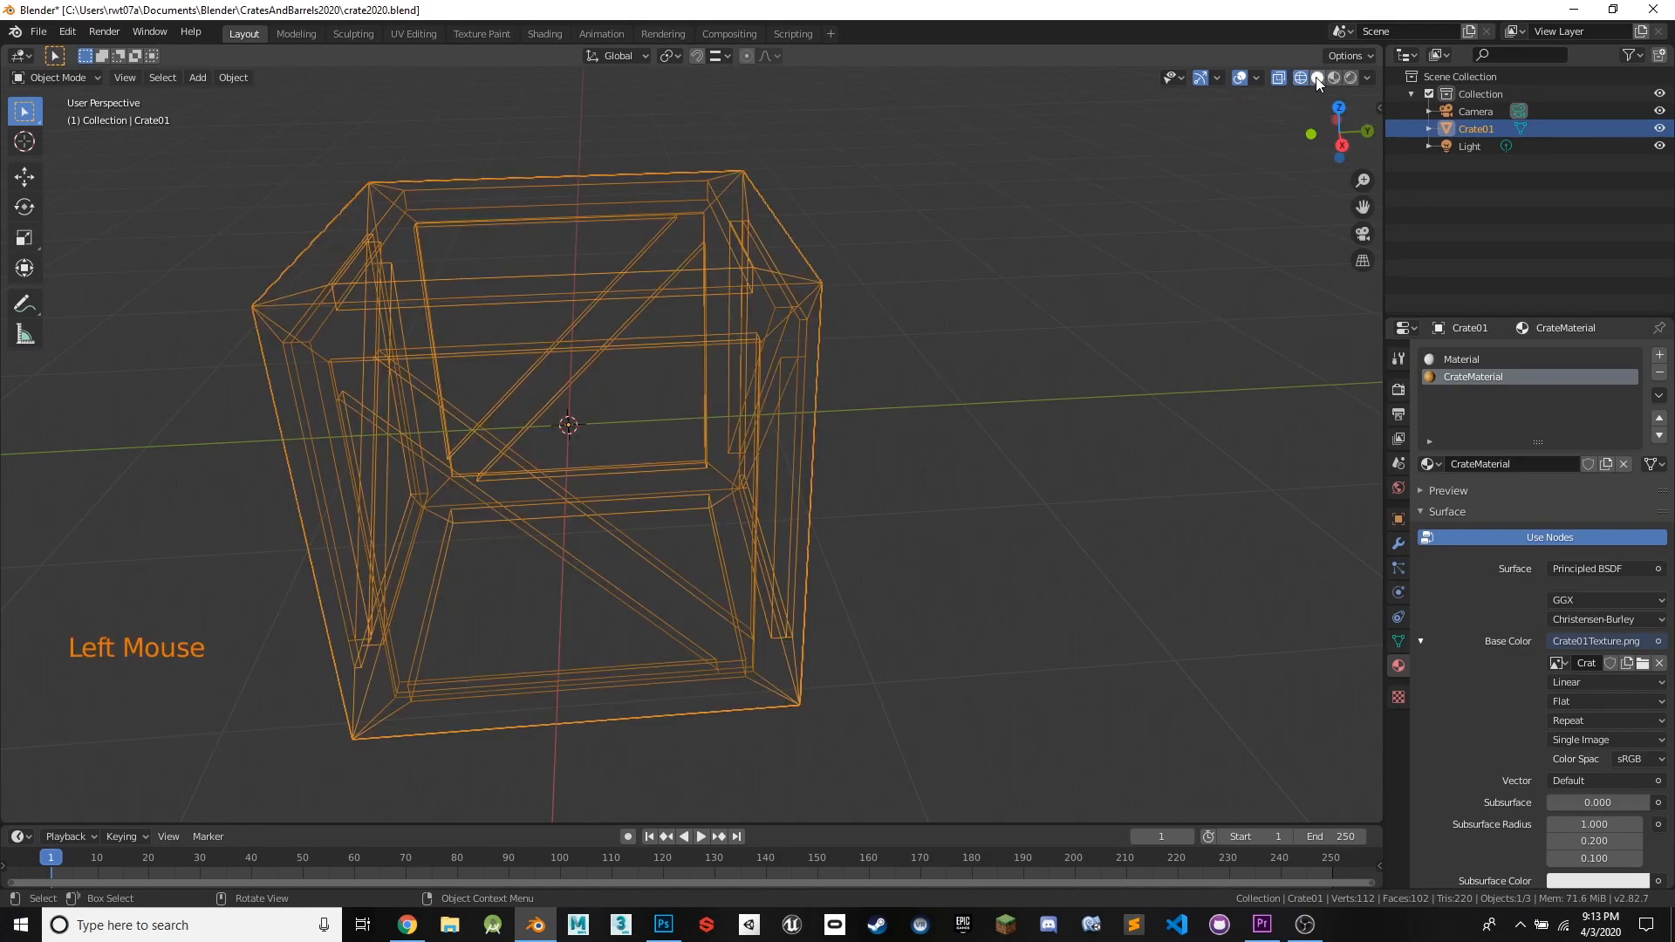
click(1317, 78)
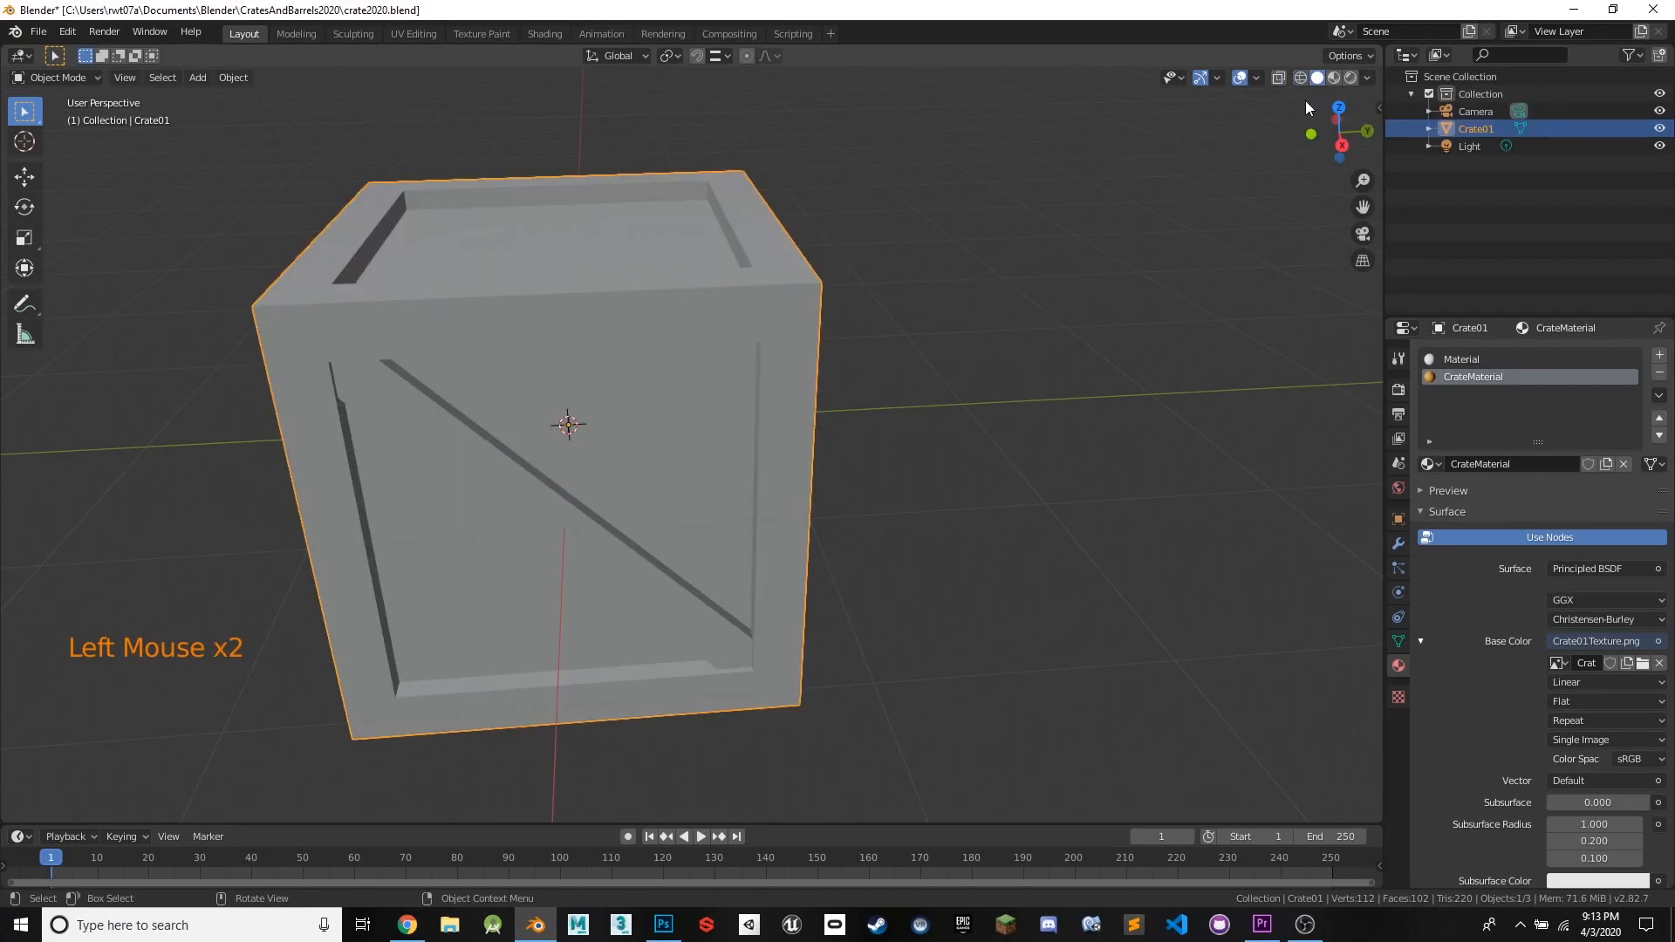
click(1335, 78)
middle_drag(600, 343, 464, 530)
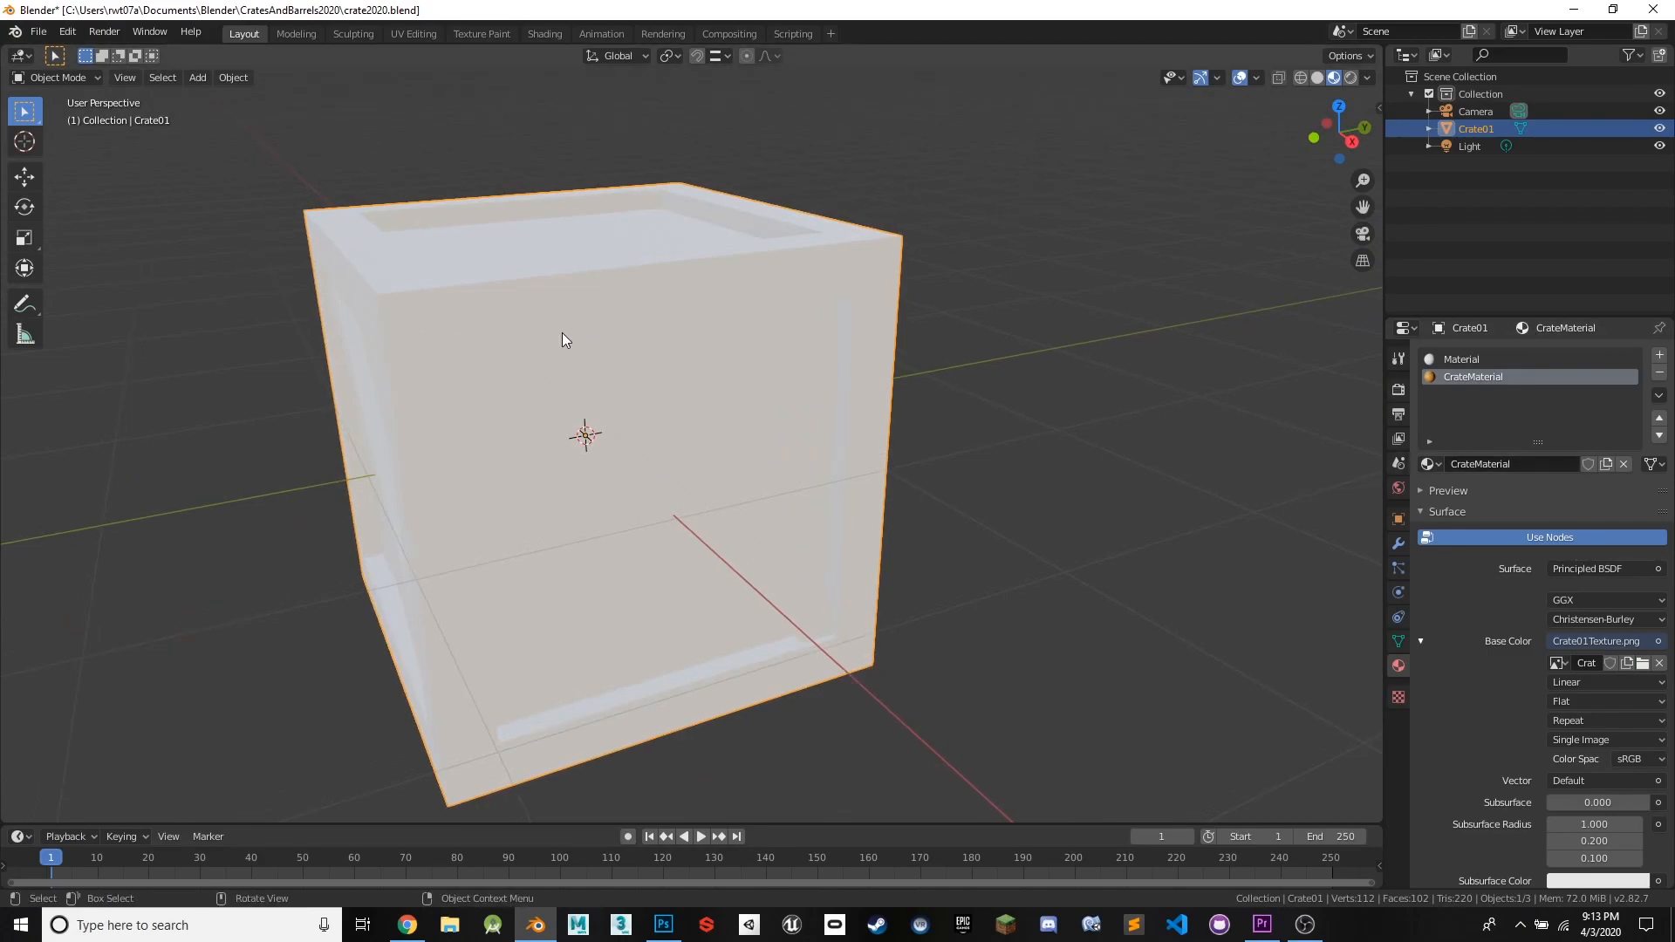
- Select all of the crate's faces in Edit Mode and assign CrateMaterial to them
key(Tab)
key(a)
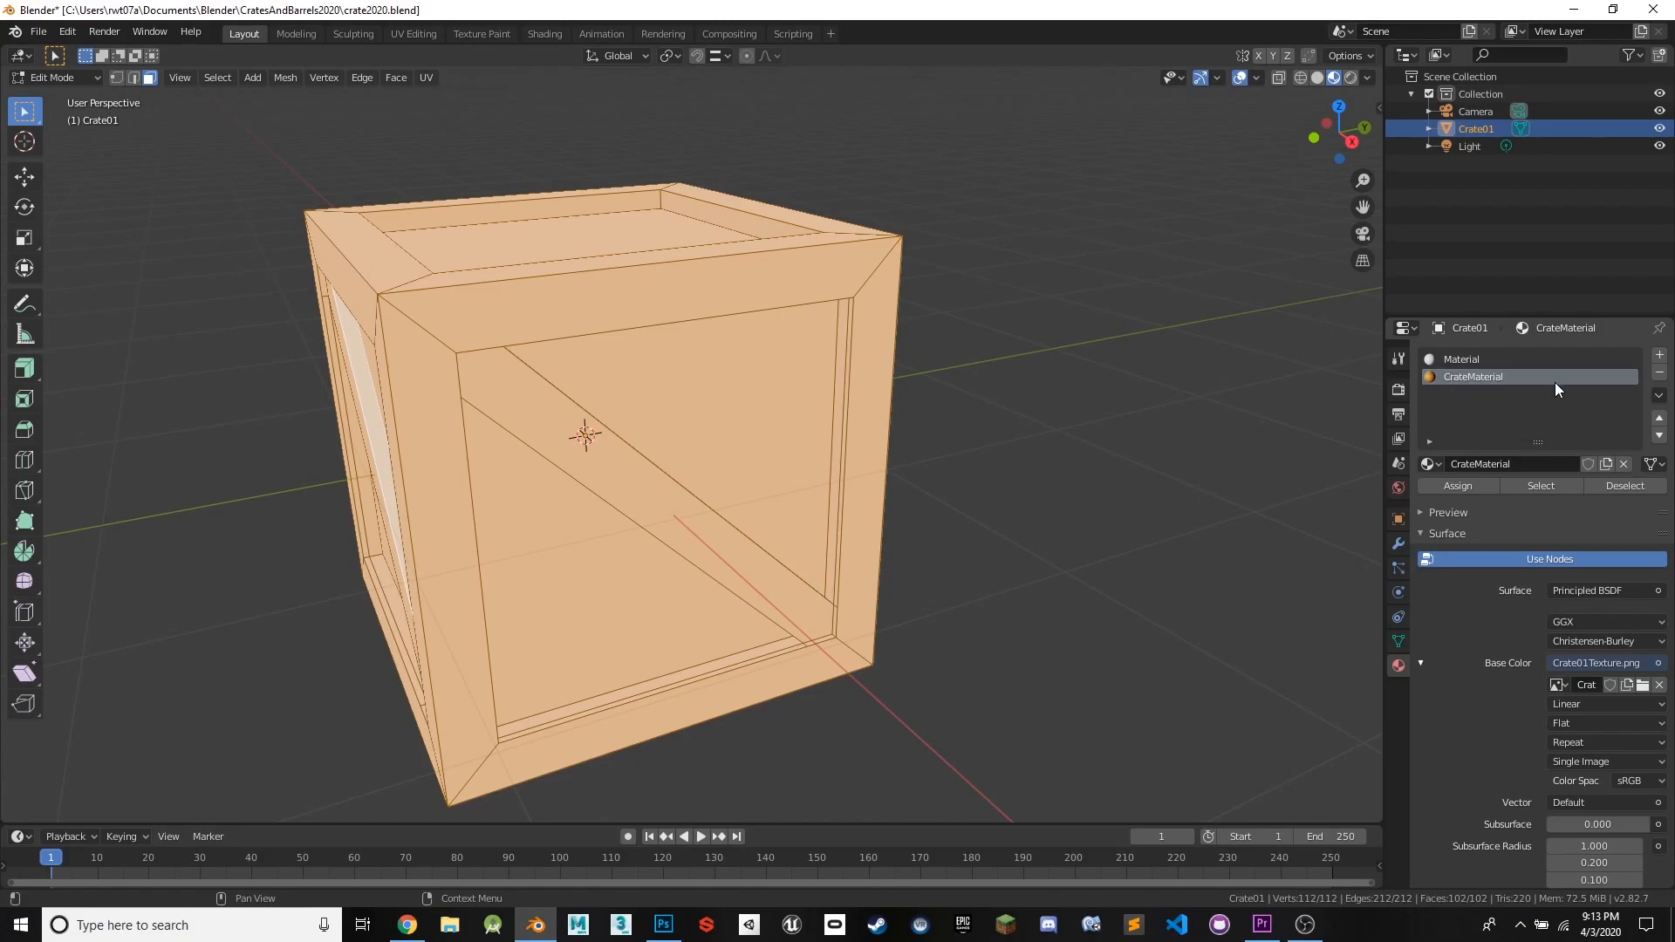
click(1457, 488)
middle_drag(1172, 418, 776, 368)
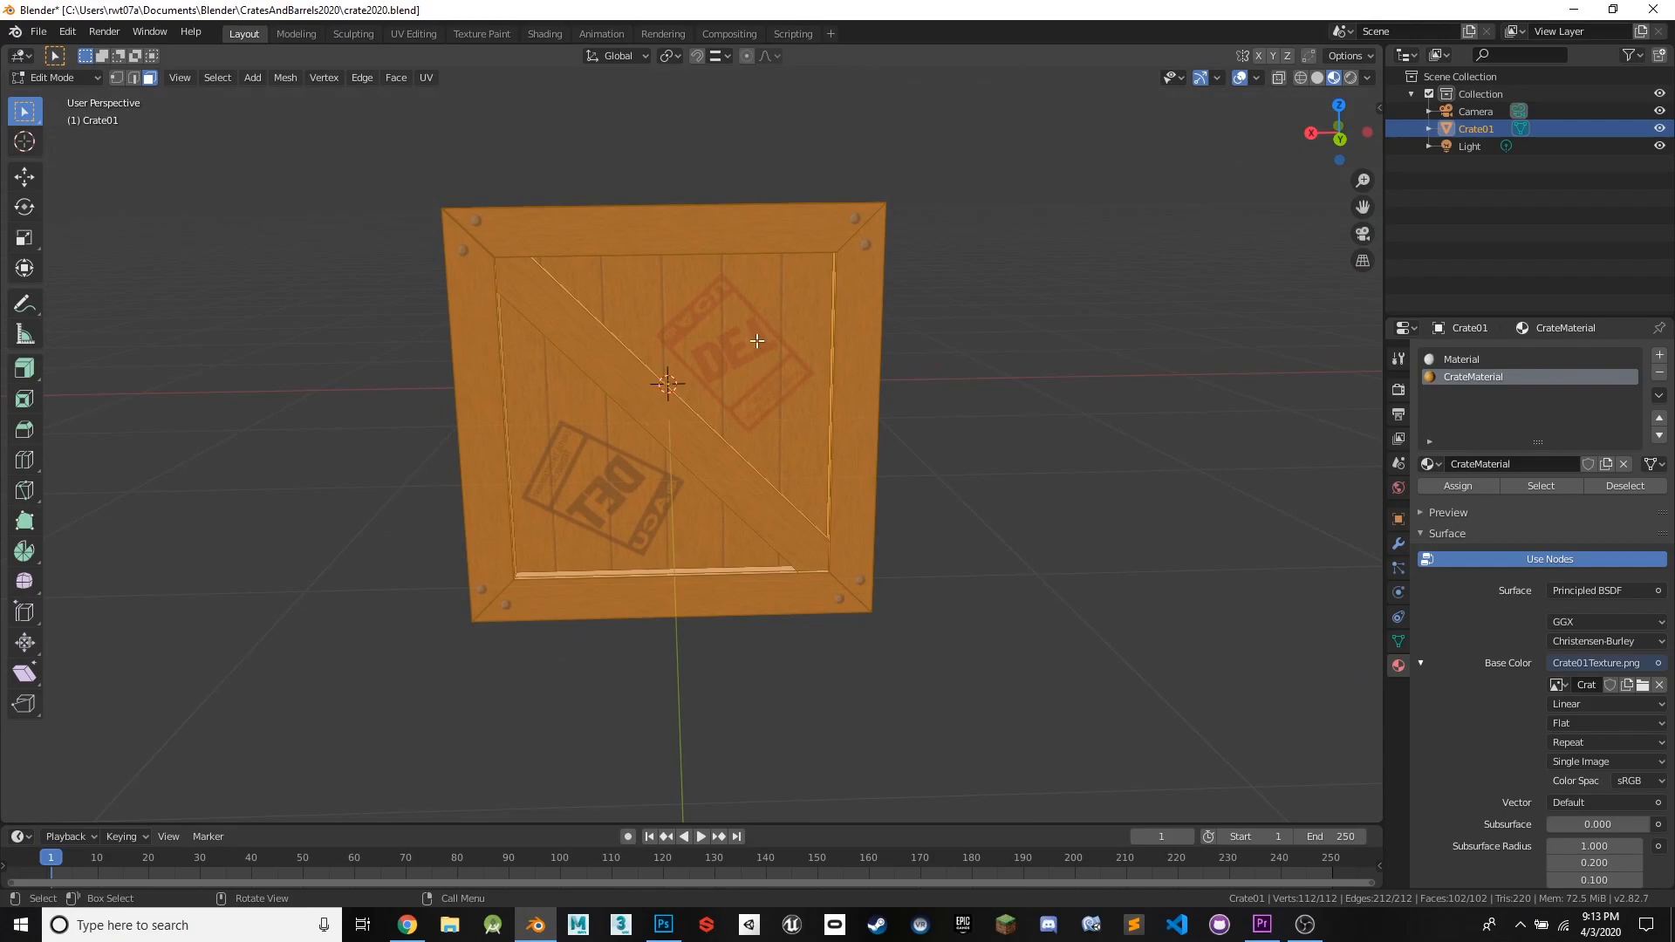
middle_drag(658, 356, 900, 356)
middle_drag(722, 374, 776, 427)
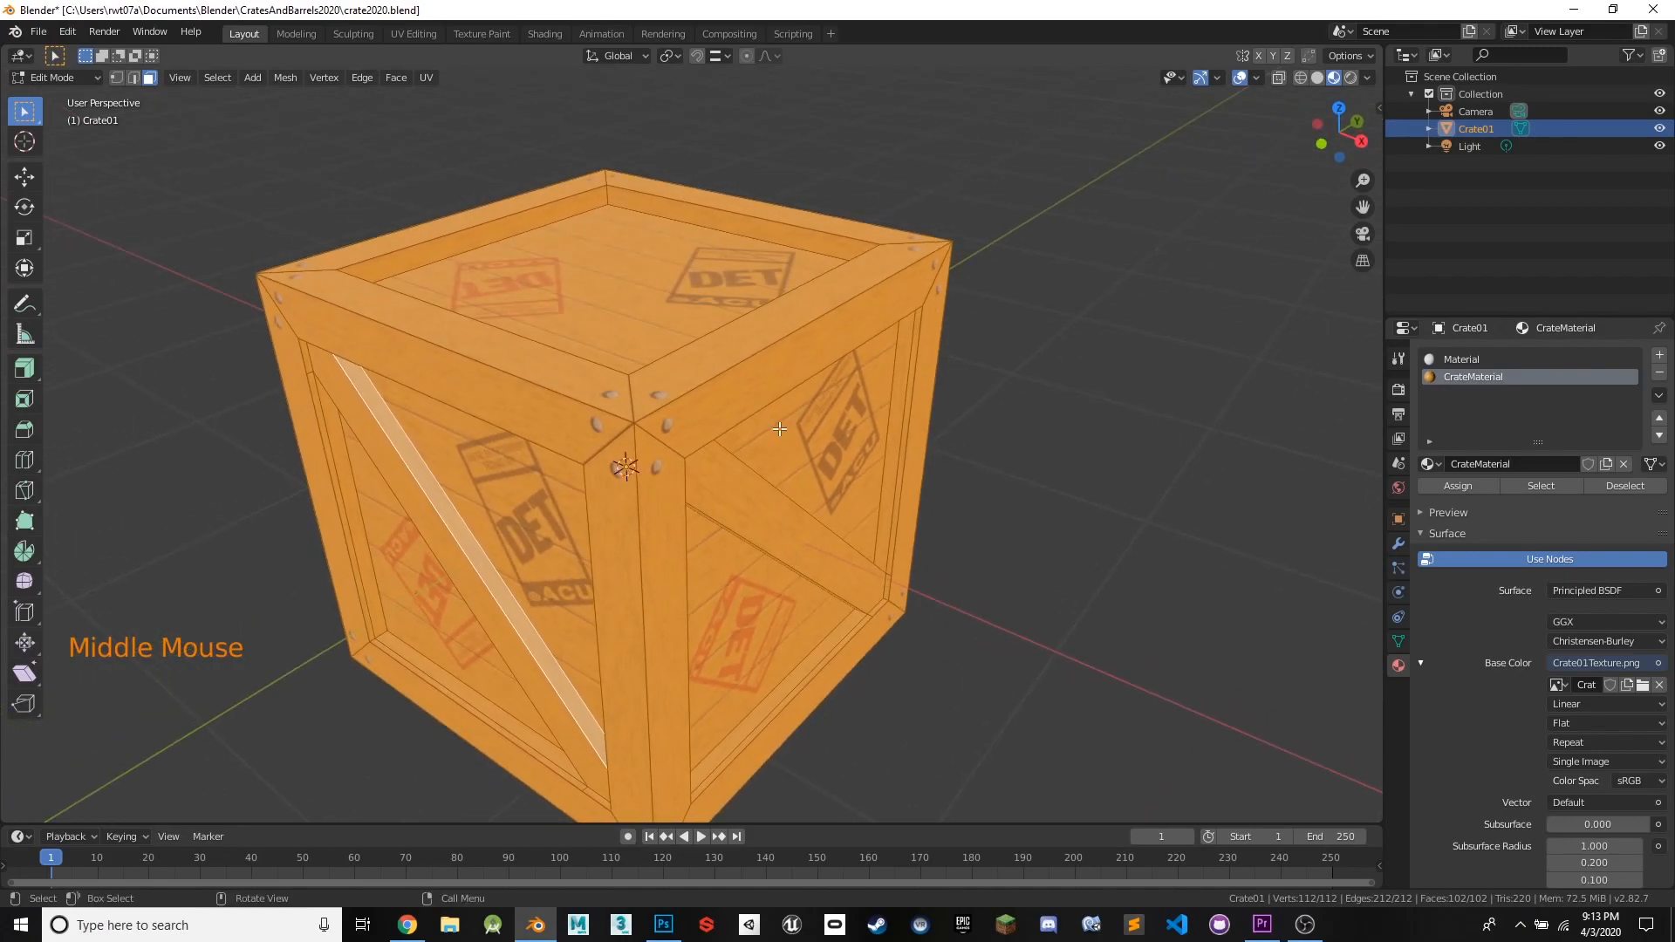
- Assign the plain material named Material to all of the crate's faces
click(1489, 358)
click(1483, 378)
click(1483, 357)
click(1479, 376)
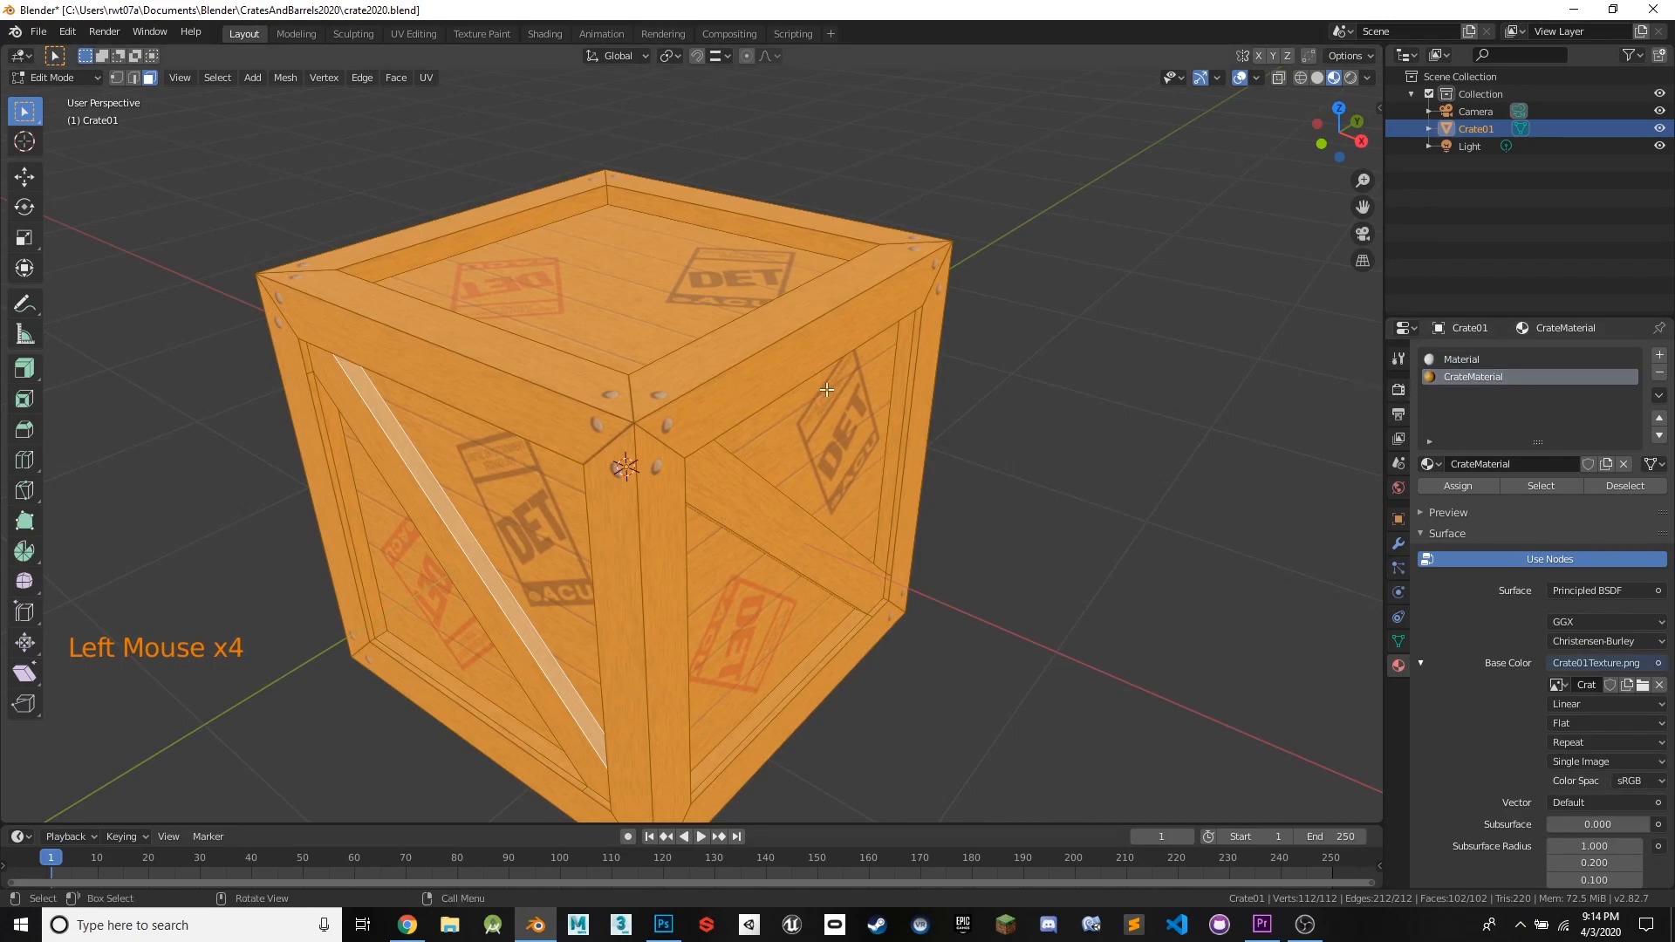
middle_drag(1154, 398, 797, 373)
click(1459, 357)
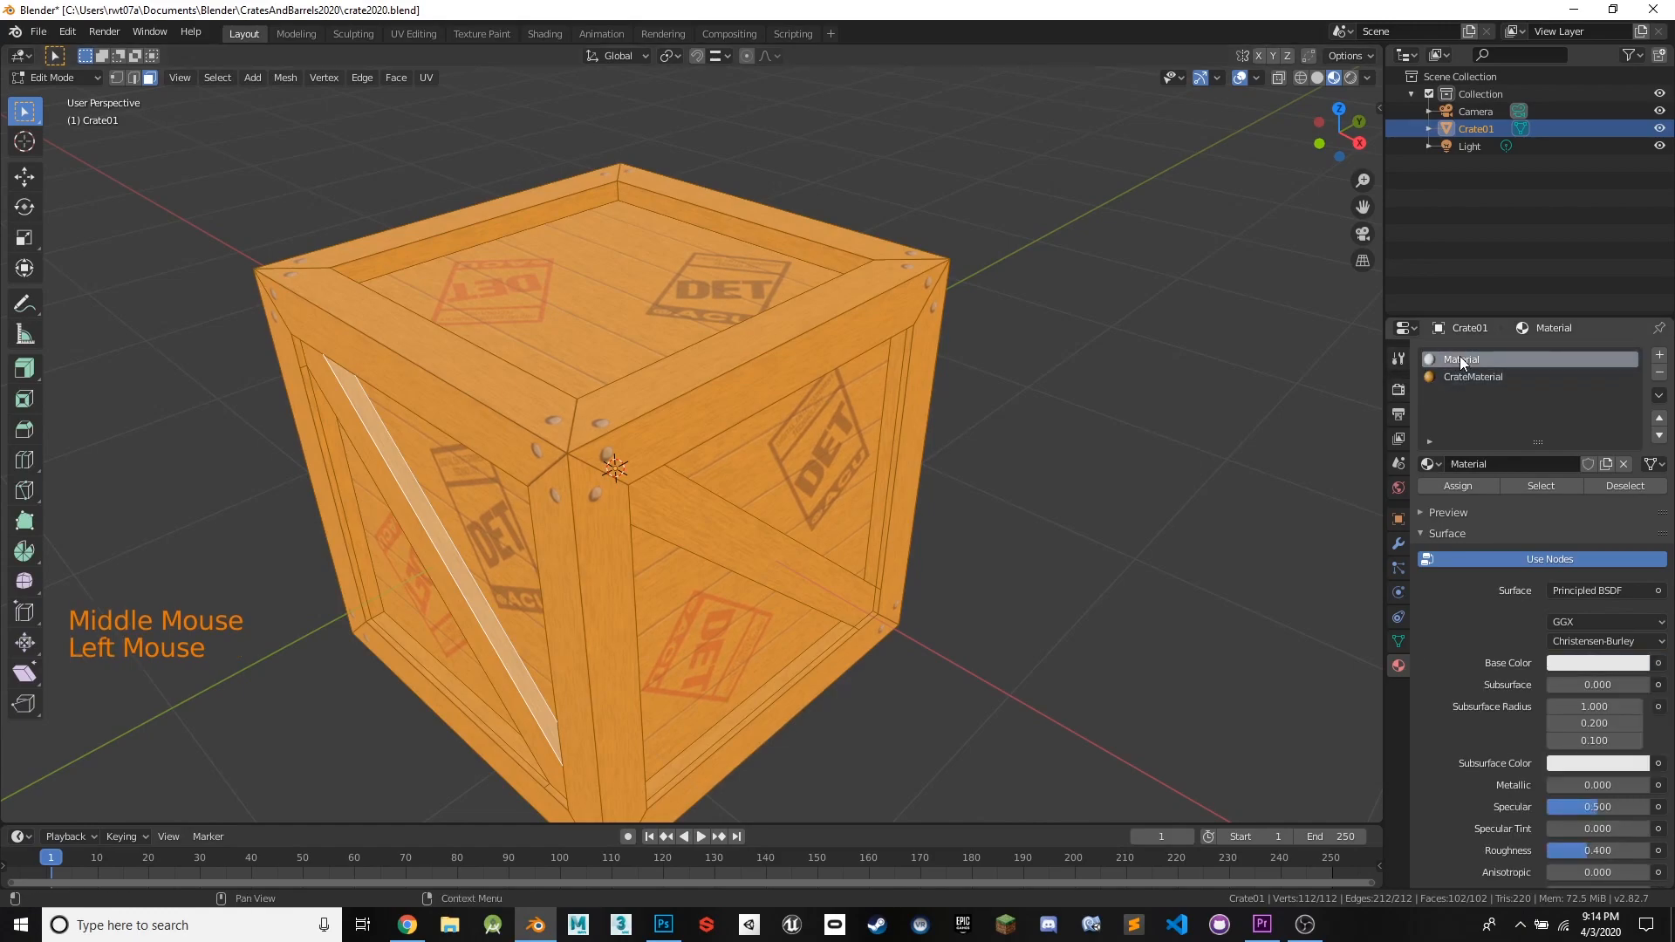
click(1461, 486)
middle_drag(917, 390, 931, 410)
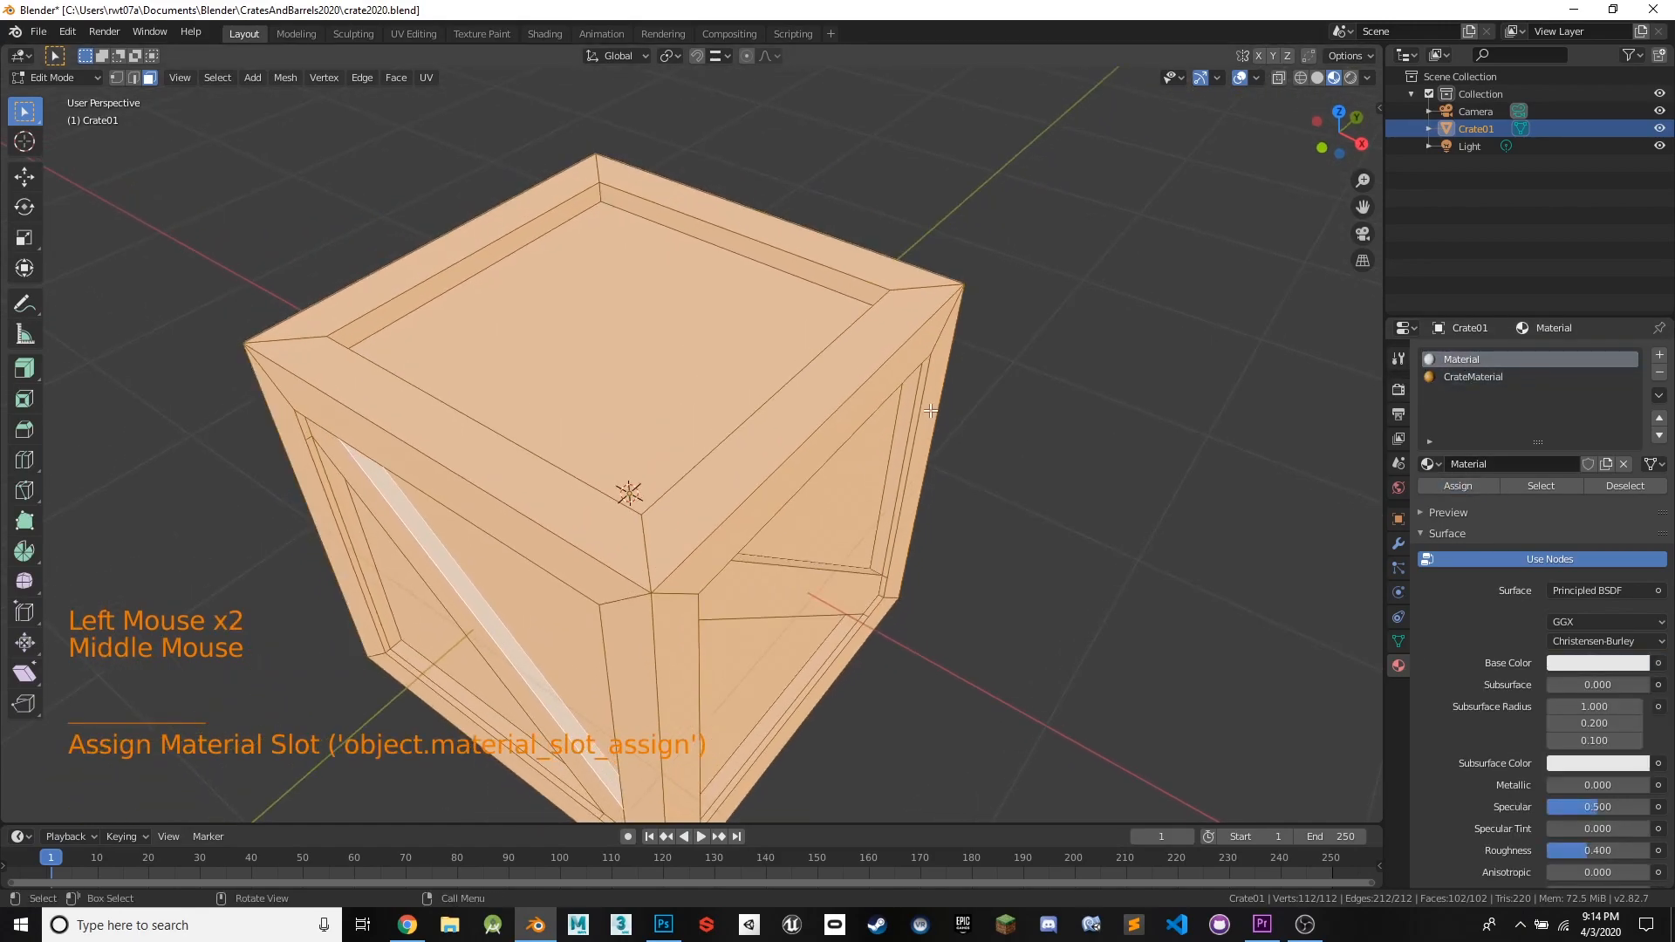
- Assign CrateMaterial only to the recessed panel faces on the crate's top and sides, and return to Object Mode
click(630, 308)
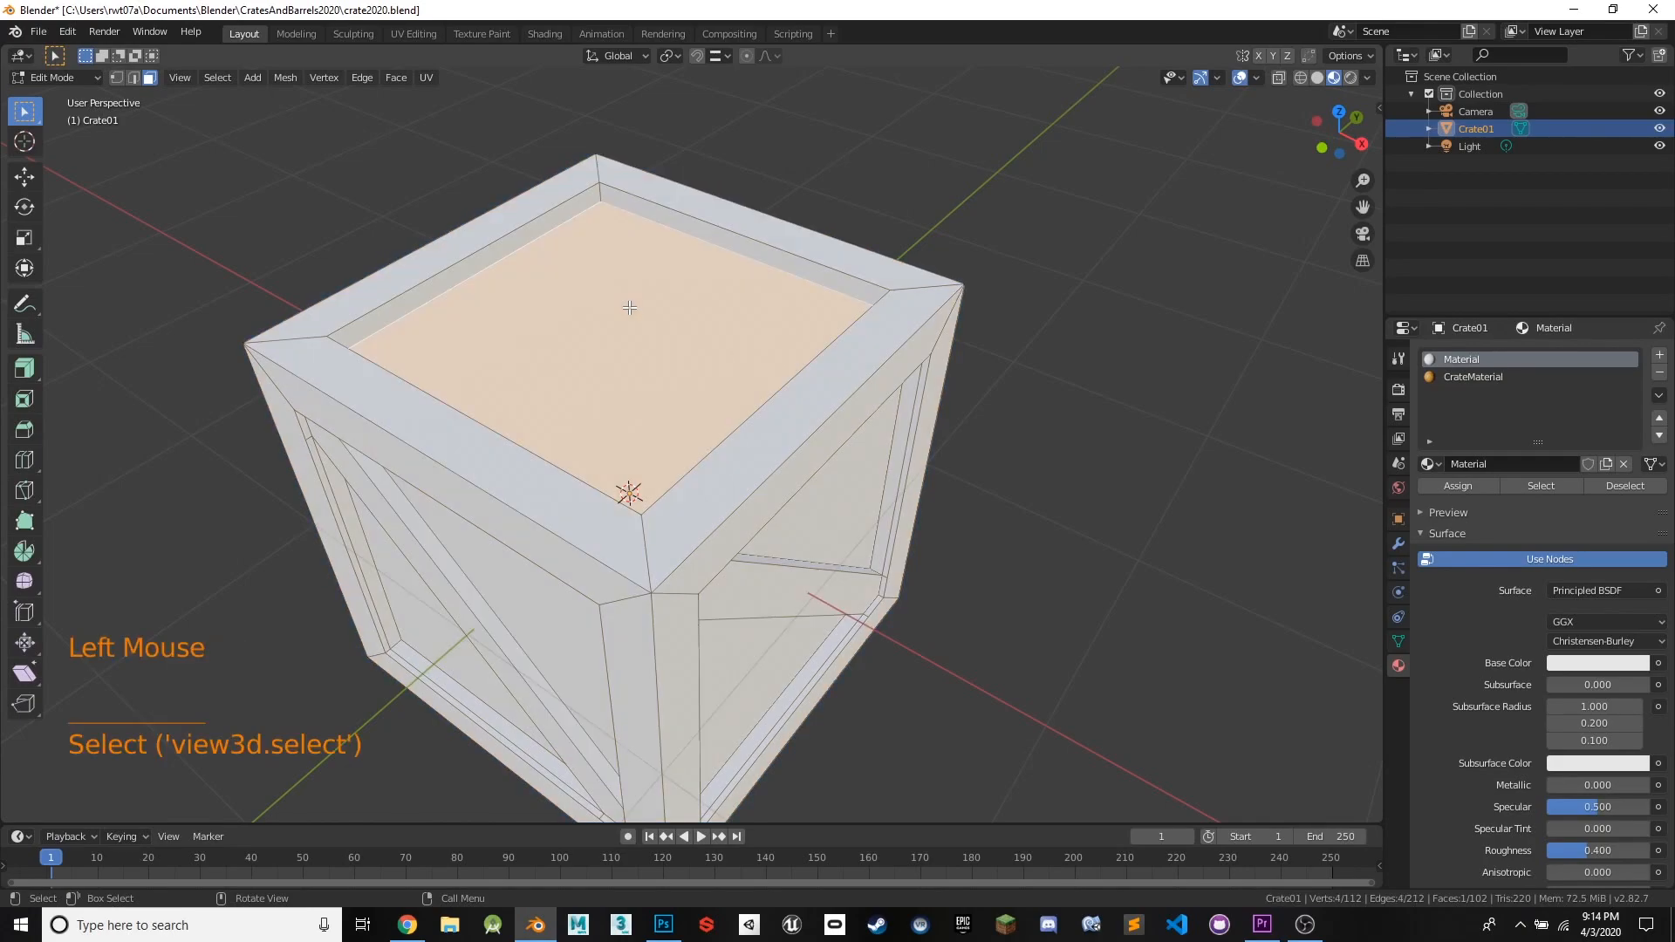
shift+middle_drag(647, 402, 577, 336)
shift+click(577, 336)
shift+click(468, 458)
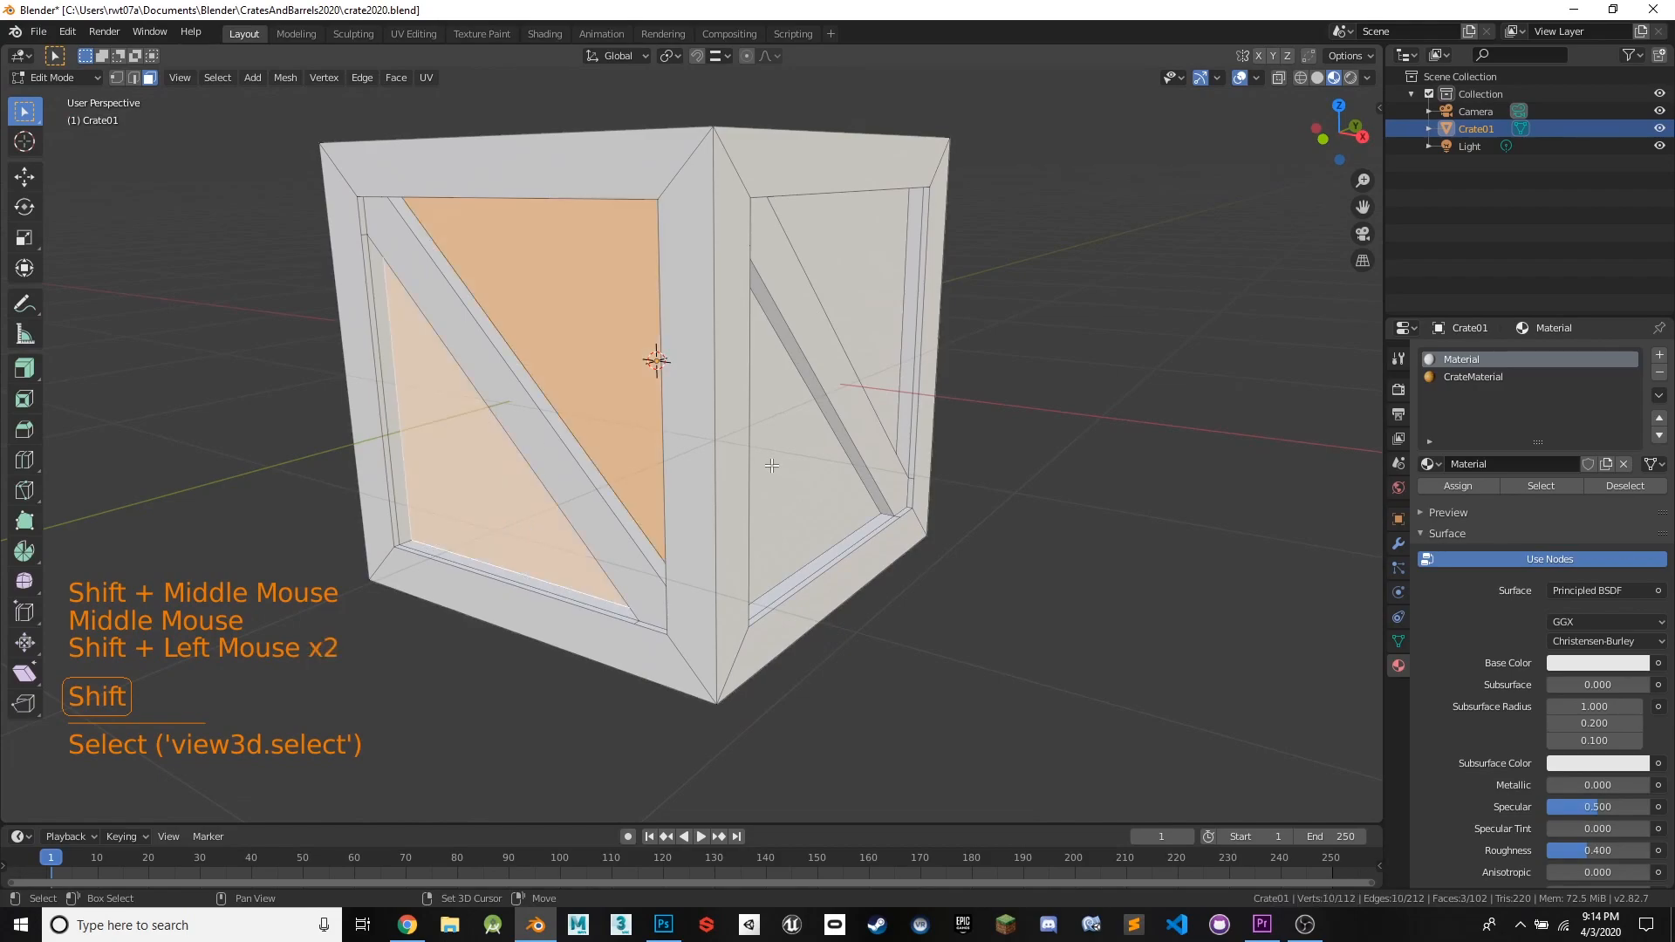
shift+click(772, 464)
shift+click(879, 306)
middle_drag(912, 290, 621, 382)
shift+click(676, 471)
shift+click(804, 332)
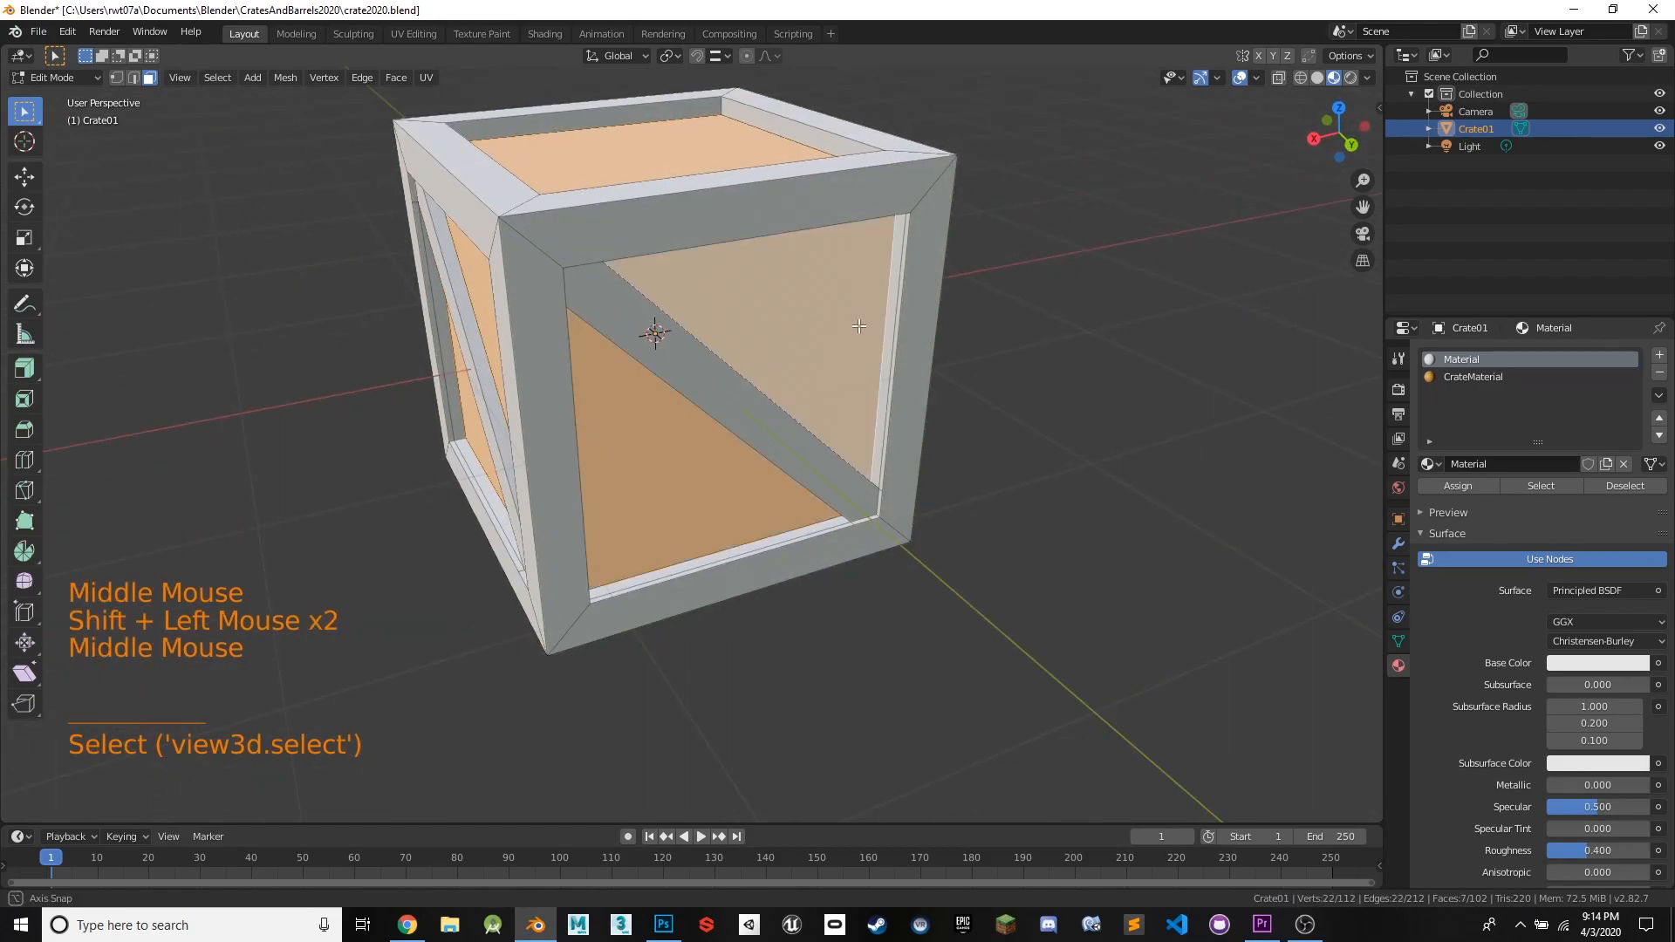
middle_drag(804, 333, 763, 468)
shift+drag(768, 471, 899, 337)
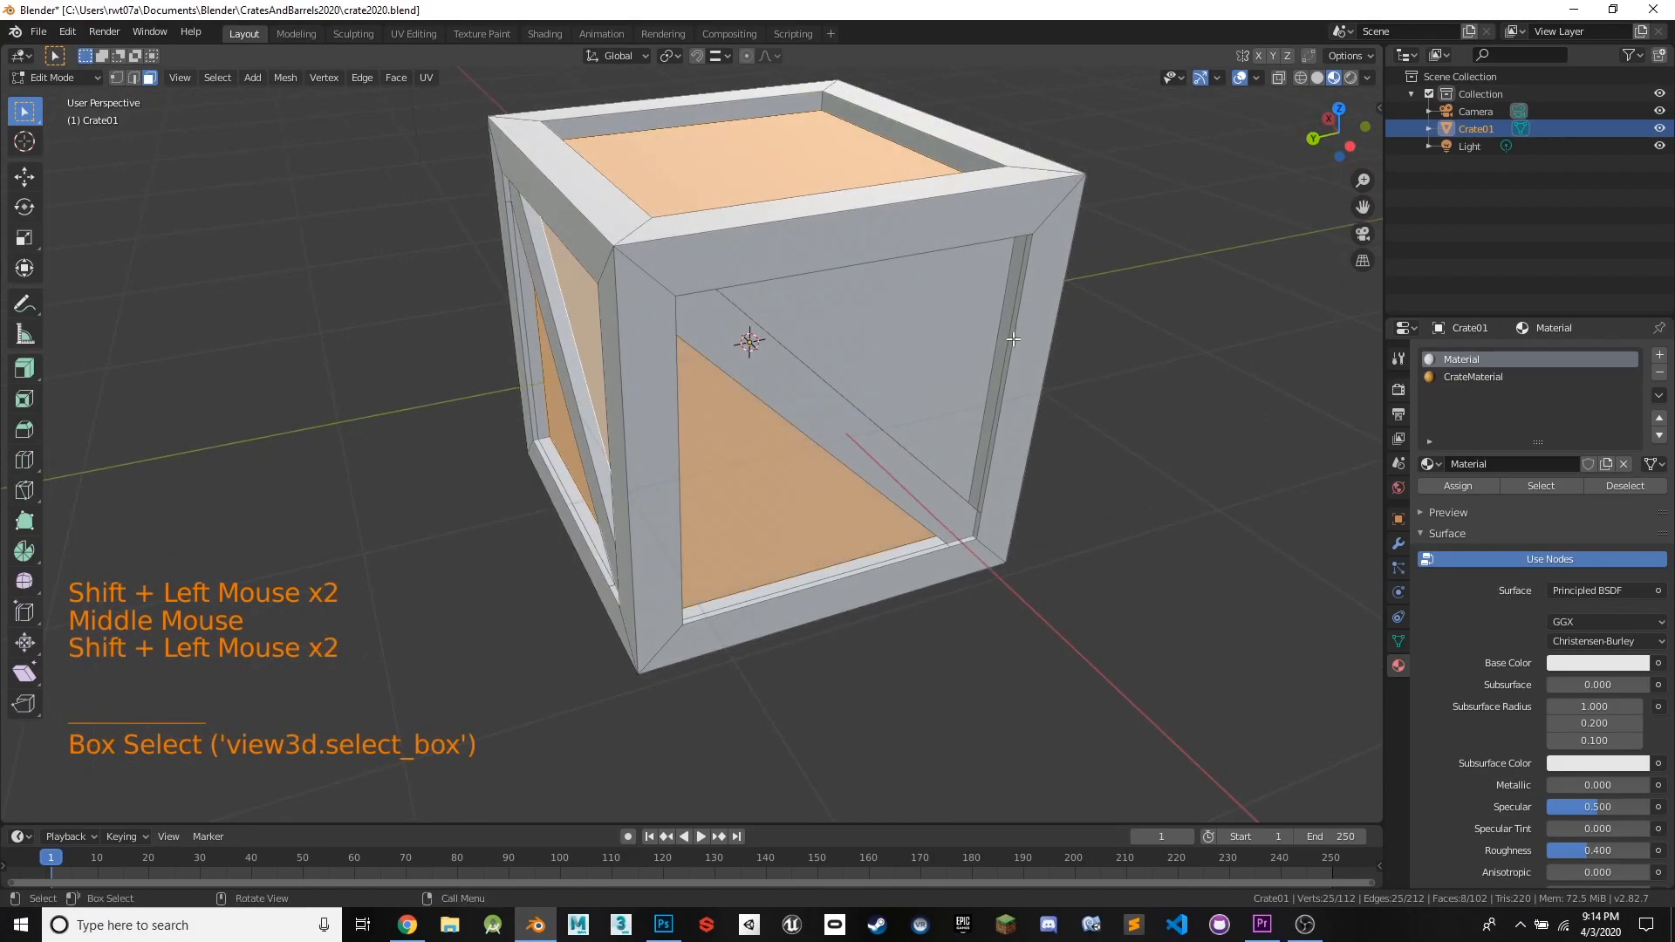
shift+click(930, 343)
middle_drag(930, 343, 1096, 497)
shift+click(731, 456)
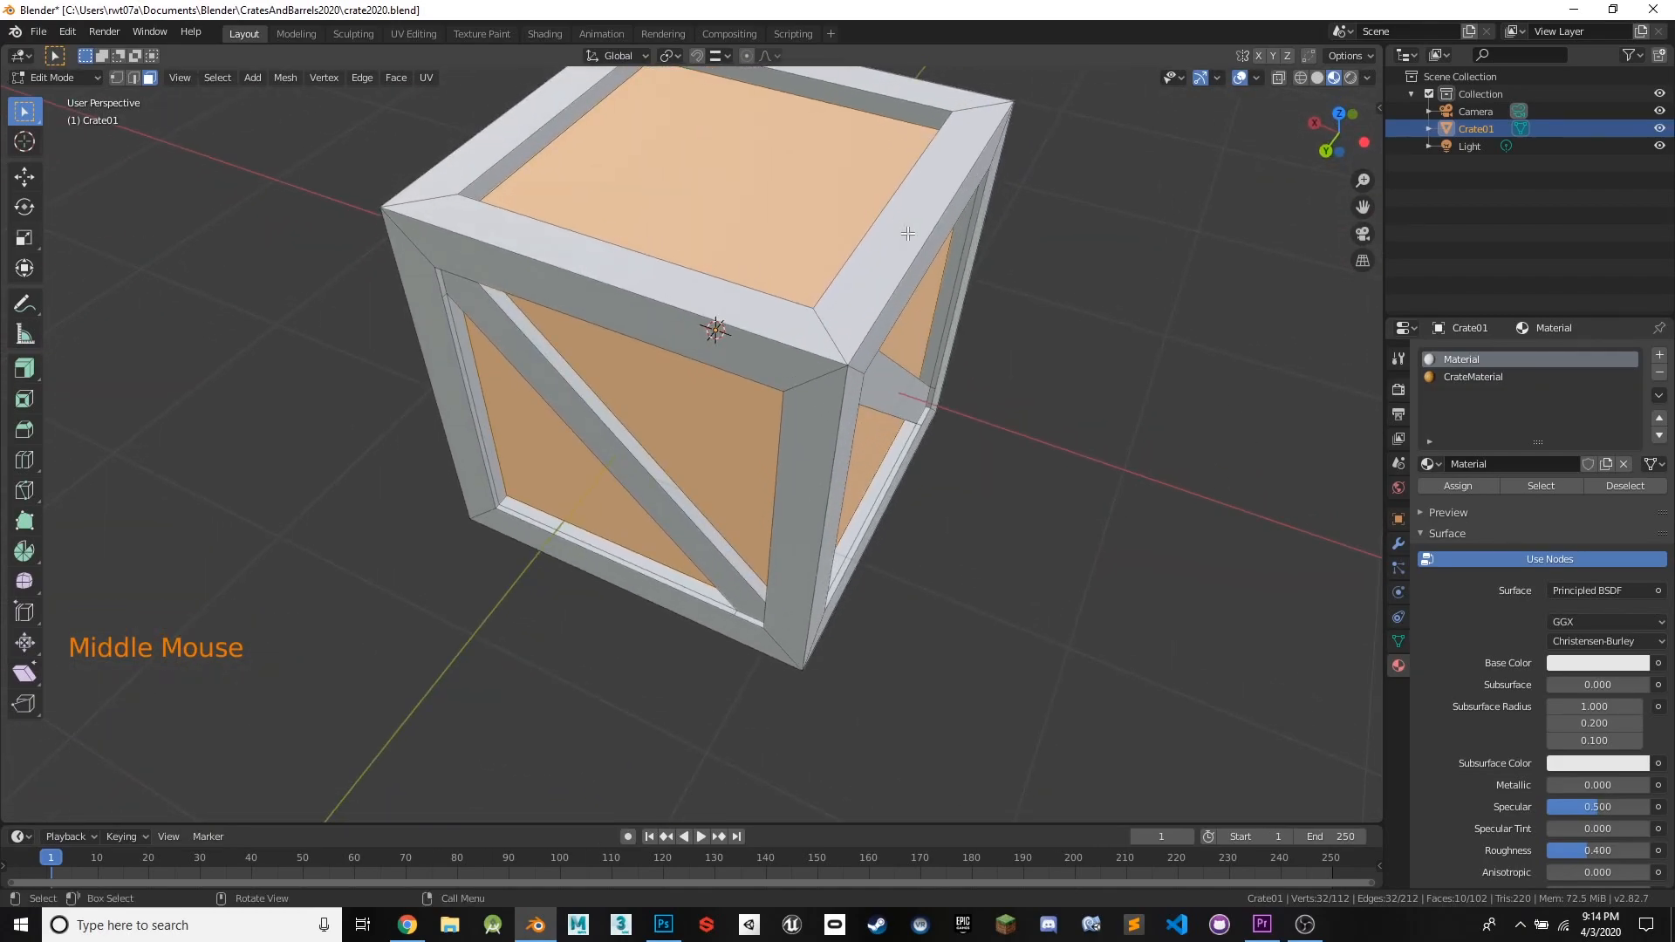
click(1473, 376)
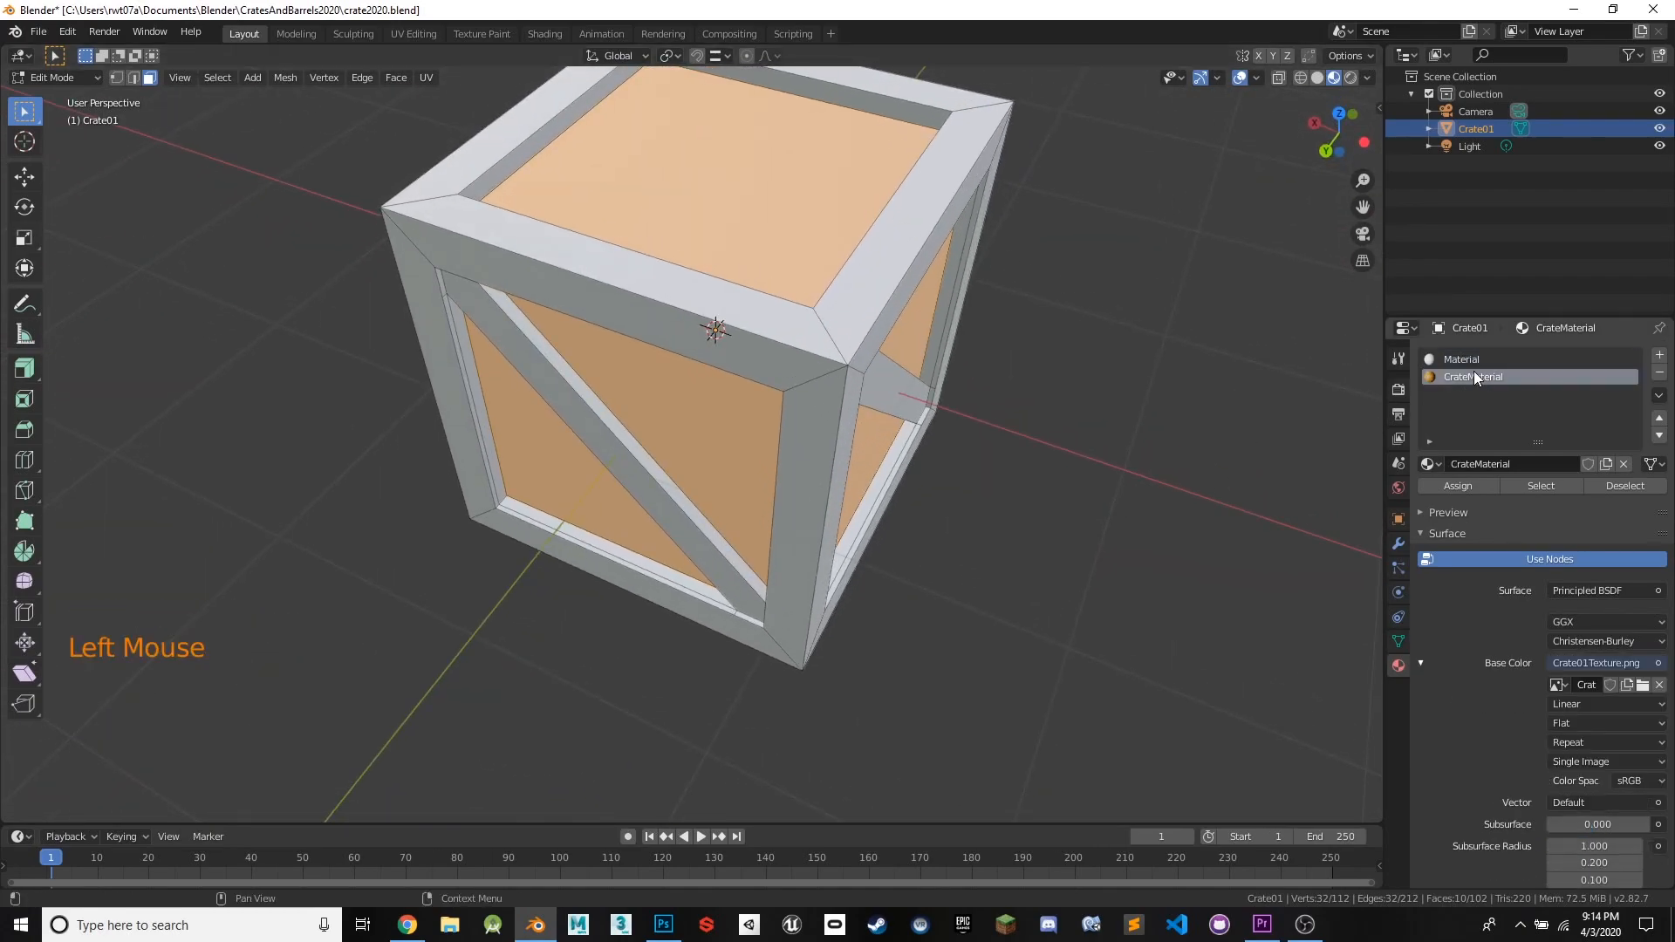
click(1455, 484)
middle_drag(1094, 408, 1186, 453)
click(1149, 382)
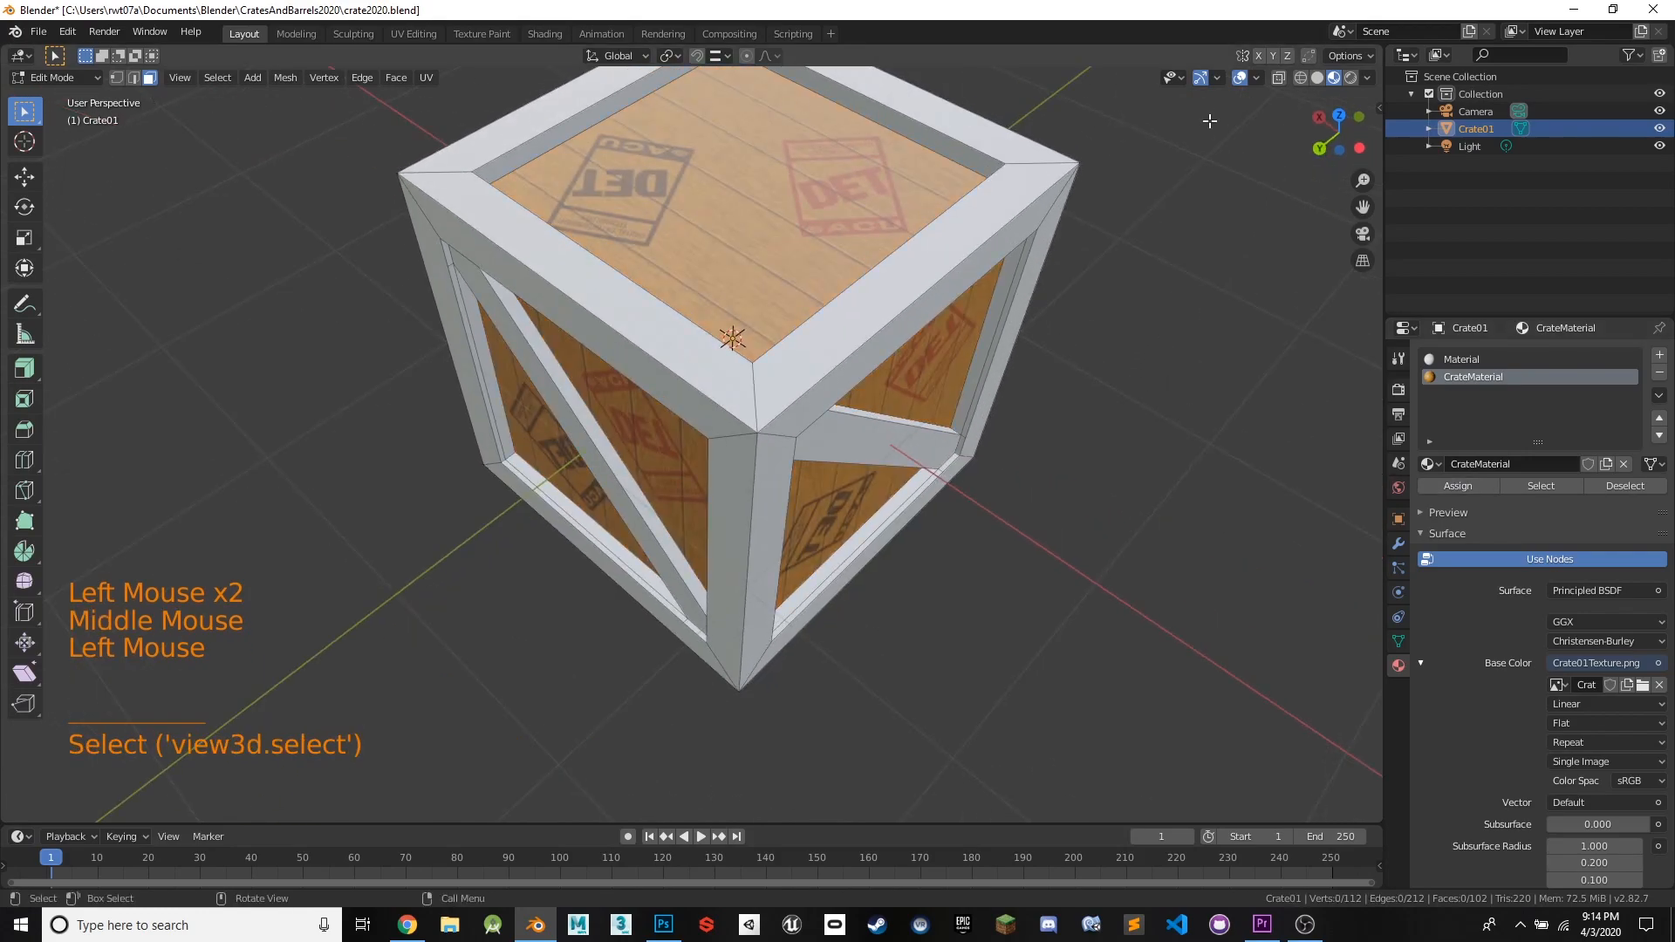
key(Tab)
middle_drag(1064, 332, 771, 480)
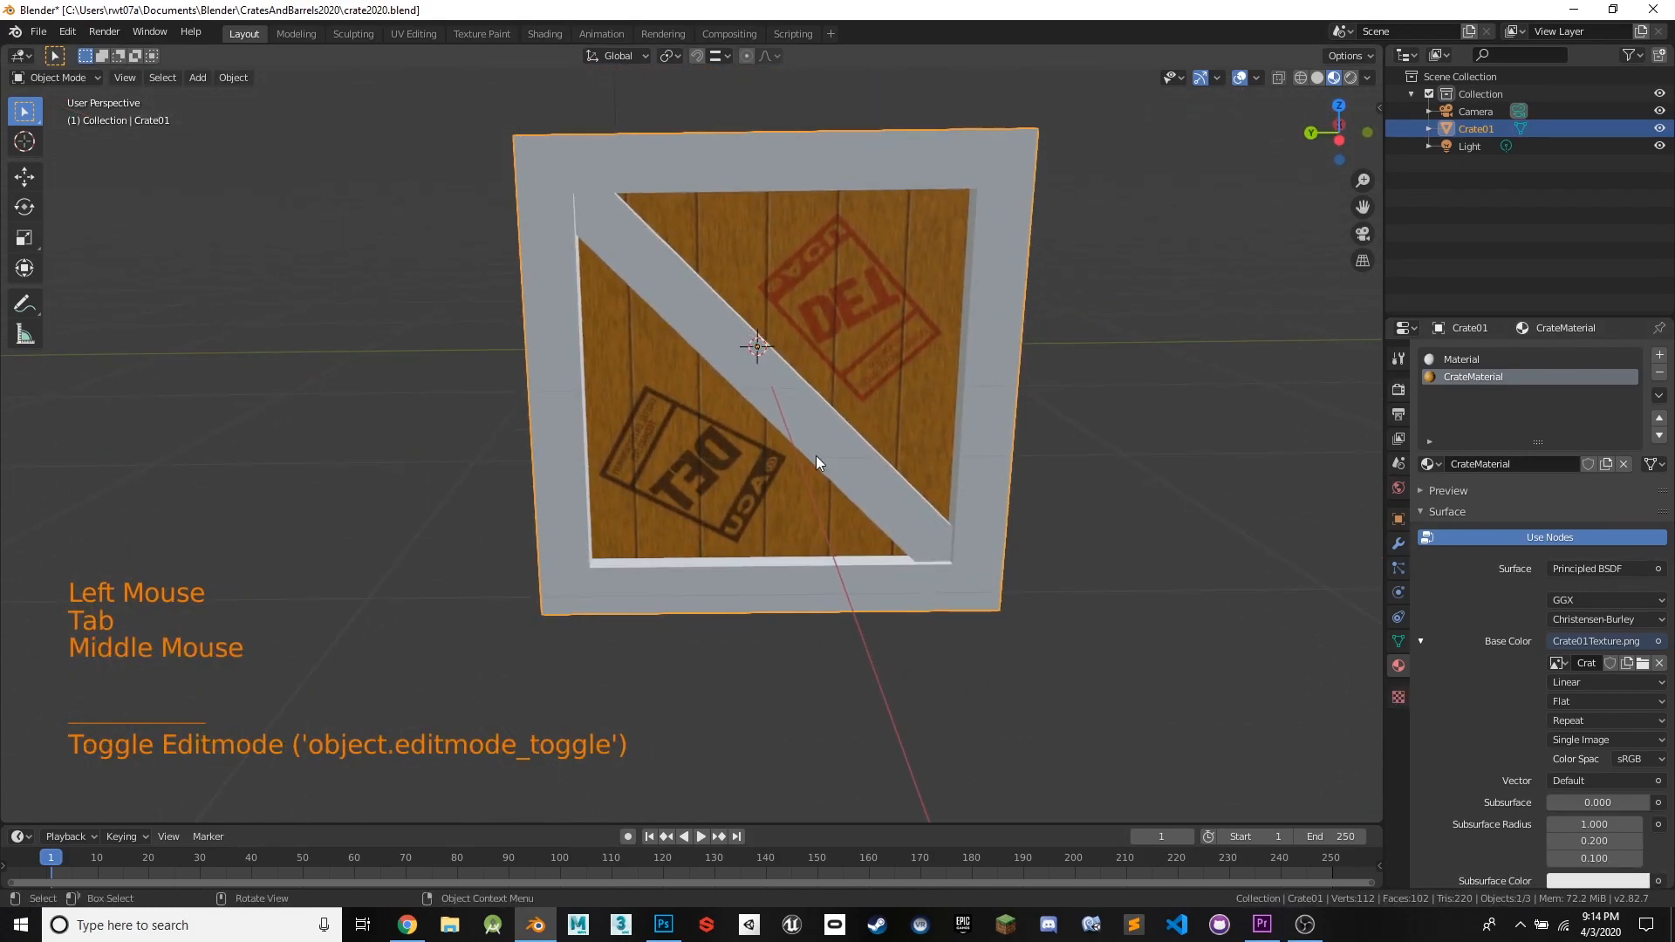
middle_drag(887, 317, 655, 384)
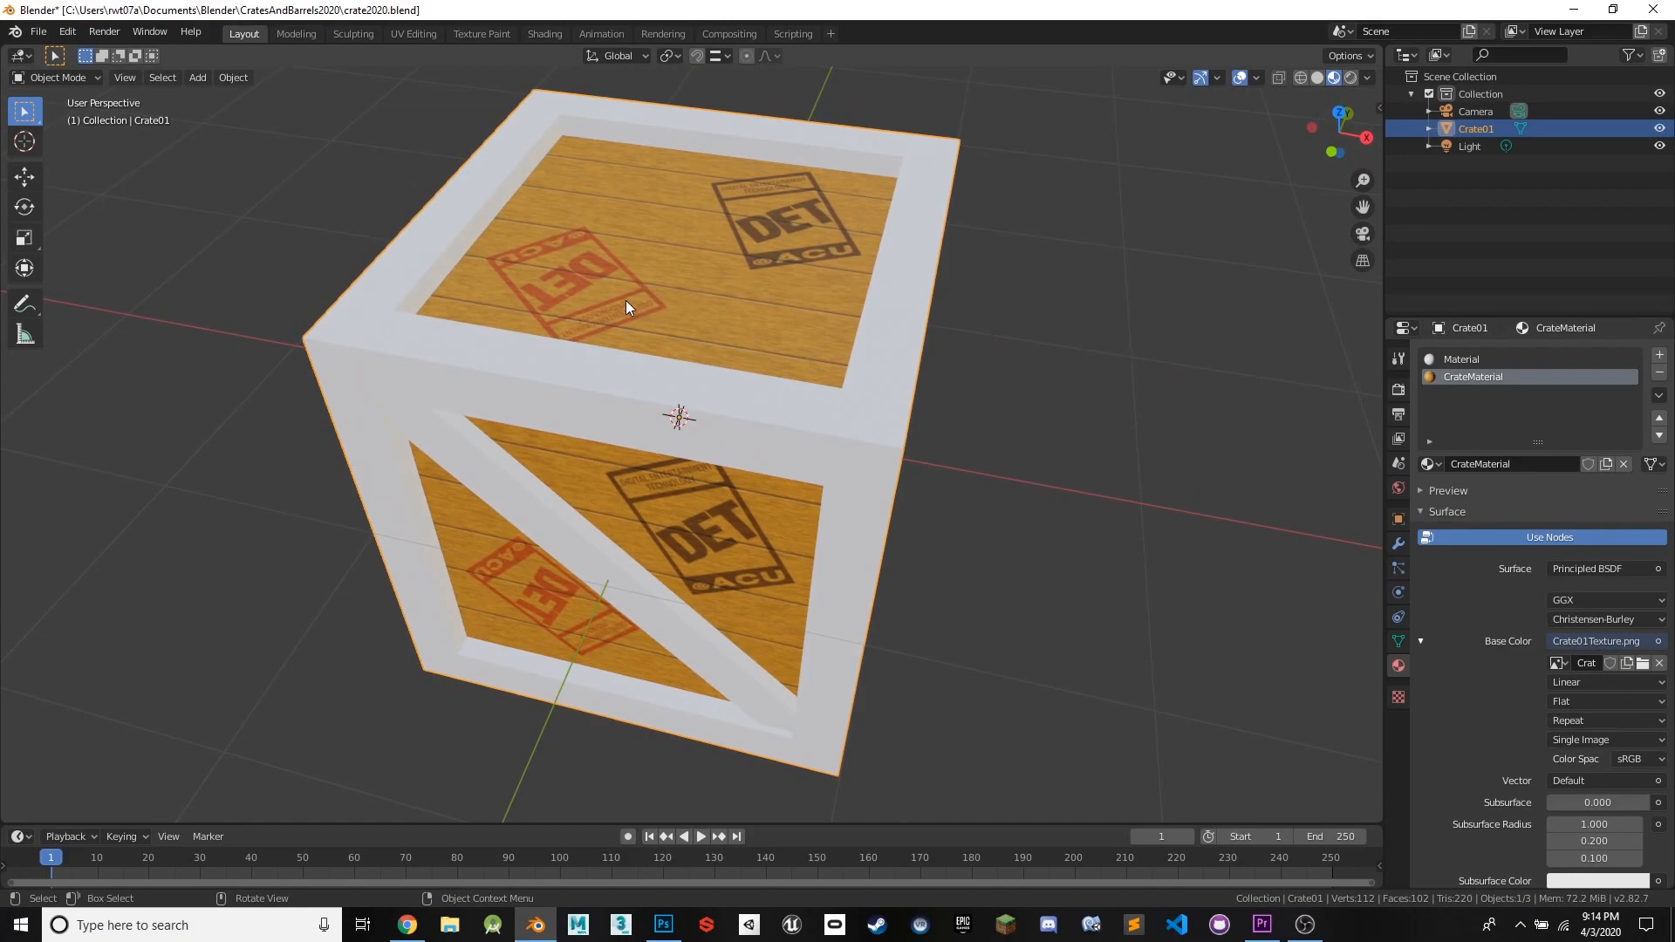
middle_drag(837, 288, 1369, 370)
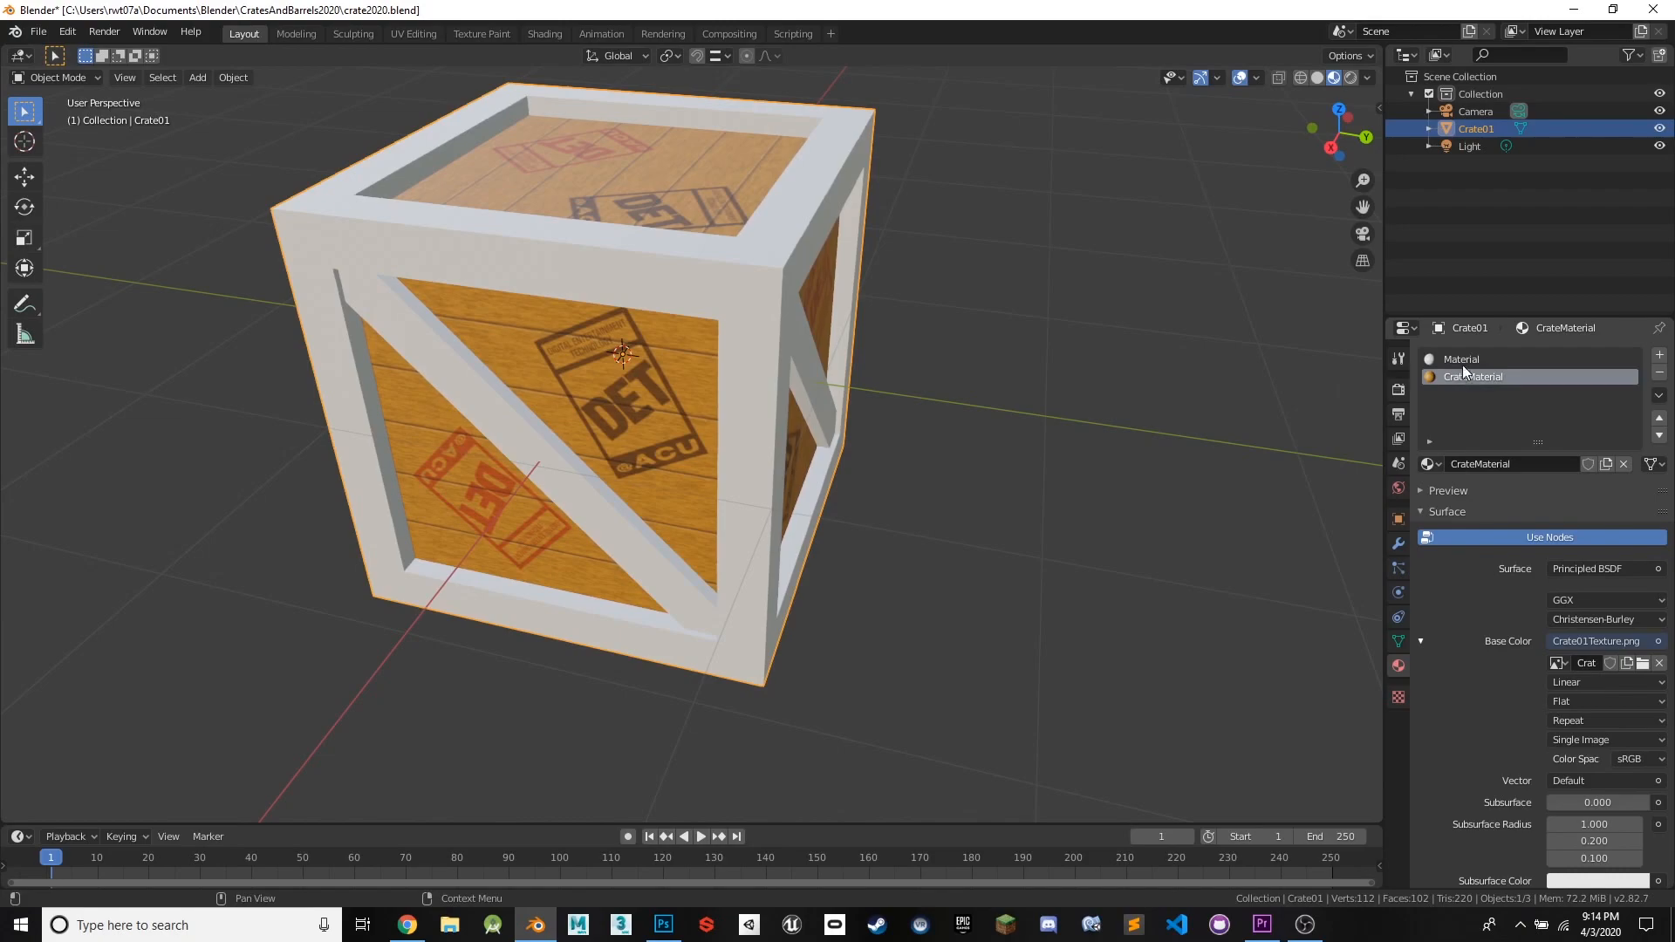
- Assign CrateMaterial to every face of the crate again, clear the selection and return to Object Mode
key(Tab)
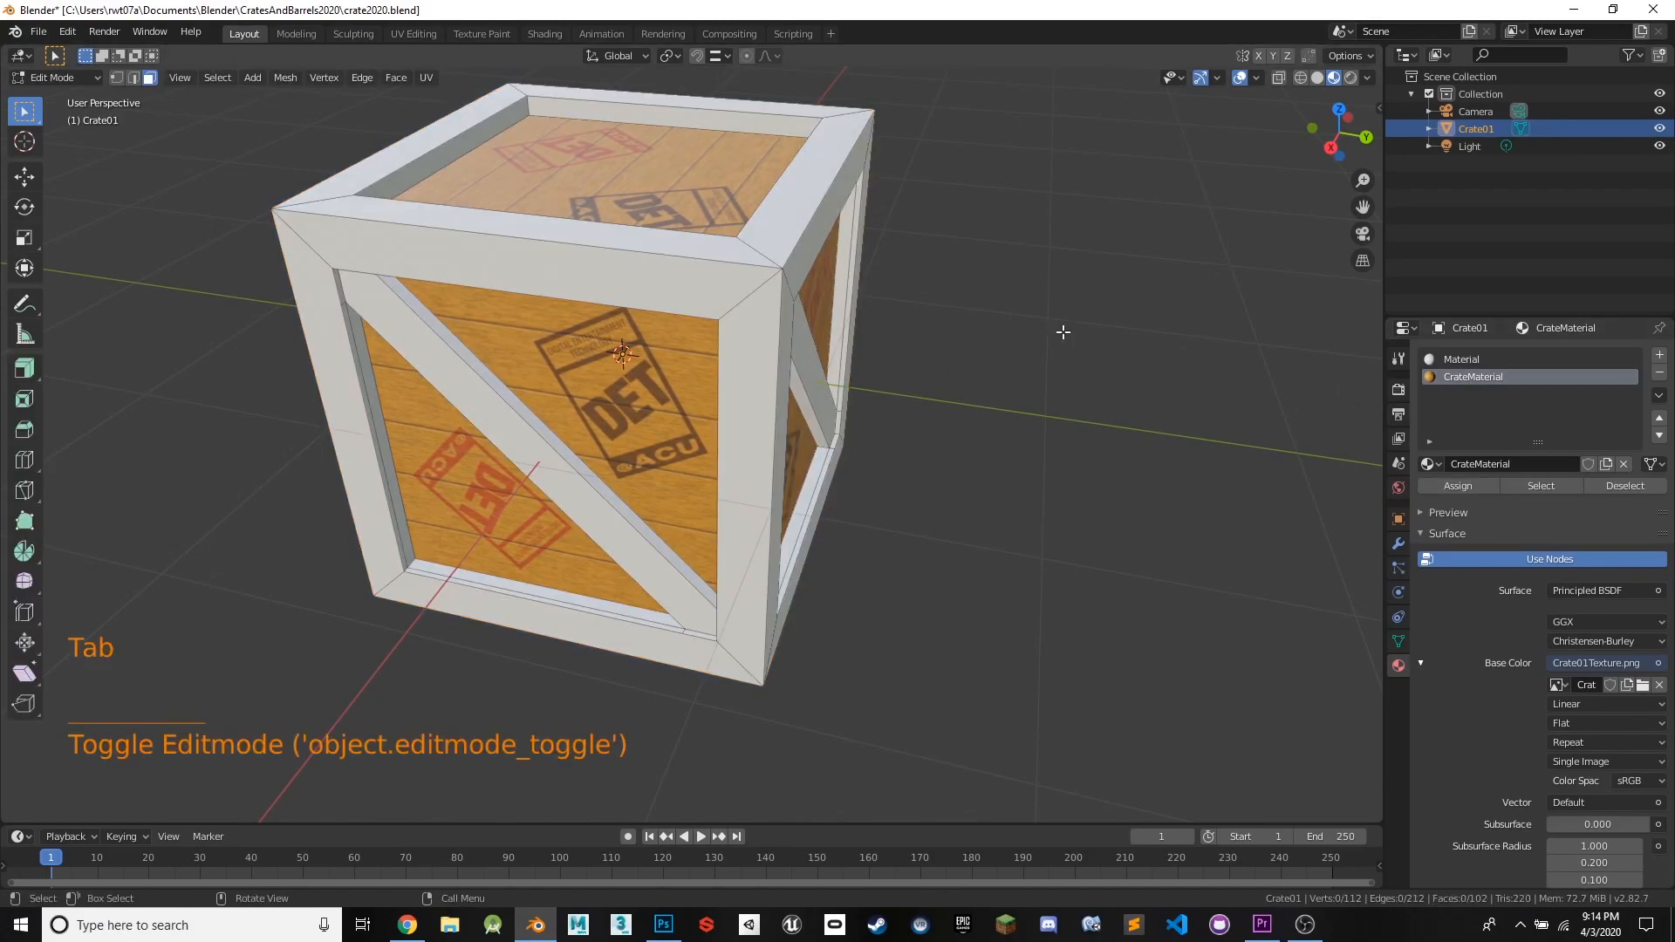
key(a)
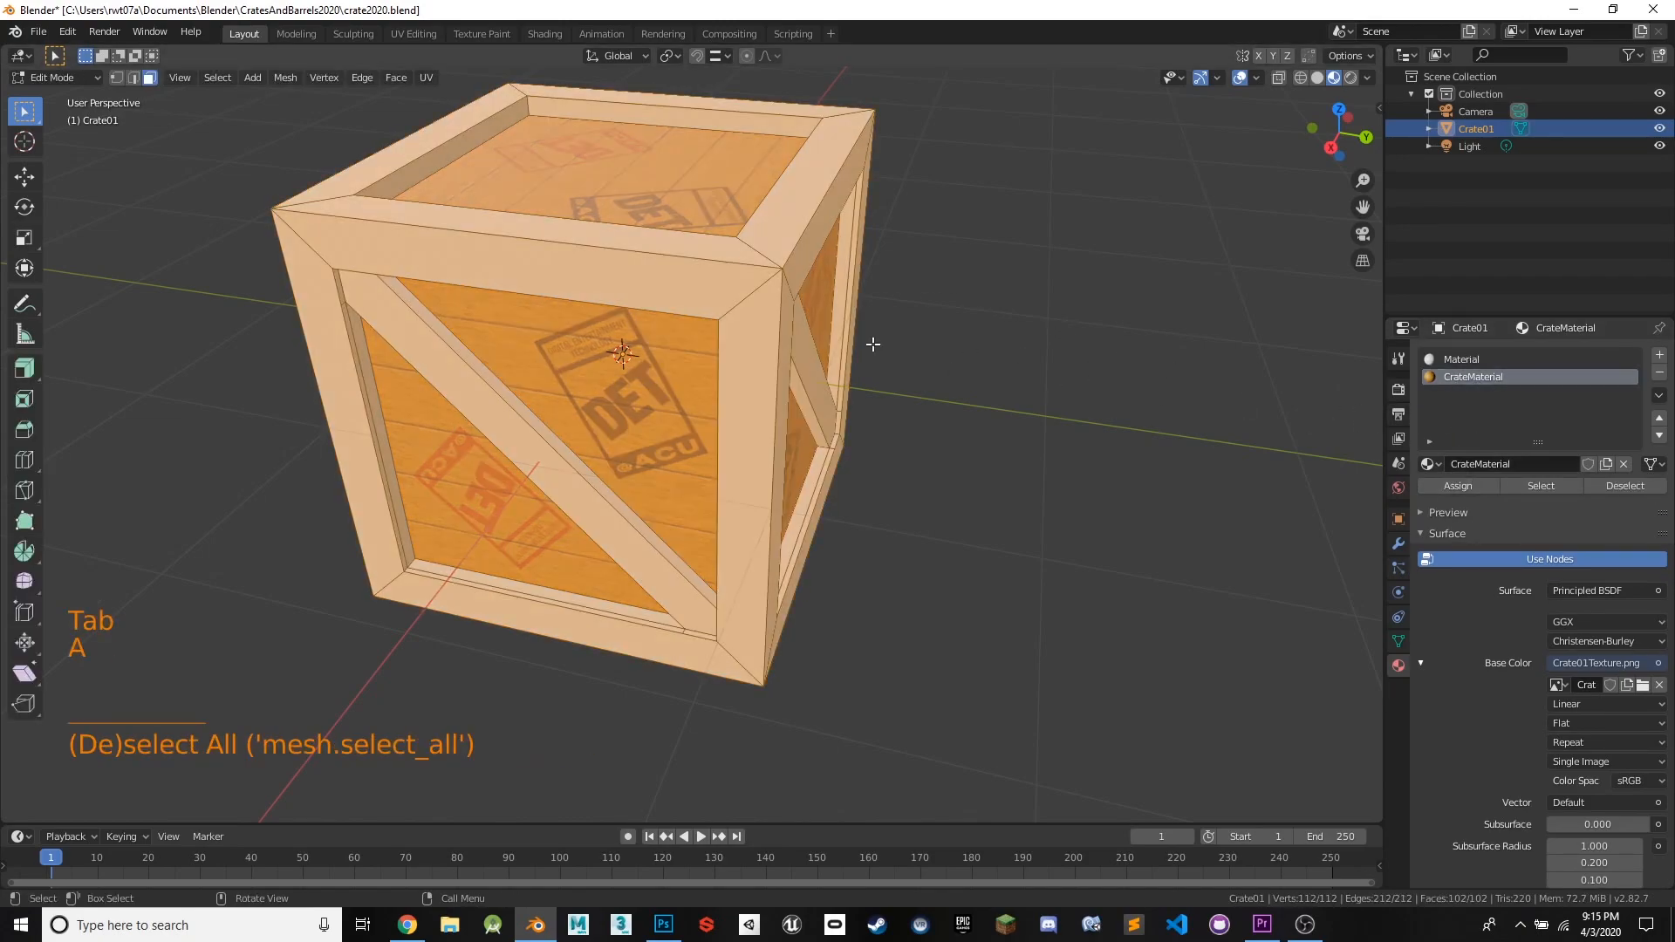
click(1453, 485)
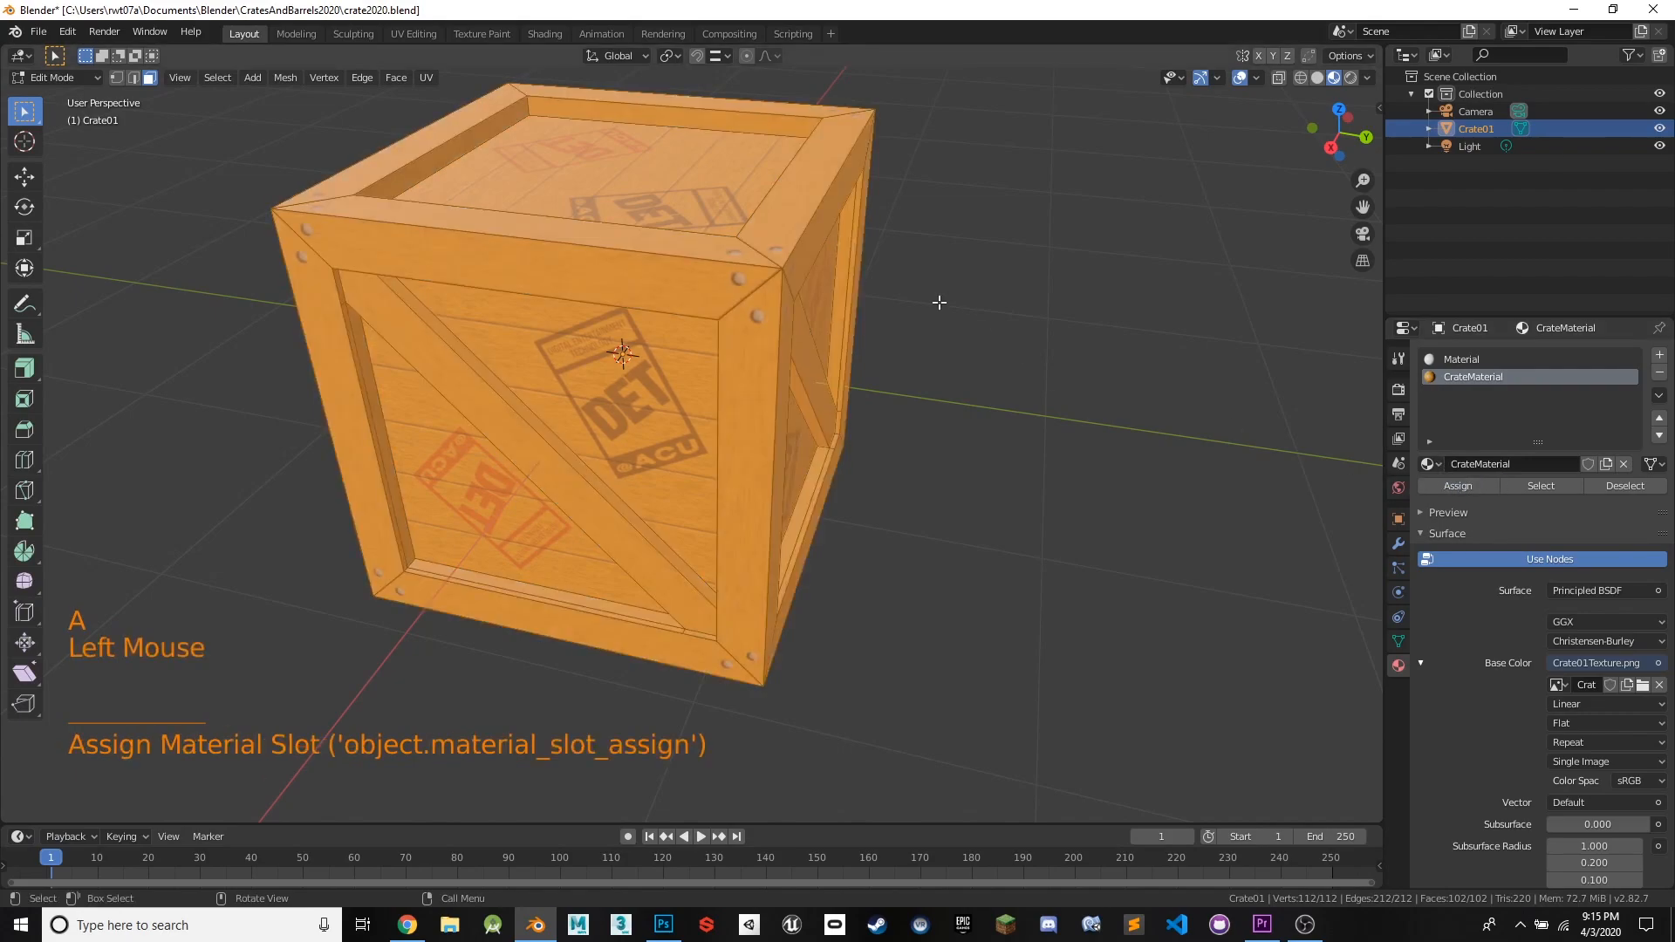
key(a)
key(Tab)
middle_drag(962, 295, 973, 196)
scroll(974, 196, down, 1)
scroll(974, 197, up, 1)
scroll(973, 196, down, 1)
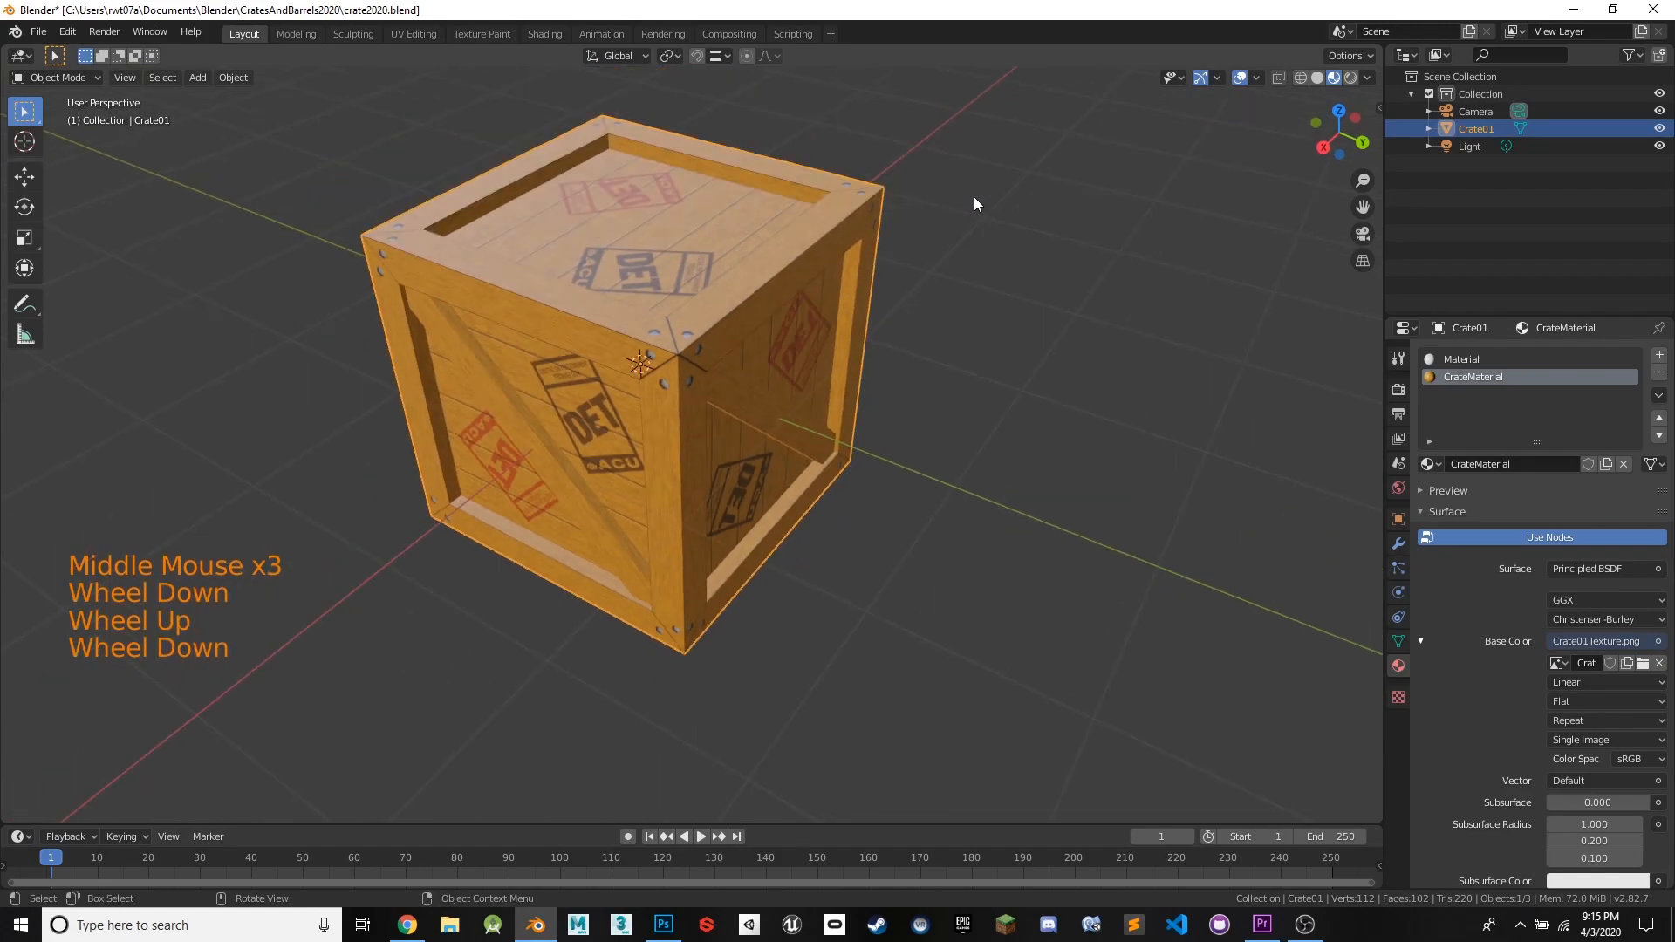
scroll(974, 196, up, 1)
scroll(974, 196, down, 2)
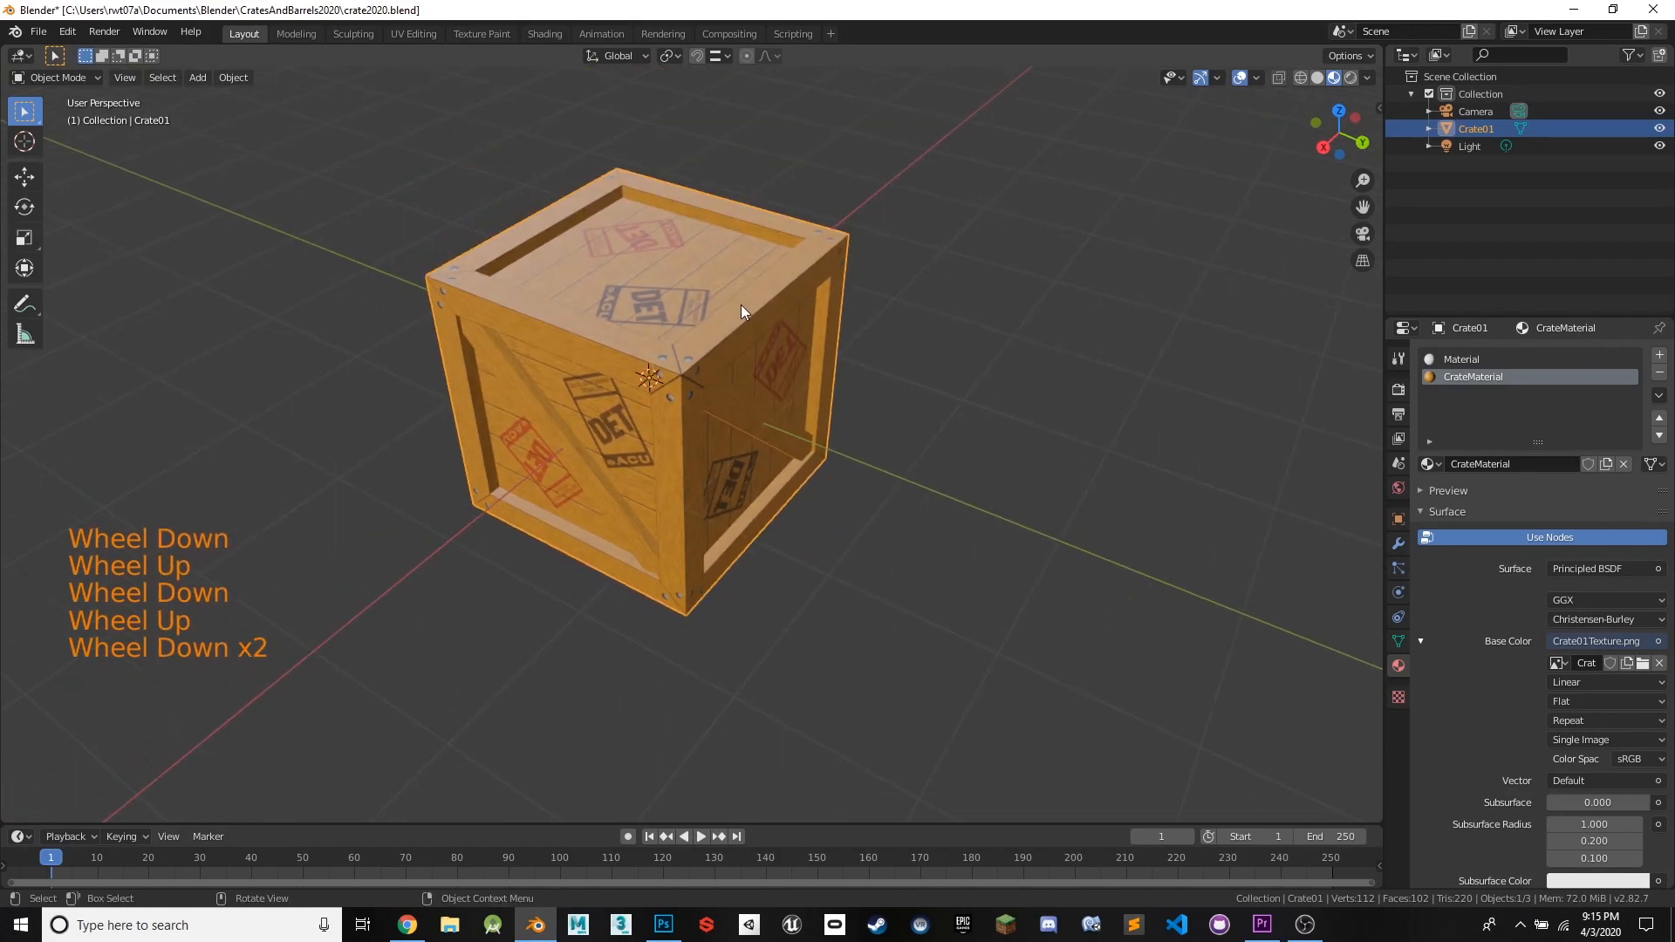
- Raise the crate above the grid by setting its Z location to 1 m
key(n)
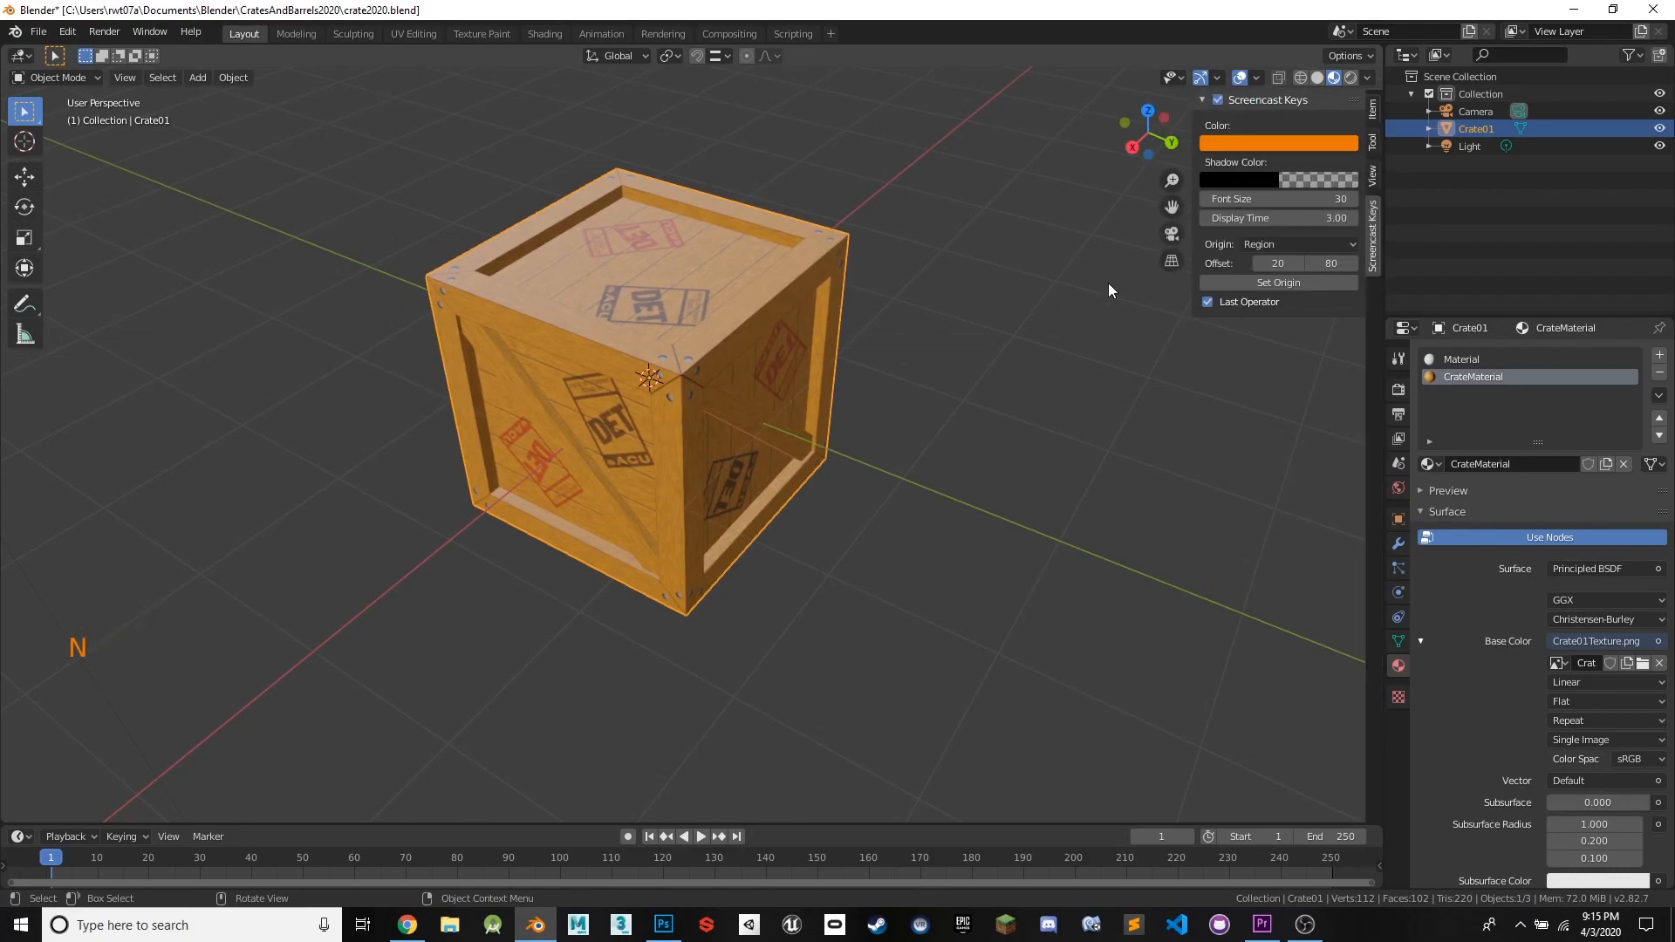
click(1372, 111)
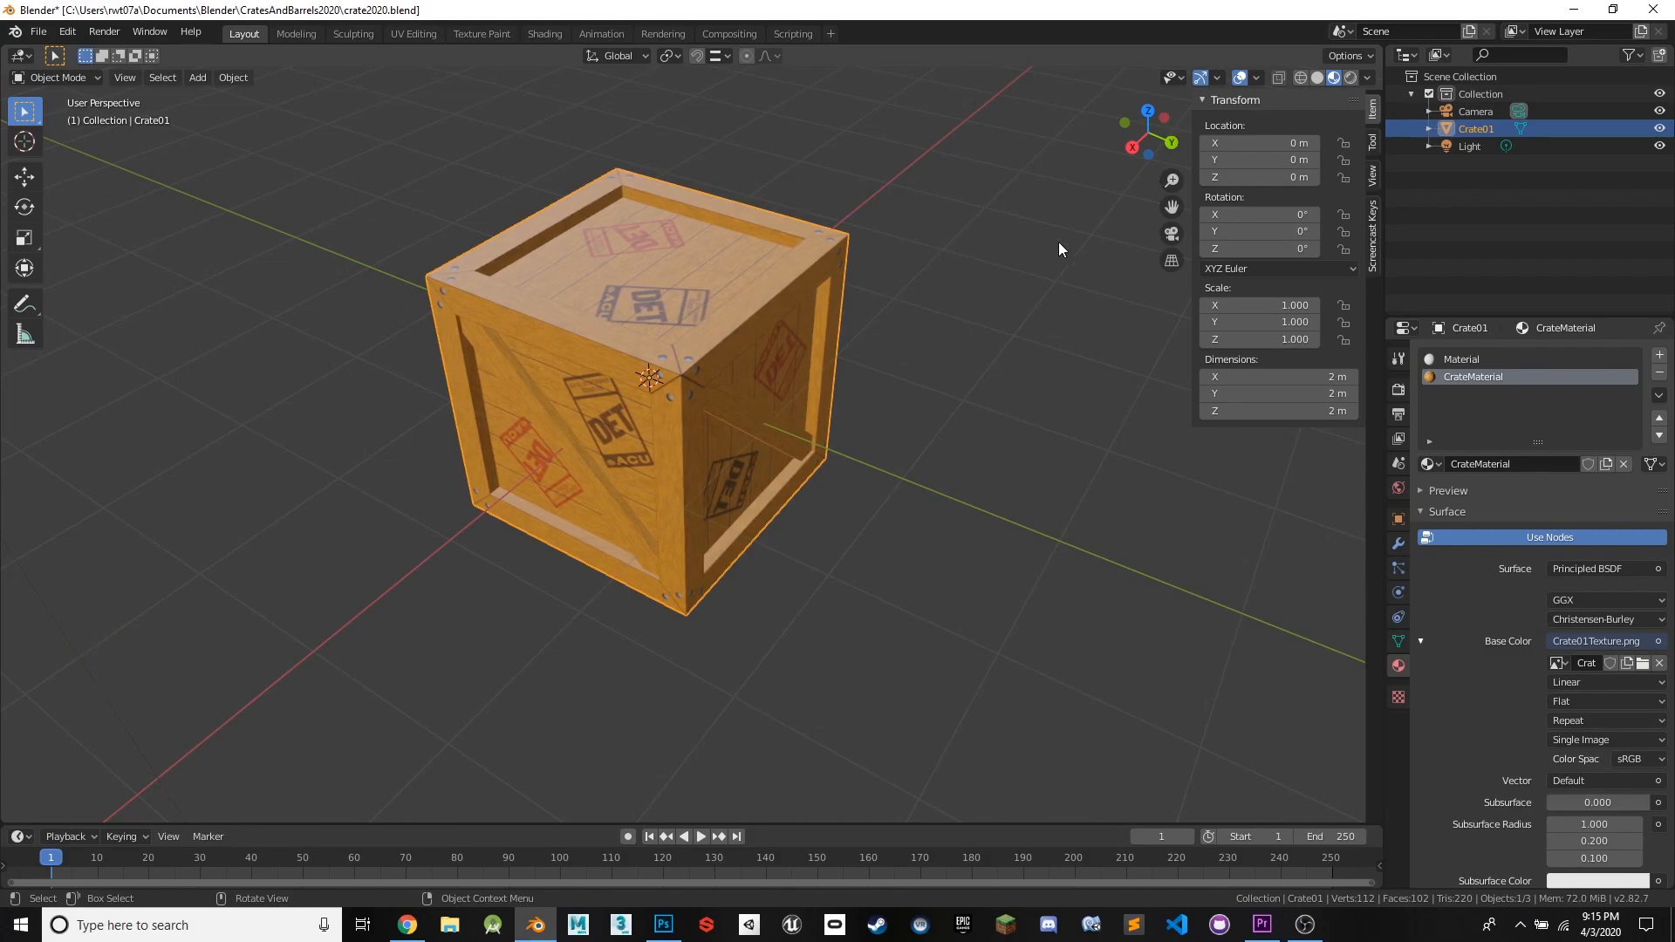
click(1263, 176)
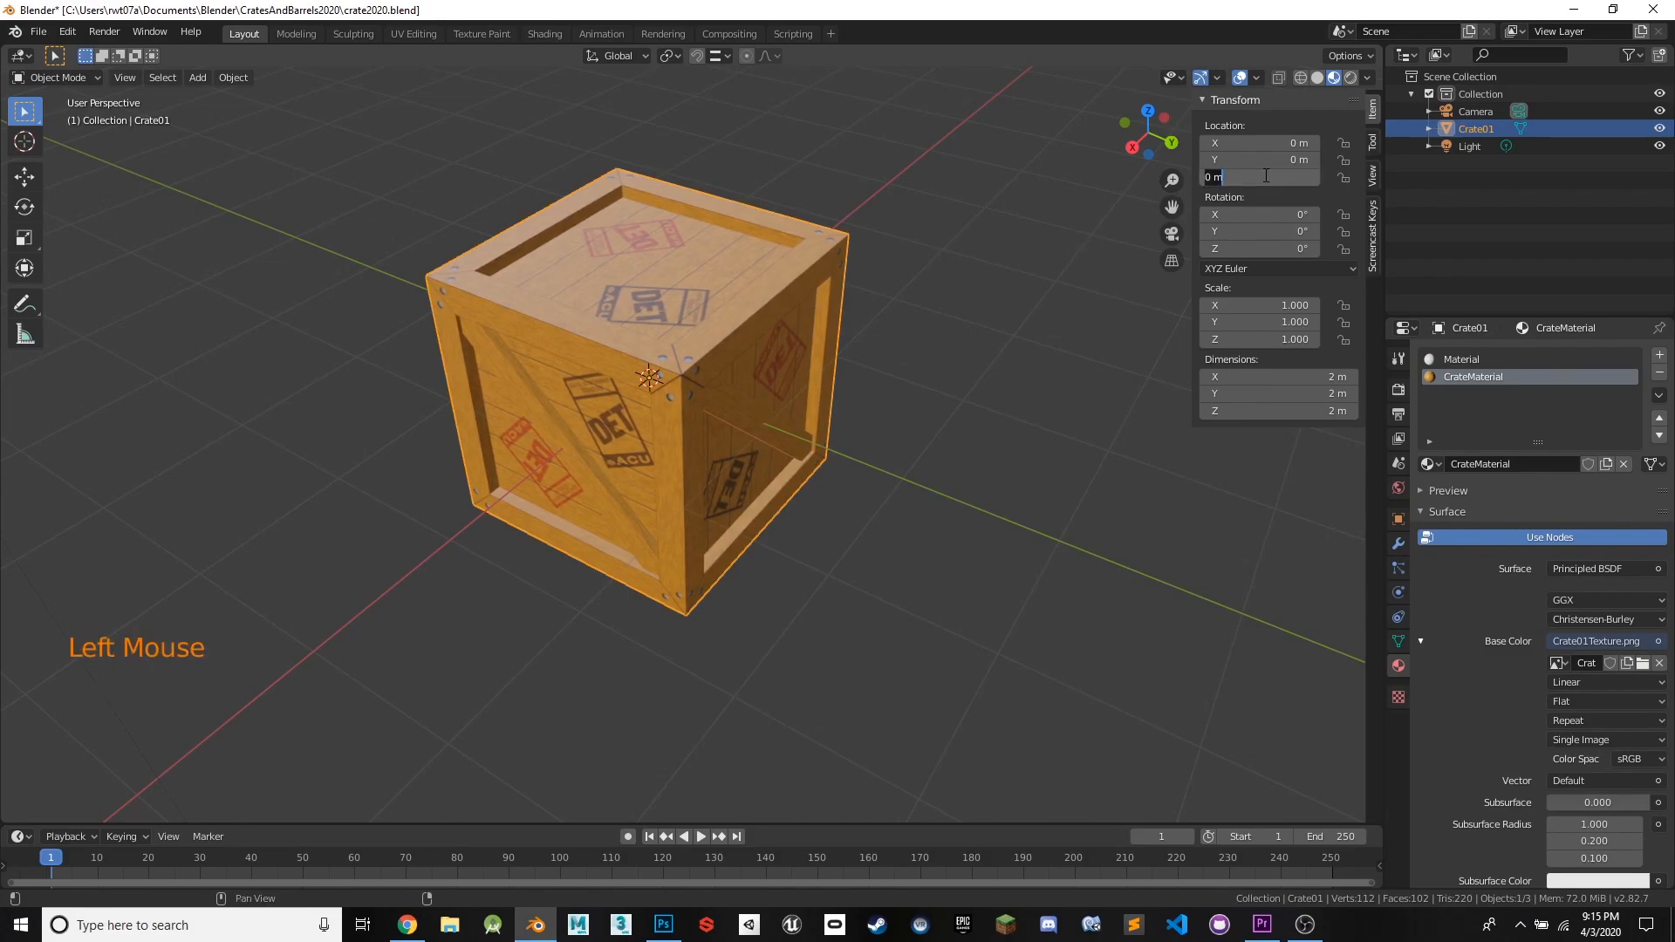
key(Return)
middle_drag(797, 364, 901, 311)
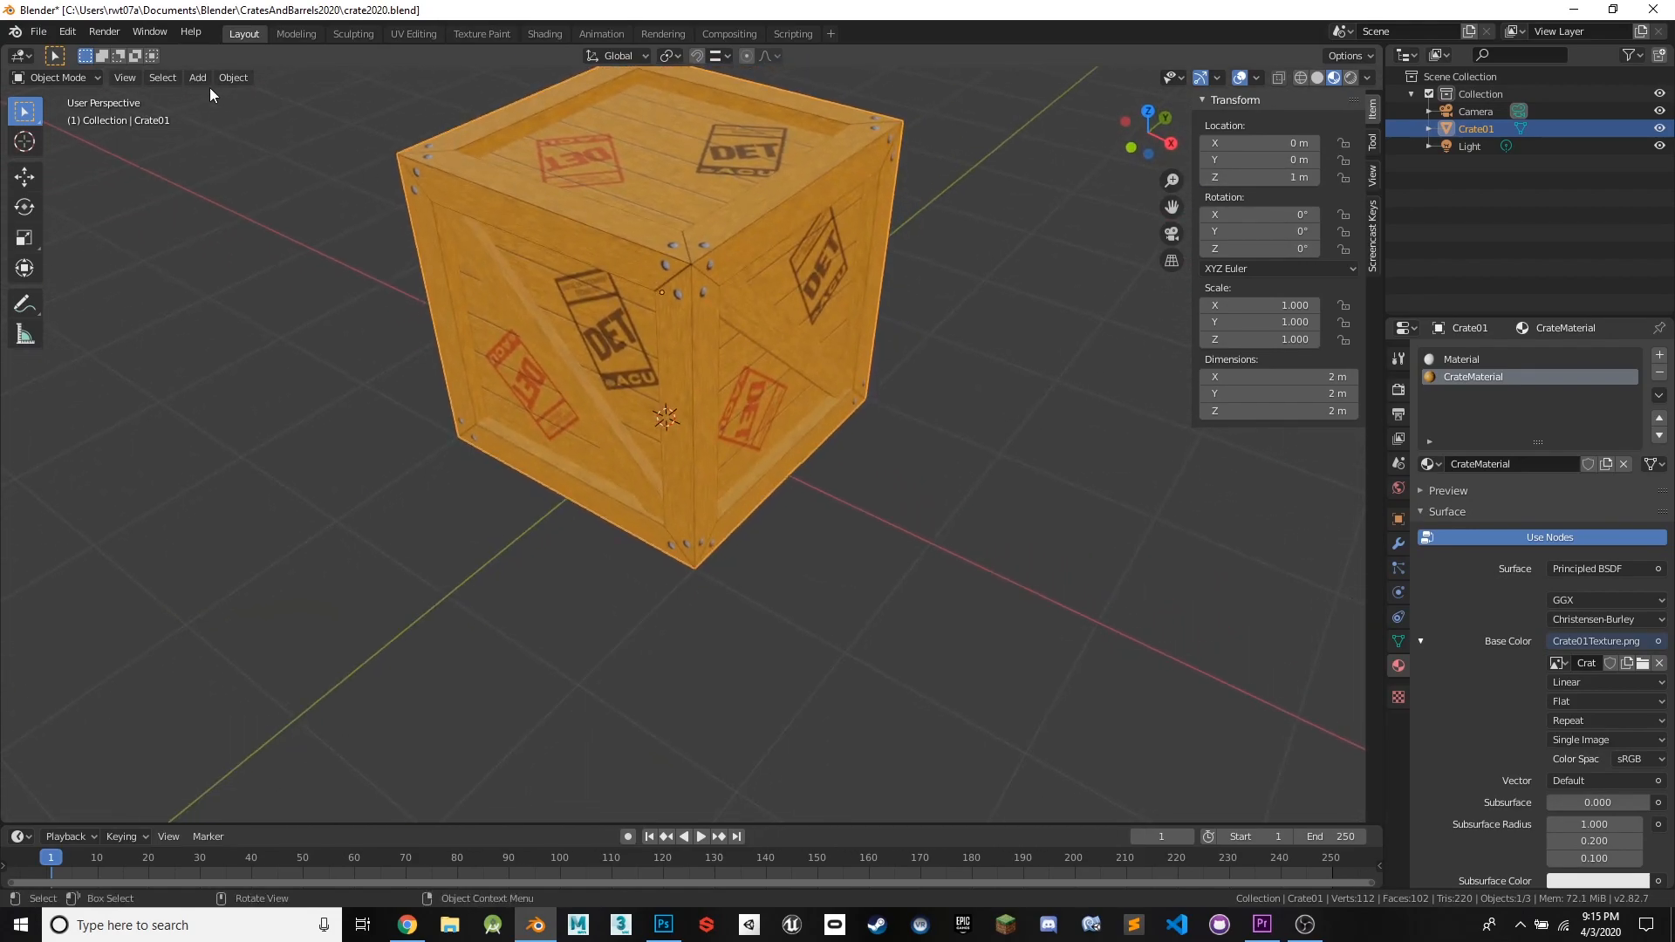
- Add a mesh plane under the crate, scale it to about 11.7 m in X and Y, and deselect it
click(233, 77)
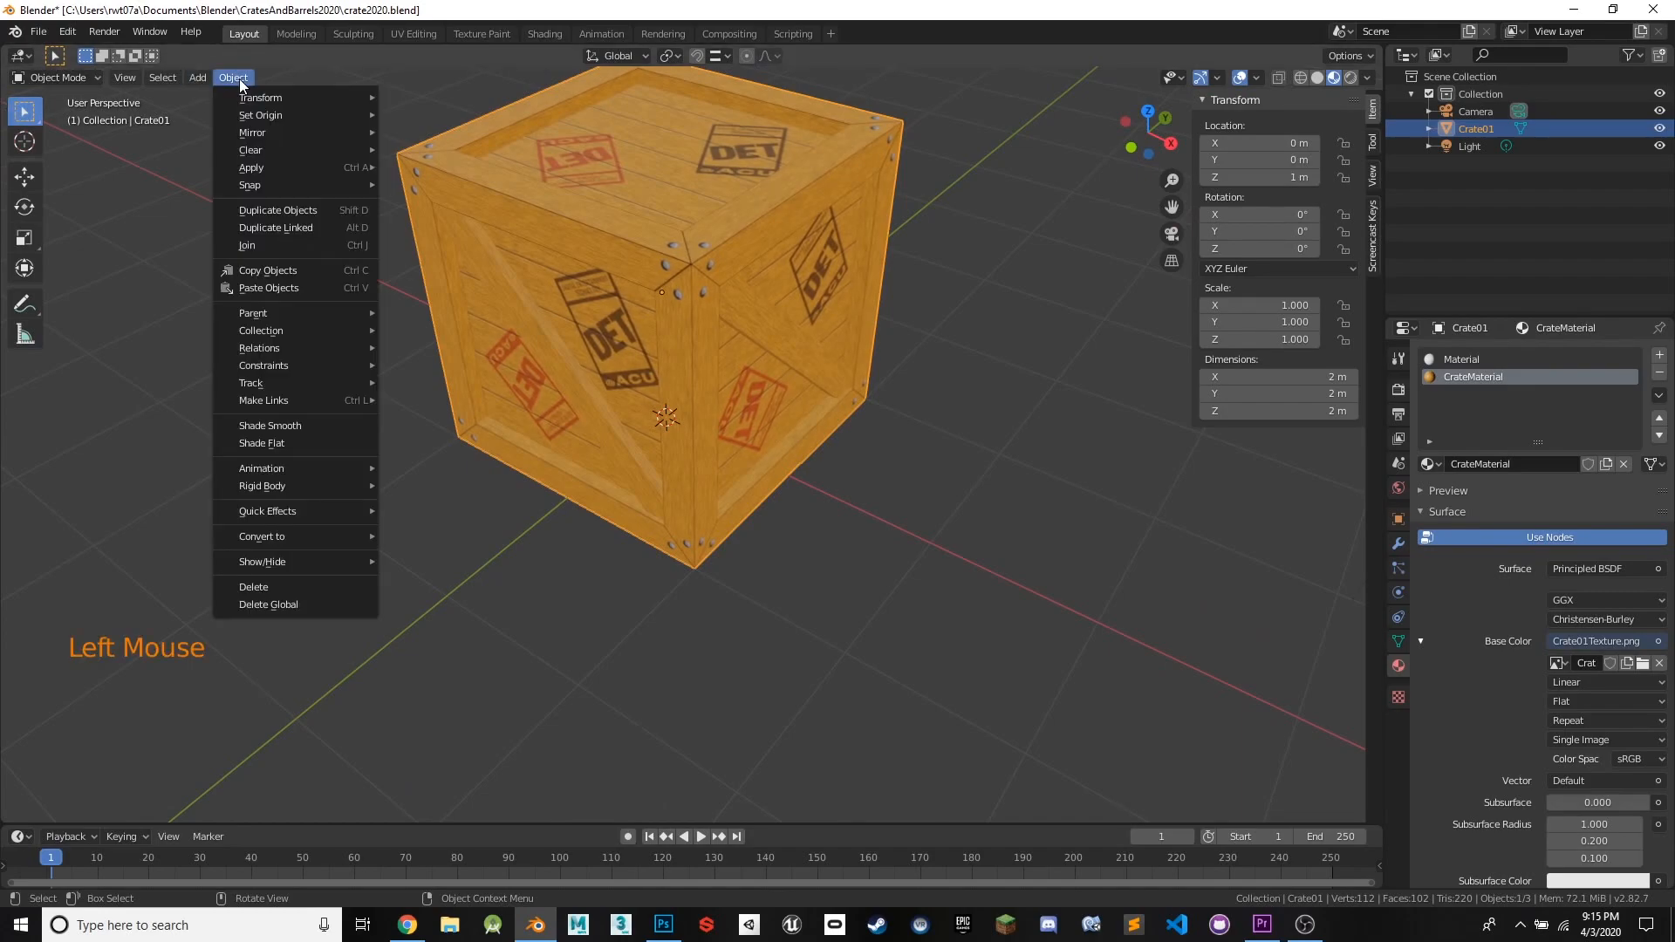
mouse_move(220, 98)
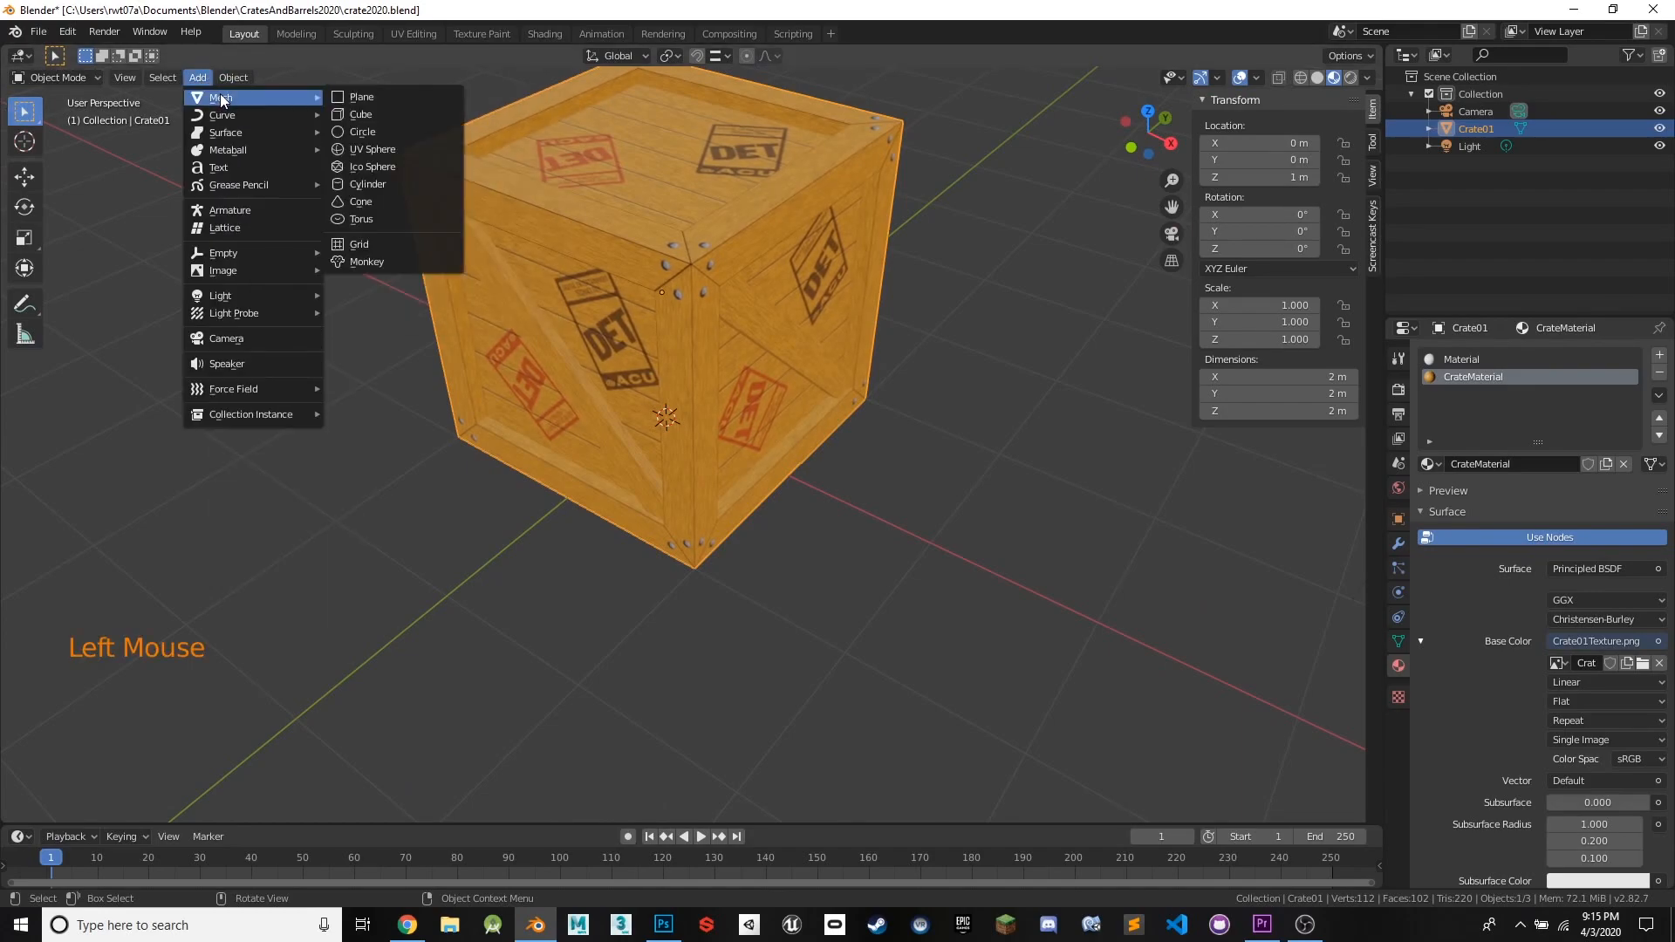
click(378, 97)
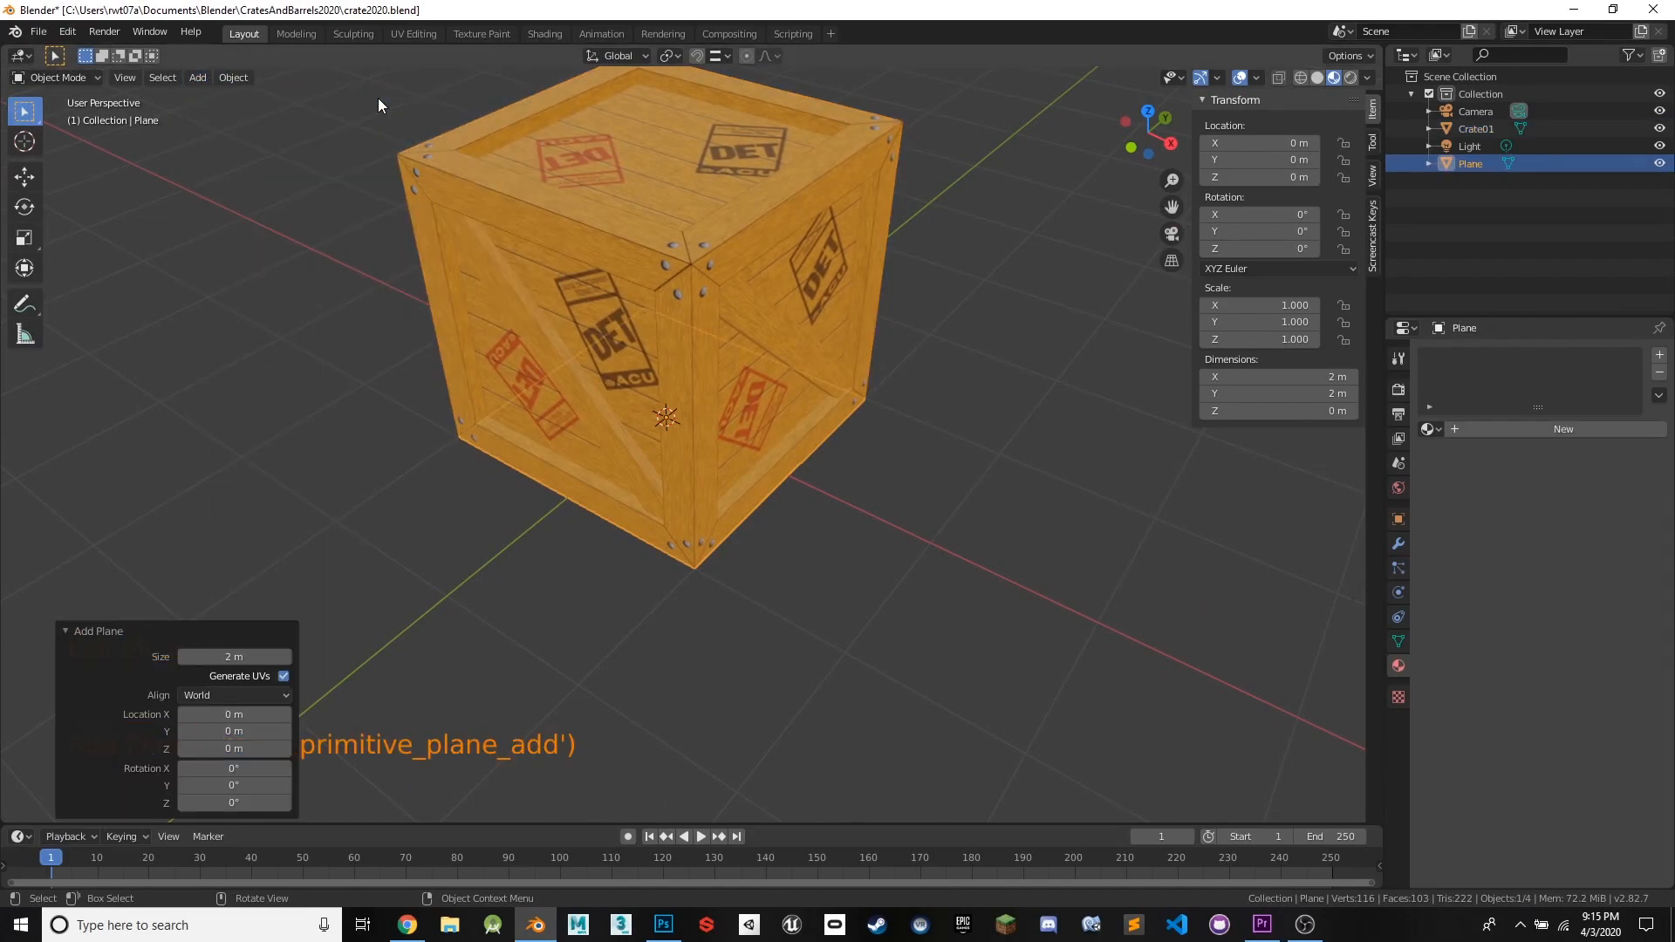
click(27, 244)
drag(710, 408, 959, 329)
middle_drag(959, 329, 932, 286)
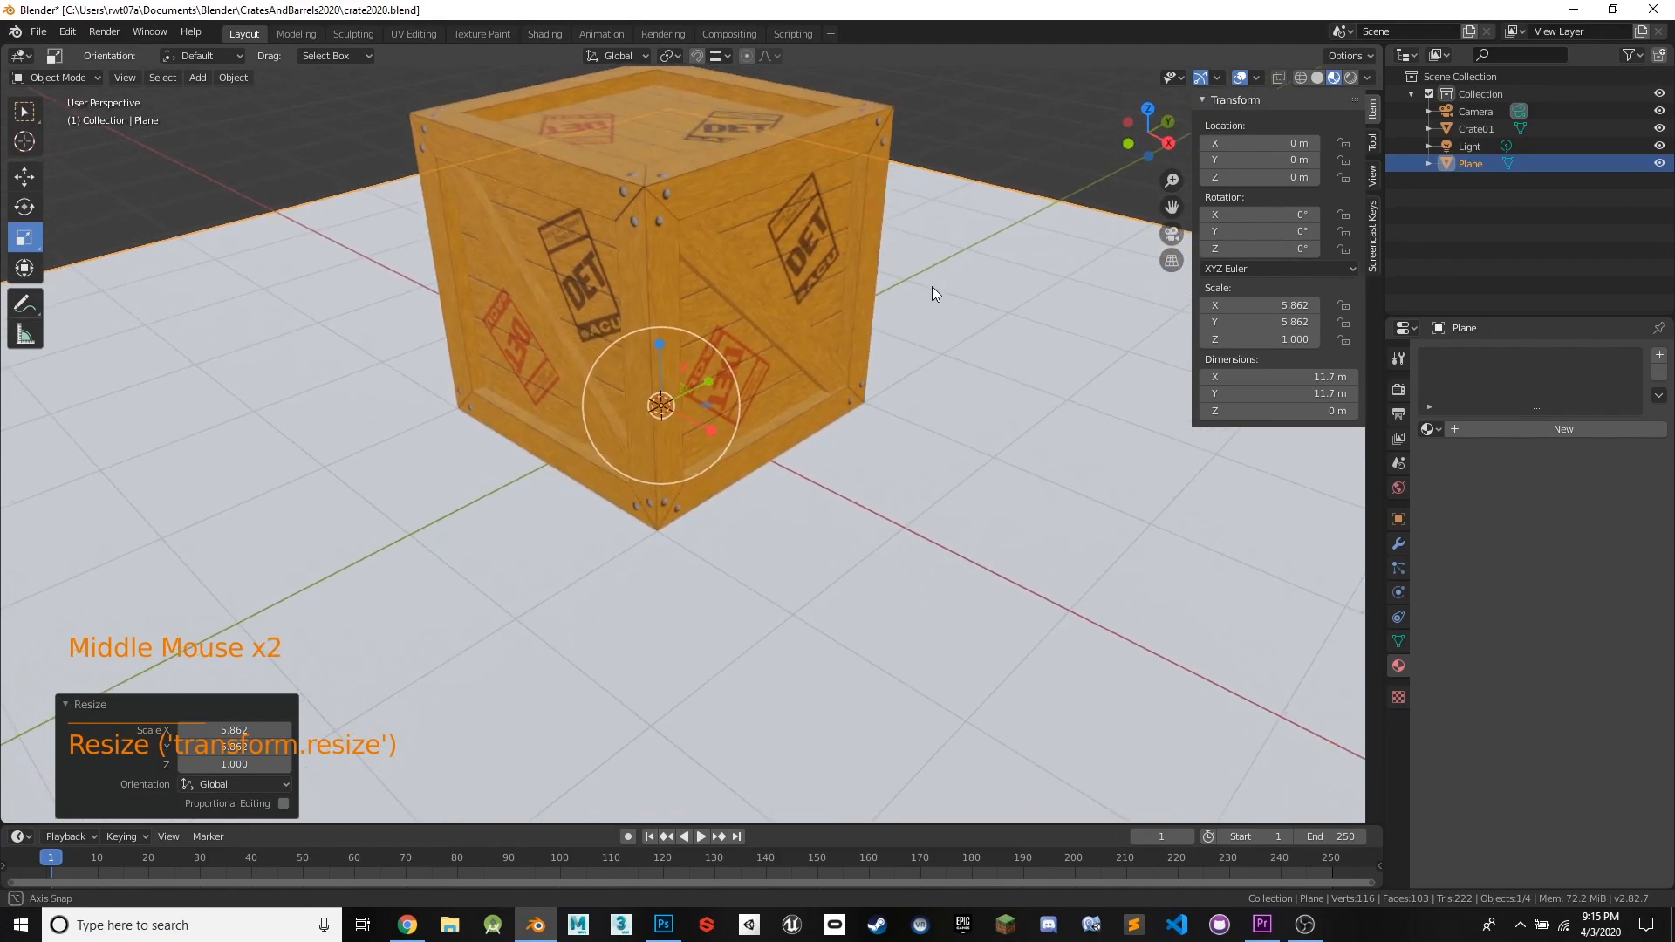
click(25, 111)
middle_drag(811, 159, 1002, 107)
click(1000, 109)
middle_drag(898, 197, 794, 181)
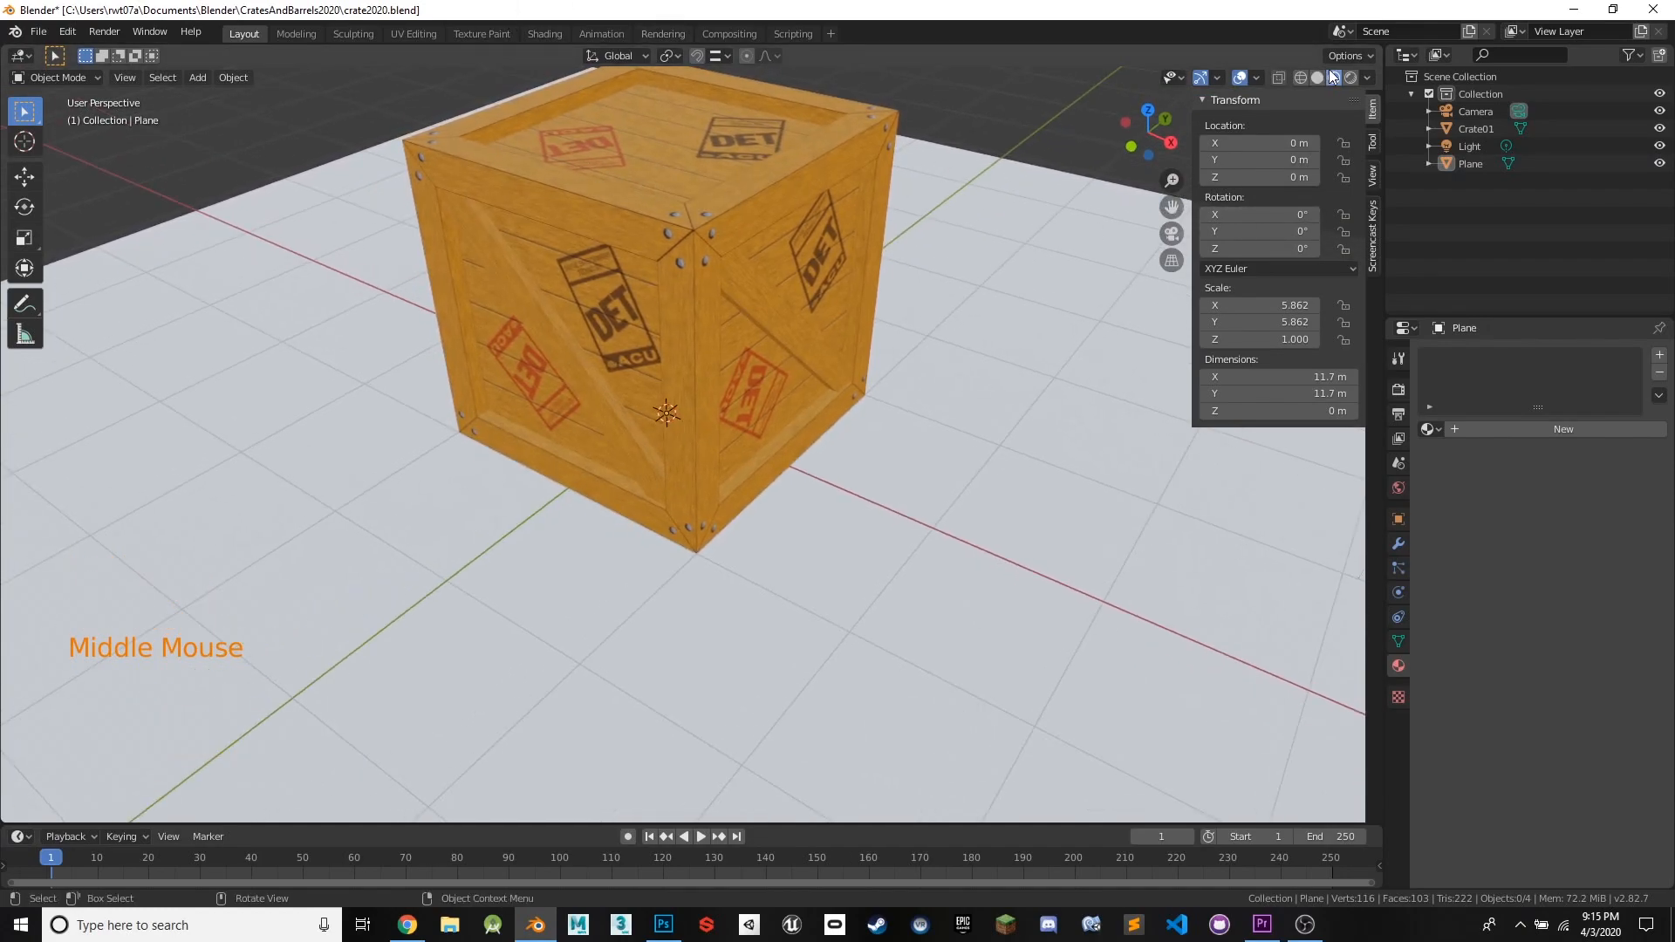
- Hide the 3D viewport's sidebar and preview the crate on its ground plane in Rendered shading
key(n)
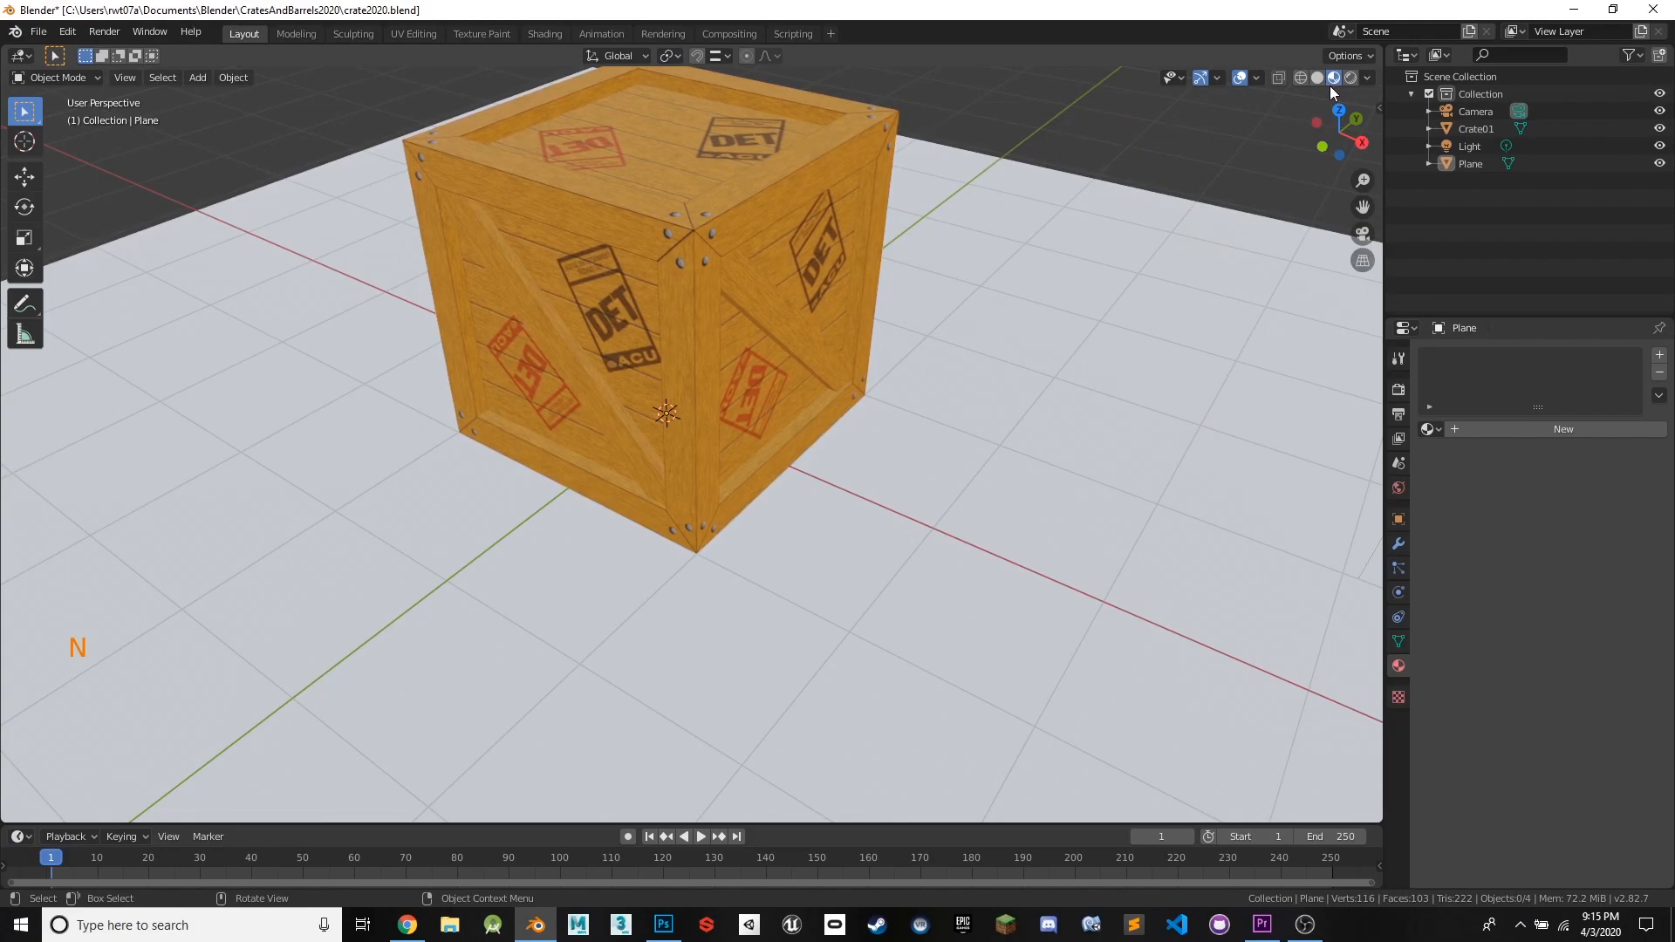
click(1349, 77)
mouse_move(928, 193)
middle_down()
mouse_move(955, 195)
mouse_move(869, 209)
mouse_move(765, 146)
mouse_move(803, 160)
mouse_move(698, 163)
mouse_move(767, 178)
mouse_move(724, 190)
mouse_move(830, 192)
mouse_move(751, 254)
mouse_move(684, 239)
mouse_move(722, 187)
middle_up()
scroll(686, 238, down, 2)
scroll(686, 238, up, 4)
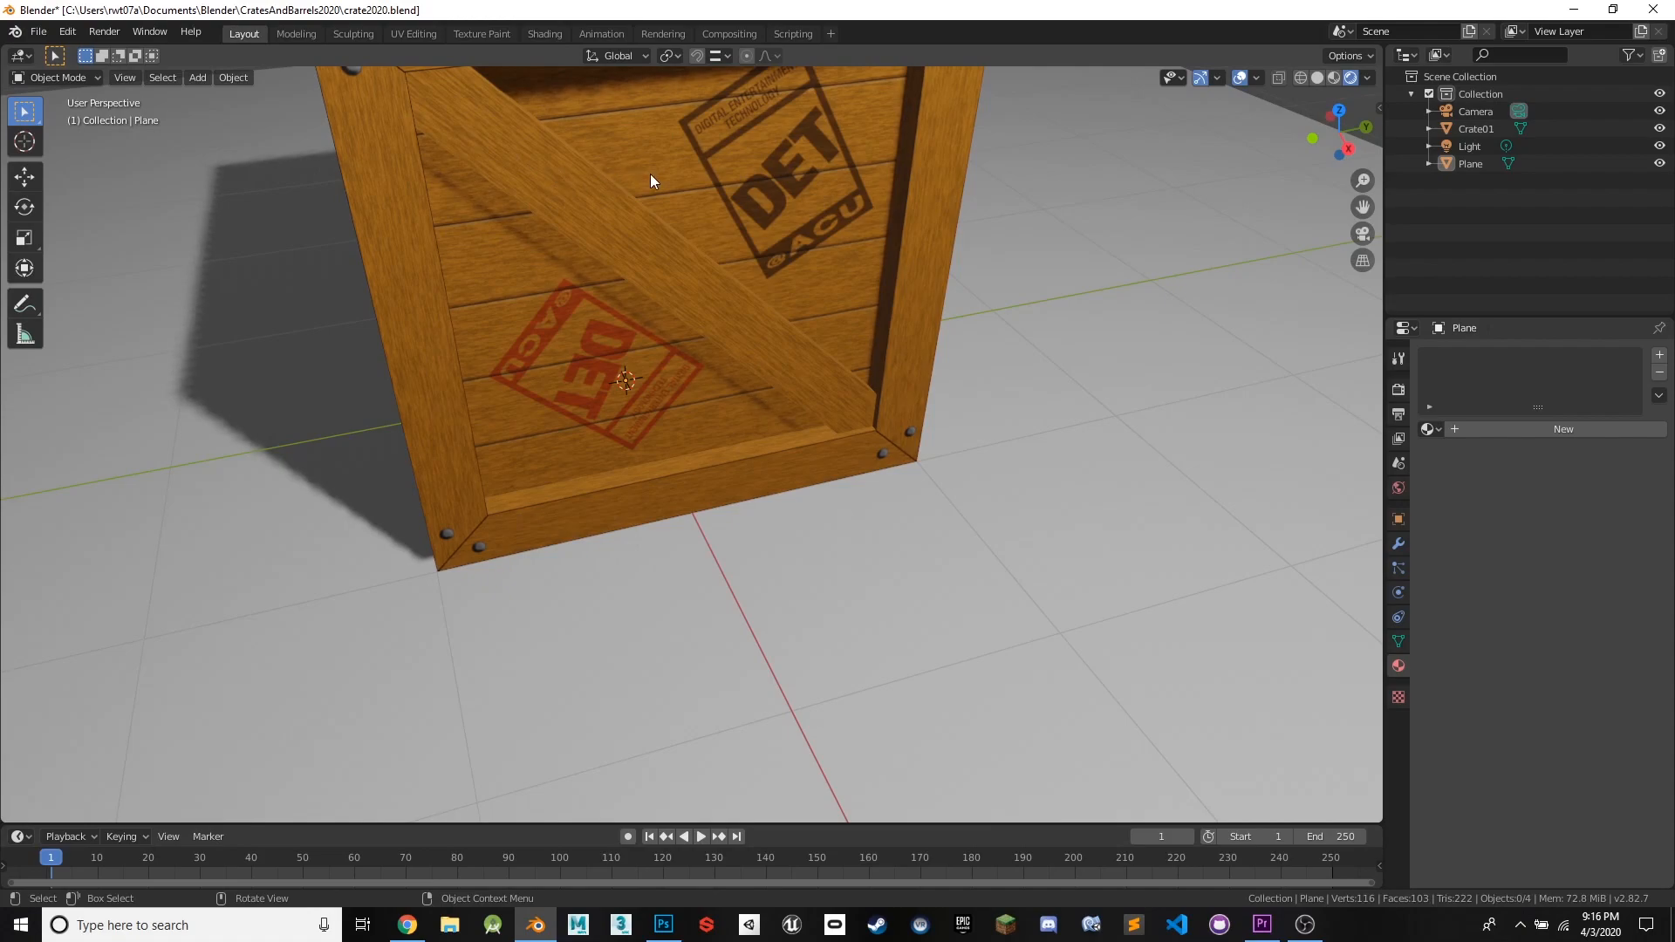
- Set the scene's render engine to Cycles
middle_drag(650, 180, 480, 182)
middle_drag(804, 269, 590, 269)
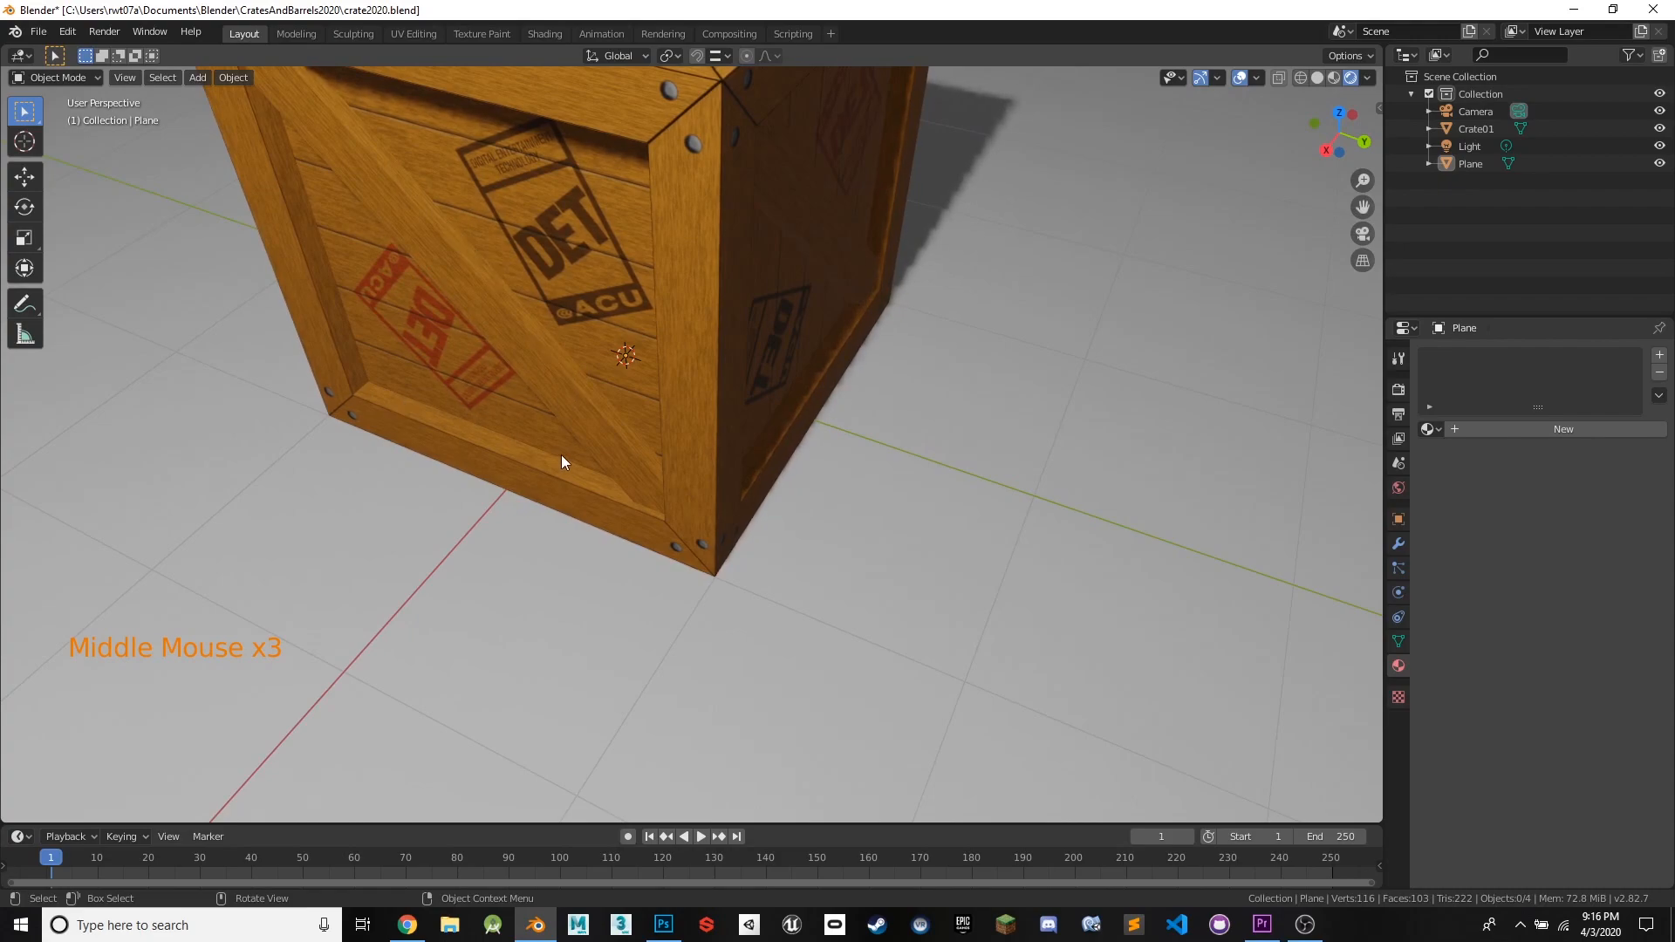
middle_drag(433, 206, 767, 237)
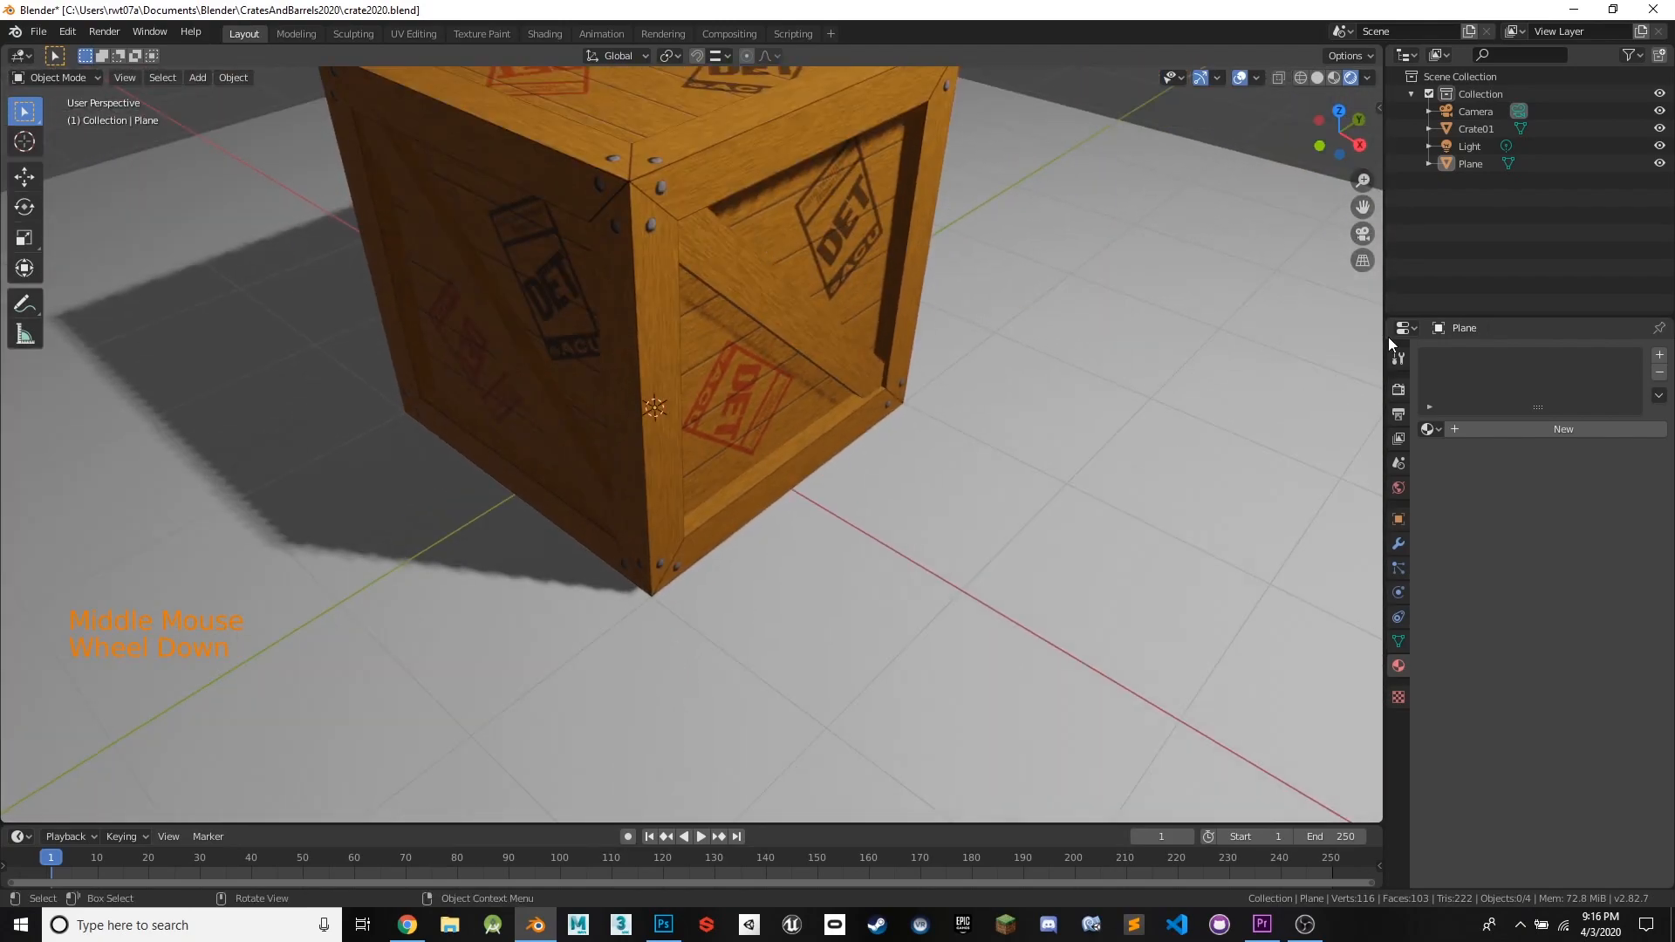
click(1398, 390)
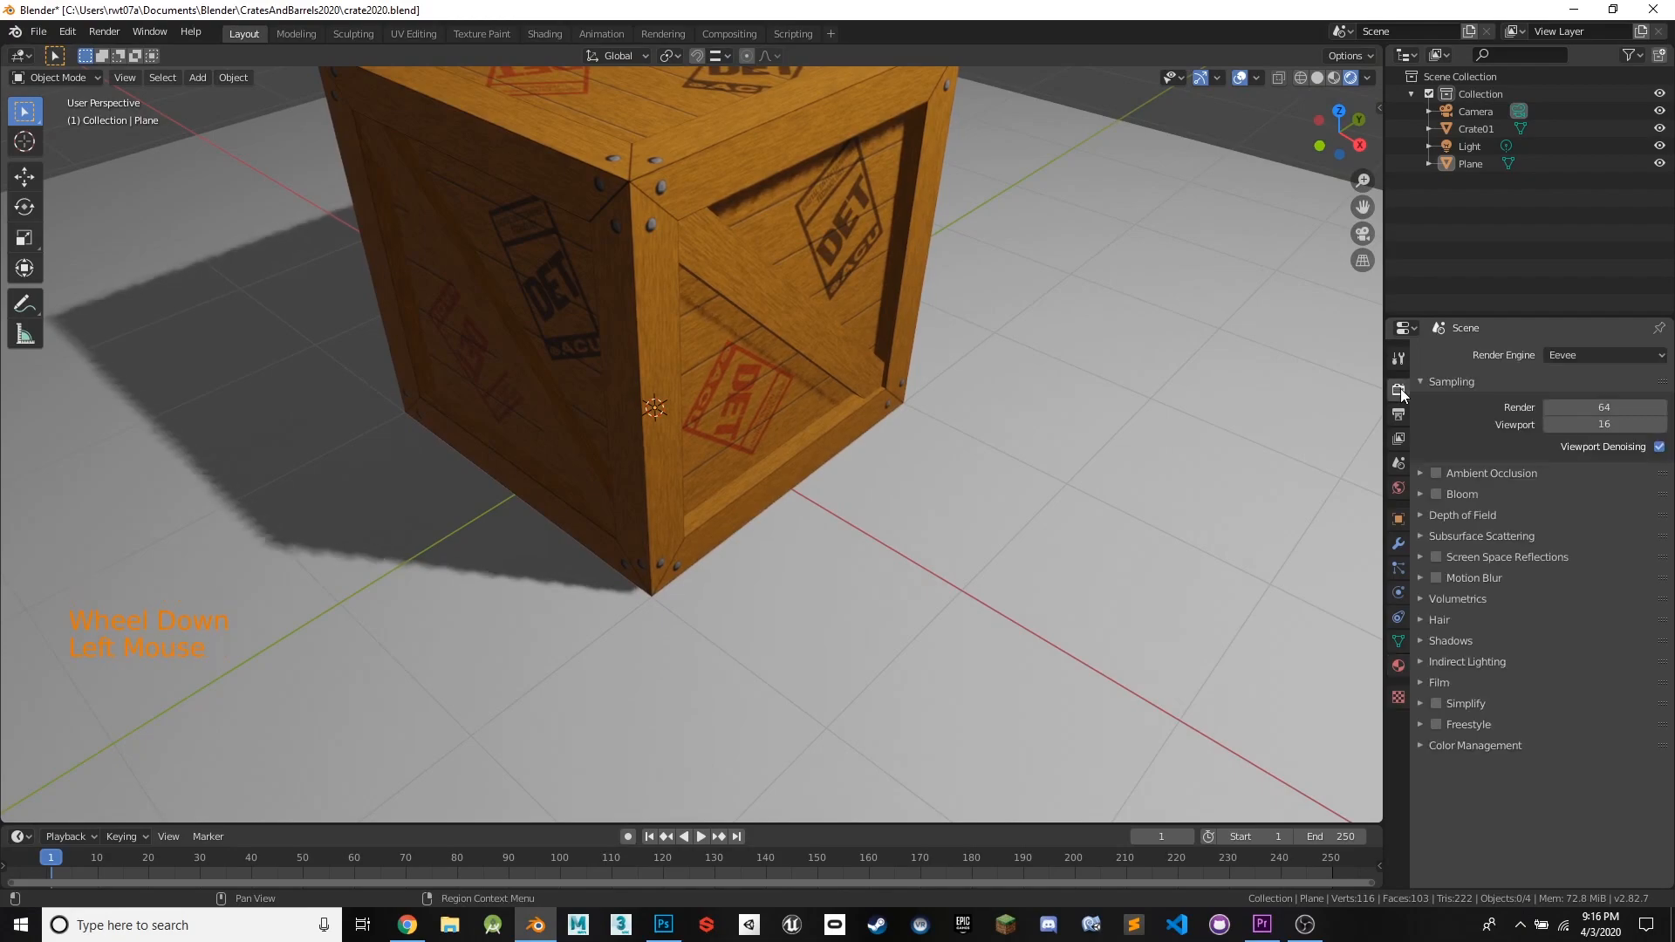
click(1652, 354)
click(1599, 409)
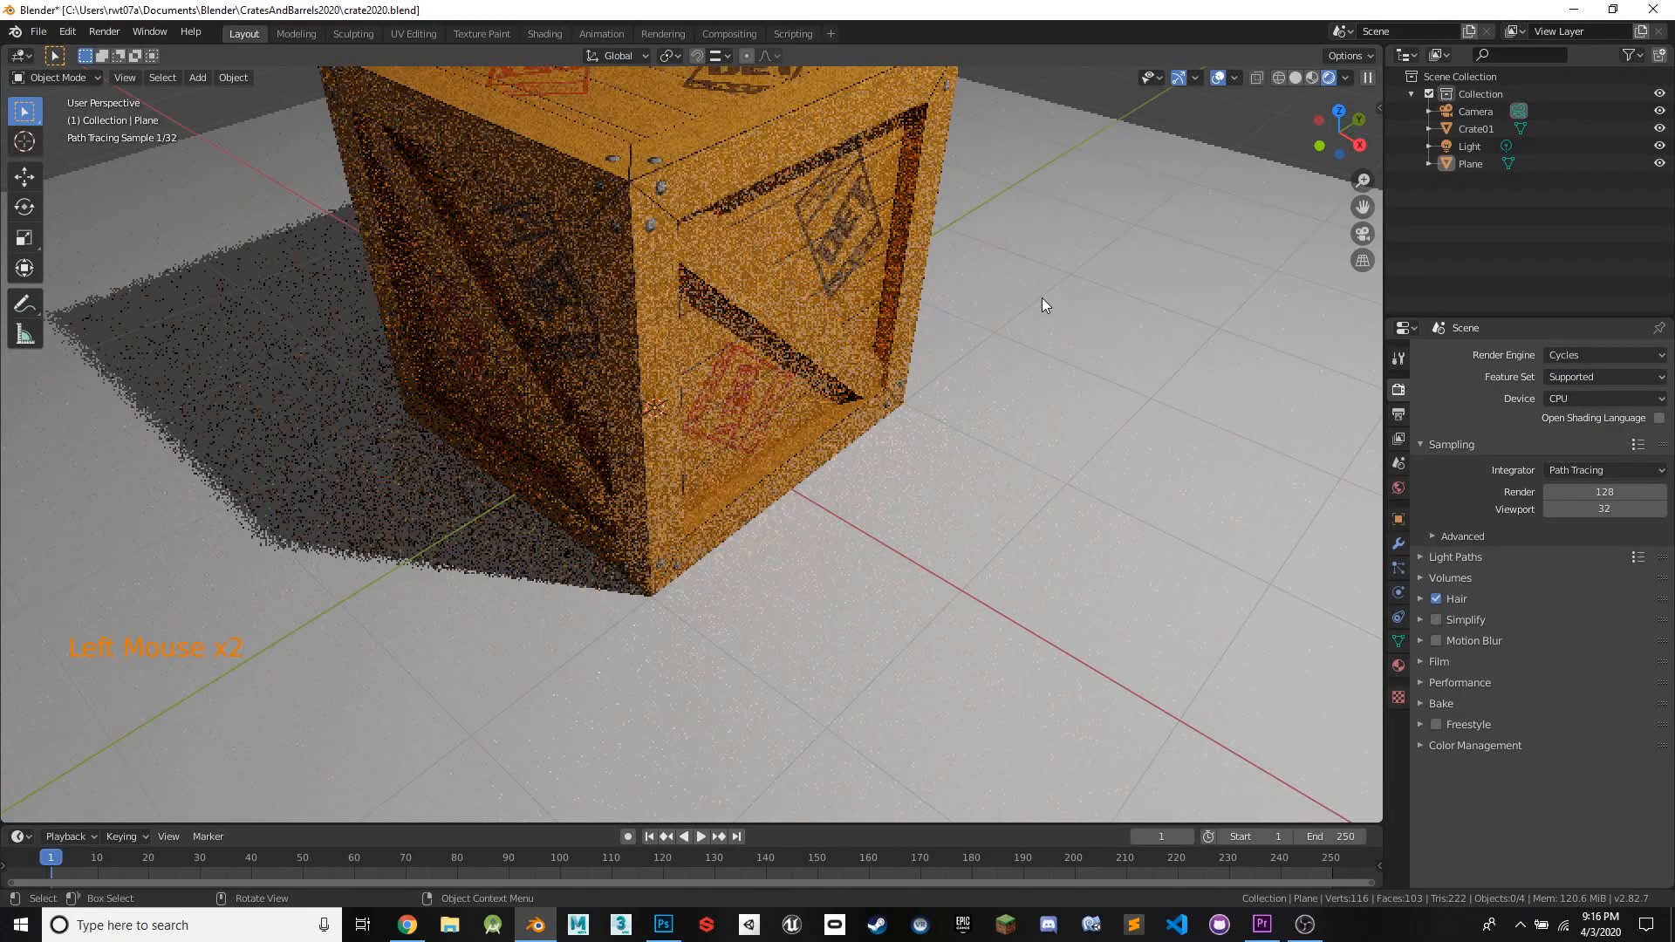
- Look through the active camera to check how it frames the crate on the plane
middle_drag(1050, 236, 1096, 344)
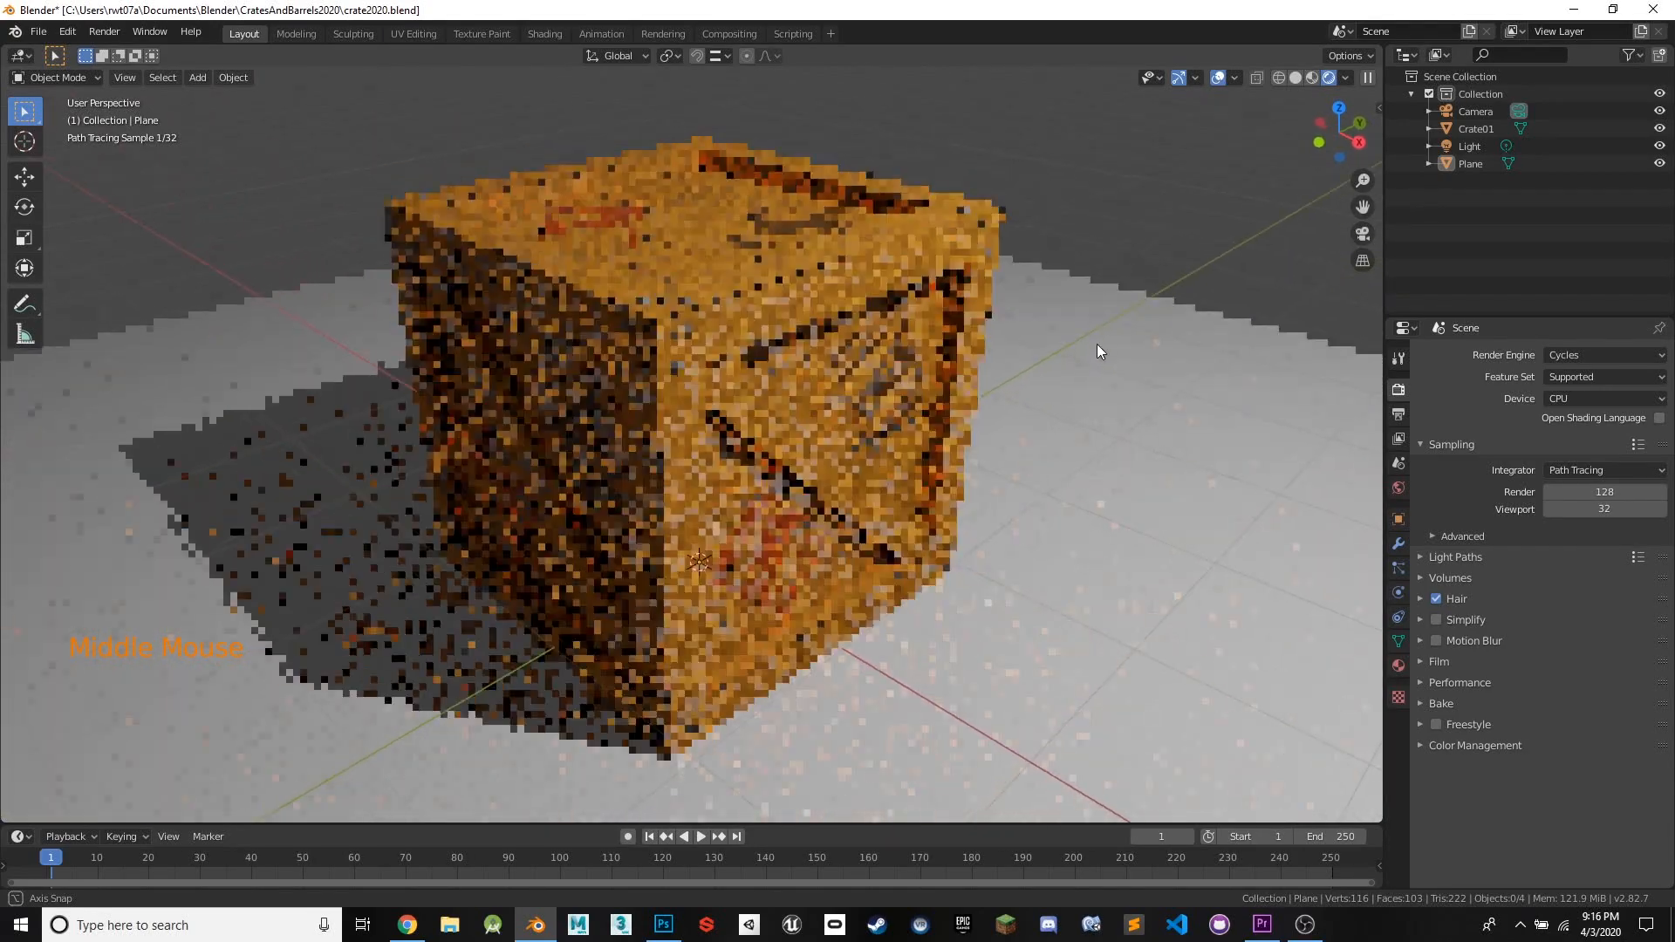
click(126, 78)
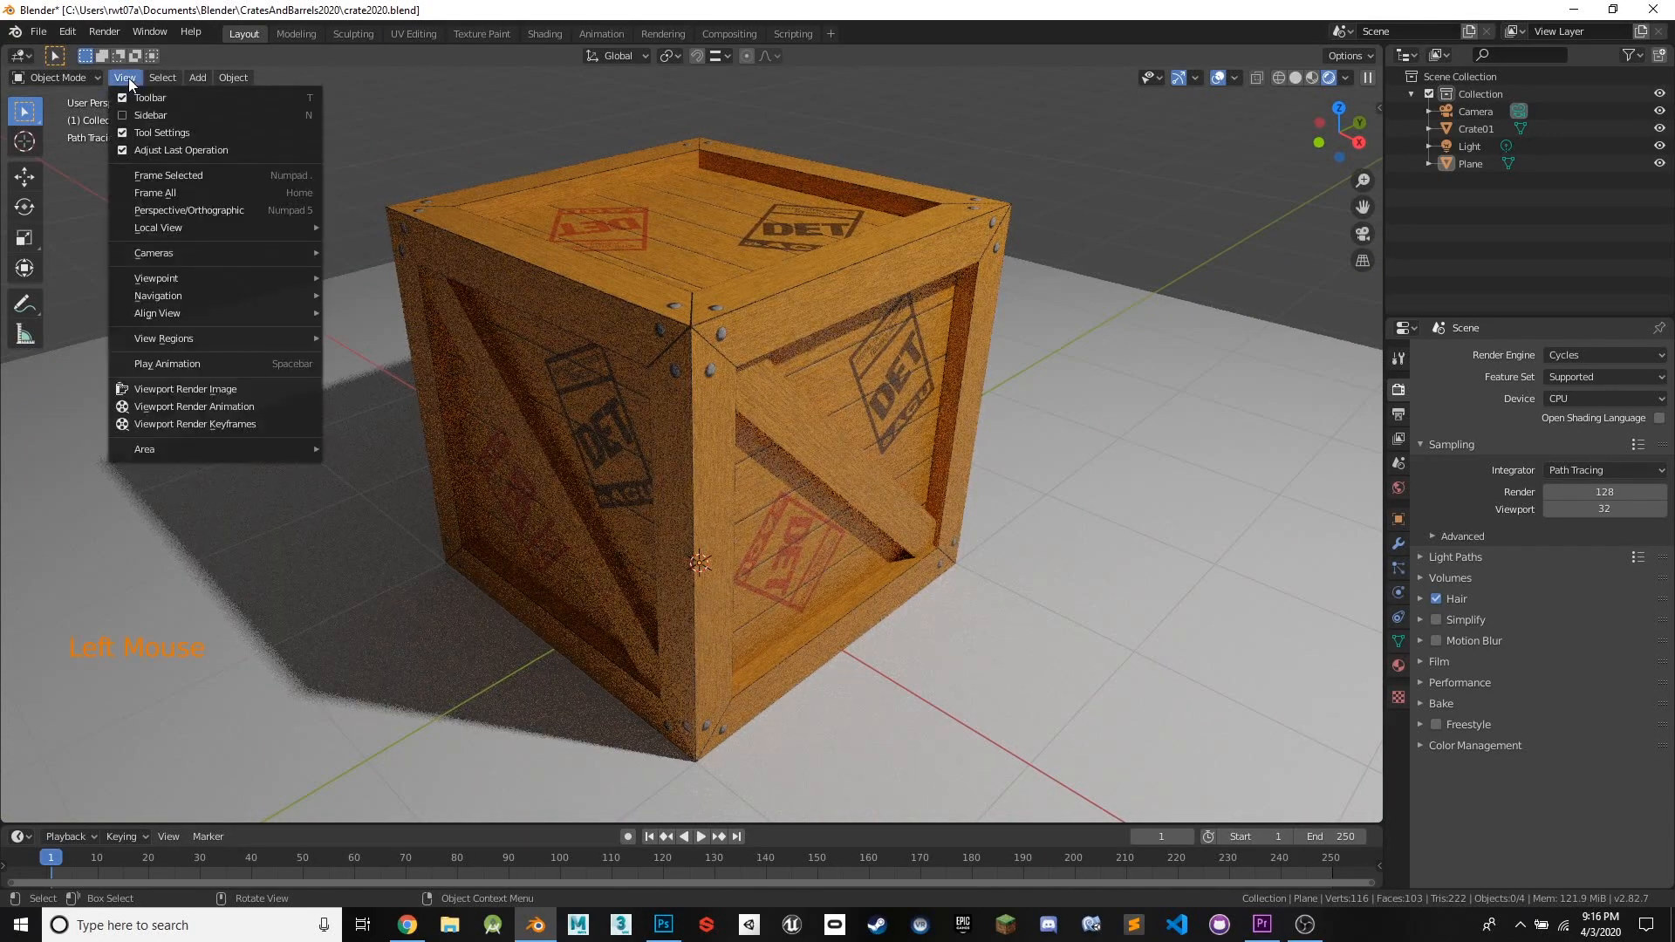
mouse_move(195, 253)
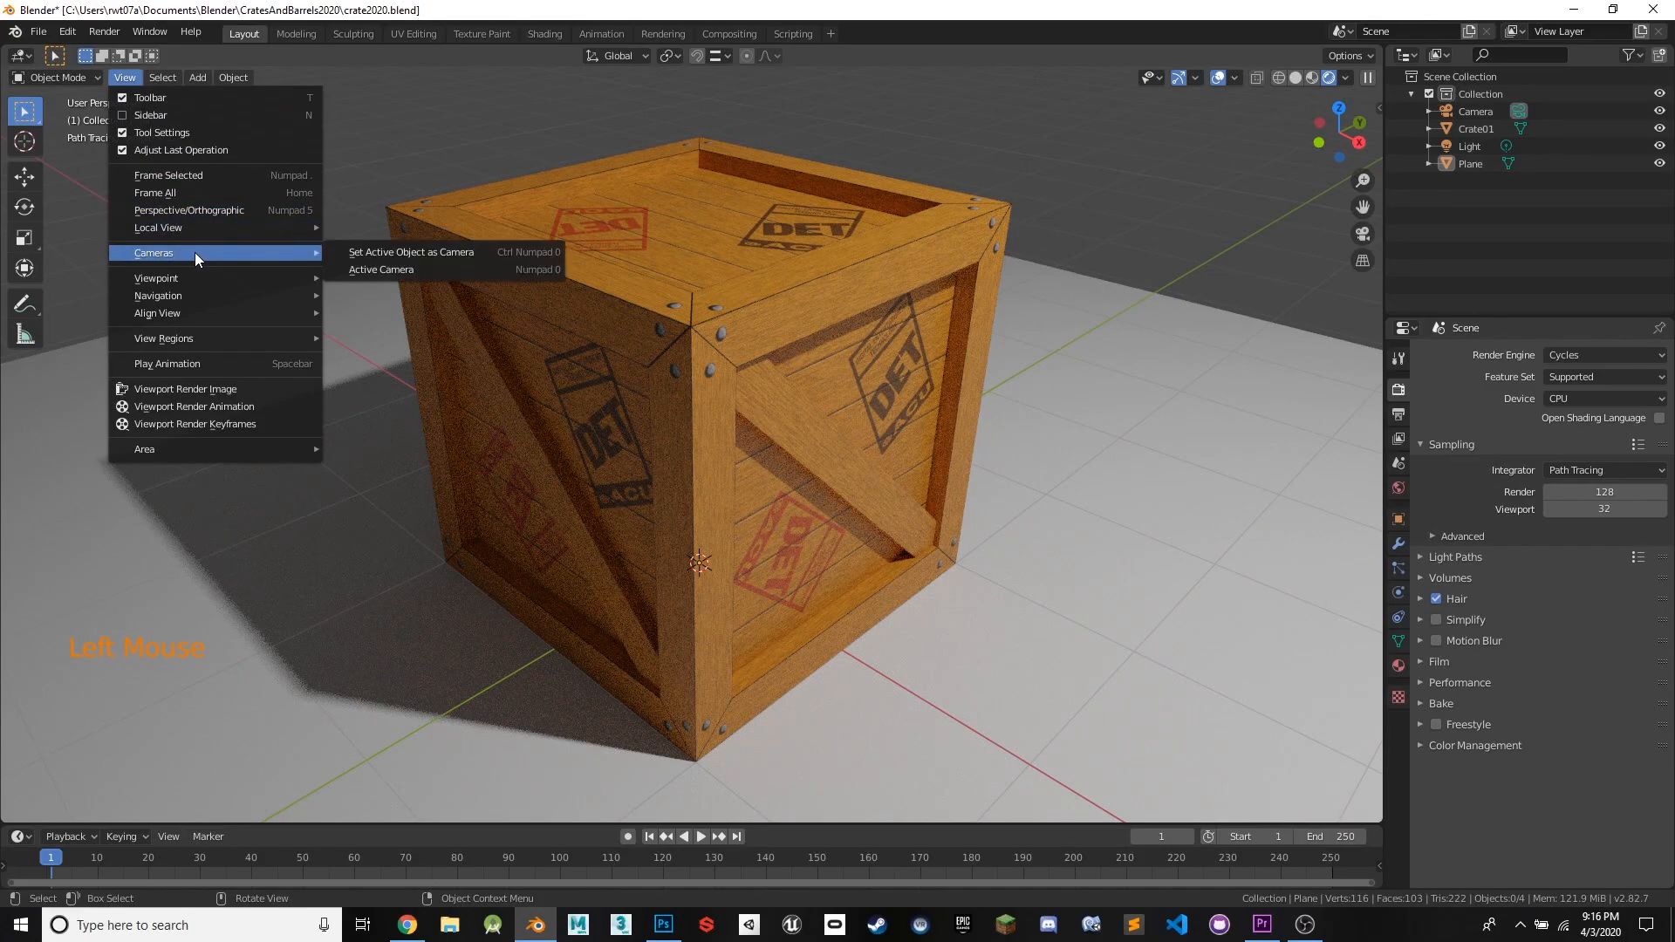
click(372, 270)
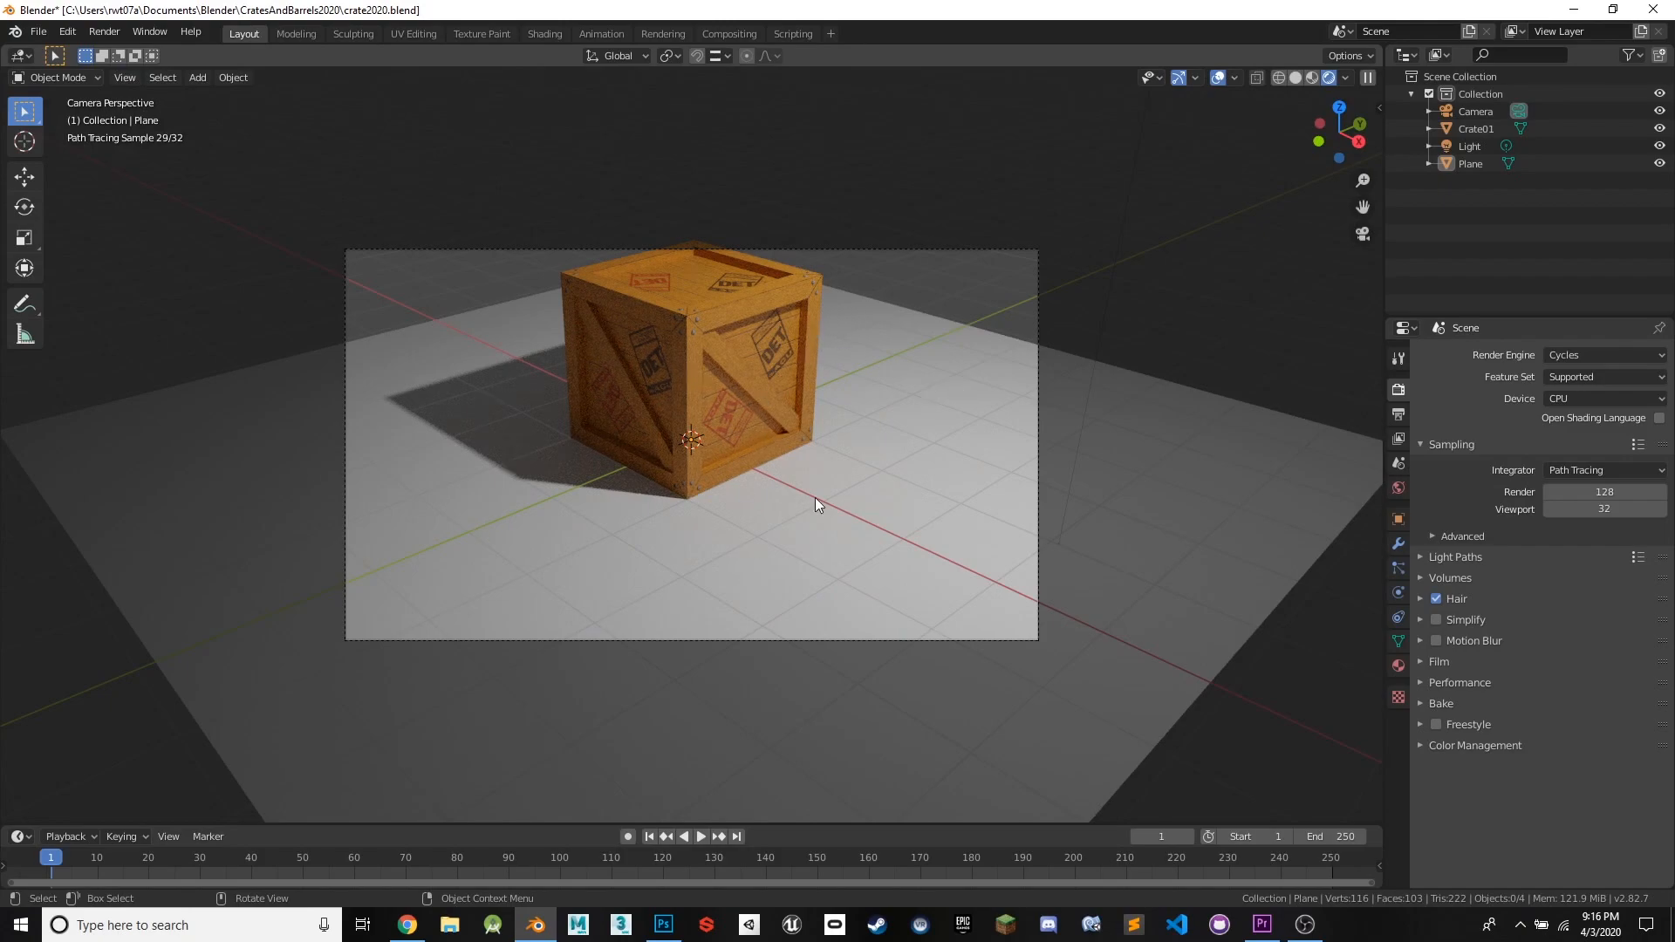
- Leave the camera view, select the crate and frame it in the viewport
middle_drag(829, 316, 54, 306)
scroll(803, 285, down, 2)
middle_drag(642, 296, 731, 321)
scroll(708, 260, down, 3)
scroll(708, 260, up, 6)
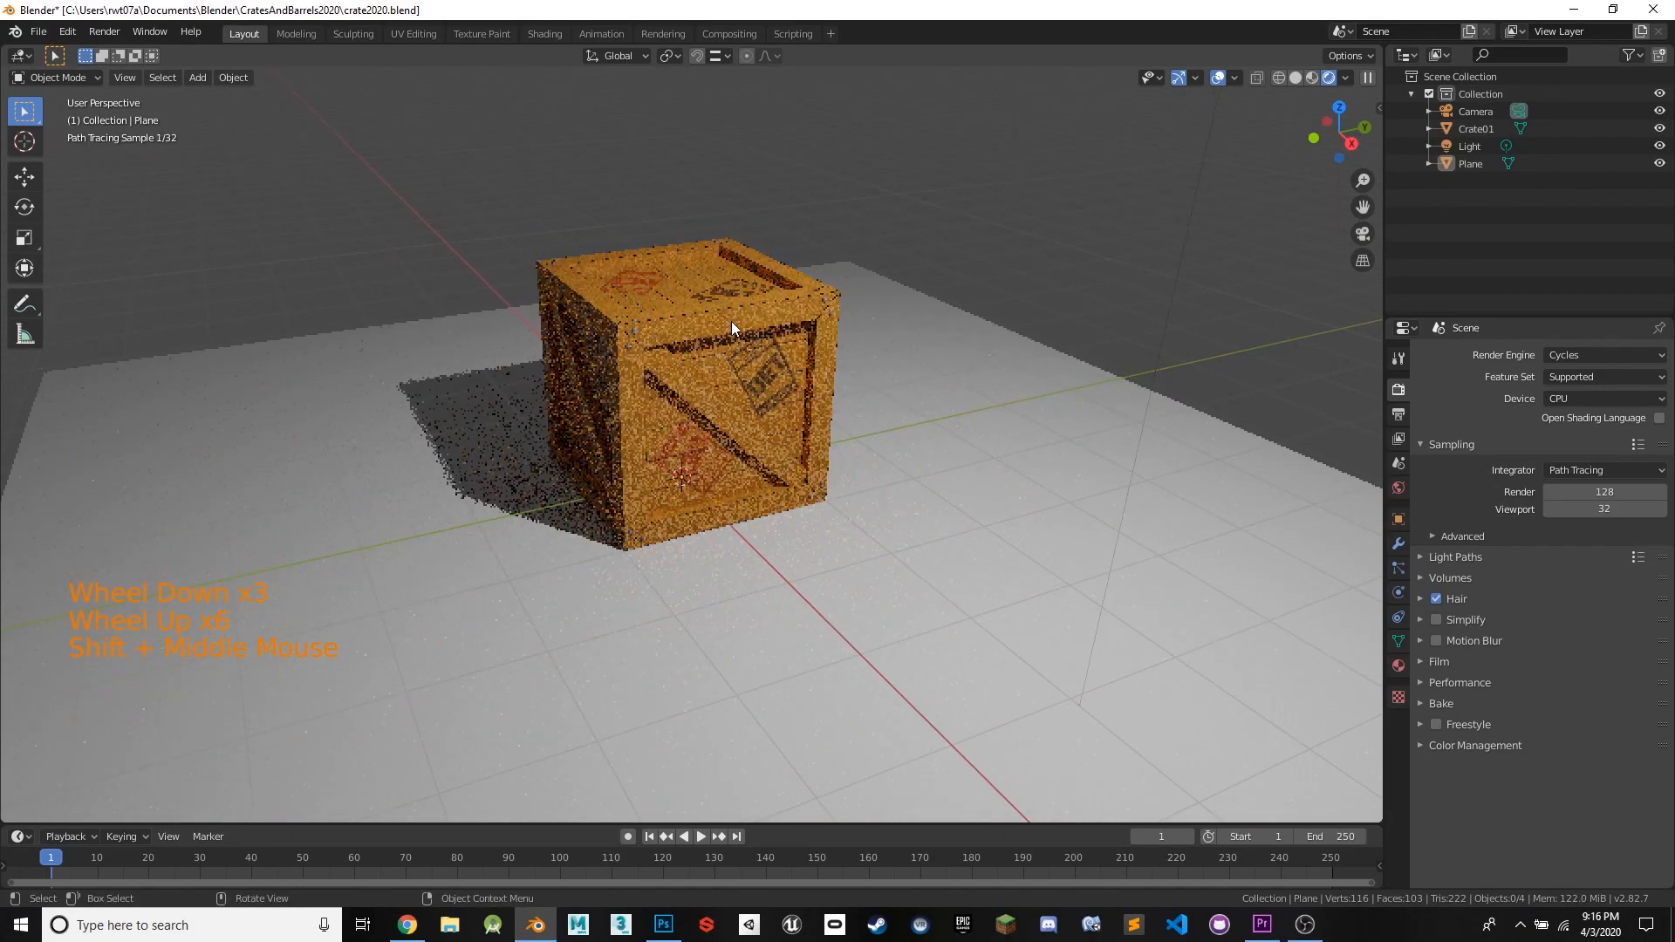
click(703, 320)
click(129, 76)
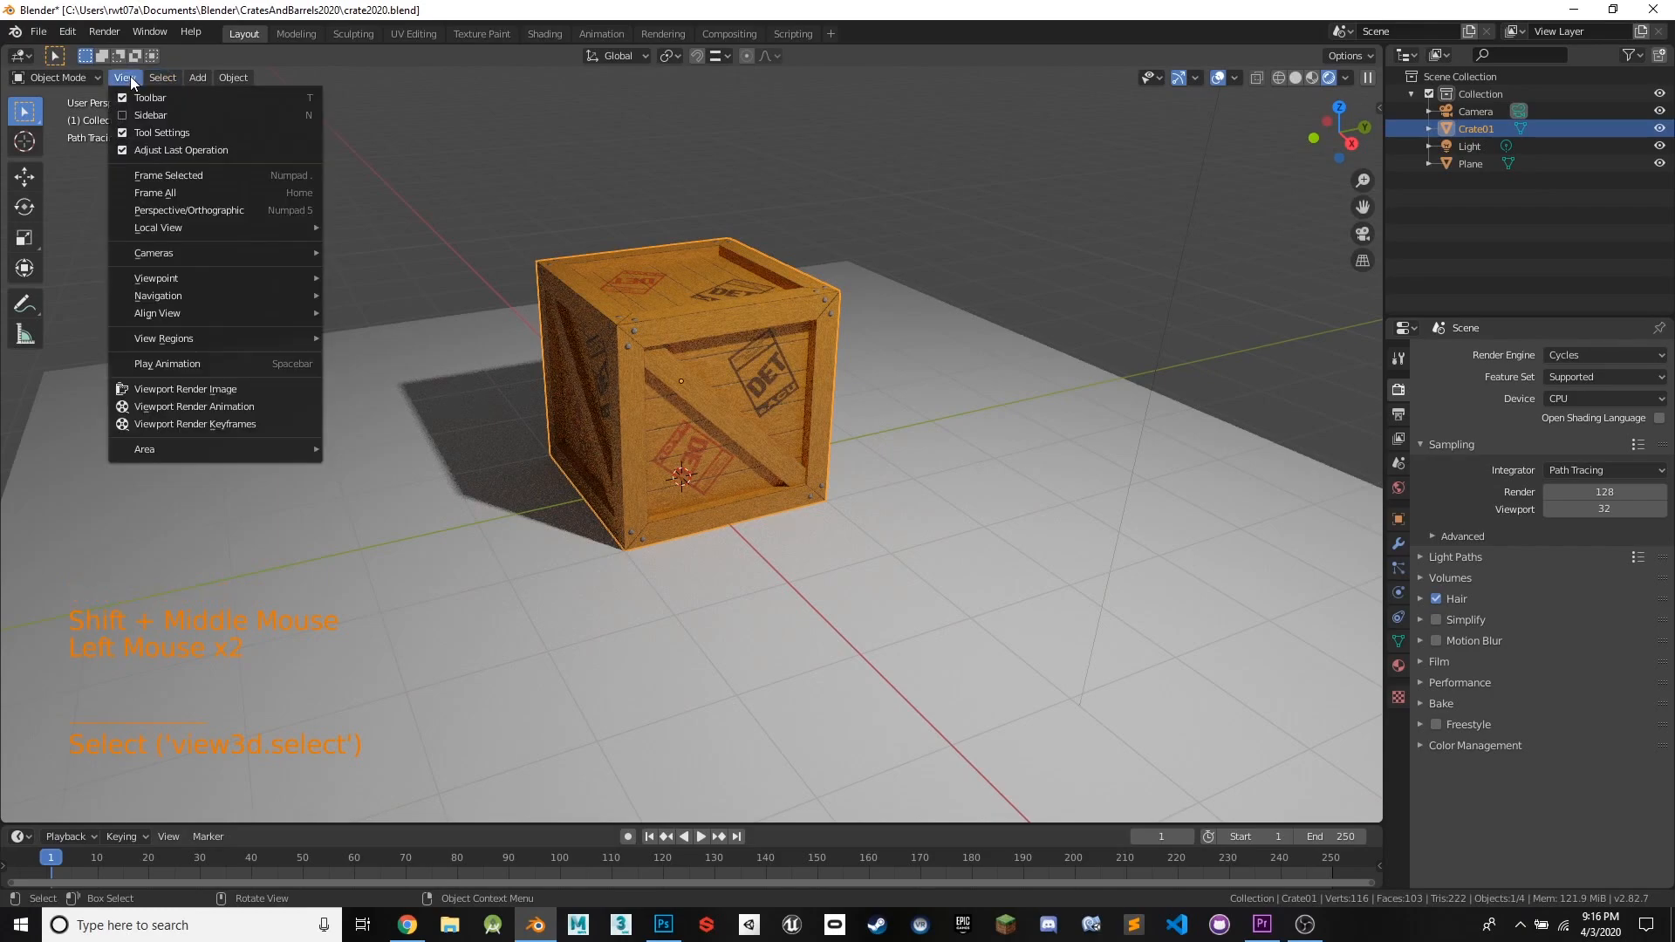
mouse_move(211, 232)
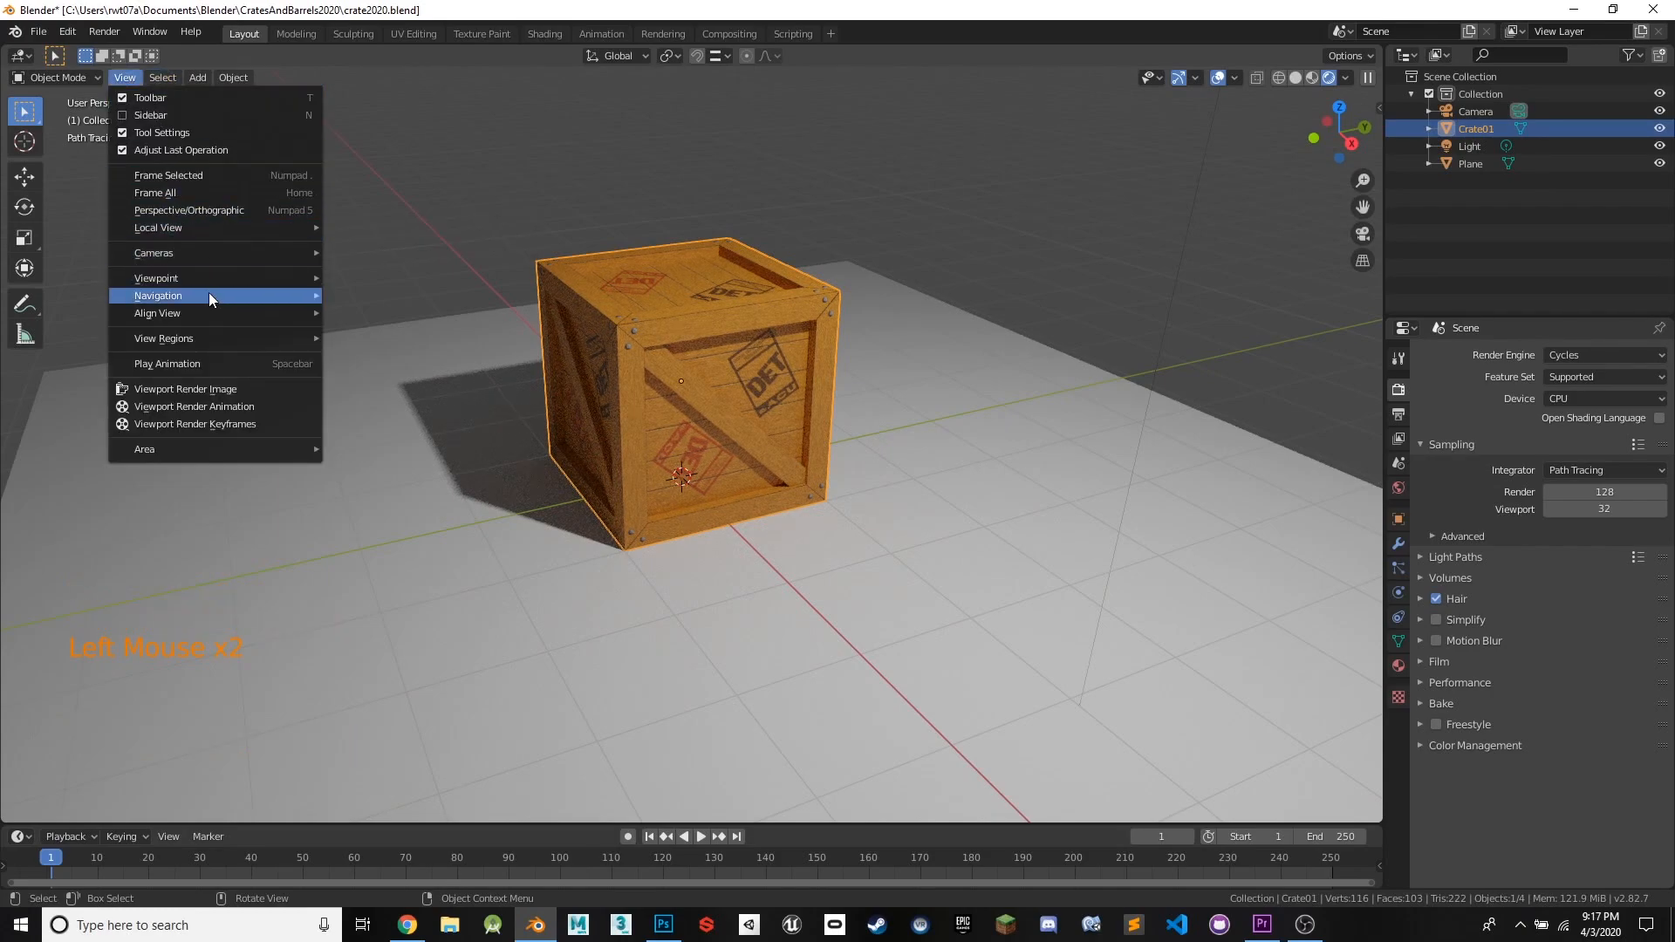
mouse_move(208, 312)
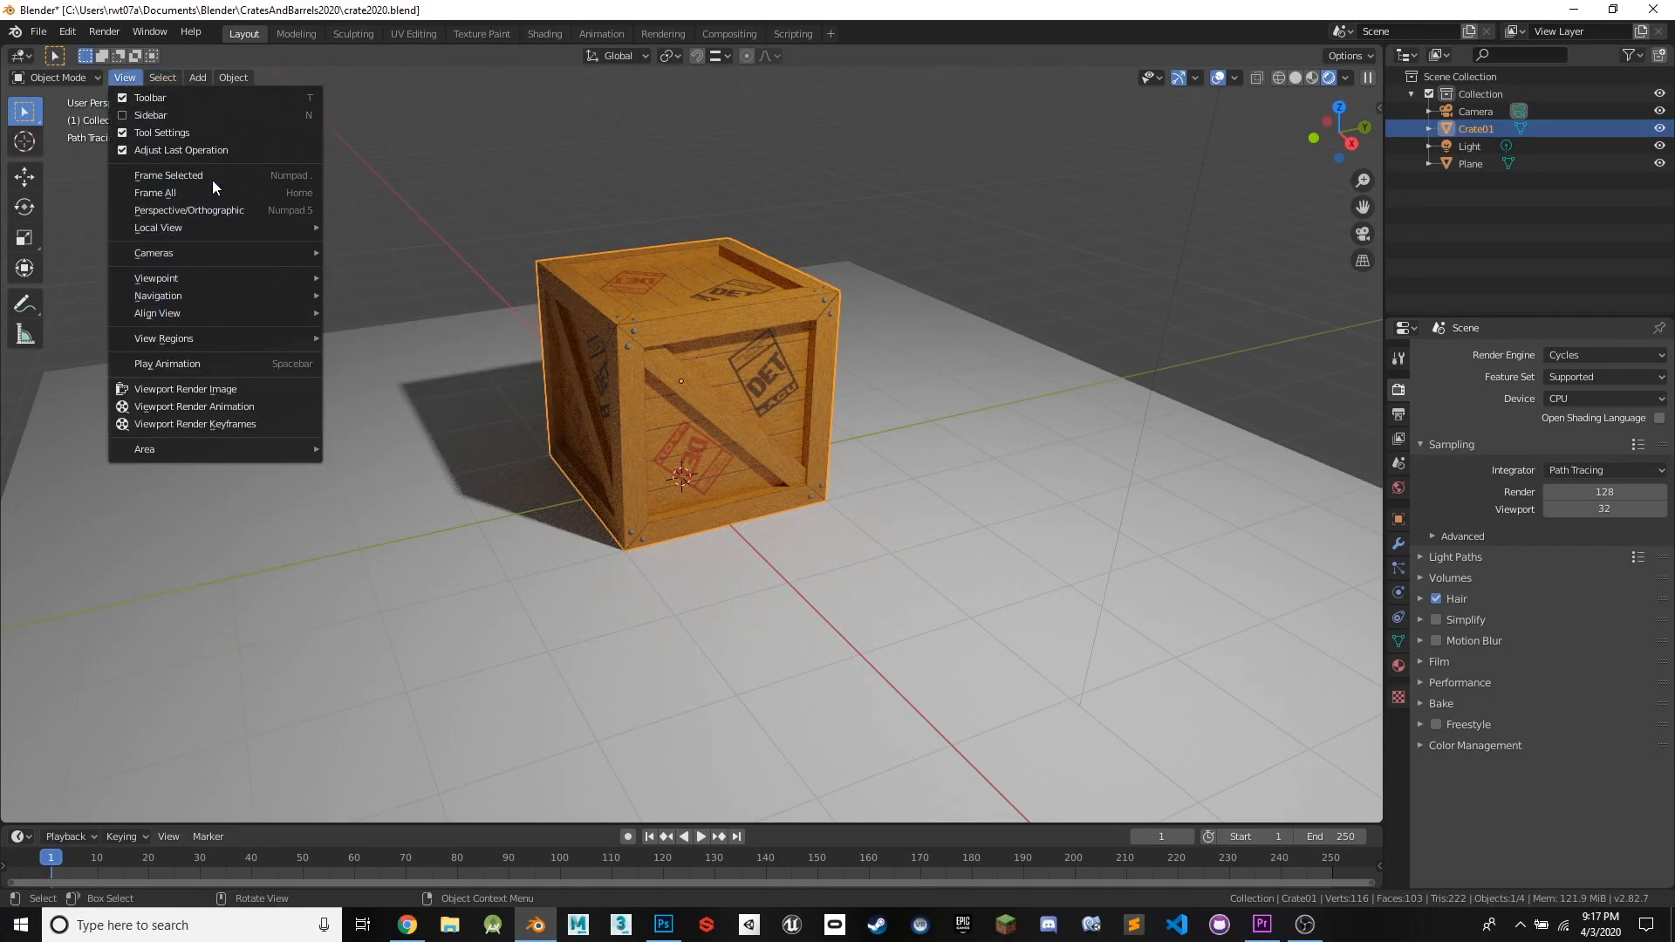
click(212, 176)
- Compose a closer angled view of the whole crate and align the active camera to that view
scroll(720, 254, down, 5)
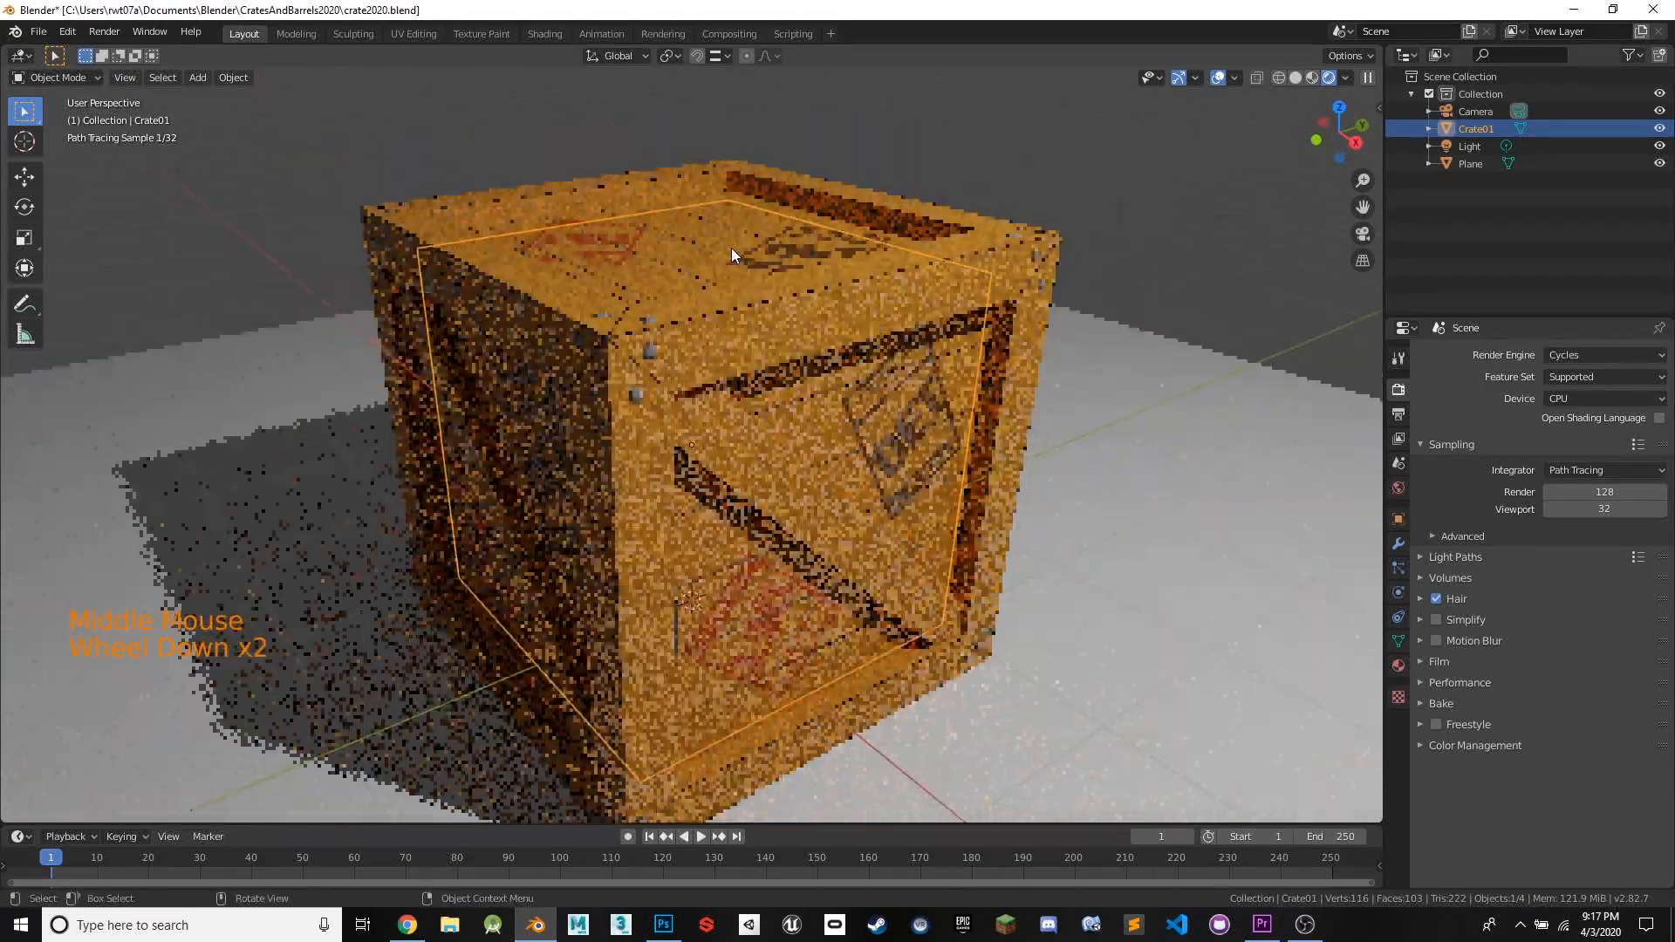
scroll(731, 247, up, 2)
mouse_move(731, 247)
middle_down()
mouse_move(743, 259)
mouse_move(724, 248)
middle_up()
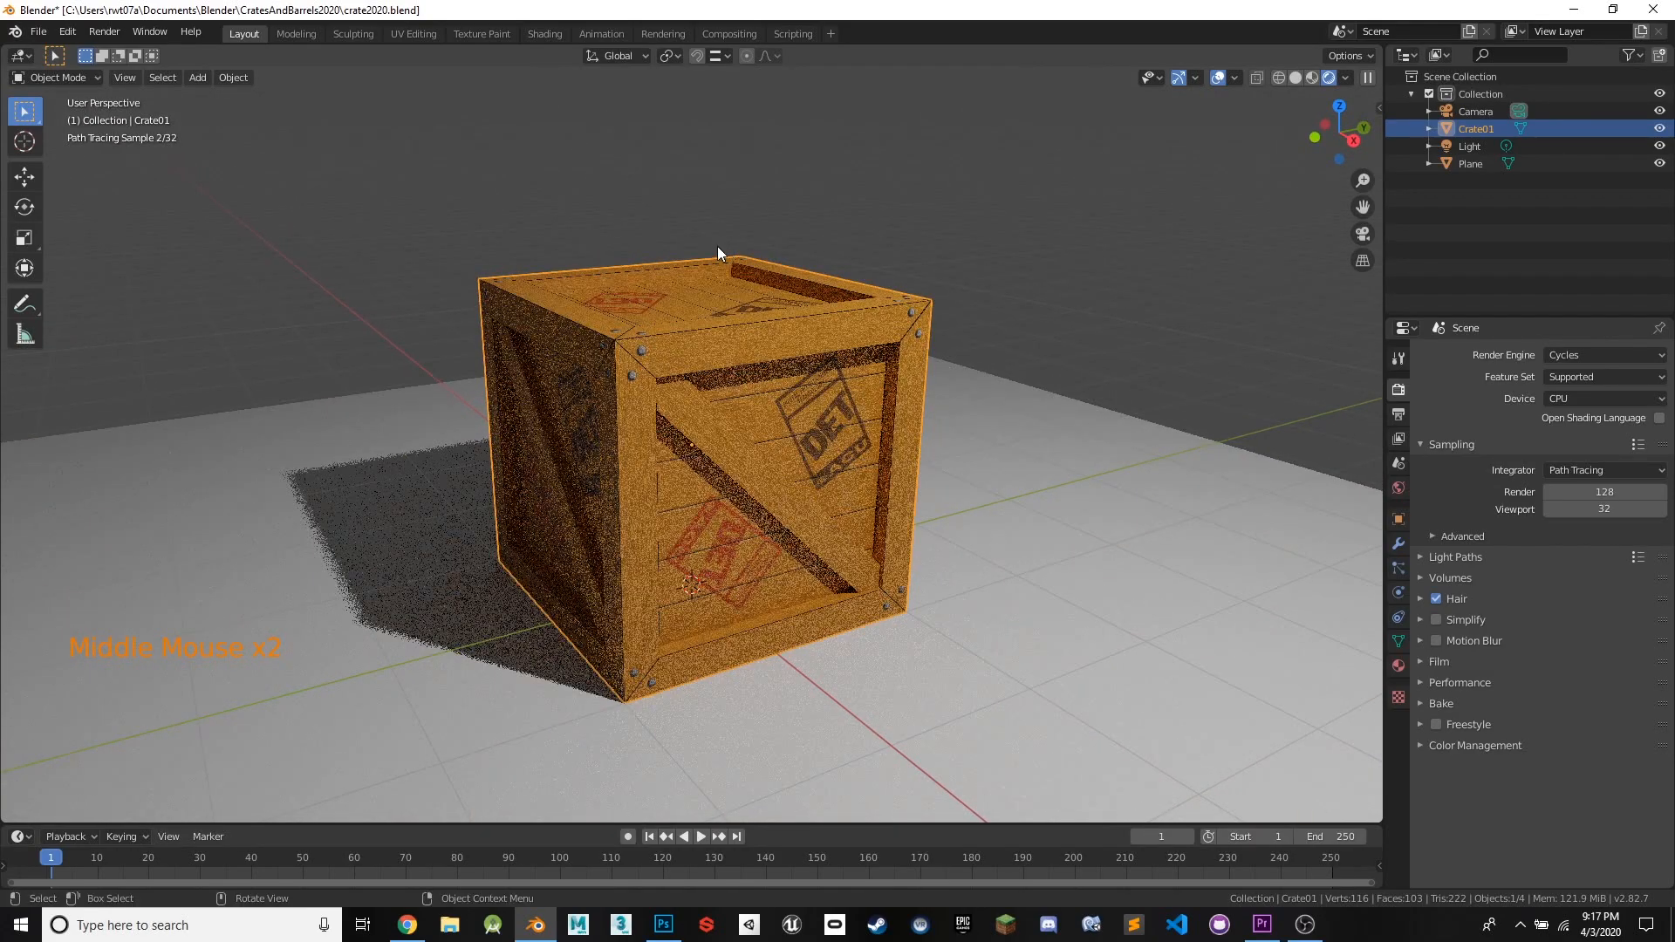
click(124, 77)
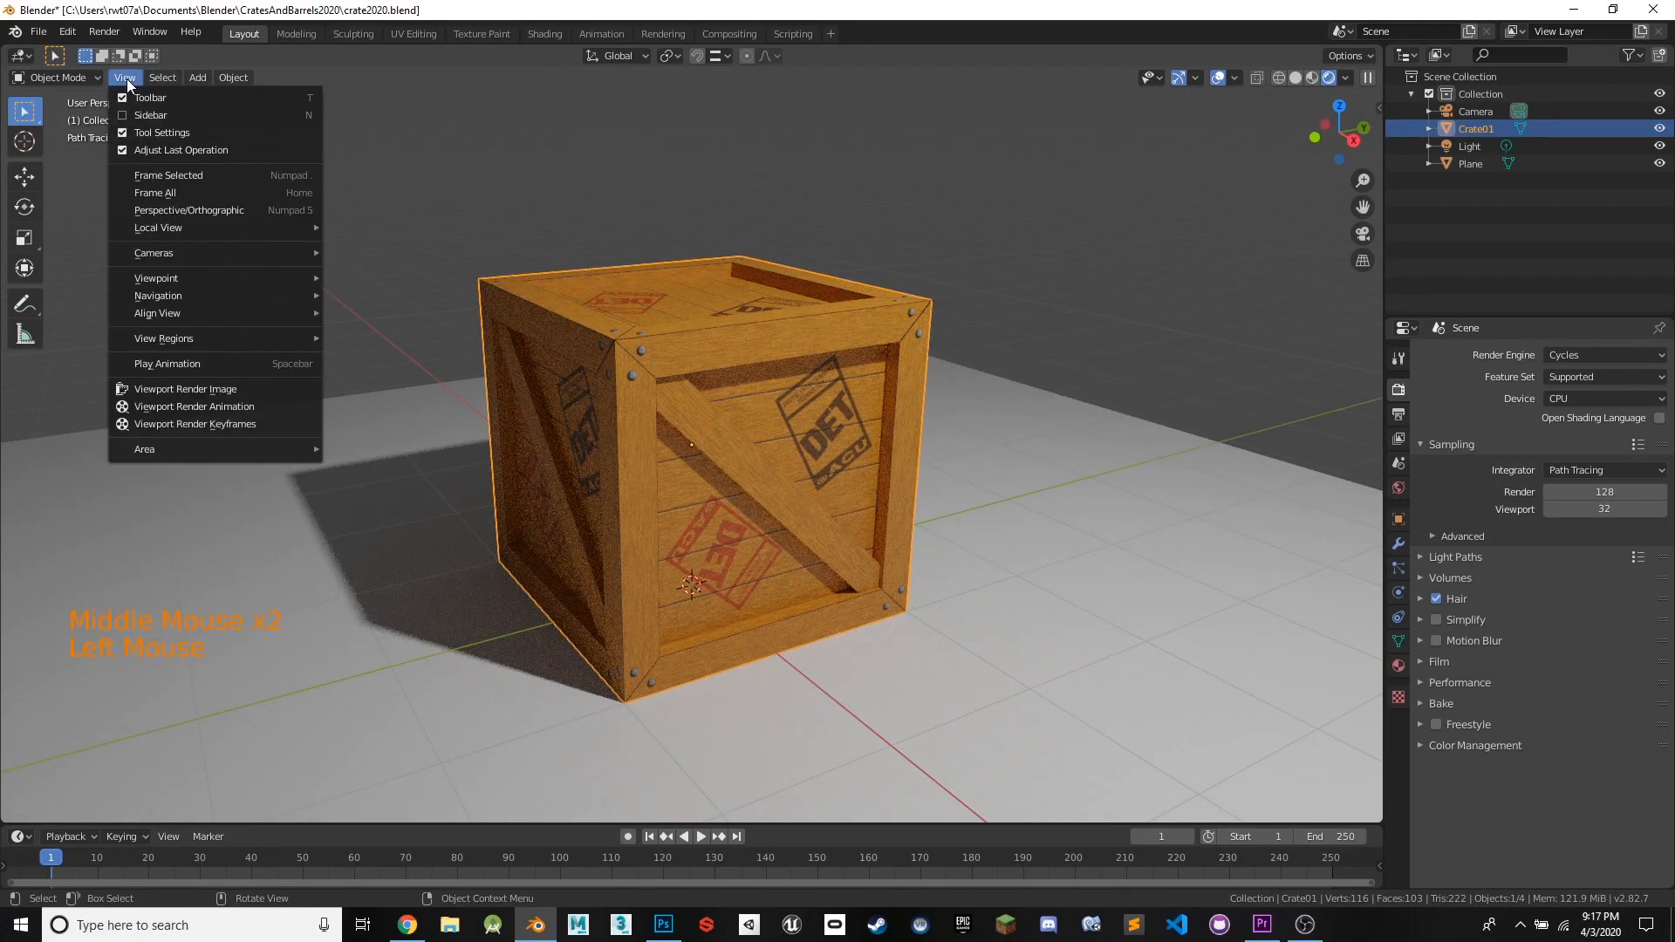
mouse_move(212, 298)
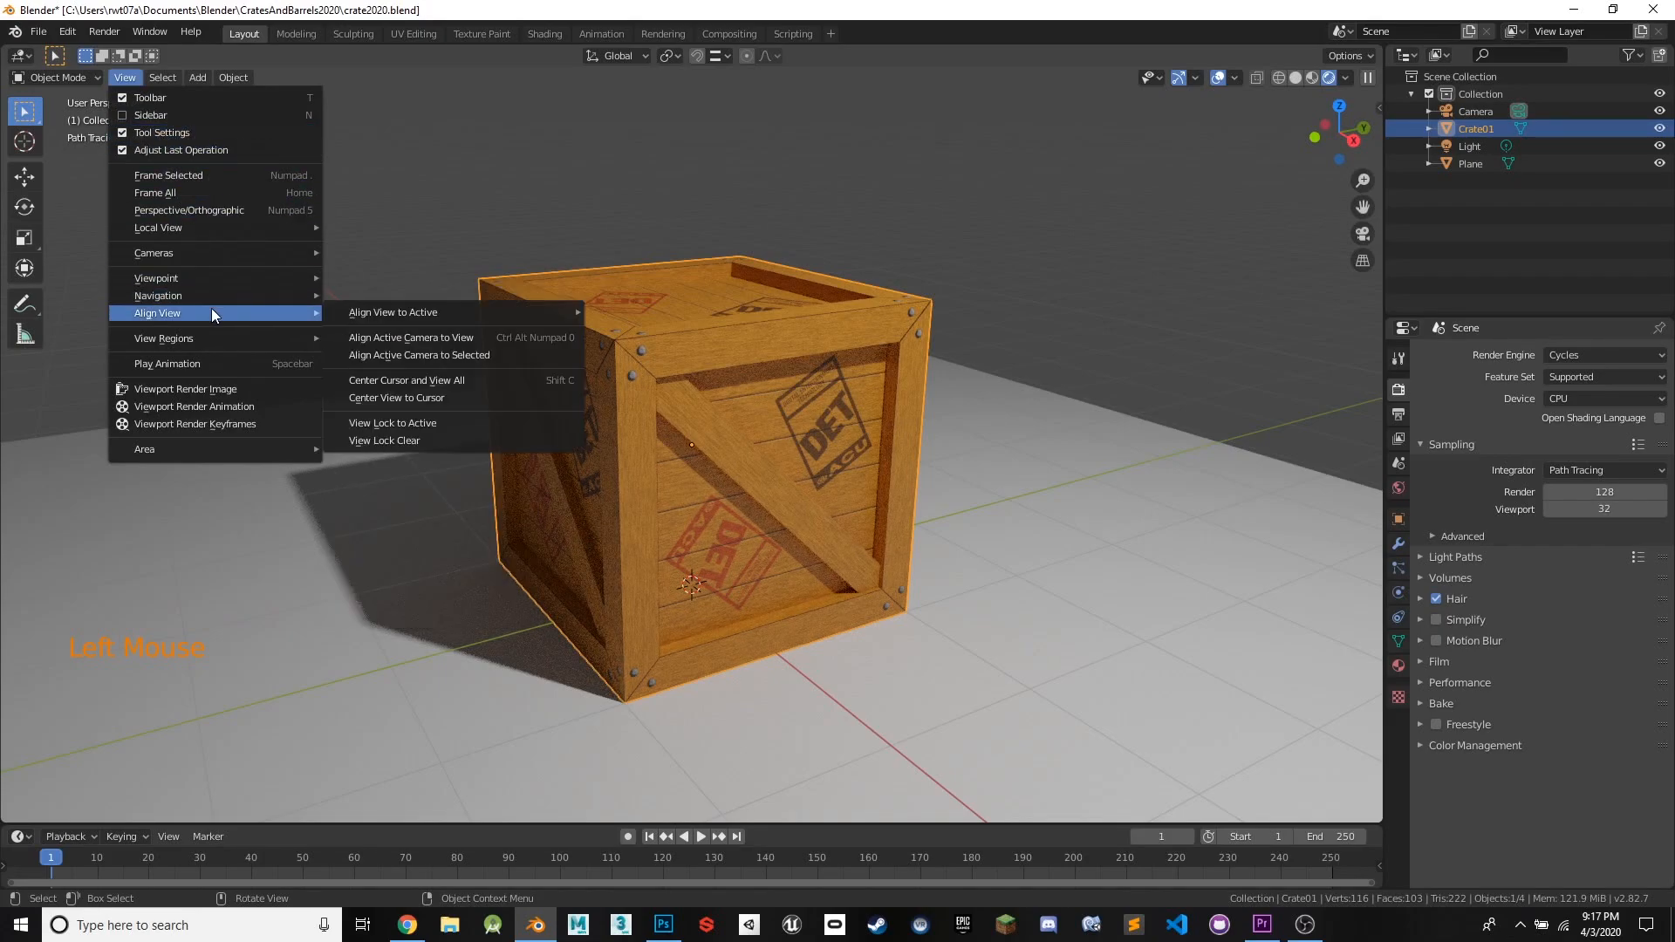
click(401, 337)
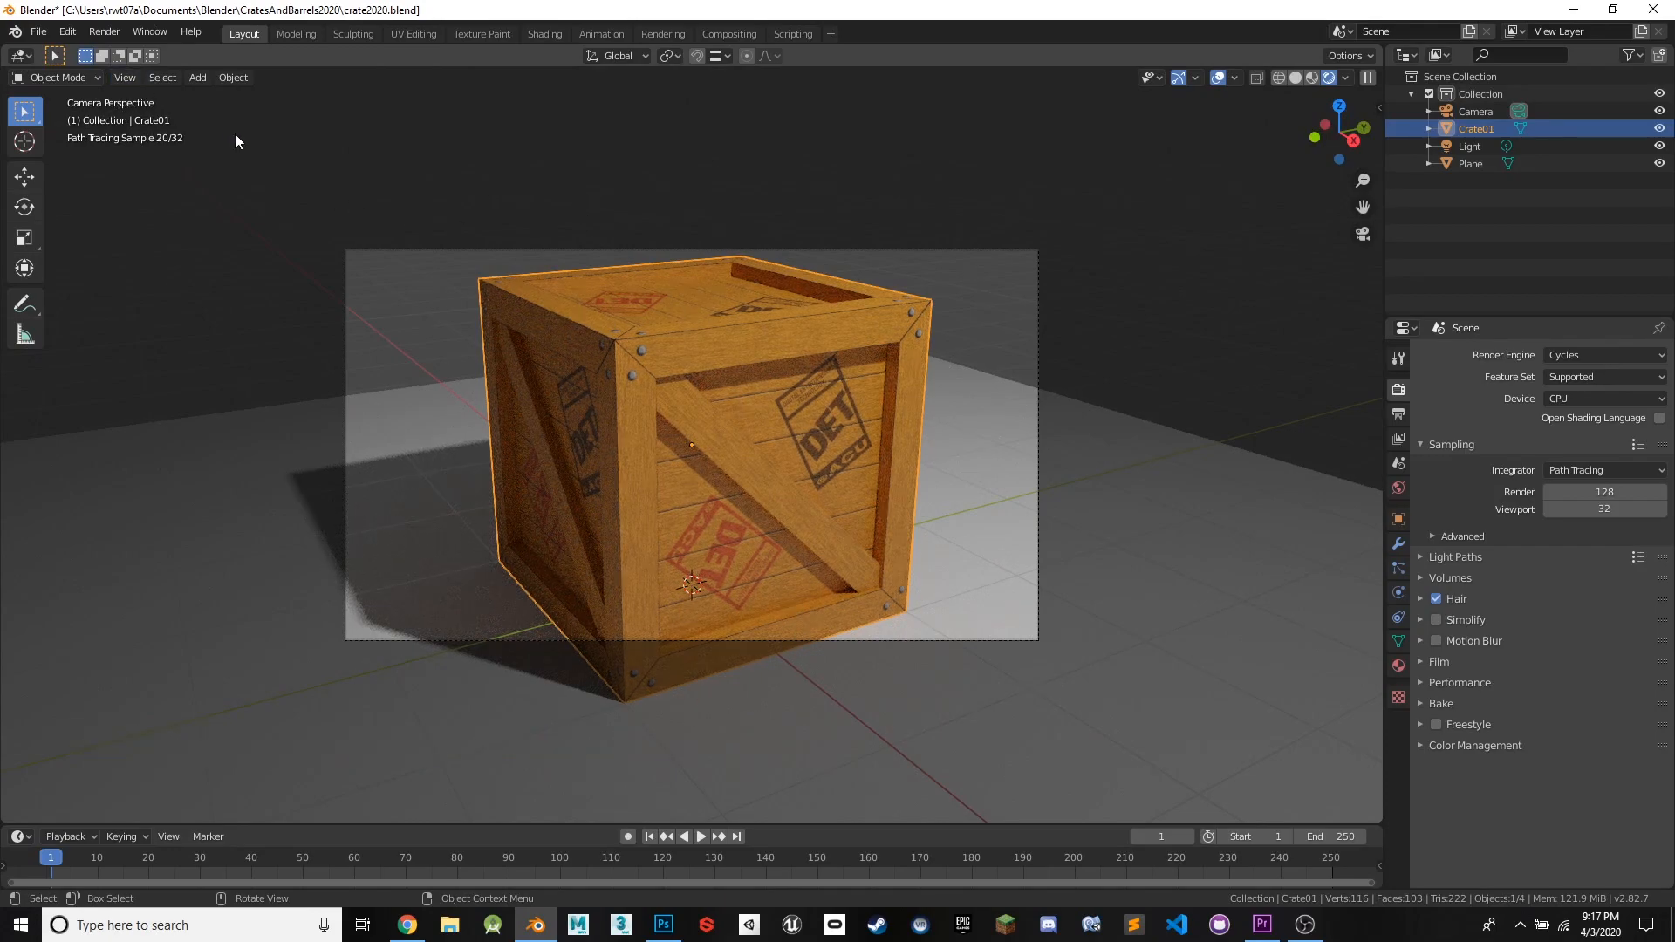
- Select the camera beside the crate and activate the Move tool with Local orientation
scroll(575, 279, down, 5)
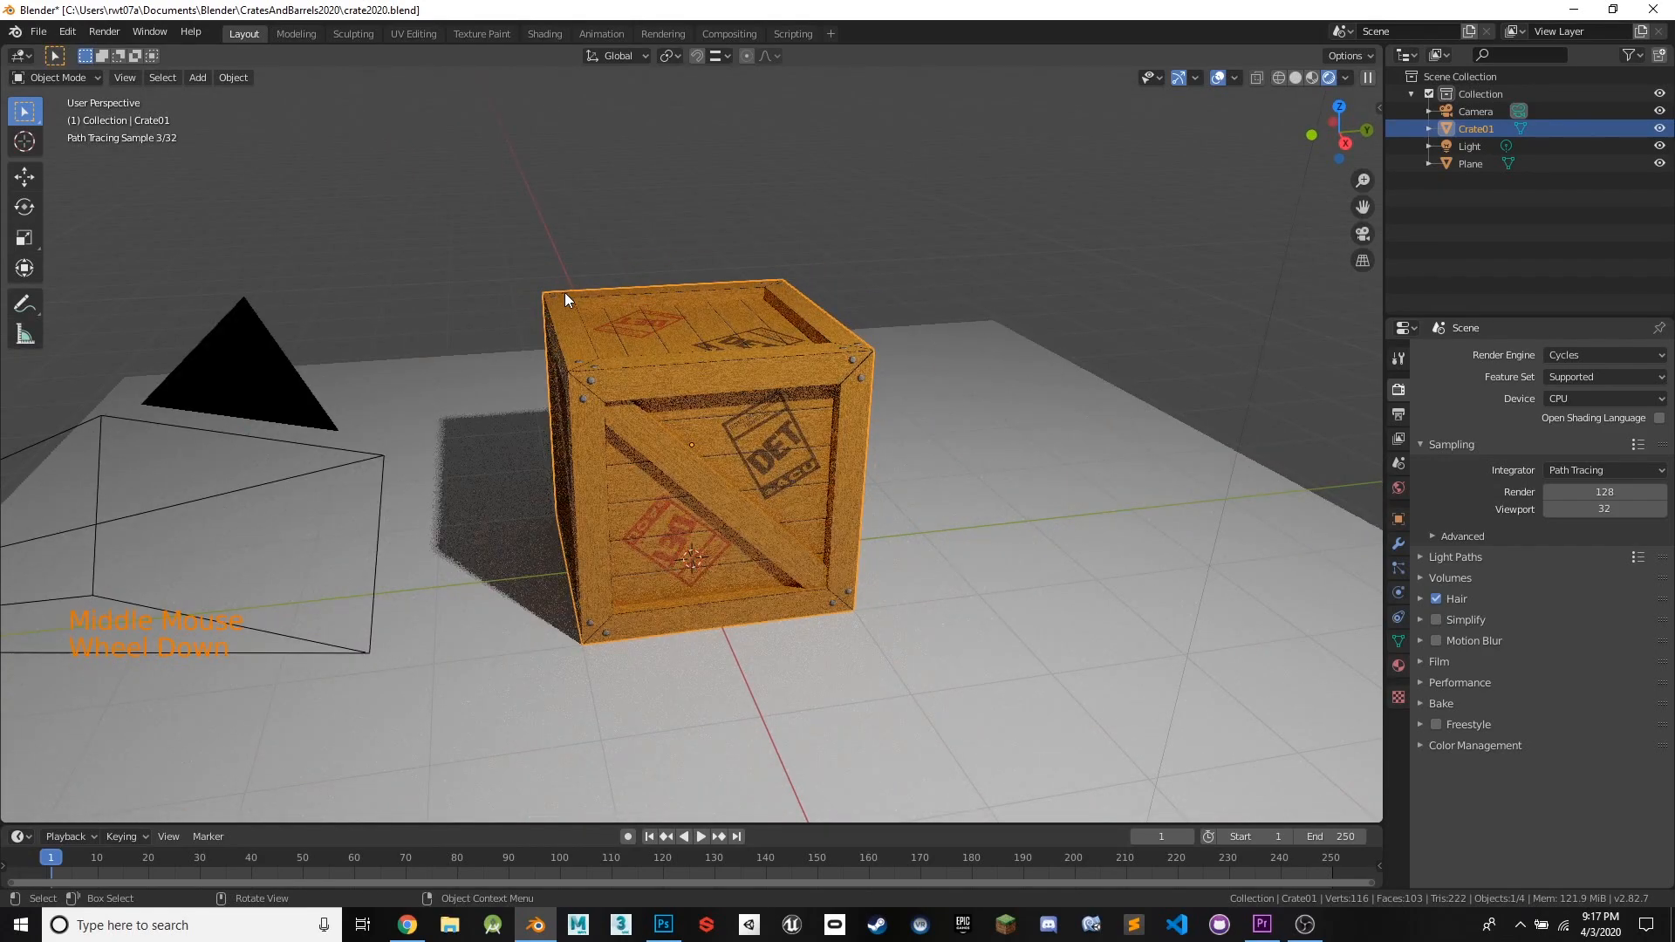
scroll(564, 291, down, 3)
middle_drag(546, 394, 330, 384)
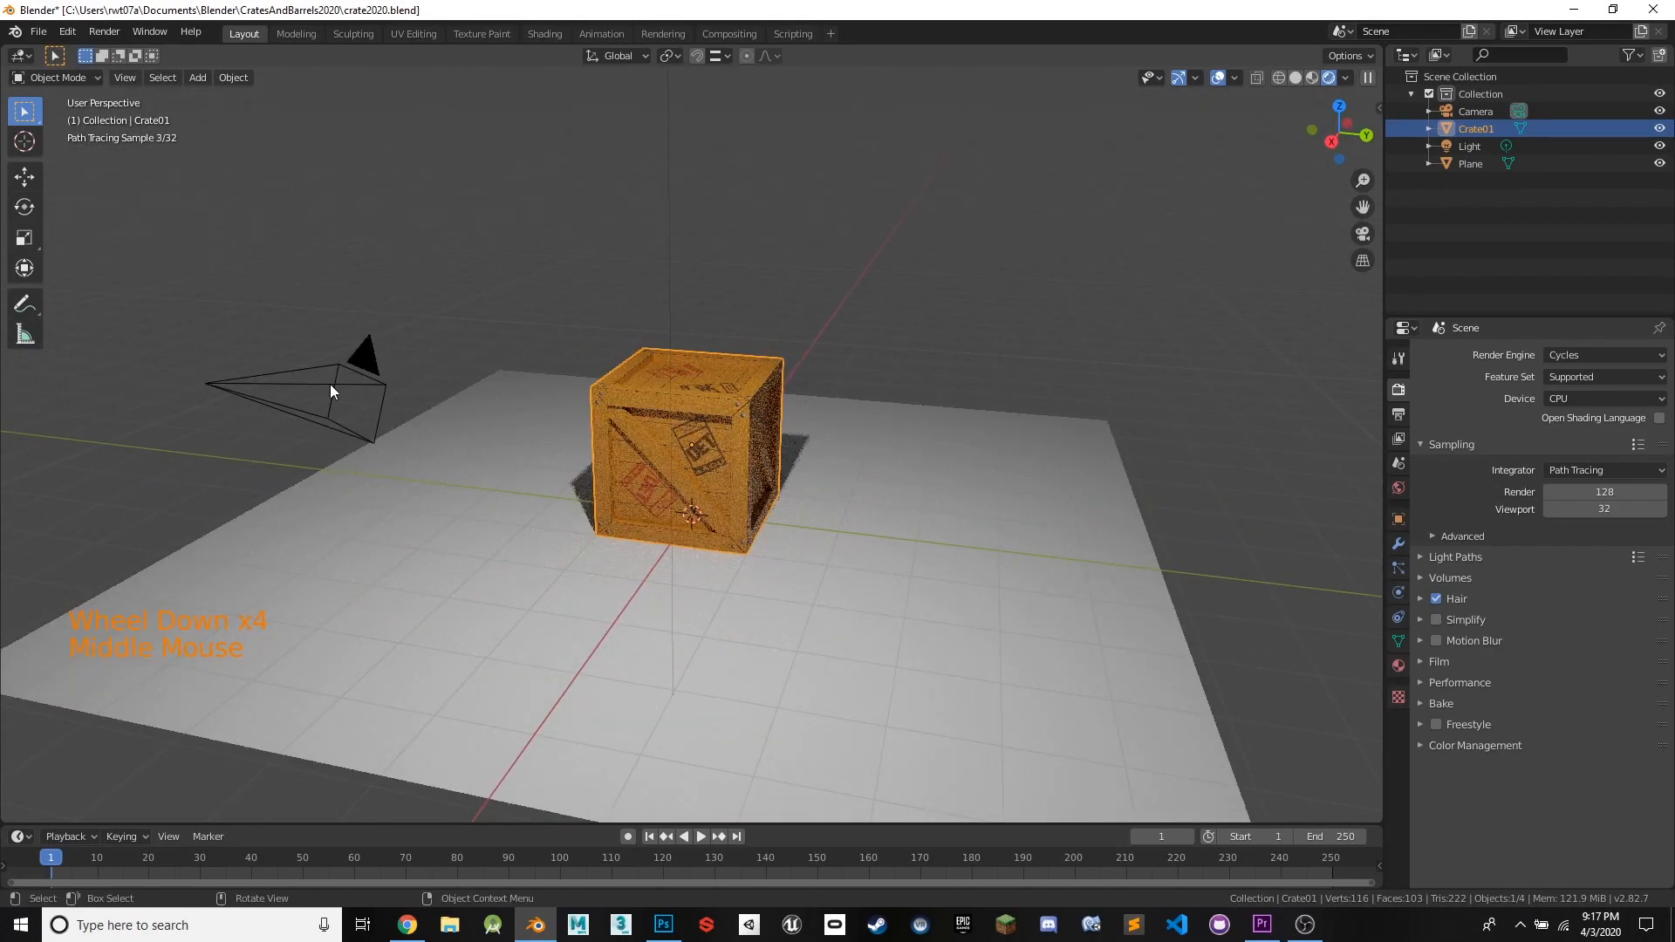
click(330, 390)
middle_drag(411, 284, 513, 264)
click(25, 176)
middle_drag(388, 228, 495, 238)
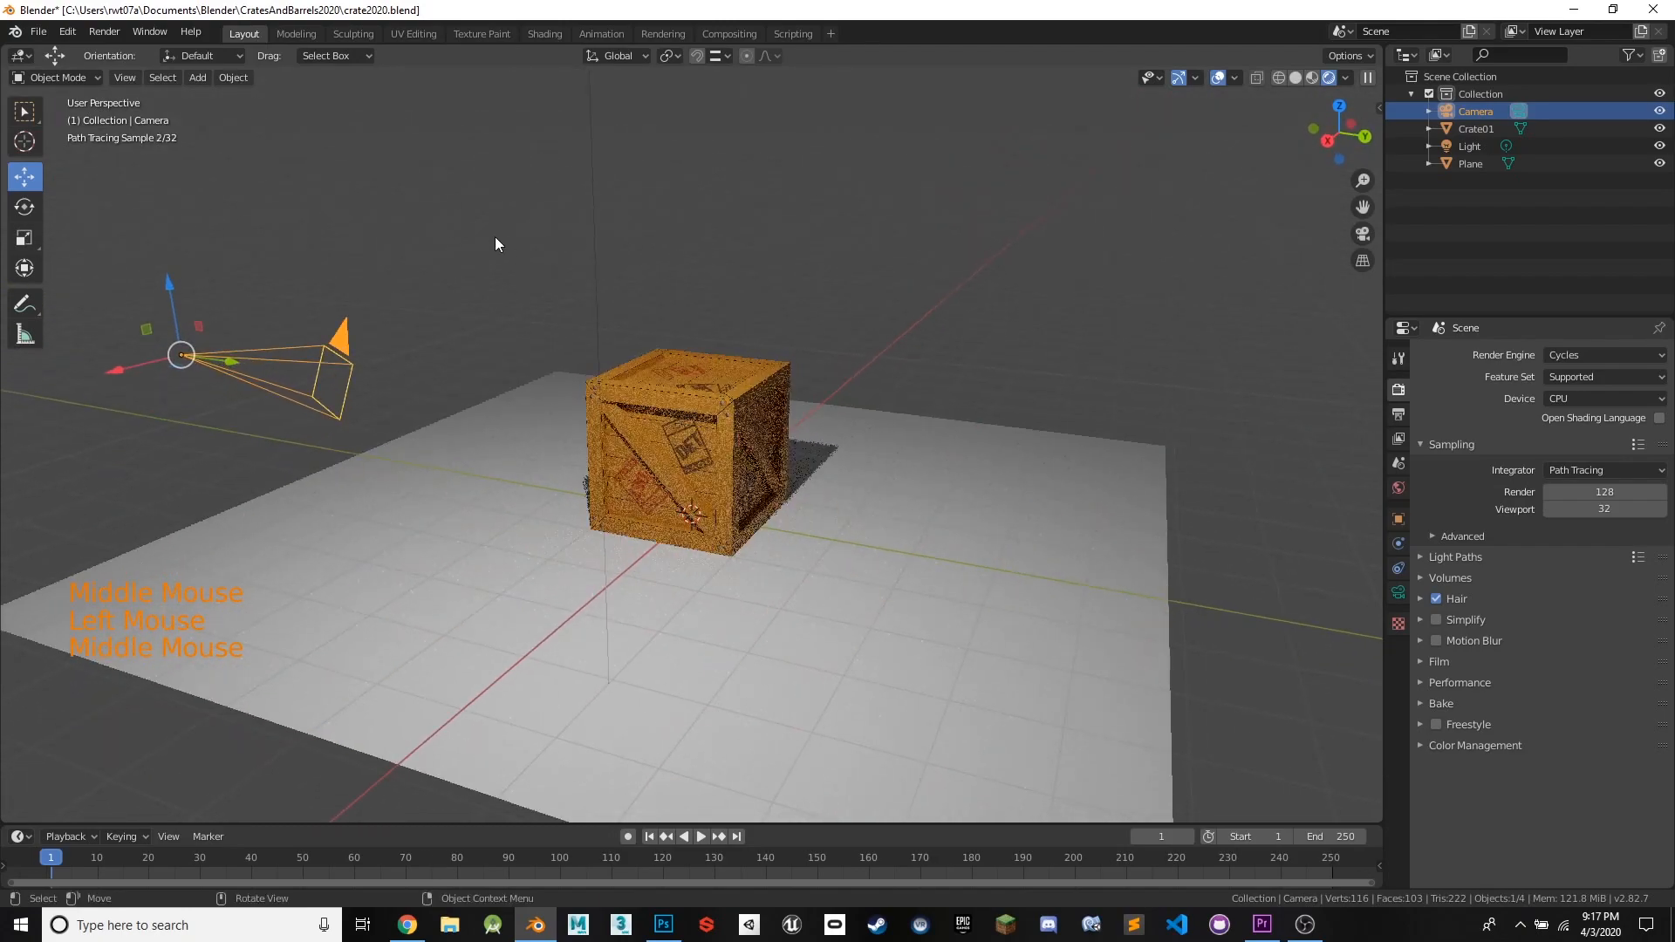
click(234, 57)
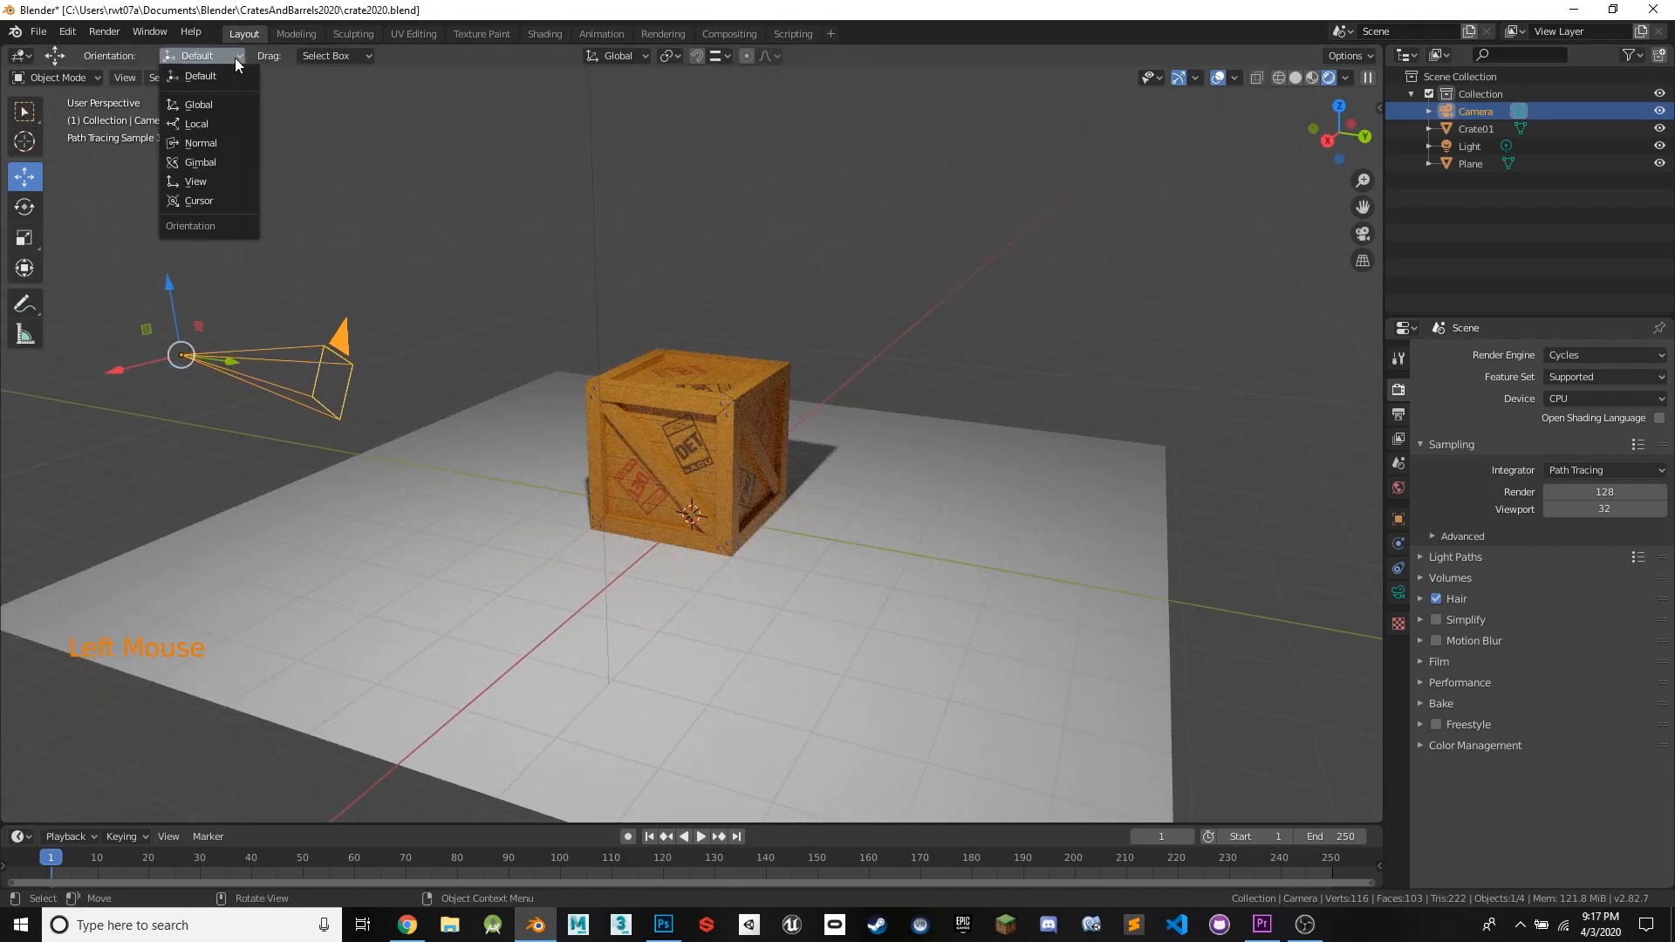
click(215, 113)
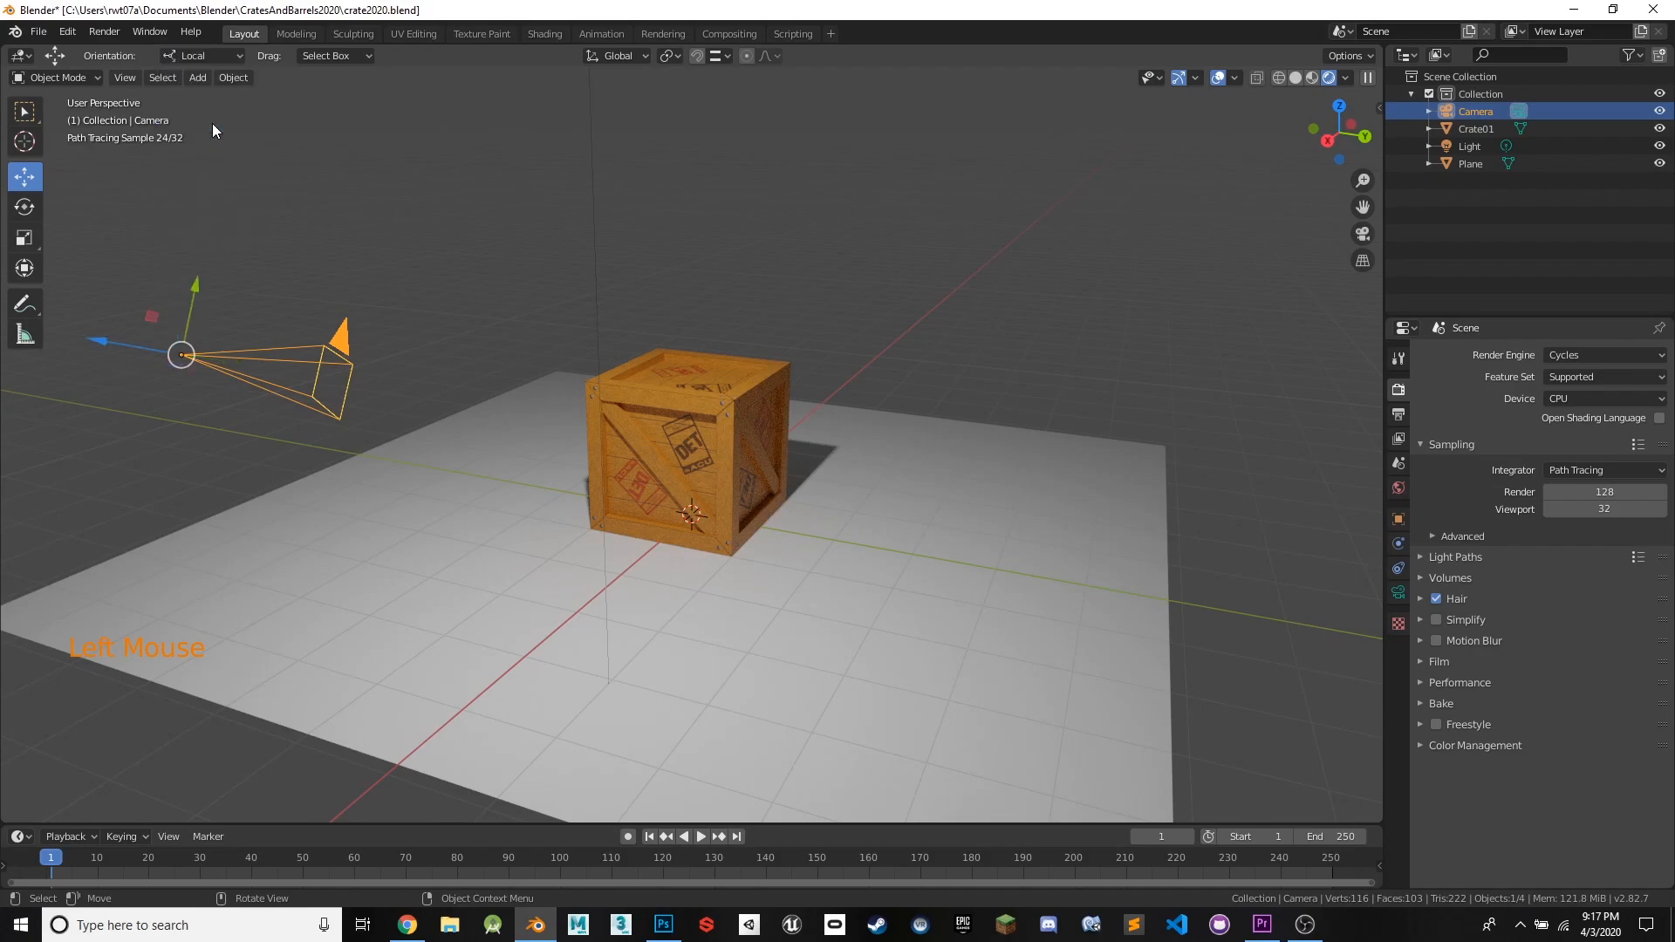
- Move the camera back about 0.357 m along its local Z axis and check the framing through the active camera
double_click(119, 344)
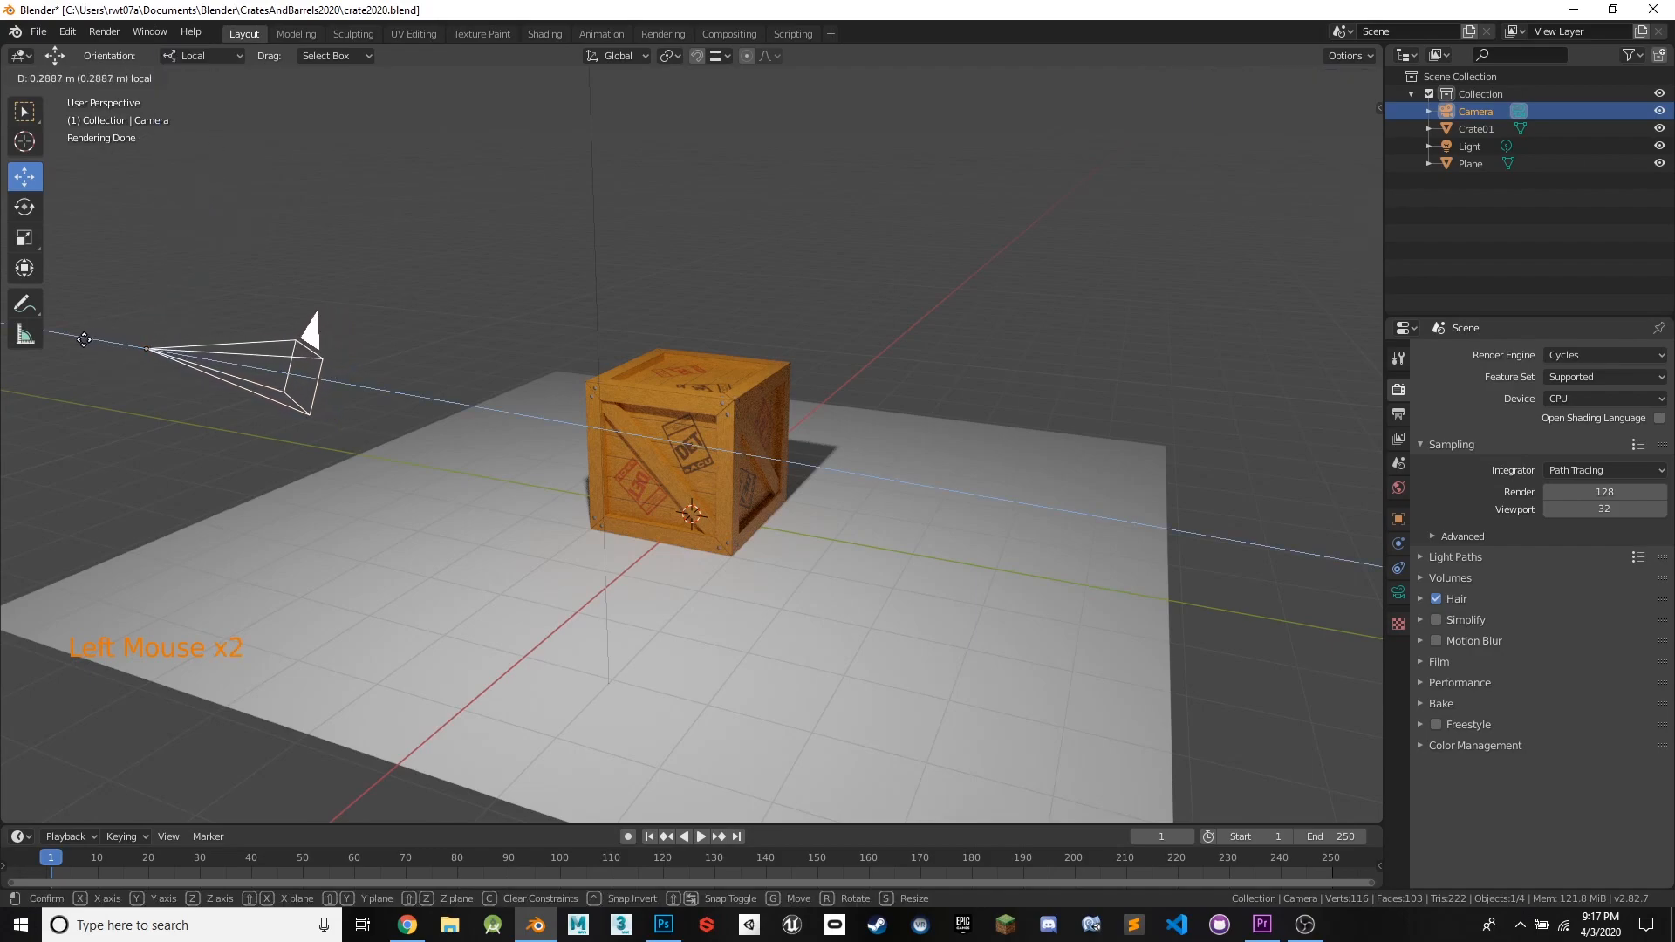
click(84, 339)
click(125, 77)
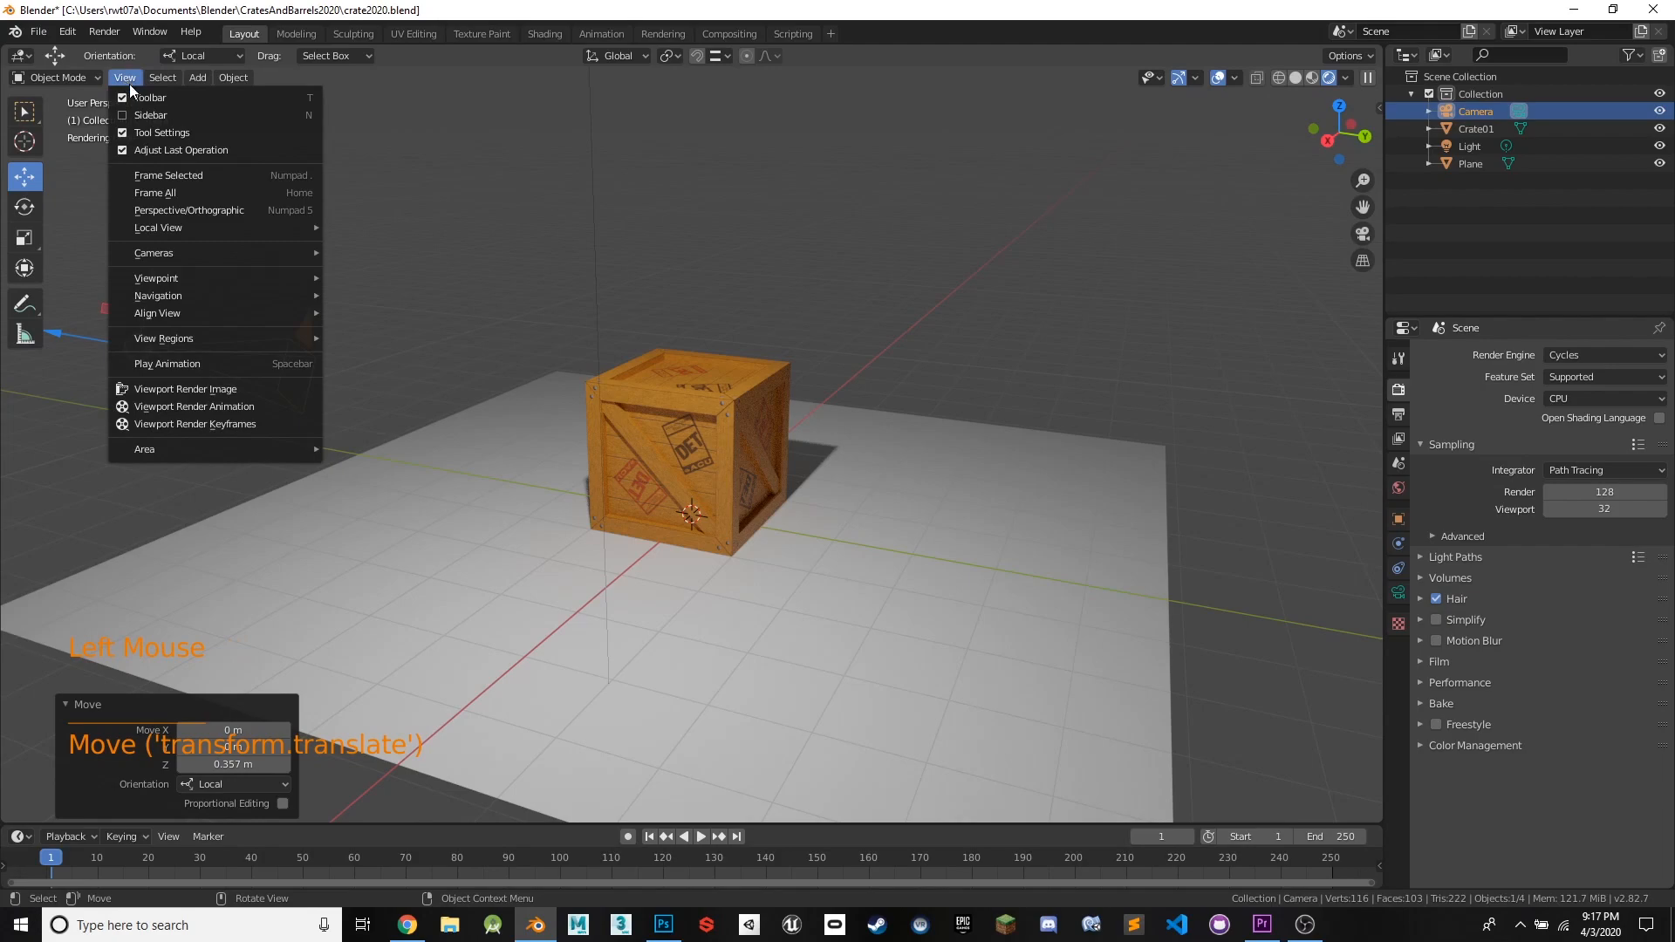
mouse_move(174, 229)
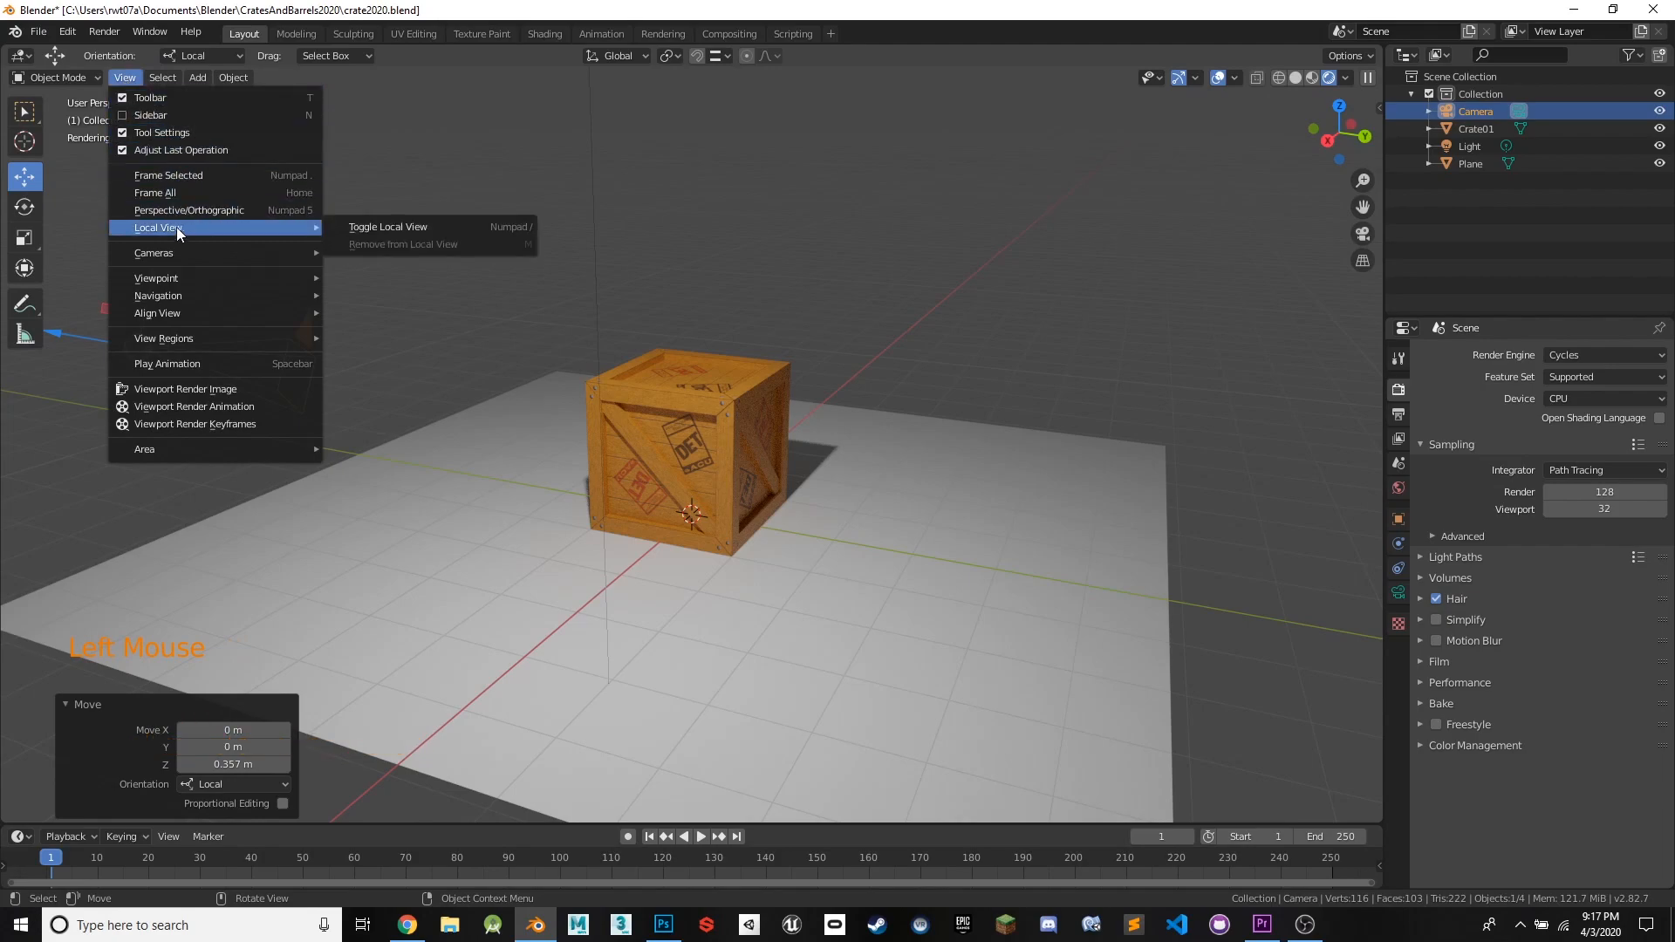
mouse_move(207, 252)
click(361, 270)
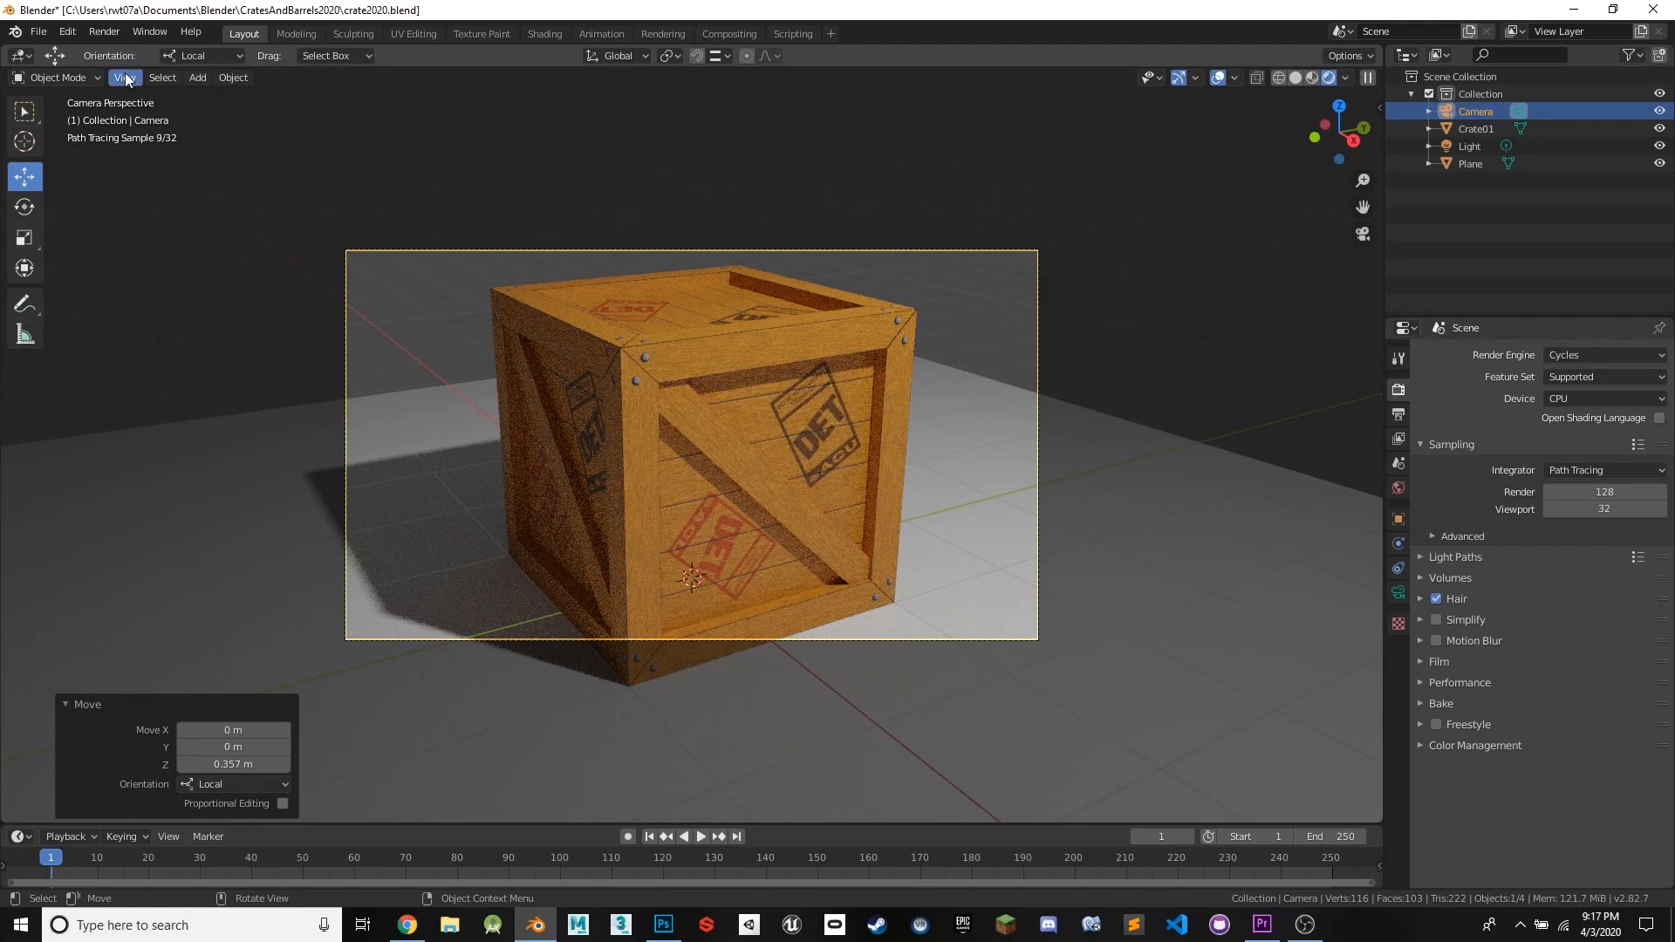
- Move the camera about 0.626 m along local Z and -0.0995 m along local Y, and check the framing through the active camera
middle_drag(123, 72, 485, 234)
scroll(453, 249, down, 9)
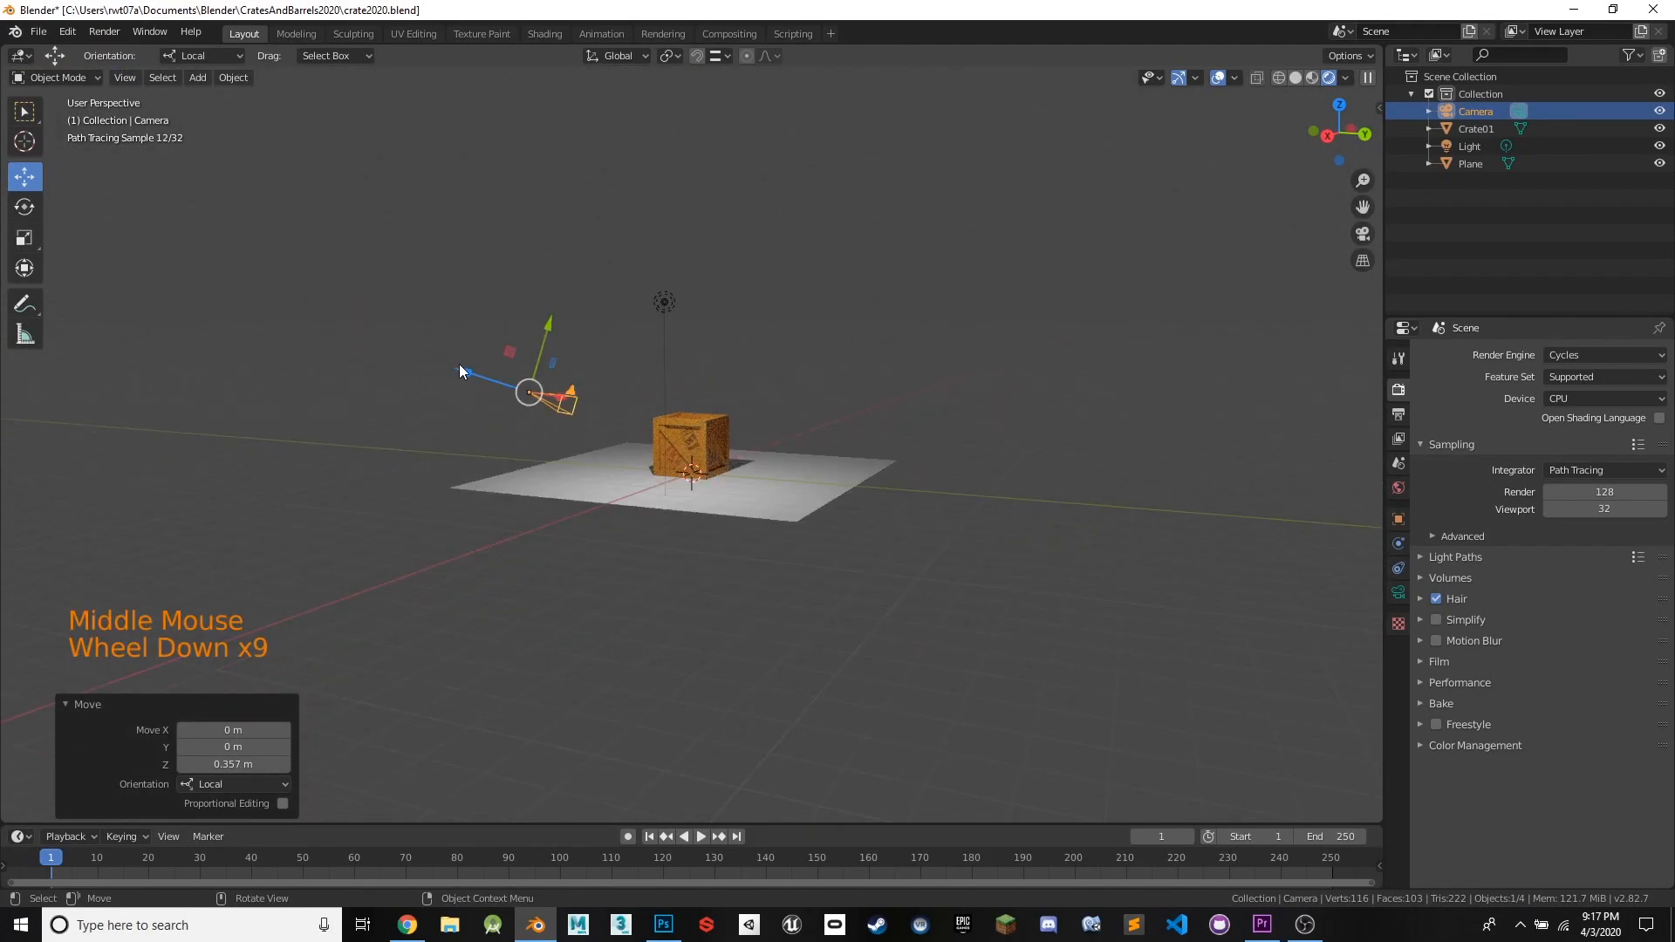
drag(460, 371, 441, 361)
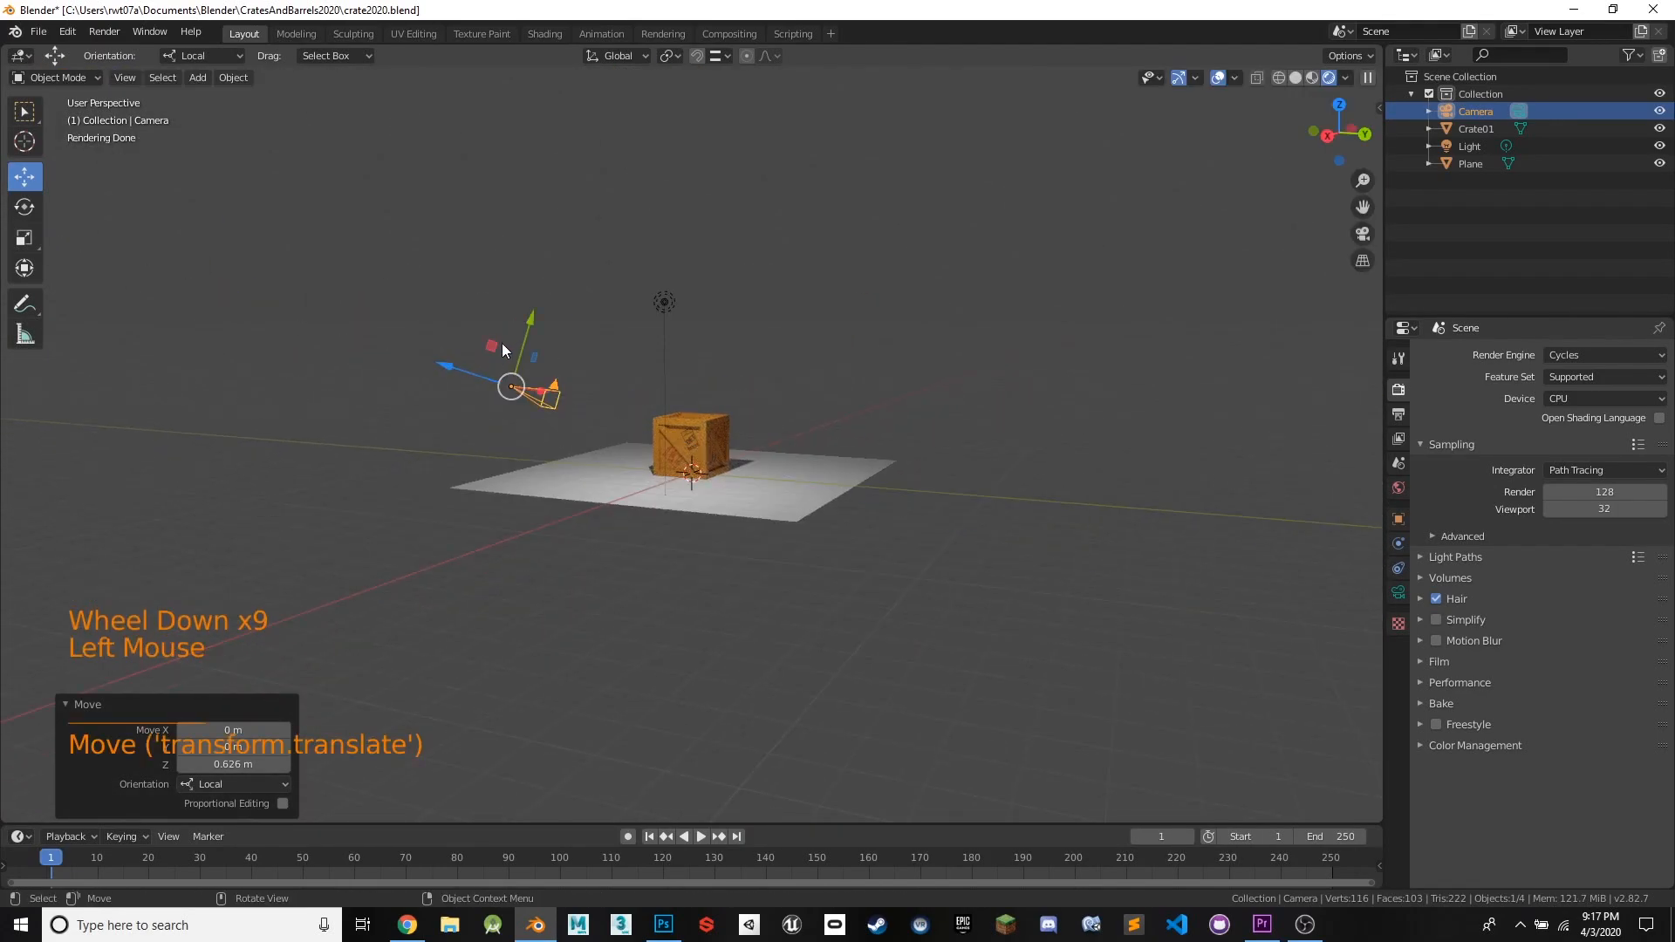
drag(532, 318, 535, 392)
mouse_move(468, 302)
middle_down()
mouse_move(598, 312)
mouse_move(571, 322)
middle_up()
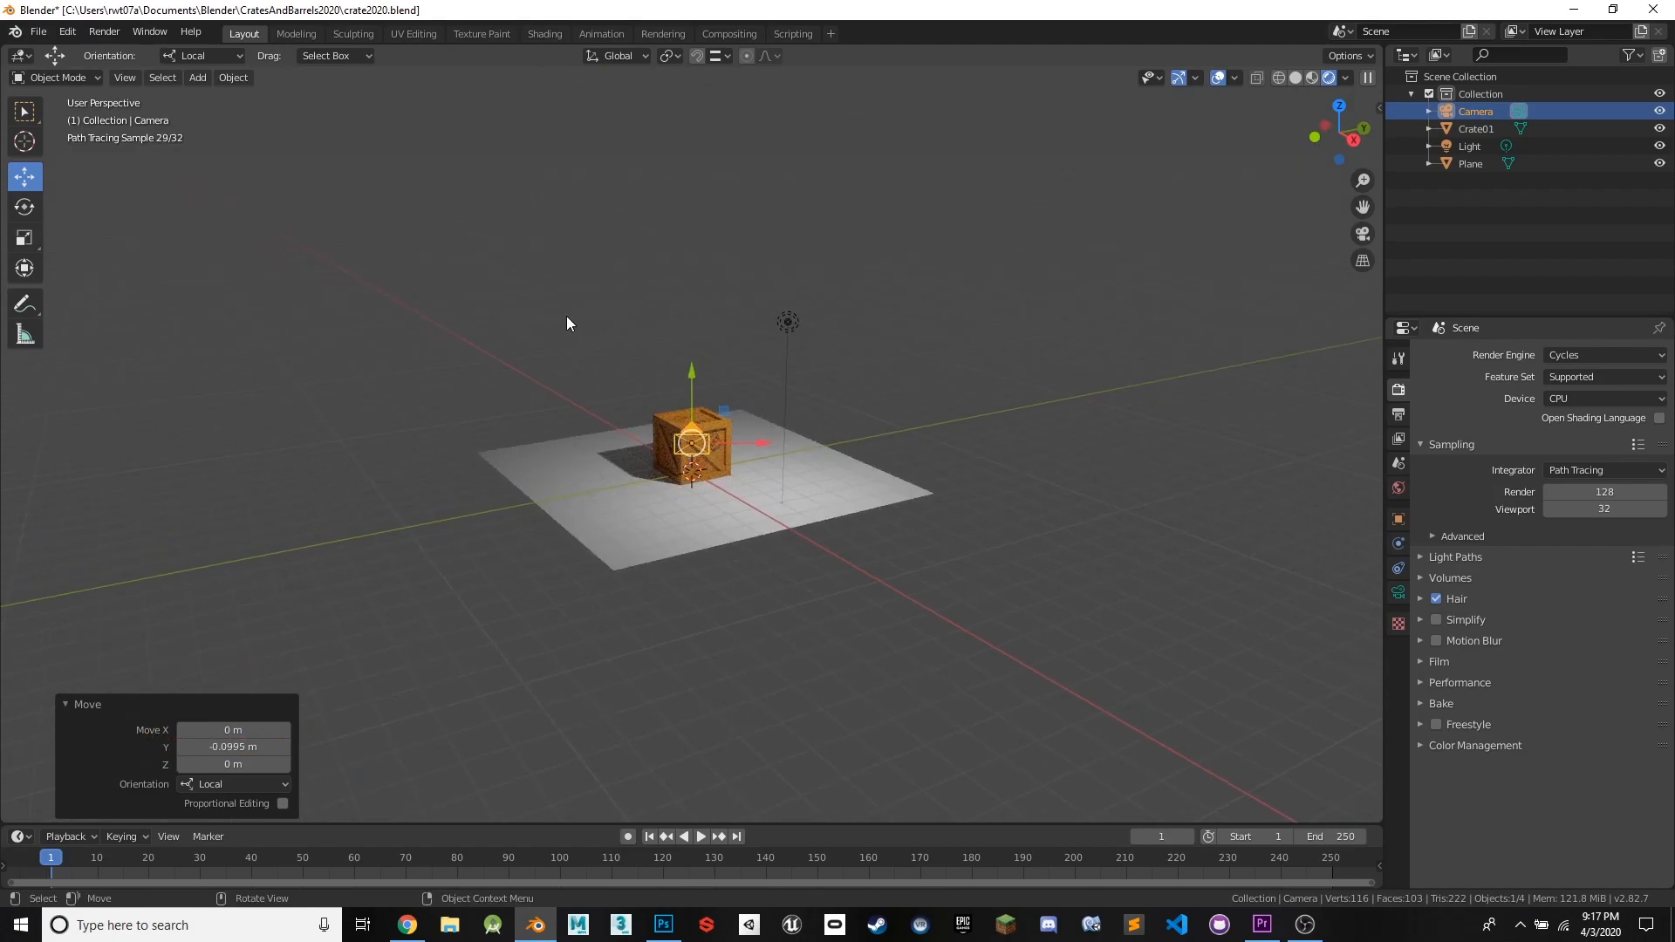
scroll(567, 316, down, 1)
scroll(564, 317, up, 5)
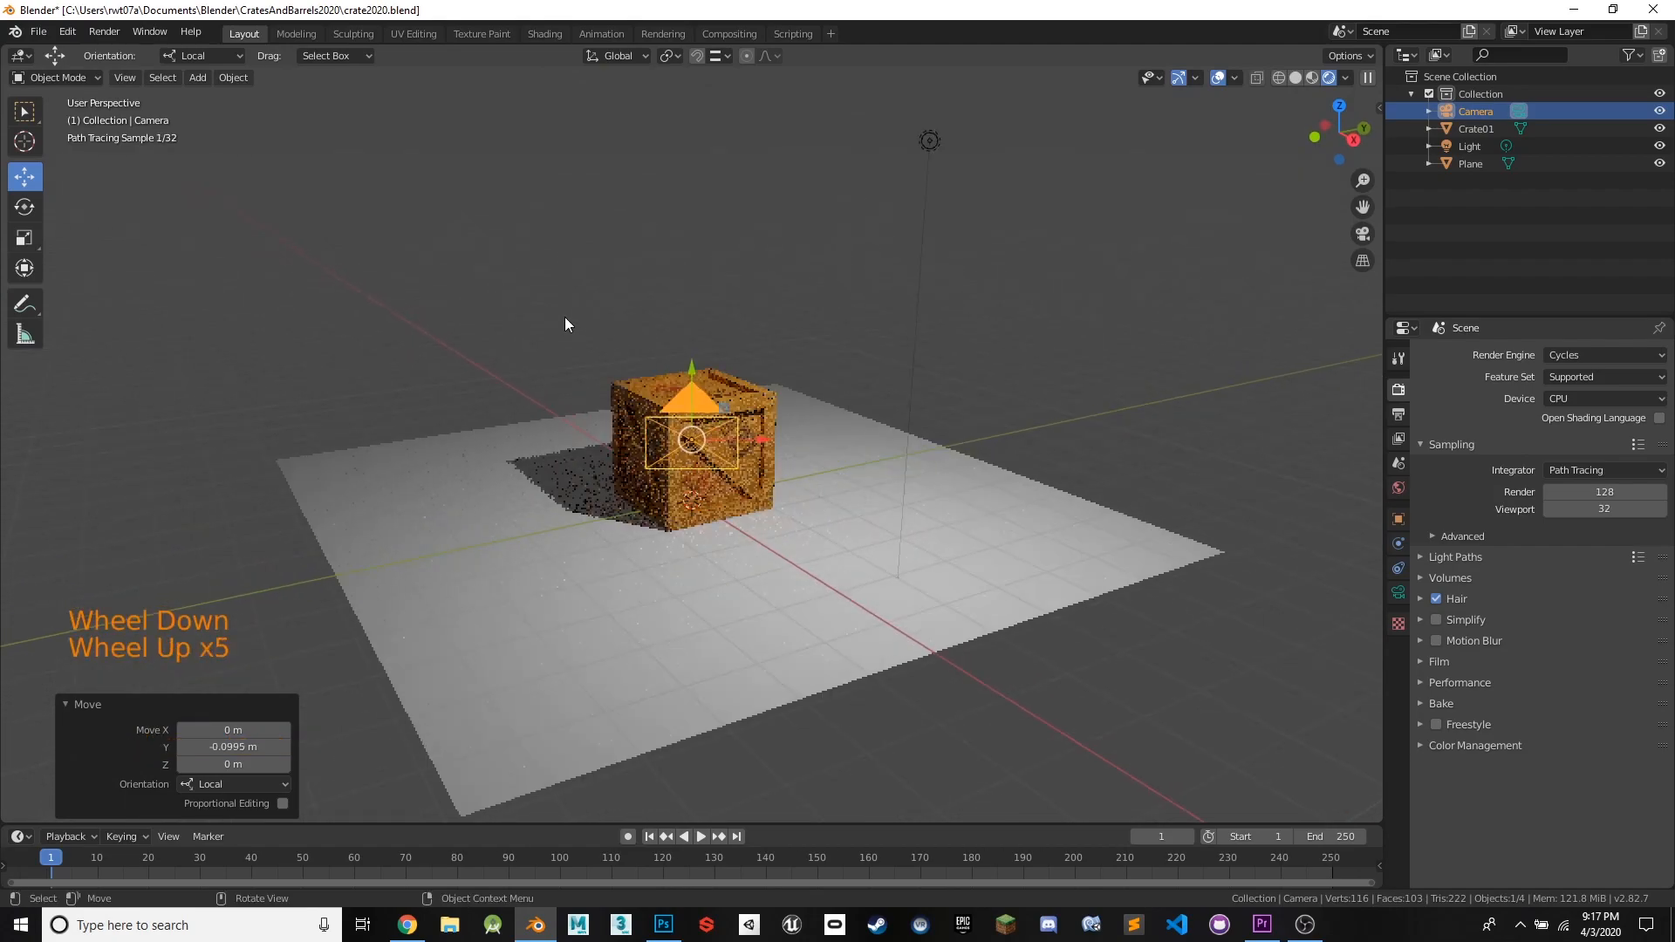
click(127, 78)
mouse_move(208, 252)
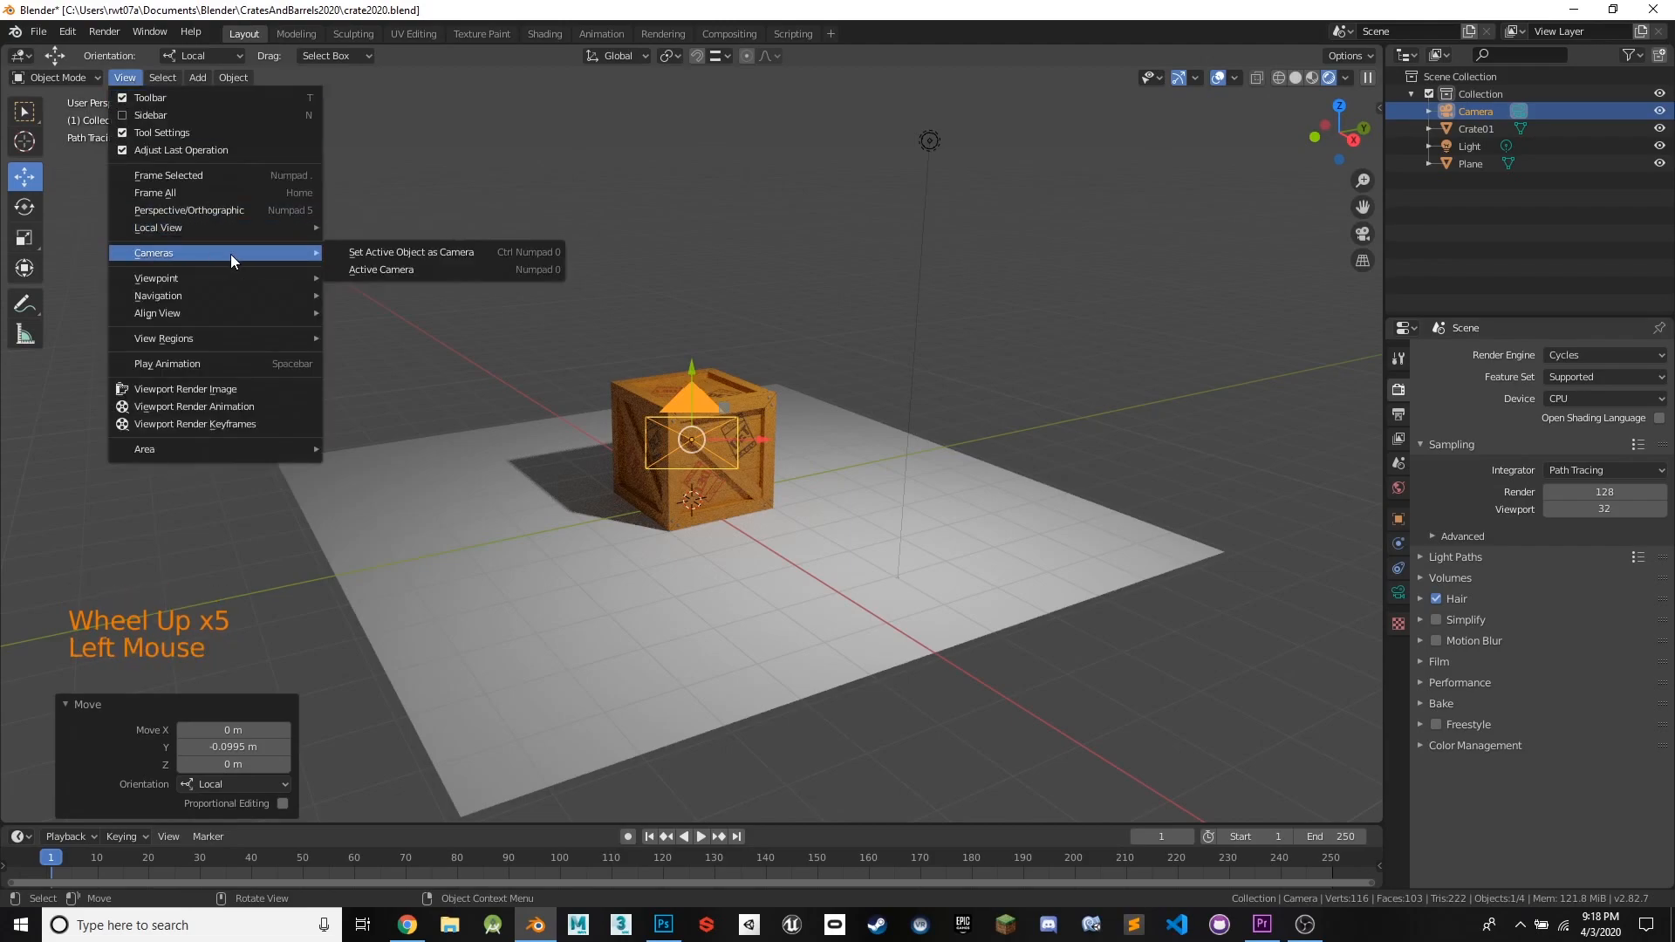
click(384, 270)
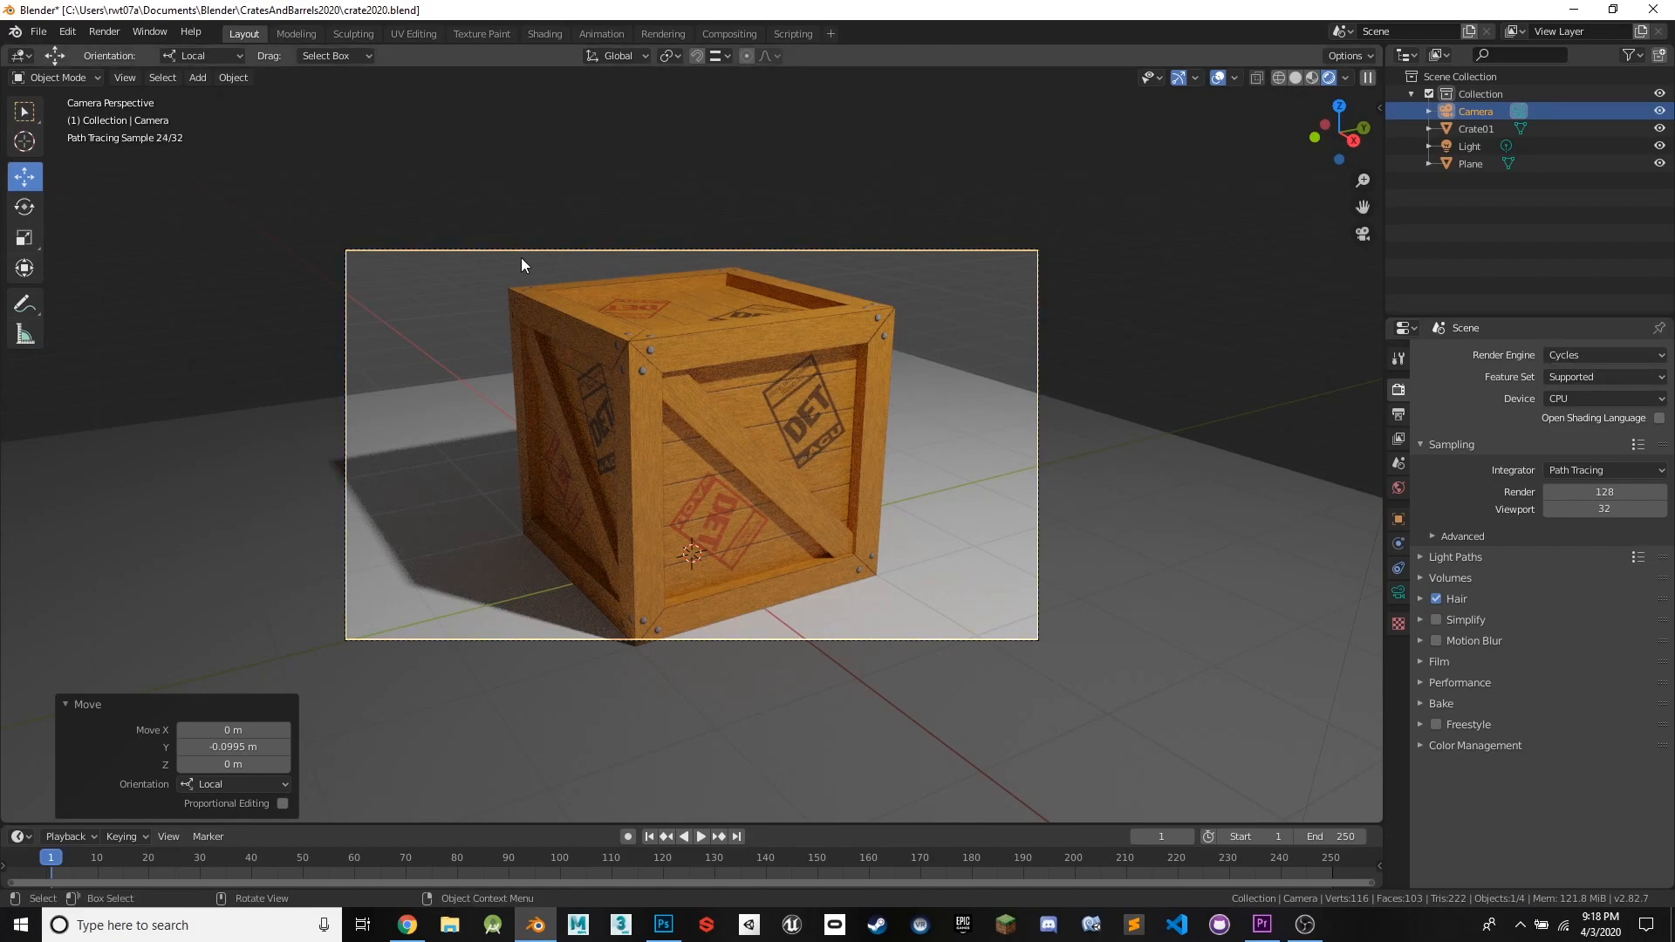
- Render a still image of the crate from the camera and view the whole frame
click(105, 31)
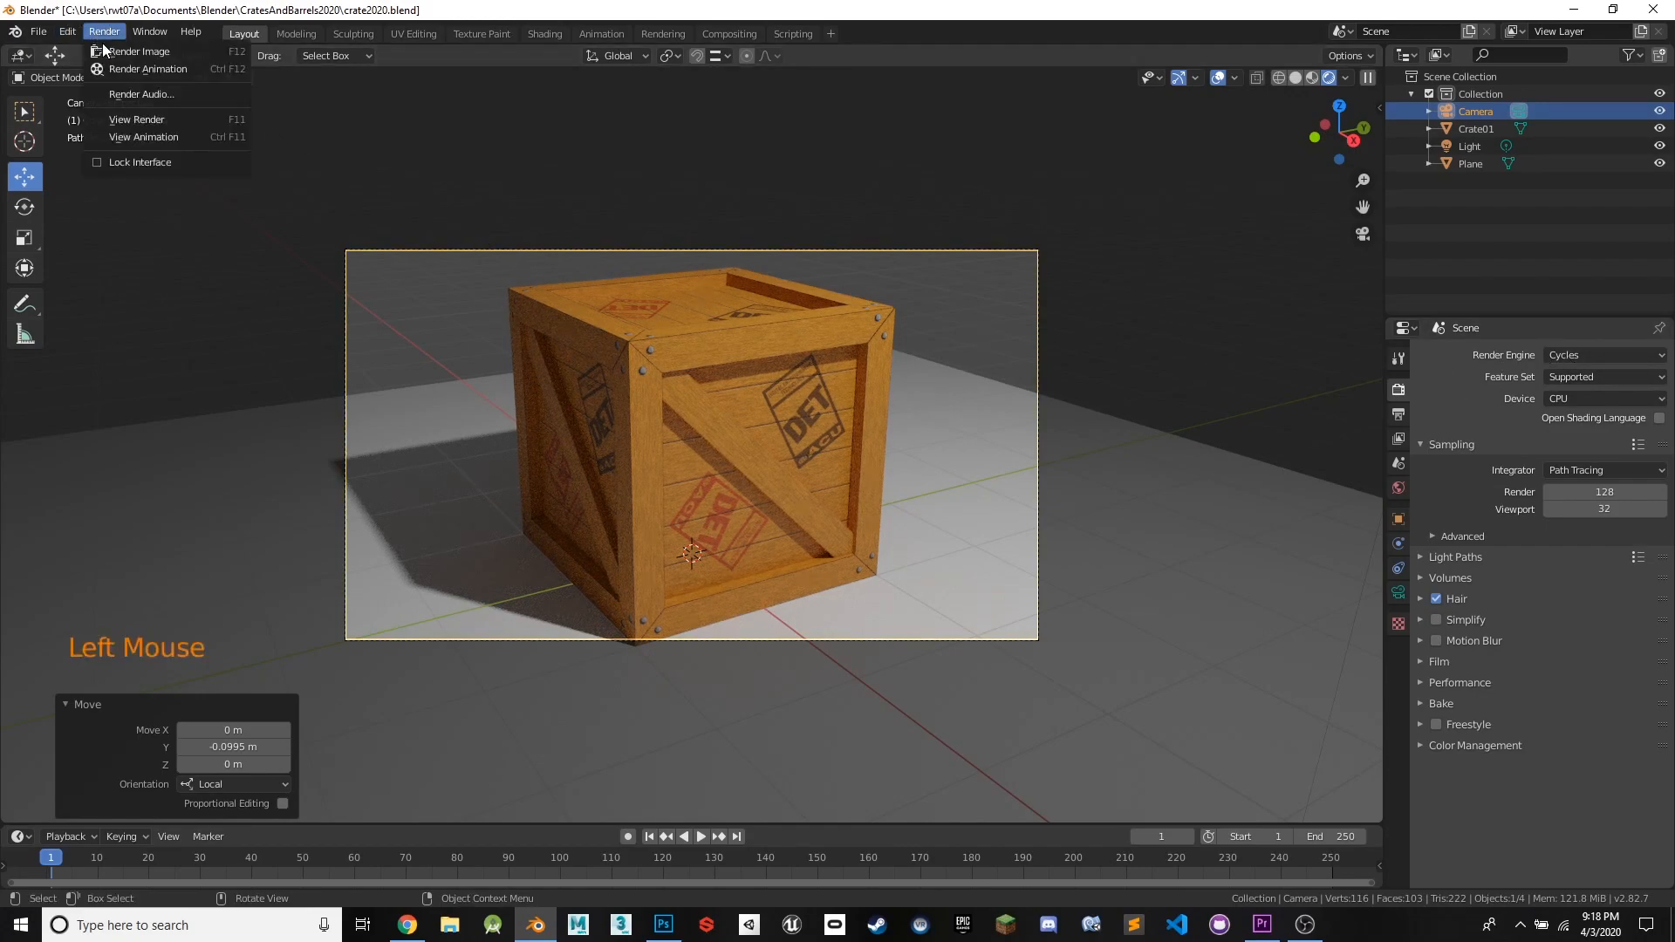
click(109, 51)
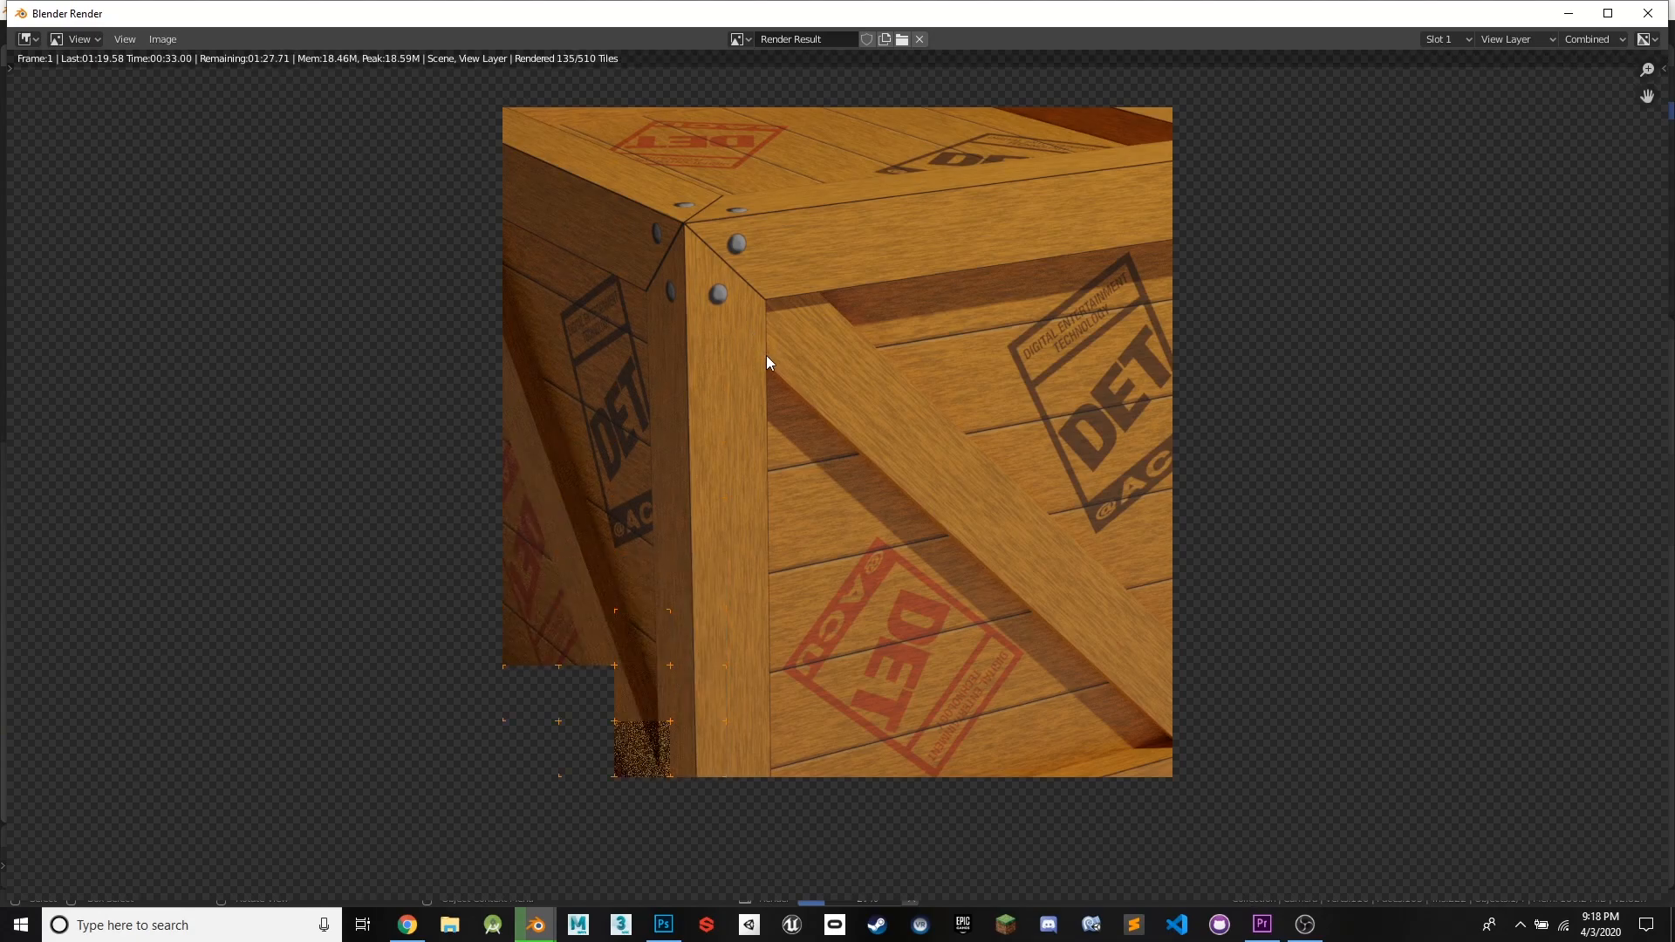
scroll(807, 380, down, 1)
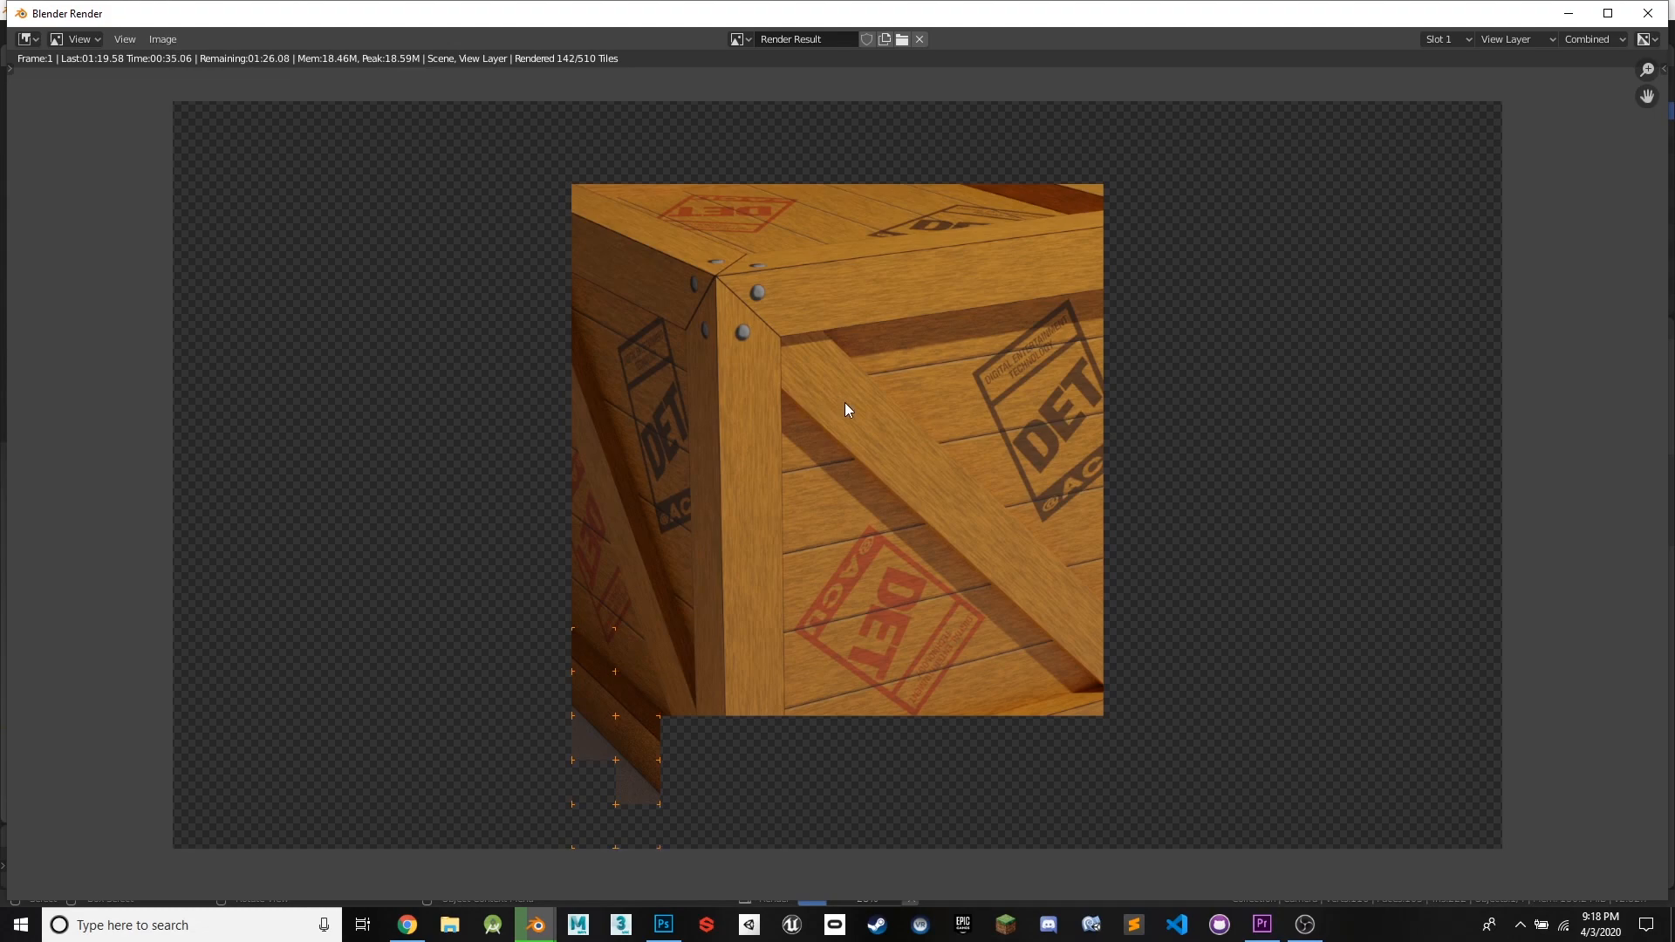